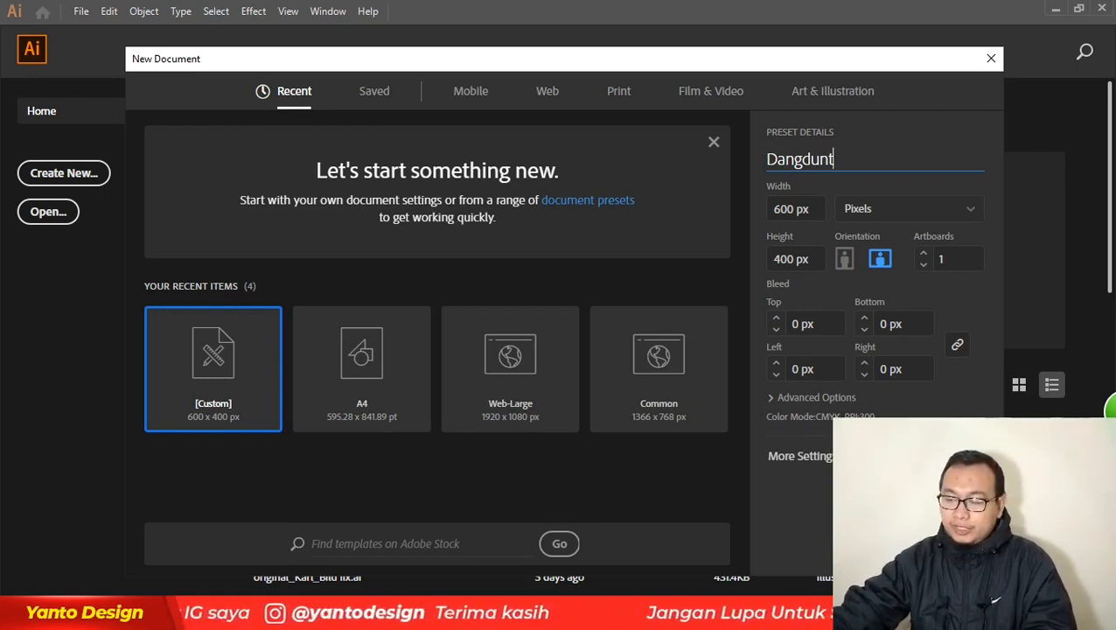
- Create the 600 x 400 px landscape CMYK document named Dangdunt with one artboard
click(872, 543)
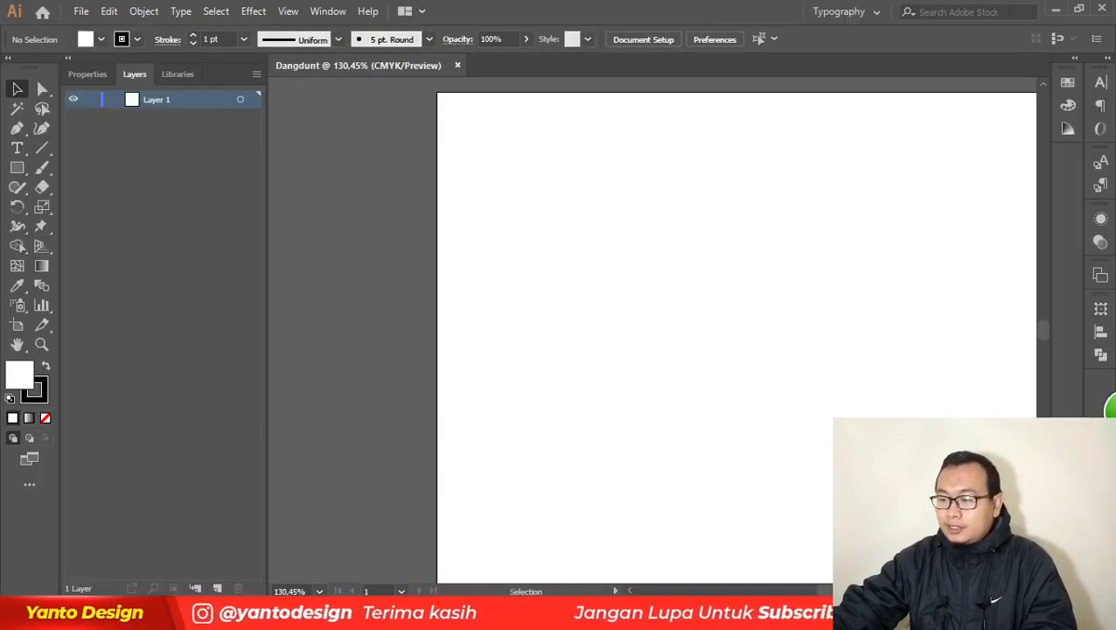
scroll(652, 329, right, 4)
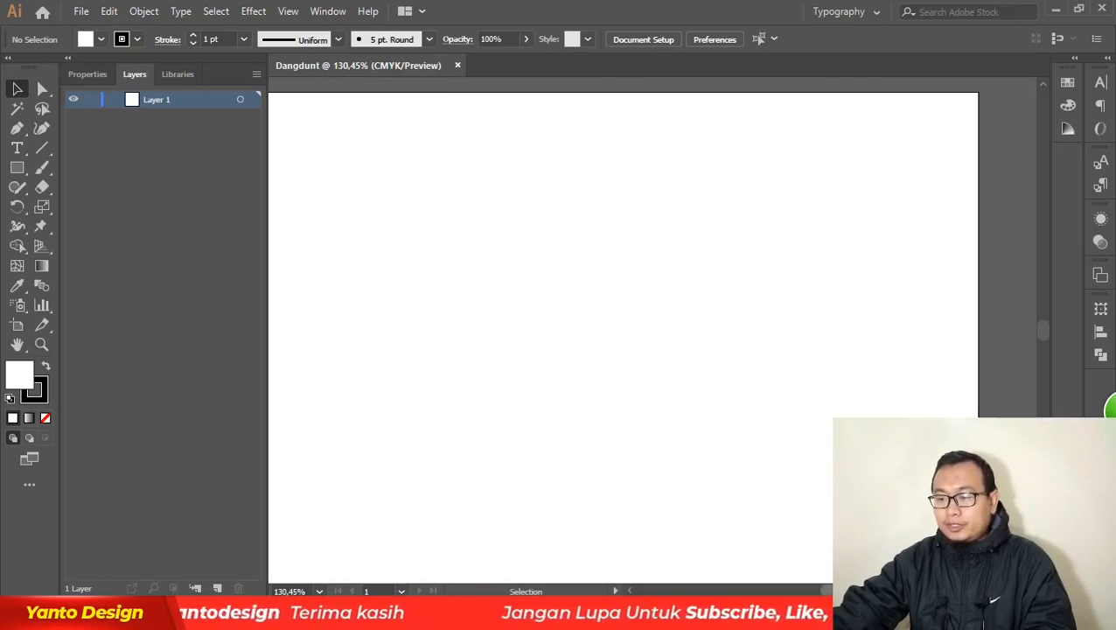
scroll(651, 330, left, 4)
scroll(652, 330, right, 4)
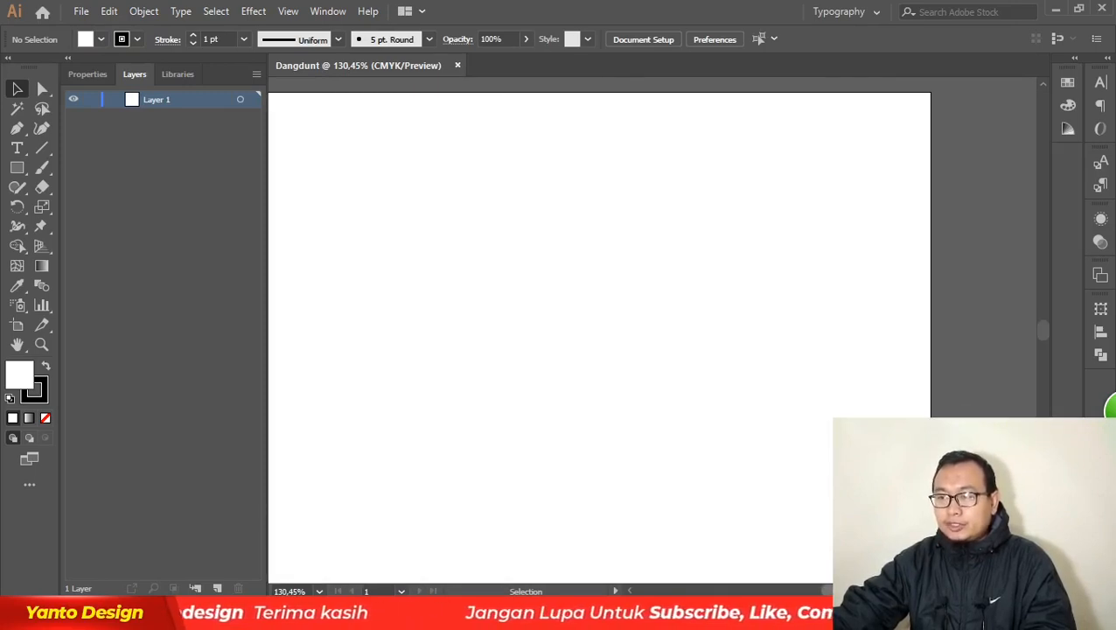
scroll(599, 333, right, 2)
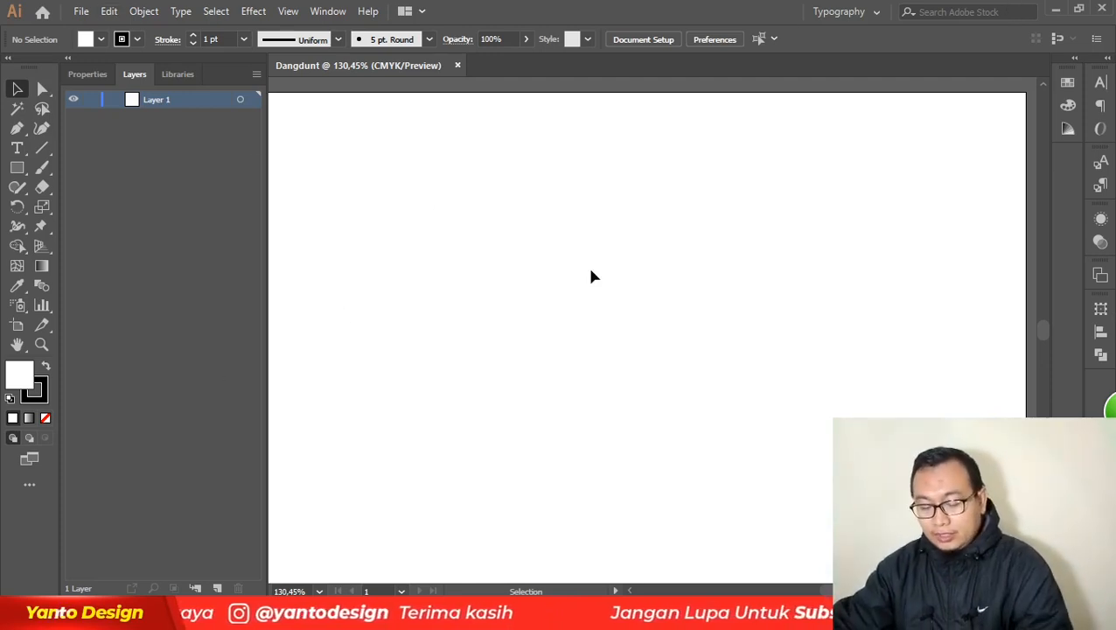
- Paint two parallel curved strokes near the artboard's upper-left area using the Paintbrush with the 5 pt. Round brush
key(b)
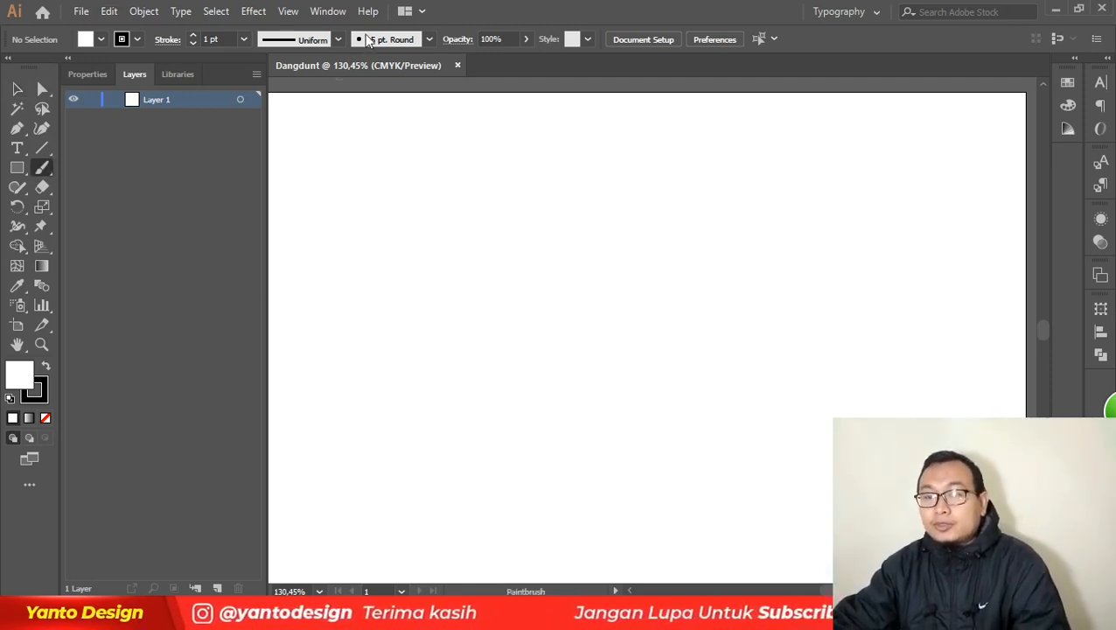
click(429, 40)
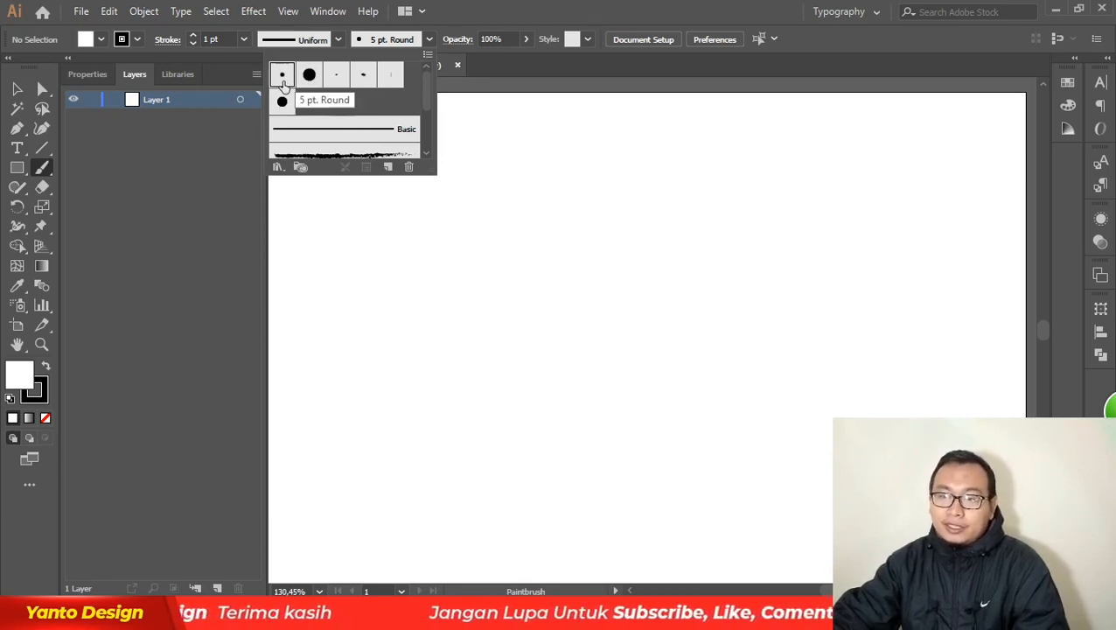
click(527, 5)
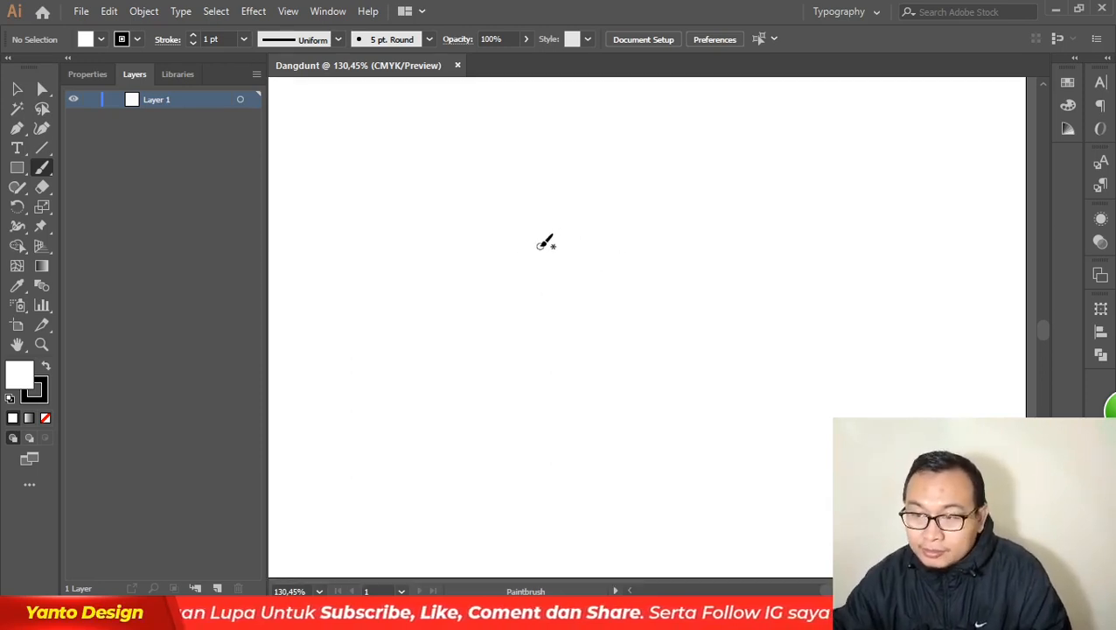
scroll(554, 265, up, 1)
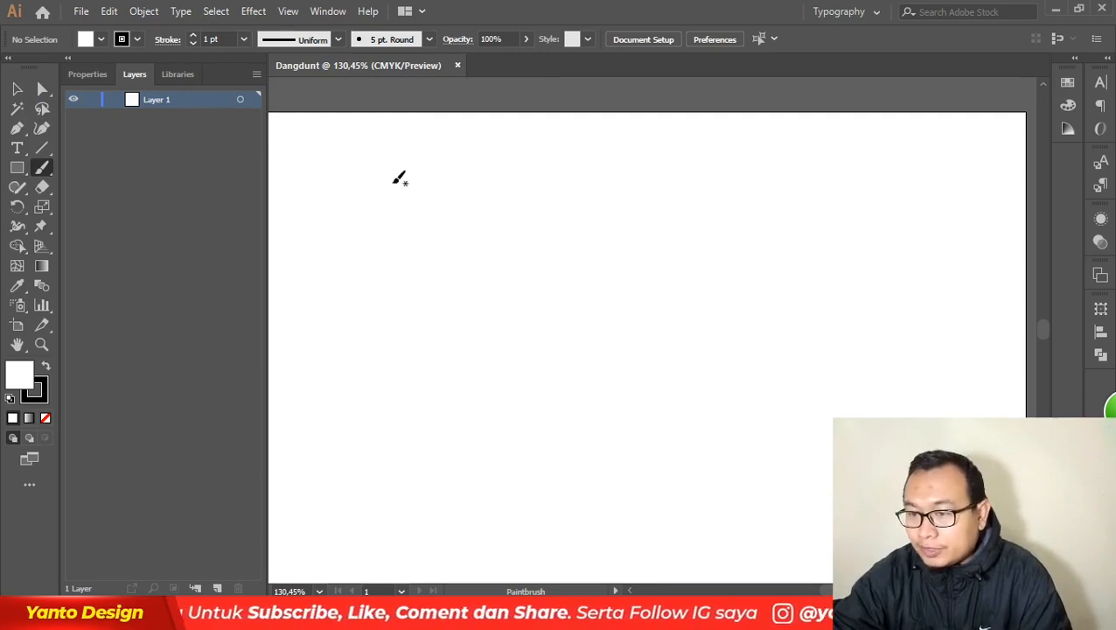
mouse_move(348, 223)
mouse_down()
mouse_move(385, 172)
mouse_move(415, 163)
mouse_up()
drag(359, 219, 419, 181)
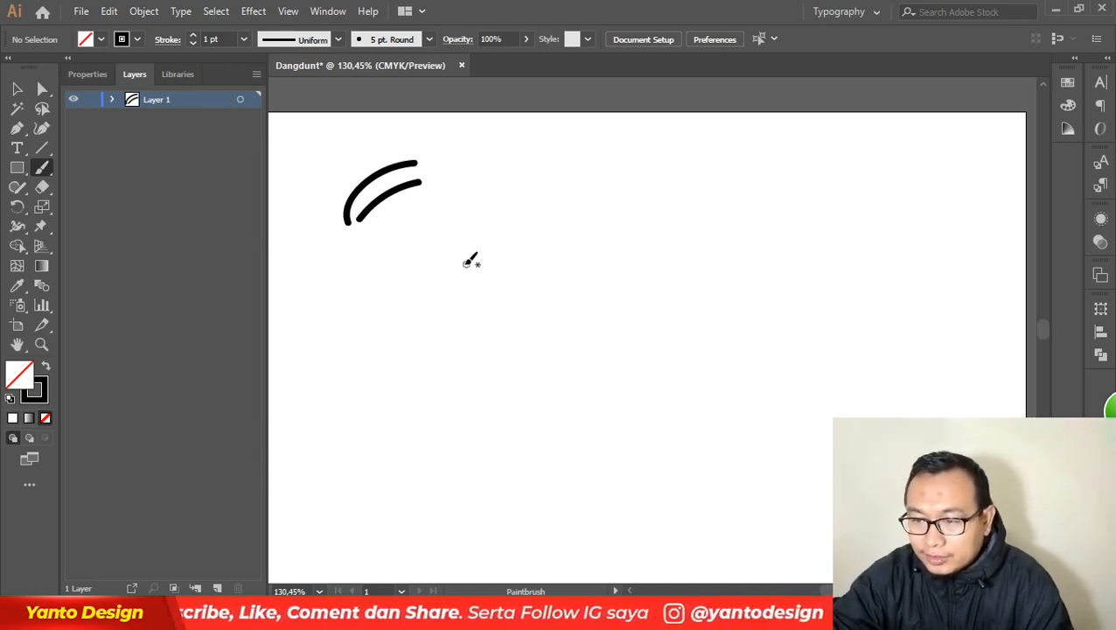
- Paint a flat oval drum head near the middle of the artboard, redoing the stroke until its outline closes cleanly
mouse_move(465, 263)
mouse_down()
mouse_move(416, 287)
mouse_move(451, 302)
mouse_move(500, 280)
mouse_move(459, 261)
mouse_up()
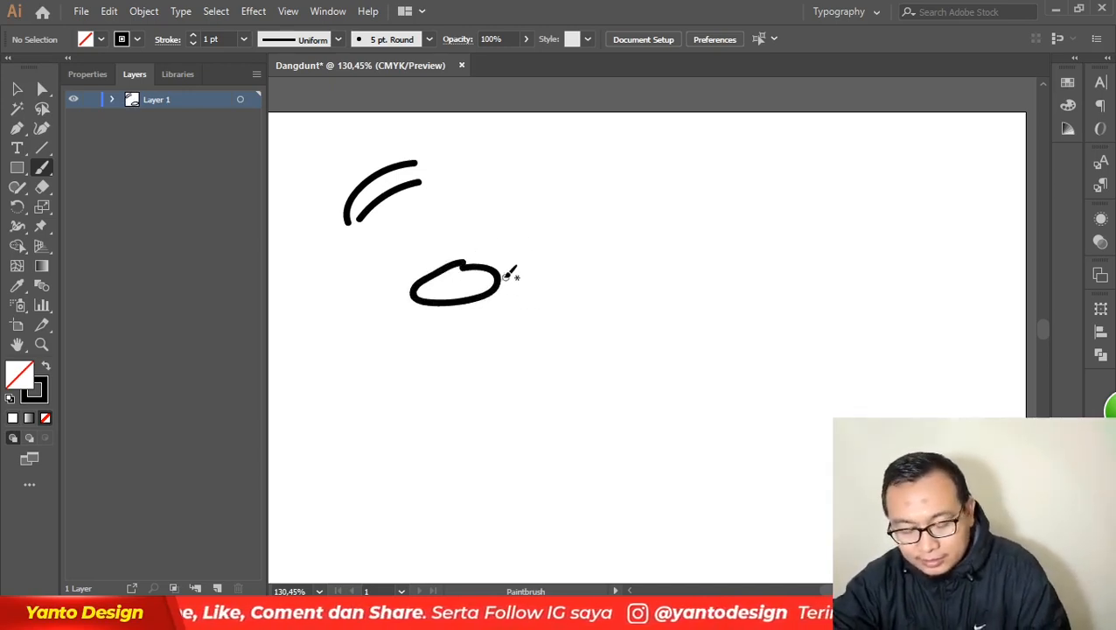
key(ctrl+z)
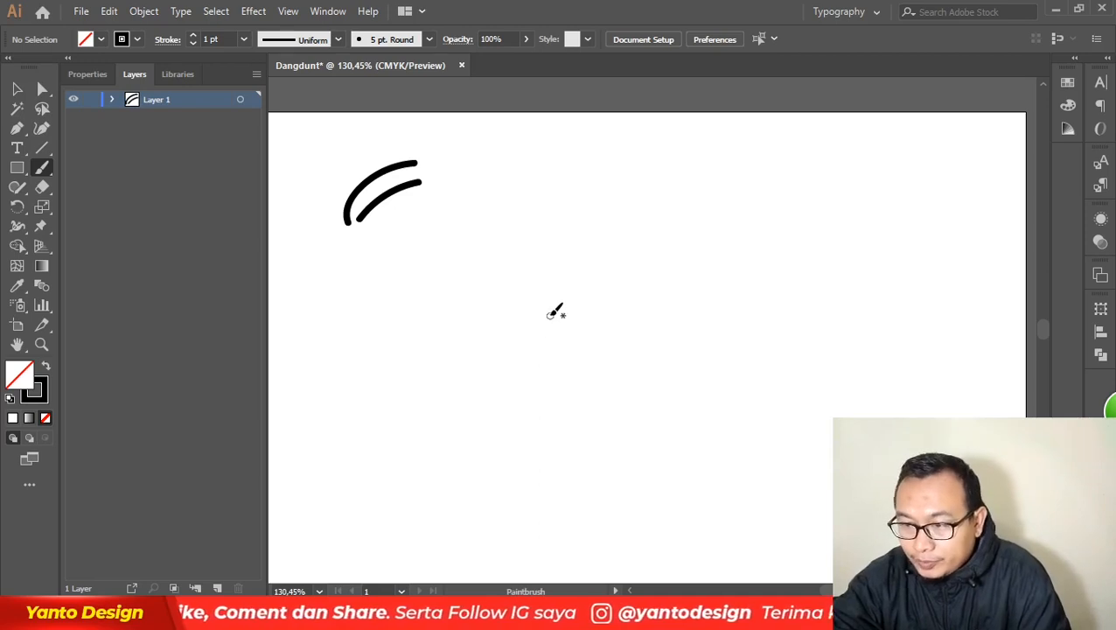
mouse_move(549, 304)
mouse_down()
mouse_move(509, 317)
mouse_move(564, 321)
mouse_move(565, 309)
mouse_up()
key(ctrl+z)
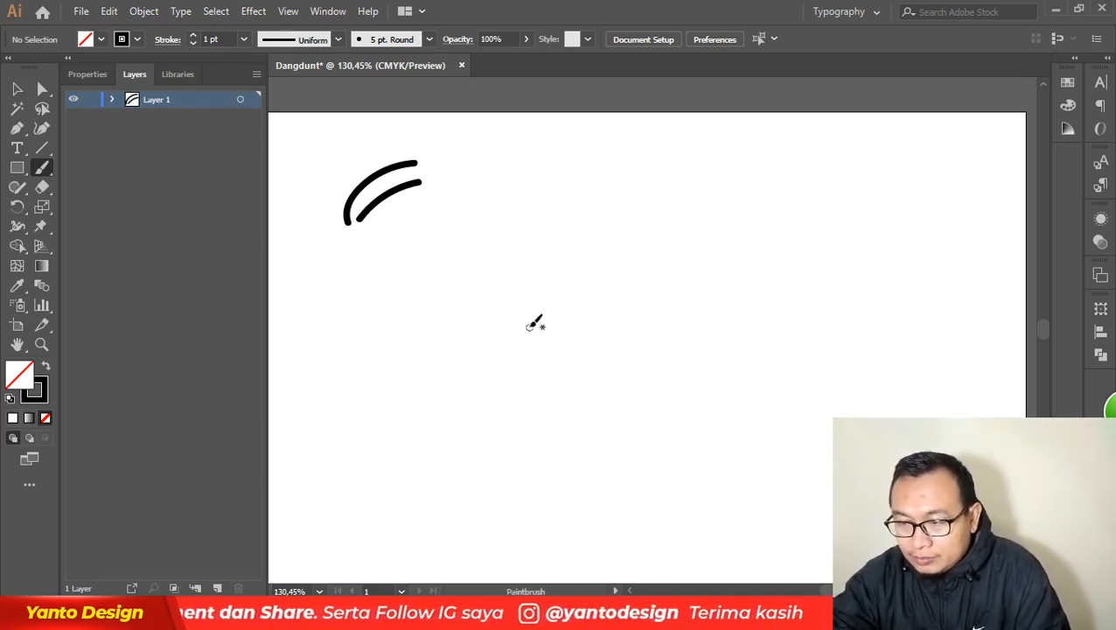
mouse_move(551, 305)
mouse_down()
mouse_move(512, 338)
mouse_move(561, 345)
mouse_move(601, 325)
mouse_move(568, 311)
mouse_up()
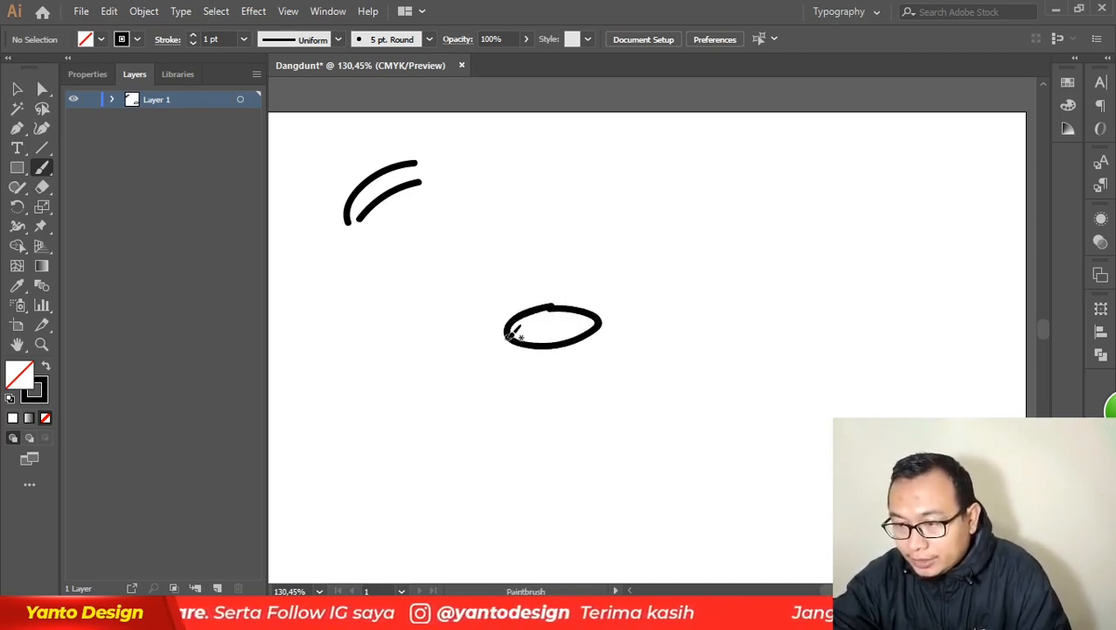
- Paint the drum's tapered body below the oval head and add a zigzag pattern across it
mouse_move(514, 346)
mouse_down()
mouse_move(529, 390)
mouse_move(538, 383)
mouse_up()
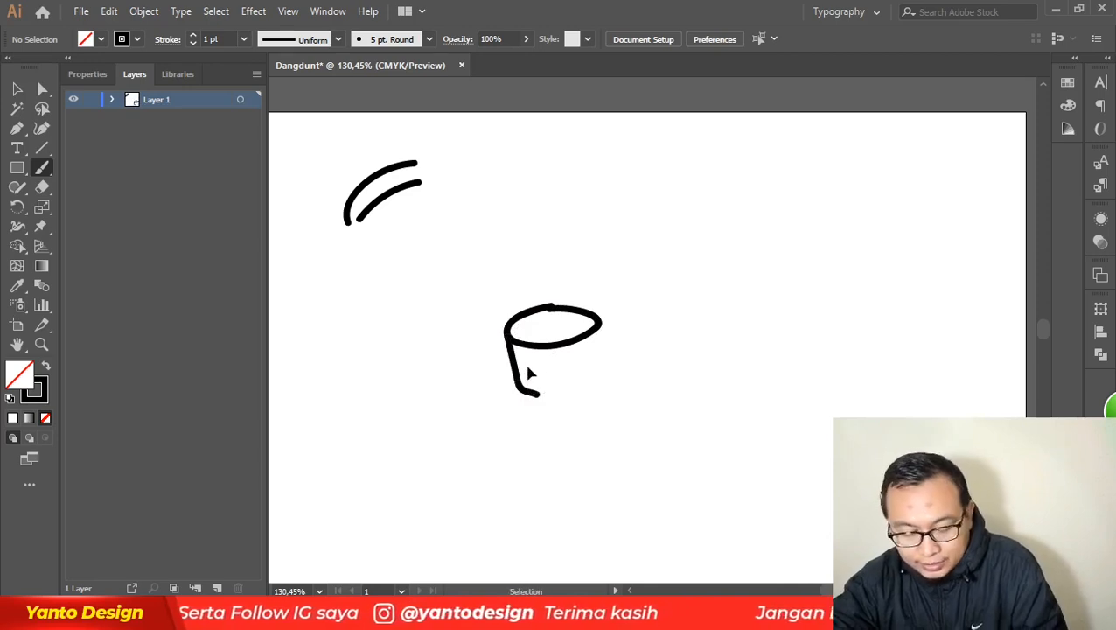
key(ctrl+z)
drag(516, 337, 551, 401)
key(ctrl+z)
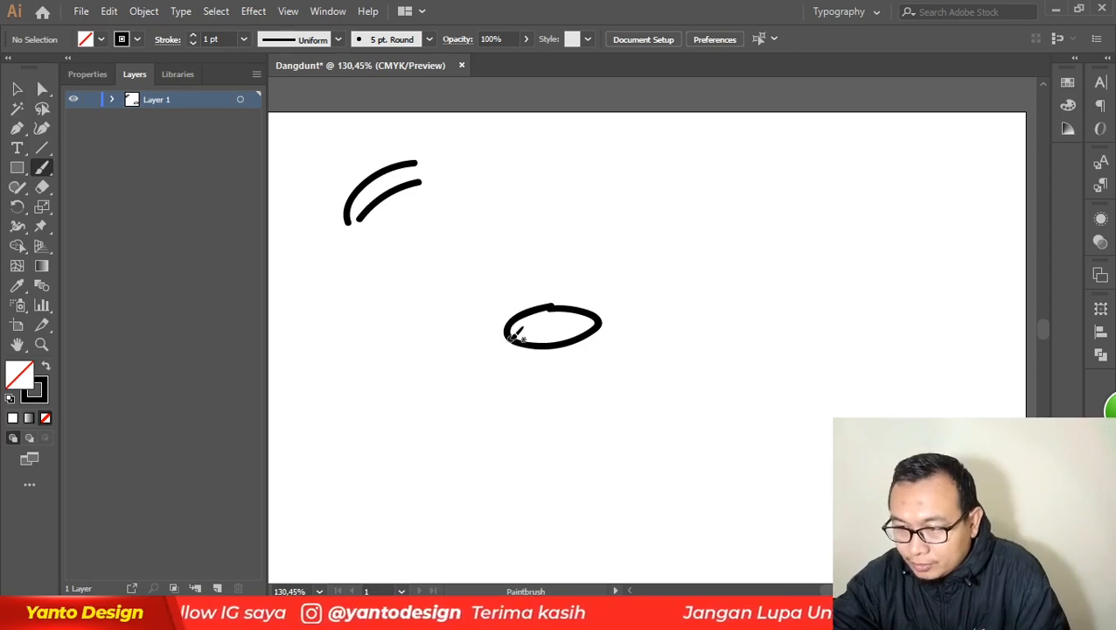
mouse_move(512, 339)
mouse_down()
mouse_move(534, 399)
mouse_move(573, 406)
mouse_move(601, 326)
mouse_up()
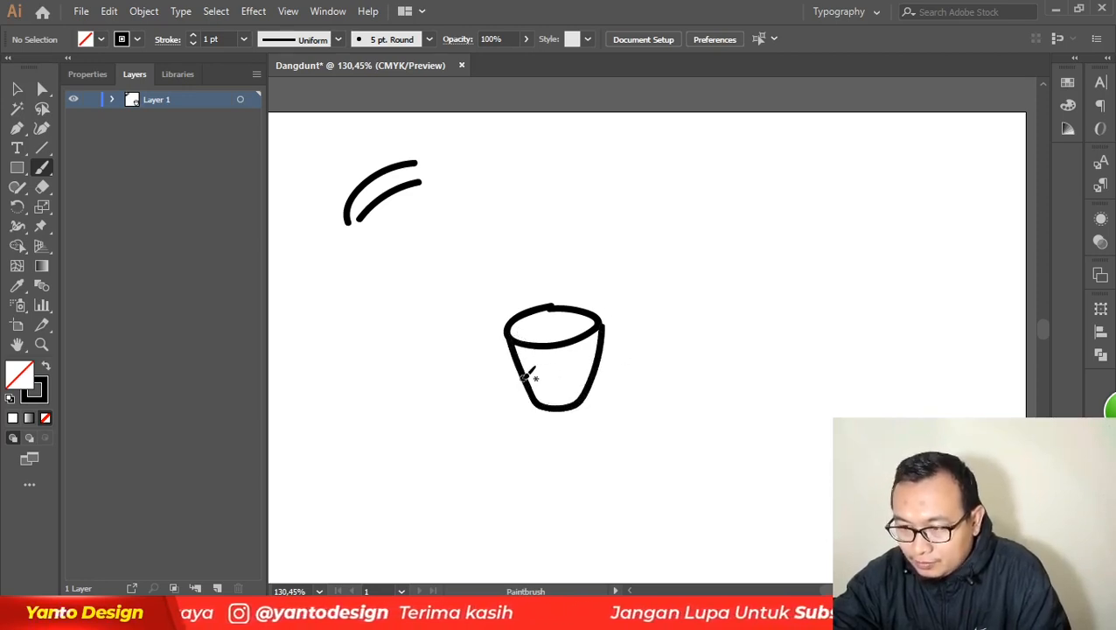
mouse_move(523, 384)
mouse_down()
mouse_move(549, 345)
mouse_move(567, 382)
mouse_move(593, 336)
mouse_up()
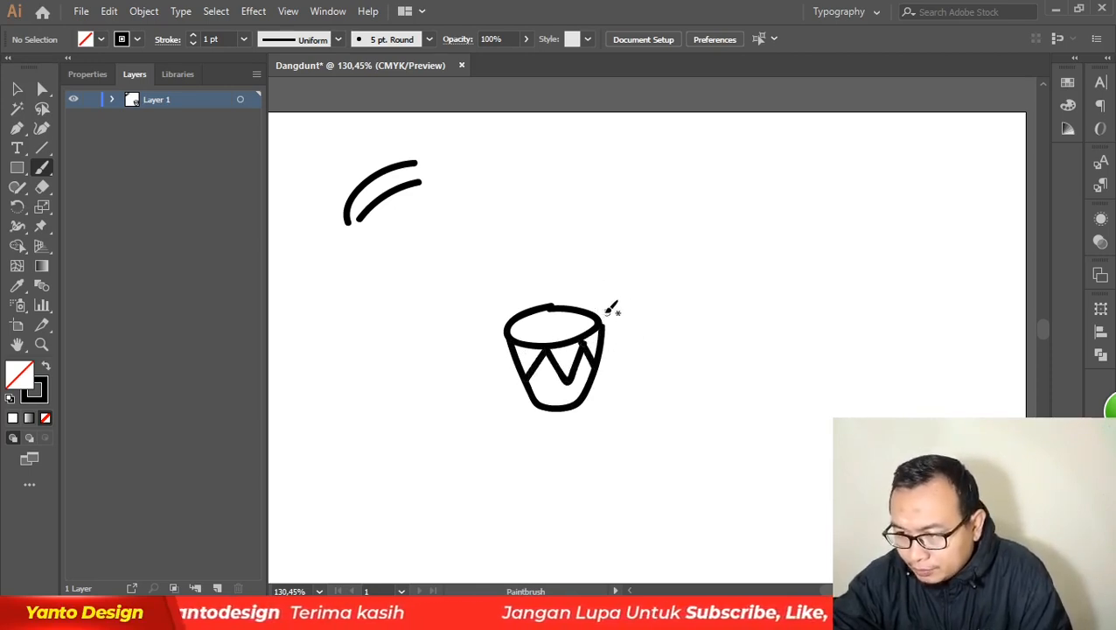
- Paint a smaller banded drum partly hidden behind the main drum's right side
drag(608, 305, 623, 328)
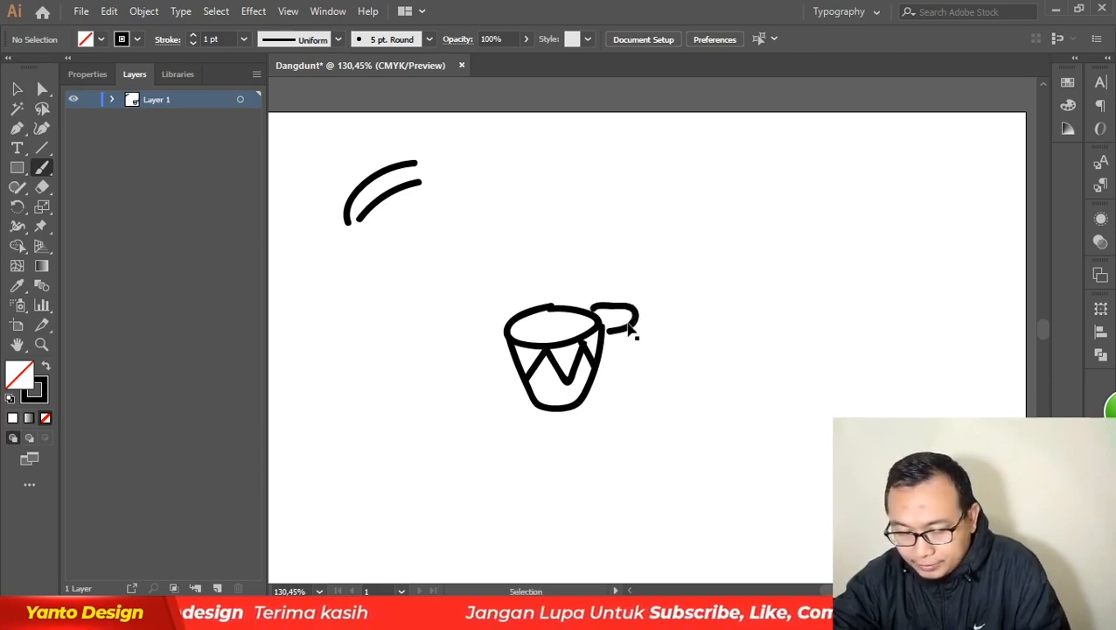
key(ctrl+z)
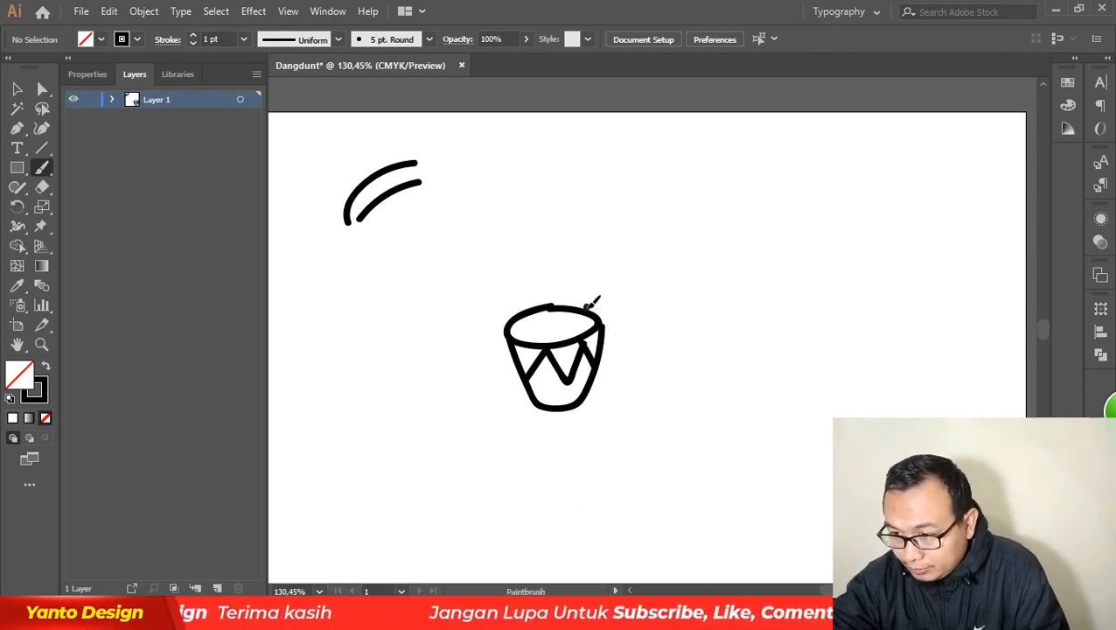
mouse_move(586, 308)
mouse_down()
mouse_move(616, 299)
mouse_move(636, 309)
mouse_move(608, 327)
mouse_move(630, 360)
mouse_up()
key(ctrl+z)
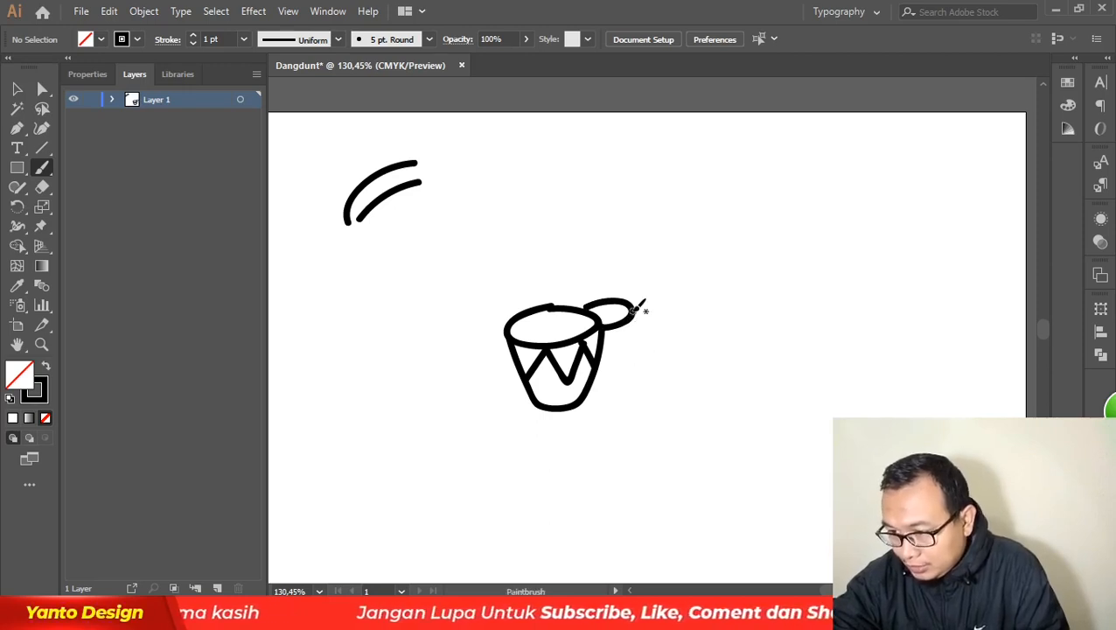
drag(635, 310, 624, 358)
key(ctrl+z)
mouse_move(635, 310)
mouse_down()
mouse_move(627, 343)
mouse_move(603, 360)
mouse_up()
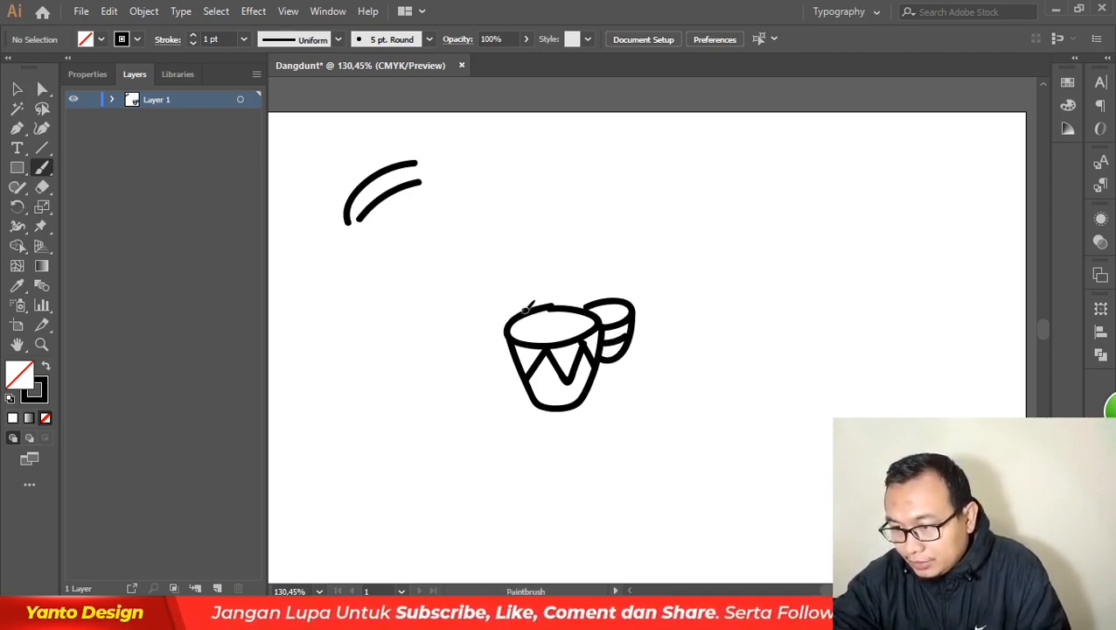
- Try to paint a smaller banded drum behind the main drum's left side, and undo its strokes
mouse_move(525, 310)
mouse_down()
mouse_move(481, 326)
mouse_move(501, 336)
mouse_move(492, 315)
mouse_move(477, 332)
mouse_move(505, 343)
mouse_move(486, 322)
mouse_move(473, 335)
mouse_move(523, 341)
mouse_up()
key(ctrl+z)
key(ctrl+z)
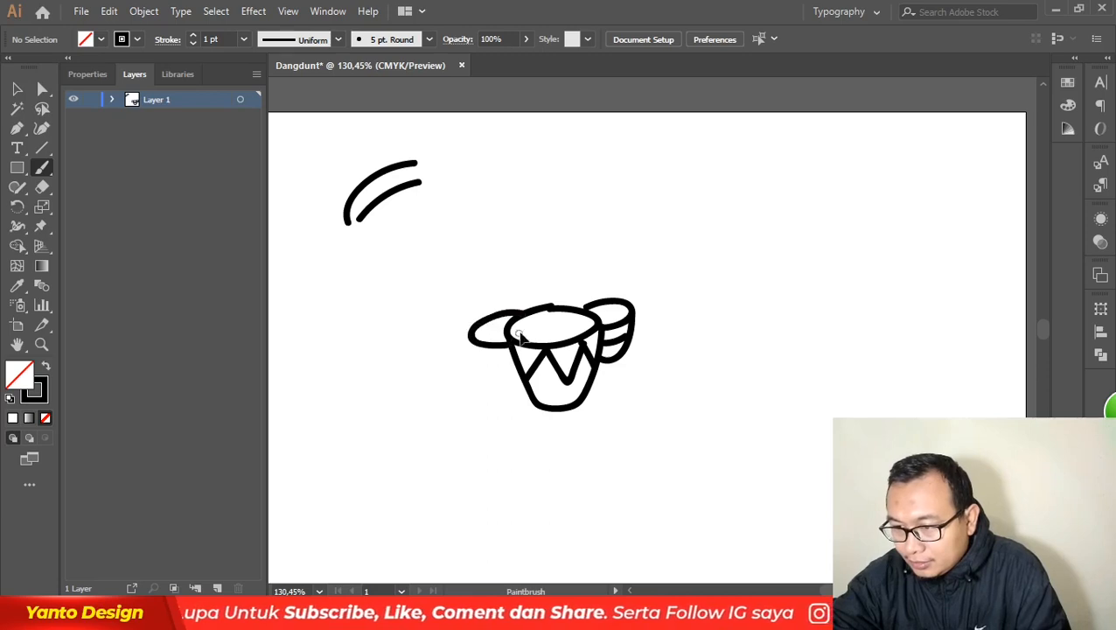
key(ctrl+z)
mouse_move(528, 302)
mouse_down()
mouse_move(481, 320)
mouse_move(483, 337)
mouse_move(525, 343)
mouse_move(496, 372)
mouse_move(529, 364)
mouse_move(492, 356)
mouse_move(516, 371)
mouse_up()
key(ctrl+z)
key(ctrl+z)
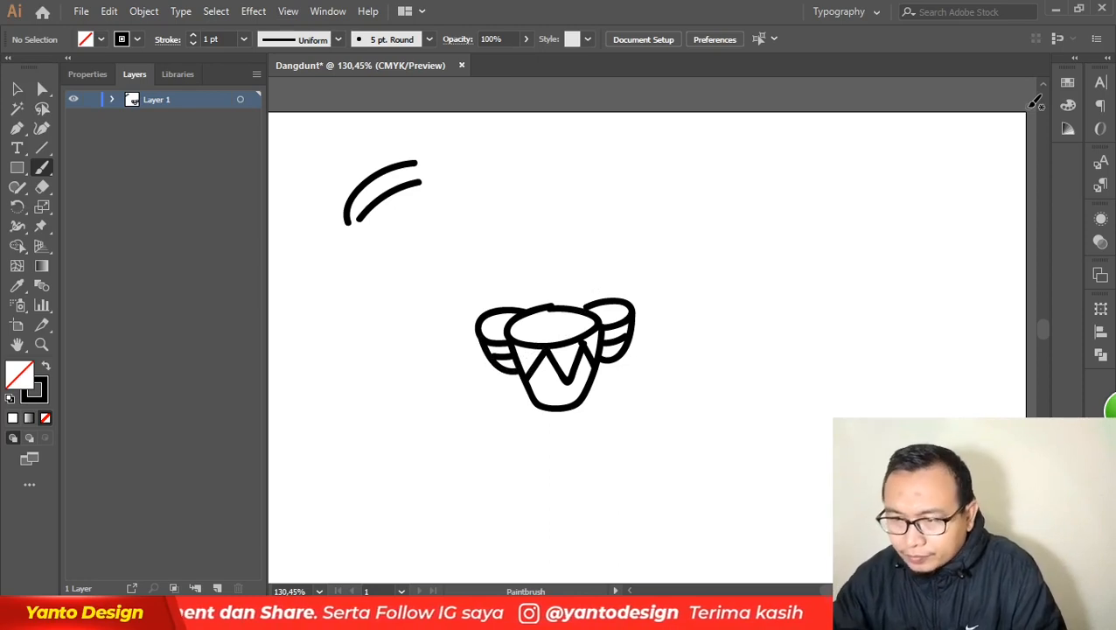
key(ctrl)
key(ctrl+z)
key(ctrl+z)
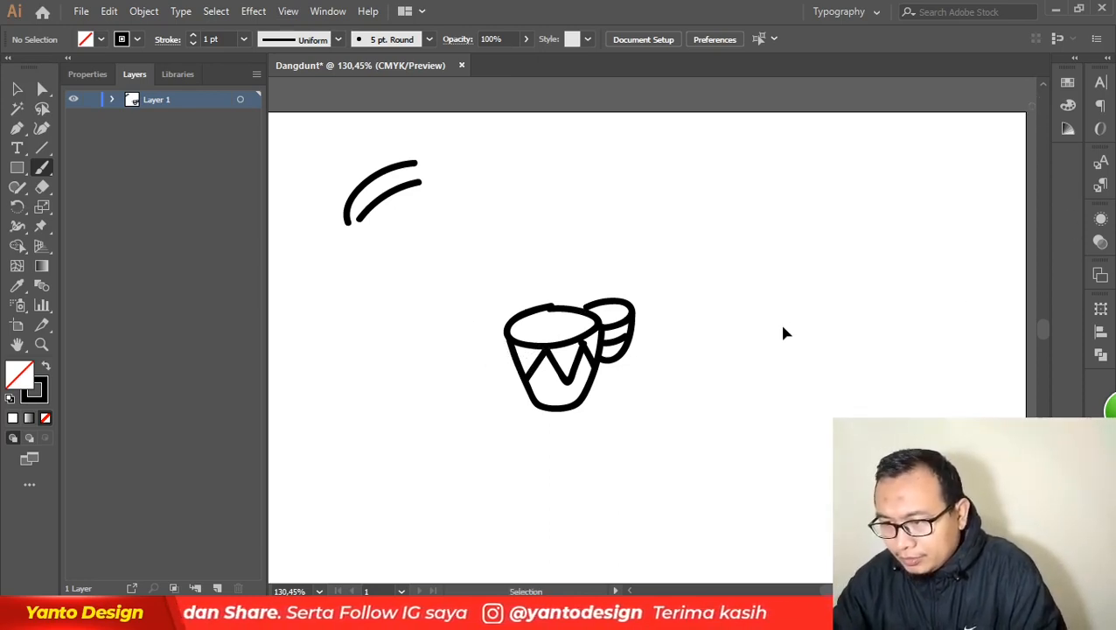
- Paint a smaller drum behind the main drum's left side, with an oval head, a tapered body and a curved band
key(v)
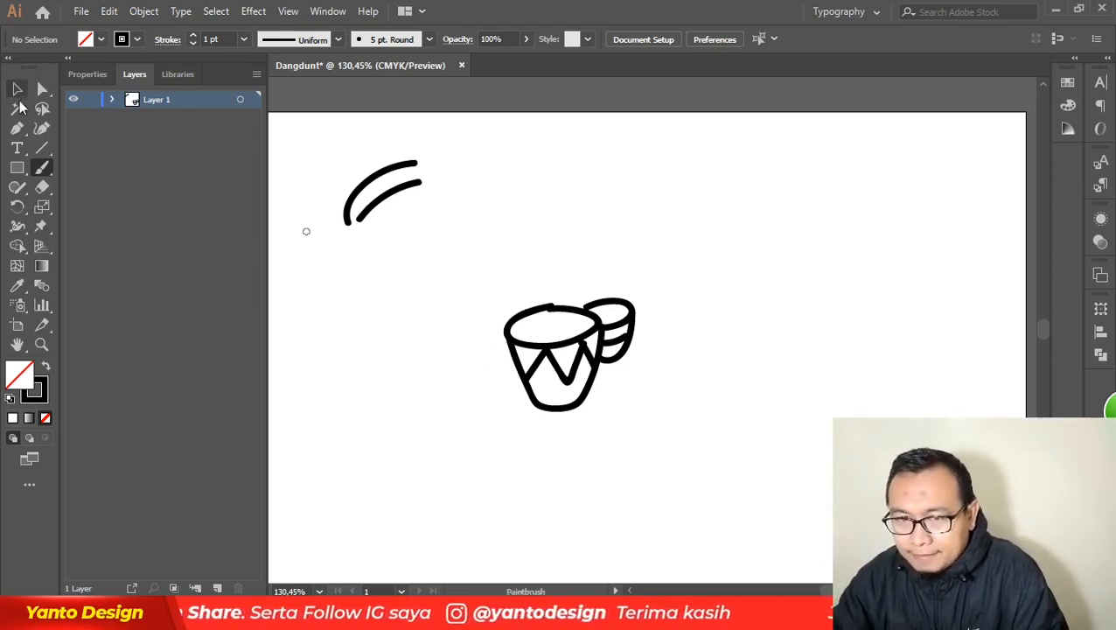
drag(698, 284, 489, 461)
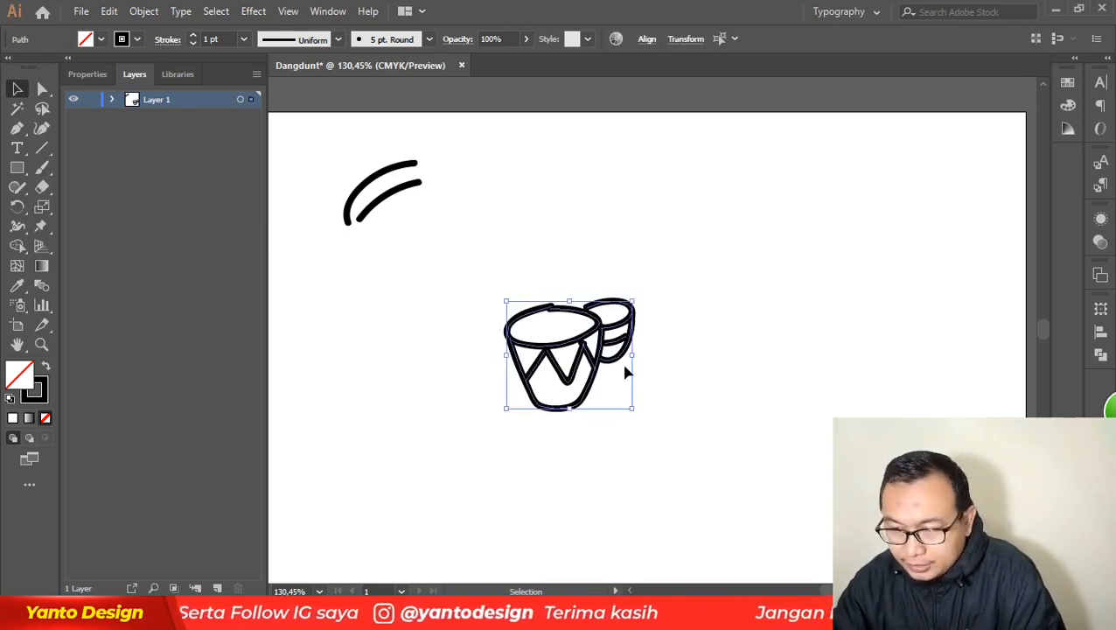
scroll(618, 342, up, 2)
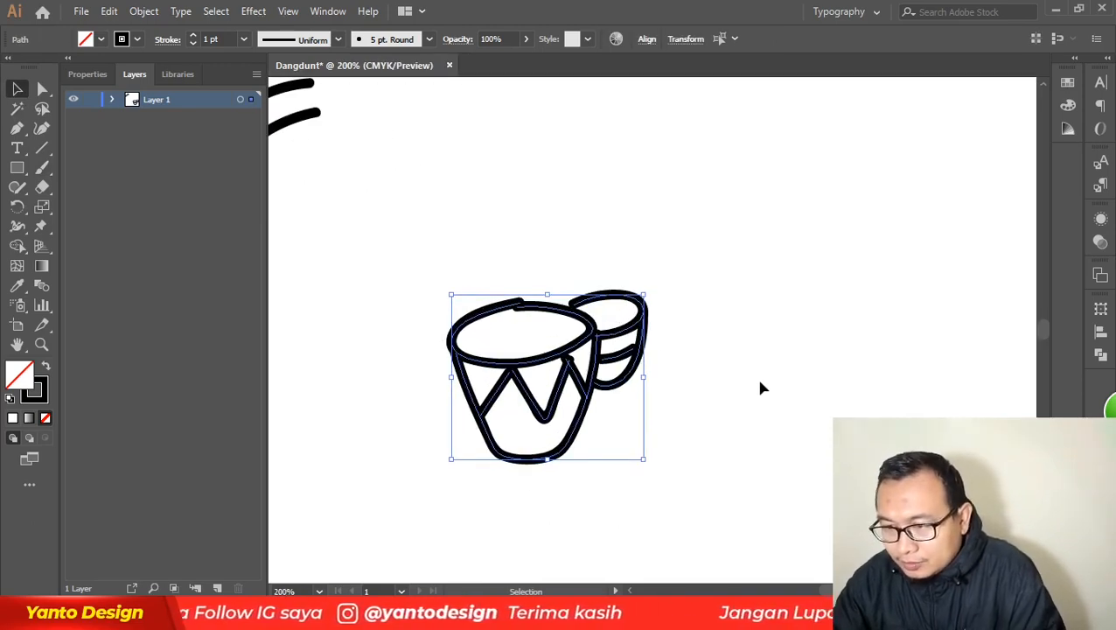
click(822, 378)
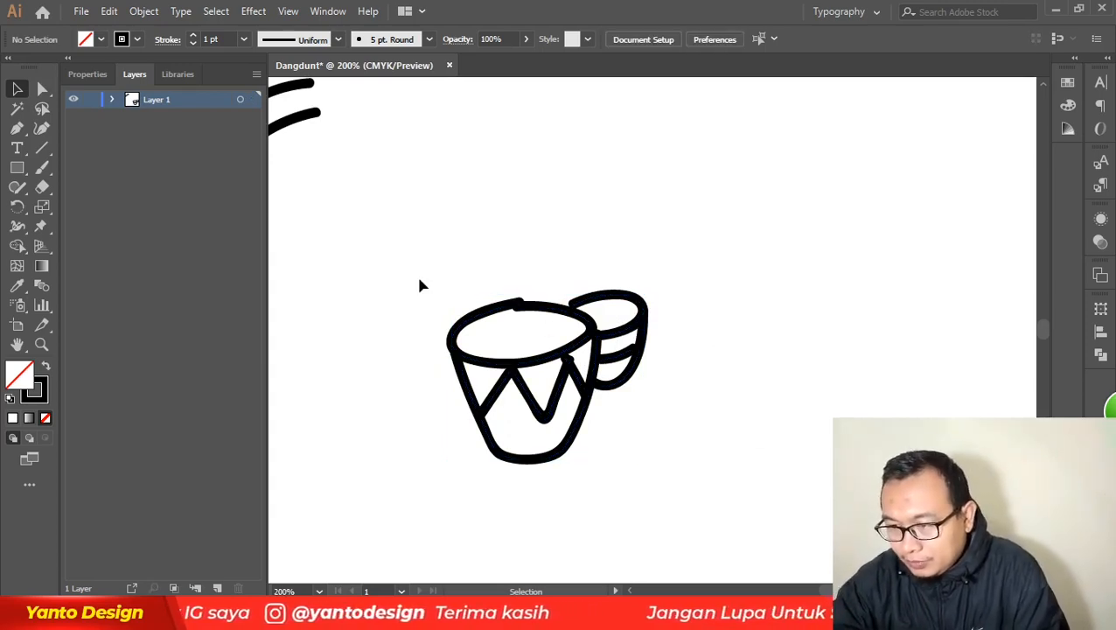
key(b)
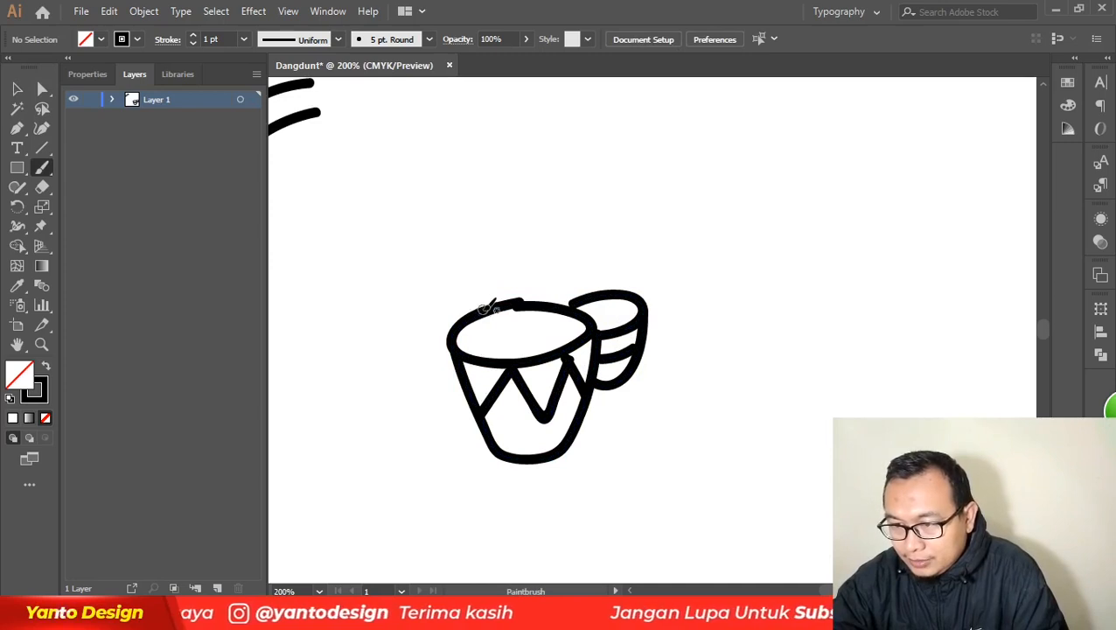
mouse_move(486, 305)
mouse_down()
mouse_move(411, 308)
mouse_move(401, 355)
mouse_move(495, 354)
mouse_up()
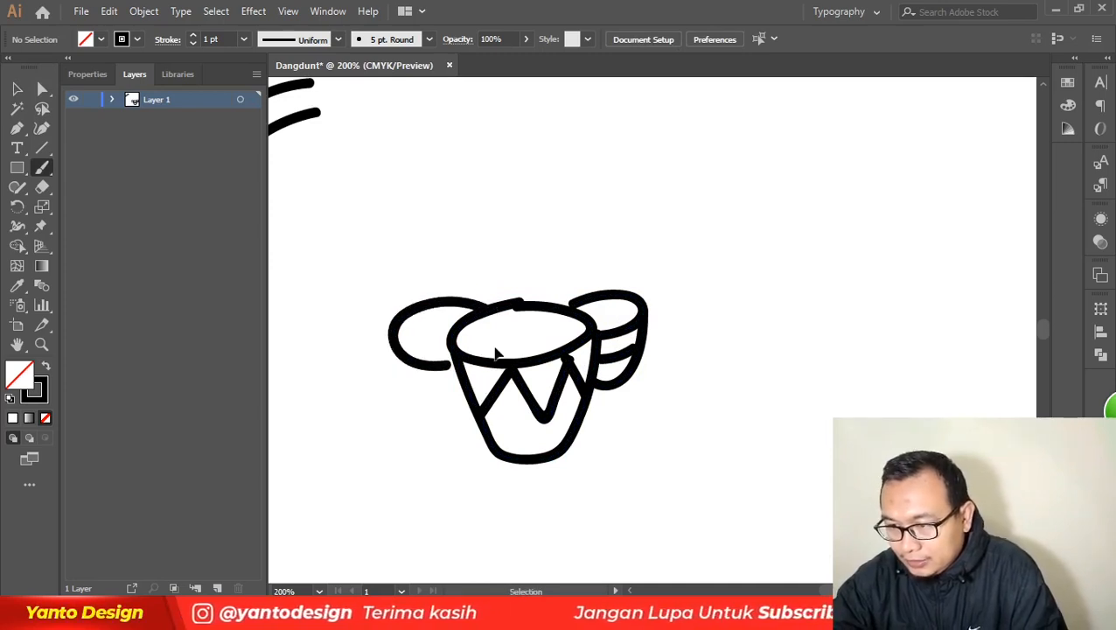
key(ctrl+z)
mouse_move(506, 303)
mouse_down()
mouse_move(421, 297)
mouse_move(404, 341)
mouse_move(490, 346)
mouse_up()
key(ctrl+z)
mouse_move(496, 302)
mouse_down()
mouse_move(457, 301)
mouse_move(428, 331)
mouse_move(456, 346)
mouse_move(493, 325)
mouse_up()
key(ctrl+z)
mouse_move(434, 307)
mouse_down()
mouse_move(415, 343)
mouse_move(488, 343)
mouse_up()
mouse_move(418, 341)
mouse_down()
mouse_move(446, 396)
mouse_move(472, 402)
mouse_up()
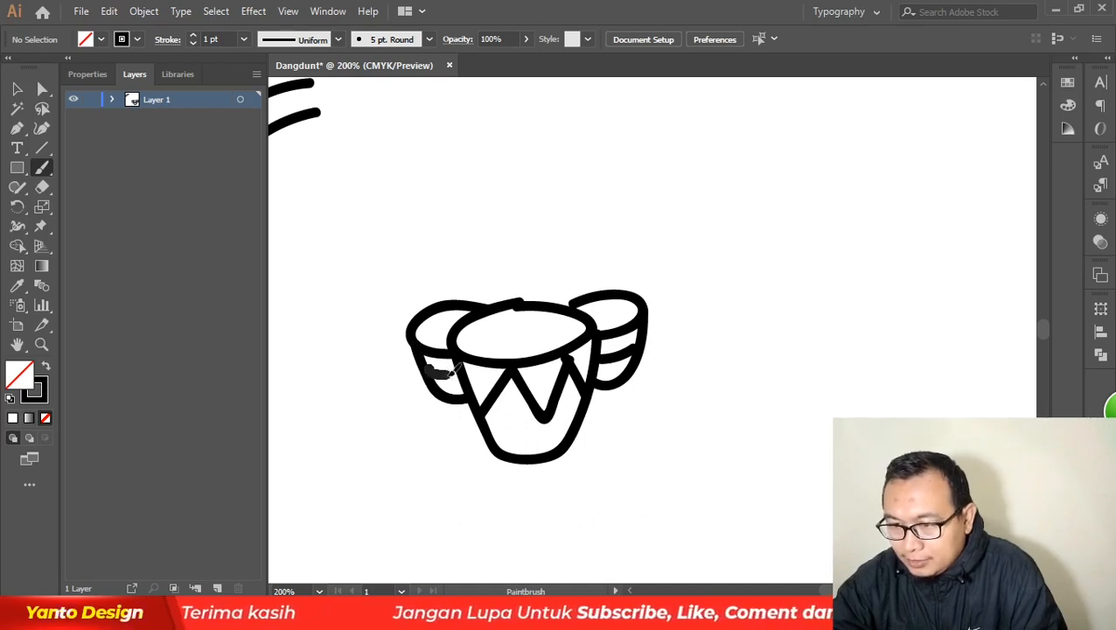
drag(426, 371, 465, 370)
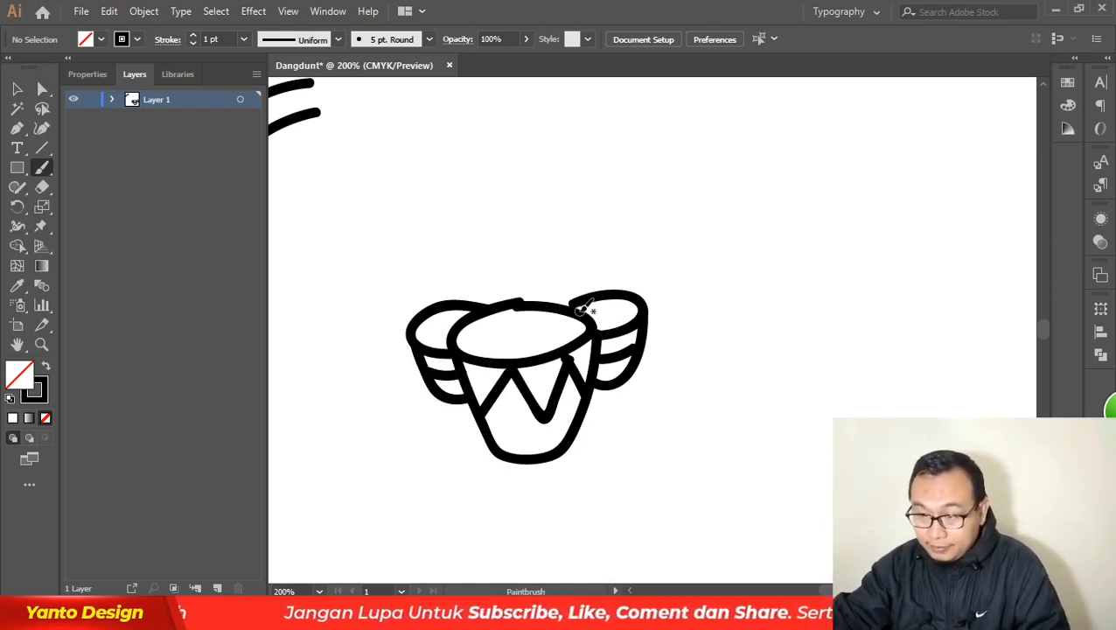
- Delete all strokes of the small drum on the main drum's right side
click(17, 88)
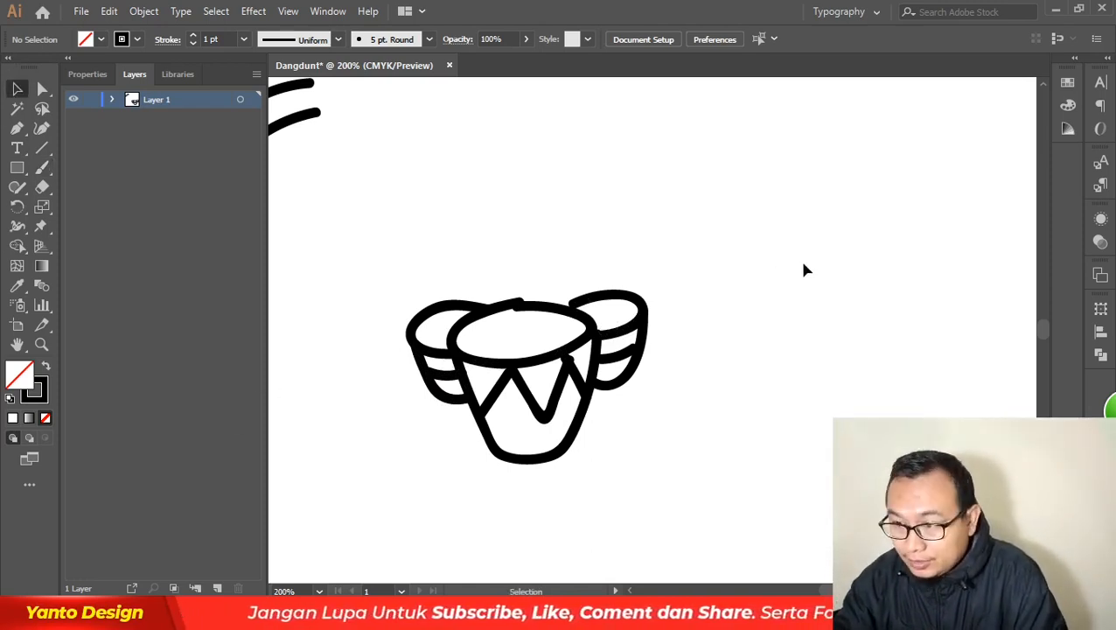
drag(634, 405, 617, 405)
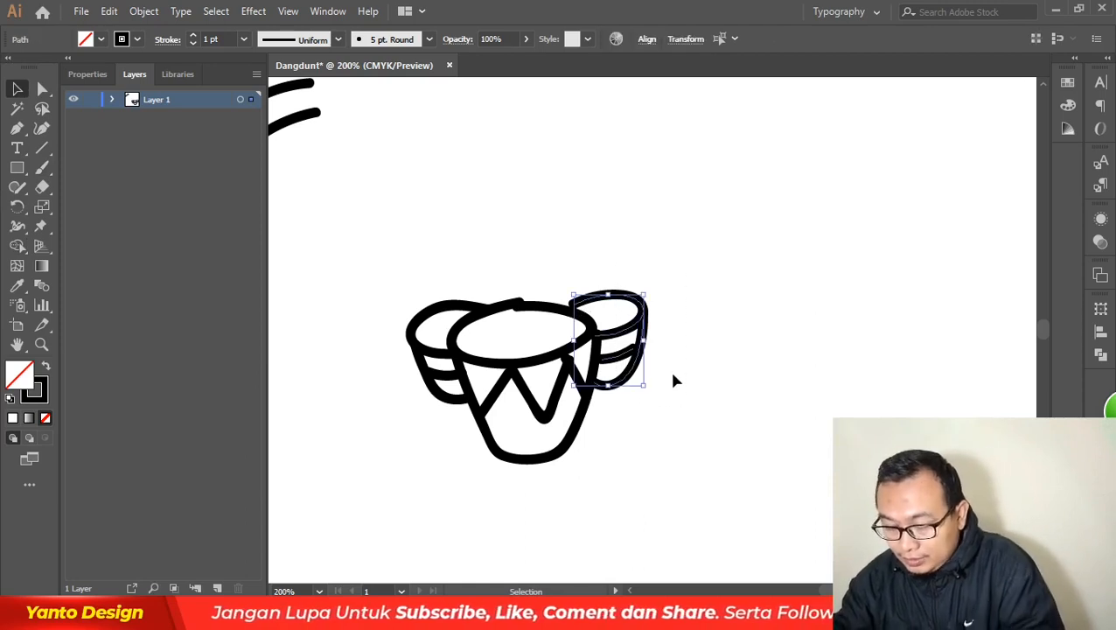
key(Delete)
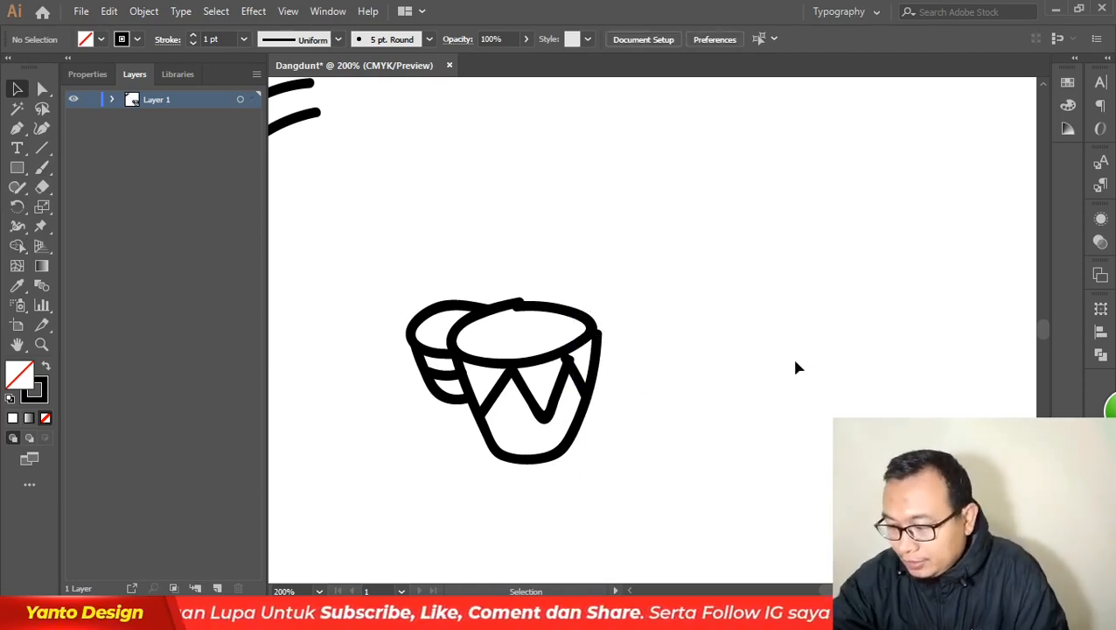
- Paint a smaller drum behind the main drum's right side, with an oval head, a tapered body and a curved band
key(b)
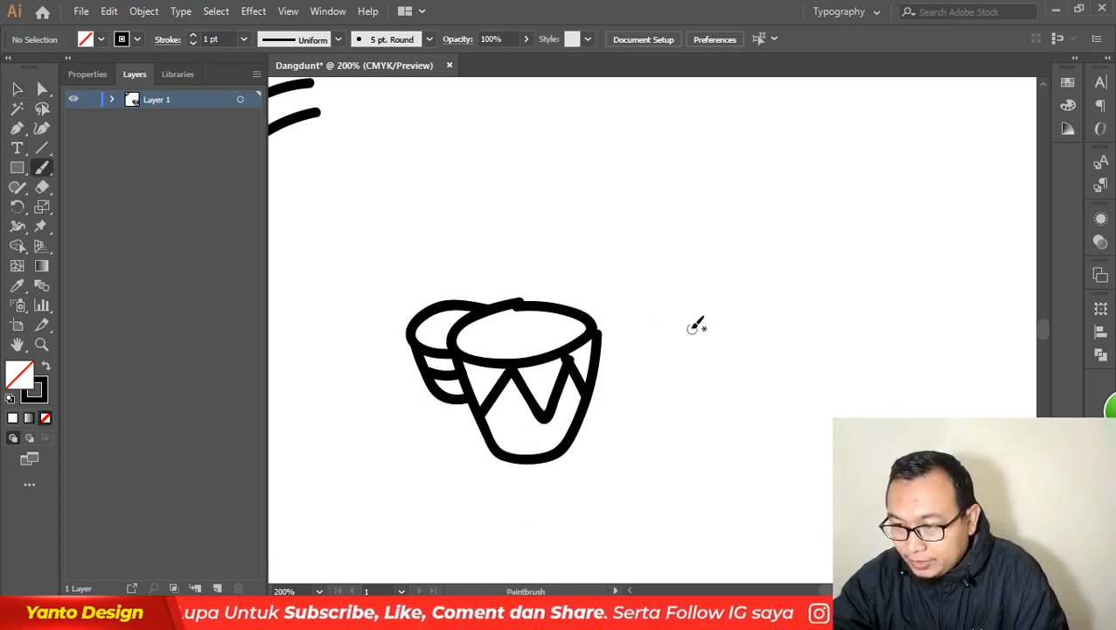
mouse_move(581, 310)
mouse_down()
mouse_move(635, 318)
mouse_move(647, 335)
mouse_move(594, 350)
mouse_up()
key(ctrl+z)
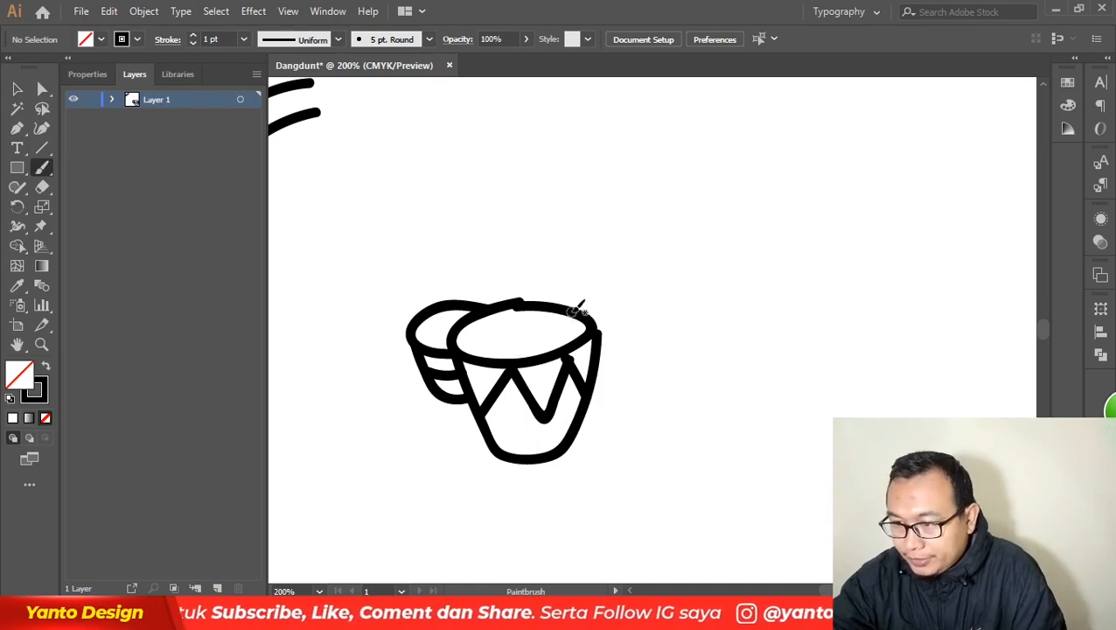
mouse_move(573, 307)
mouse_down()
mouse_move(621, 306)
mouse_move(643, 329)
mouse_move(627, 346)
mouse_move(594, 348)
mouse_move(612, 388)
mouse_up()
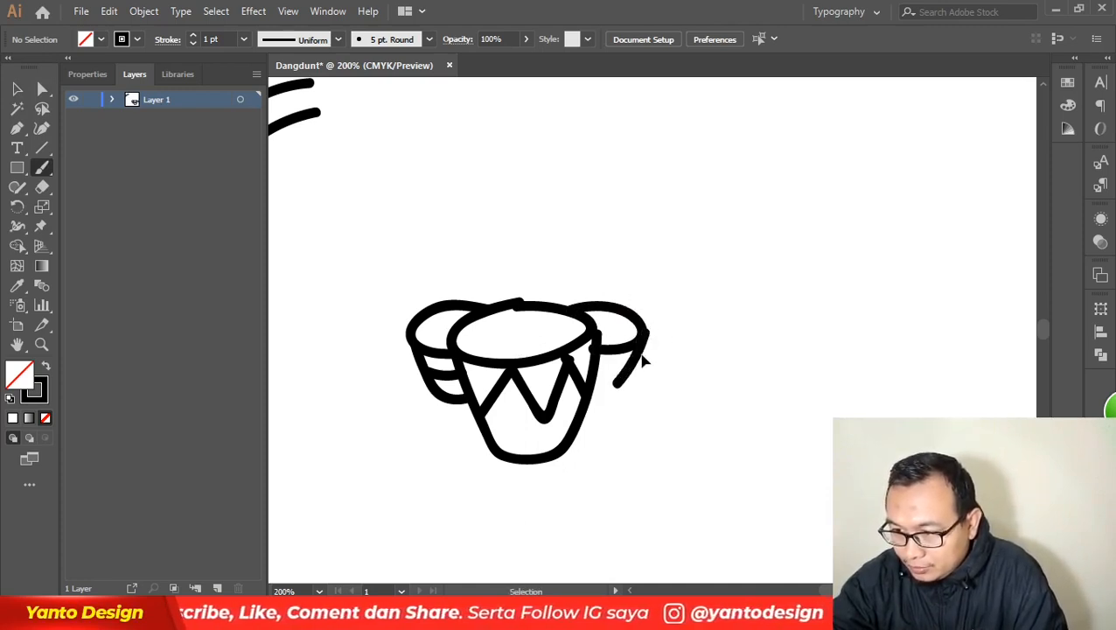
key(ctrl+z)
mouse_move(647, 331)
mouse_down()
mouse_move(630, 382)
mouse_move(593, 390)
mouse_move(651, 368)
mouse_up()
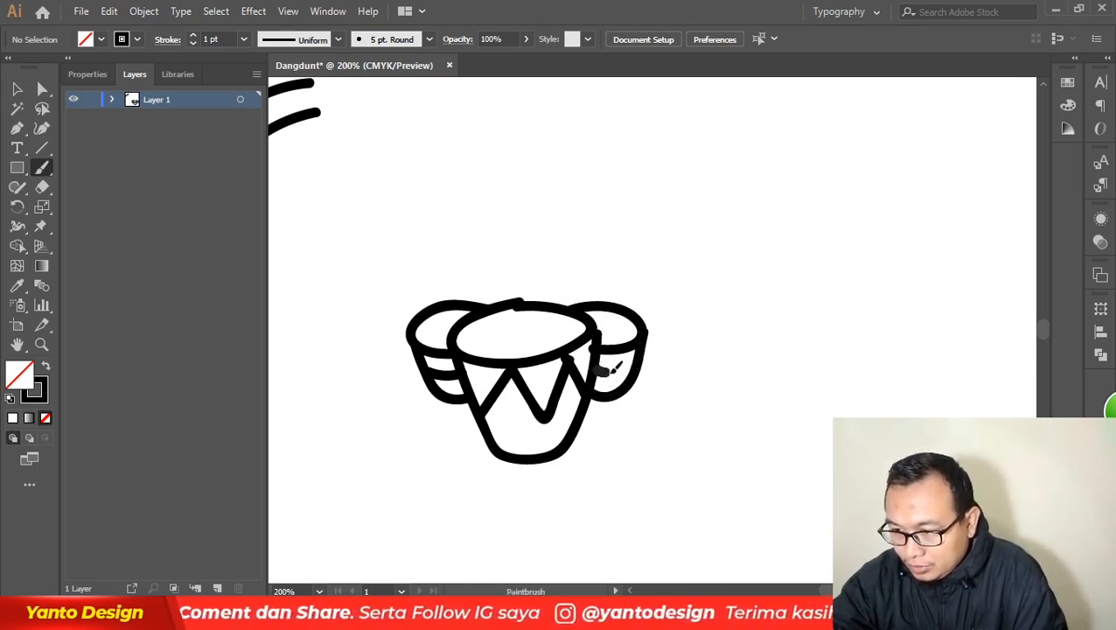
key(ctrl+z)
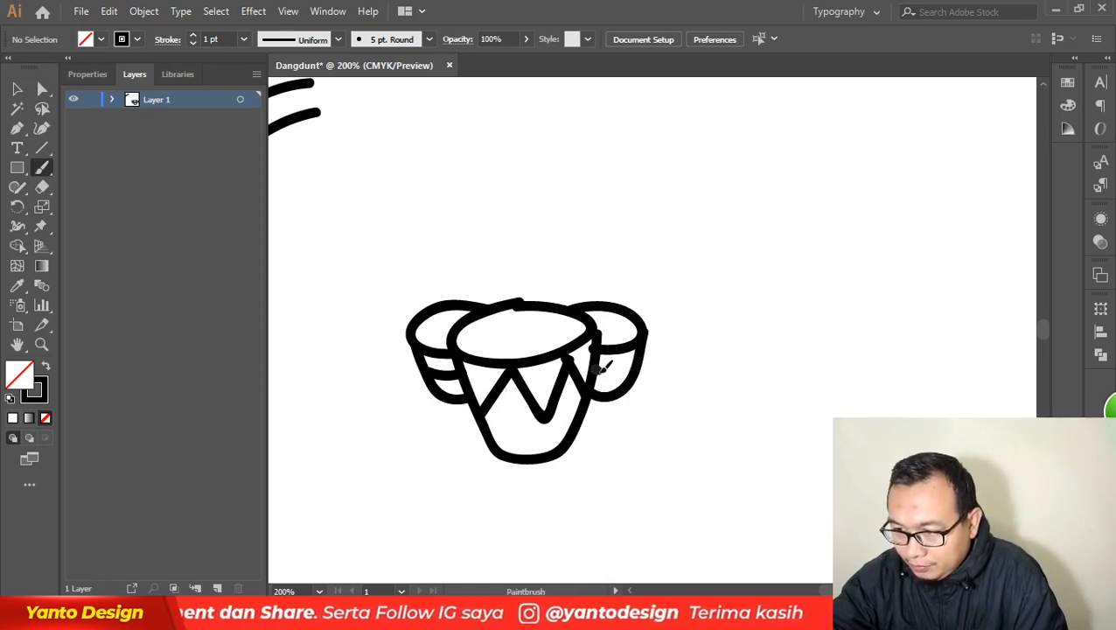
drag(604, 367, 649, 357)
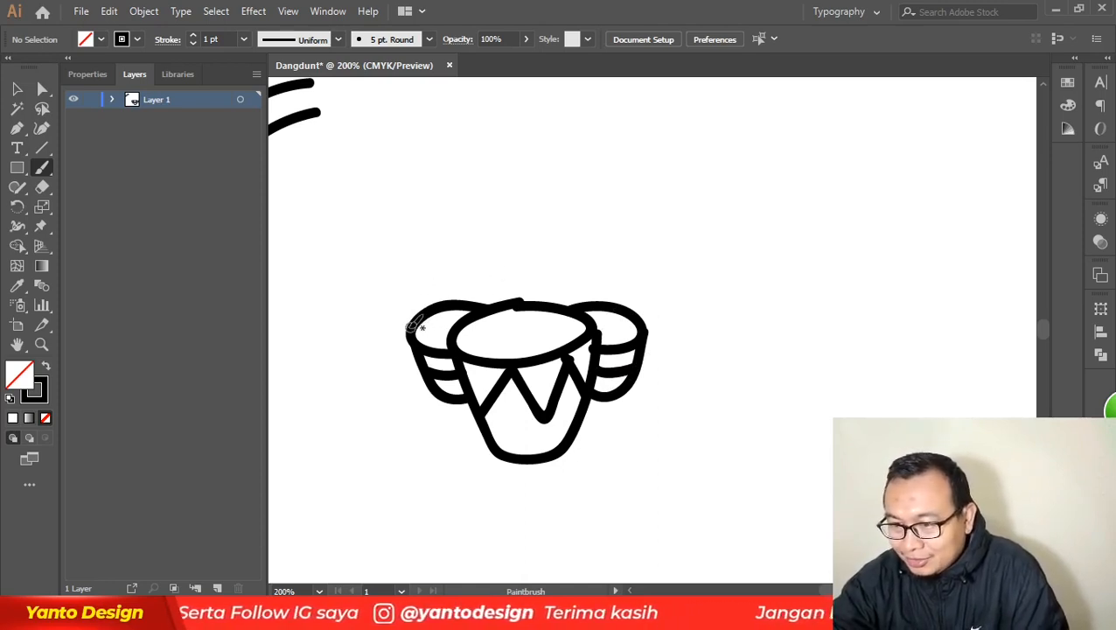
- Paint a large arch above the drums, from the left drum's outer edge to the right drum's outer edge
mouse_move(413, 323)
mouse_down()
mouse_move(454, 255)
mouse_move(545, 250)
mouse_up()
key(ctrl+z)
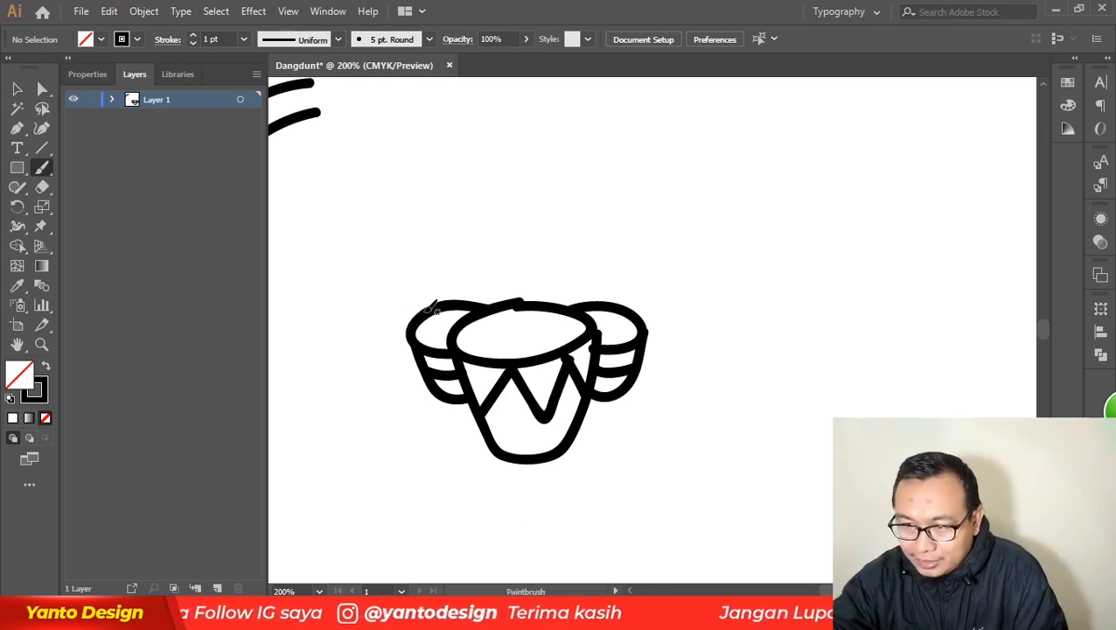
mouse_move(407, 328)
mouse_down()
mouse_move(456, 234)
mouse_move(554, 222)
mouse_move(629, 246)
mouse_move(662, 289)
mouse_up()
key(ctrl+z)
mouse_move(410, 324)
mouse_down()
mouse_move(420, 285)
mouse_move(482, 214)
mouse_move(599, 222)
mouse_move(642, 271)
mouse_move(647, 325)
mouse_up()
key(ctrl+z)
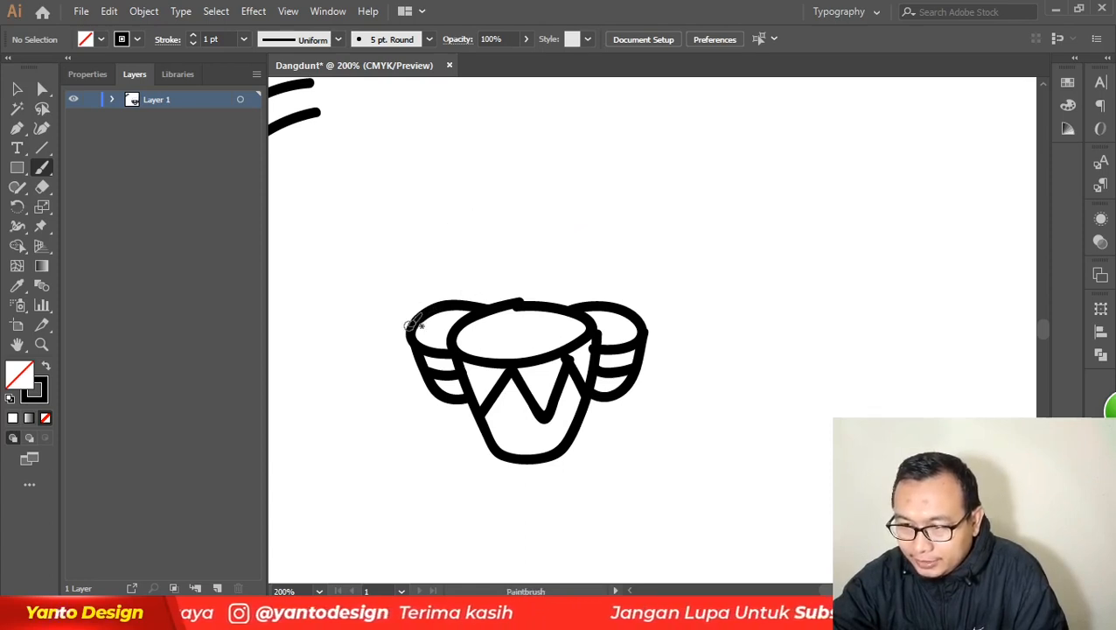
mouse_move(411, 325)
mouse_down()
mouse_move(452, 238)
mouse_move(544, 217)
mouse_move(616, 243)
mouse_move(650, 284)
mouse_move(656, 332)
mouse_up()
- Paint two smaller concentric arches inside the large arch, a small one just above the main drum and a wider middle one
mouse_move(469, 304)
mouse_down()
mouse_move(509, 283)
mouse_move(597, 301)
mouse_up()
key(ctrl+z)
mouse_move(479, 304)
mouse_down()
mouse_move(512, 288)
mouse_move(557, 290)
mouse_move(583, 306)
mouse_up()
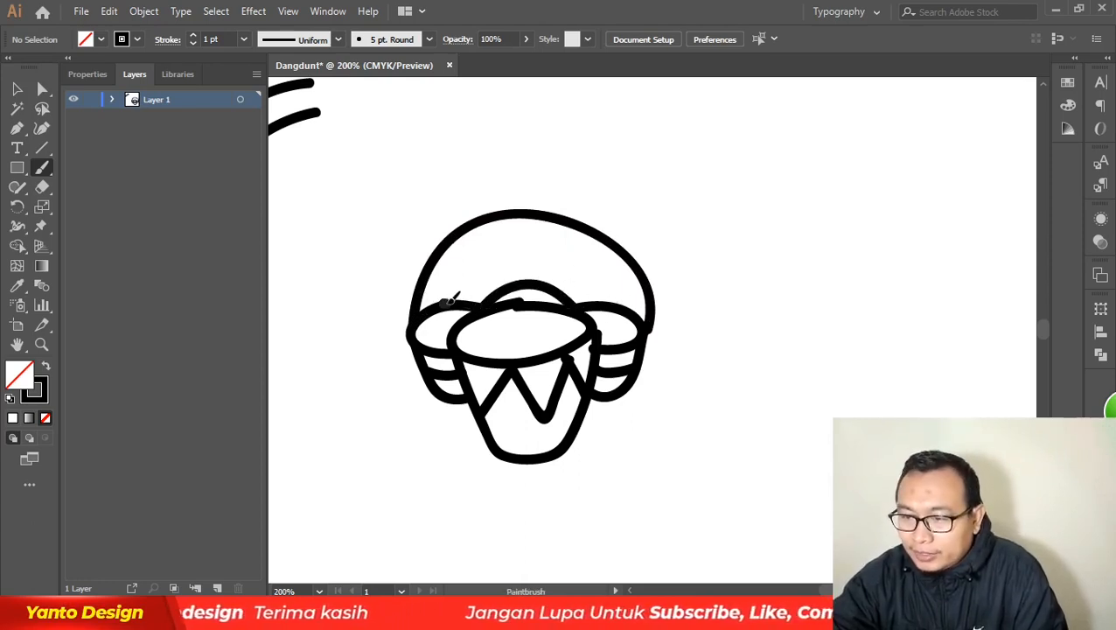
mouse_move(453, 297)
mouse_down()
mouse_move(495, 256)
mouse_move(562, 254)
mouse_move(612, 302)
mouse_up()
key(ctrl+z)
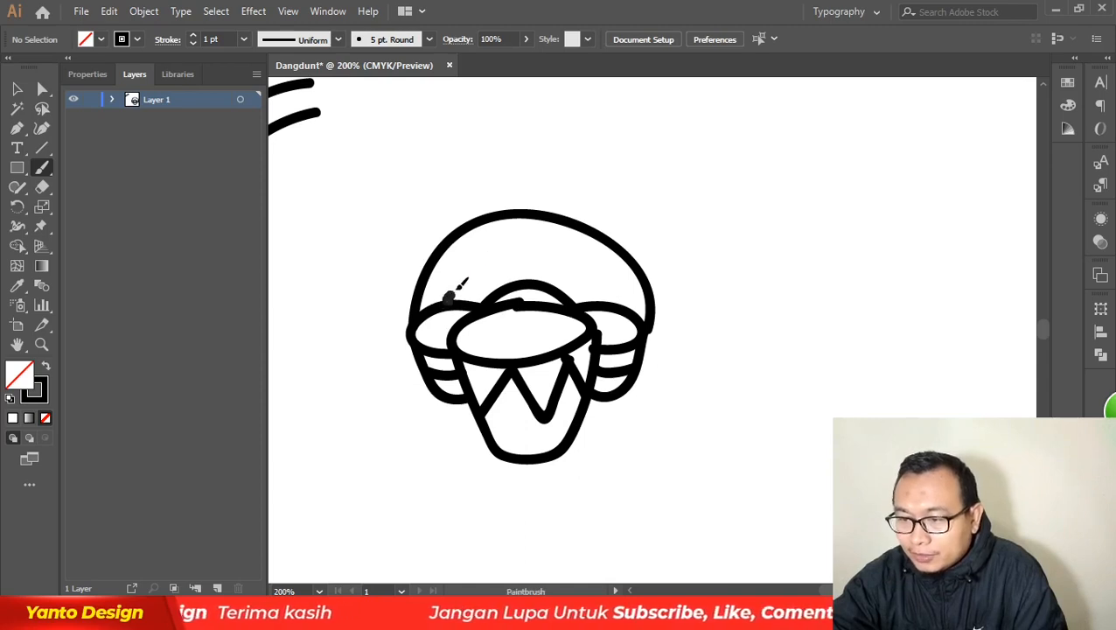
mouse_move(449, 297)
mouse_down()
mouse_move(499, 250)
mouse_move(557, 250)
mouse_move(617, 302)
mouse_up()
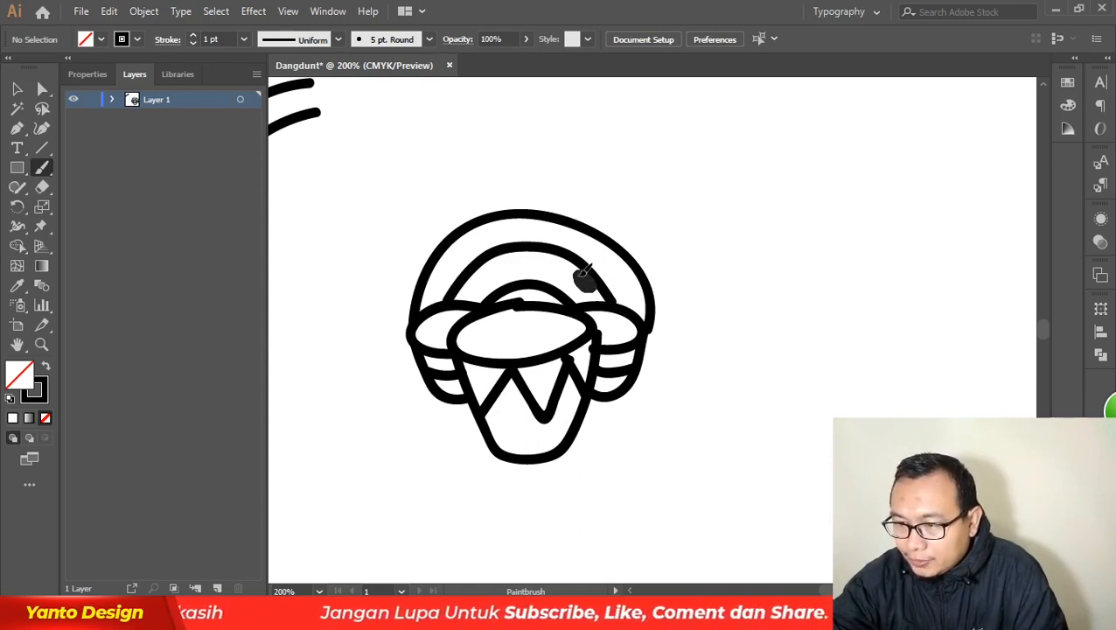
- Paint a flagged music note and a beamed pair of notes along the right half of the arches
drag(591, 283, 594, 289)
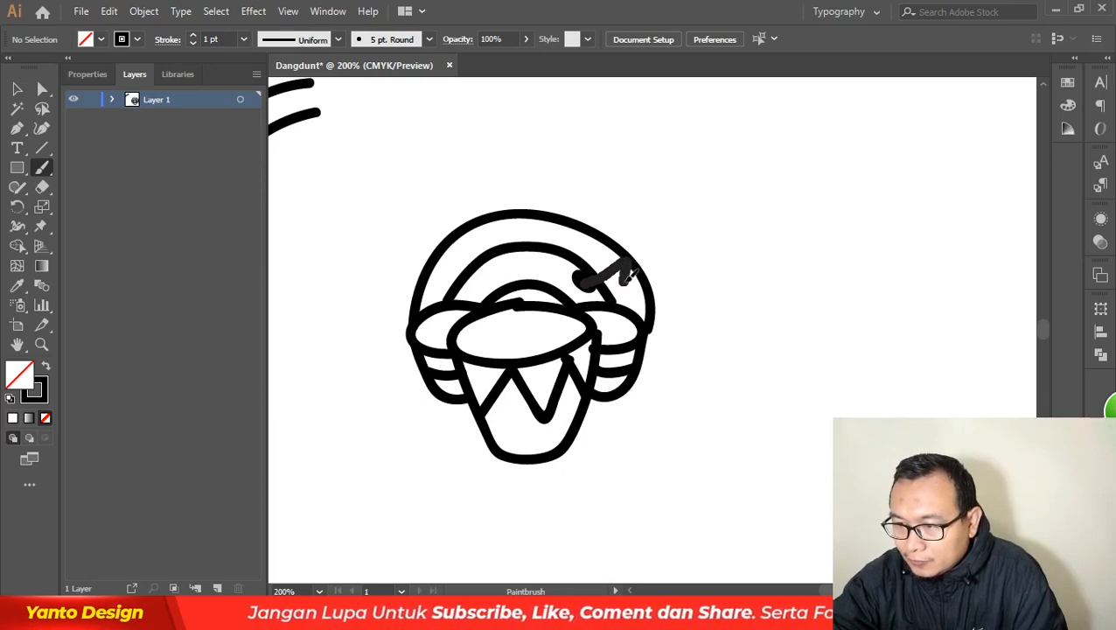
drag(628, 275, 629, 264)
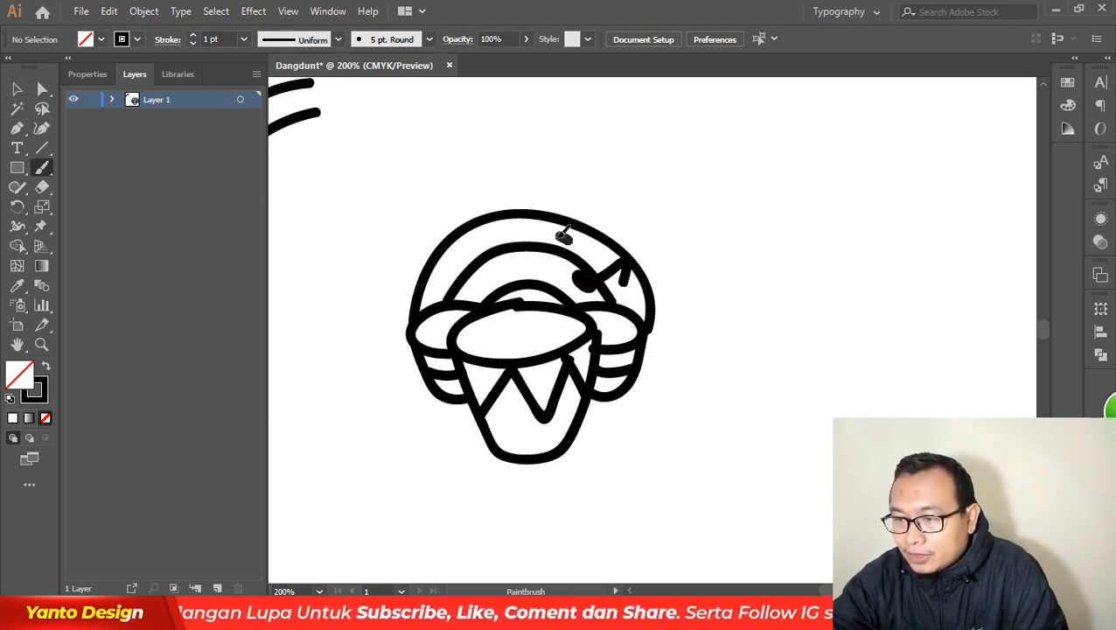
drag(572, 248, 560, 240)
key(ctrl+z)
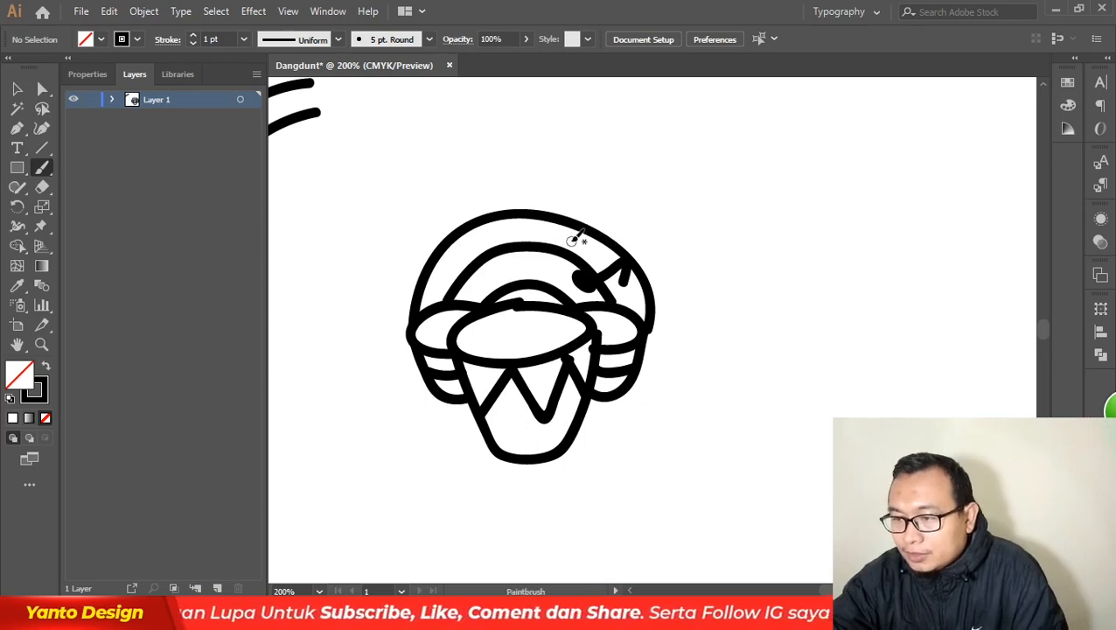
mouse_move(577, 244)
mouse_down()
mouse_move(558, 242)
mouse_move(586, 242)
mouse_move(605, 216)
mouse_up()
key(ctrl+z)
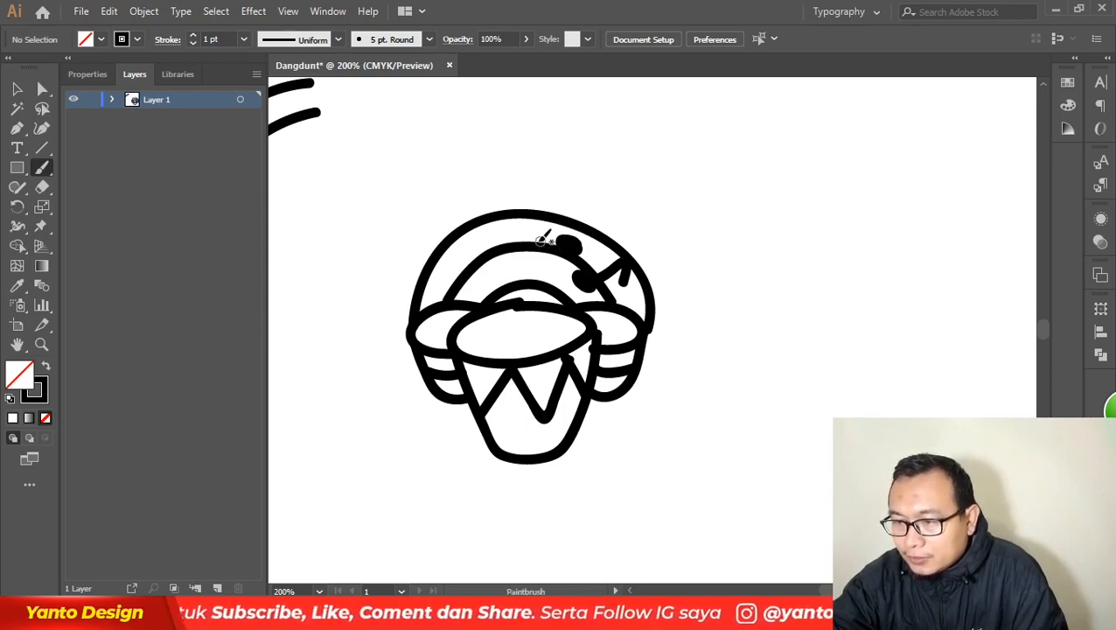
mouse_move(528, 232)
mouse_down()
mouse_move(609, 201)
mouse_move(553, 224)
mouse_move(572, 200)
mouse_move(602, 209)
mouse_up()
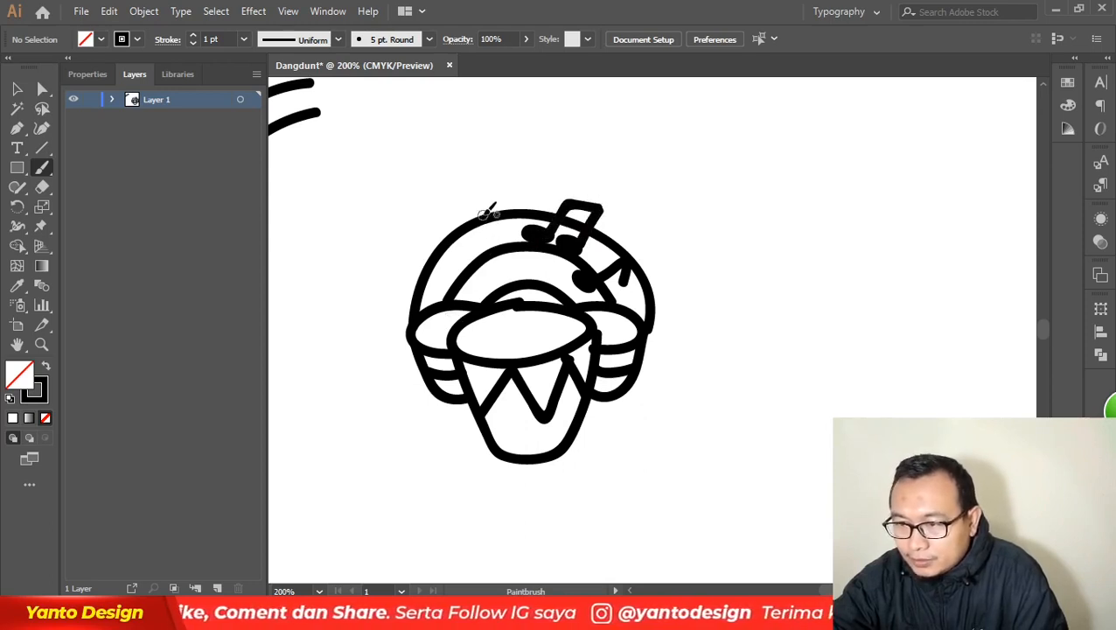
- Try to paint a single music note with a short stem to the left of the beamed pair
drag(483, 214, 505, 243)
key(ctrl+z)
drag(497, 204, 508, 254)
key(ctrl+z)
drag(486, 201, 500, 245)
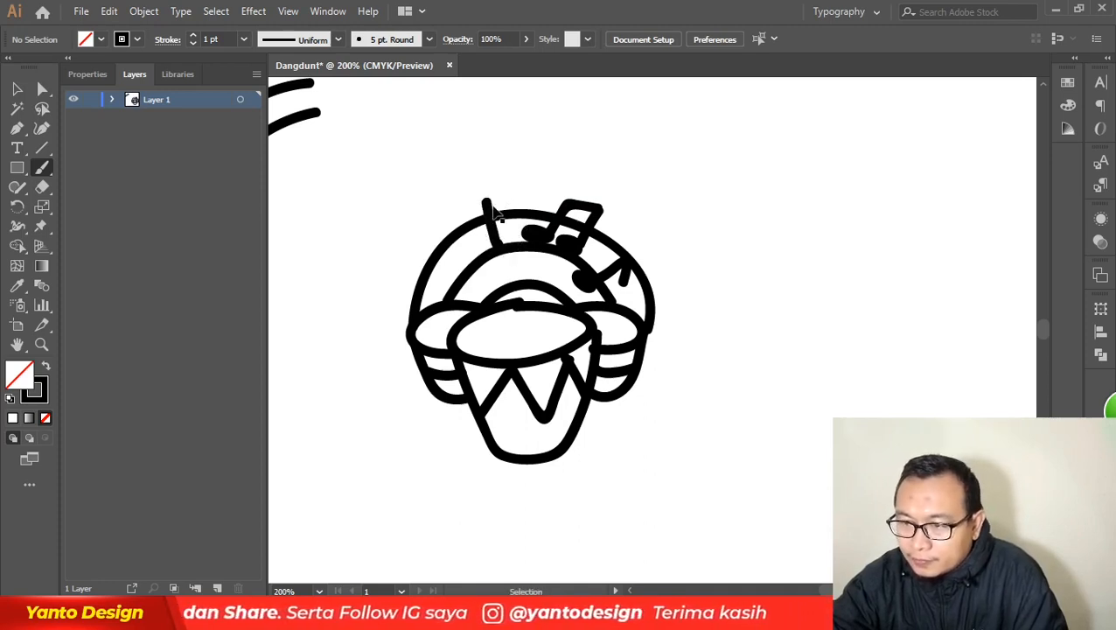
key(ctrl+z)
drag(489, 194, 498, 220)
drag(484, 236, 504, 240)
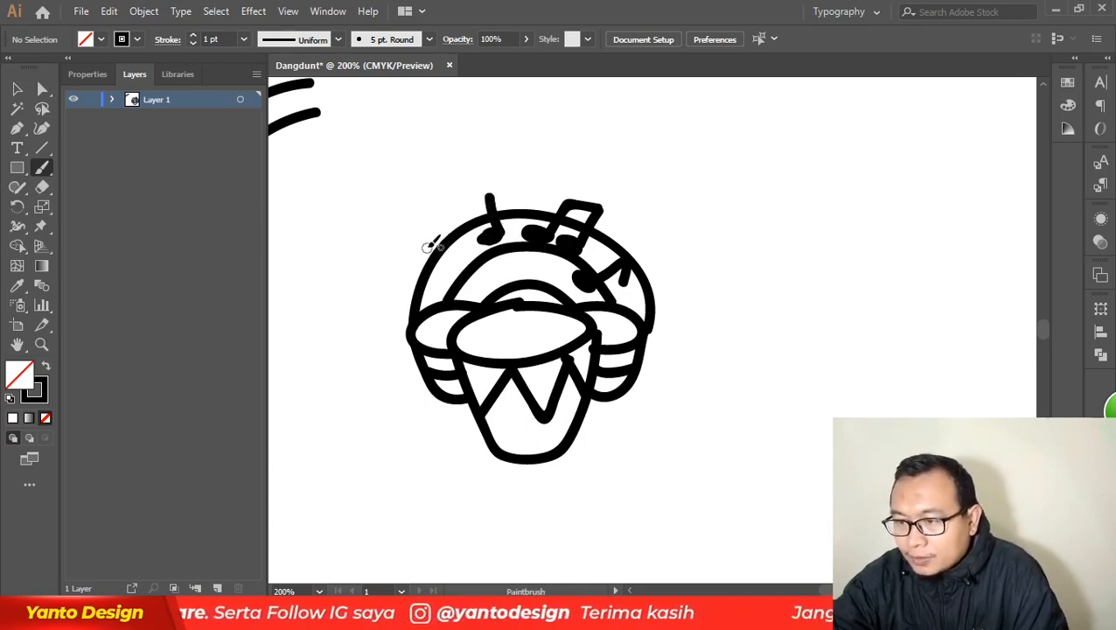
key(ctrl+z)
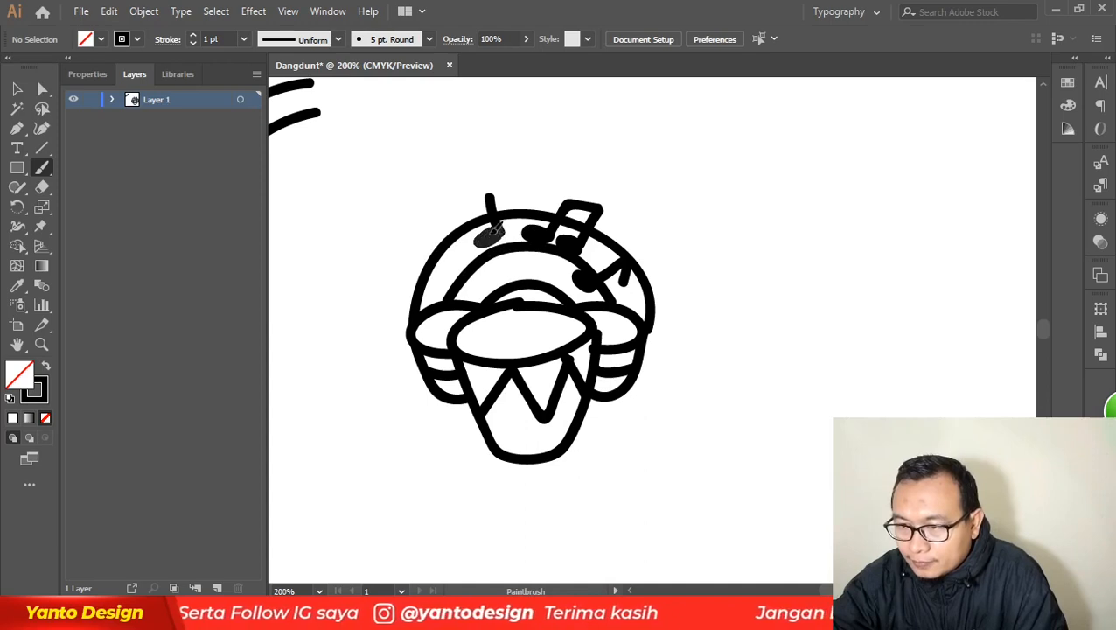
mouse_move(495, 230)
mouse_down()
mouse_move(444, 248)
mouse_move(459, 260)
mouse_move(440, 234)
mouse_move(465, 261)
mouse_up()
key(ctrl+z)
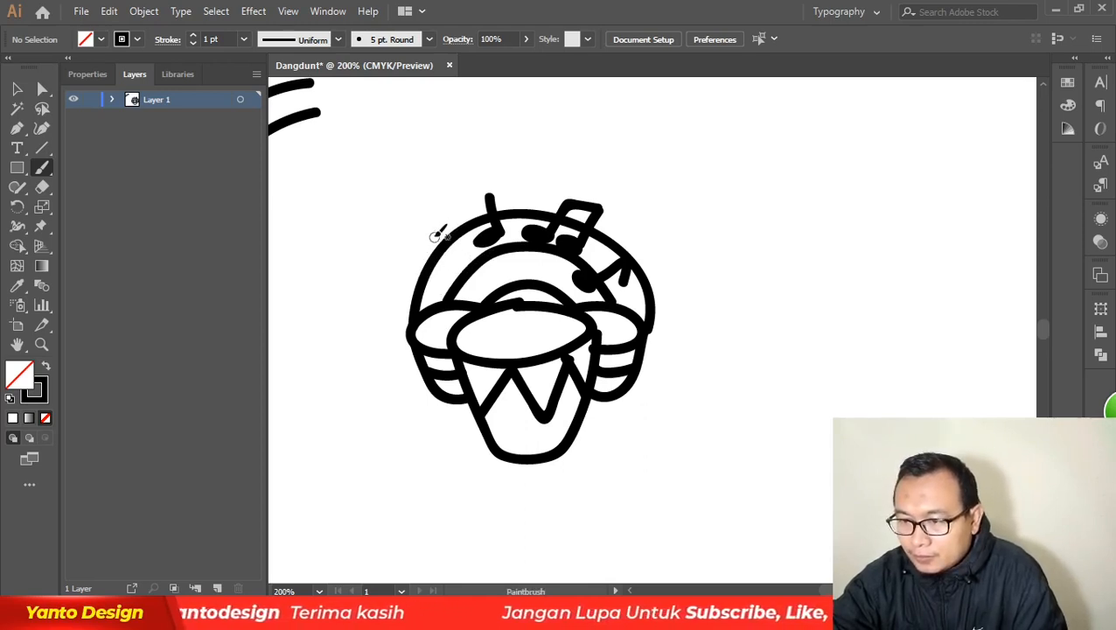
- Try to paint a flagged music note at the left end of the arches
key(ctrl+z)
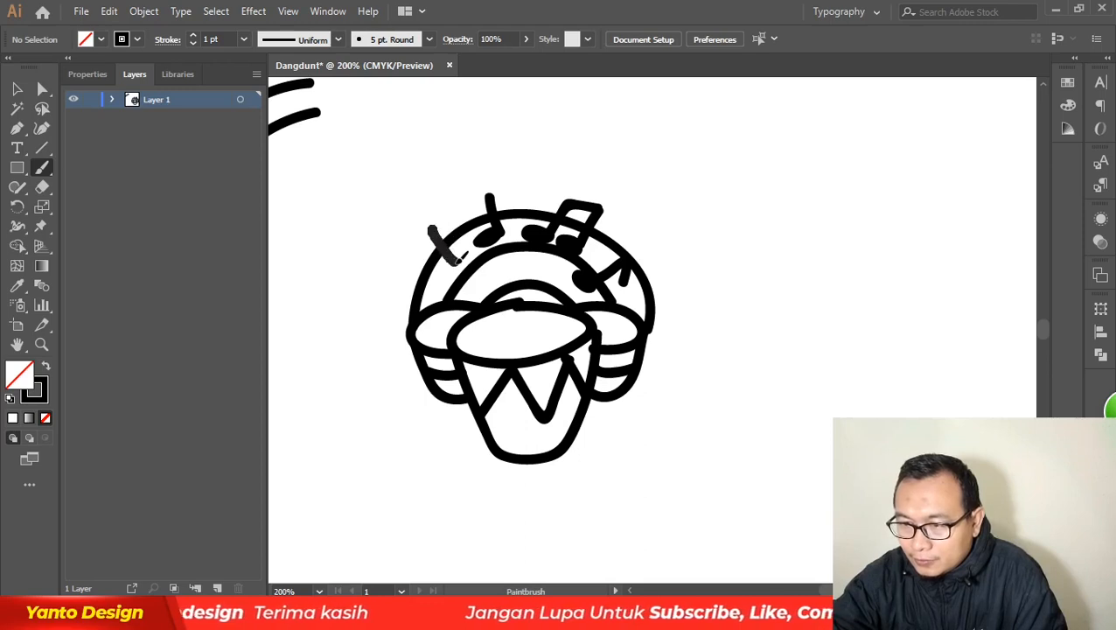
drag(453, 268, 453, 269)
drag(452, 226, 453, 227)
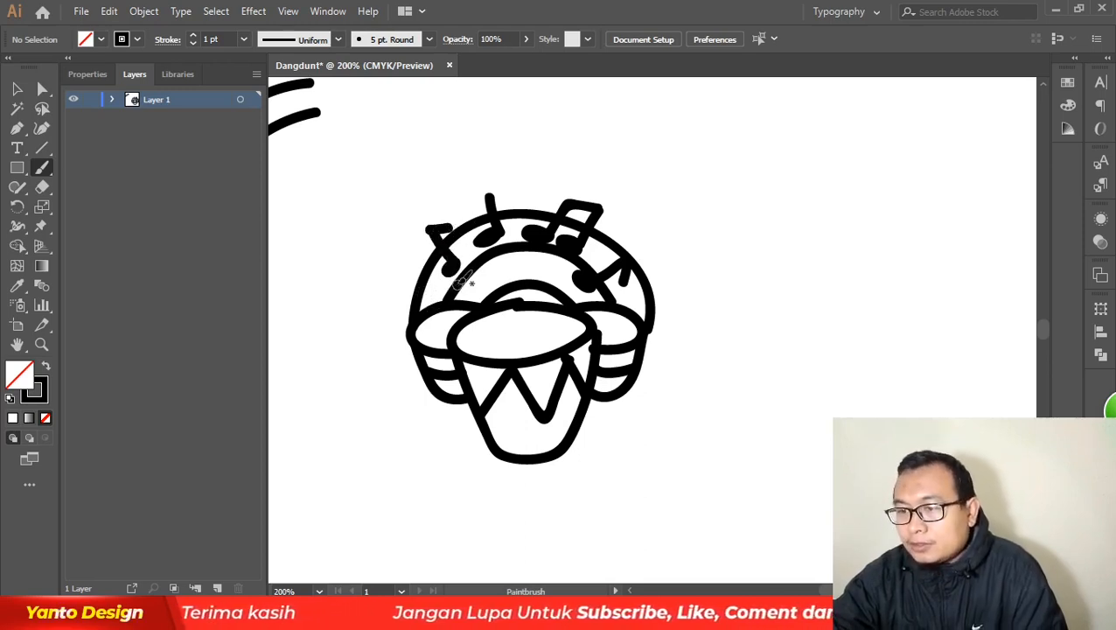
key(ctrl+z)
mouse_move(454, 267)
mouse_down()
mouse_move(416, 245)
mouse_move(443, 276)
mouse_move(435, 240)
mouse_up()
key(ctrl+z)
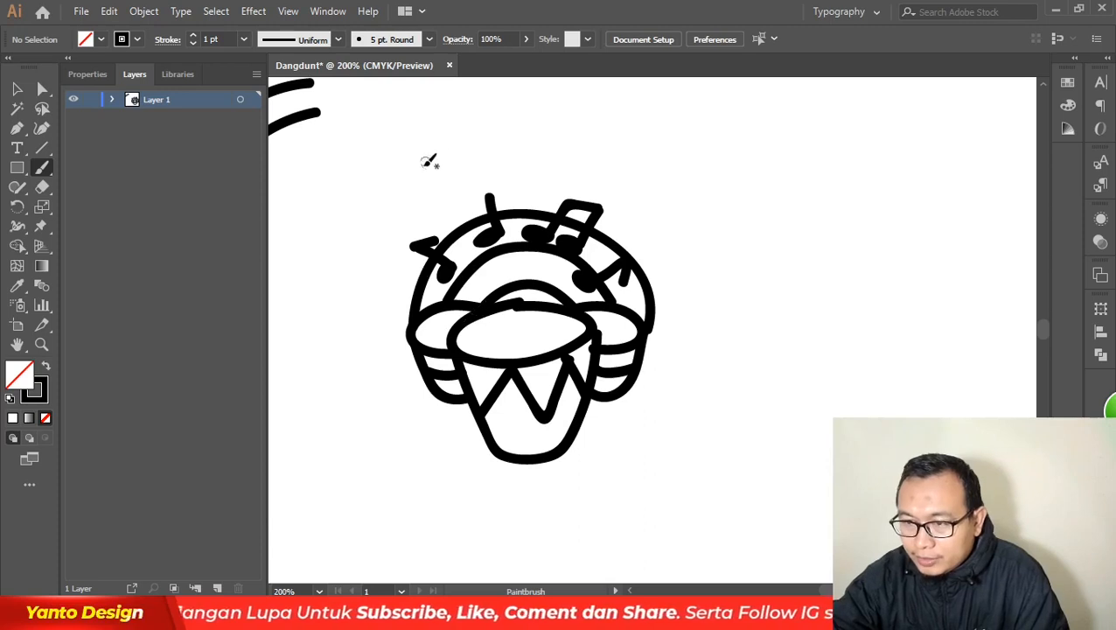
- Try to paint three exclamation-like accent marks, each a short dash and a dot, radiating above the large arch
drag(428, 182, 448, 204)
key(ctrl+z)
click(453, 214)
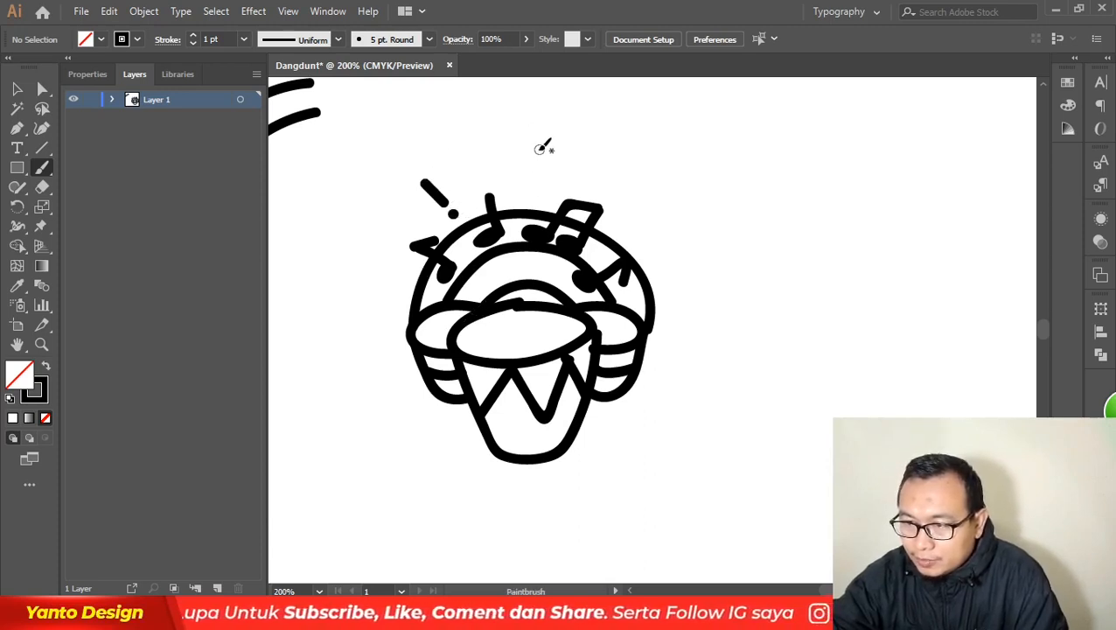
drag(534, 146, 537, 185)
key(ctrl+z)
key(ctrl+z)
key(ctrl+z)
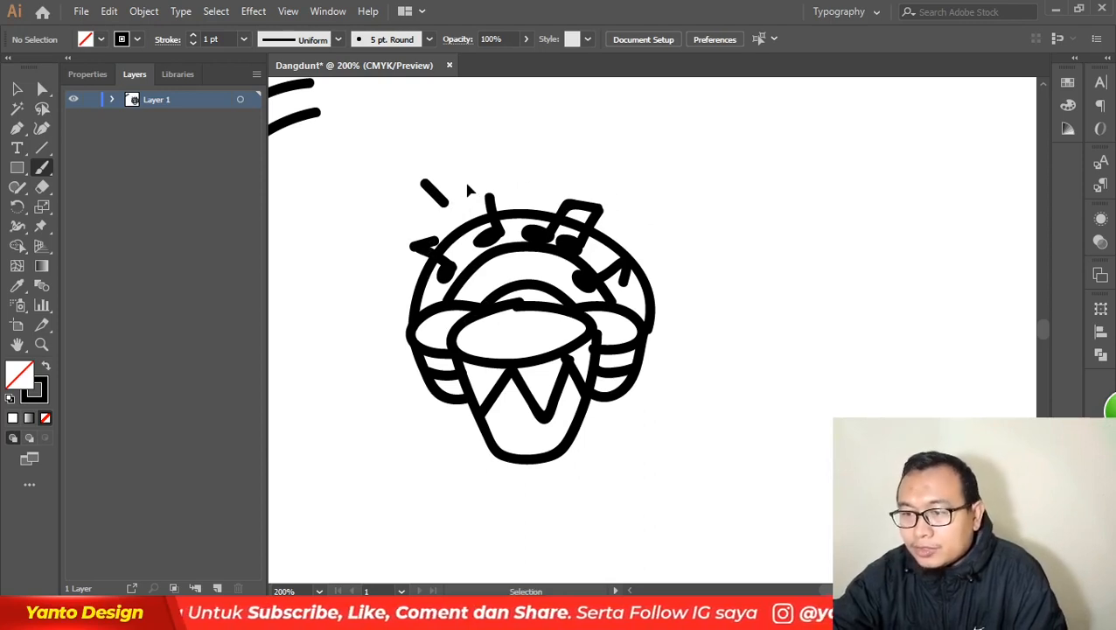
mouse_move(422, 183)
mouse_down()
mouse_move(450, 216)
mouse_move(472, 201)
mouse_move(453, 209)
mouse_up()
key(ctrl+z)
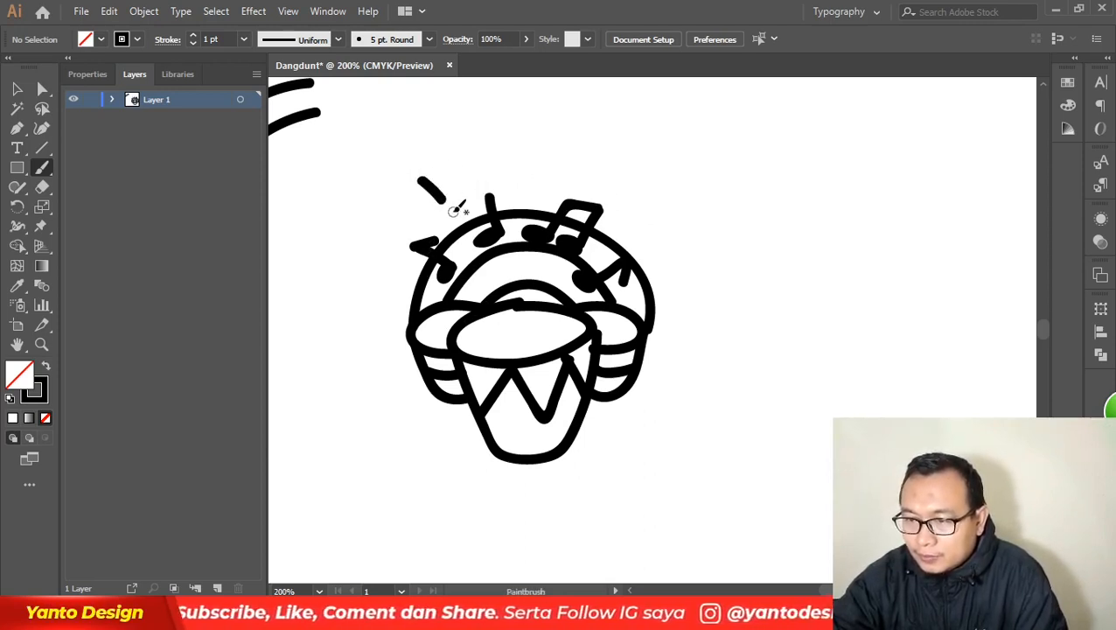
drag(516, 160, 516, 179)
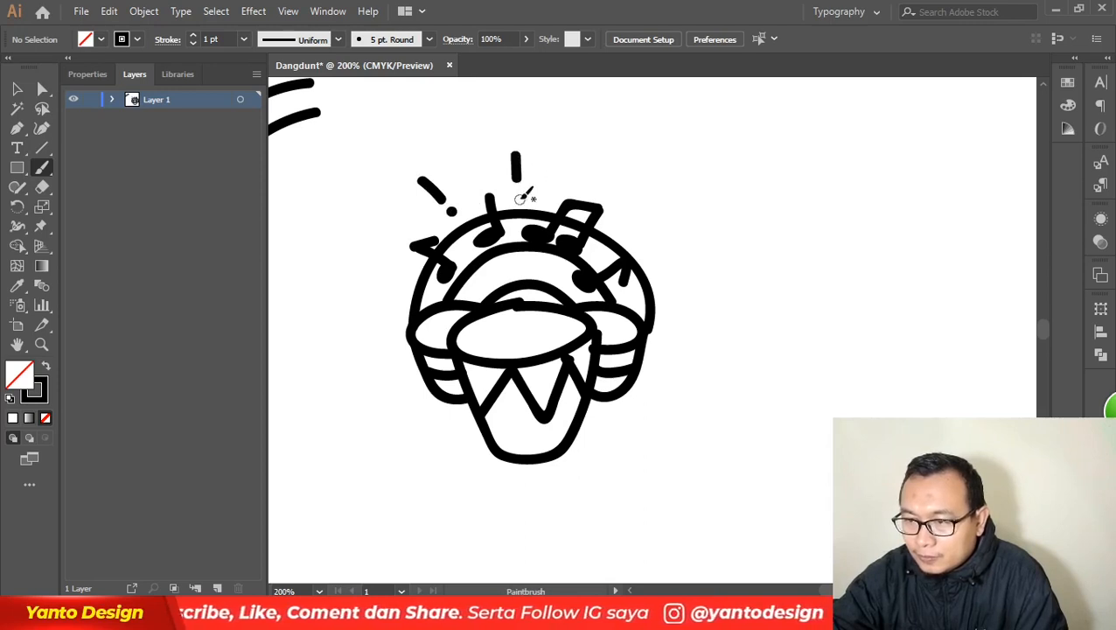
drag(633, 183, 625, 213)
click(619, 226)
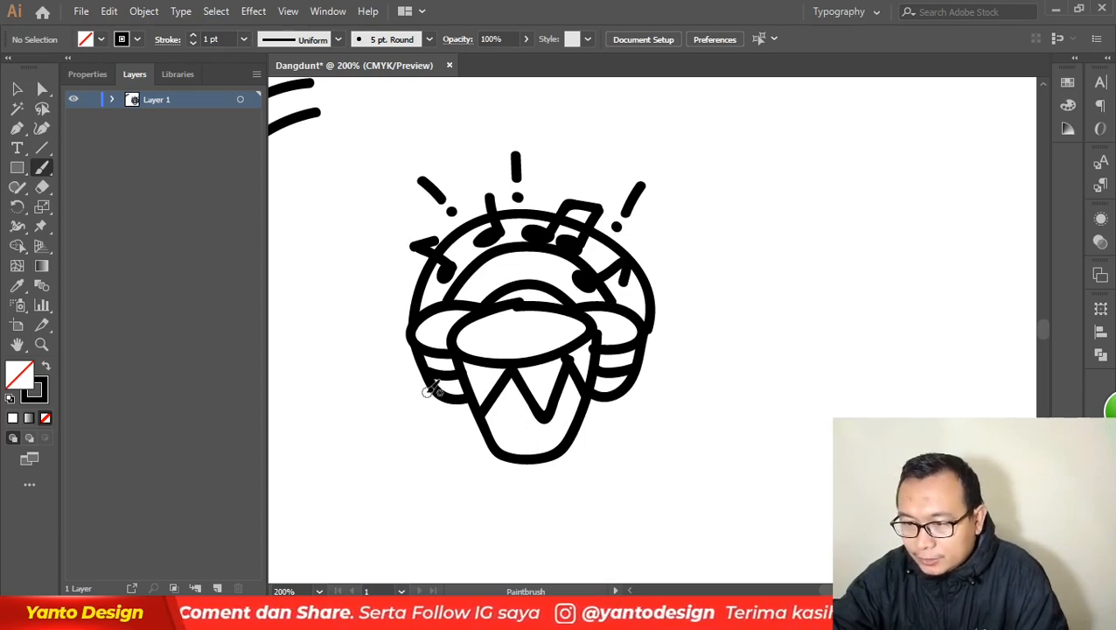
- Try to paint a wavy base outline around the bottom of the drums, and undo its strokes
mouse_move(426, 386)
mouse_down()
mouse_move(407, 419)
mouse_move(441, 426)
mouse_move(409, 459)
mouse_move(495, 474)
mouse_move(661, 442)
mouse_move(668, 430)
mouse_move(653, 421)
mouse_move(673, 398)
mouse_move(647, 378)
mouse_up()
key(ctrl+z)
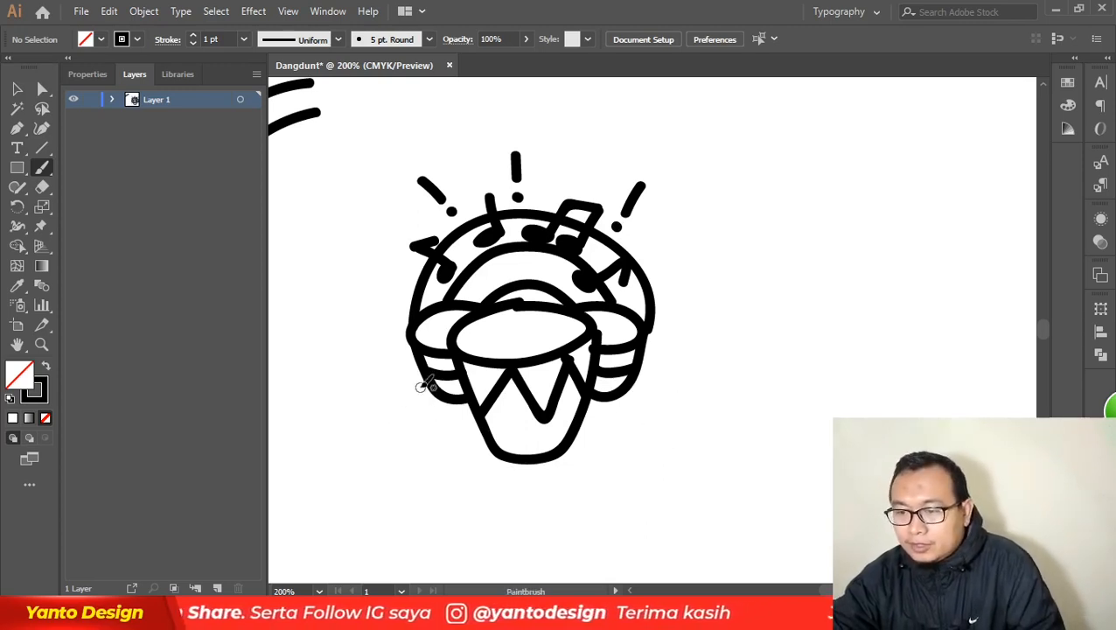
mouse_move(423, 381)
mouse_down()
mouse_move(380, 397)
mouse_move(437, 423)
mouse_move(422, 441)
mouse_move(444, 455)
mouse_move(504, 467)
mouse_move(596, 463)
mouse_up()
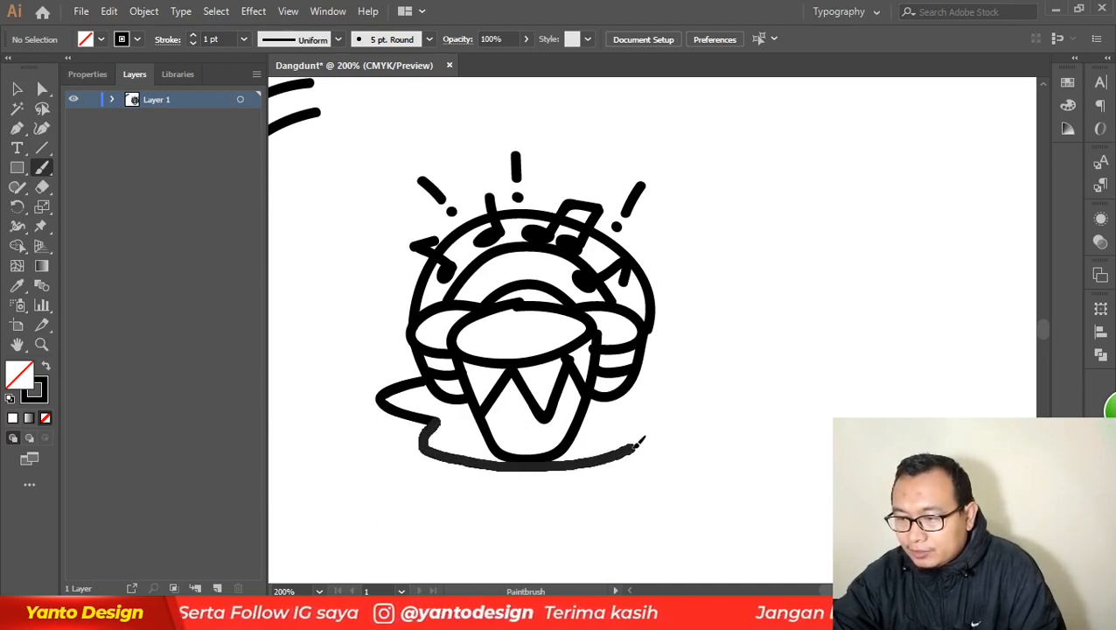
mouse_move(626, 429)
mouse_down()
mouse_move(678, 385)
mouse_move(654, 372)
mouse_up()
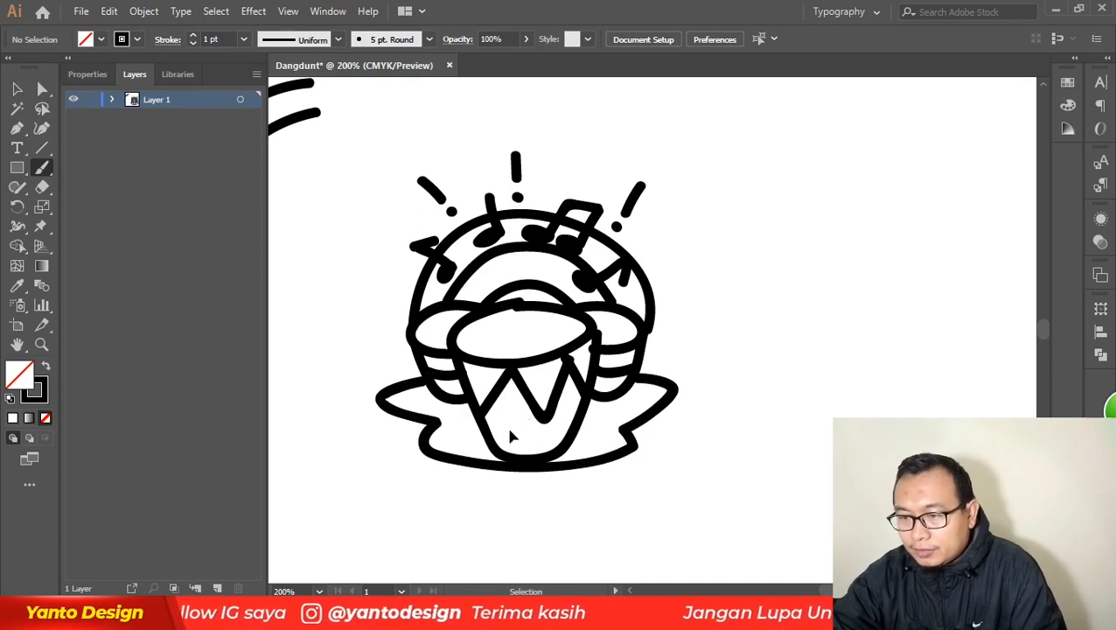
key(ctrl+z)
key(ctrl+z)
mouse_move(425, 384)
mouse_down()
mouse_move(376, 416)
mouse_move(416, 429)
mouse_up()
key(ctrl+z)
mouse_move(427, 381)
mouse_down()
mouse_move(382, 410)
mouse_move(443, 419)
mouse_move(385, 444)
mouse_up()
key(ctrl+z)
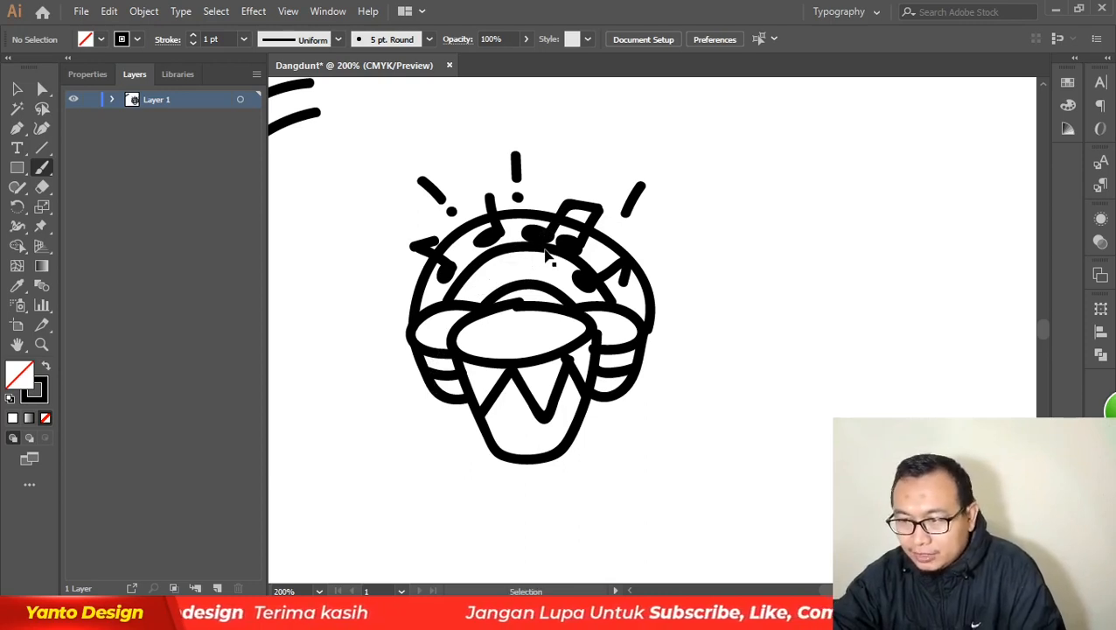
- Undo the accent marks and the two music notes on the arches' left half
key(ctrl+z)
key(ctrl+z)
key(ctrl+z)
key(ctrl+z)
key(ctrl+z)
key(ctrl+z)
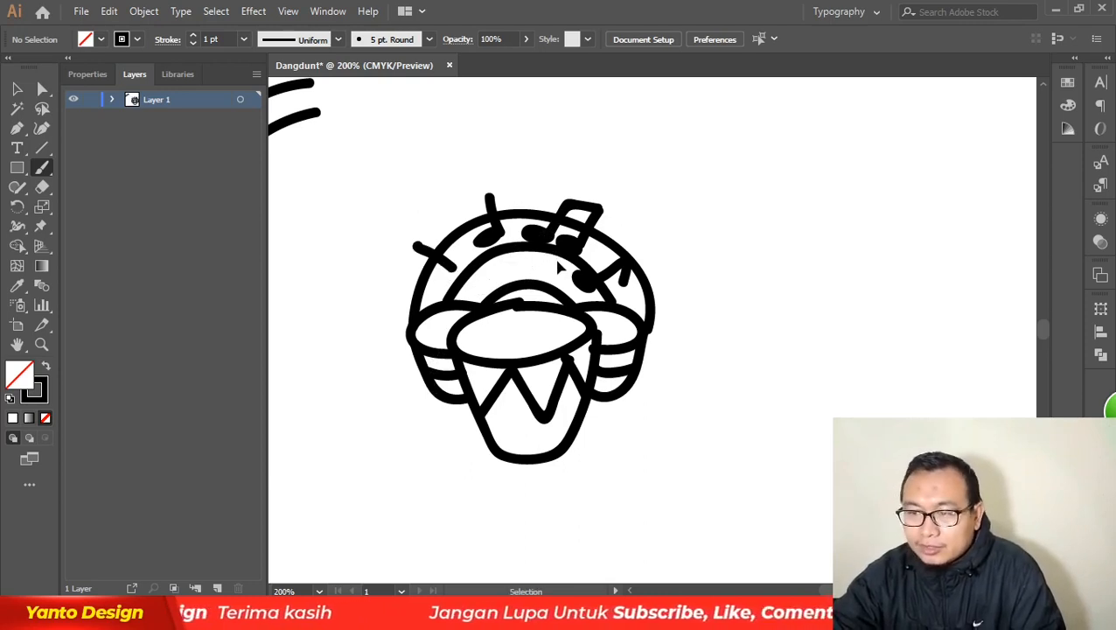
key(ctrl+z)
key(ctrl+z)
key(ctrl+z)
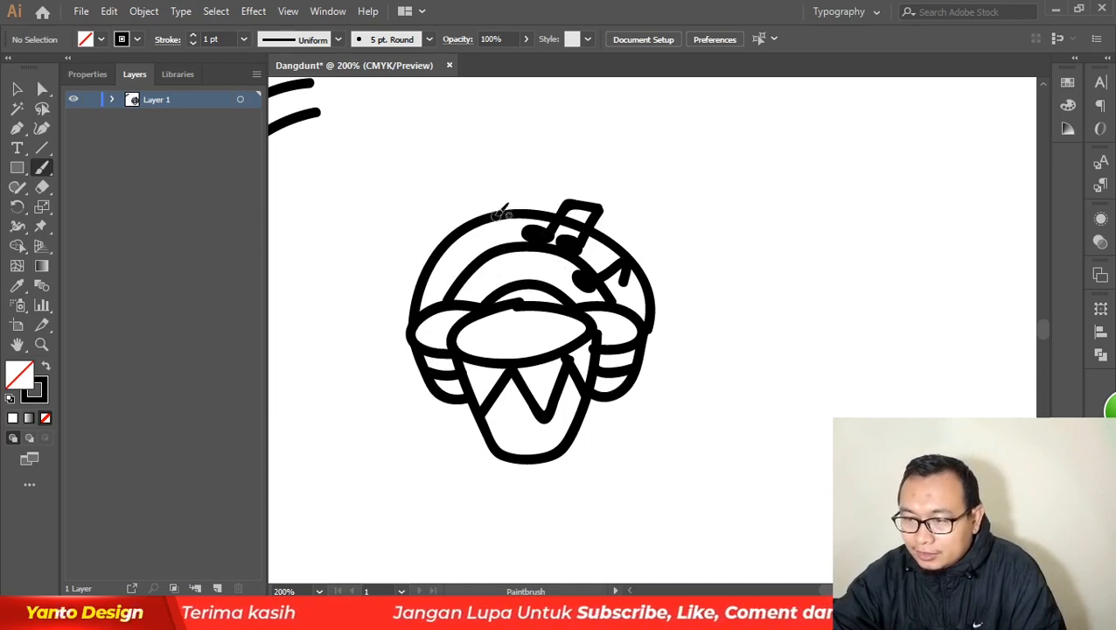
- Paint a single music note and a flagged music note across the arches' left half
mouse_move(494, 225)
mouse_down()
mouse_move(507, 260)
mouse_move(494, 275)
mouse_move(504, 269)
mouse_up()
key(ctrl+z)
drag(428, 235, 451, 262)
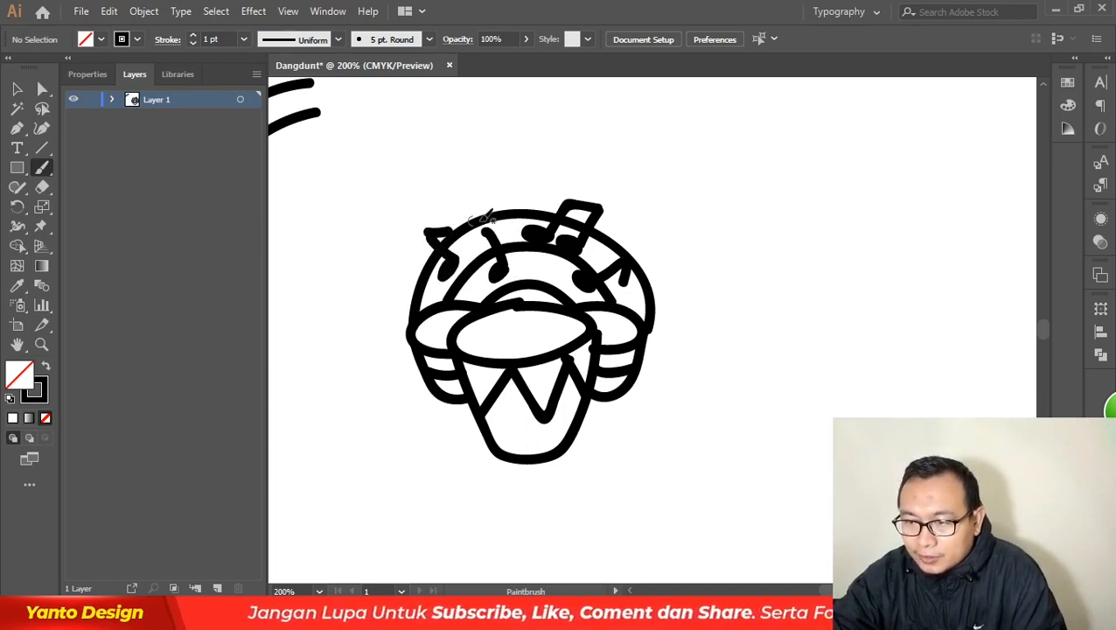
- Undo the flagged music note at the large arch's left end and repaint it with its flag outside the arch
key(ctrl+z)
key(ctrl+z)
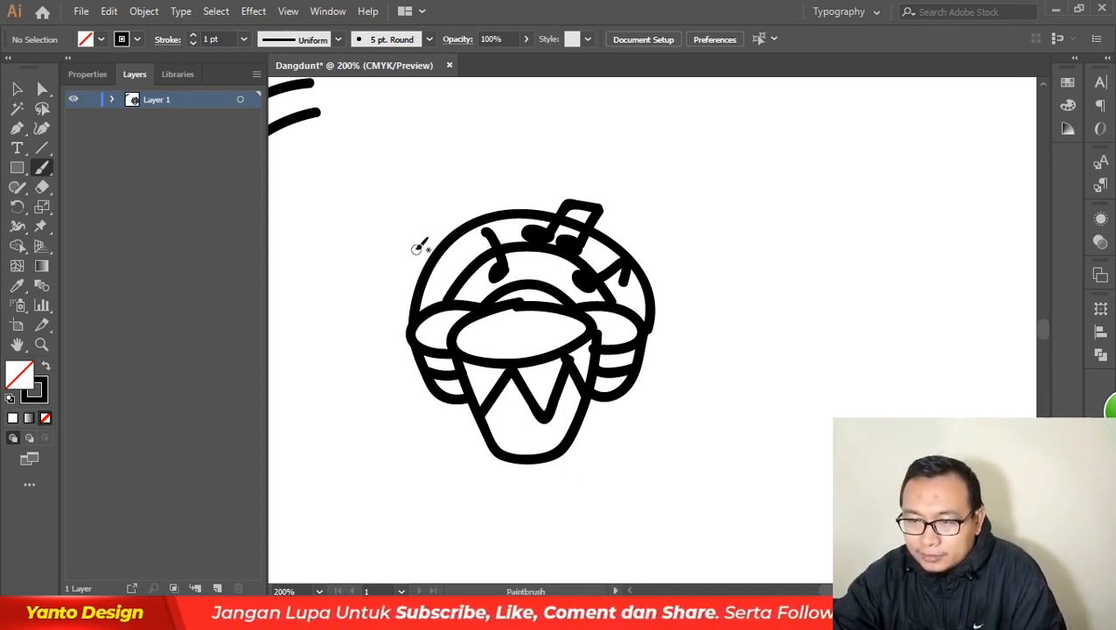
mouse_move(412, 242)
mouse_down()
mouse_move(453, 269)
mouse_move(446, 279)
mouse_move(432, 237)
mouse_up()
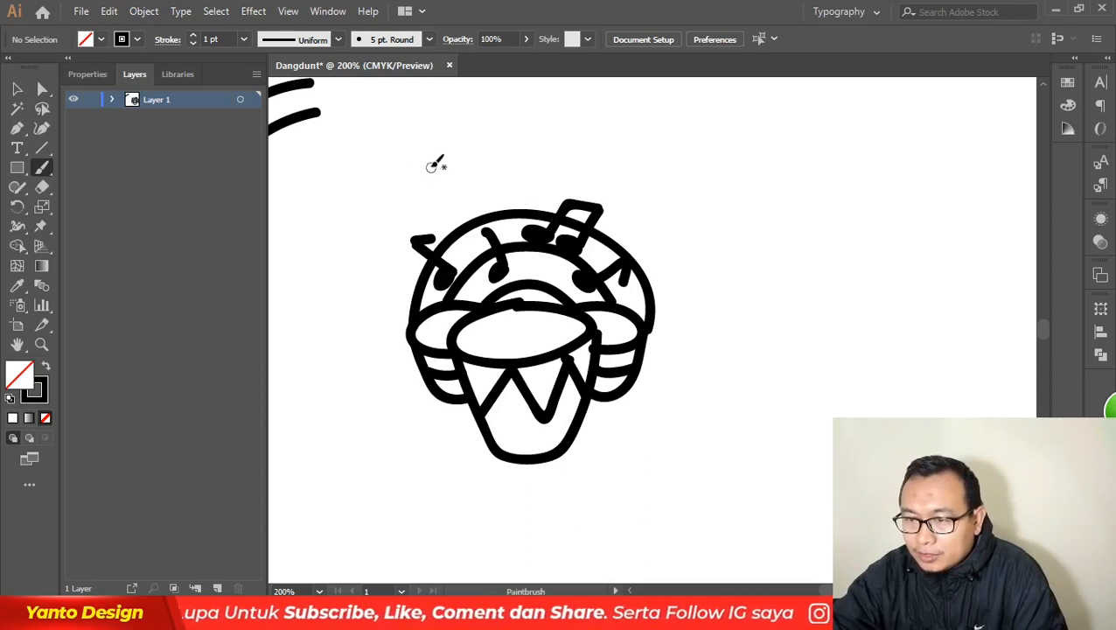
drag(427, 162, 453, 184)
key(ctrl+z)
mouse_move(417, 151)
mouse_down()
mouse_move(452, 185)
mouse_move(433, 172)
mouse_move(442, 199)
mouse_up()
key(ctrl+z)
key(ctrl+z)
drag(423, 161, 455, 194)
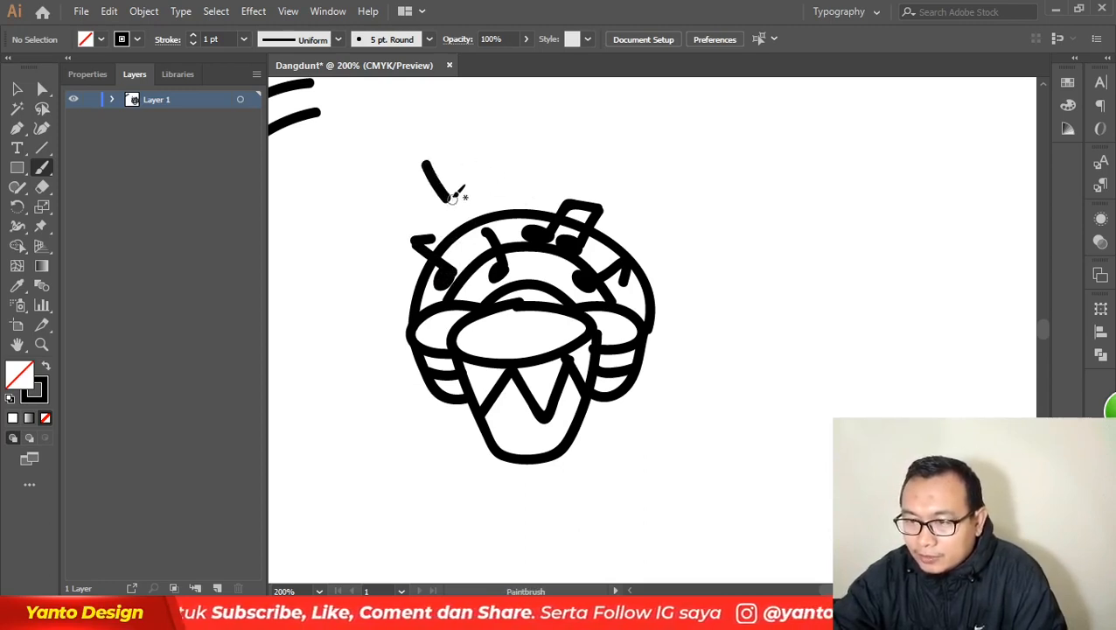
key(ctrl+z)
- Paint three exclamation-like accent marks, each a dash with a dot below, radiating above the large arch
drag(418, 151, 448, 186)
key(ctrl+z)
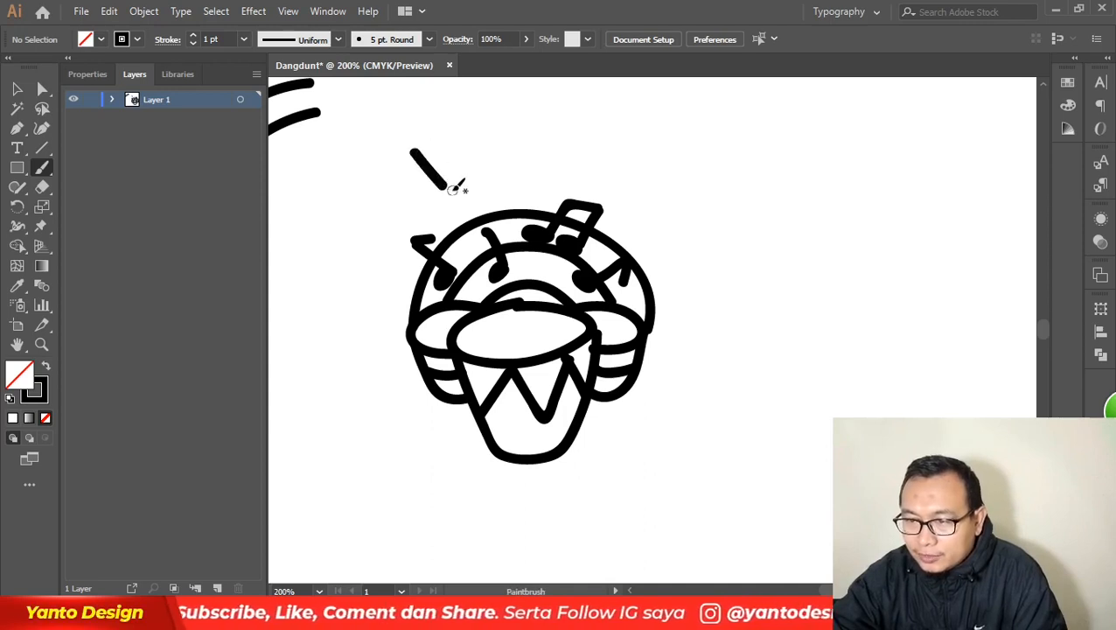
drag(510, 137, 512, 173)
key(ctrl+z)
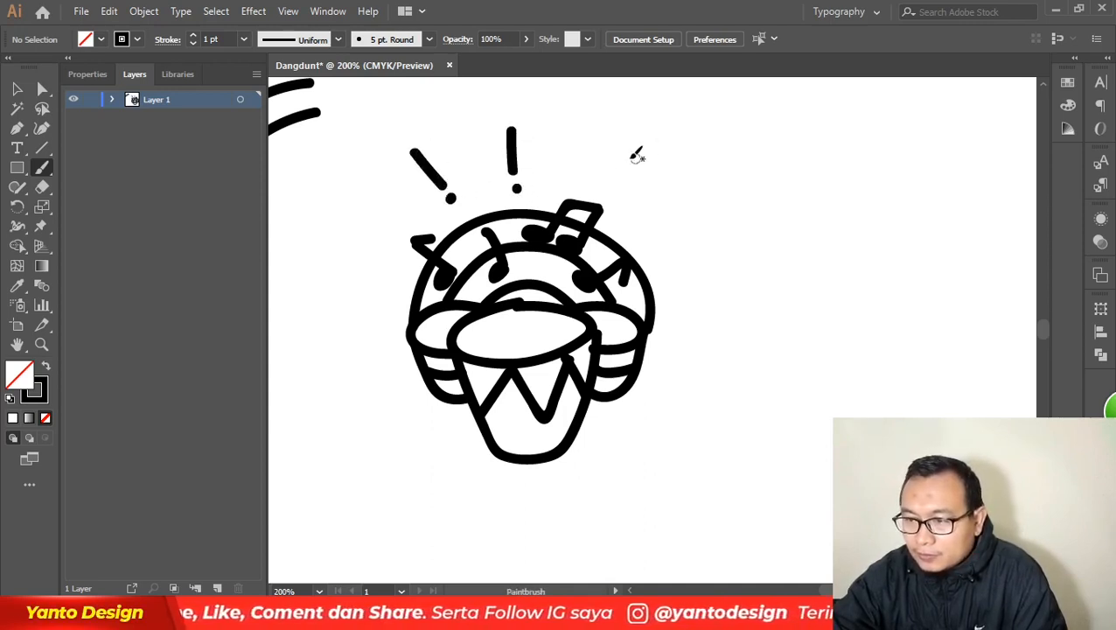
drag(618, 140, 592, 186)
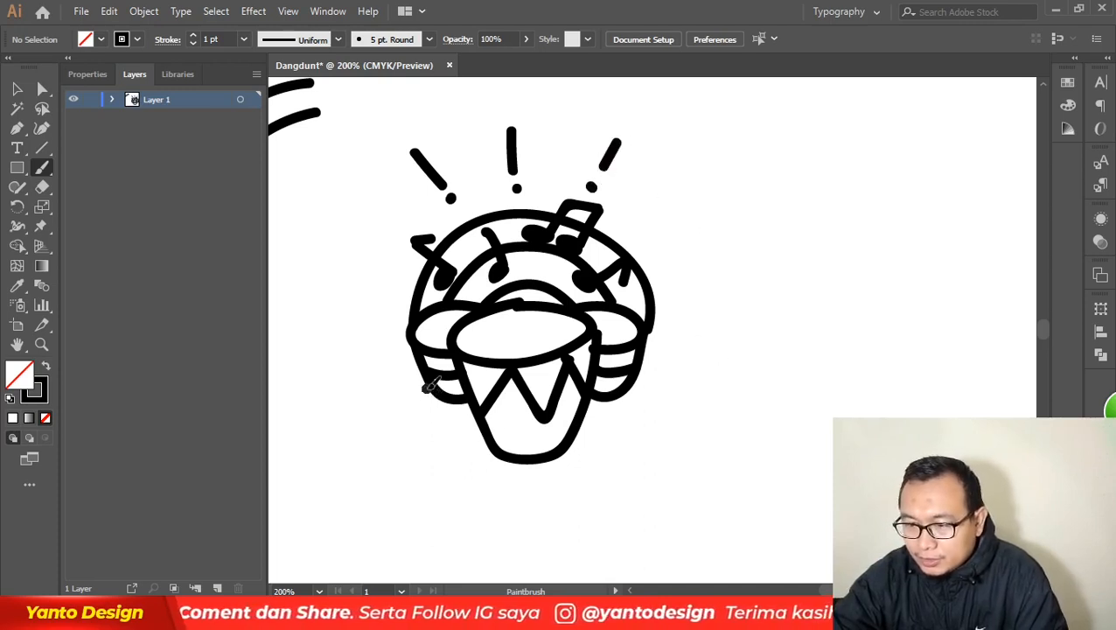
- Paint a wavy puddle-like base outline around the bottom of the three drums
mouse_move(426, 389)
mouse_down()
mouse_move(398, 424)
mouse_move(420, 434)
mouse_up()
key(ctrl+z)
mouse_move(427, 389)
mouse_down()
mouse_move(420, 418)
mouse_move(443, 421)
mouse_move(401, 451)
mouse_move(389, 411)
mouse_move(434, 430)
mouse_move(458, 475)
mouse_move(541, 480)
mouse_move(615, 468)
mouse_move(678, 391)
mouse_move(667, 351)
mouse_up()
key(ctrl+z)
key(ctrl+z)
mouse_move(434, 374)
mouse_down()
mouse_move(386, 386)
mouse_move(390, 414)
mouse_move(429, 423)
mouse_move(410, 440)
mouse_move(412, 458)
mouse_move(455, 474)
mouse_move(629, 462)
mouse_move(627, 428)
mouse_move(665, 410)
mouse_move(671, 383)
mouse_move(644, 369)
mouse_up()
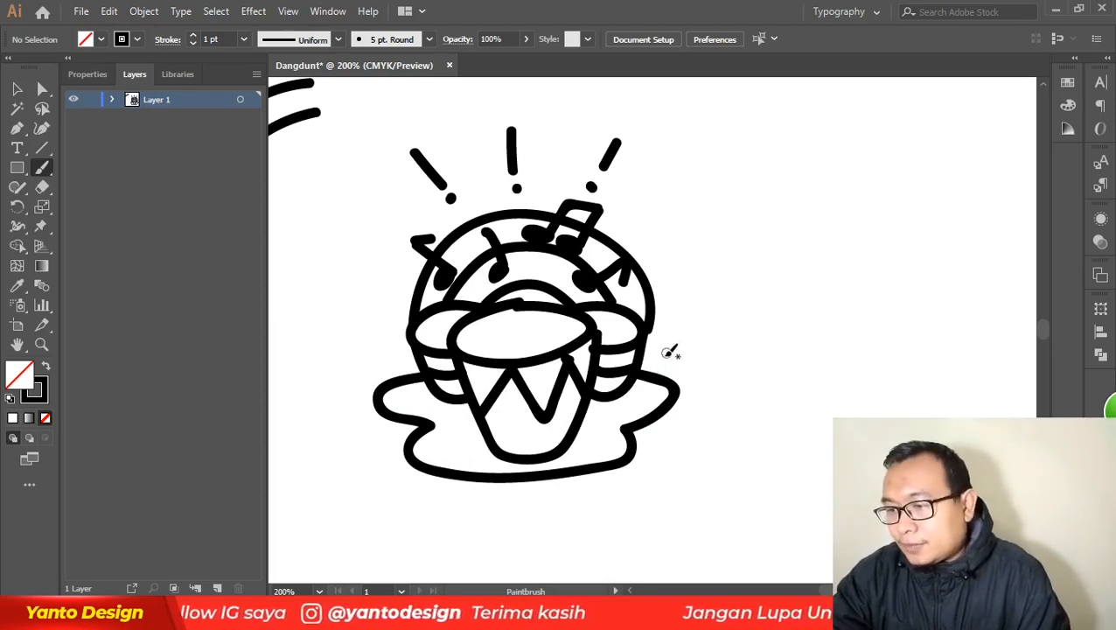
drag(649, 389, 711, 239)
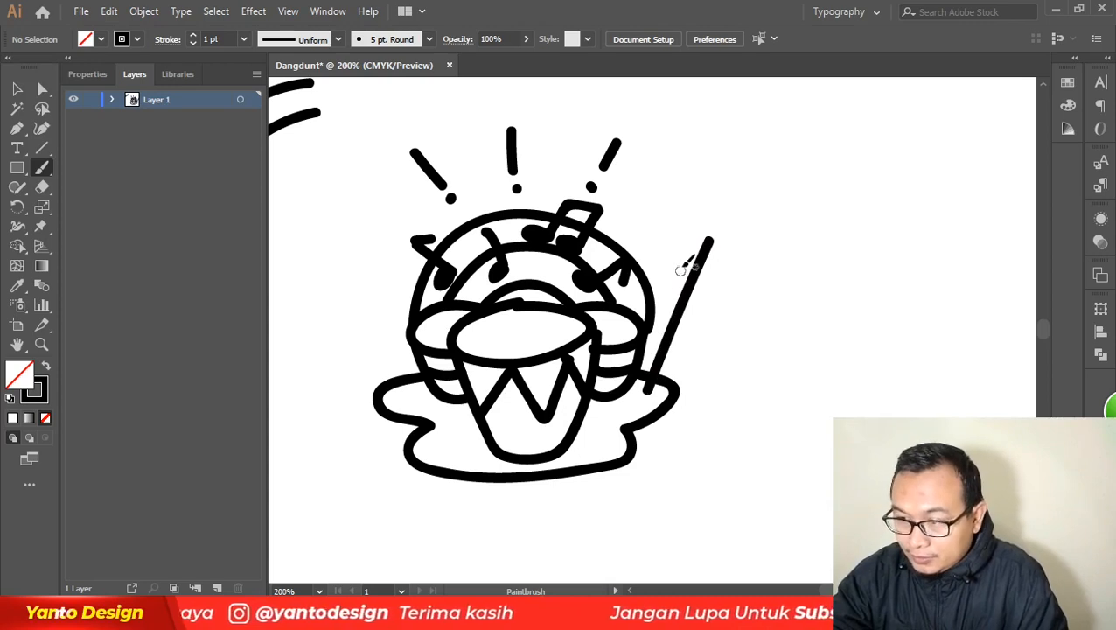
drag(691, 238, 649, 376)
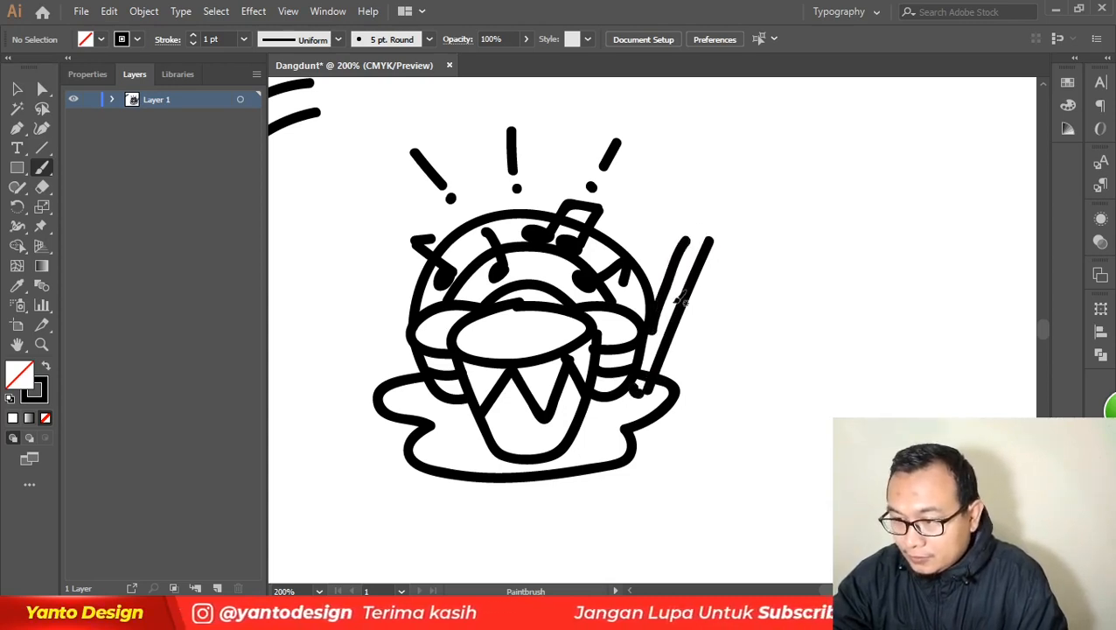
key(ctrl+z)
key(ctrl+z)
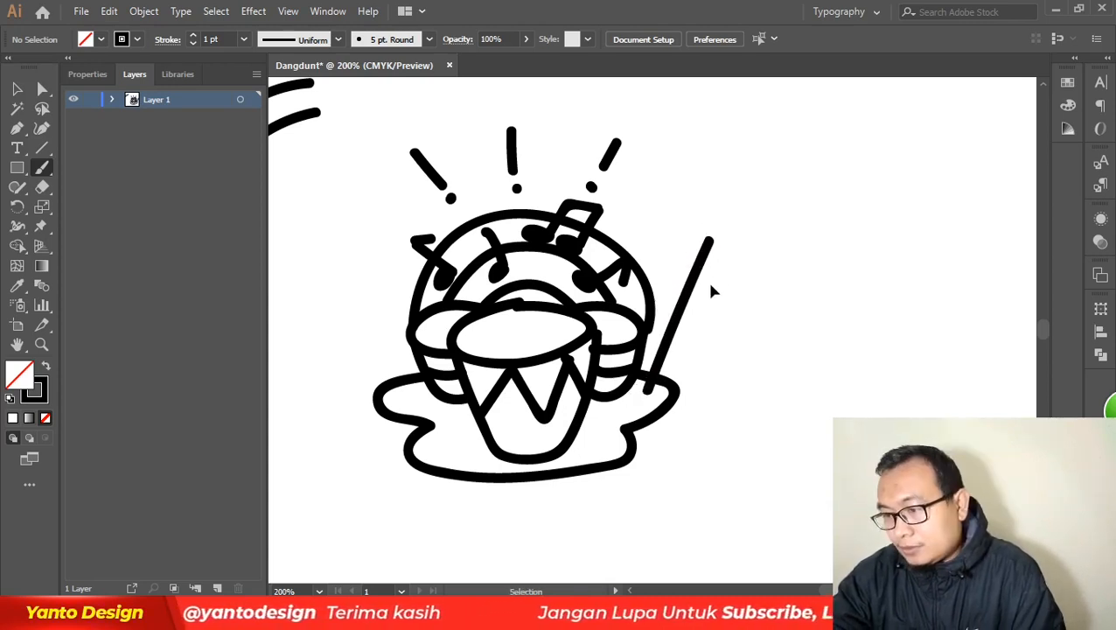
- Paint a curved palm trunk rising from the base beside the right drum, and try out first fronds at its tip
drag(652, 378, 707, 260)
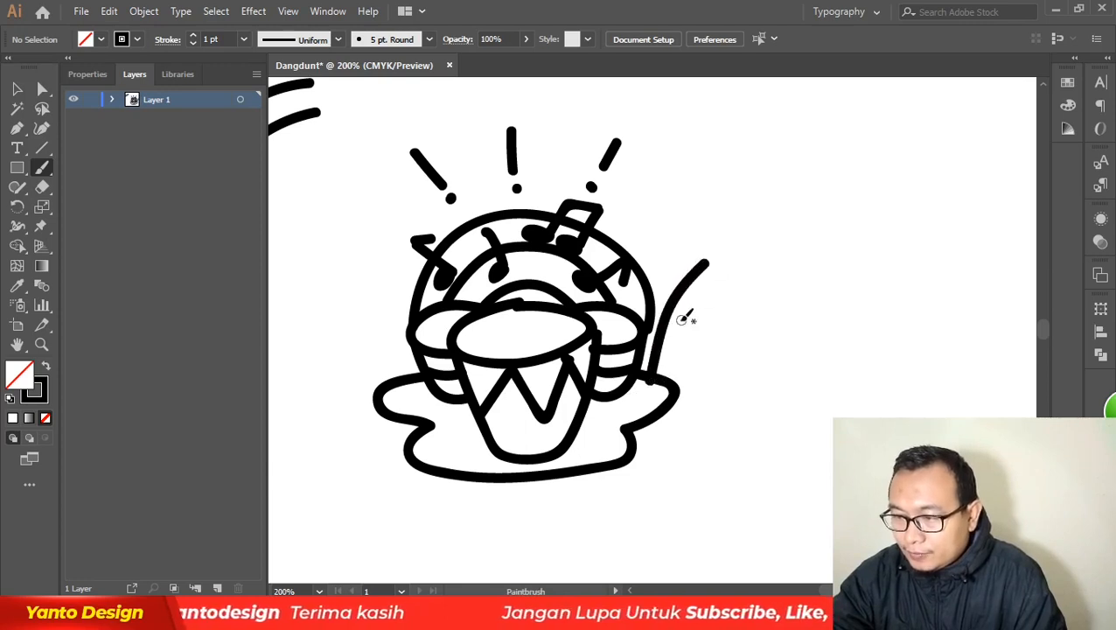
mouse_move(679, 296)
mouse_down()
mouse_move(724, 305)
mouse_move(754, 288)
mouse_move(717, 324)
mouse_up()
drag(697, 278, 724, 325)
drag(695, 244, 728, 230)
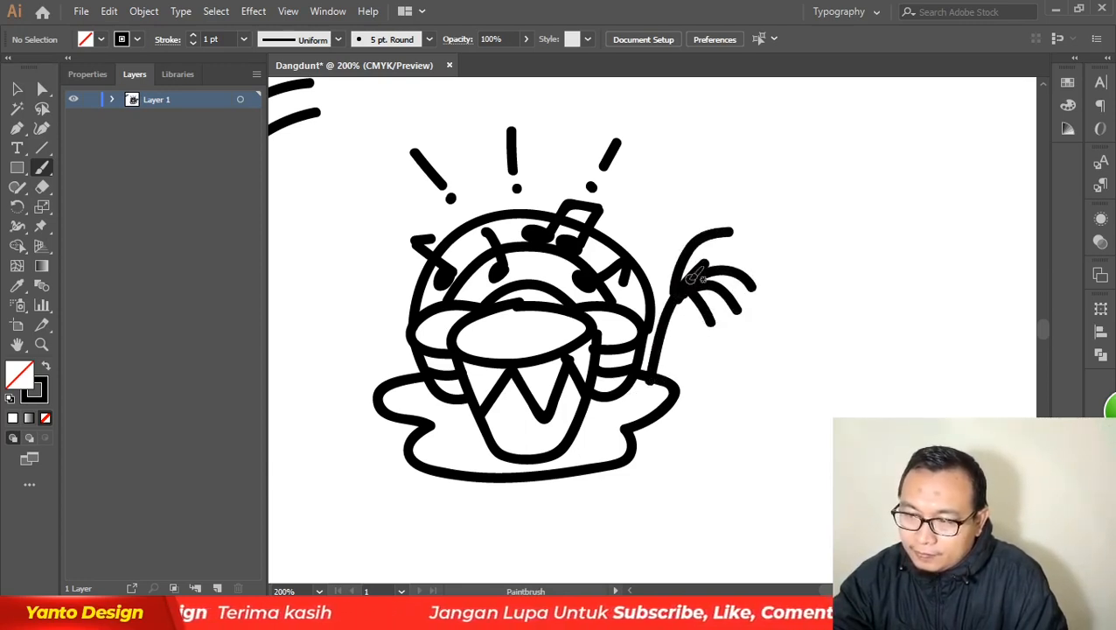
drag(687, 277, 729, 245)
key(ctrl+z)
key(ctrl+z)
key(ctrl+z)
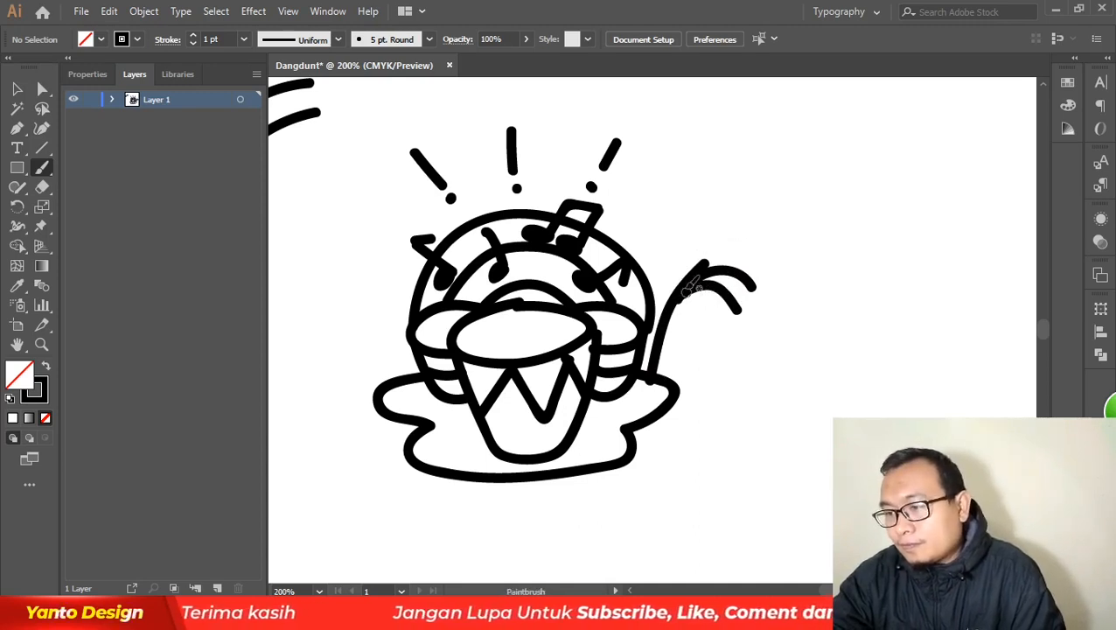
- Try to paint a full crown of fronds around the palm trunk's tip, and undo the fronds
drag(651, 244, 696, 267)
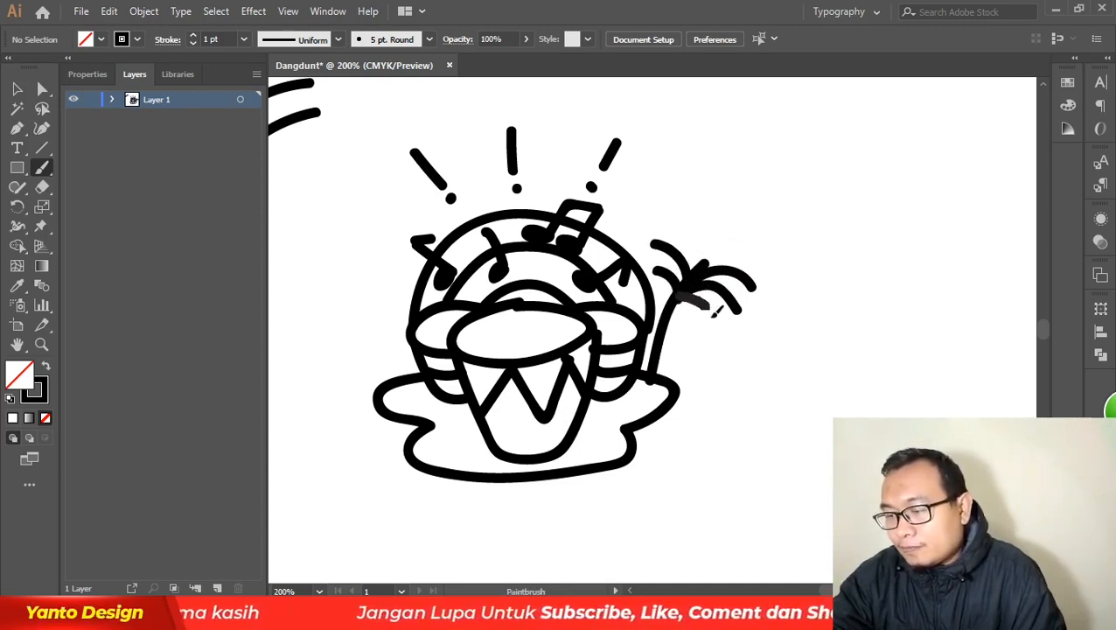
drag(716, 312, 715, 320)
mouse_move(705, 273)
mouse_down()
mouse_move(716, 243)
mouse_move(700, 212)
mouse_up()
mouse_move(706, 270)
mouse_down()
mouse_move(743, 244)
mouse_move(688, 221)
mouse_up()
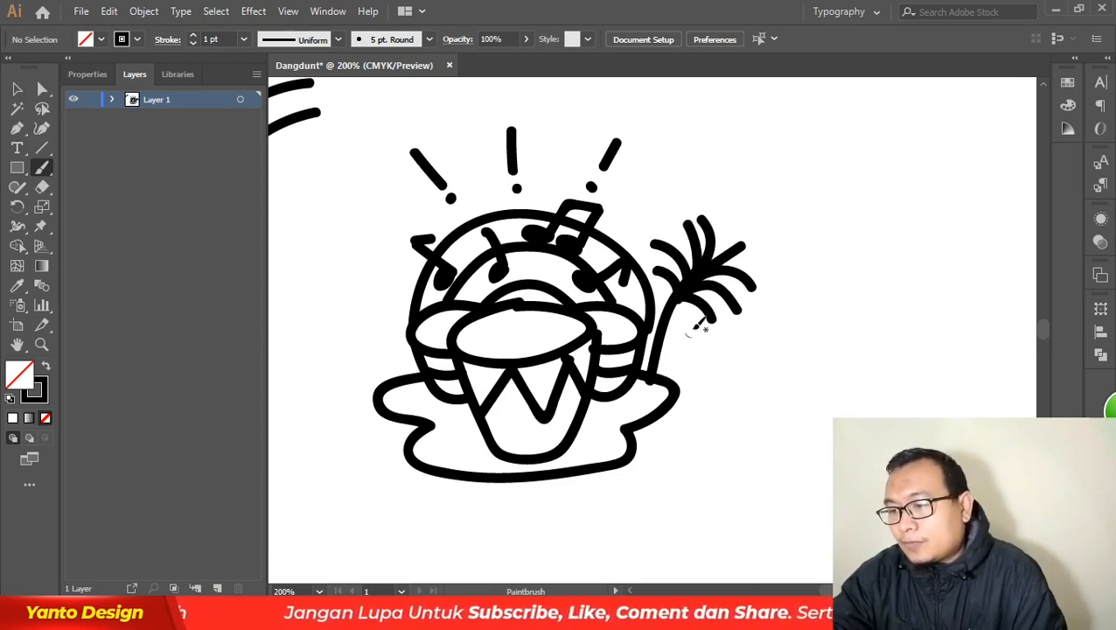
key(ctrl+z)
key(ctrl+z)
key(ctrl+z)
key(ctrl+z)
key(ctrl+z)
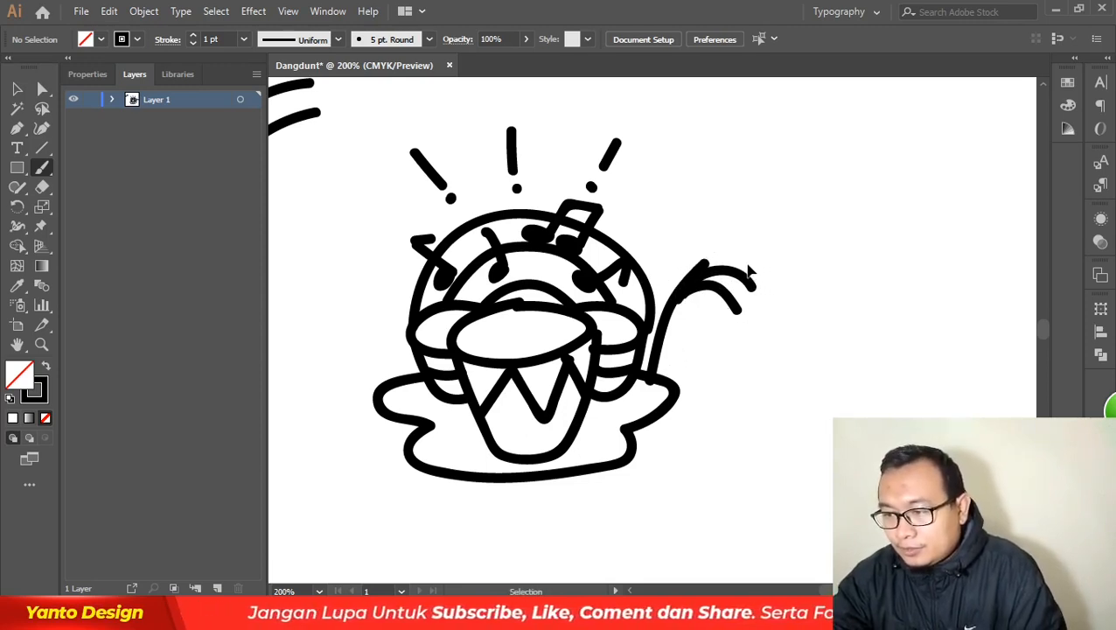
key(ctrl+z)
- Paint curved fronds fanning out in all directions from the top of the palm trunk
mouse_move(674, 304)
mouse_down()
mouse_move(690, 355)
mouse_move(713, 339)
mouse_up()
mouse_move(692, 291)
mouse_down()
mouse_move(746, 269)
mouse_move(712, 256)
mouse_move(749, 226)
mouse_up()
mouse_move(687, 285)
mouse_down()
mouse_move(673, 225)
mouse_move(648, 236)
mouse_move(649, 280)
mouse_move(661, 264)
mouse_move(649, 271)
mouse_up()
key(ctrl+z)
key(ctrl+z)
key(ctrl+z)
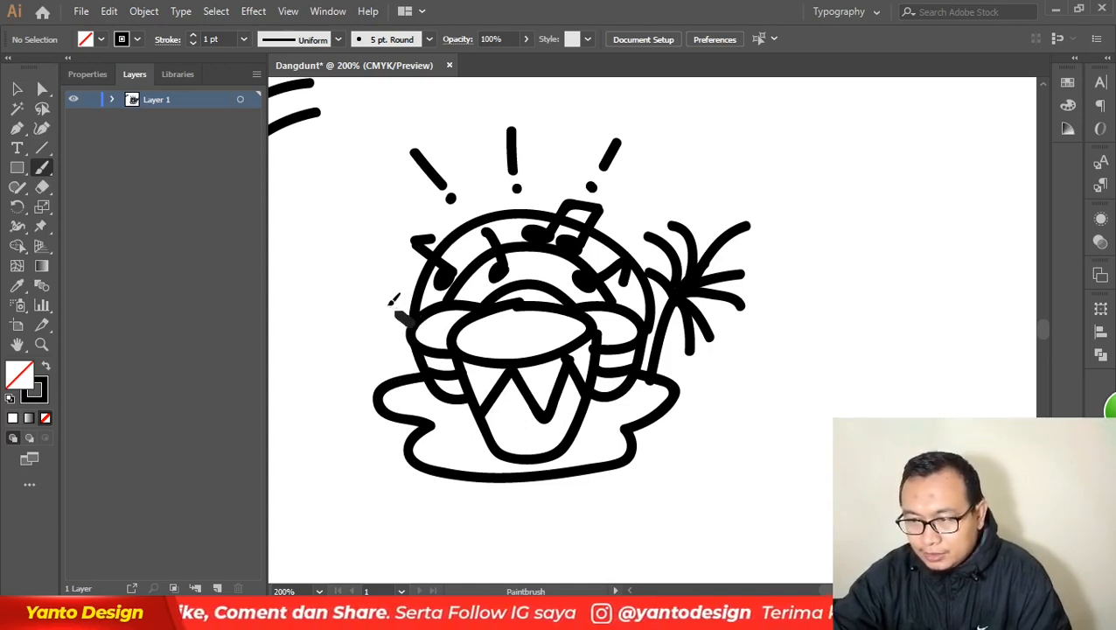
- Try to paint two flared trumpet horns pointing outward from the left drum, and undo their strokes
mouse_move(411, 320)
mouse_down()
mouse_move(380, 289)
mouse_move(382, 311)
mouse_move(363, 330)
mouse_move(382, 287)
mouse_move(417, 327)
mouse_move(363, 354)
mouse_move(358, 343)
mouse_move(370, 366)
mouse_move(360, 344)
mouse_move(389, 372)
mouse_up()
key(ctrl+z)
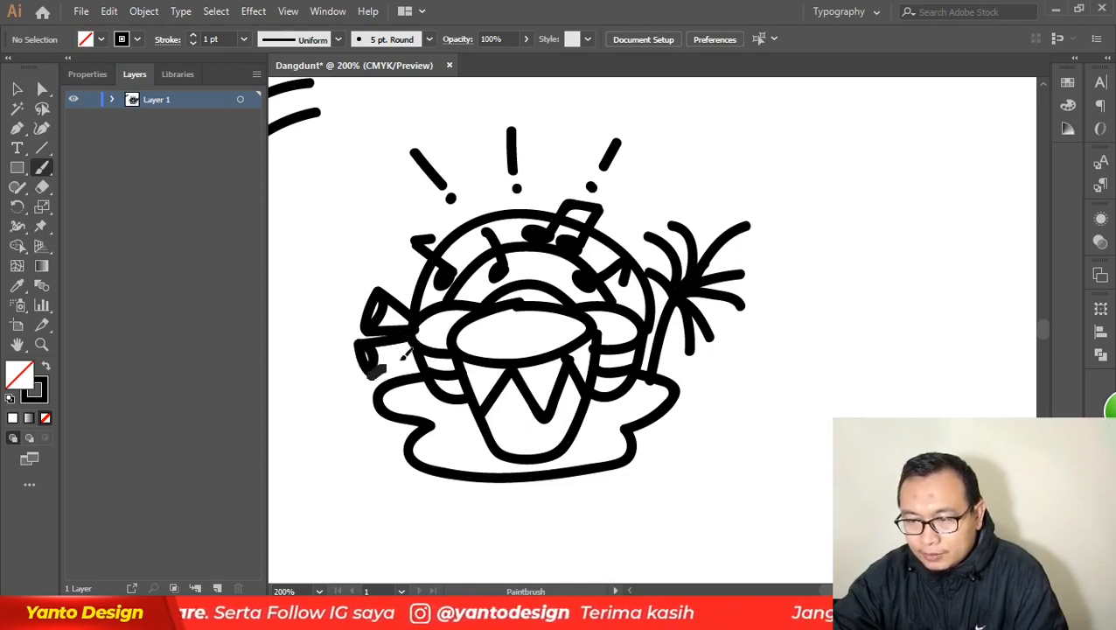
key(ctrl+z)
key(ctrl+z)
key(ctrl+z)
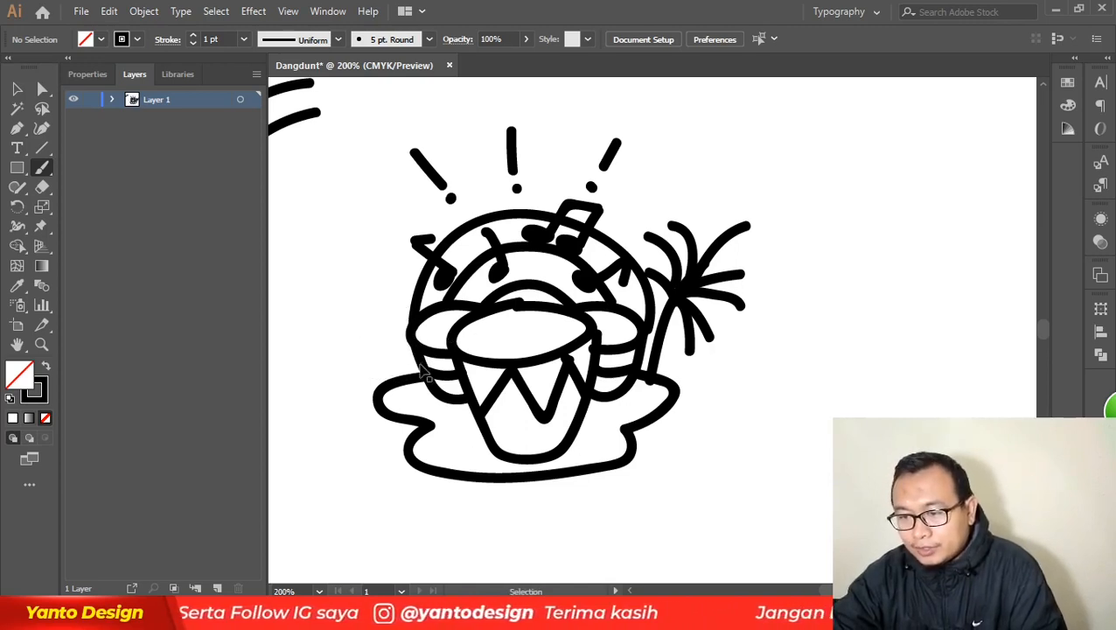
drag(417, 358, 359, 327)
key(ctrl+z)
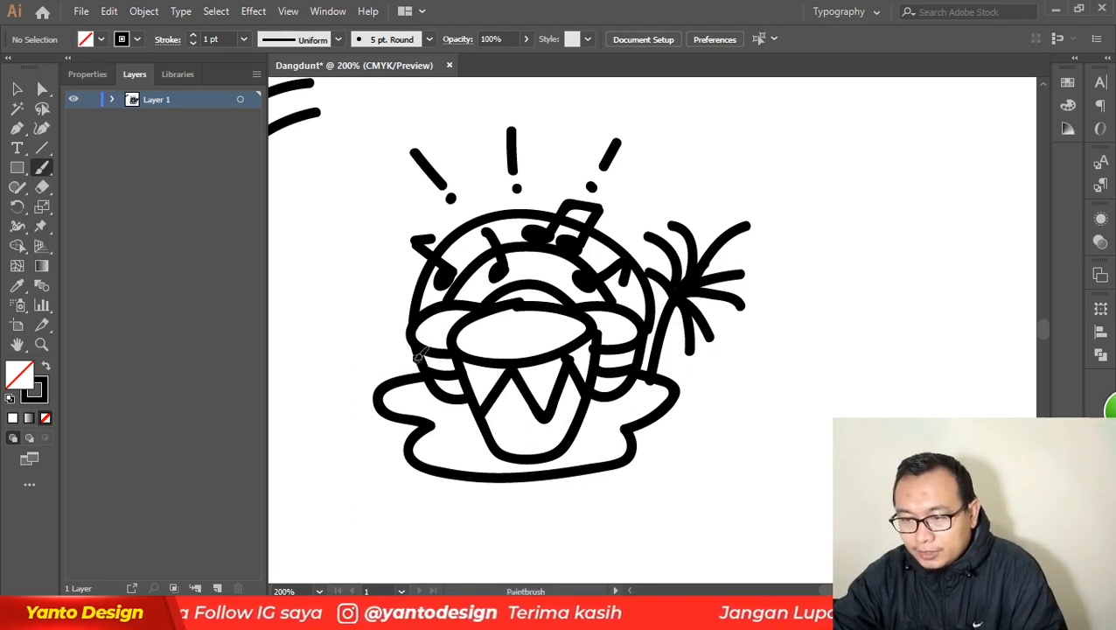
- Paint two overlapping trumpet horns with rounded openings, flaring outward from the left drum
drag(418, 357, 372, 332)
drag(418, 371, 362, 365)
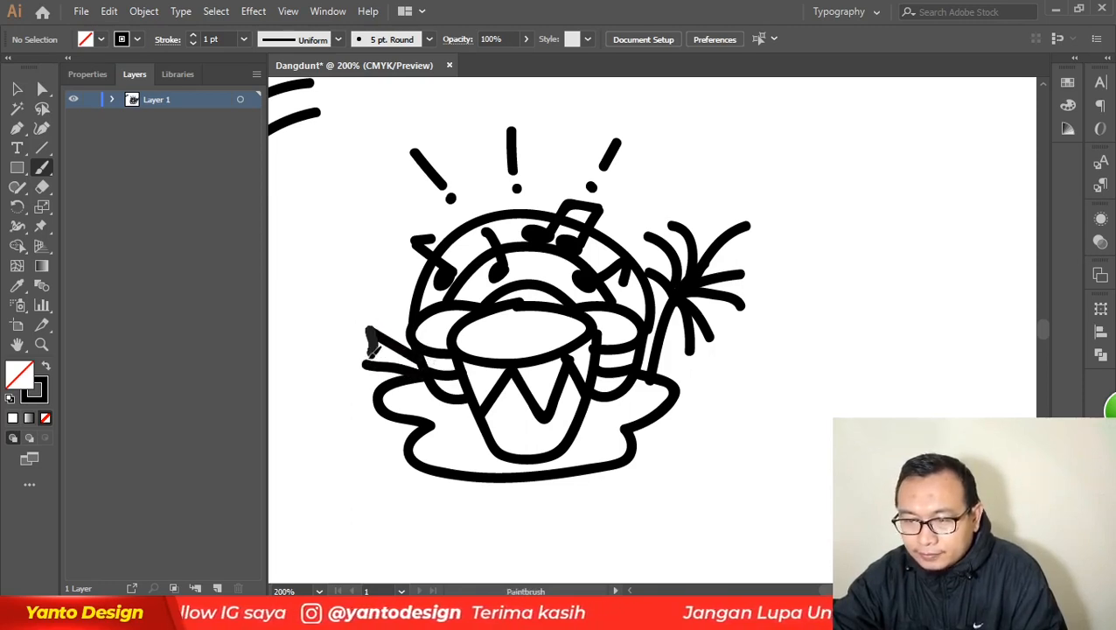
key(ctrl+z)
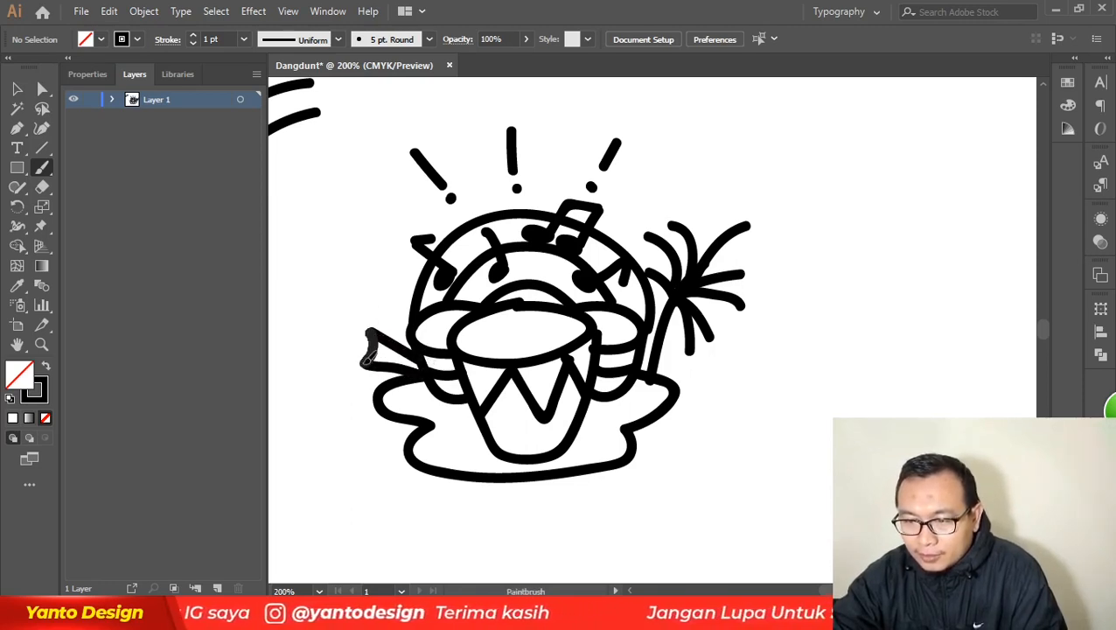
mouse_move(357, 348)
mouse_down()
mouse_move(367, 362)
mouse_move(391, 309)
mouse_move(378, 291)
mouse_up()
key(ctrl+z)
drag(410, 333, 379, 292)
key(ctrl+z)
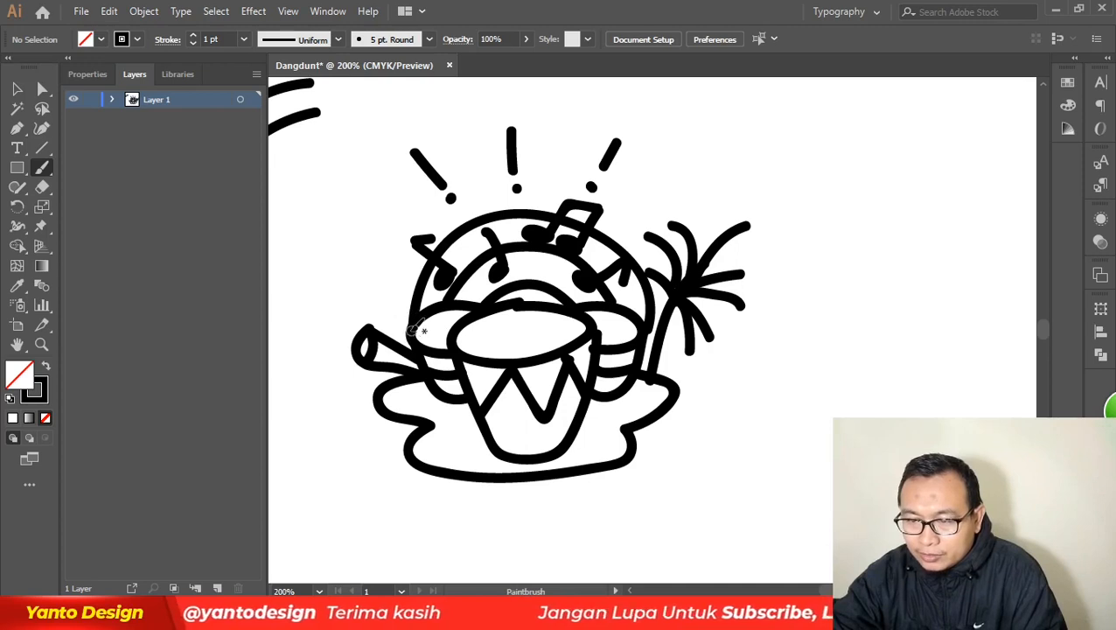
mouse_move(412, 331)
mouse_down()
mouse_move(380, 290)
mouse_move(372, 319)
mouse_move(379, 290)
mouse_move(366, 303)
mouse_move(396, 318)
mouse_up()
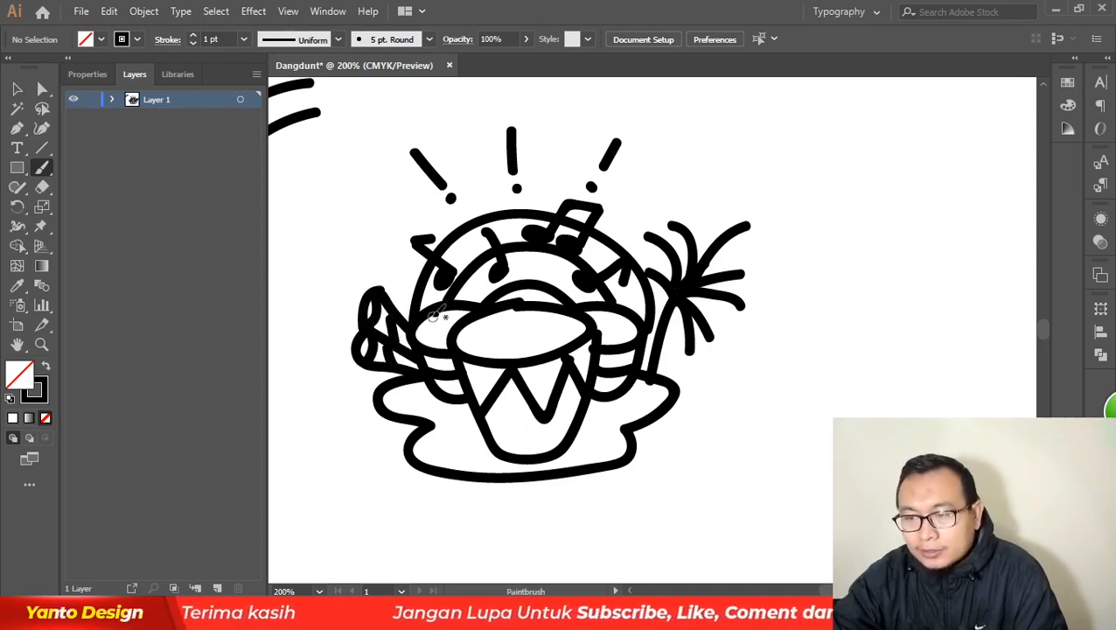
- Paint three short dashes outside the horns and add one dash-and-dot accent mark at each end of the row above the arch
mouse_move(341, 273)
mouse_down()
mouse_move(359, 284)
mouse_move(338, 344)
mouse_up()
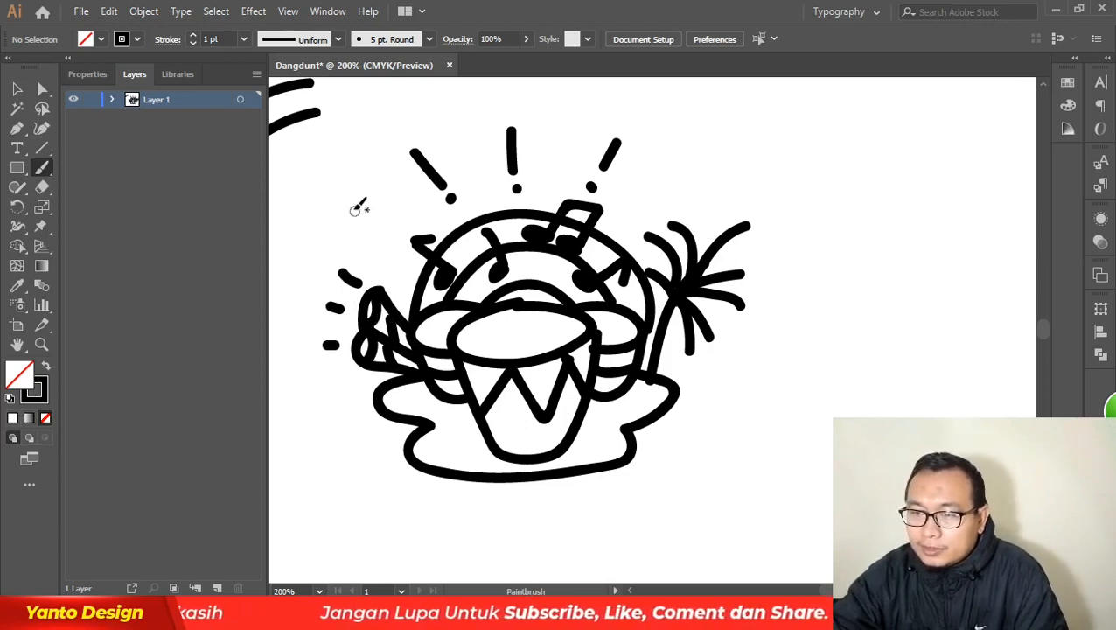
drag(345, 203, 385, 225)
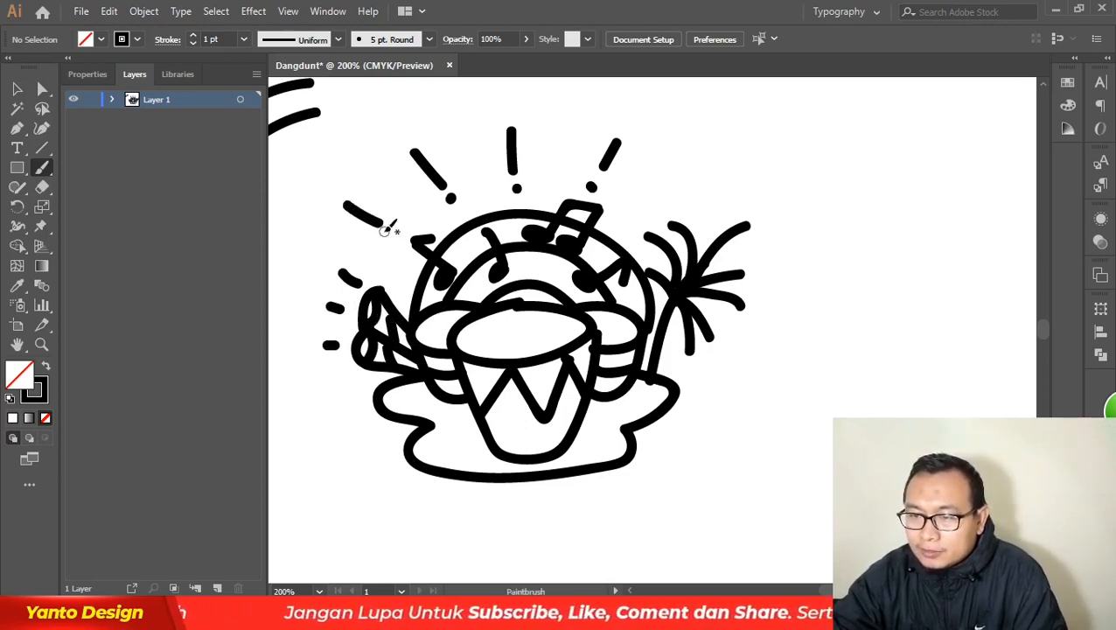
drag(688, 177, 654, 212)
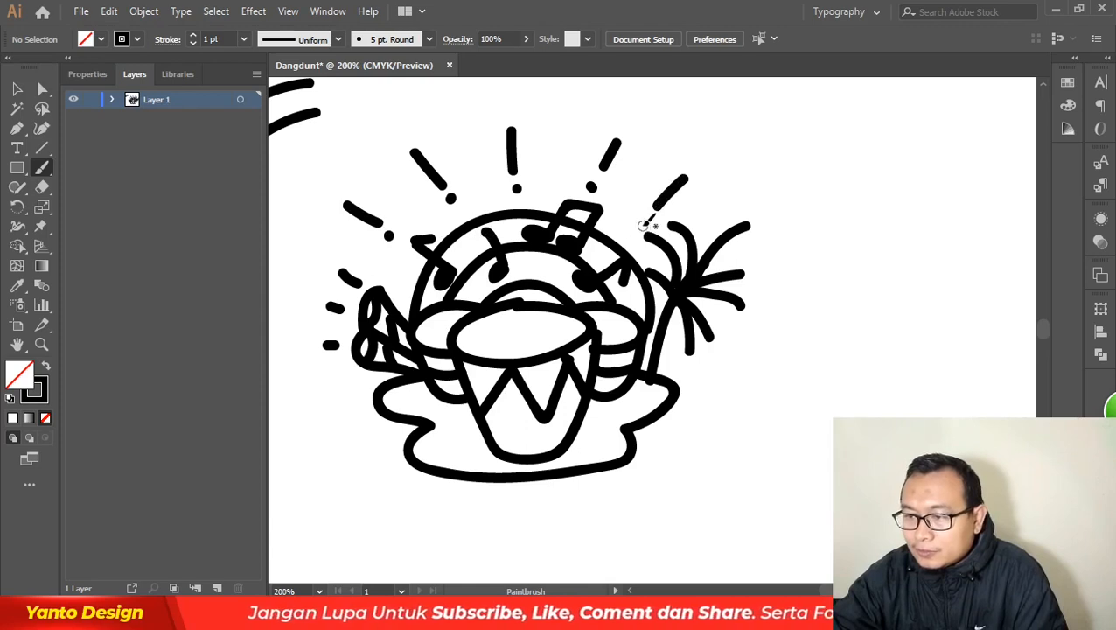
click(643, 225)
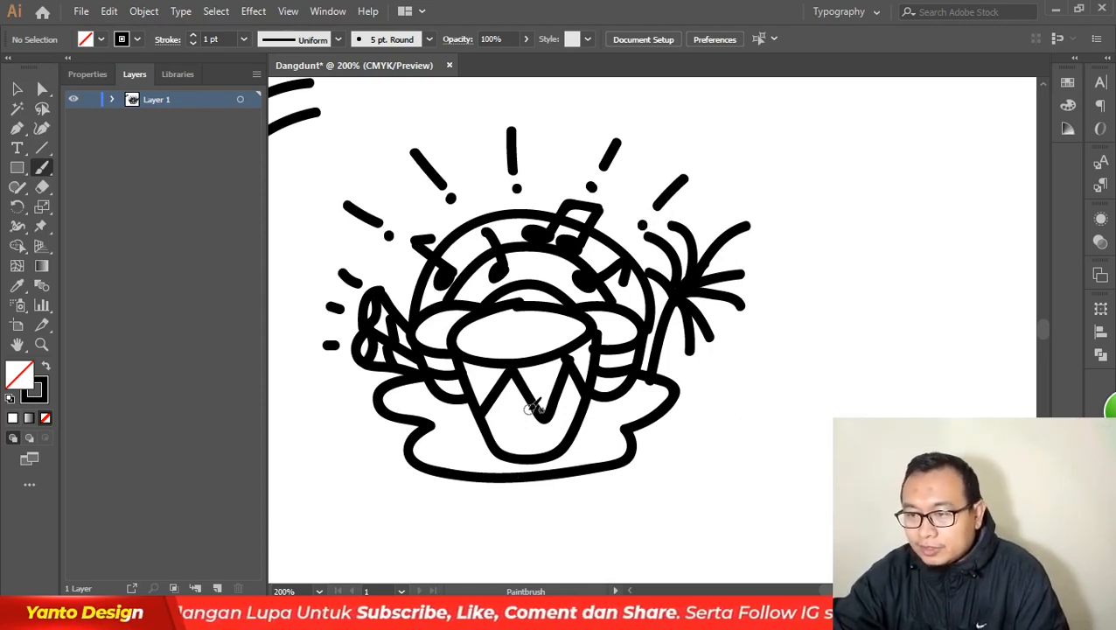
- Paint a short curved highlight stroke inside the lower left of the middle drum's head
mouse_move(490, 327)
mouse_down()
mouse_move(473, 344)
mouse_move(511, 349)
mouse_up()
key(ctrl+z)
key(ctrl+z)
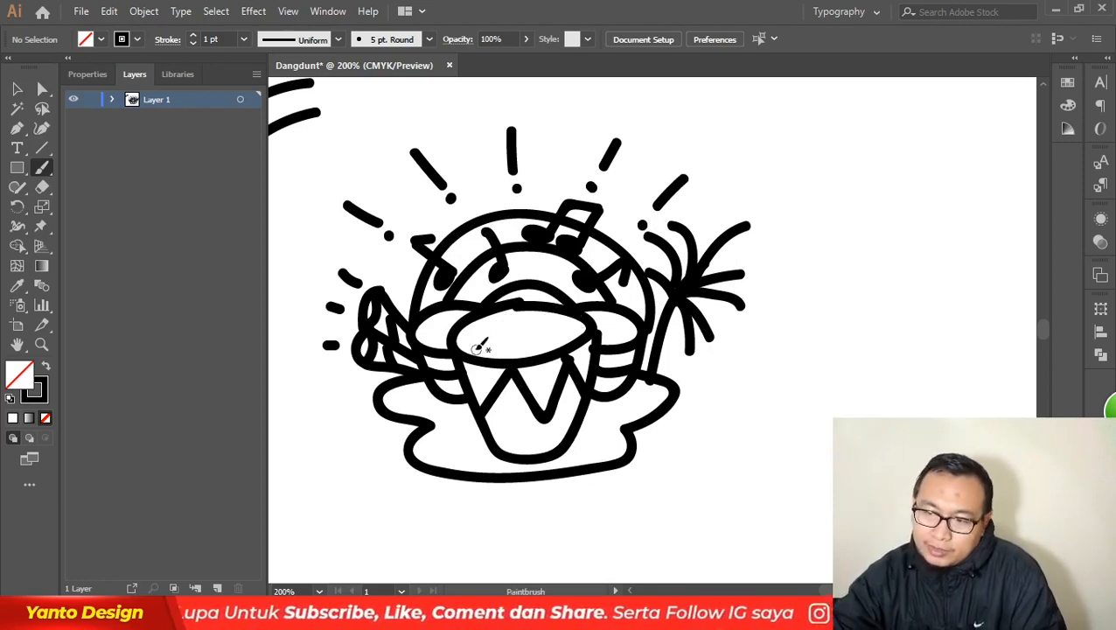
drag(480, 345, 509, 351)
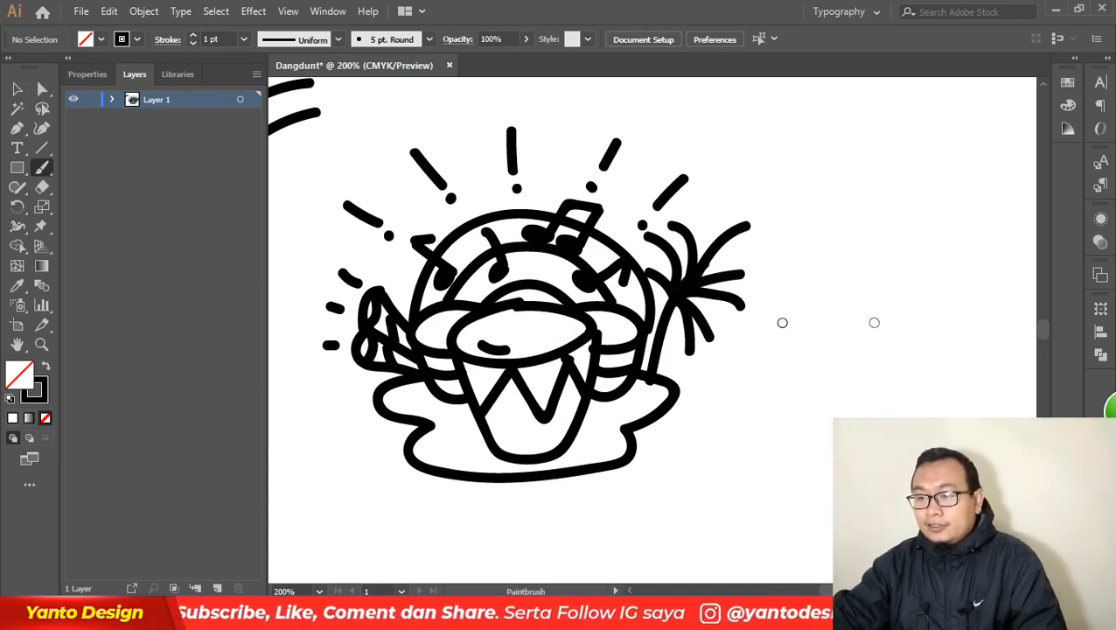
- Shorten the upper end of the palm trunk path so it no longer pokes out beside the upper-right frond
scroll(609, 287, down, 3)
scroll(670, 293, up, 5)
scroll(676, 173, down, 2)
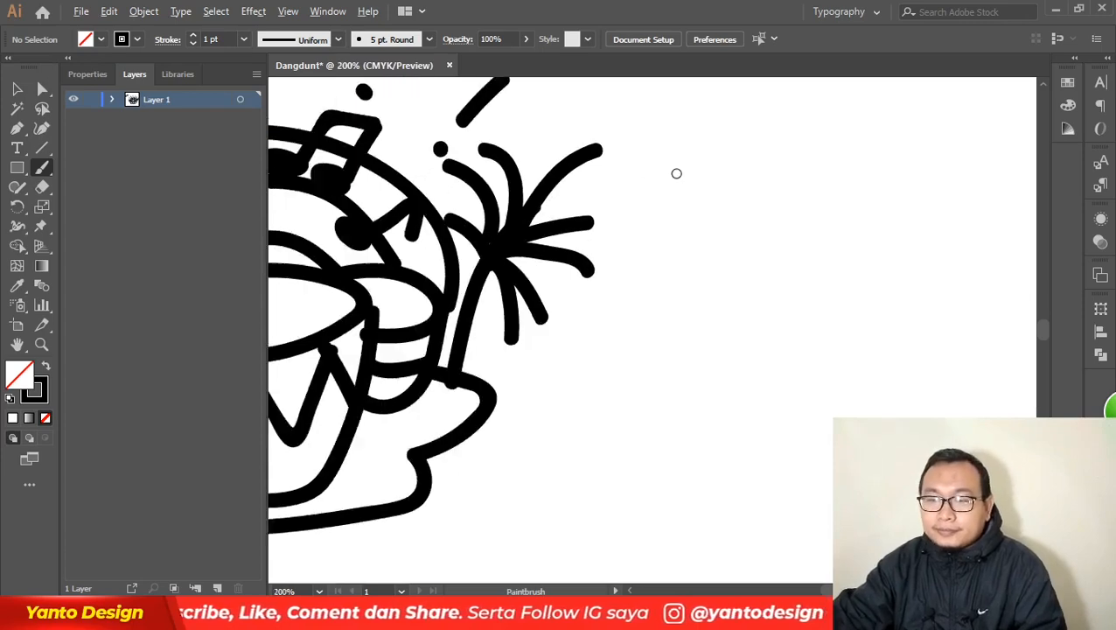
scroll(676, 173, down, 2)
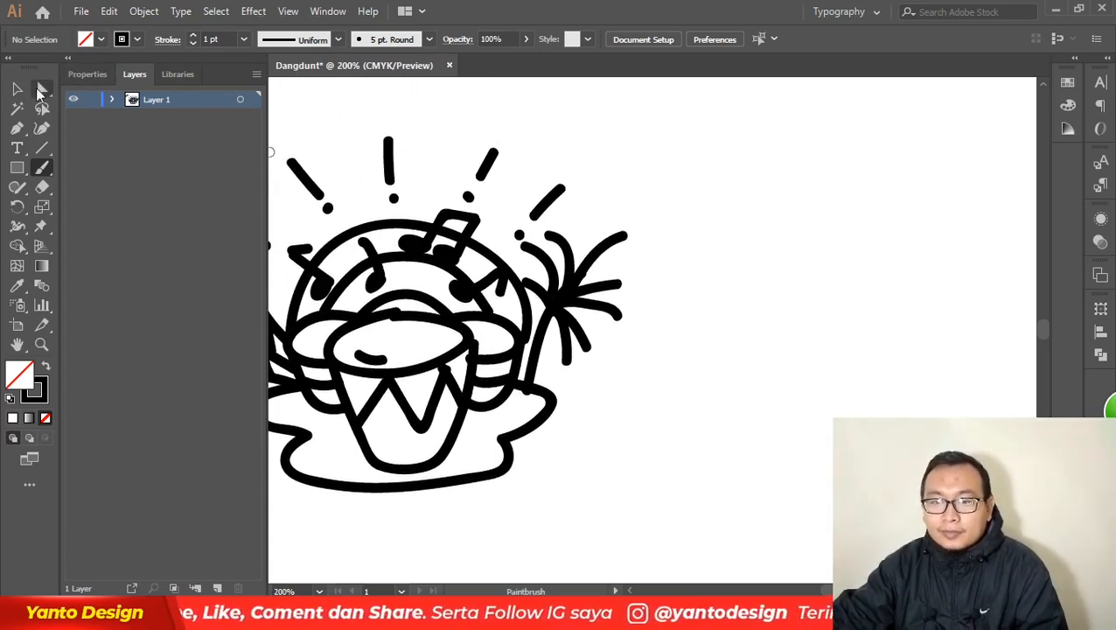
click(15, 90)
scroll(595, 291, up, 3)
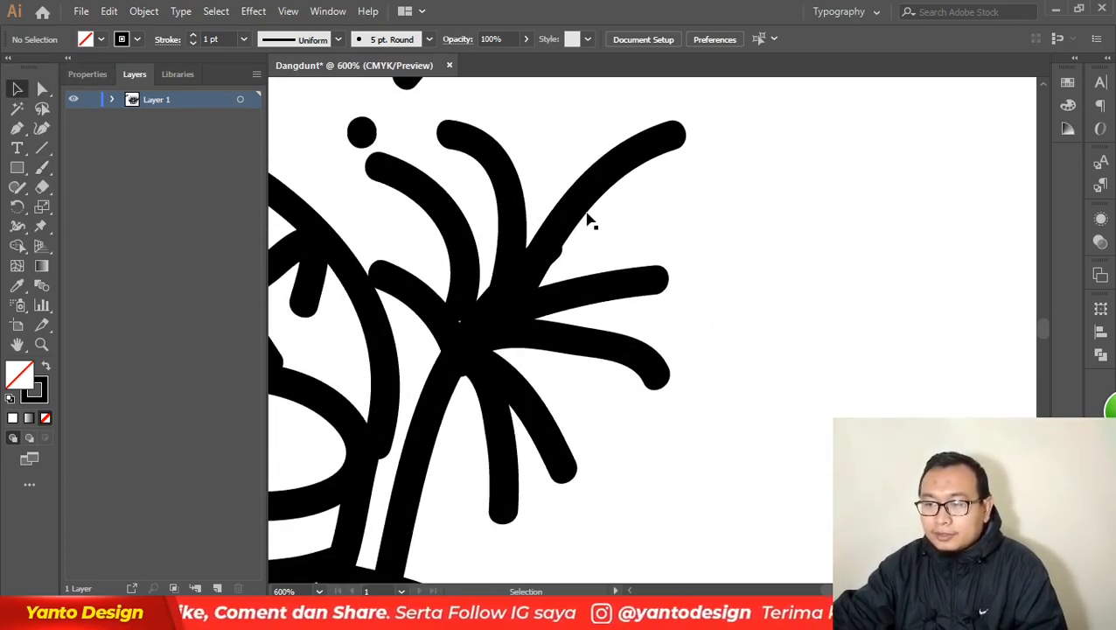
click(540, 277)
click(438, 408)
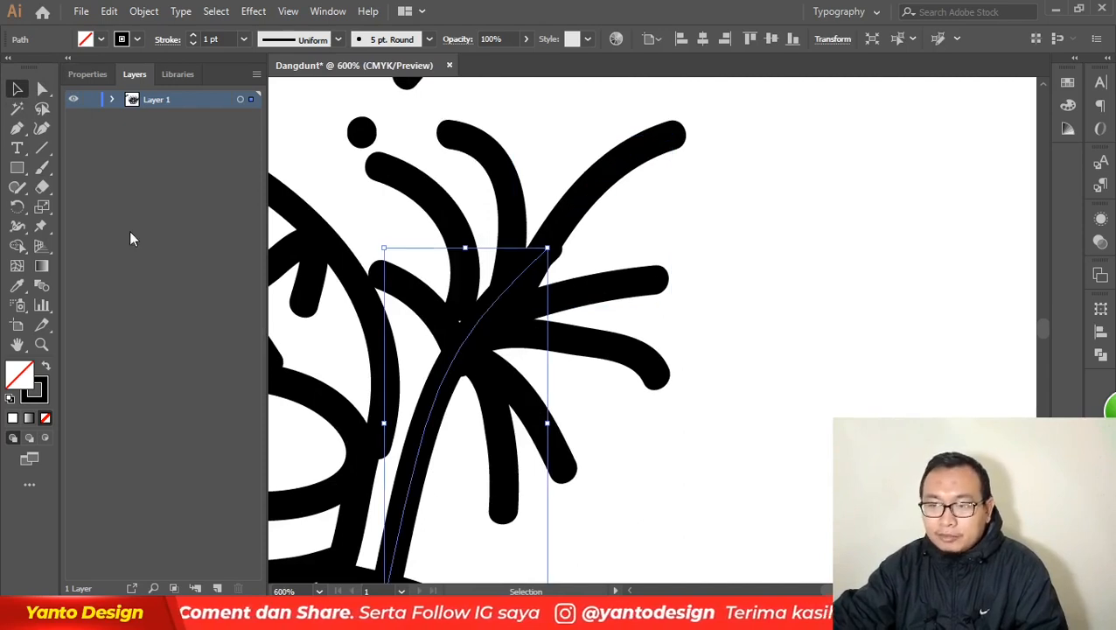
click(43, 90)
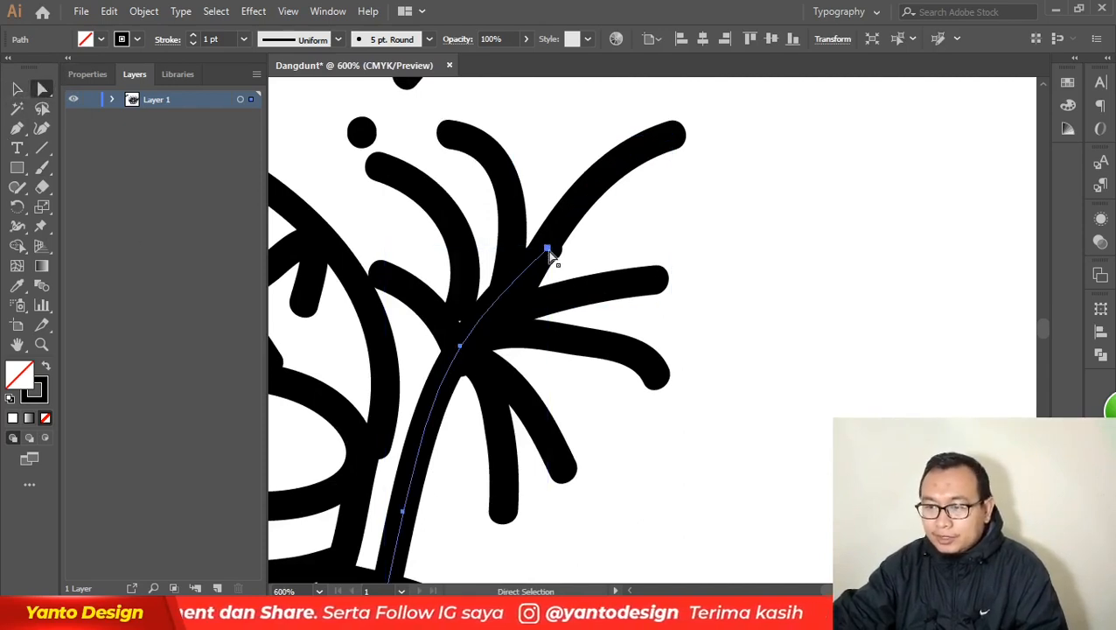
drag(549, 252, 531, 269)
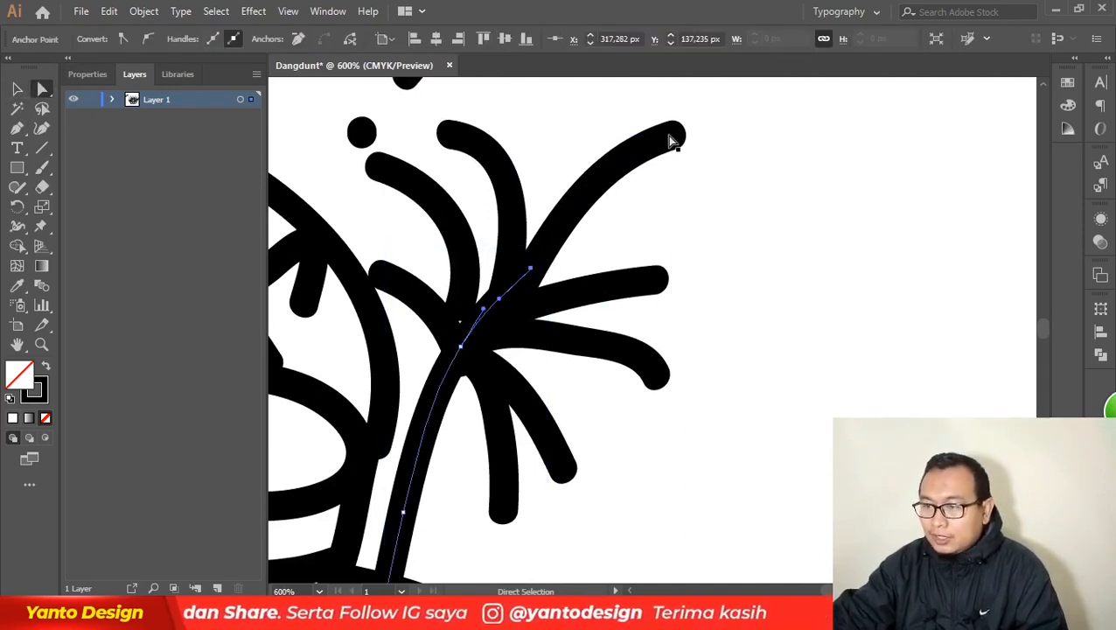
- Reshape the palm's upper-right frond into a smooth arc by moving its tip, middle and base anchor points
drag(671, 136, 683, 142)
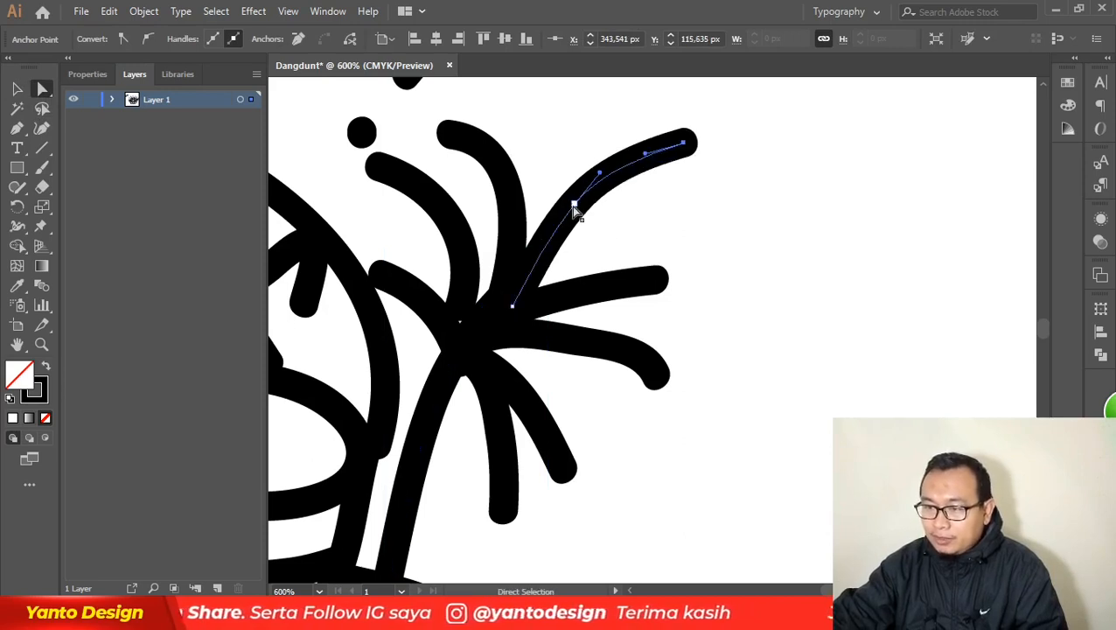
drag(573, 205, 576, 212)
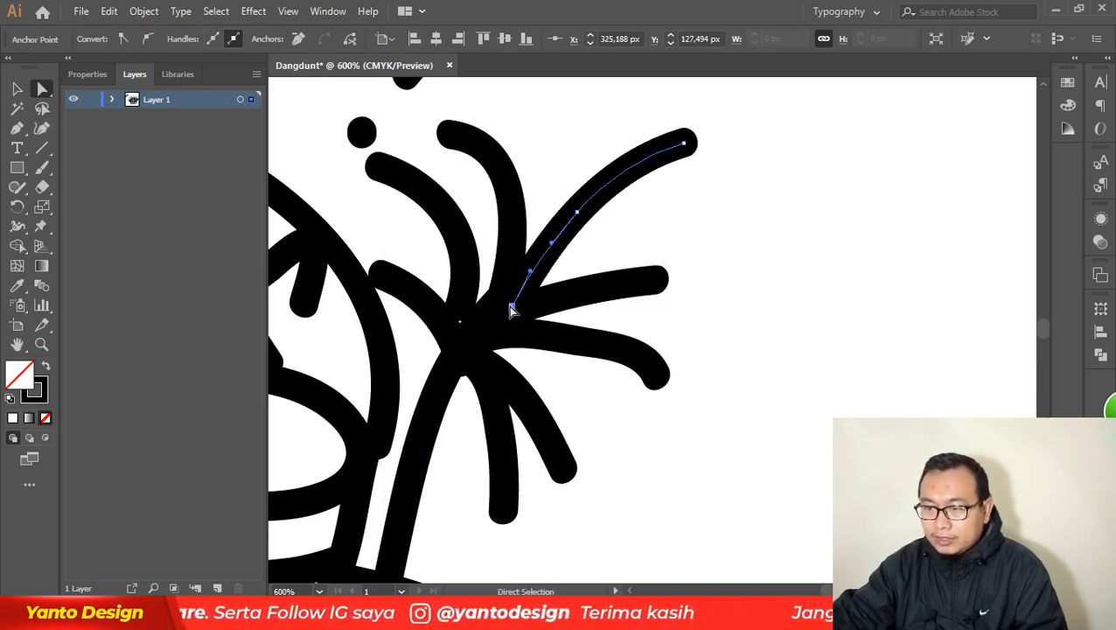
drag(512, 310, 501, 307)
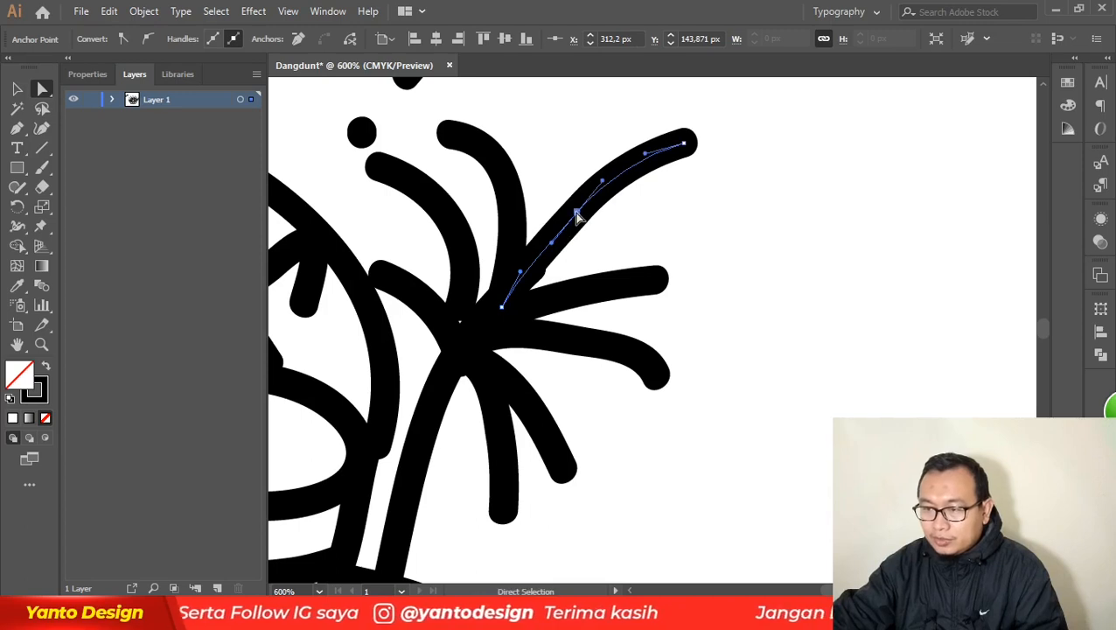
click(686, 142)
drag(687, 147, 687, 157)
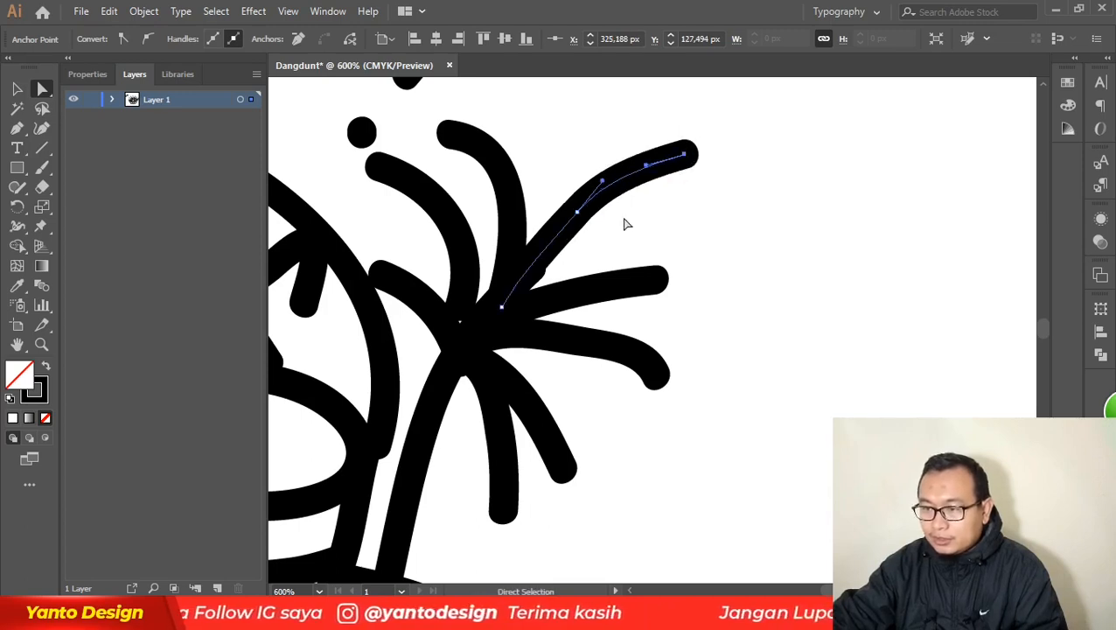
drag(578, 218, 605, 199)
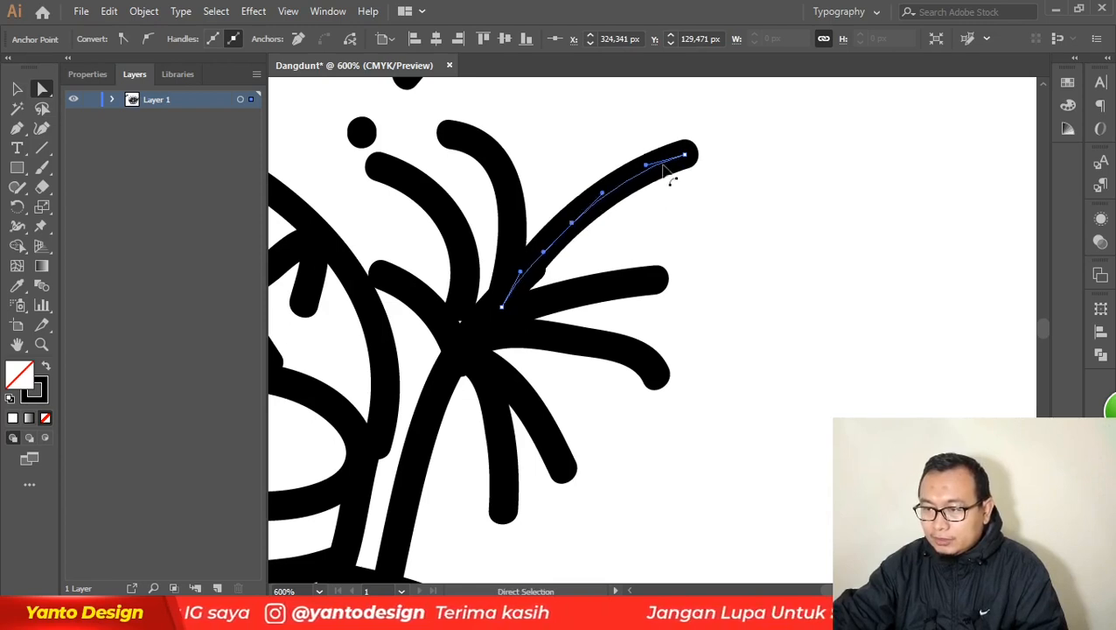
- Extend the palm's right-hand frond outward and bend it into a downward-curving arch using its end point and handles
click(661, 280)
click(654, 280)
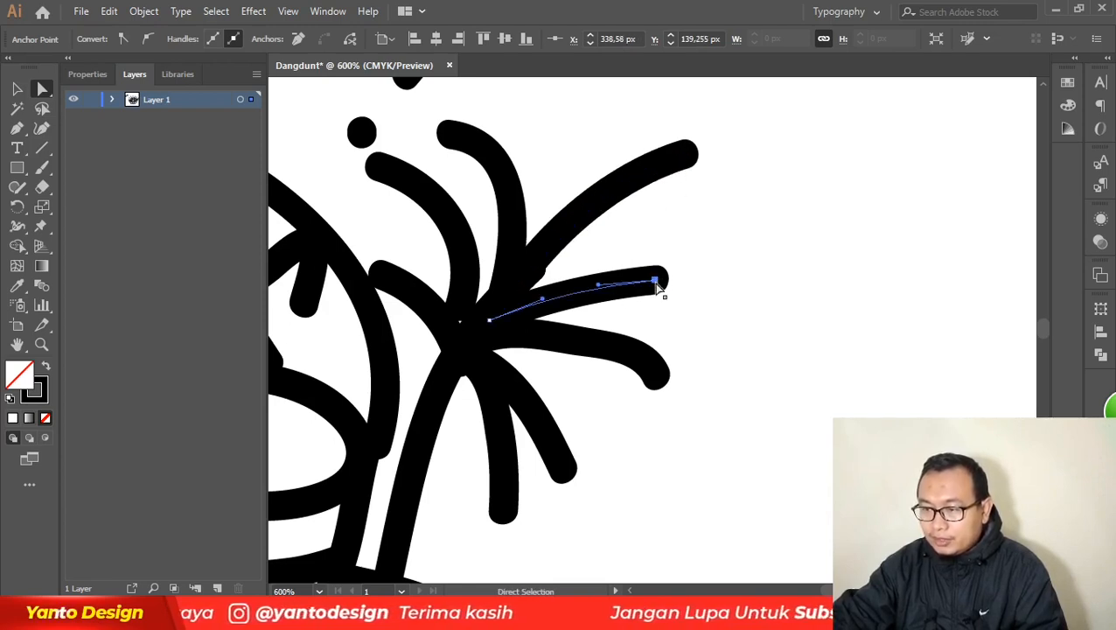
drag(655, 279, 627, 250)
drag(543, 299, 546, 281)
key(ctrl+z)
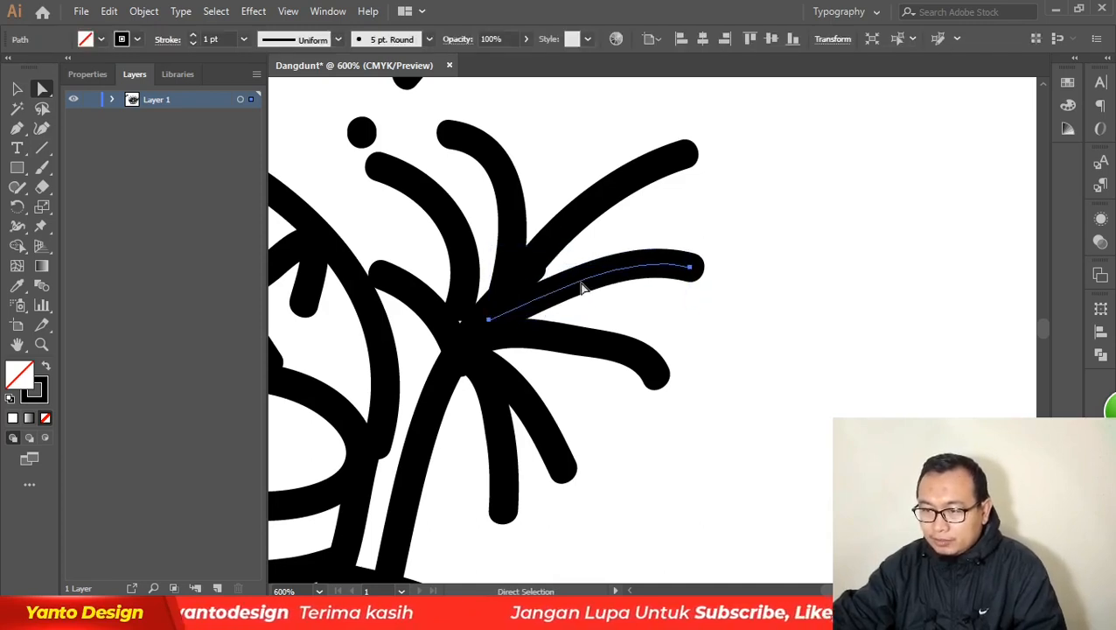
click(489, 321)
drag(544, 302, 546, 276)
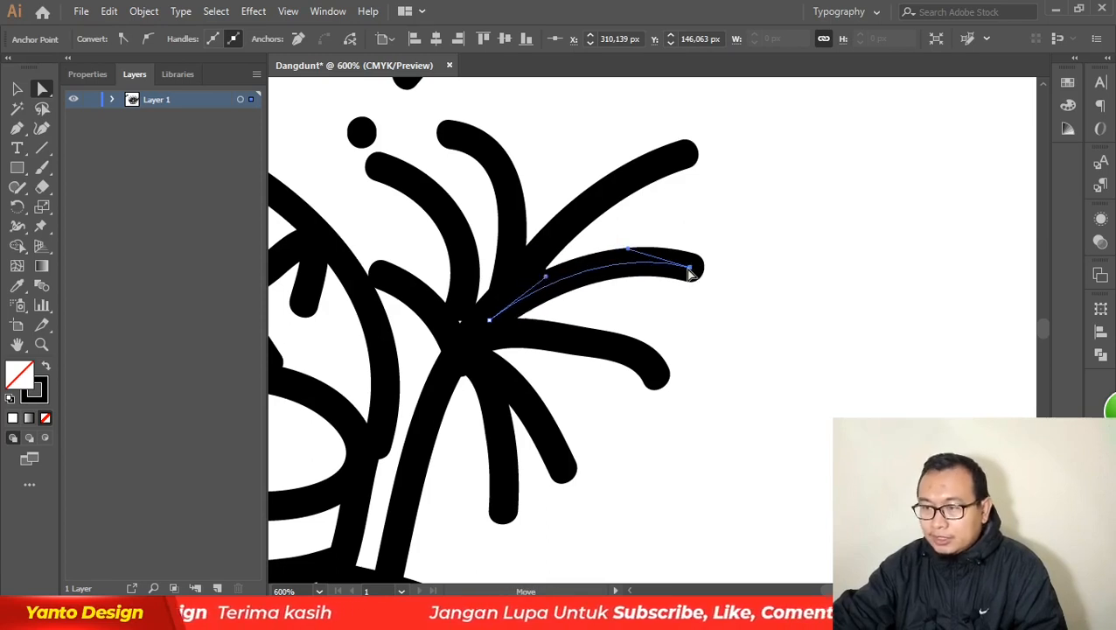
drag(690, 273, 688, 290)
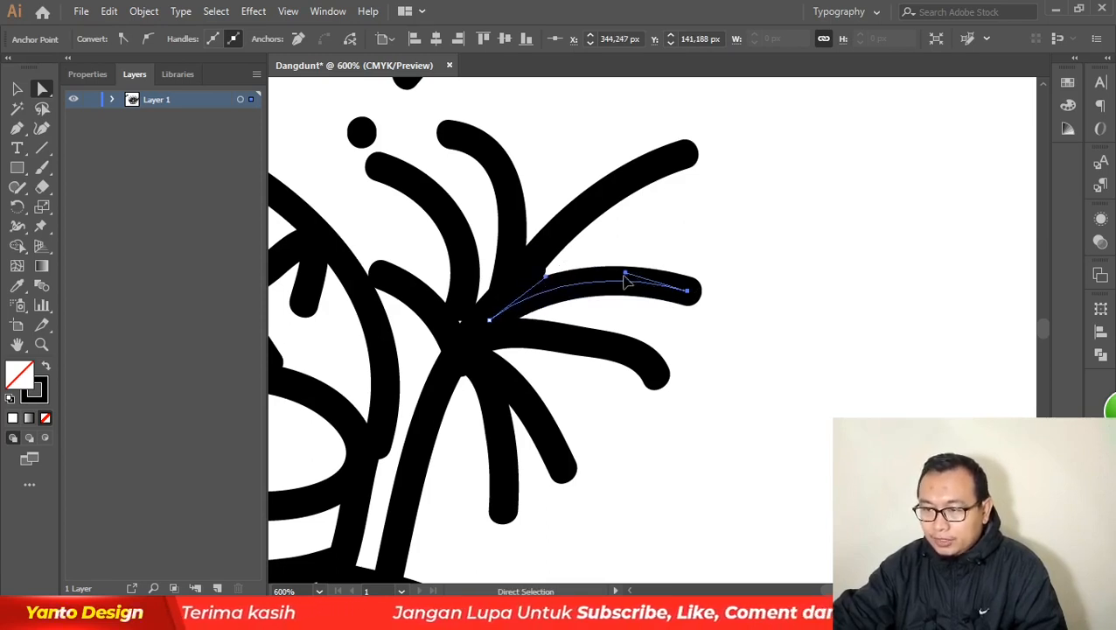
click(625, 280)
click(689, 292)
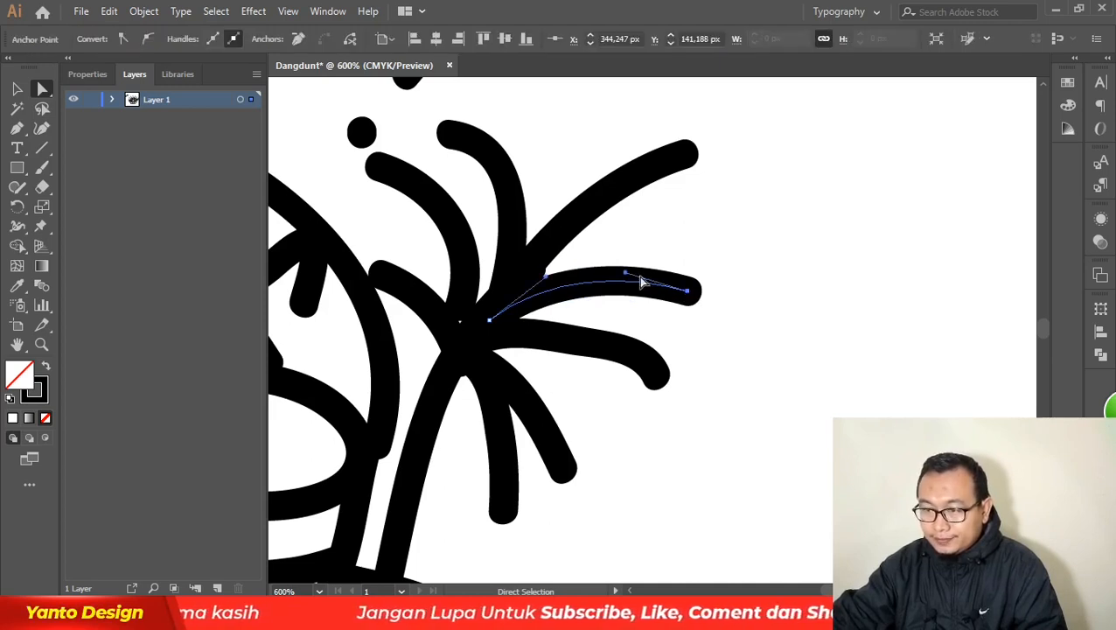
drag(626, 278, 630, 274)
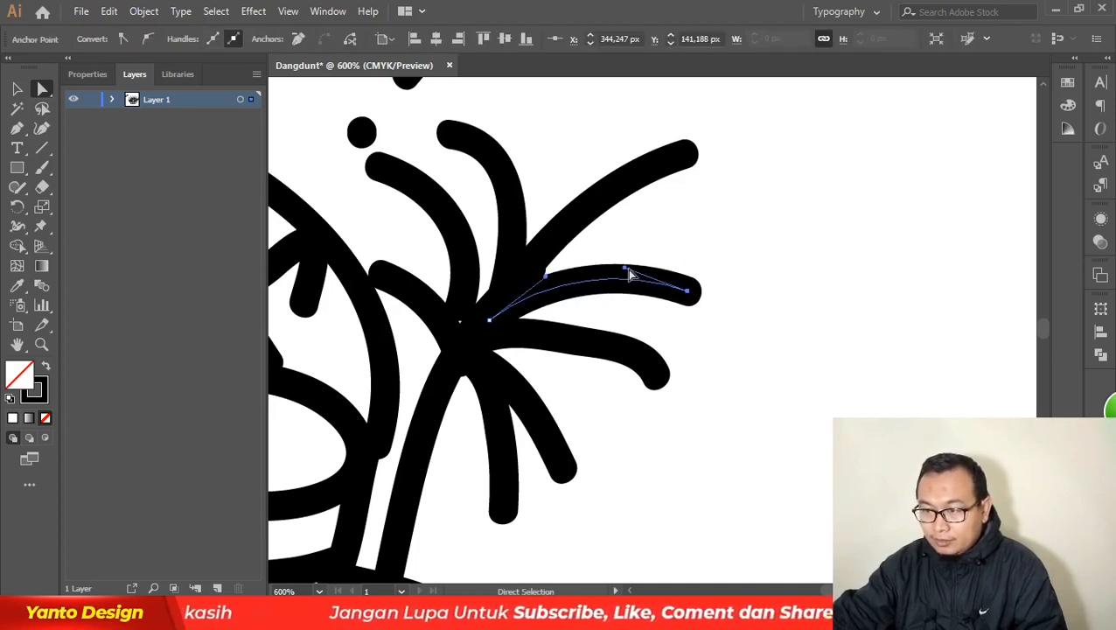
- Remove the two middle anchor points from the palm's lower-right frond and arch it with its tip handle
click(663, 374)
click(656, 376)
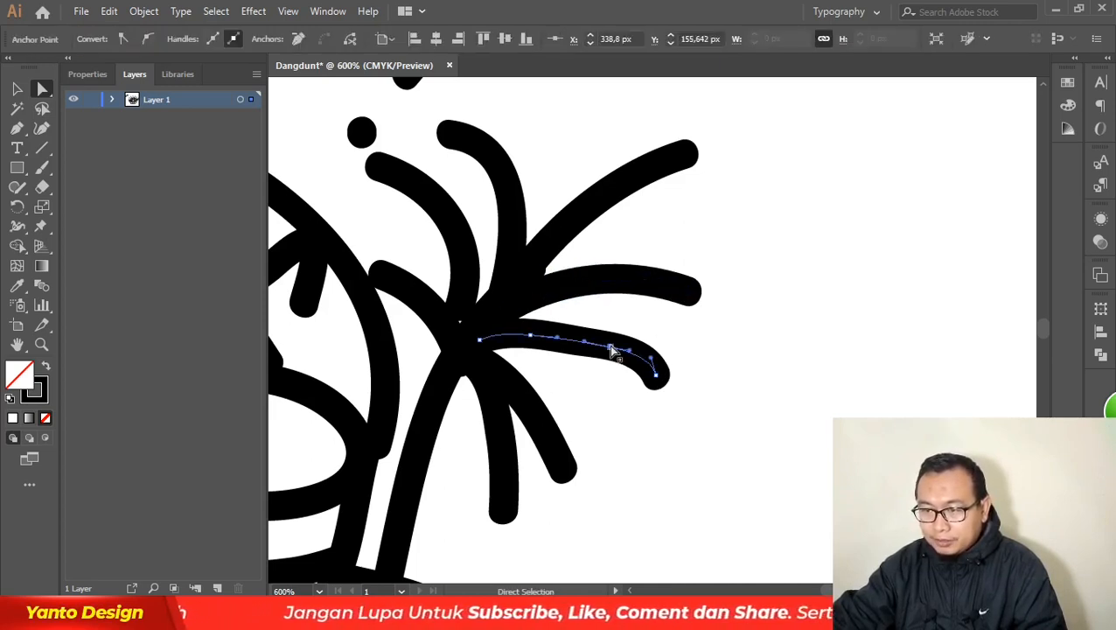
click(612, 348)
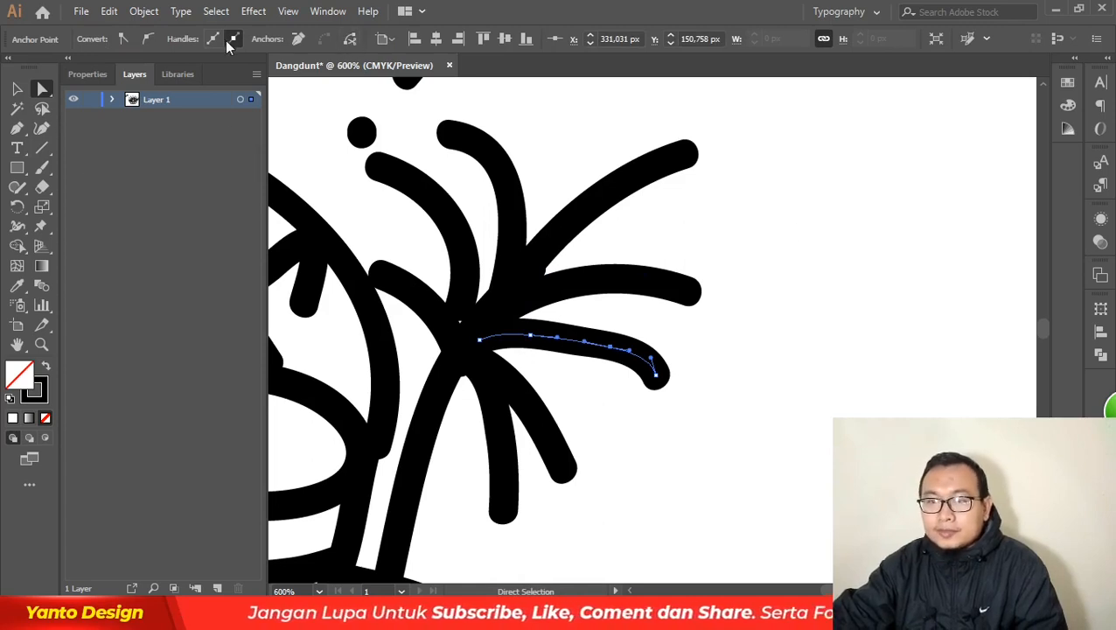
click(297, 39)
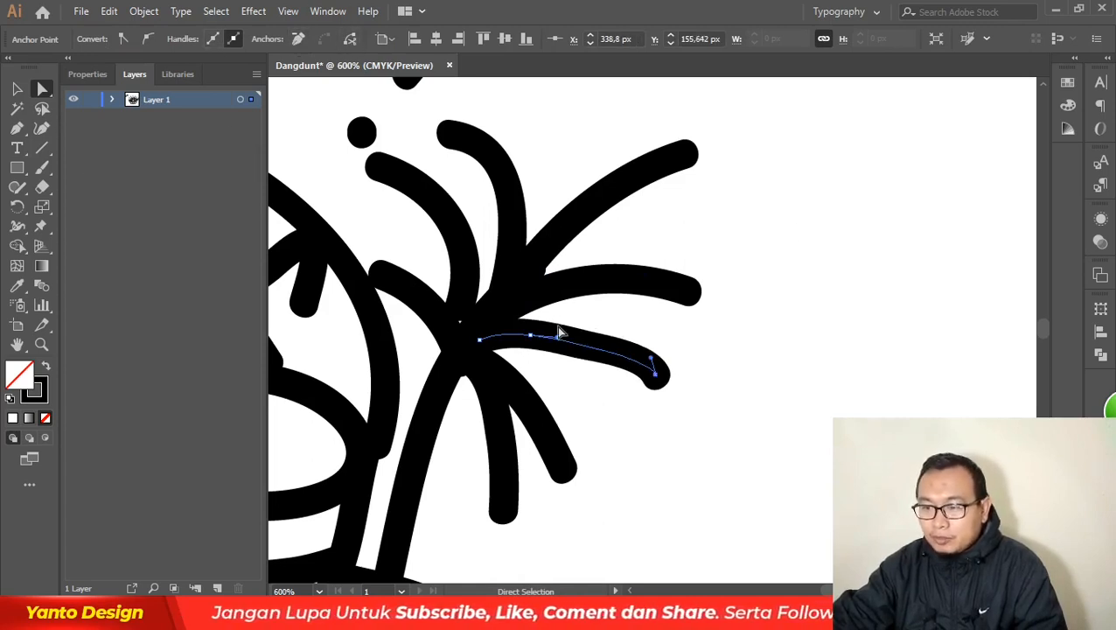
click(530, 334)
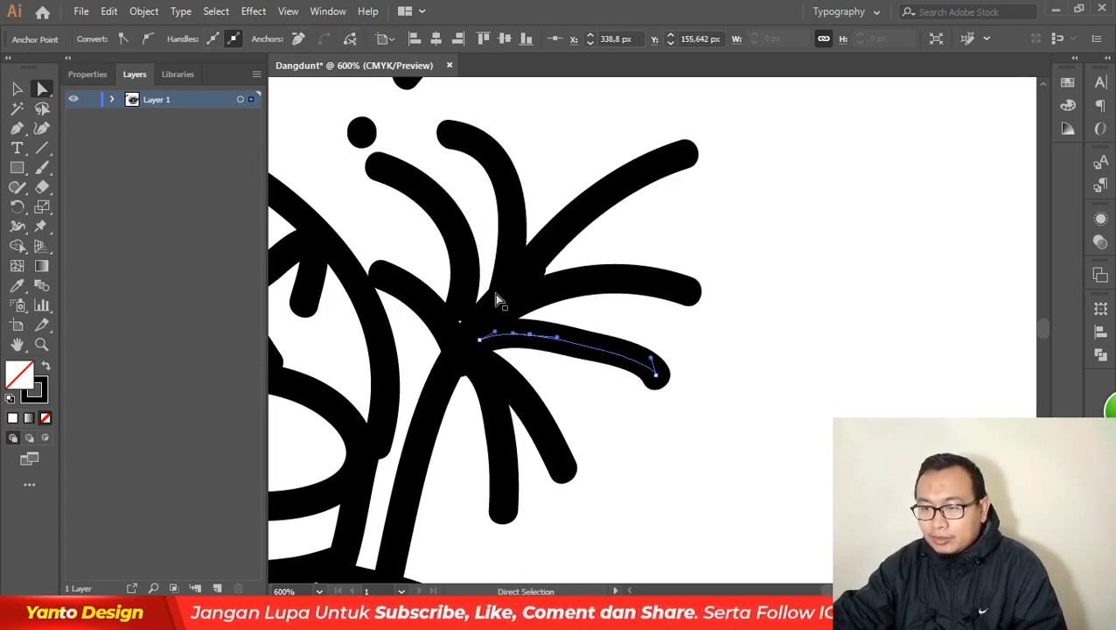
click(302, 40)
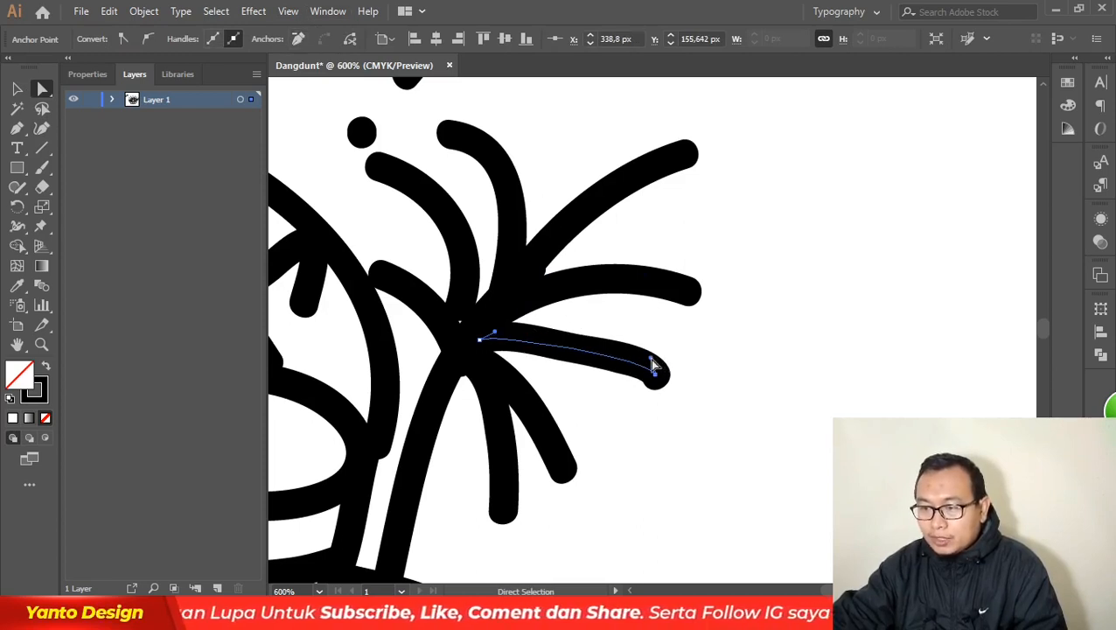
drag(652, 366, 599, 317)
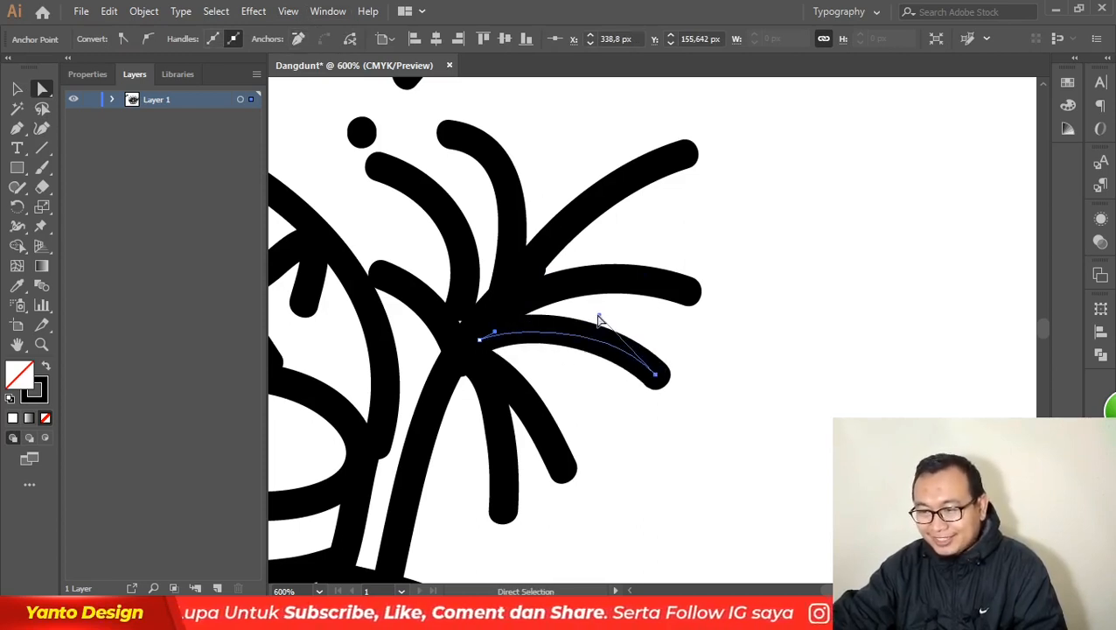
- Move the tip of the frond below it slightly outward and up, and round its curve near the base
click(543, 450)
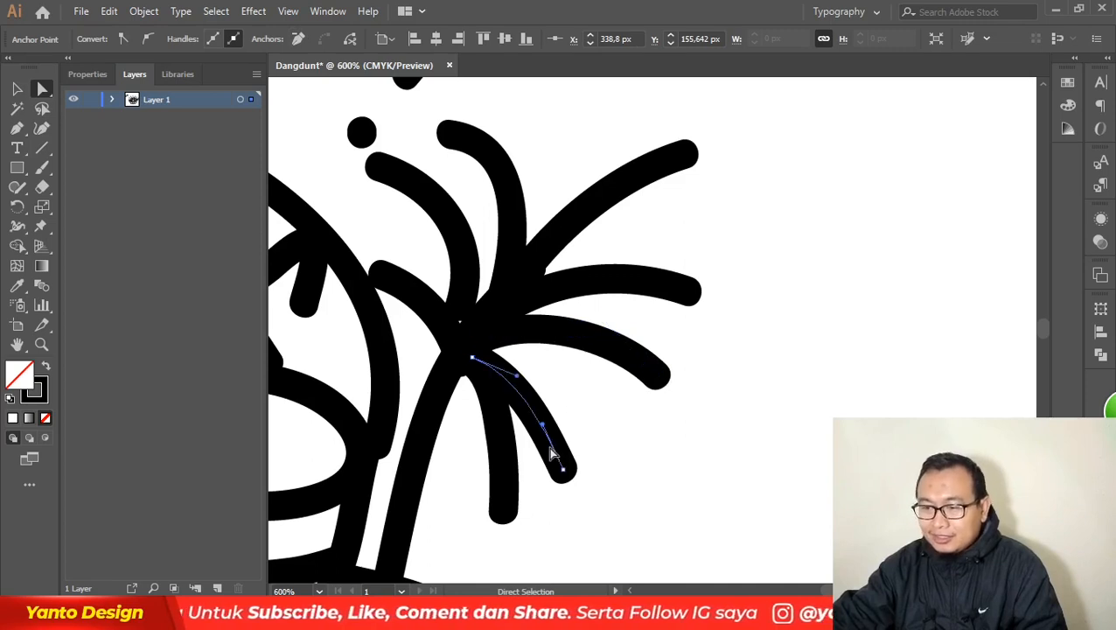
drag(565, 473, 580, 457)
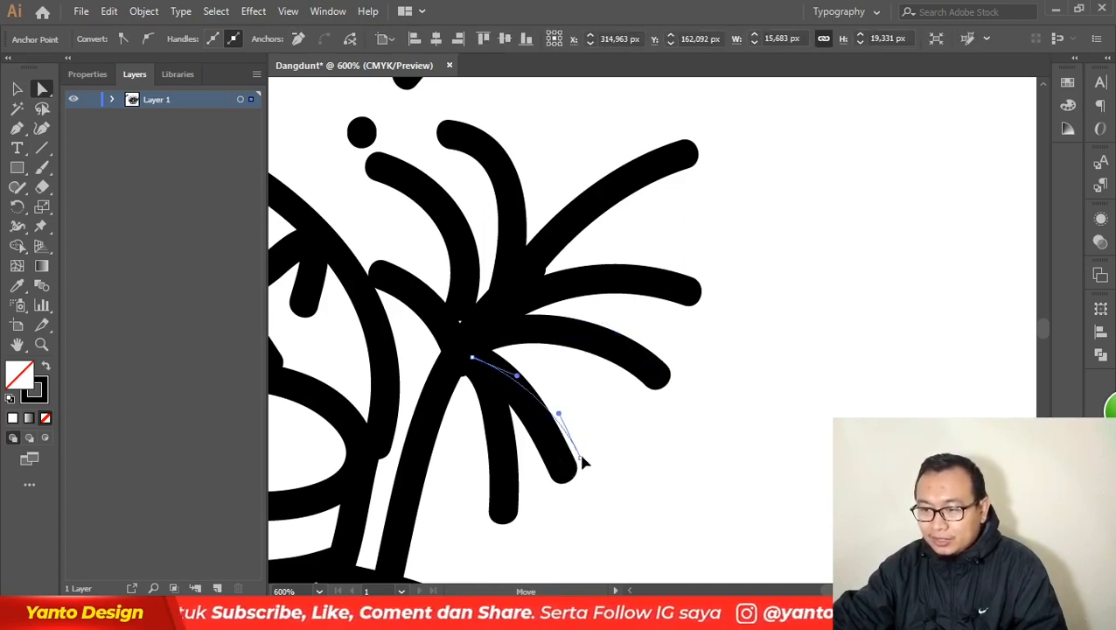
drag(516, 378, 534, 363)
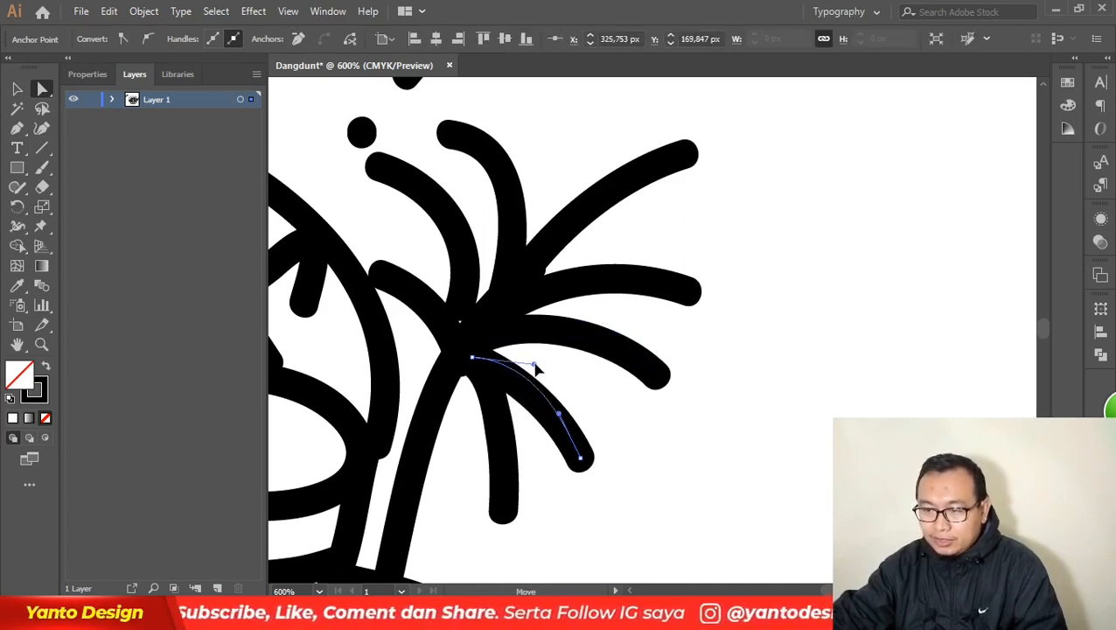
click(511, 473)
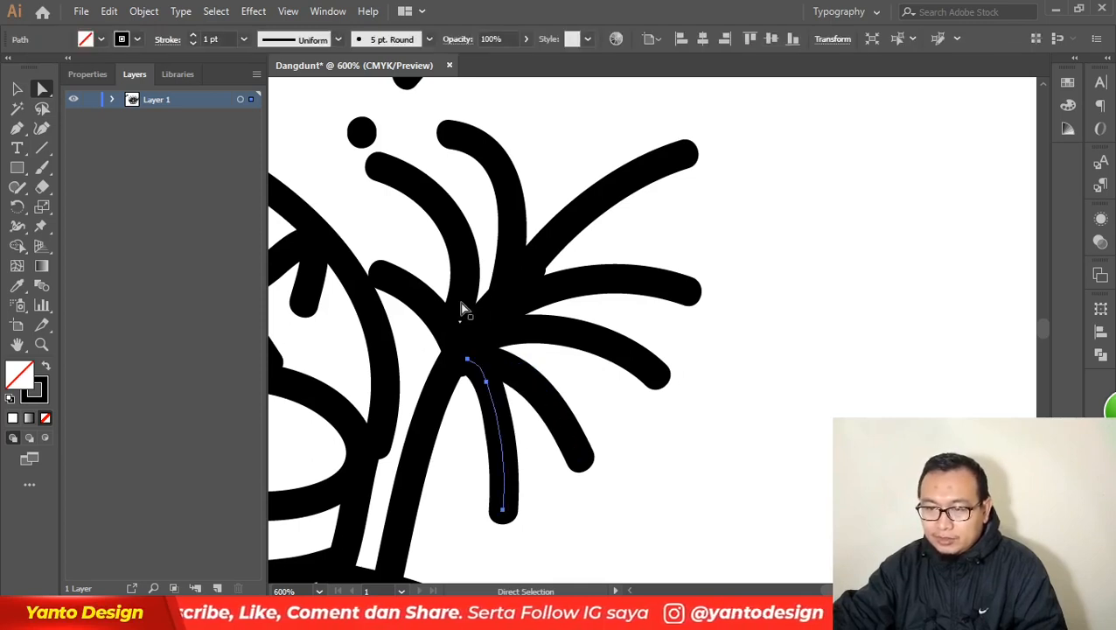
- Pull the base of the palm's upper-left frond into the crown centre, lower its tip and round its outer curve
click(461, 308)
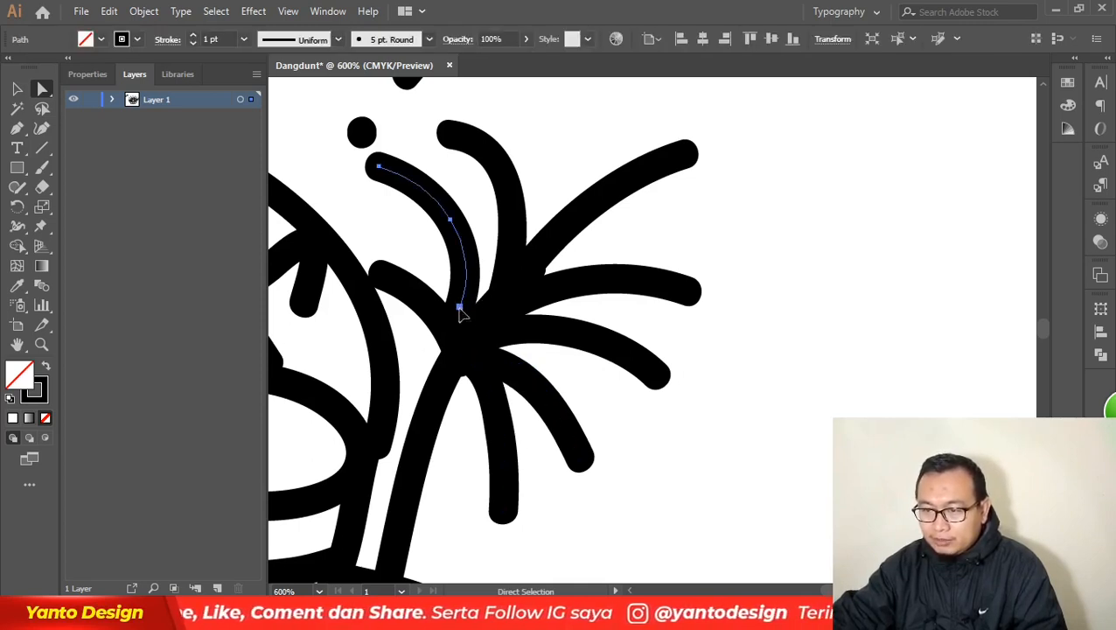
drag(460, 308, 483, 316)
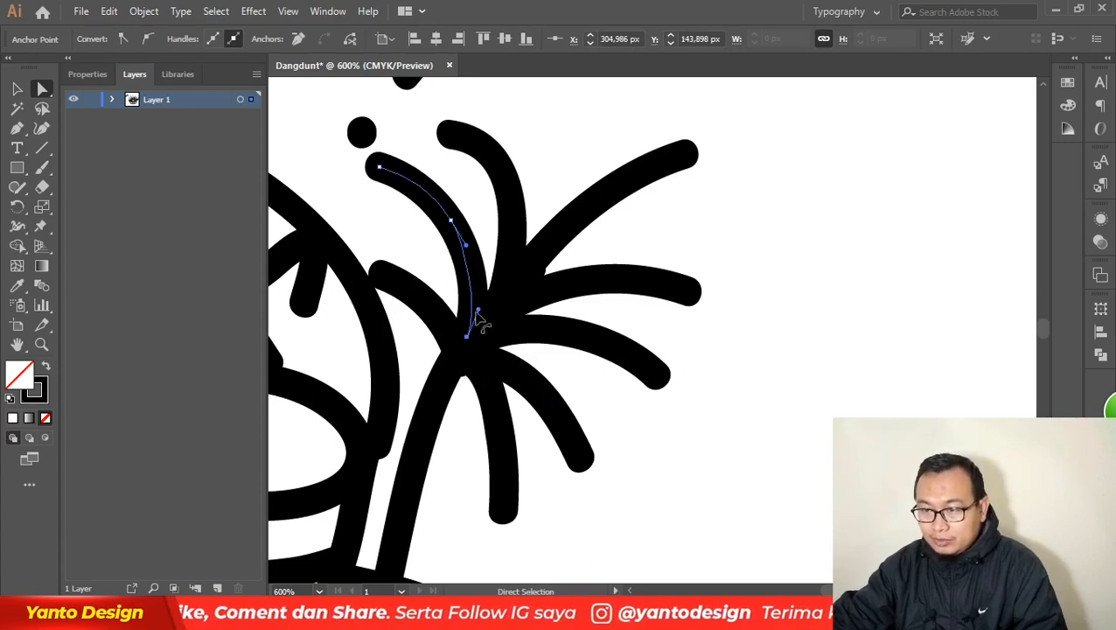
click(500, 312)
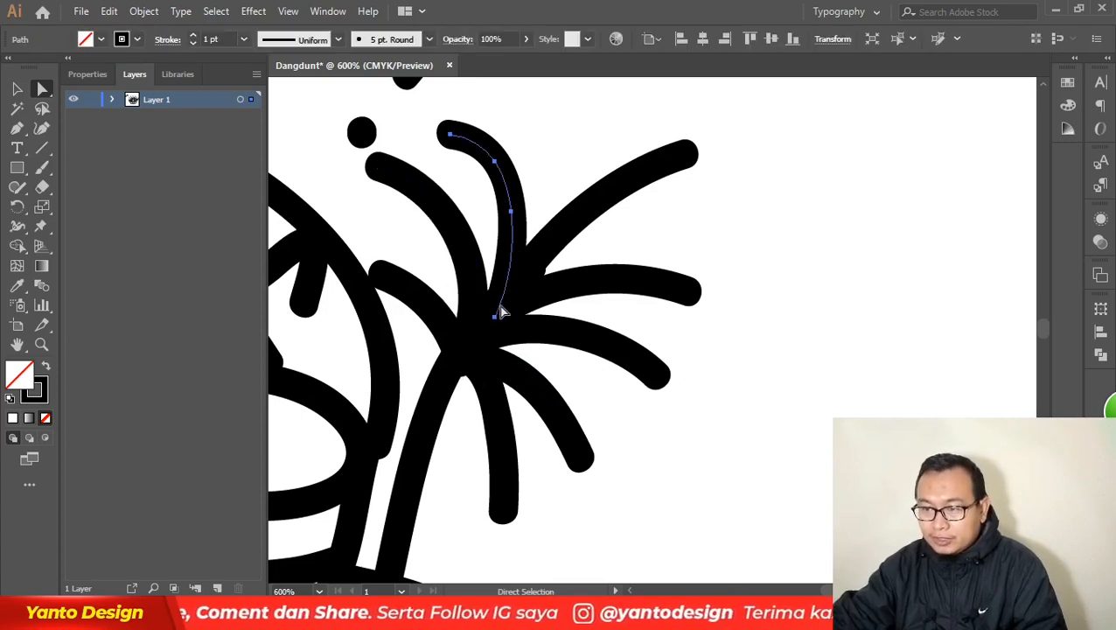
click(379, 168)
drag(378, 169, 404, 180)
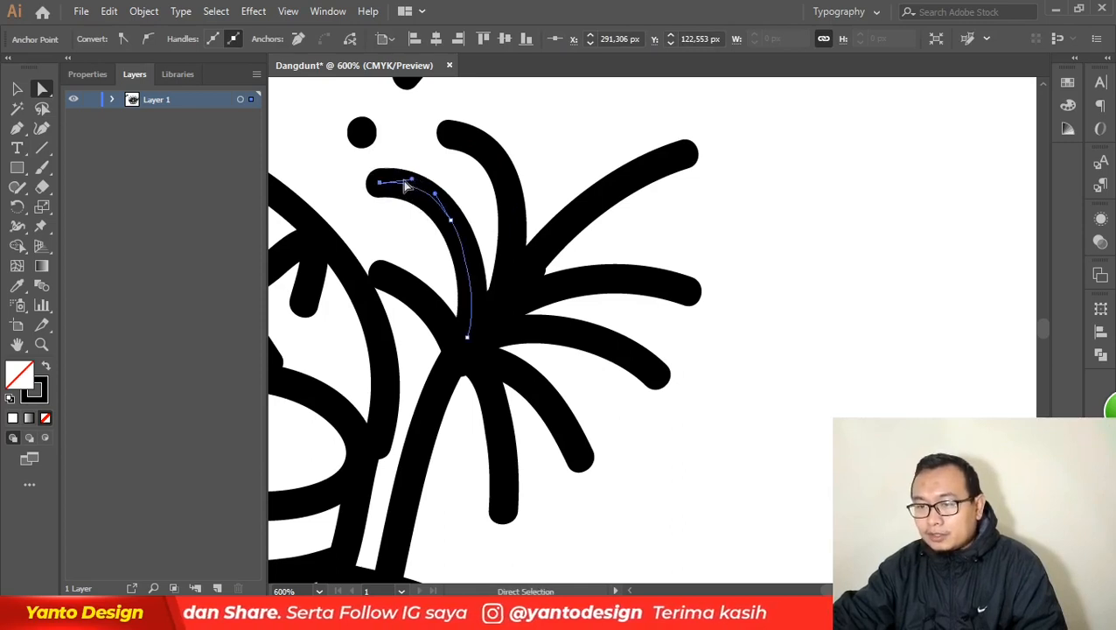
- Reshape the palm's lowest left frond into a rounded arch by adjusting its tip, handles and base point
click(387, 282)
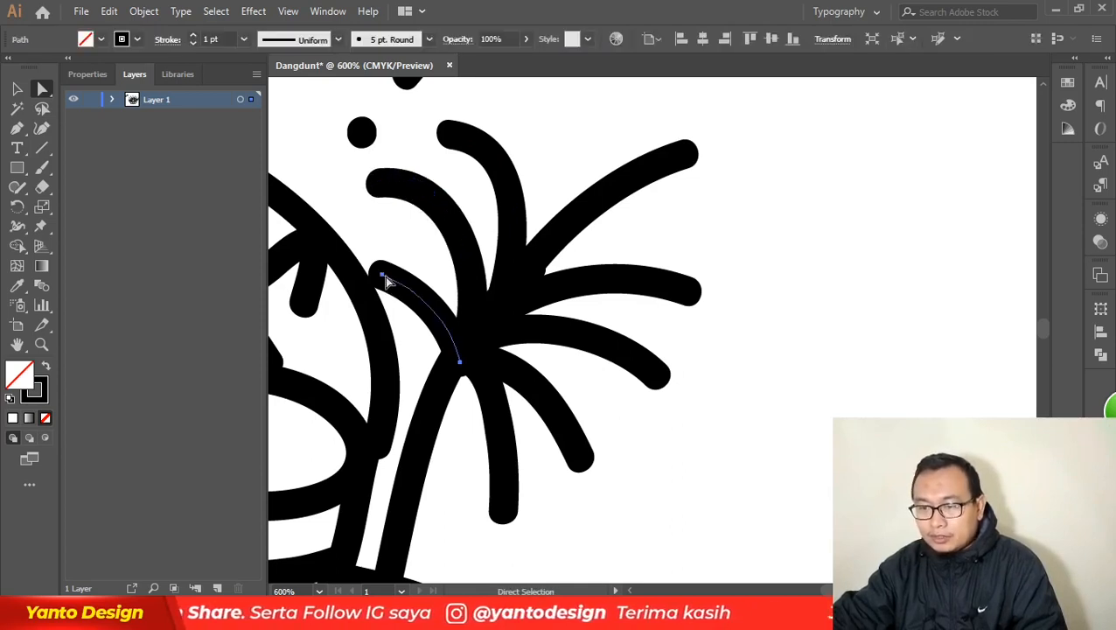
drag(383, 274, 428, 256)
drag(450, 324, 453, 307)
drag(461, 364, 454, 352)
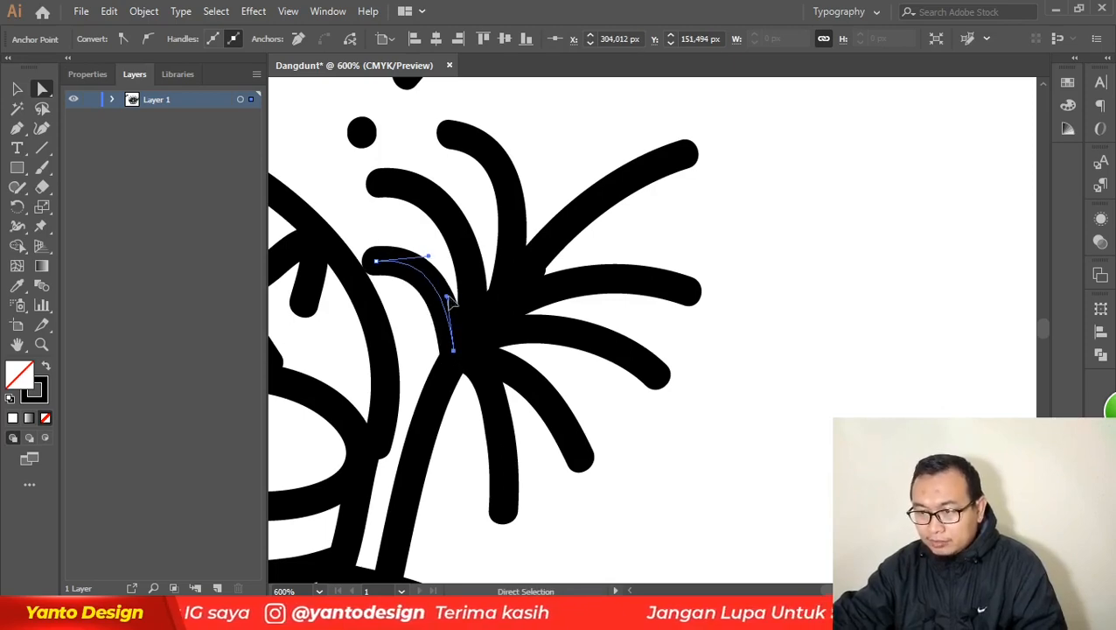
click(777, 224)
scroll(775, 226, down, 2)
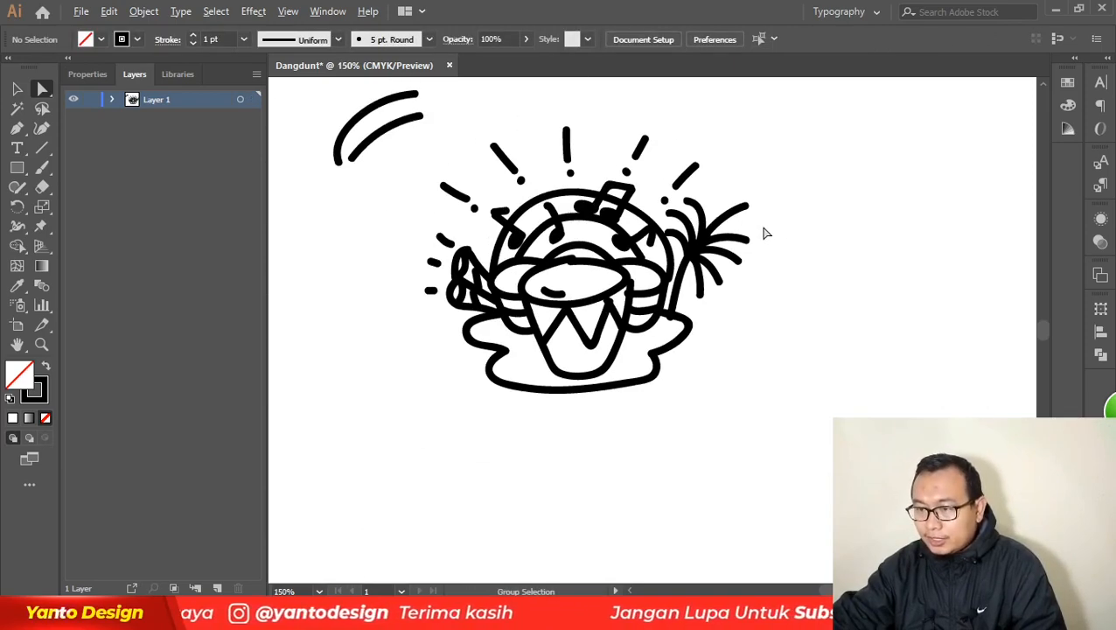
scroll(726, 234, up, 2)
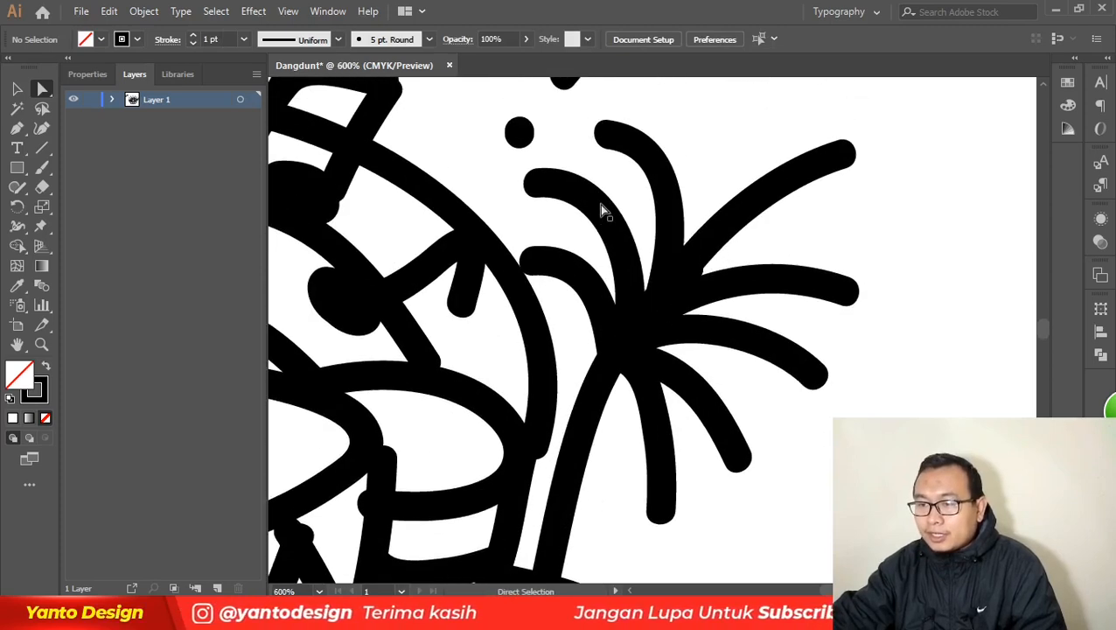
- Lower the tip of the palm's lowest left frond slightly so it droops toward the outer arch
click(544, 264)
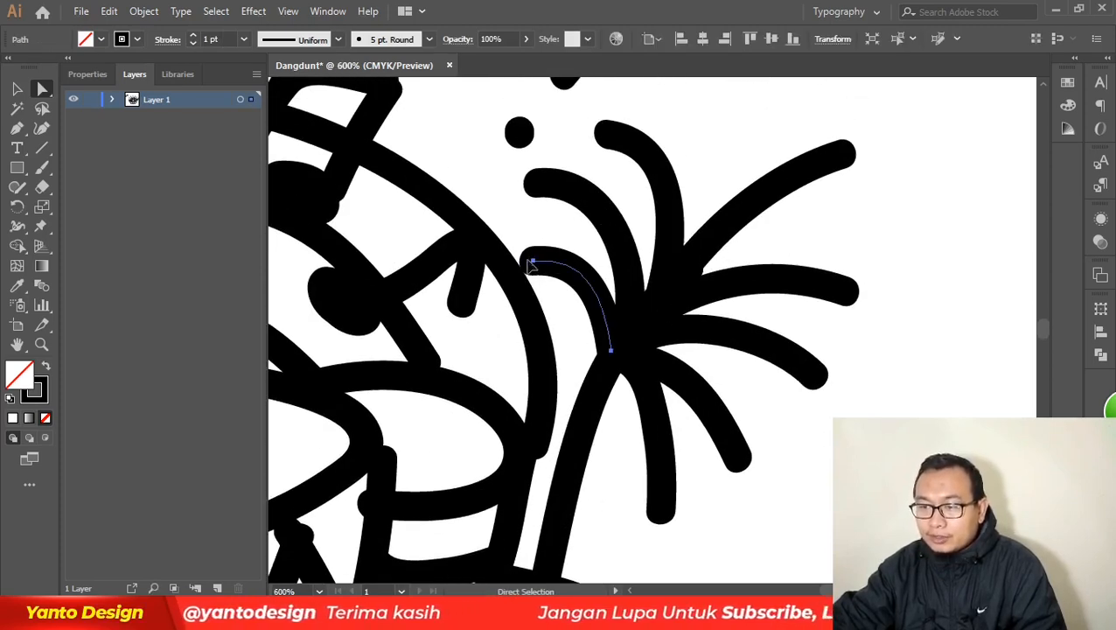
mouse_move(535, 264)
mouse_down()
mouse_move(582, 255)
mouse_move(530, 278)
mouse_up()
key(ctrl+z)
click(535, 262)
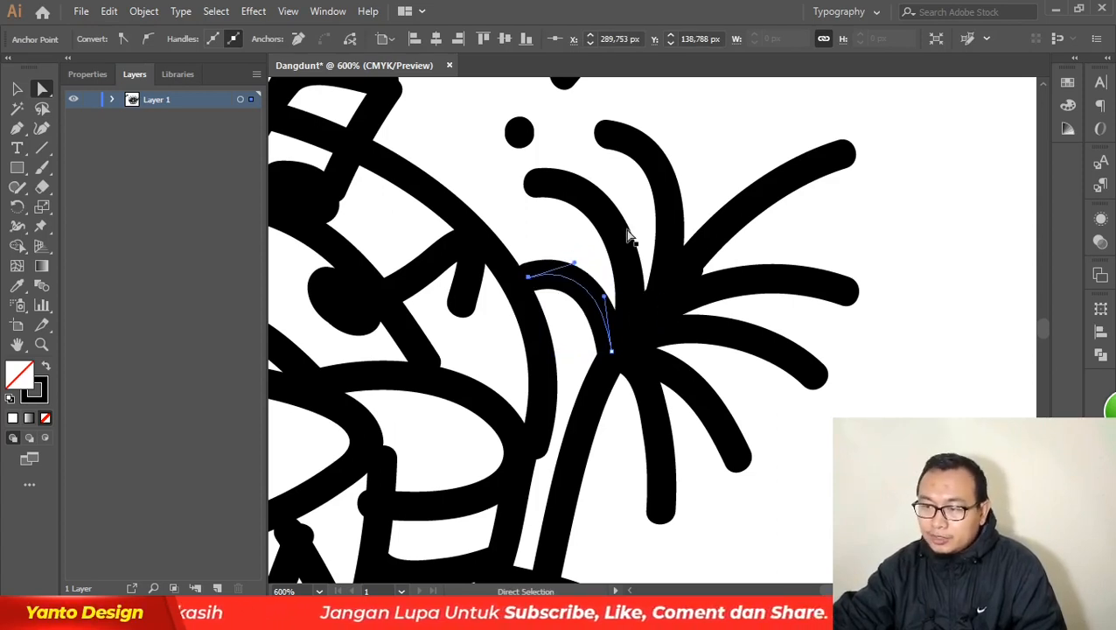
- Move the tip of the palm's middle left frond outward and slightly down to lengthen its arch
click(542, 191)
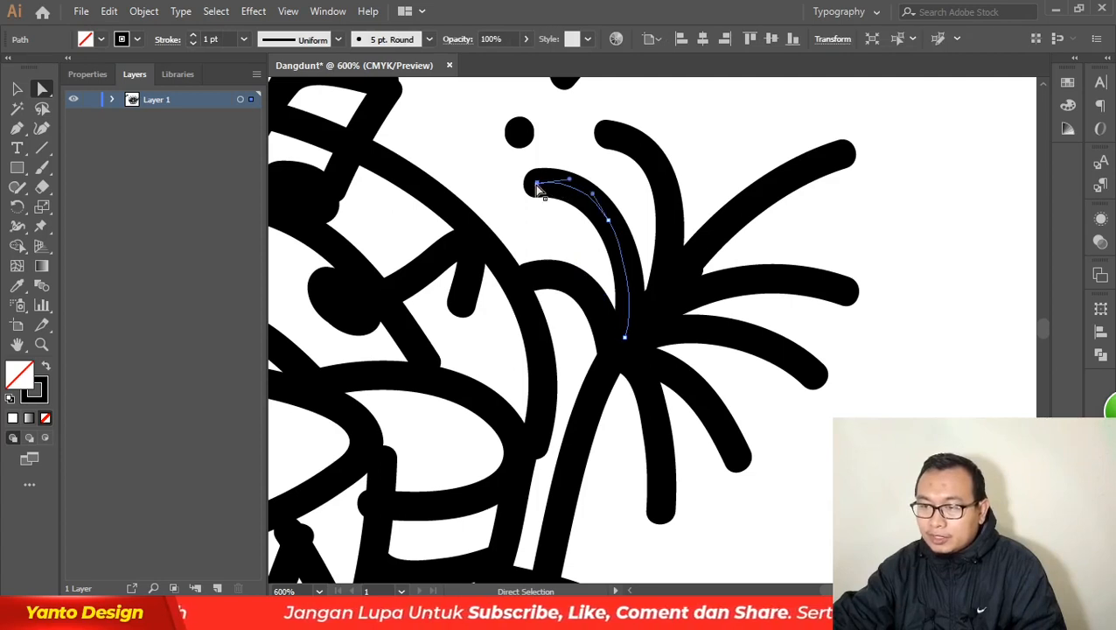
mouse_move(537, 185)
mouse_down()
mouse_move(521, 192)
mouse_move(551, 184)
mouse_up()
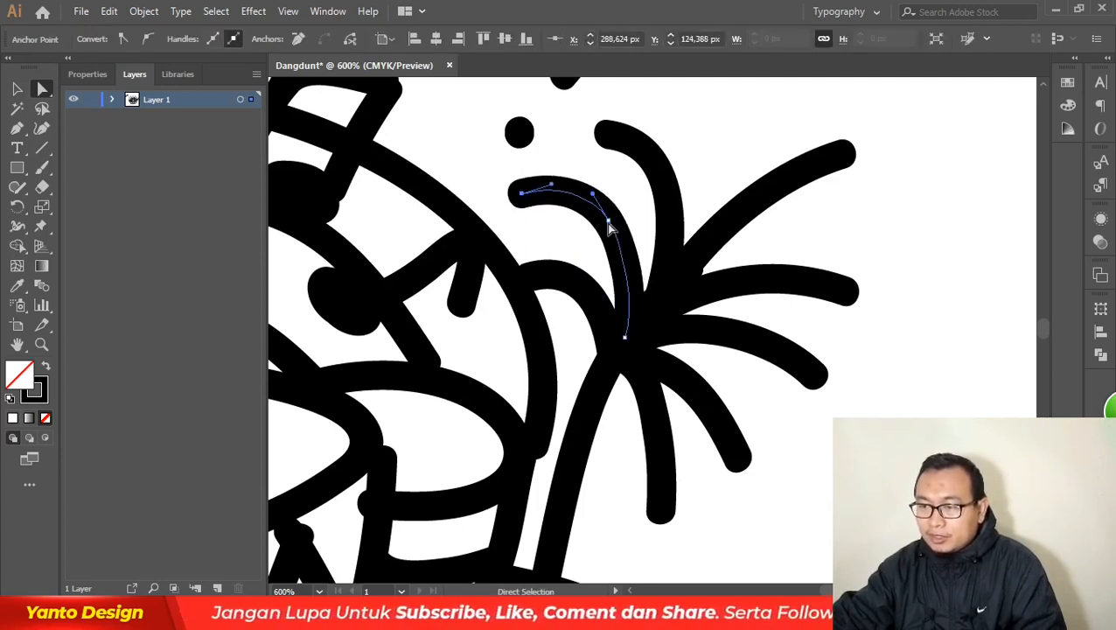
click(668, 175)
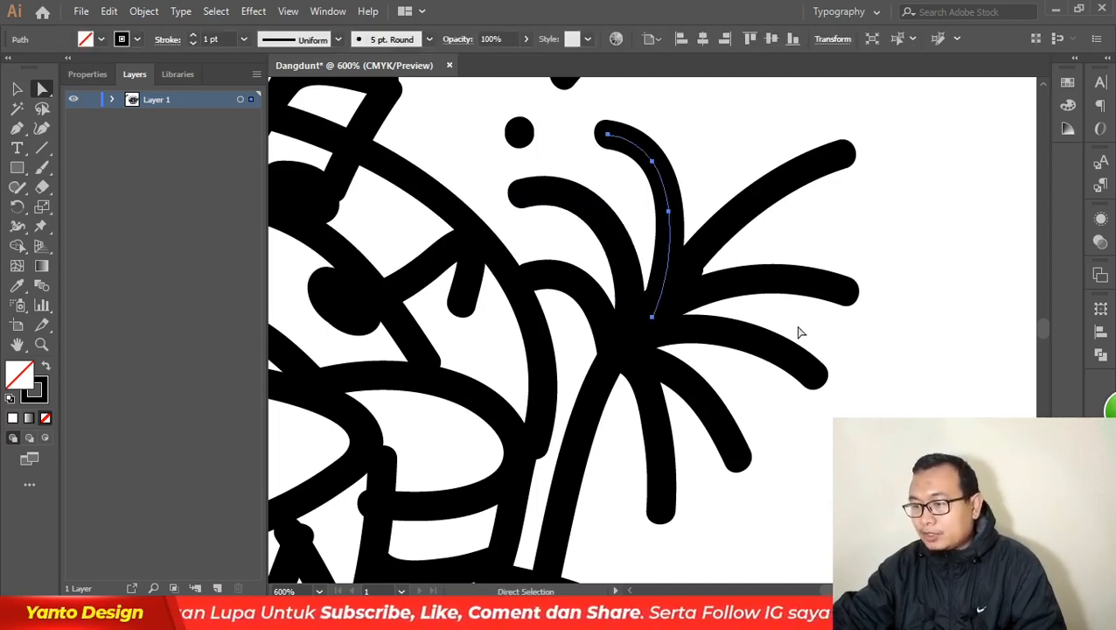
- Bend the palm's lower-right frond into a rounder arch by pulling its tip handle outward and up
scroll(607, 280, down, 3)
scroll(675, 317, up, 4)
click(579, 400)
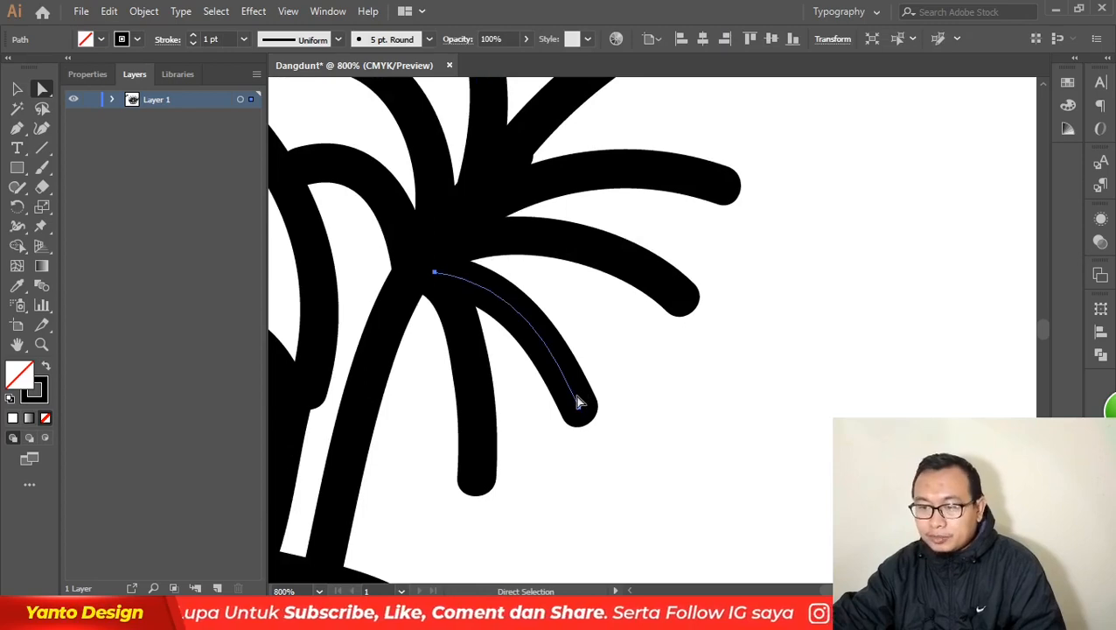
click(578, 408)
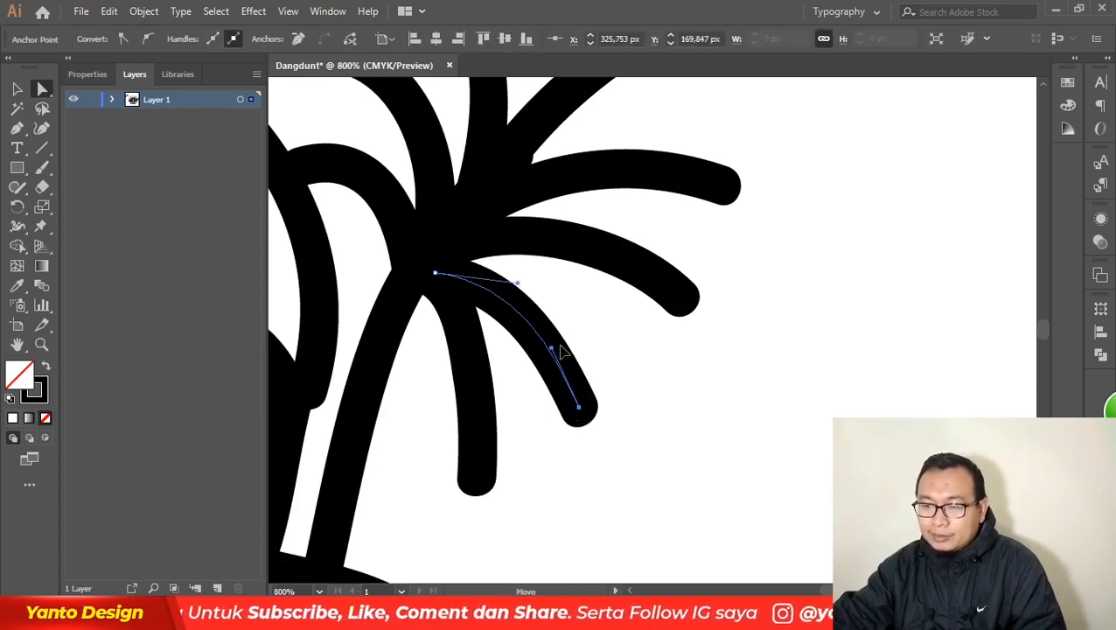
drag(552, 347, 571, 335)
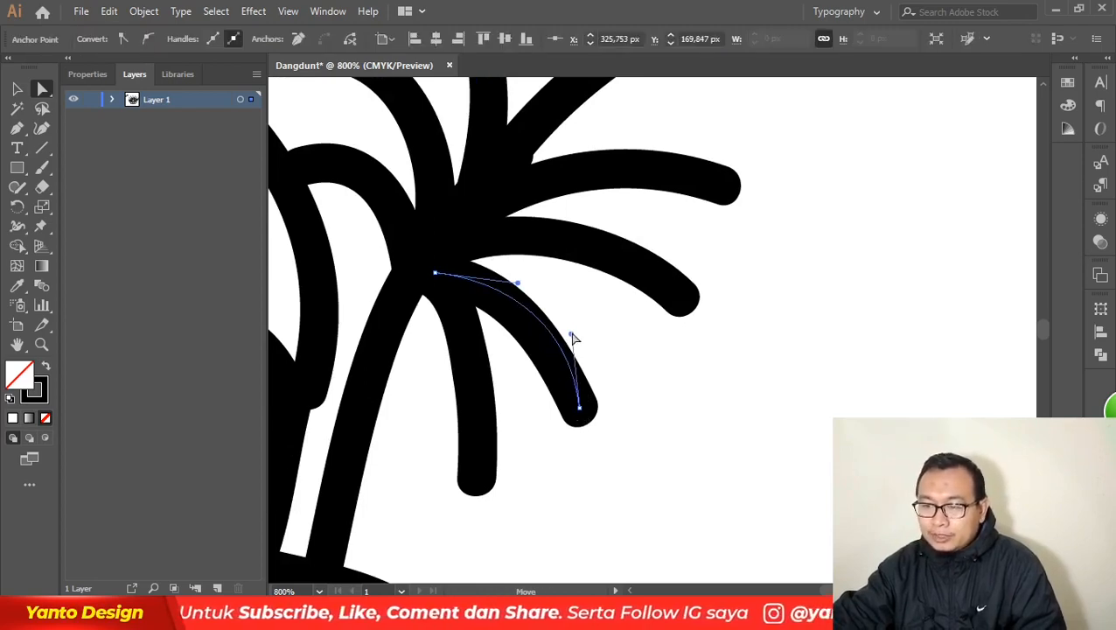
click(900, 294)
scroll(715, 297, down, 6)
scroll(621, 312, up, 2)
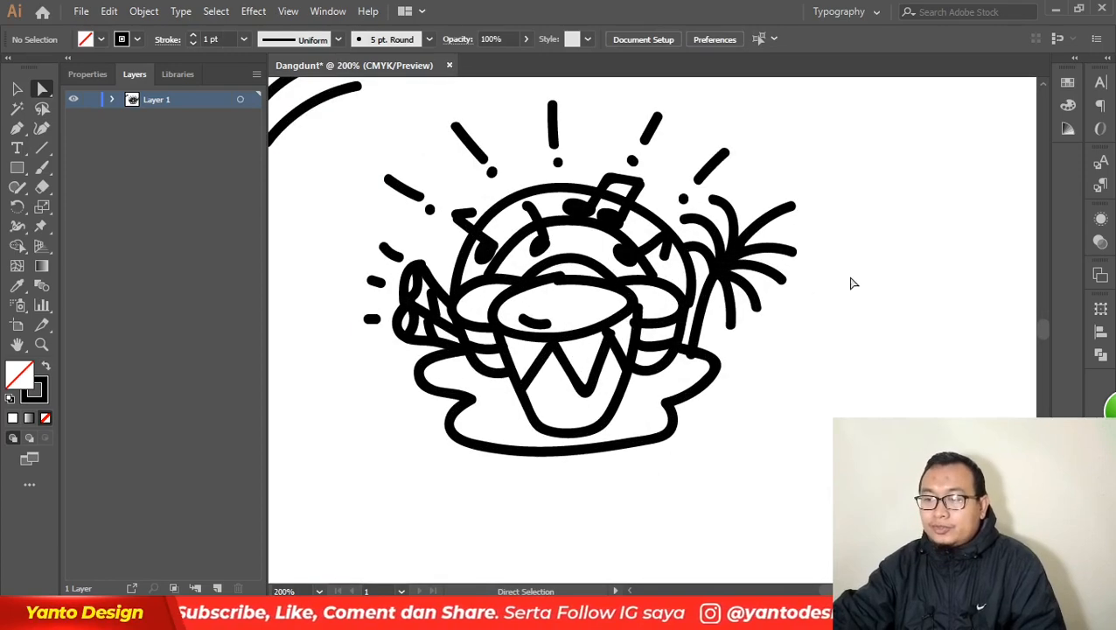
- Shorten the palm's hanging frond beside the trunk by raising its tip anchor point
scroll(798, 297, up, 4)
click(524, 379)
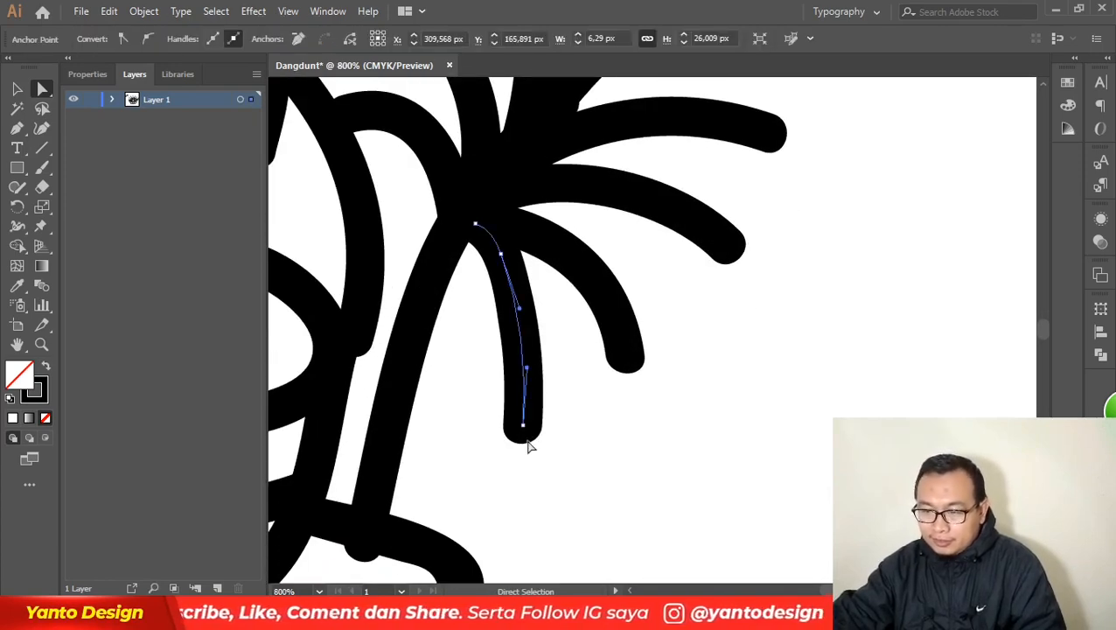
click(524, 427)
drag(523, 425, 523, 390)
click(560, 320)
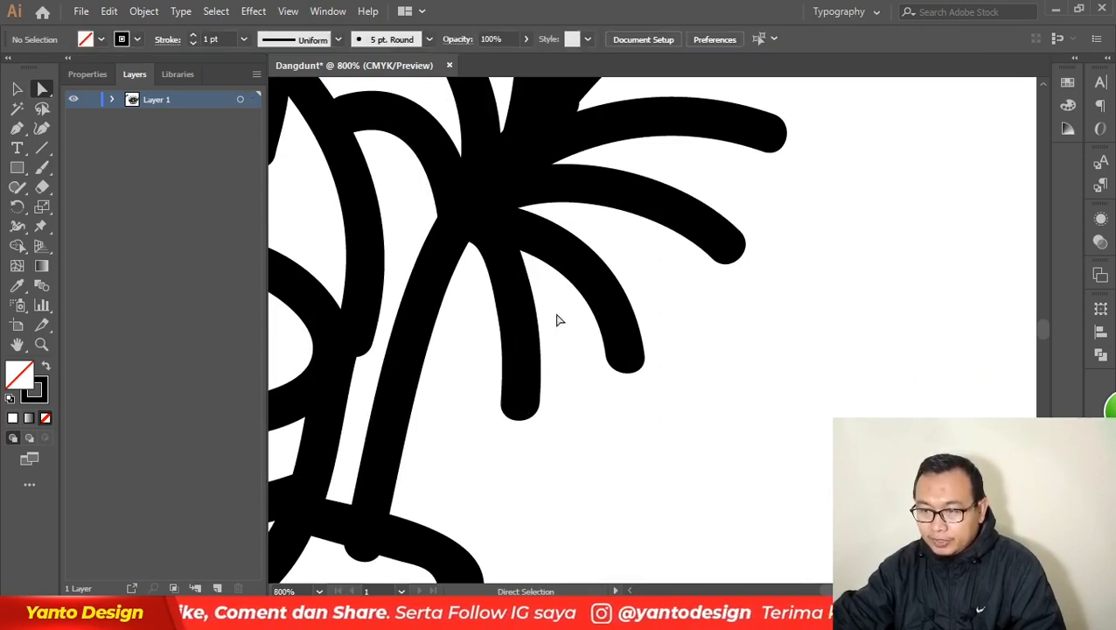
- Remove the hanging frond's middle anchor point, lengthen its base handle into a smooth arch and shift its base toward the trunk
click(509, 260)
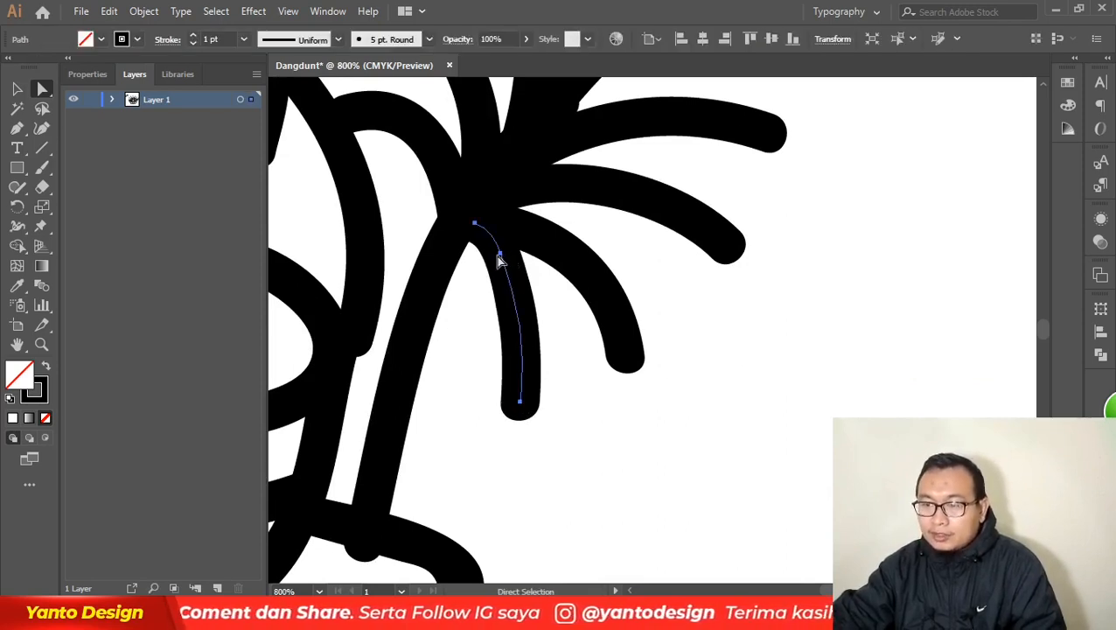
click(502, 255)
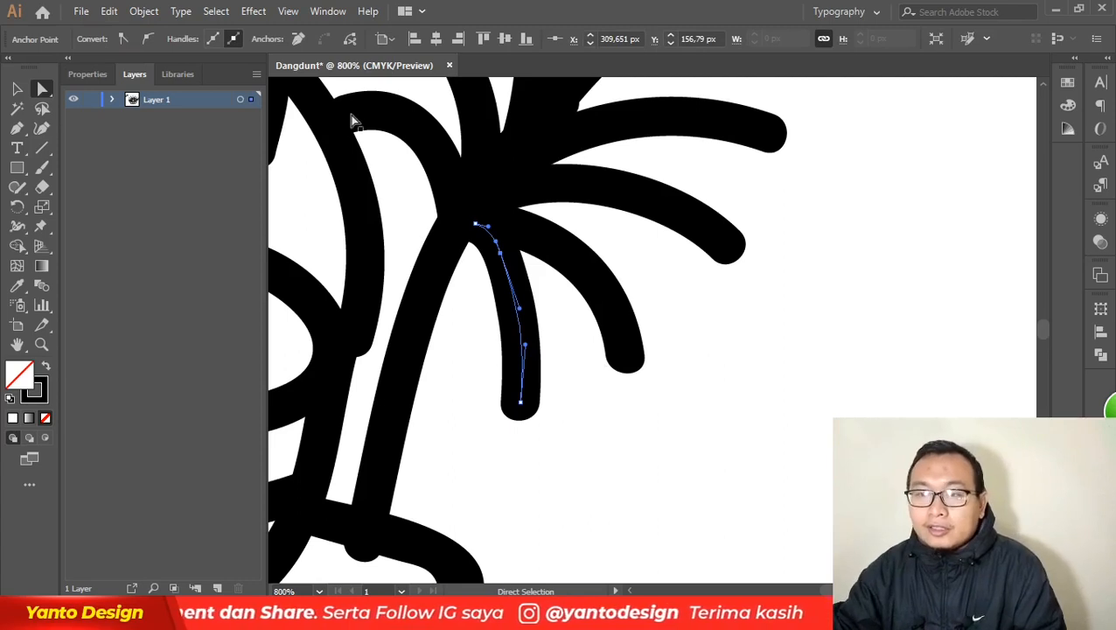
click(297, 38)
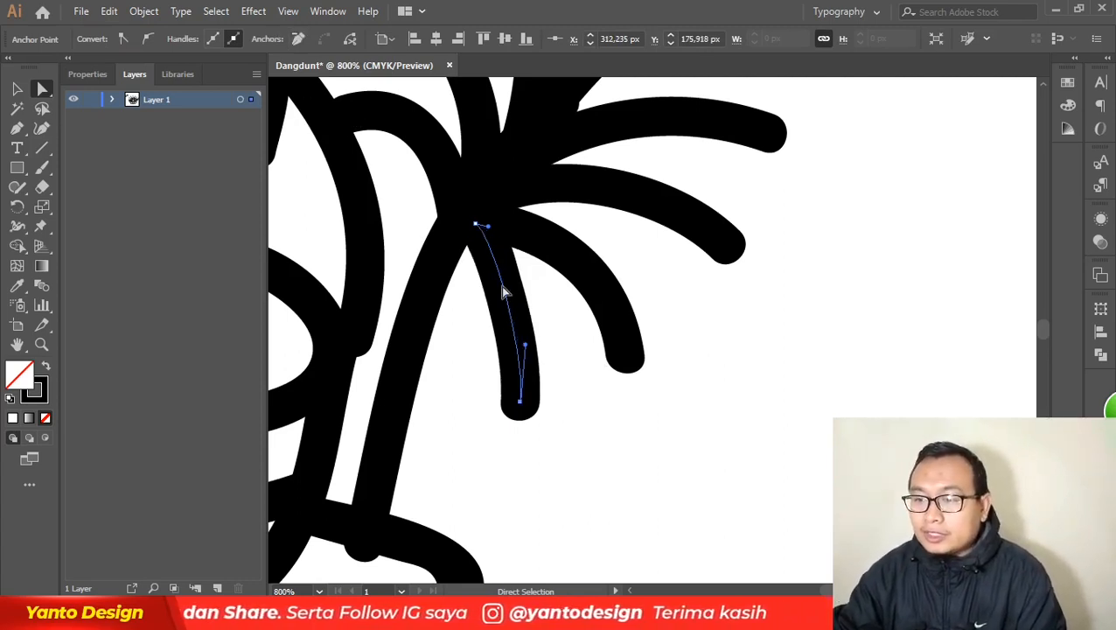
drag(477, 227, 514, 240)
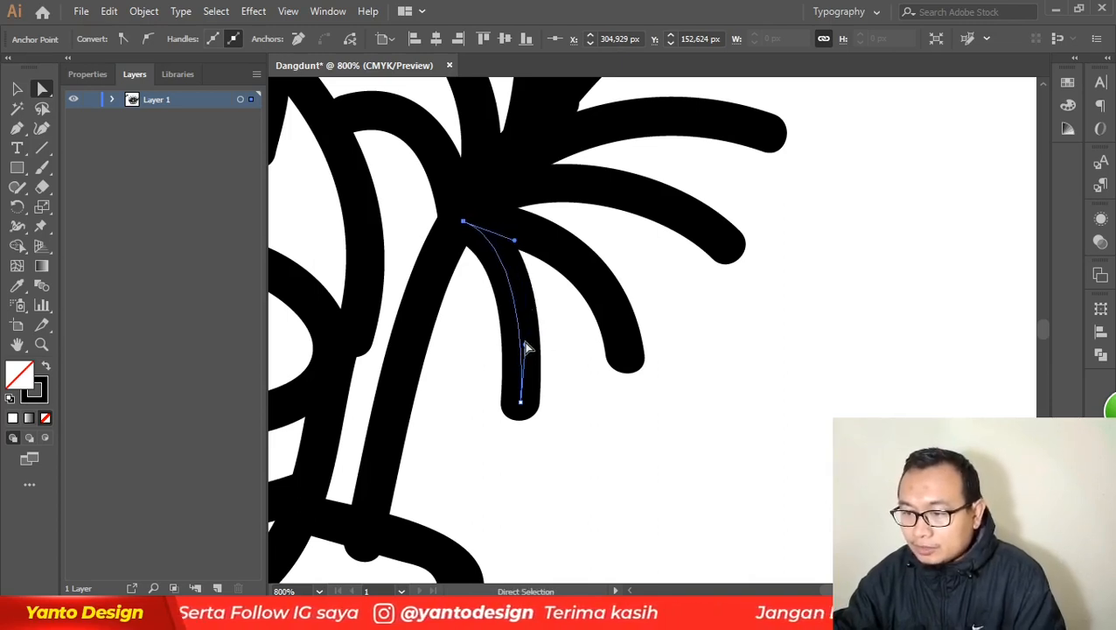
click(463, 221)
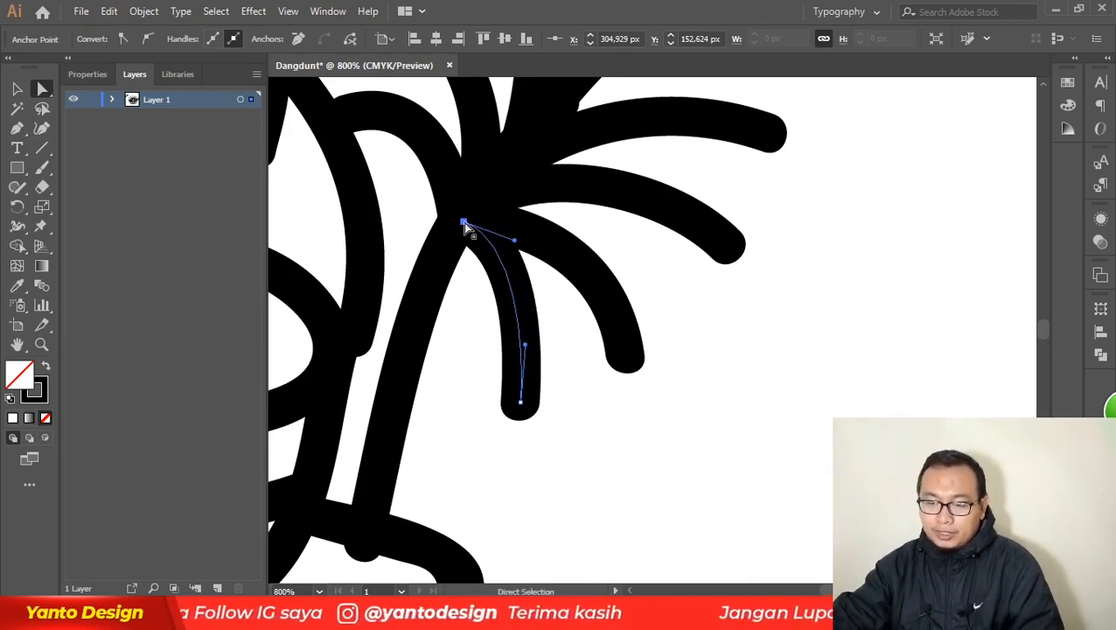
- Raise the upper anchor point of the wavy base's right lobe slightly and round out the lobe's tip
scroll(406, 366, down, 4)
scroll(403, 452, up, 4)
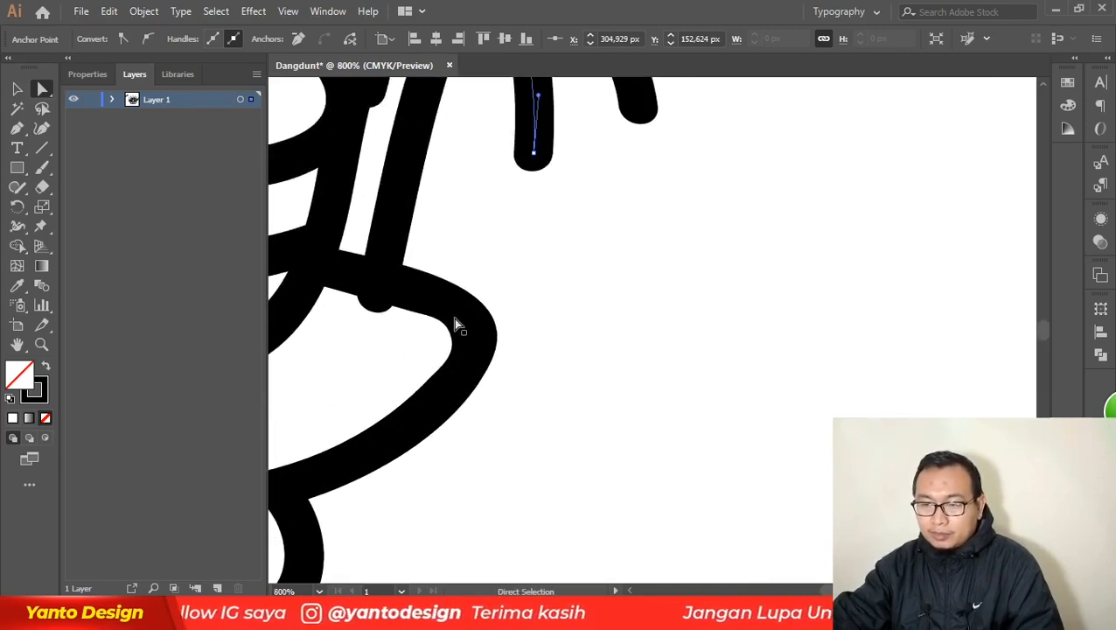
click(453, 316)
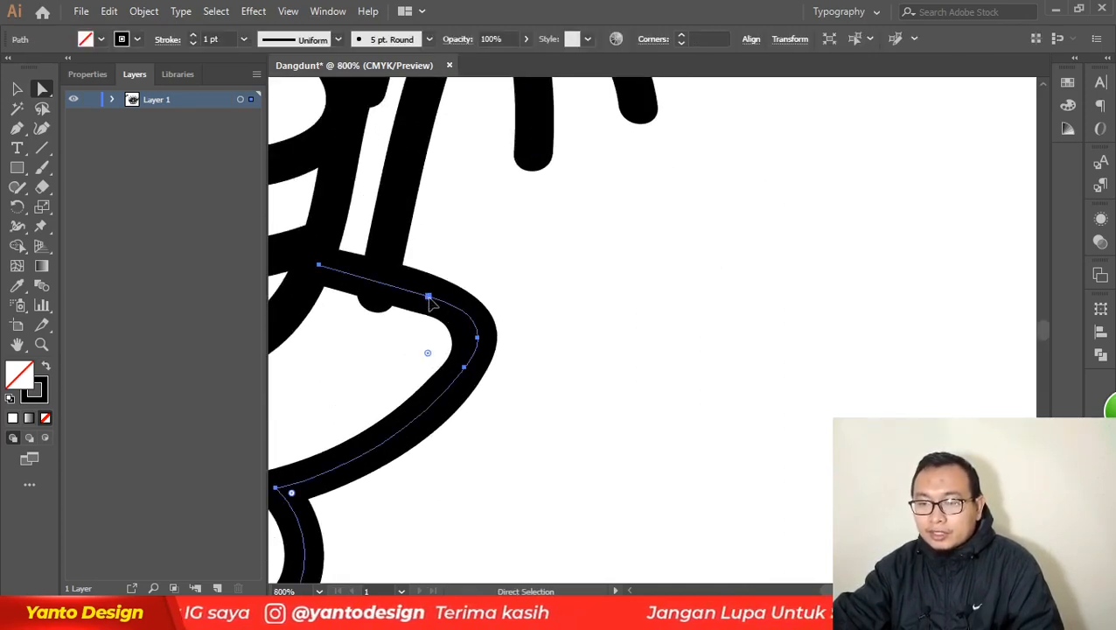
click(428, 298)
mouse_move(429, 298)
mouse_down()
mouse_move(438, 318)
mouse_move(426, 291)
mouse_up()
key(ctrl+z)
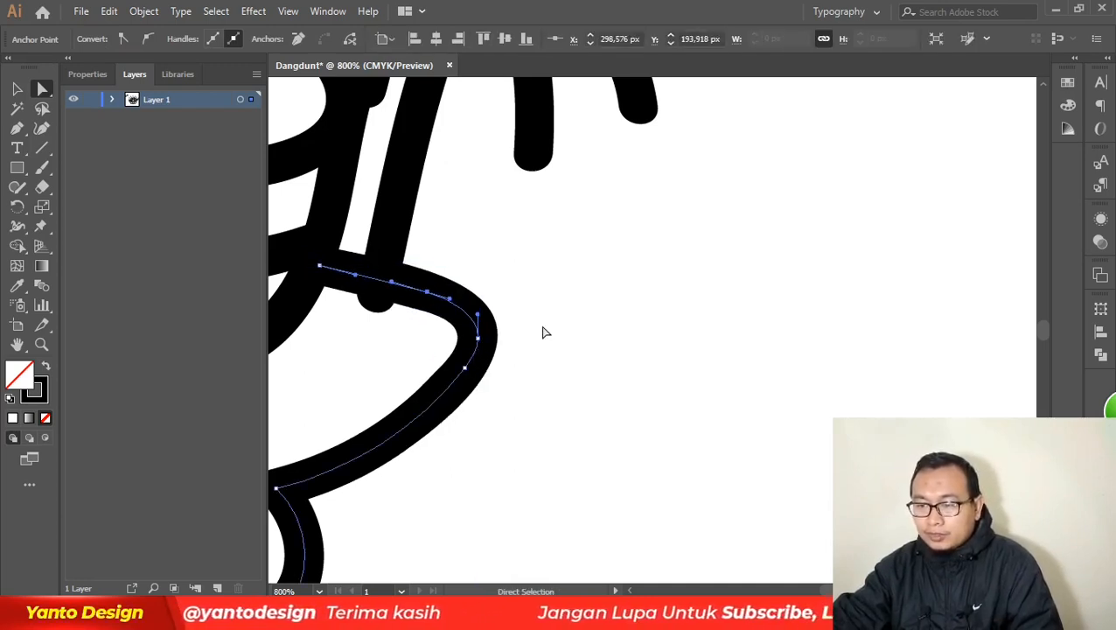
drag(542, 333, 443, 401)
drag(478, 339, 484, 351)
click(526, 349)
scroll(527, 348, down, 3)
scroll(525, 348, down, 5)
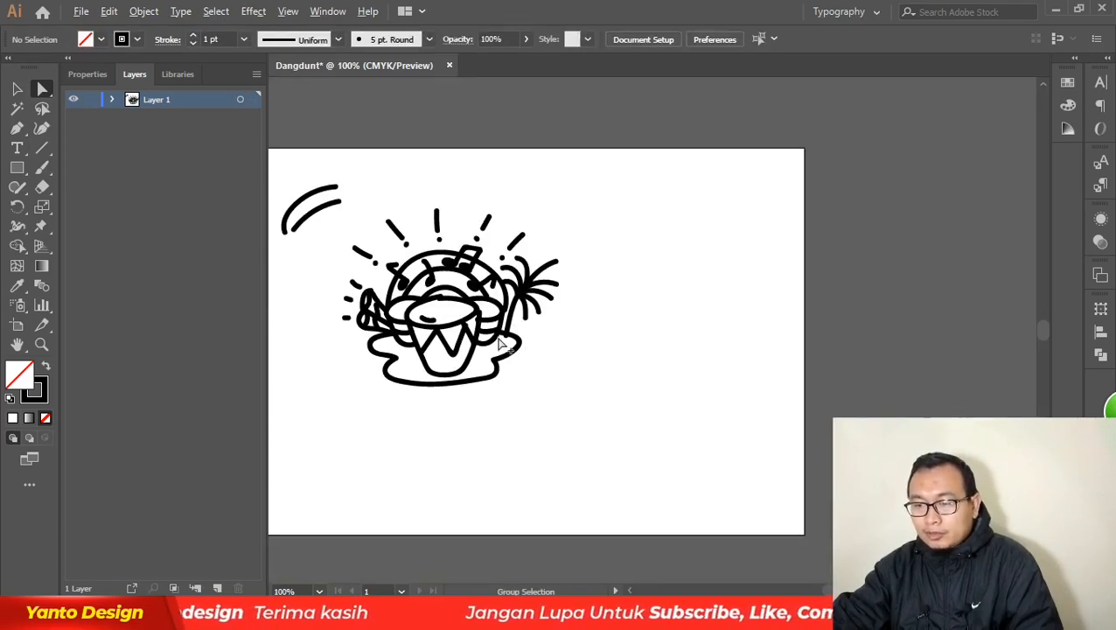
scroll(520, 404, up, 6)
- Move the notch point on the wavy base's right side slightly inward and up
click(528, 439)
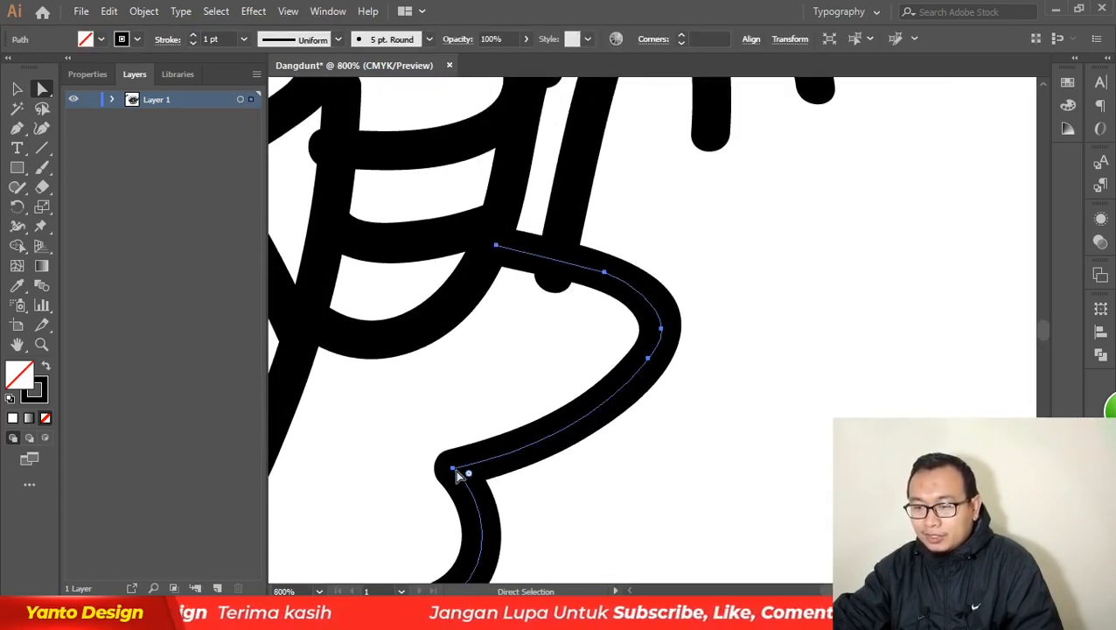
drag(453, 469, 440, 447)
scroll(654, 371, down, 4)
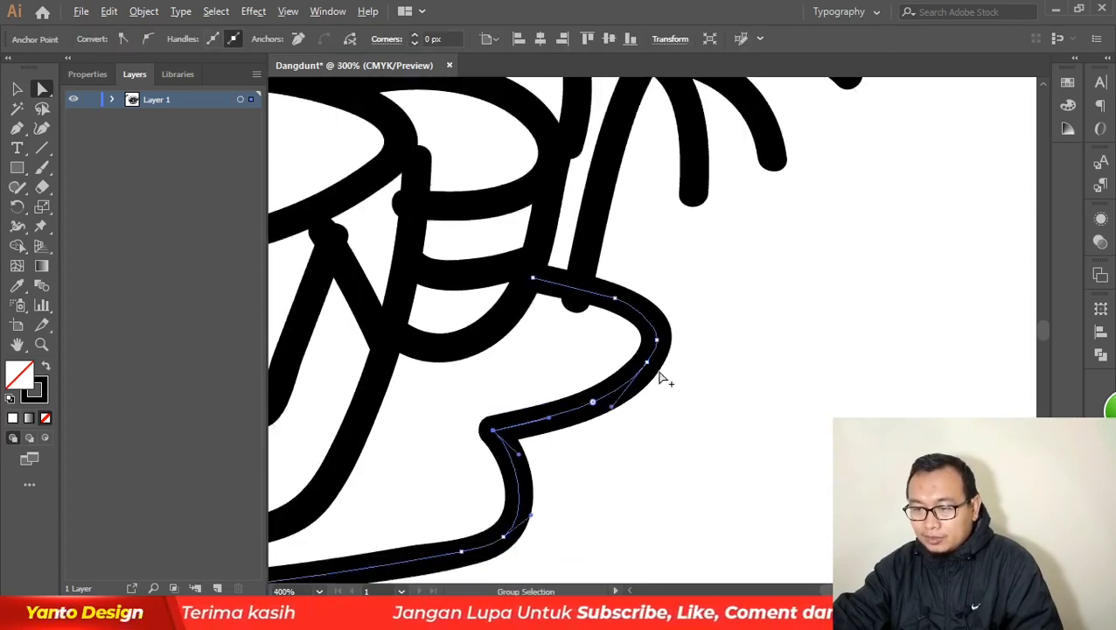
scroll(549, 442, up, 2)
- Adjust the anchor points at the wavy base's lower-right corner to smooth its bend
click(633, 428)
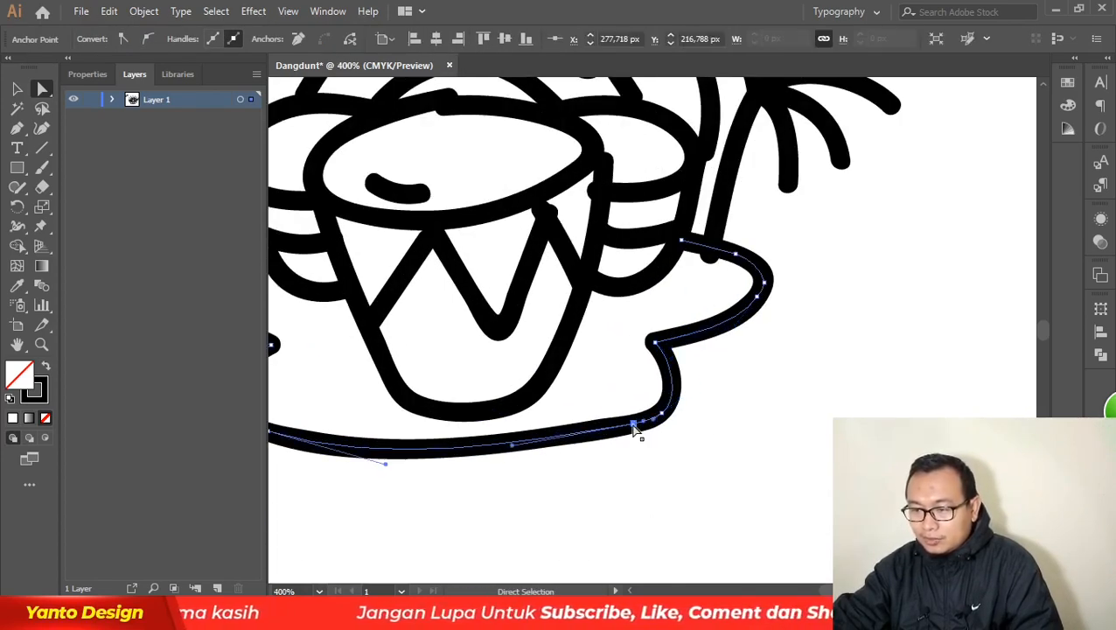
drag(633, 428, 685, 396)
click(782, 391)
scroll(782, 391, down, 3)
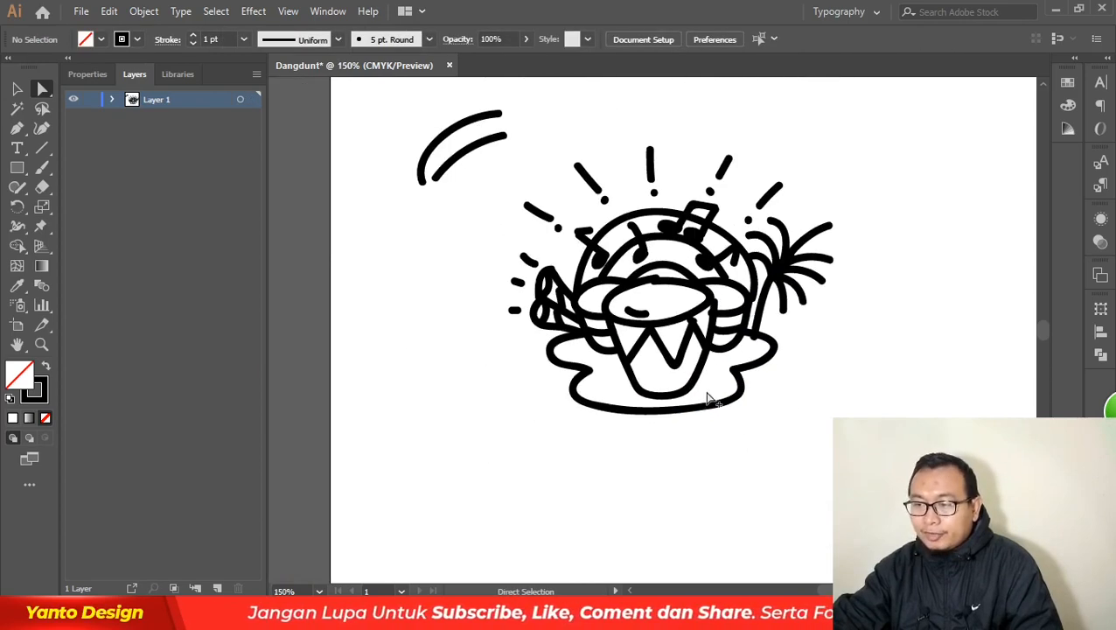
- Pull the tip of the wavy base's upper-left lobe outward and round the curve beneath it
scroll(657, 408, up, 2)
click(492, 343)
scroll(494, 336, up, 3)
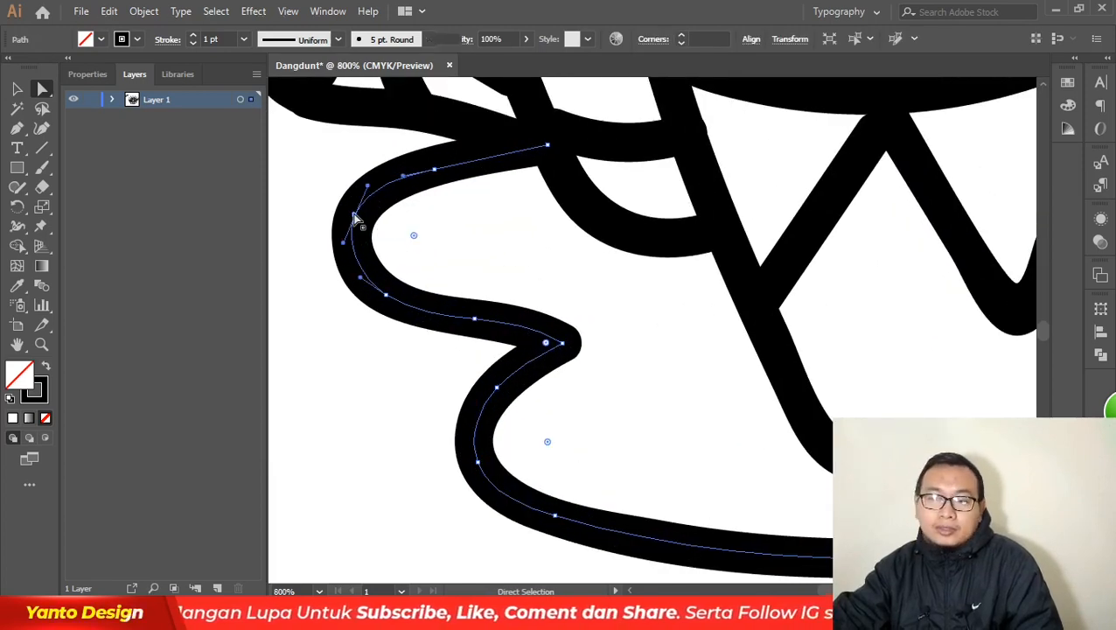
drag(356, 218, 327, 229)
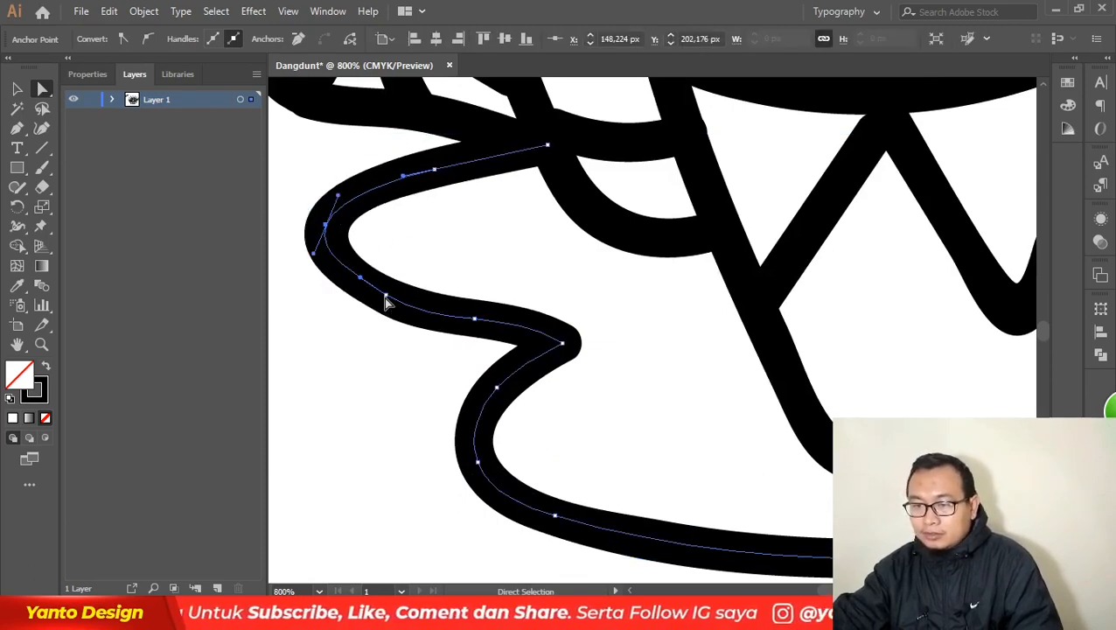
click(376, 295)
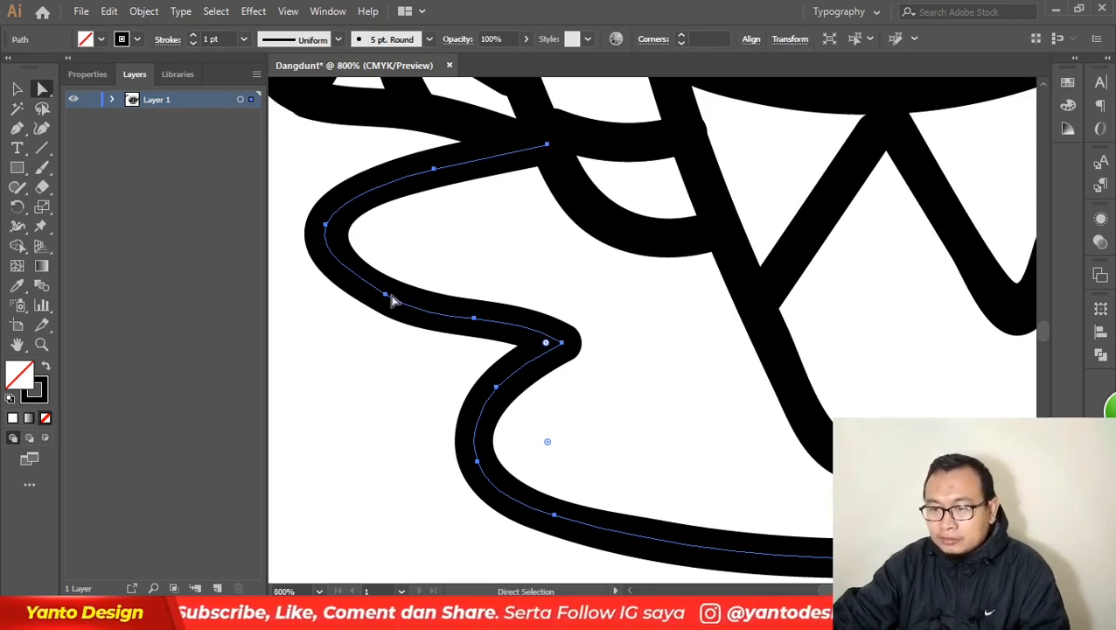
click(387, 297)
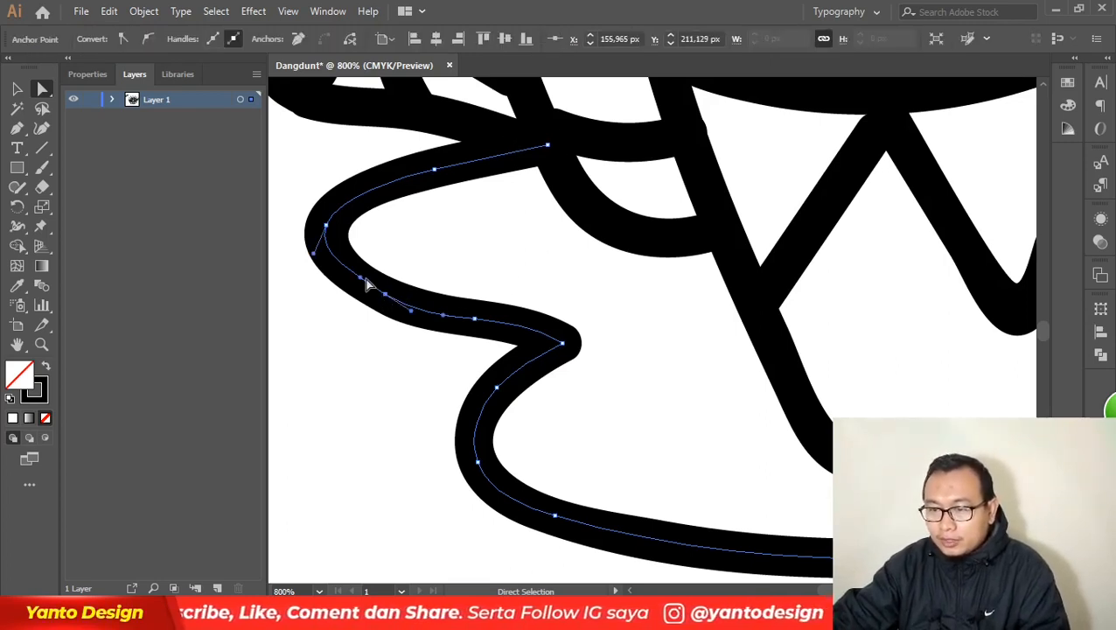
drag(361, 281, 392, 309)
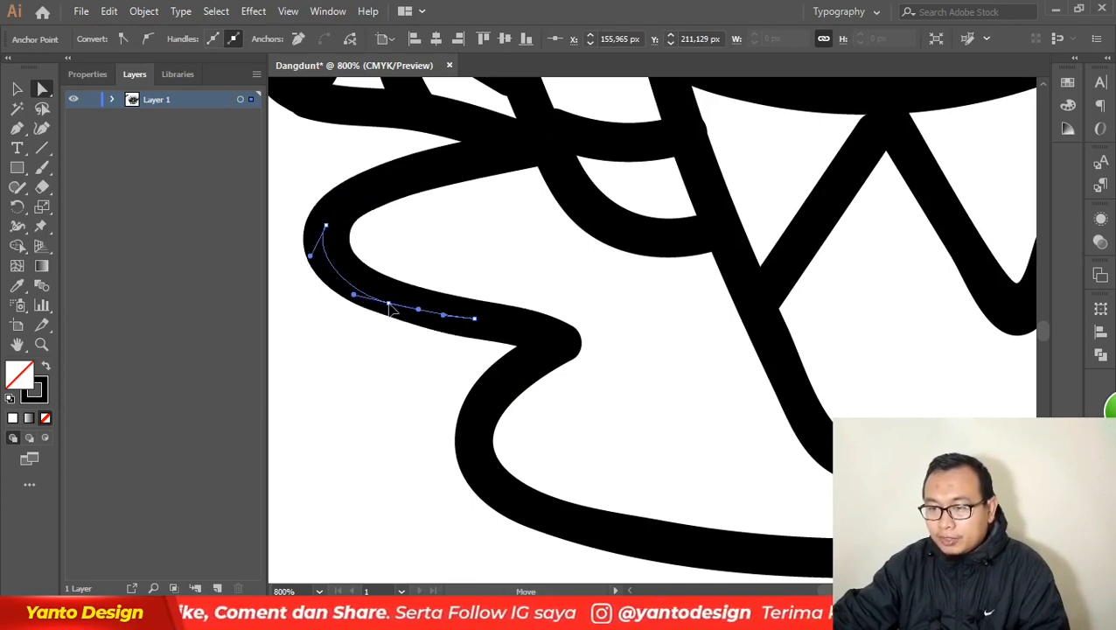
- Nudge the notch point on the wavy base's left side slightly inward and up
click(474, 321)
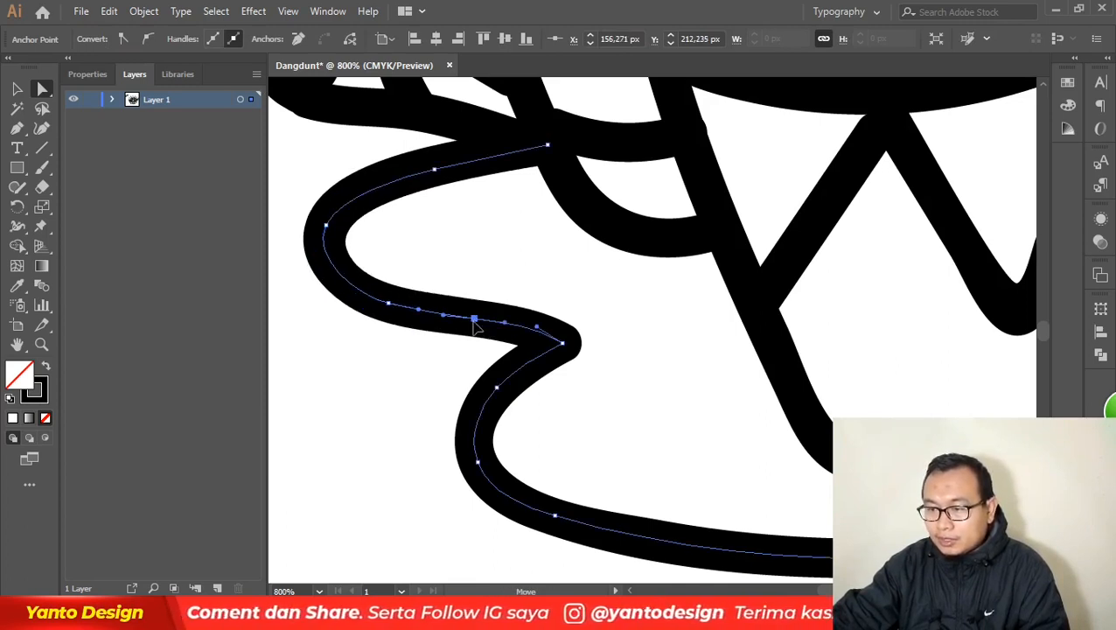
click(561, 343)
drag(561, 343, 565, 337)
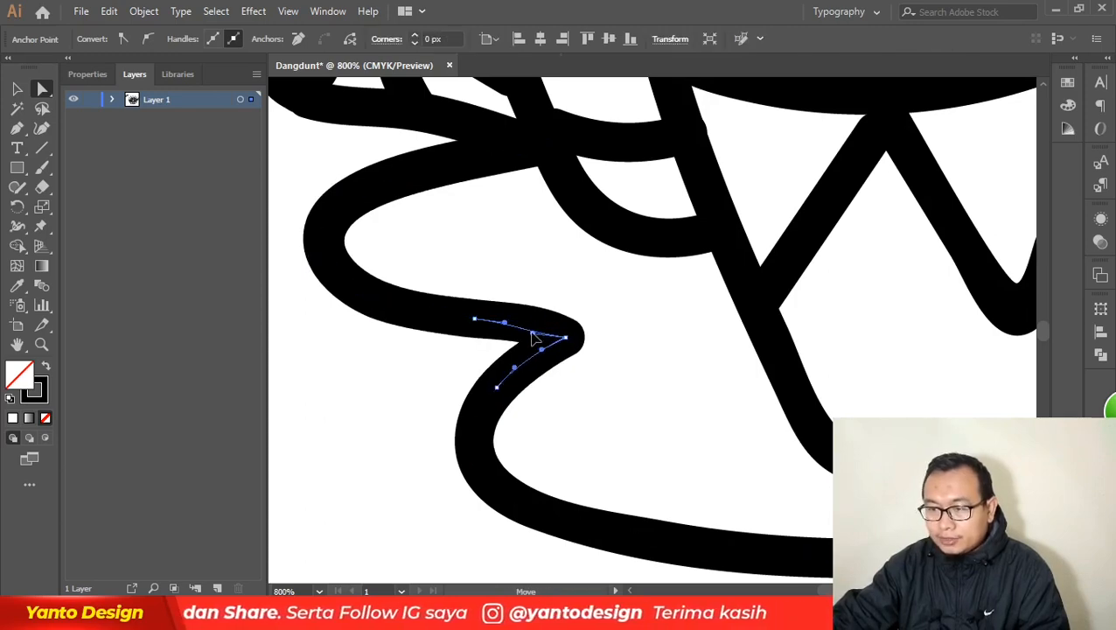
click(611, 342)
scroll(538, 327, down, 5)
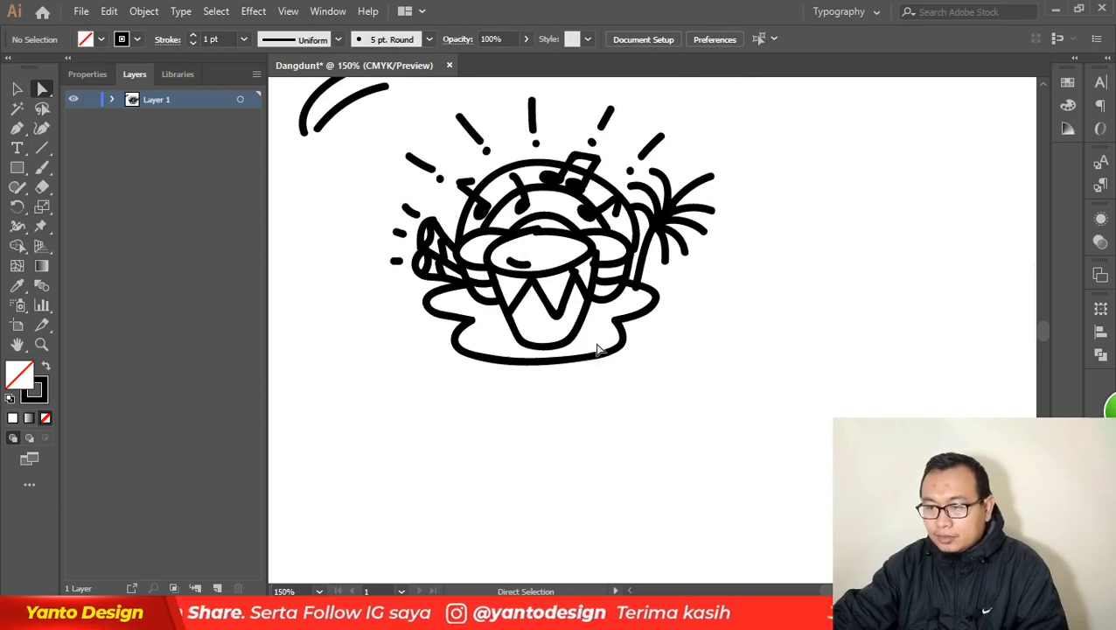
- Extend the wavy base's left notch farther toward the drum and slightly up to flatten the line above it
scroll(524, 329, up, 3)
drag(428, 296, 367, 330)
scroll(368, 330, up, 3)
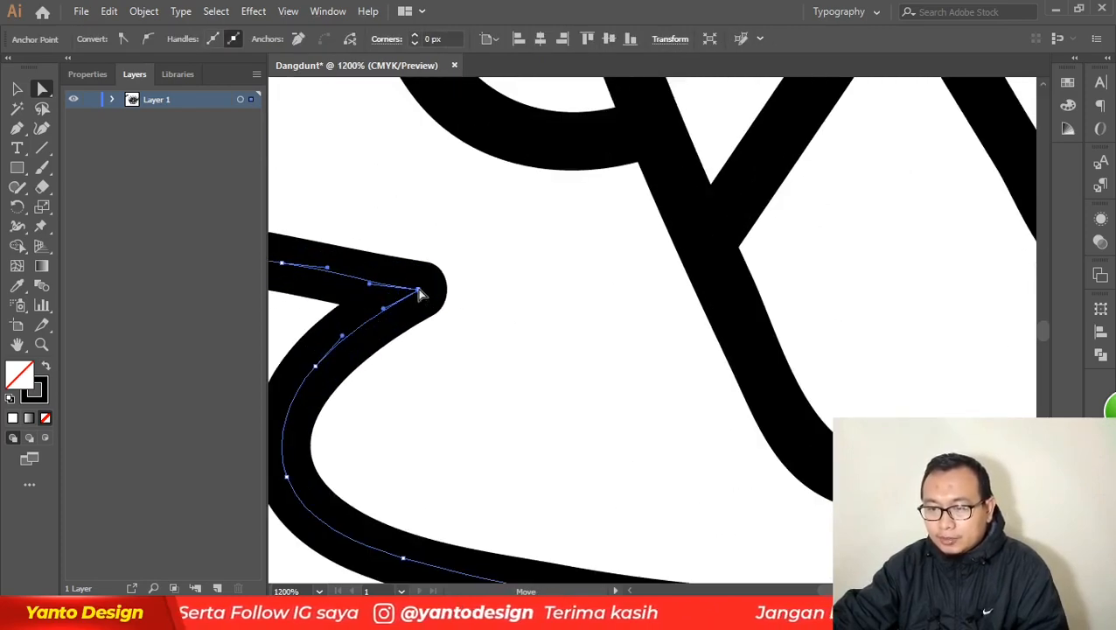
drag(420, 295, 463, 286)
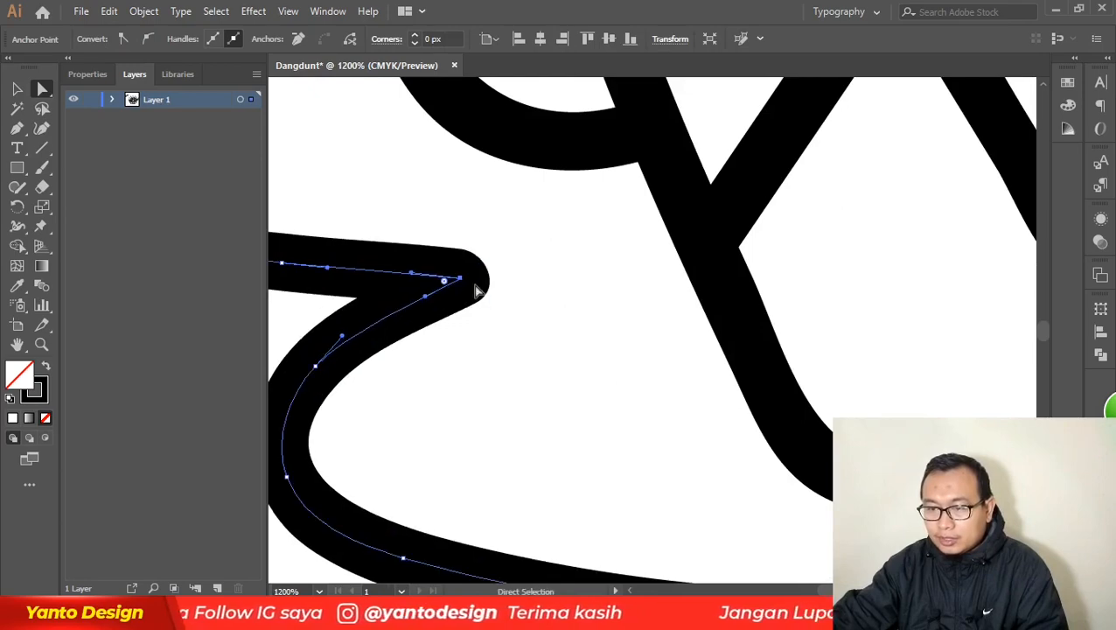
scroll(490, 297, down, 5)
click(668, 376)
scroll(662, 366, up, 2)
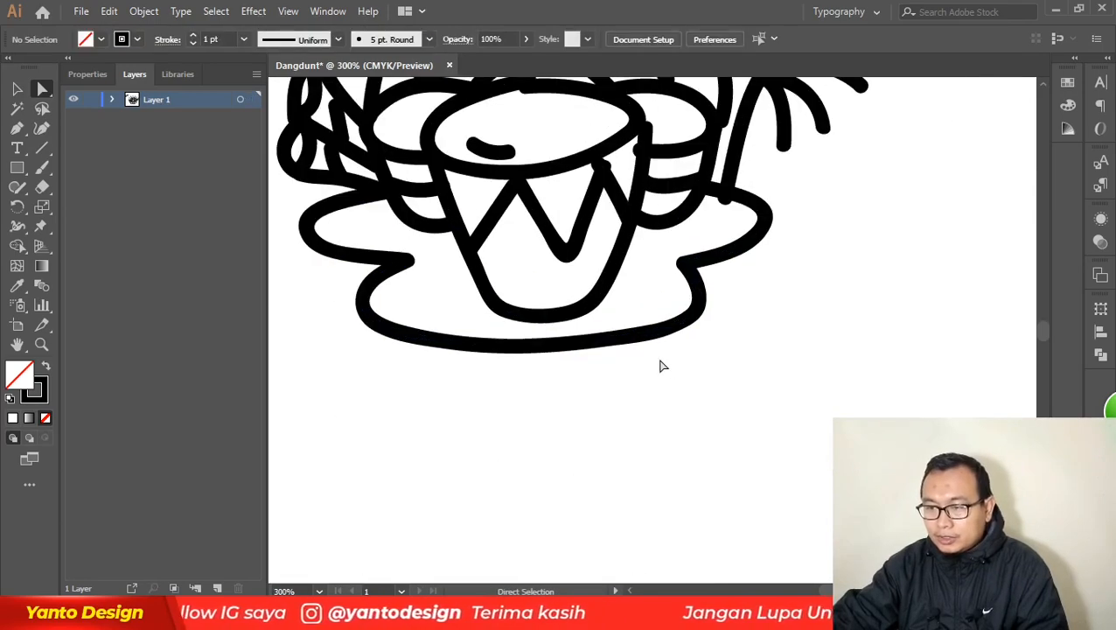
- Move the left end of the right side drum's rim line inward so it tucks into the main drum's side line
scroll(616, 317, up, 2)
scroll(782, 252, up, 3)
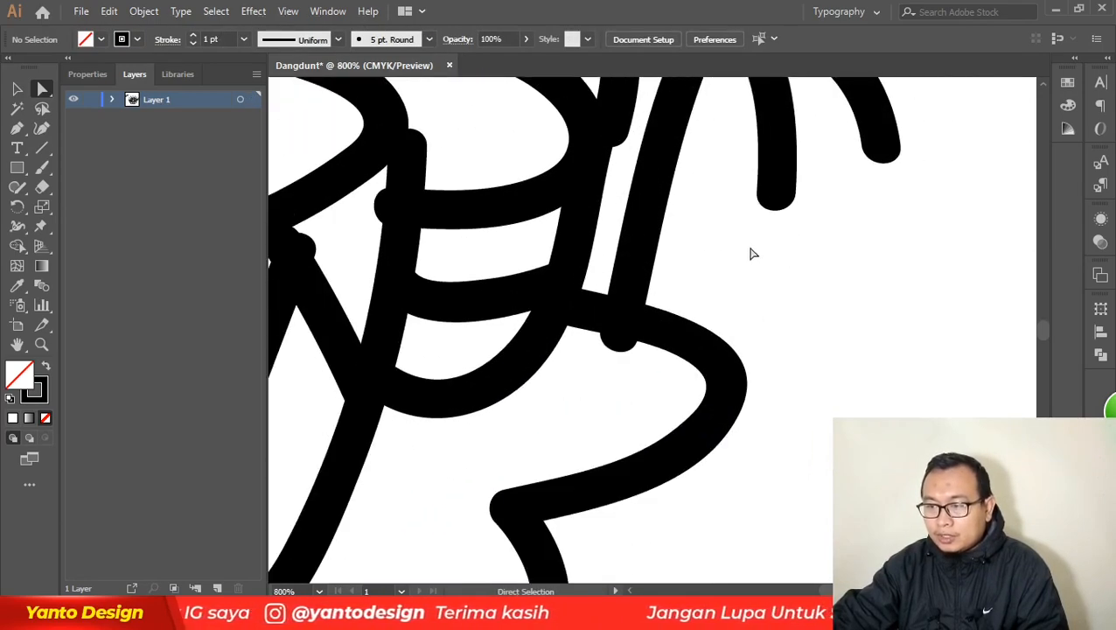
click(438, 219)
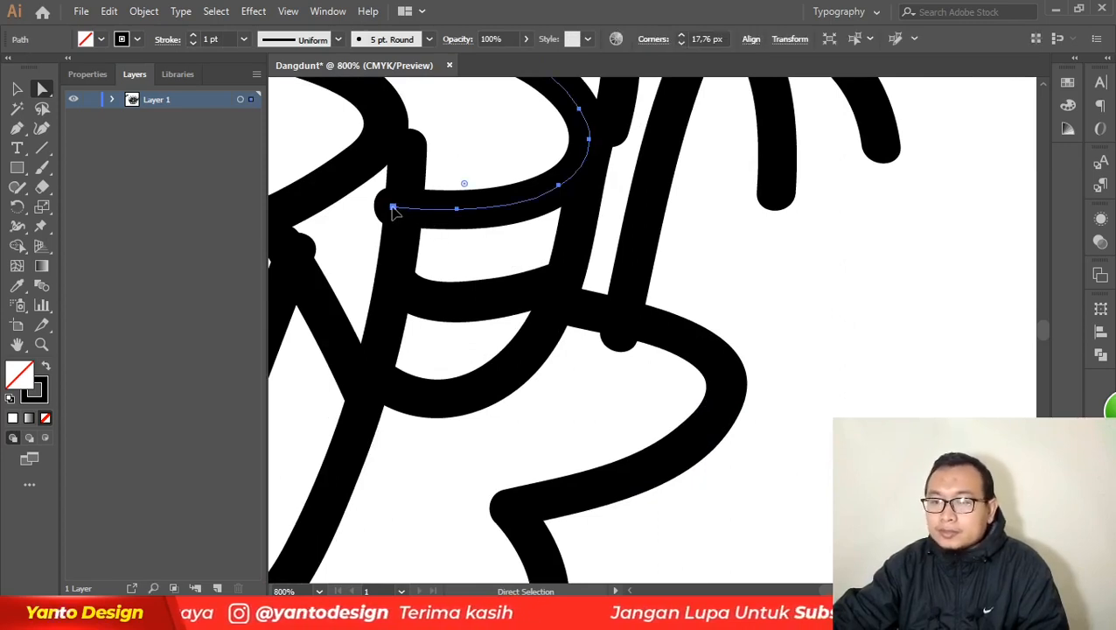
click(399, 212)
drag(404, 213, 403, 209)
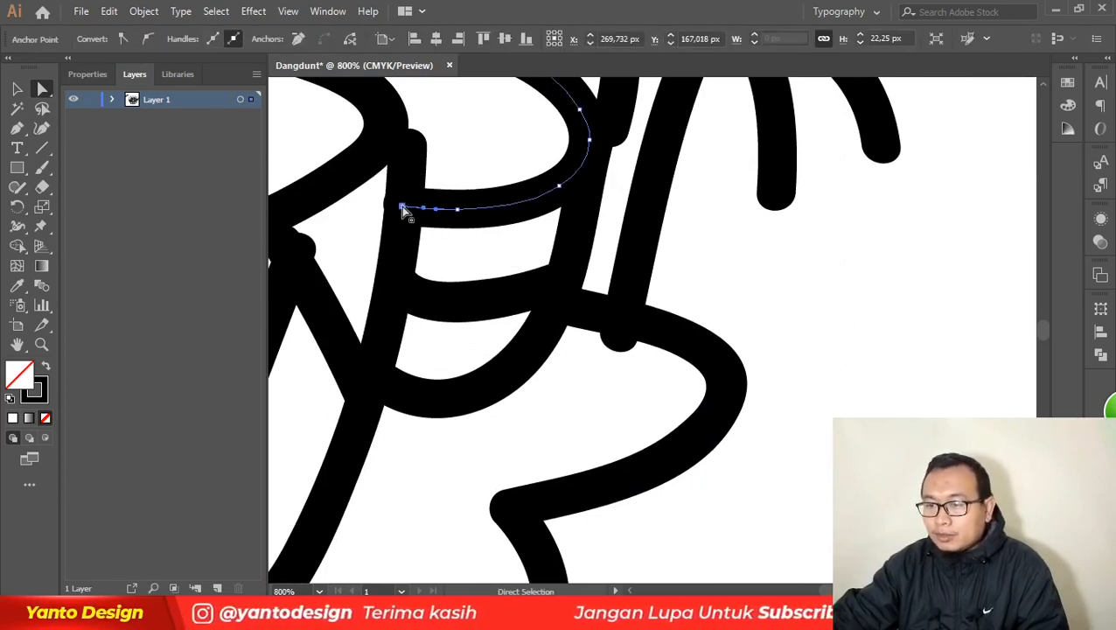
- Move the upper end of the main drum's right side line up and inward to meet the drumhead's right edge
click(410, 149)
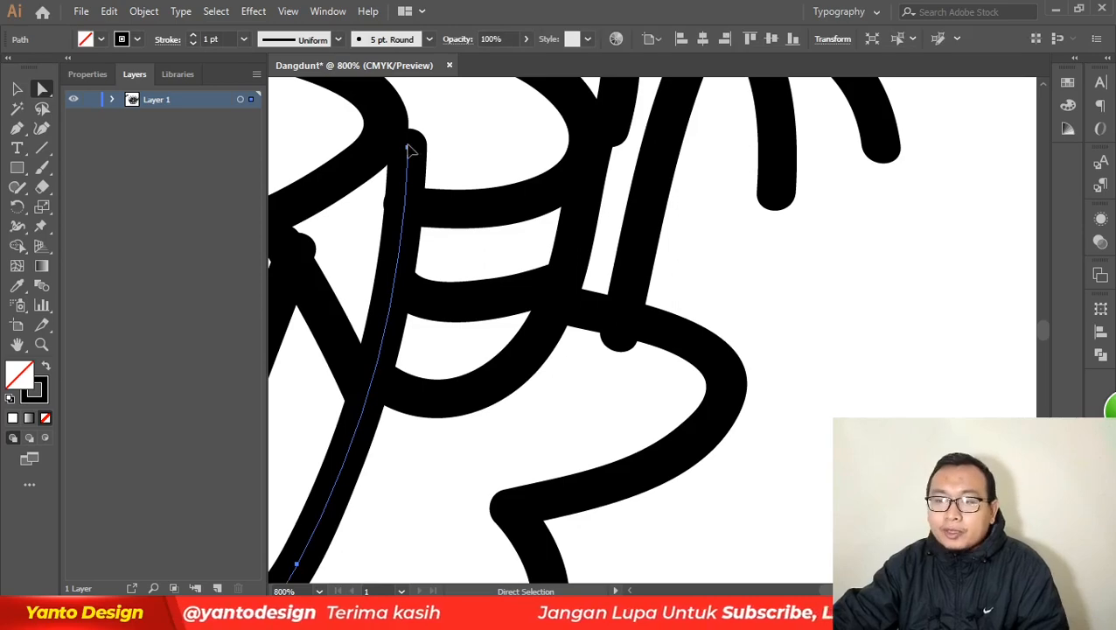
drag(410, 150, 391, 128)
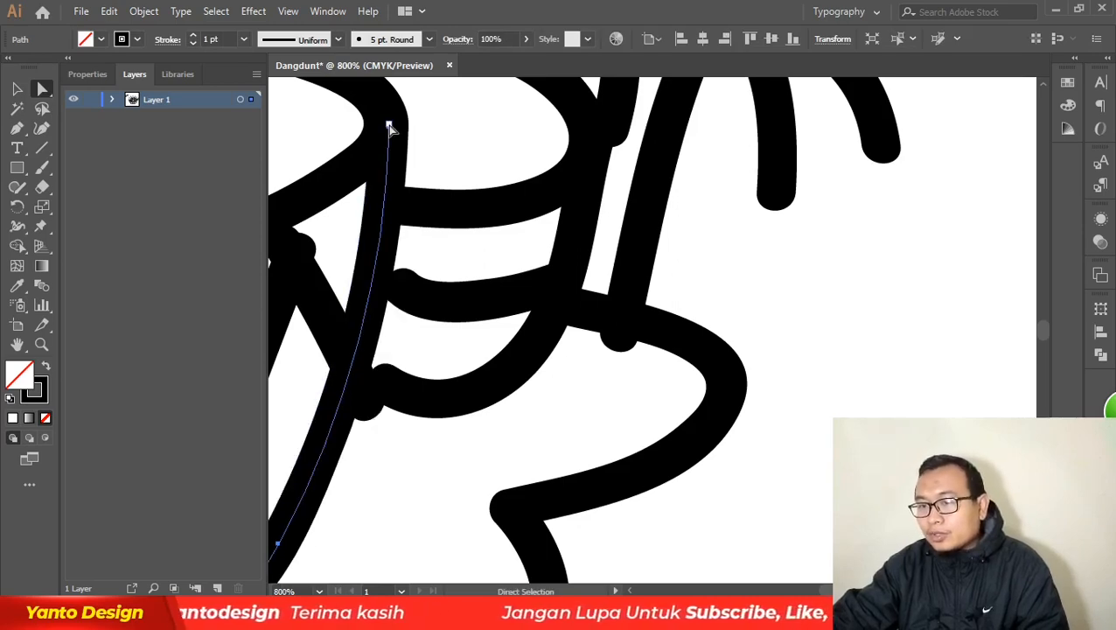
click(431, 136)
- Shorten the zigzag's last stroke by moving its lower end up onto the main drum's right side
click(366, 409)
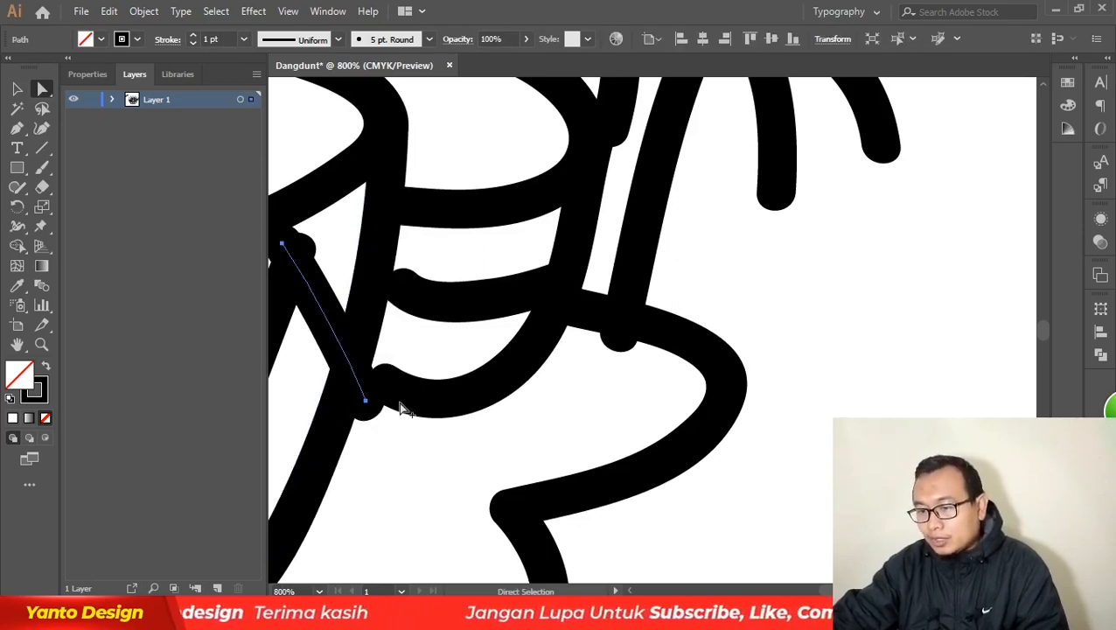
scroll(367, 393, down, 3)
scroll(363, 389, up, 4)
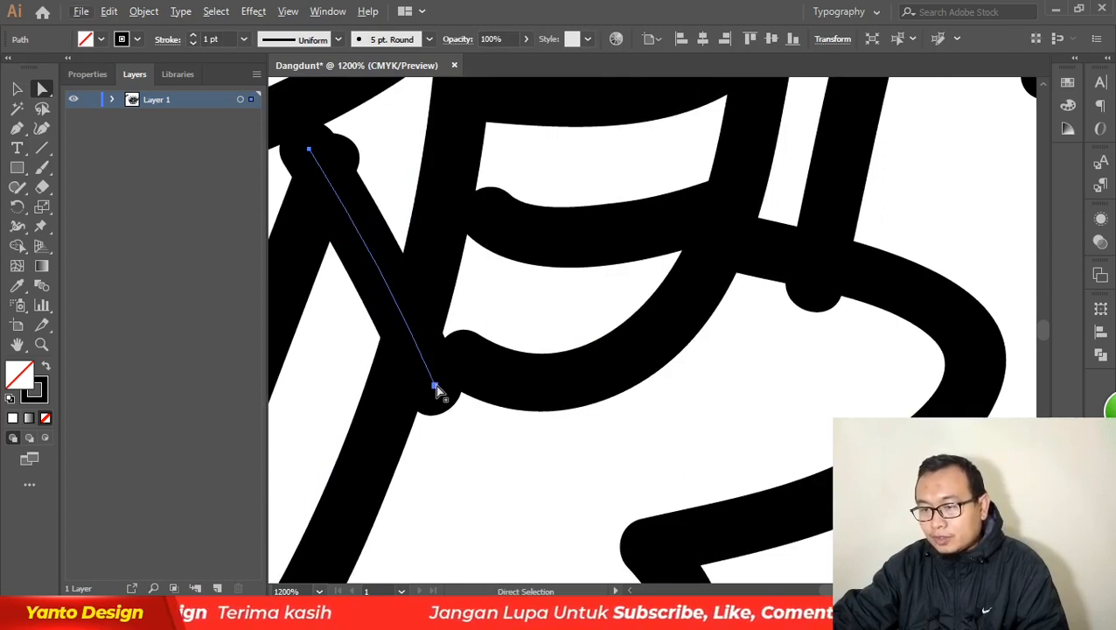
mouse_move(437, 391)
mouse_down()
mouse_move(411, 341)
mouse_move(436, 348)
mouse_move(421, 332)
mouse_move(442, 358)
mouse_up()
- Extend the left ends of the right side drum's bottom curve and middle band to the main drum's side line
click(461, 366)
scroll(442, 359, down, 4)
scroll(606, 426, up, 3)
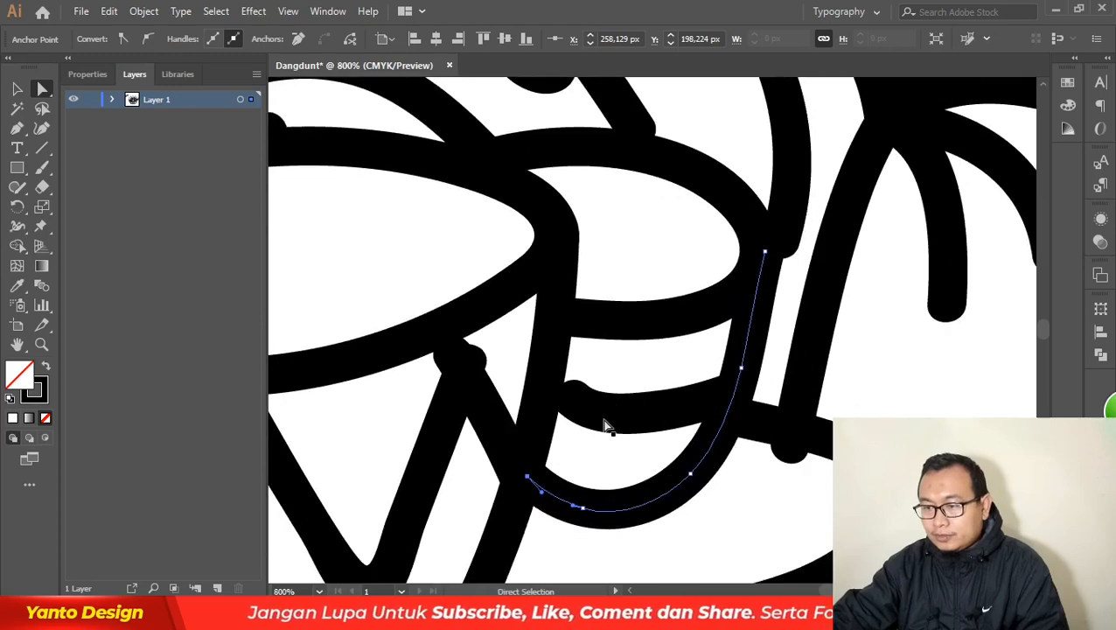
drag(574, 400, 545, 385)
click(757, 384)
- Align the zigzag's right peak by moving the V stroke's upper end onto the adjoining stroke and adjusting its direction handle
scroll(676, 391, down, 2)
scroll(459, 346, up, 2)
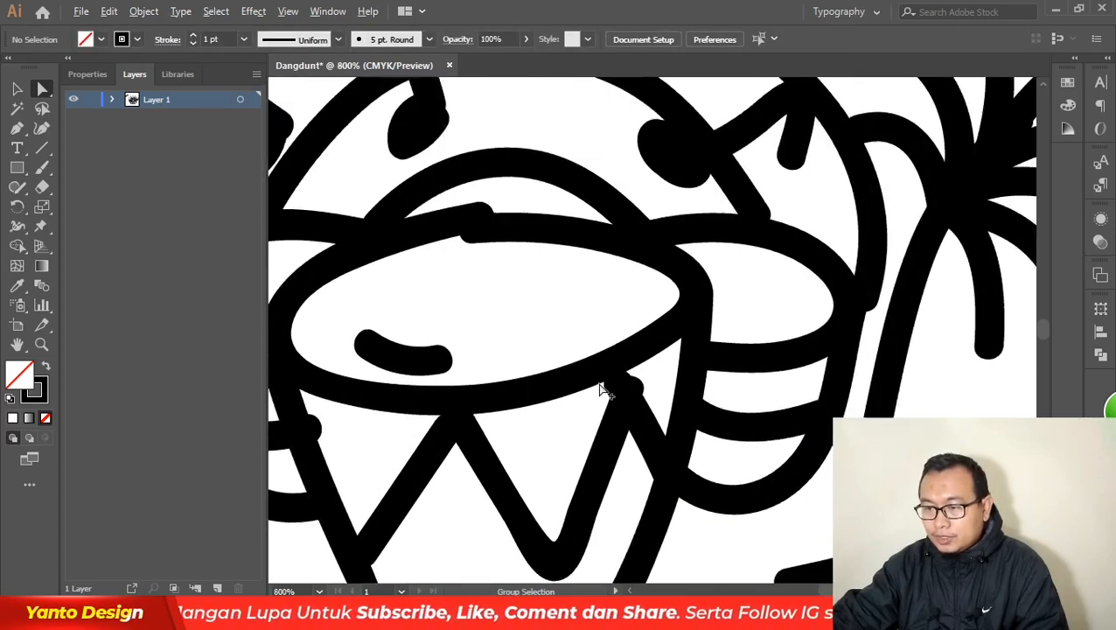
click(656, 392)
click(627, 457)
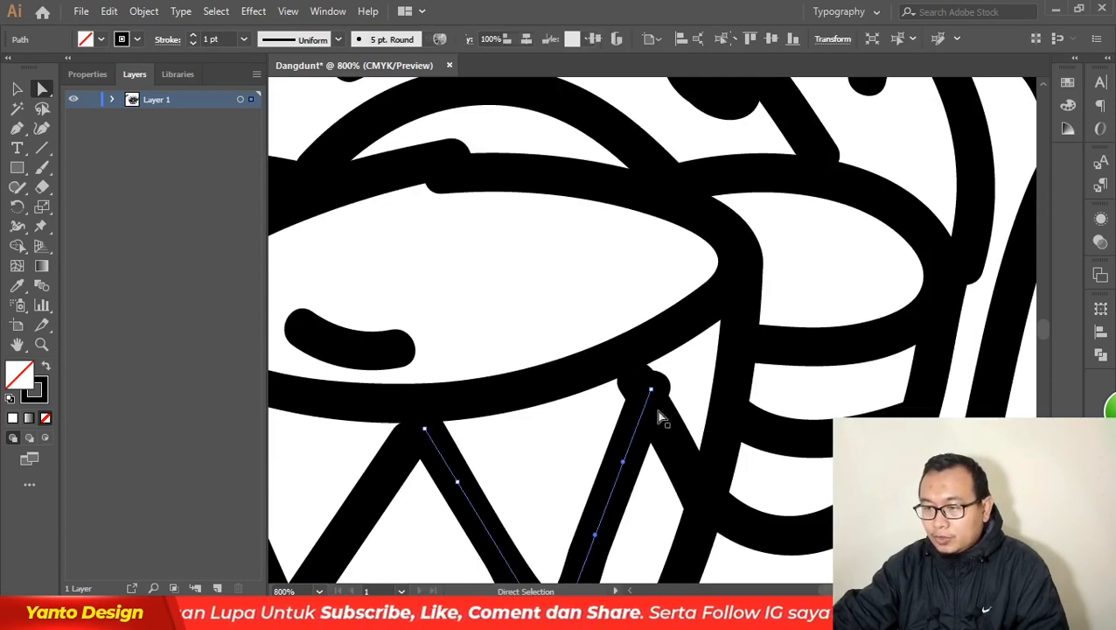
click(645, 390)
drag(648, 388, 634, 381)
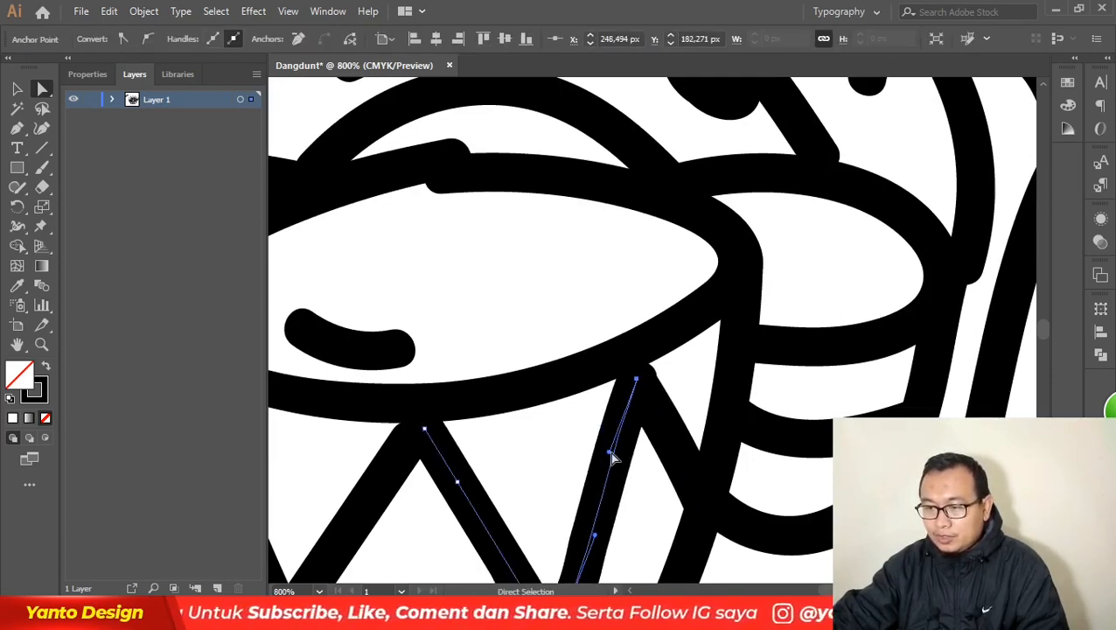
drag(610, 452, 615, 456)
scroll(697, 387, down, 4)
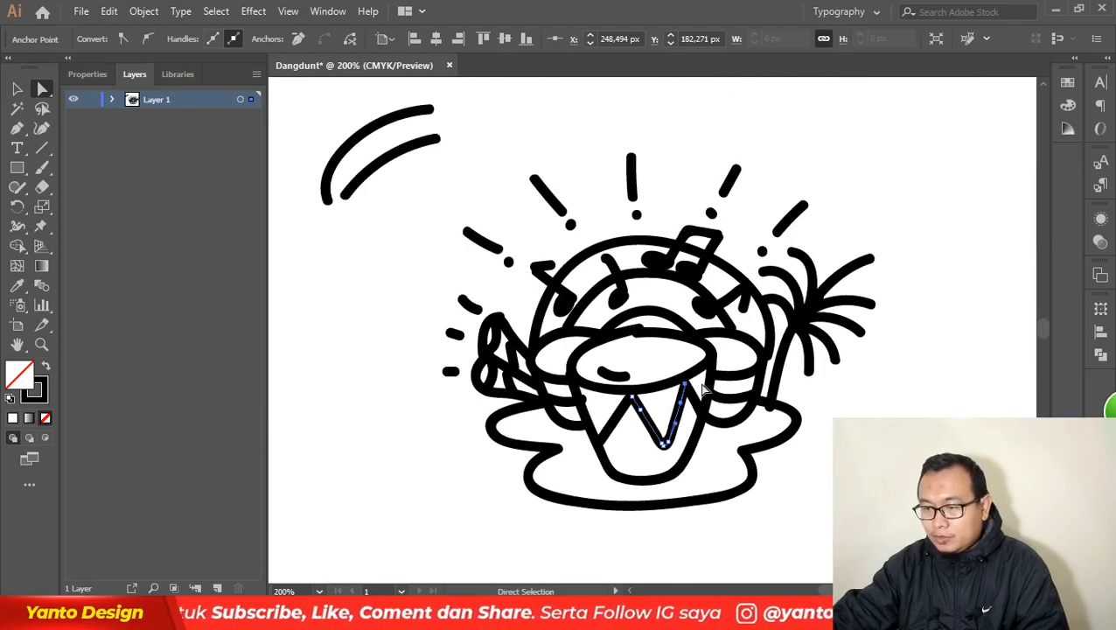
- Move both ends of the left side drum's middle band leftward so they sit within the adjoining side lines
scroll(637, 418, up, 3)
click(423, 371)
scroll(423, 372, up, 3)
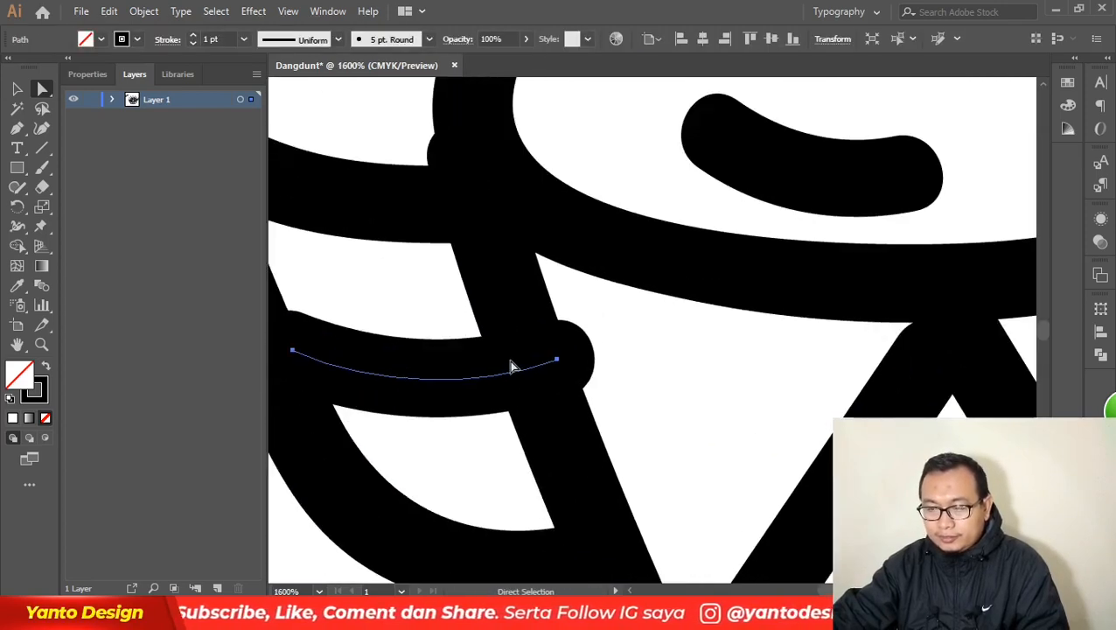
click(557, 362)
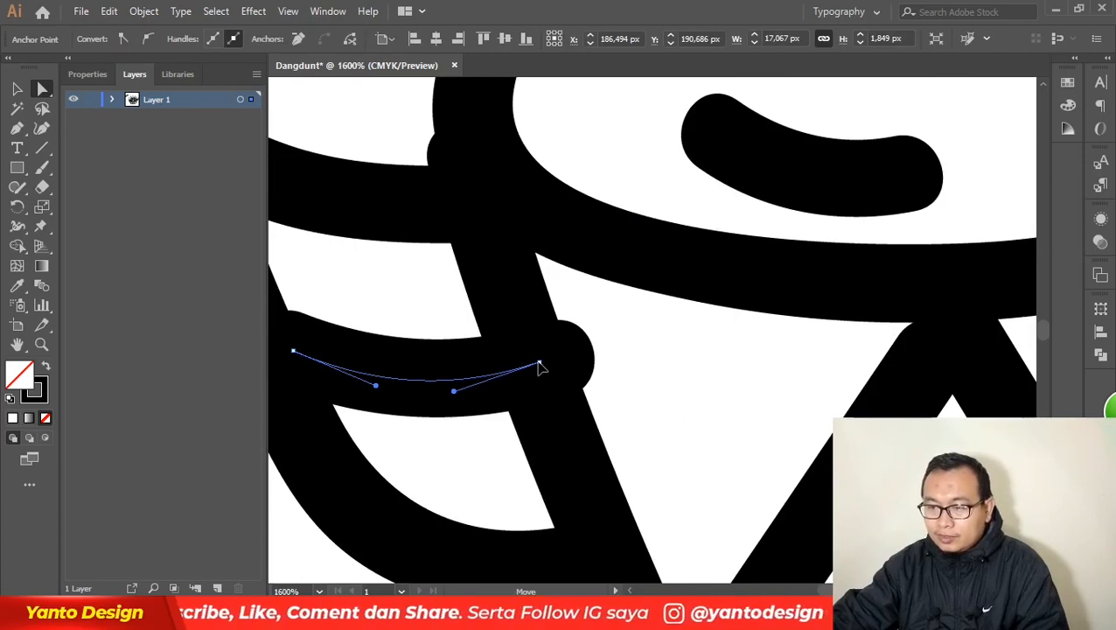
scroll(559, 365, down, 4)
scroll(584, 354, up, 2)
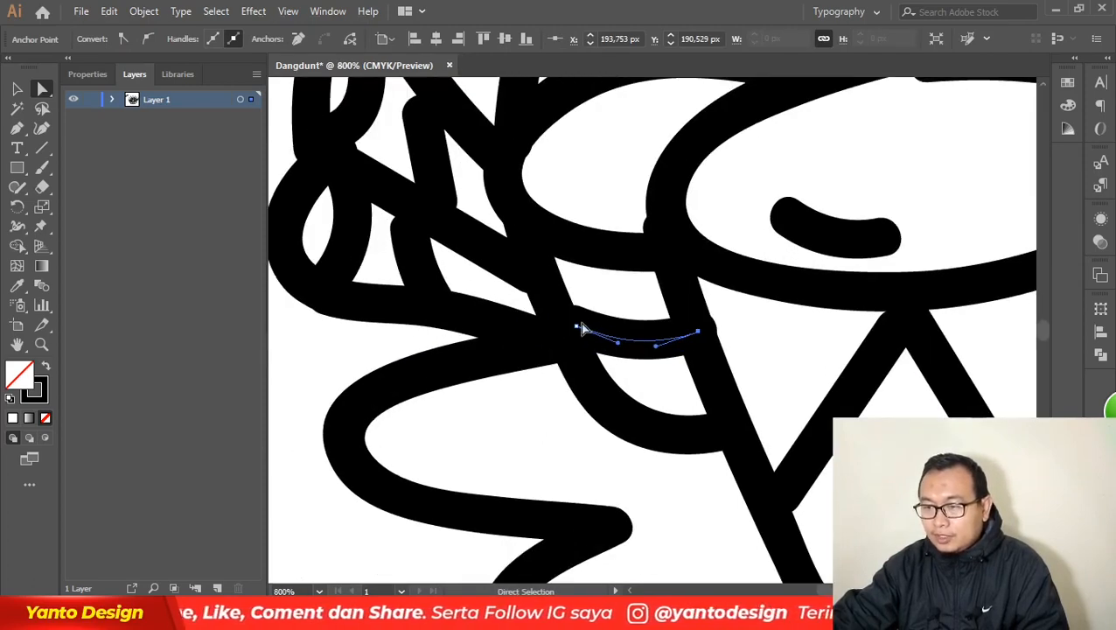
drag(577, 331, 557, 327)
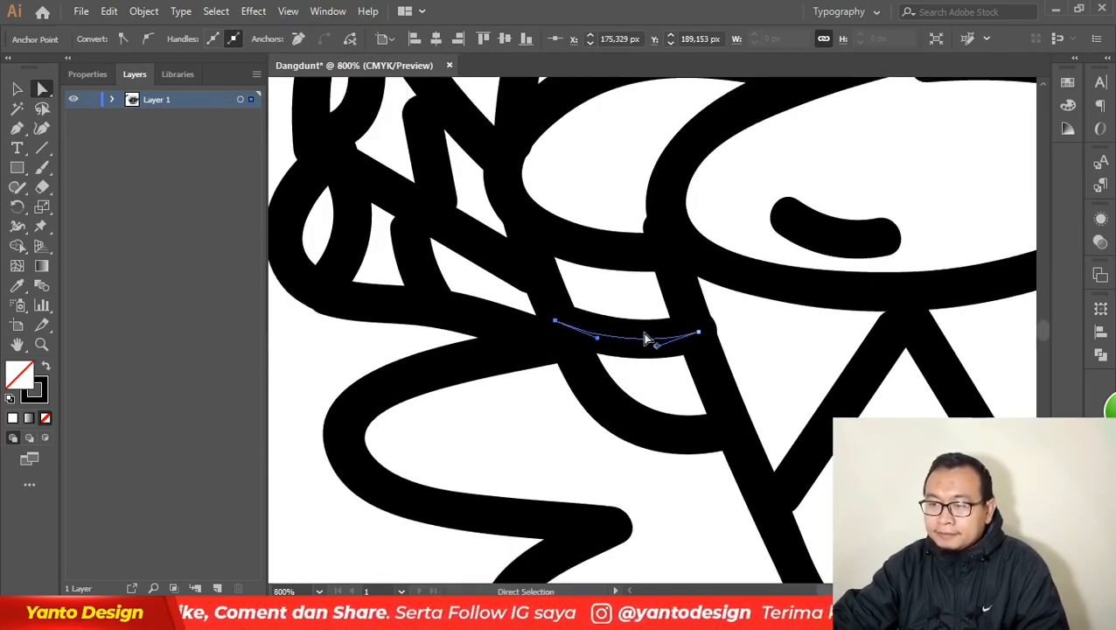
- Close the gap at the top of the drumhead by moving the overlapping end point onto the other end
scroll(714, 279, down, 3)
scroll(658, 239, up, 2)
click(701, 226)
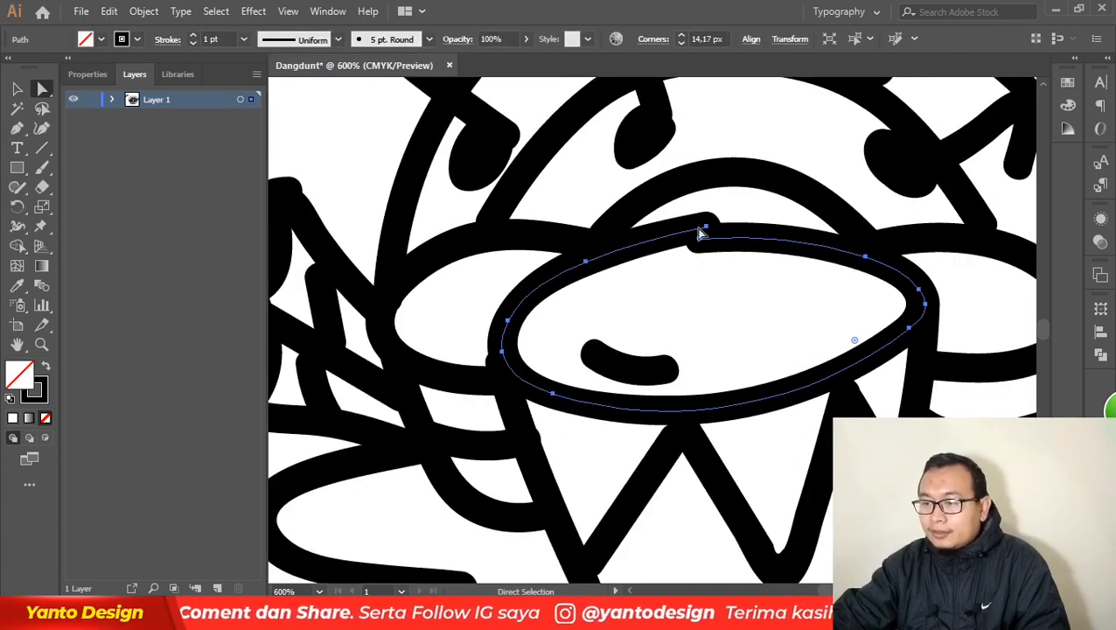
drag(706, 226, 699, 238)
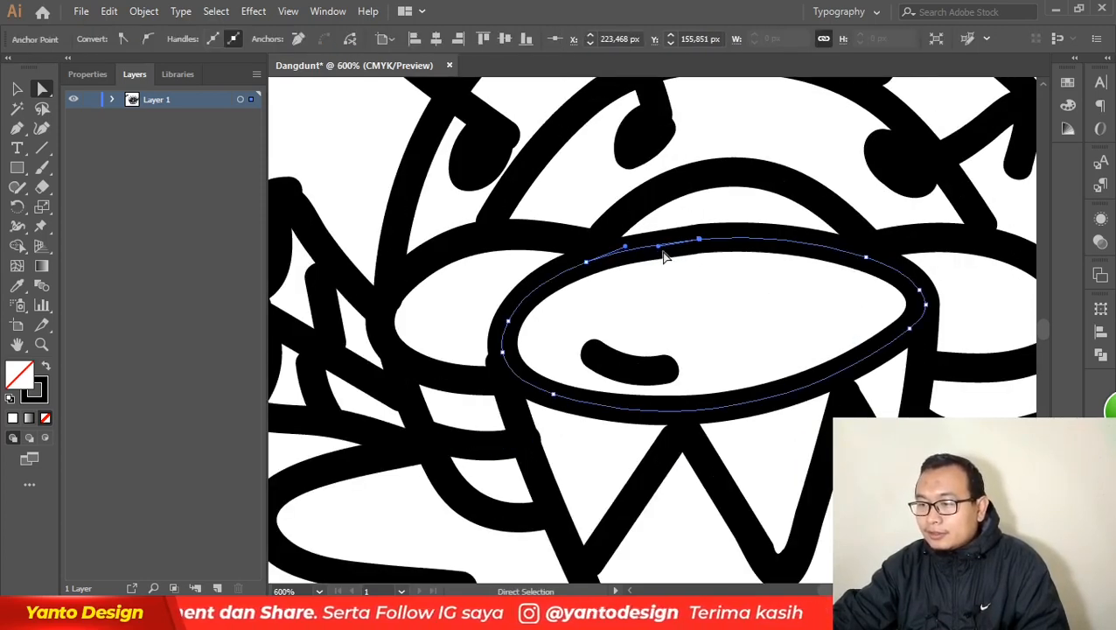
scroll(690, 235, down, 3)
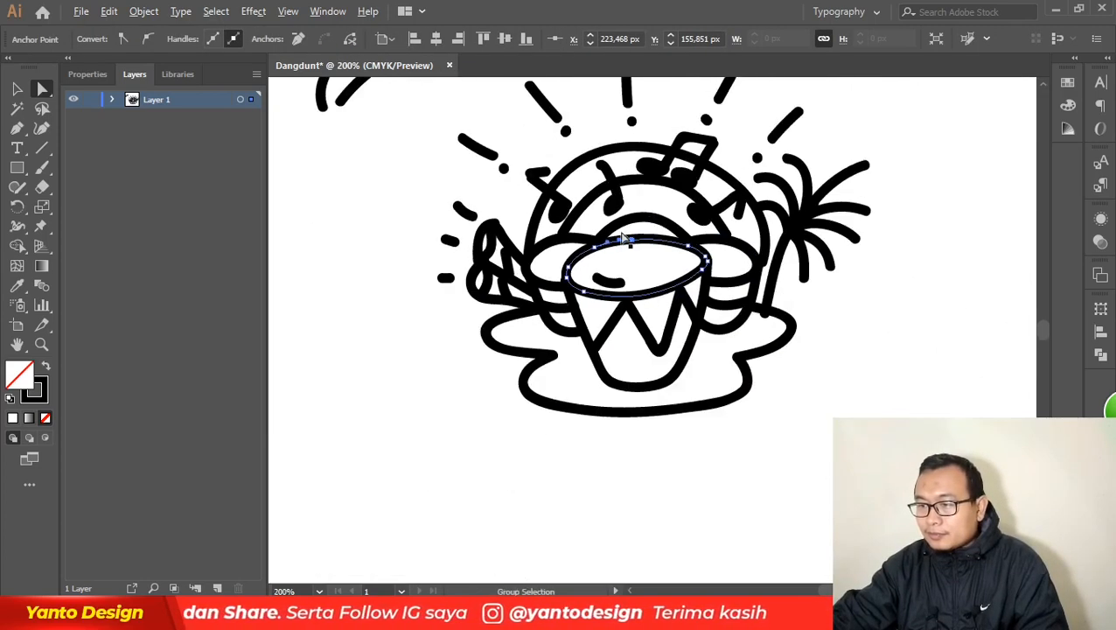
- Round the drumhead's lower-right curve by adjusting its anchor point and direction handle
scroll(739, 221, up, 2)
scroll(691, 339, up, 1)
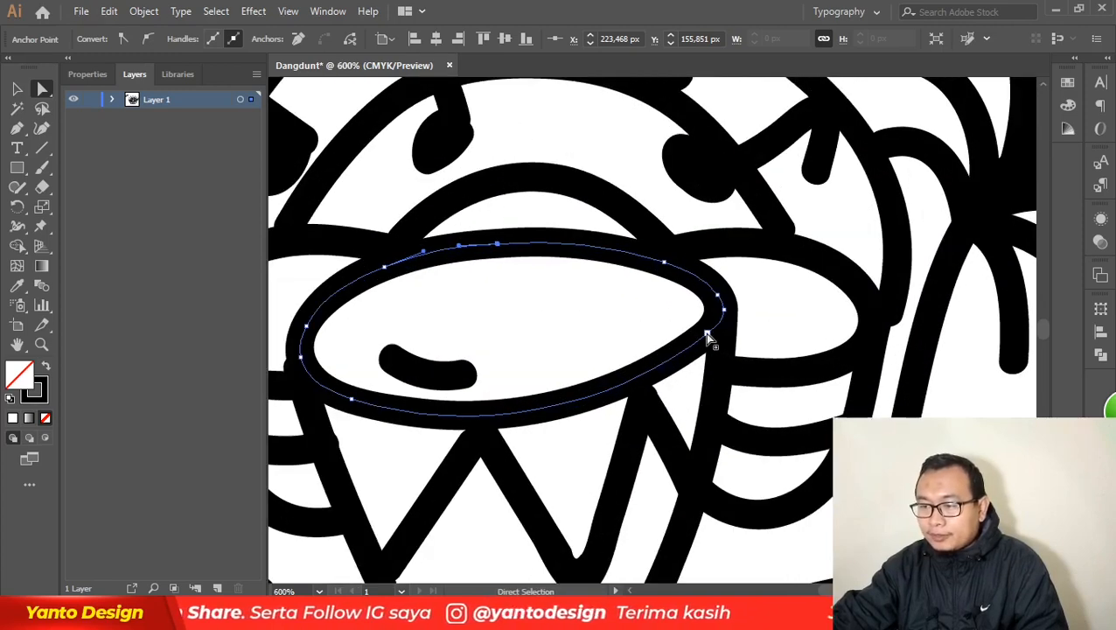
drag(709, 337, 660, 444)
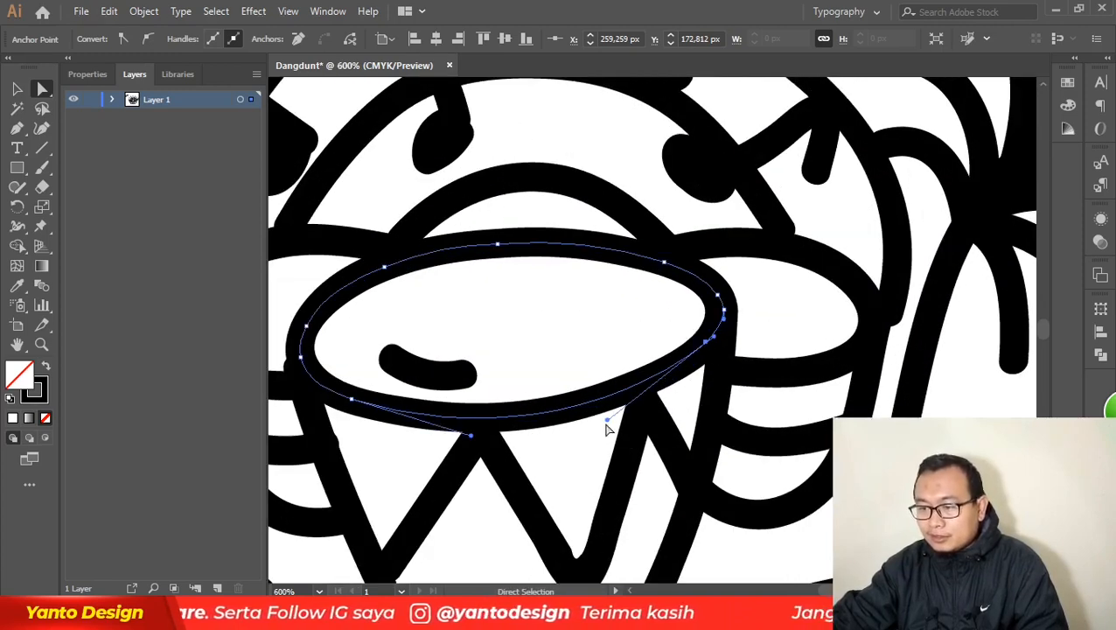
drag(606, 419, 634, 418)
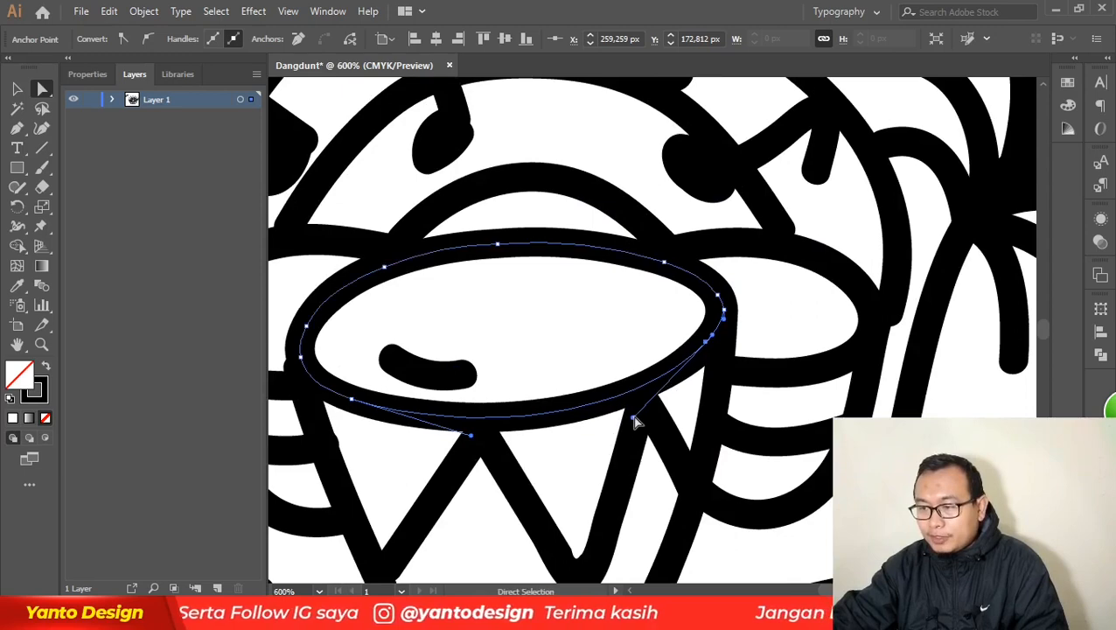
scroll(710, 321, down, 4)
- Rotate the drumhead ellipse slightly clockwise
scroll(812, 336, up, 3)
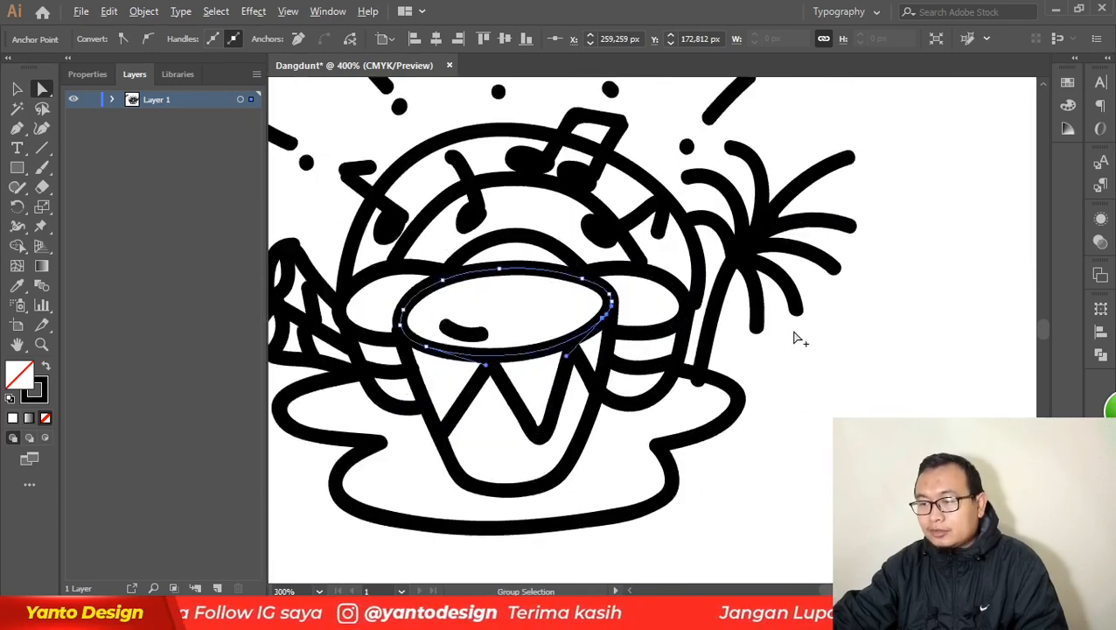
scroll(480, 361, down, 3)
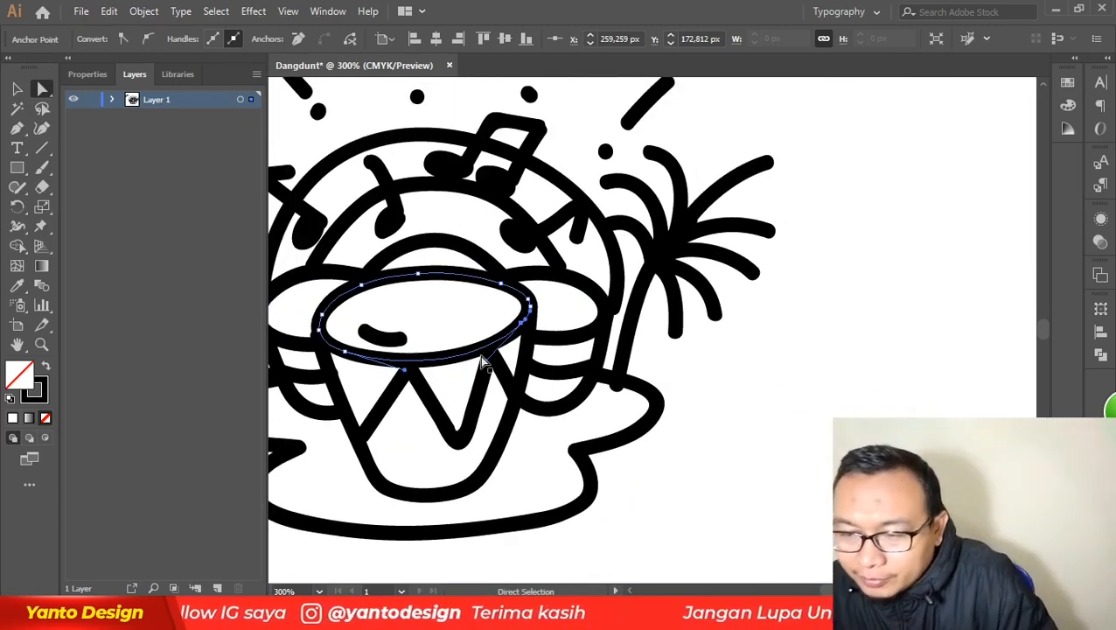
scroll(481, 363, up, 3)
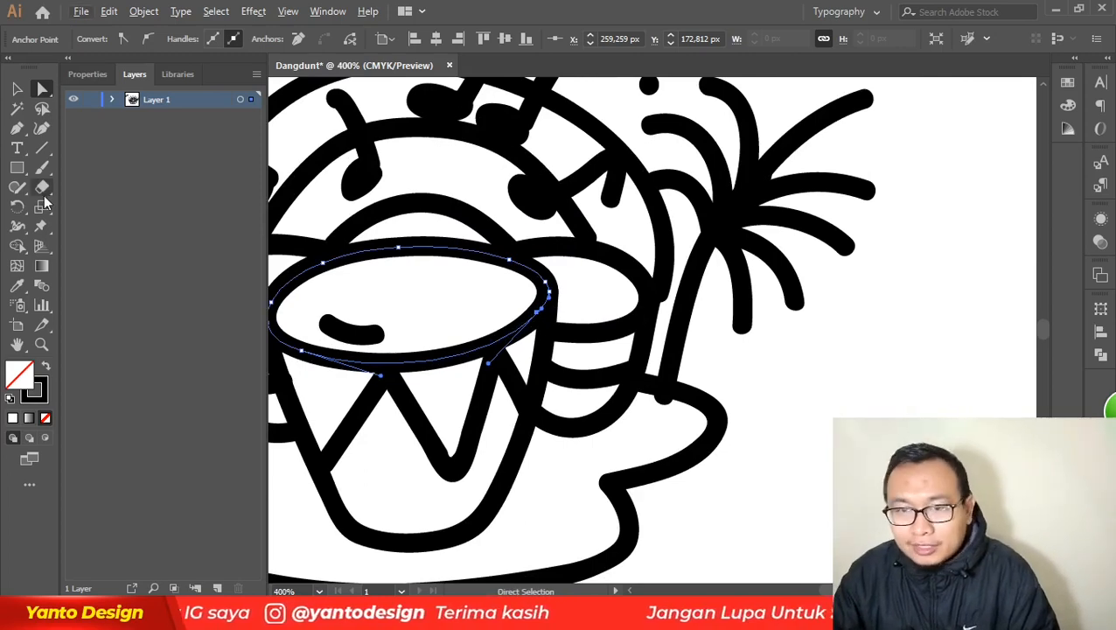
click(16, 90)
scroll(561, 291, down, 3)
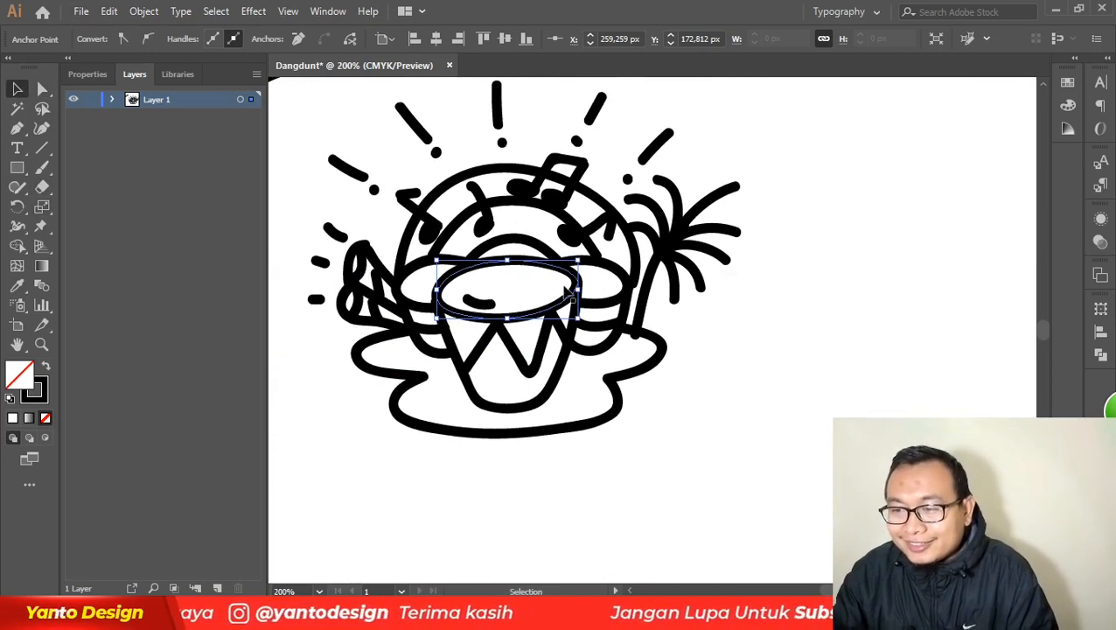
scroll(603, 286, up, 2)
drag(595, 247, 599, 254)
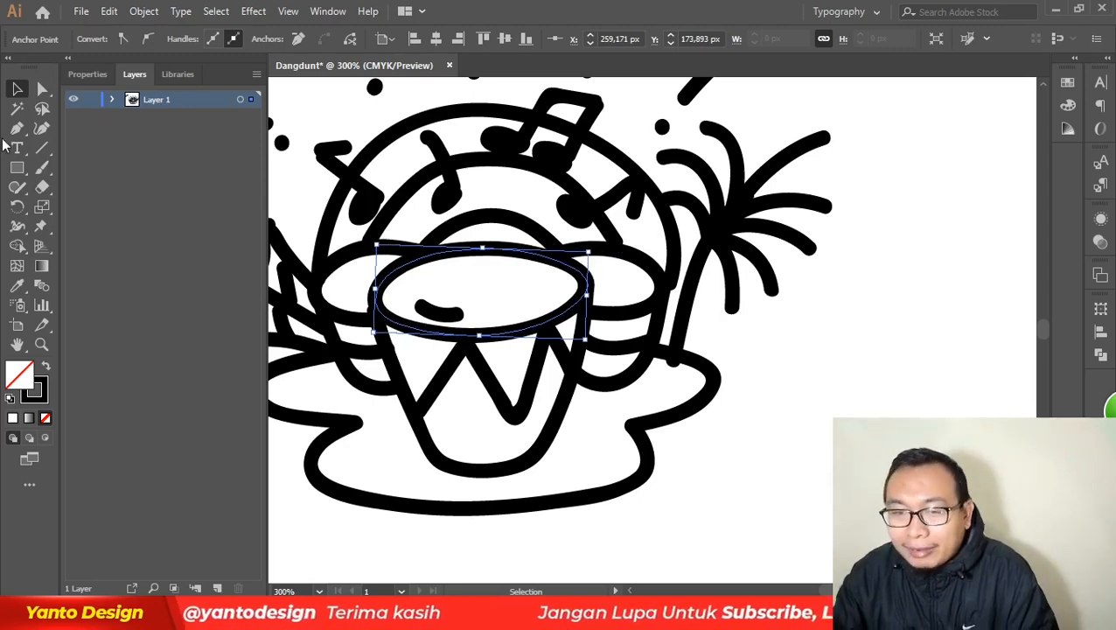
- Nudge the drumhead's lower-right anchor point slightly outward and down to smooth its edge
click(38, 95)
scroll(612, 383, up, 2)
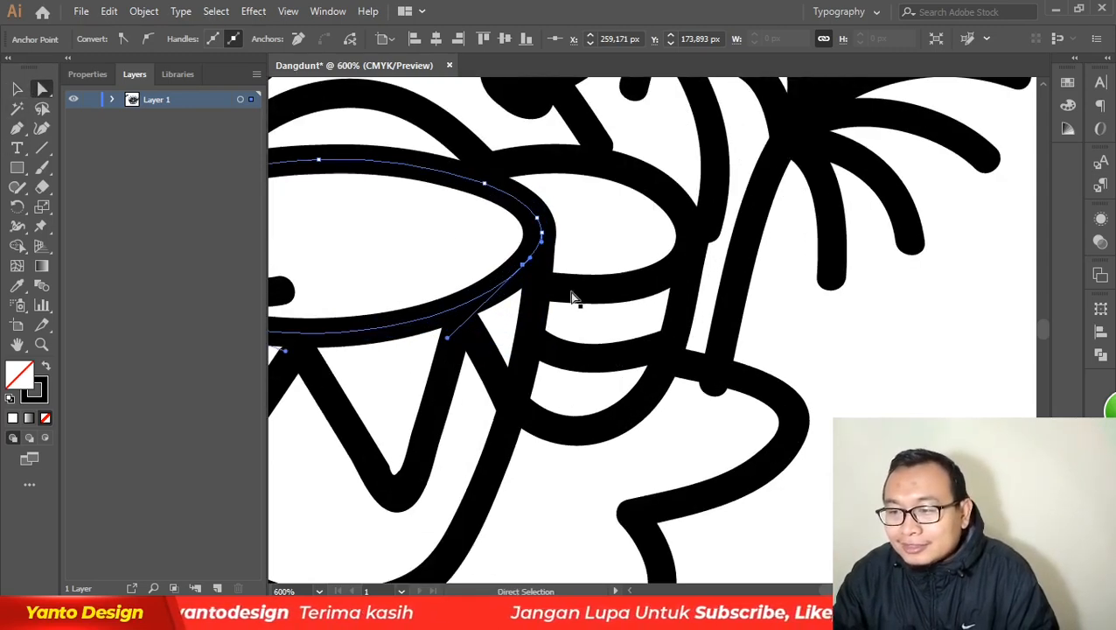
click(861, 319)
click(526, 267)
click(537, 224)
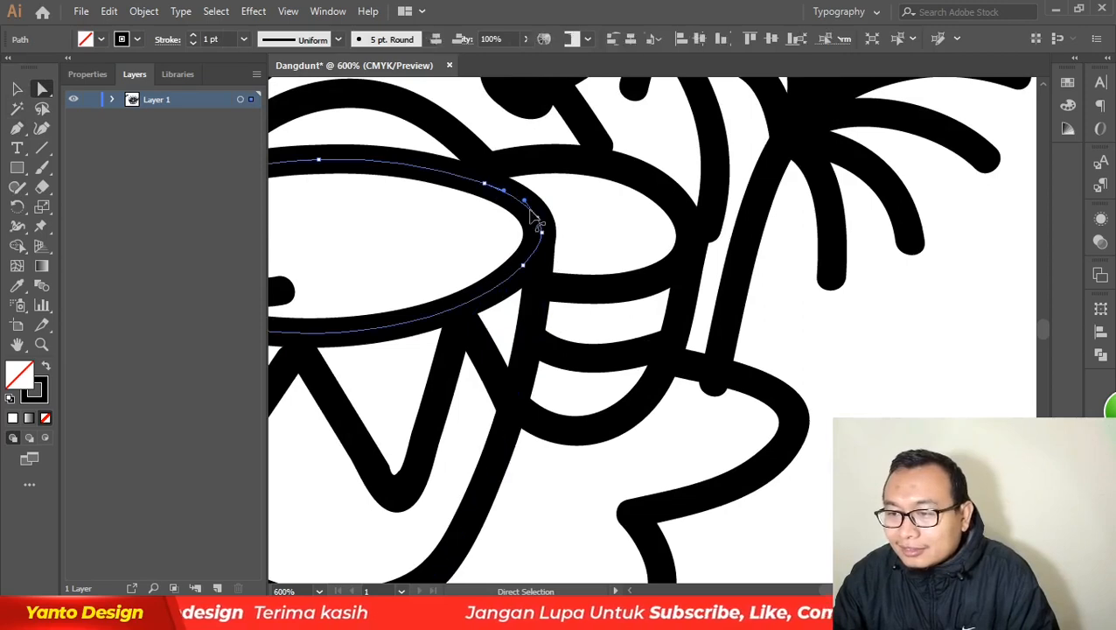
click(524, 267)
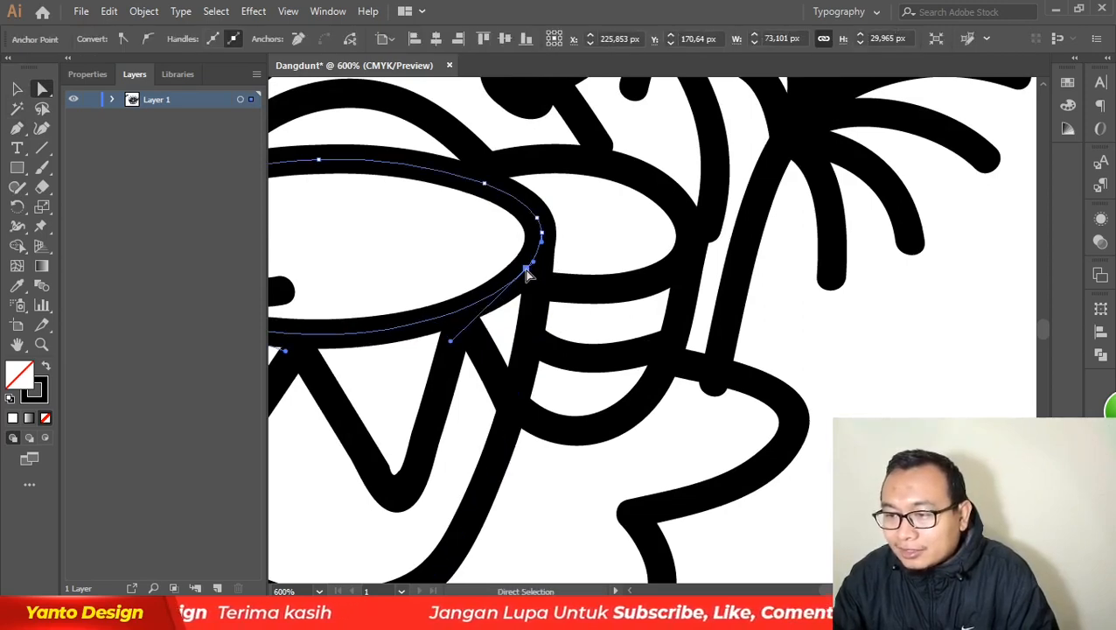
click(881, 312)
- Move the outer sound arch's right end inward and down so it merges with the right side drum's edge
scroll(734, 315, down, 4)
scroll(753, 239, up, 4)
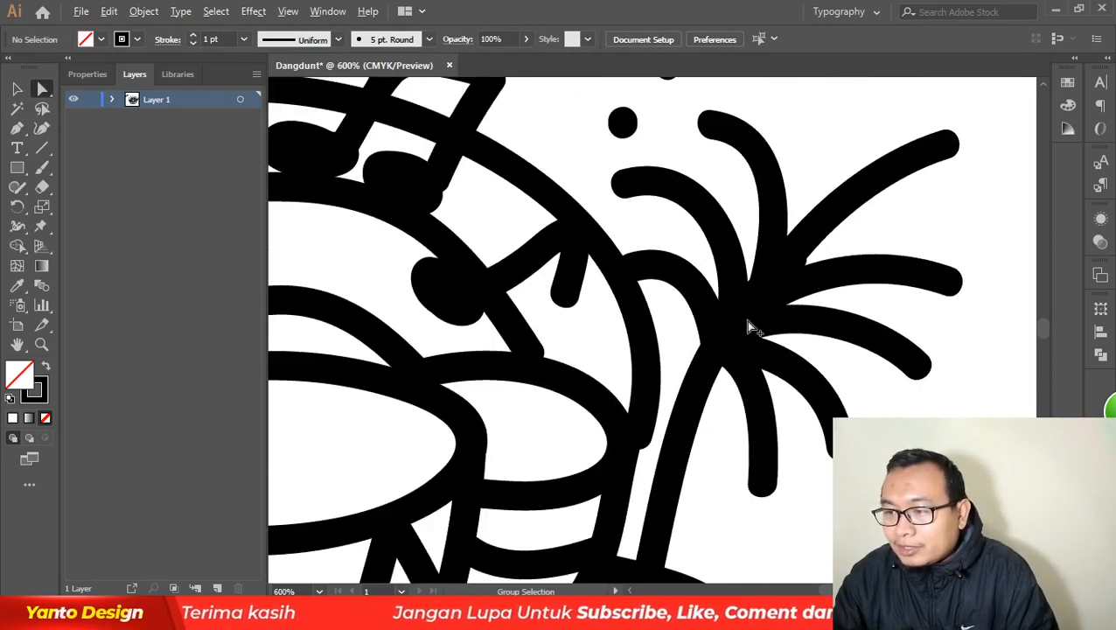
click(644, 385)
scroll(643, 376, down, 2)
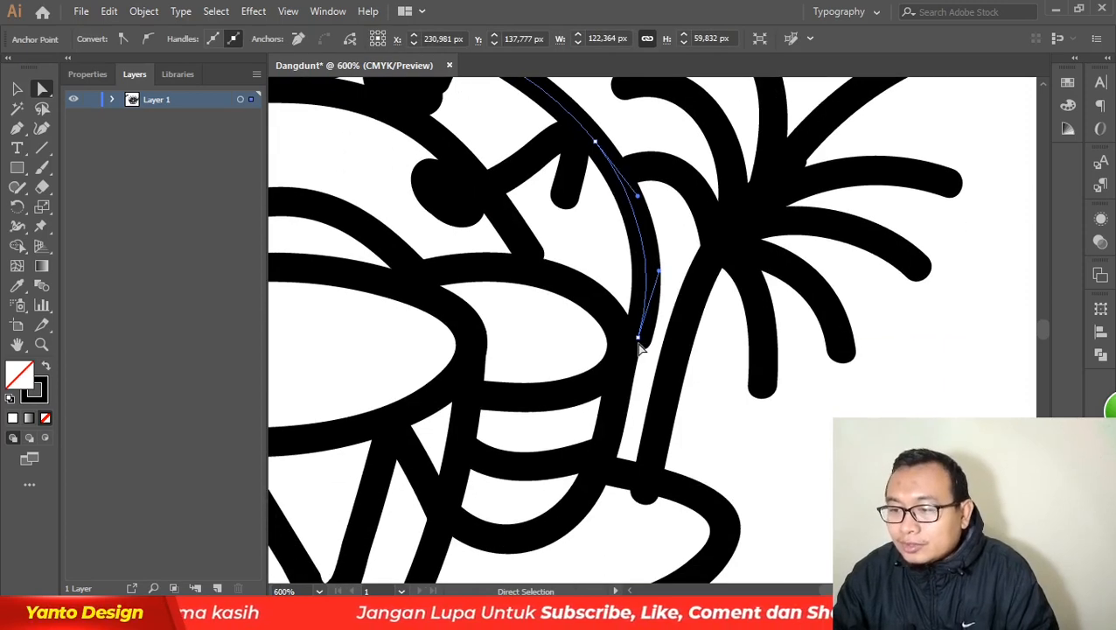
drag(640, 343, 622, 351)
scroll(642, 241, down, 2)
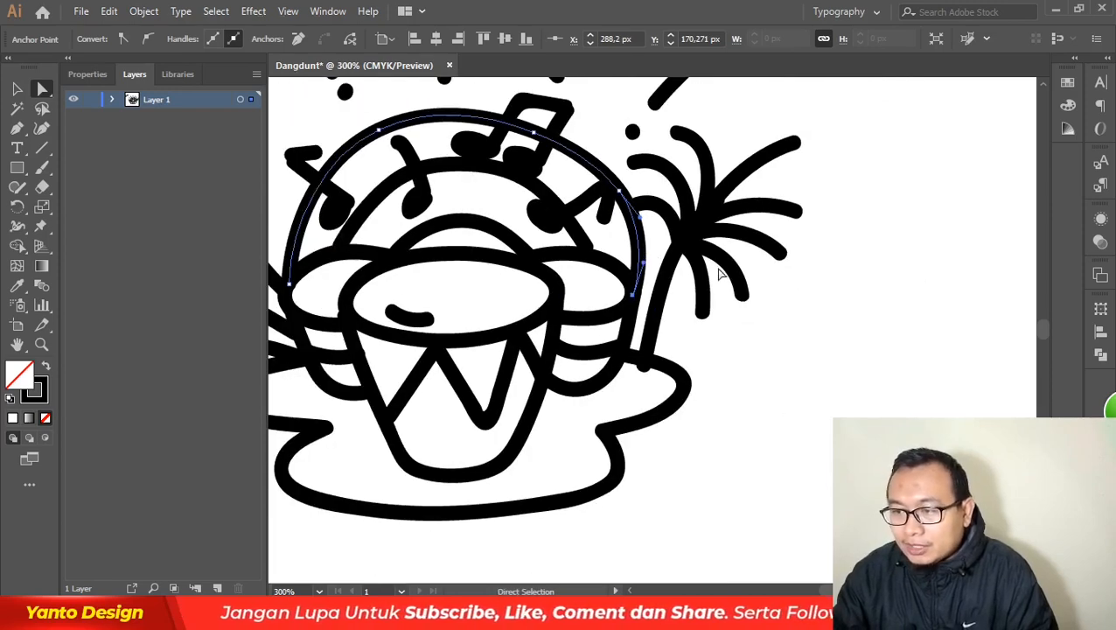
click(829, 298)
- Extend the middle sound arch's right end down into the right side drum and bow its last segment slightly outward
scroll(723, 311, down, 3)
scroll(602, 253, up, 5)
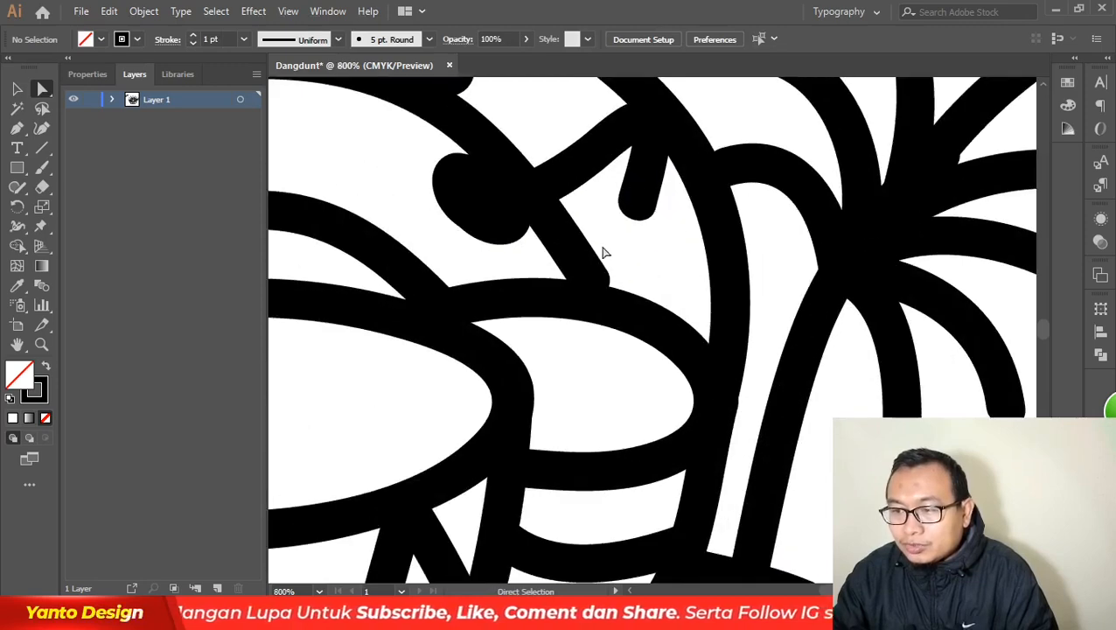
click(573, 250)
click(591, 282)
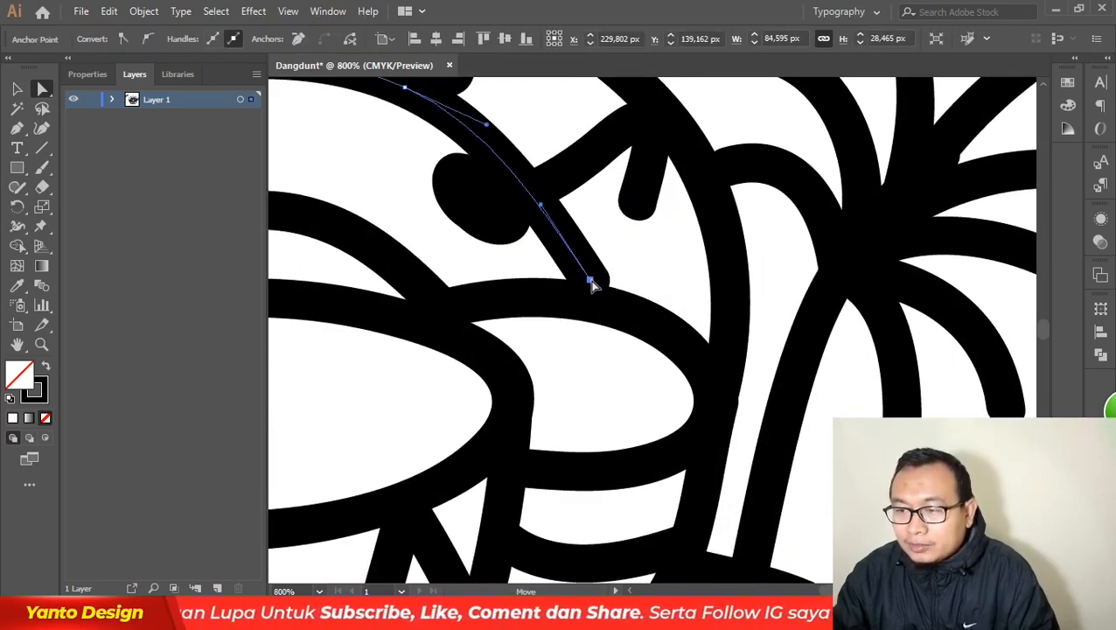
drag(592, 280, 596, 296)
drag(547, 220, 564, 210)
scroll(564, 210, down, 3)
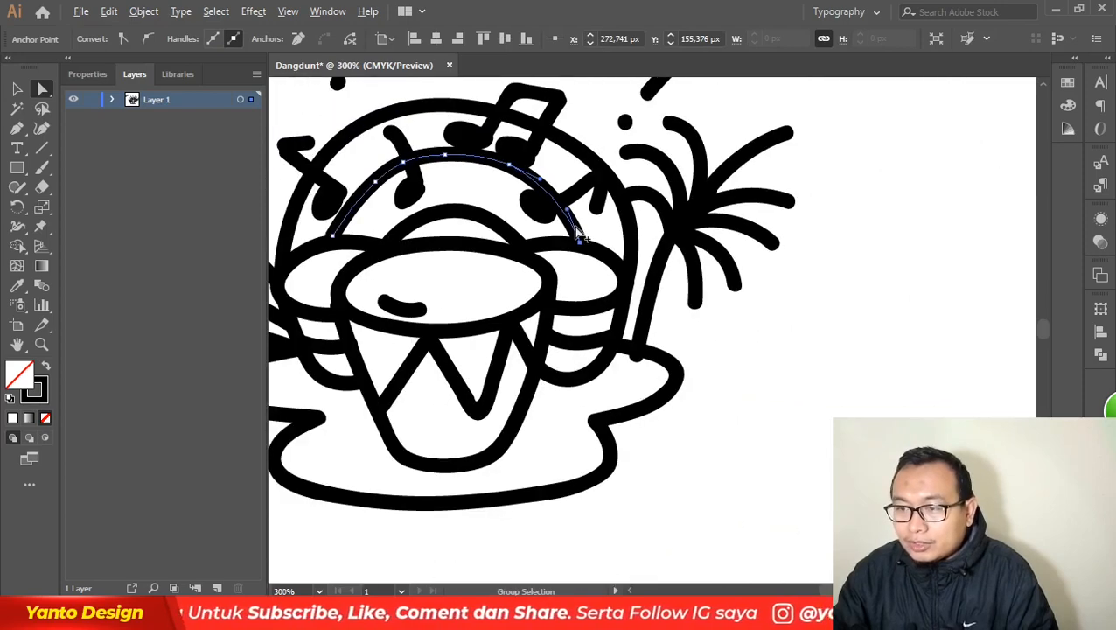
- Move the middle sound arch's left end down into the left side drum's rim and adjust its curve near that end
scroll(319, 243, up, 3)
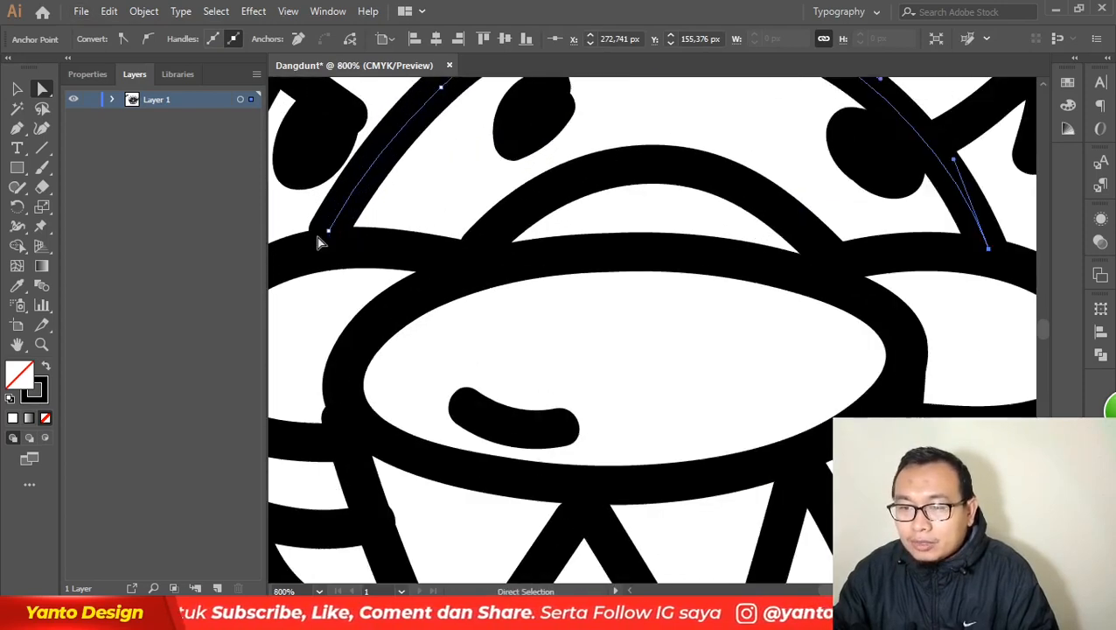
click(338, 236)
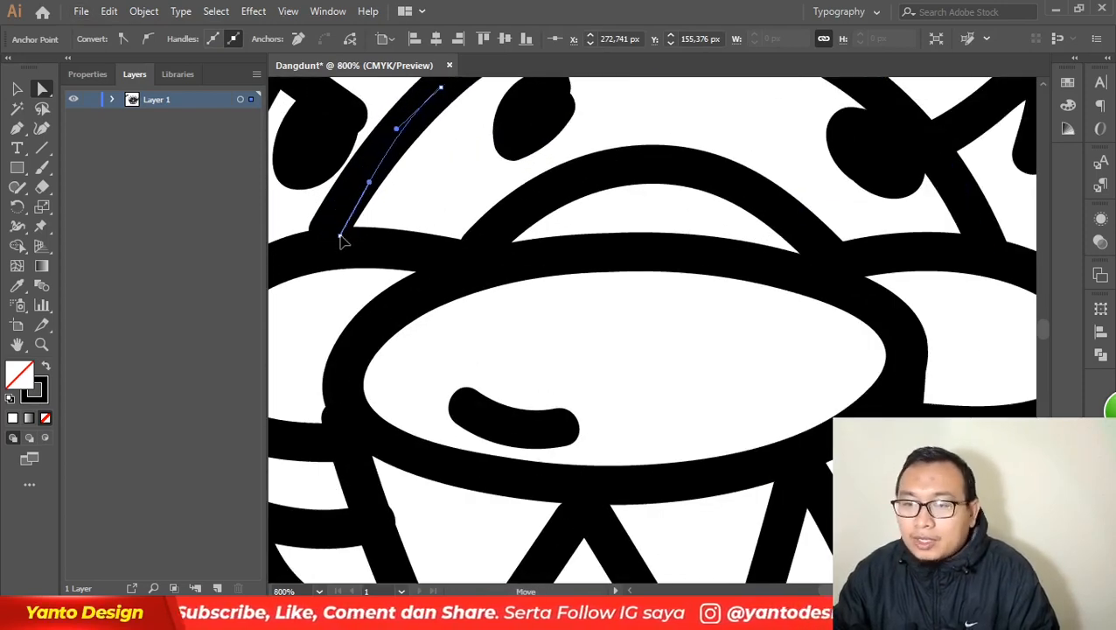
drag(370, 186, 364, 167)
drag(341, 238, 345, 241)
scroll(421, 238, down, 2)
scroll(477, 174, up, 2)
scroll(478, 179, up, 1)
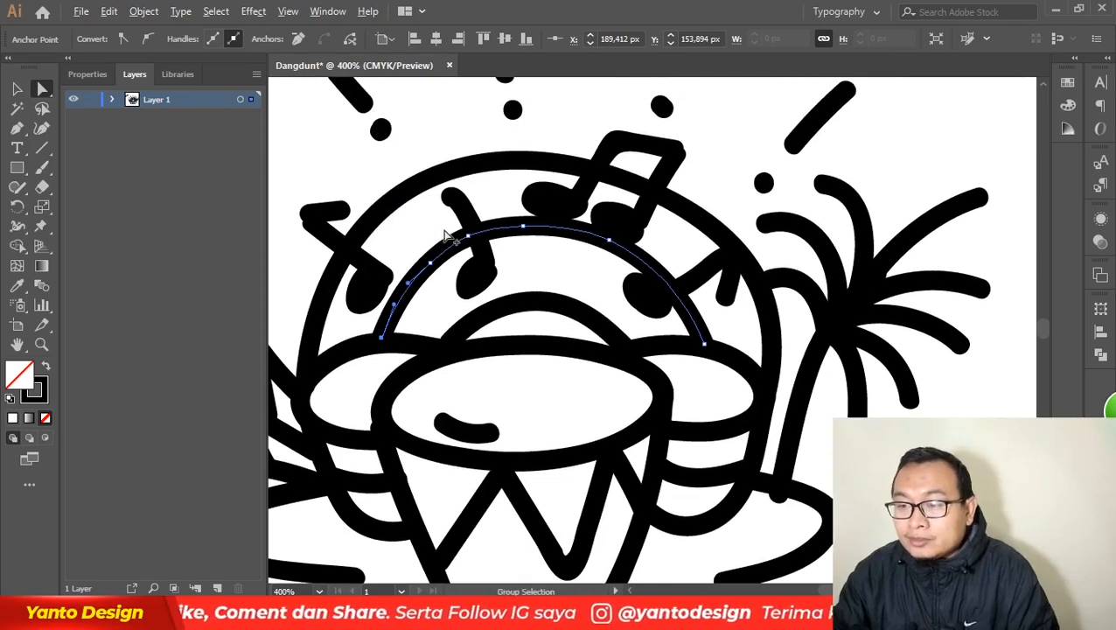
- Remove the middle arch's anchor point beside the single note's stem and lengthen the neighbouring direction handle to smooth the curve
scroll(446, 235, up, 2)
click(468, 215)
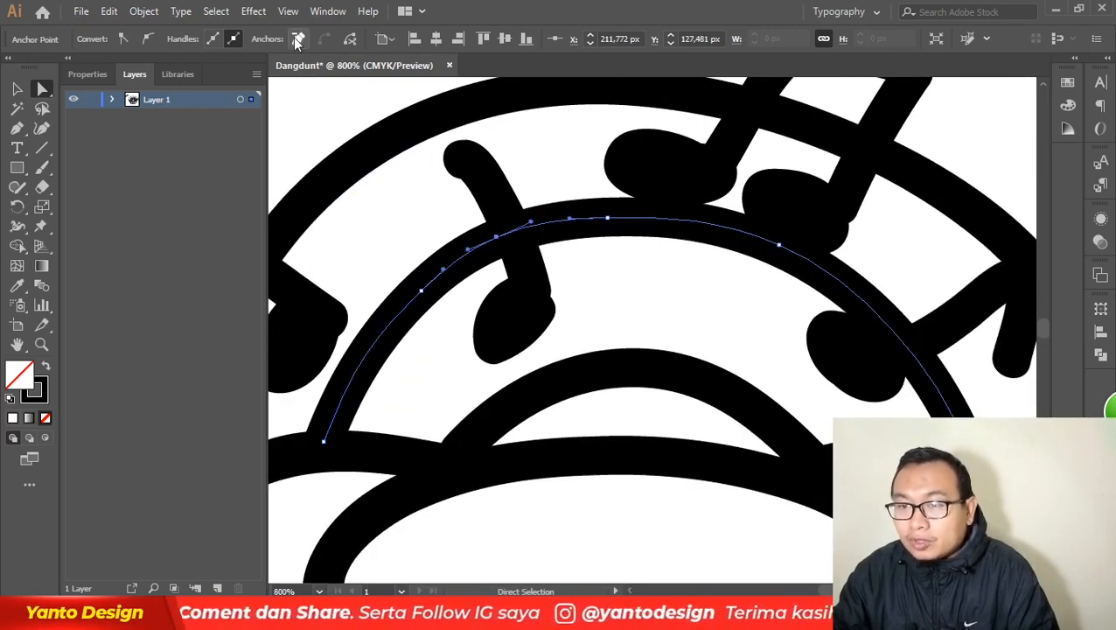
click(709, 228)
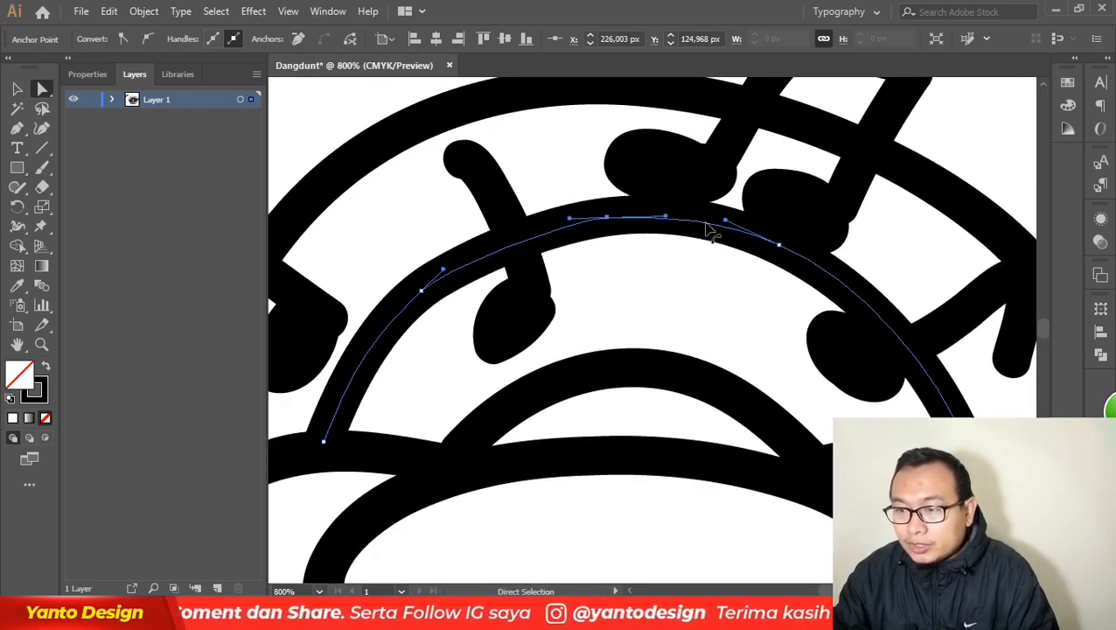
click(444, 274)
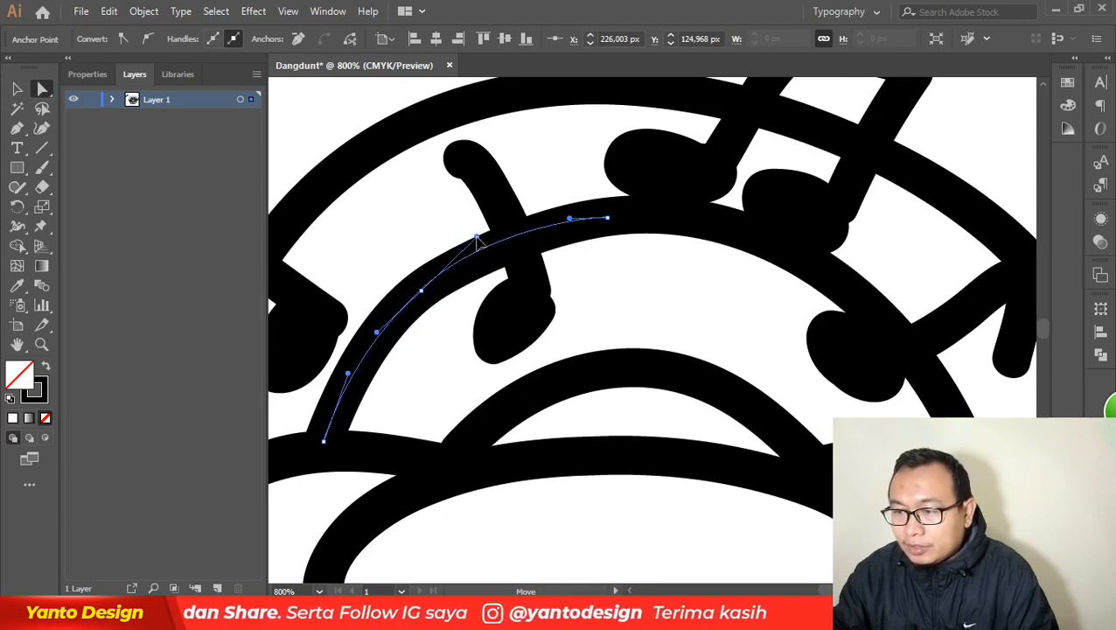
scroll(478, 244, down, 4)
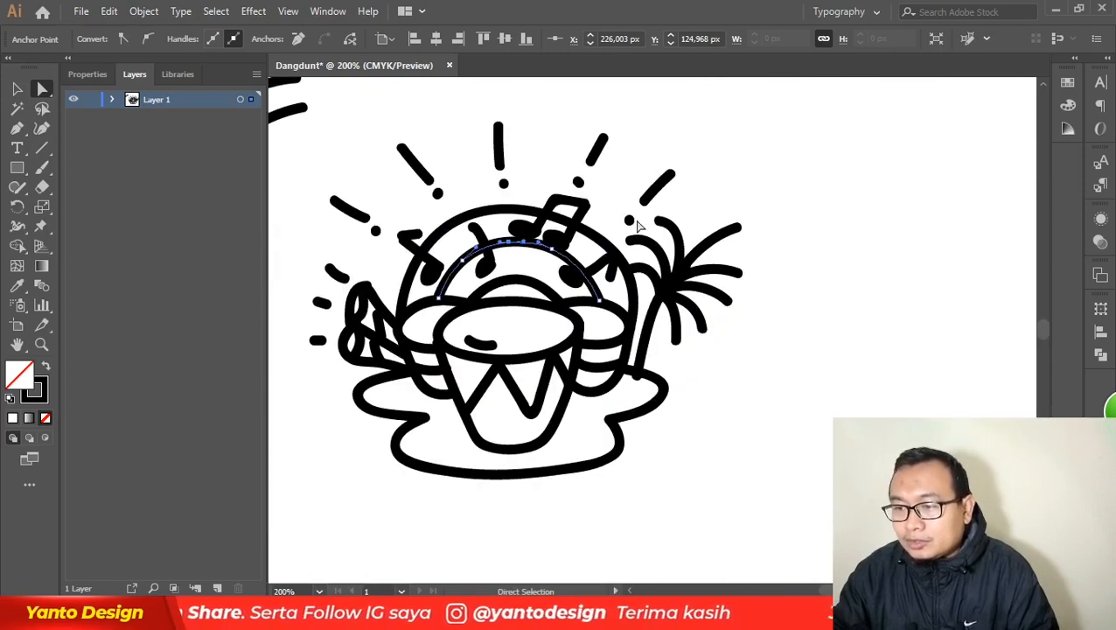
- Smooth the outer sound arch's upper-right curve by nudging its anchor at the beamed note up and the next anchor inward
click(608, 198)
scroll(595, 227, up, 2)
click(644, 229)
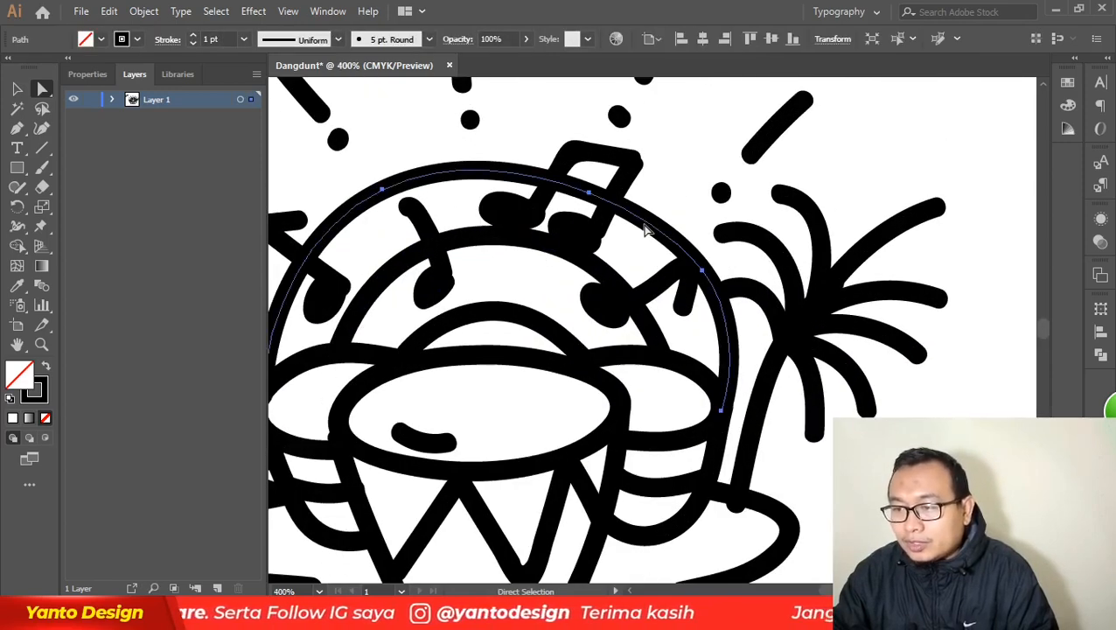
scroll(634, 228, up, 1)
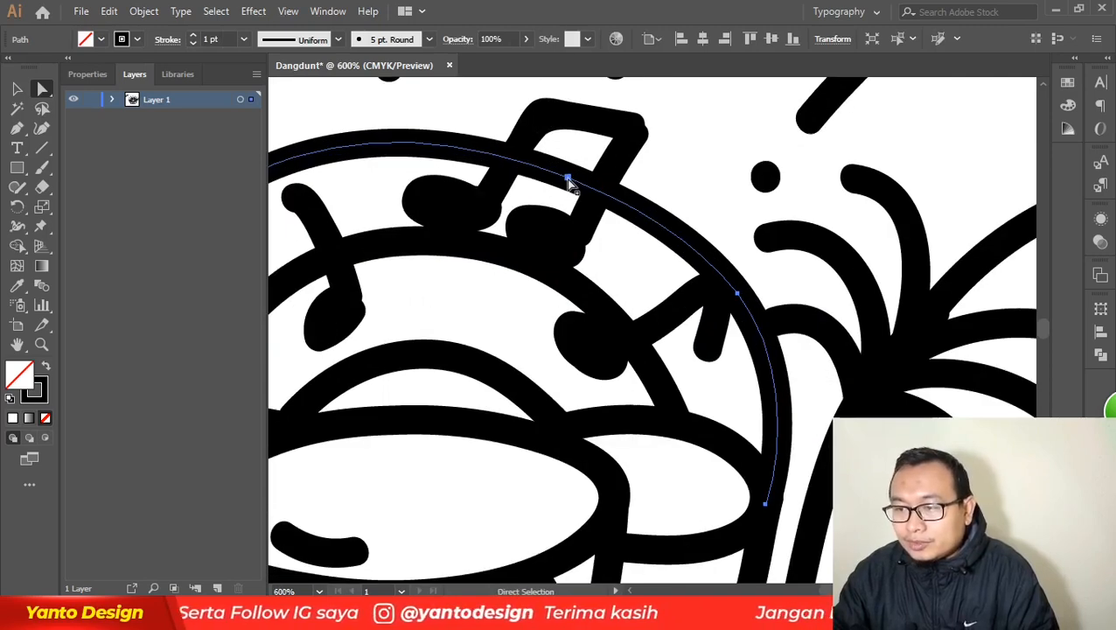
click(567, 179)
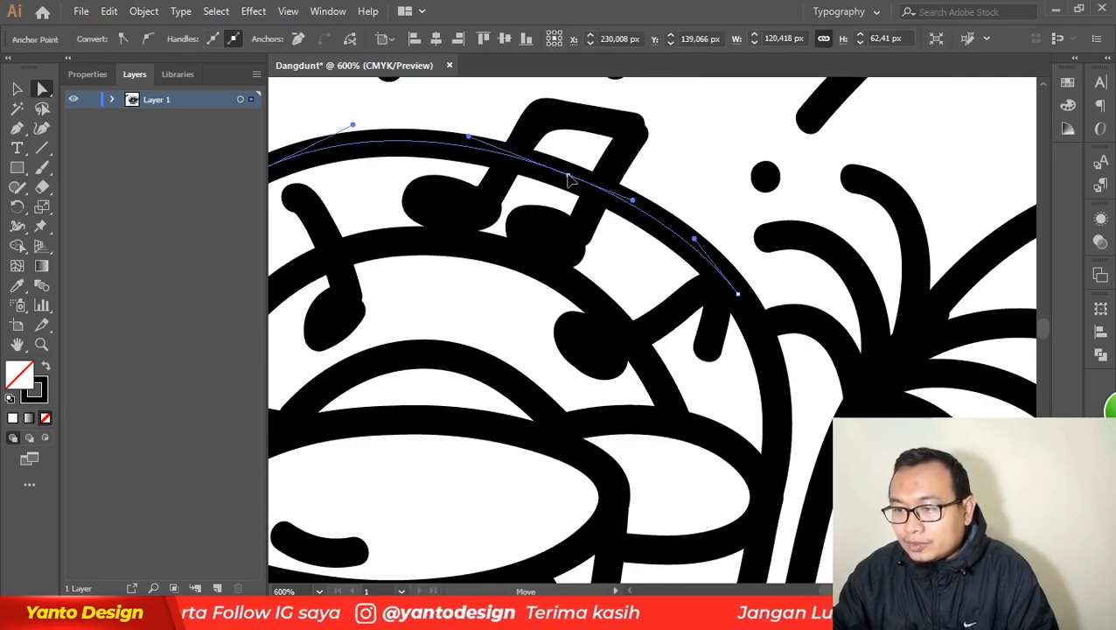
click(732, 294)
drag(731, 294, 727, 291)
scroll(709, 280, down, 4)
scroll(582, 267, up, 3)
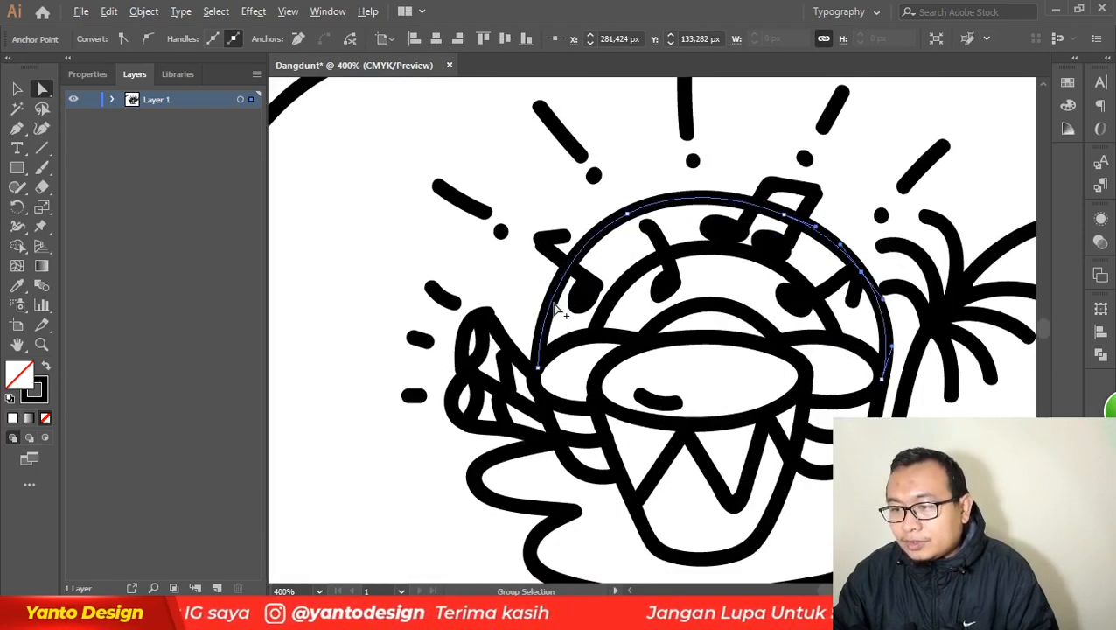
- Round out the outer sound arch's left side with its end handle and nudge its two upper anchor points slightly outward
click(652, 183)
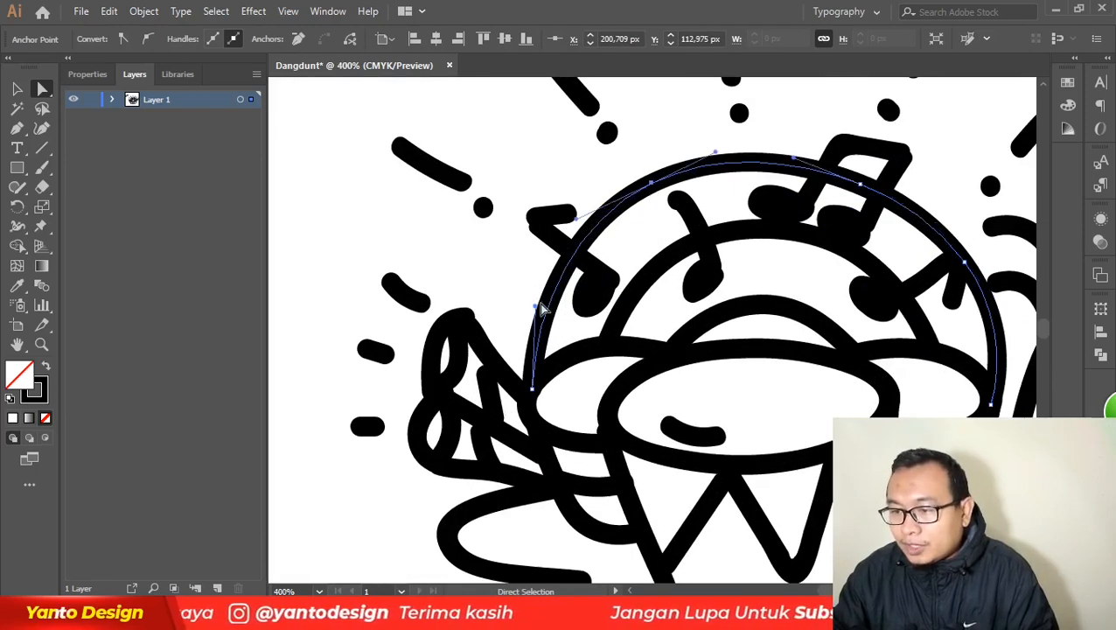
drag(537, 308, 515, 288)
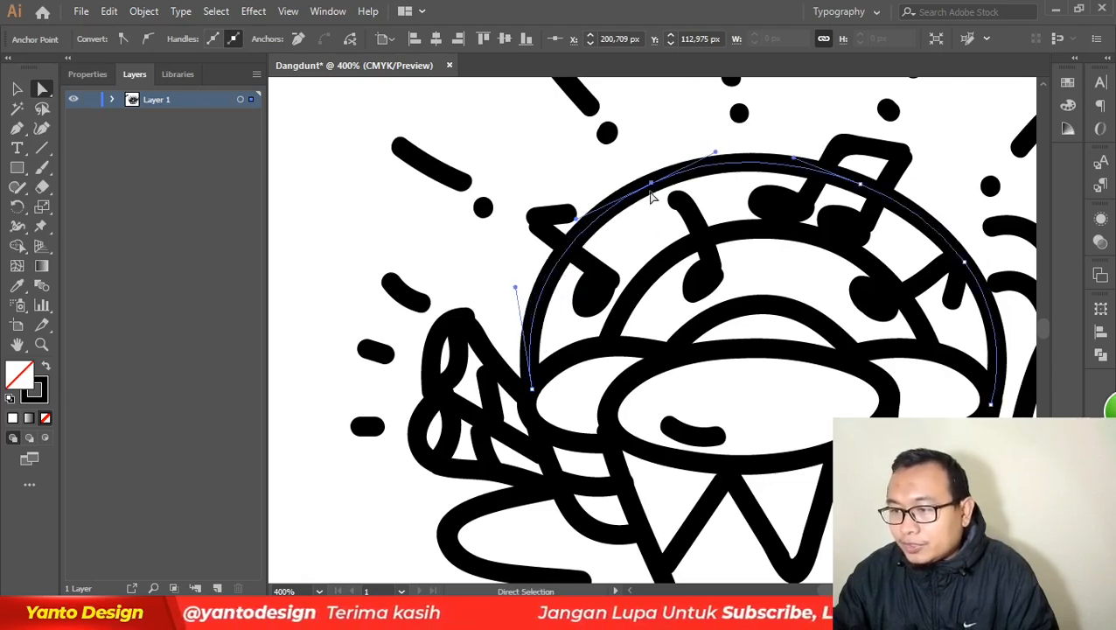
drag(652, 187, 645, 181)
click(859, 181)
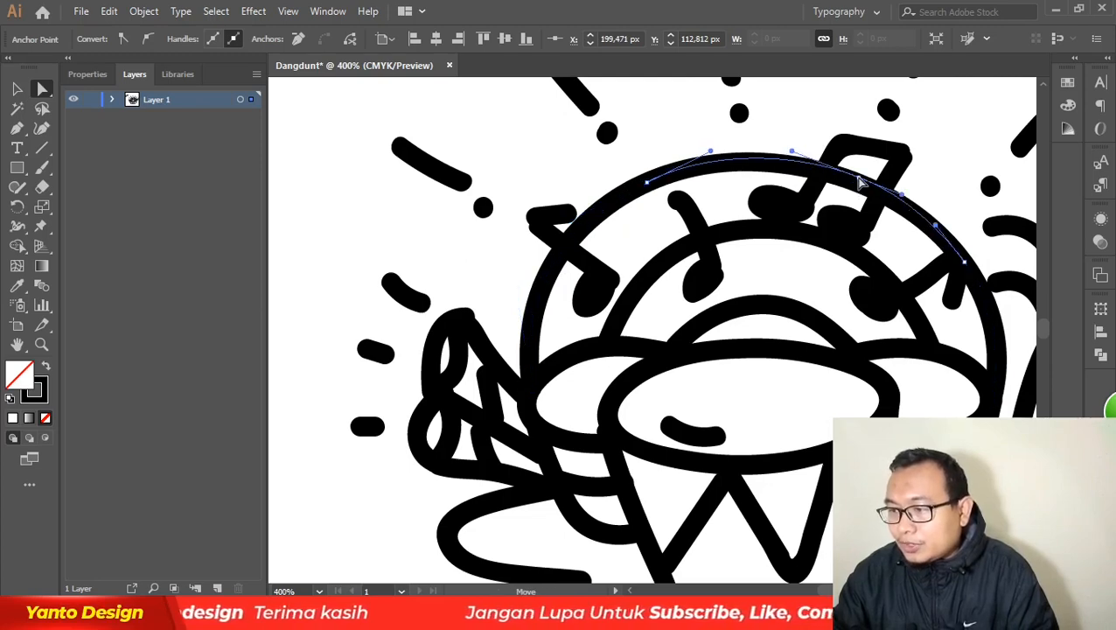
- Bow the middle sound arch's left side outward by shifting its upper-left anchor point and the left end's direction handle
click(641, 288)
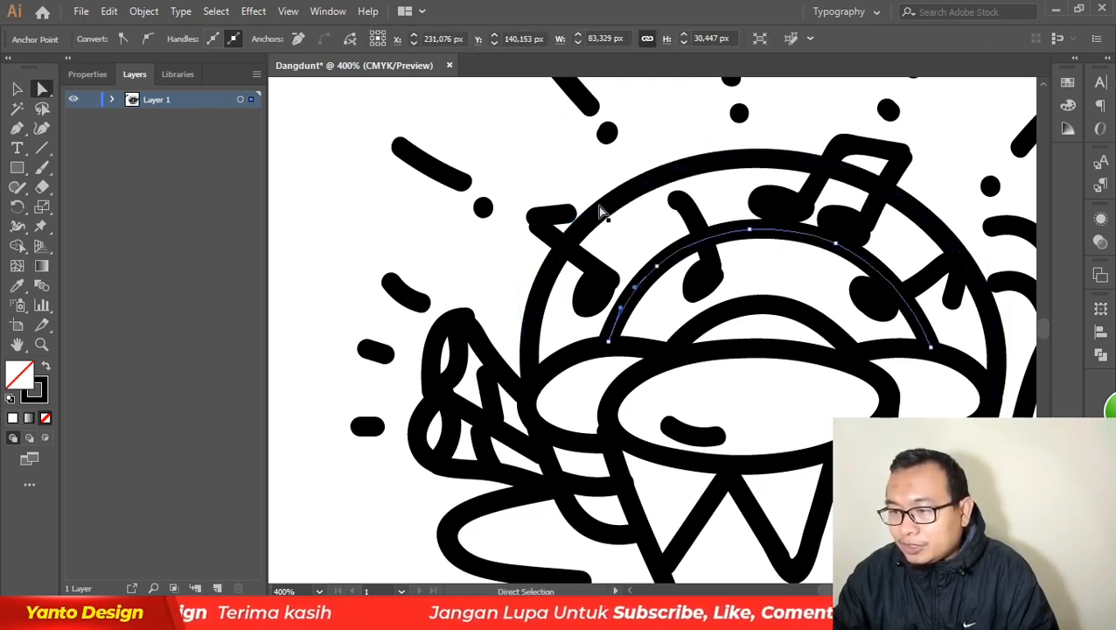
click(664, 175)
click(617, 341)
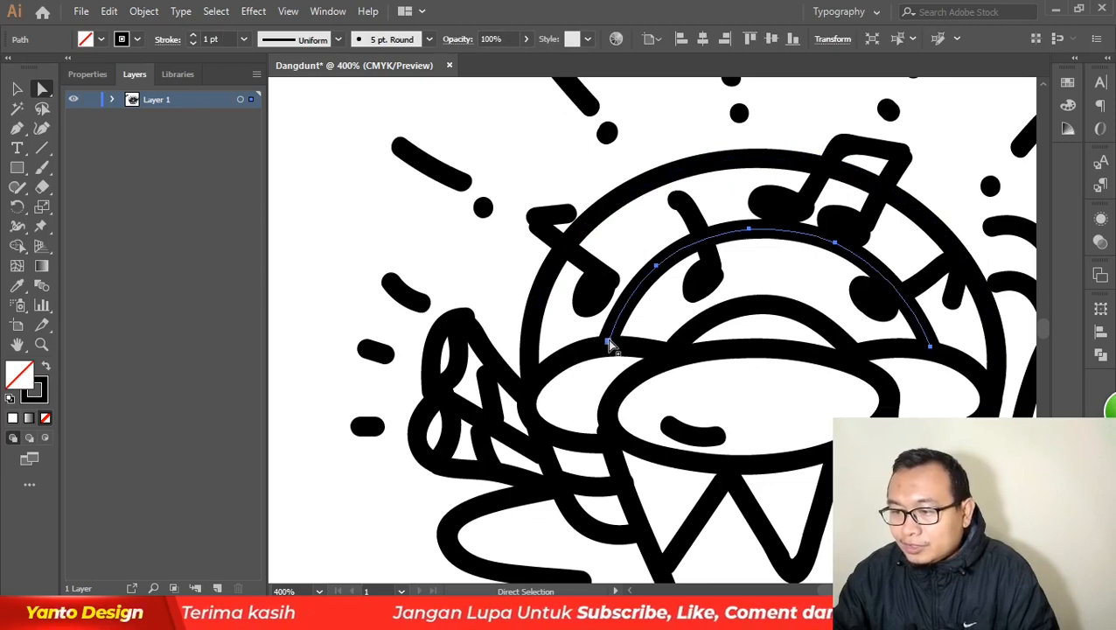
click(657, 269)
drag(656, 269, 640, 299)
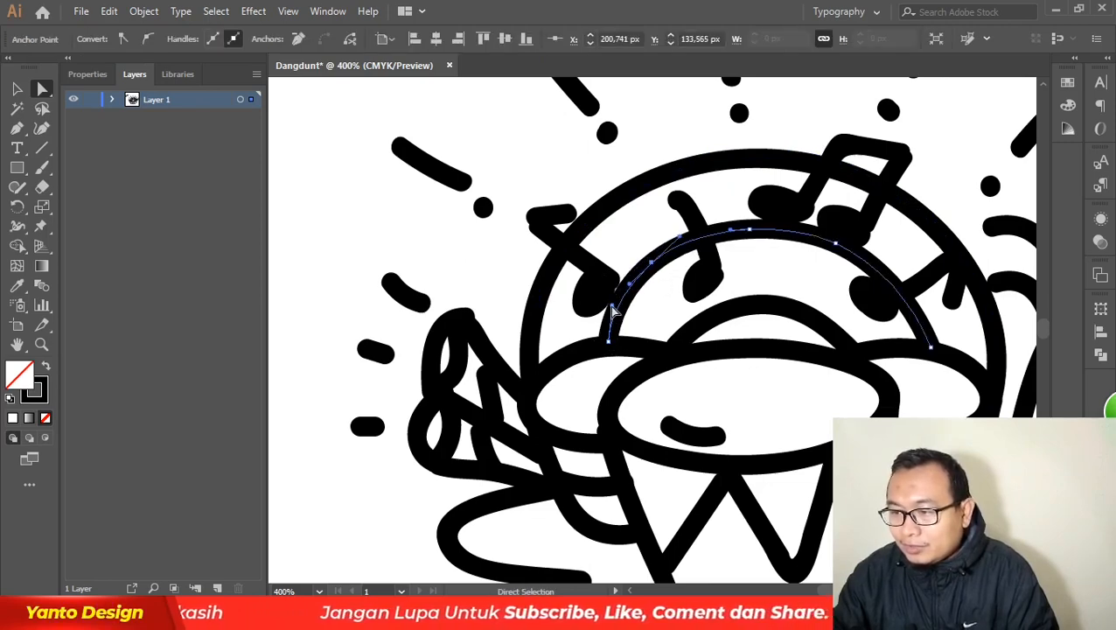
scroll(504, 330, down, 3)
scroll(611, 288, up, 3)
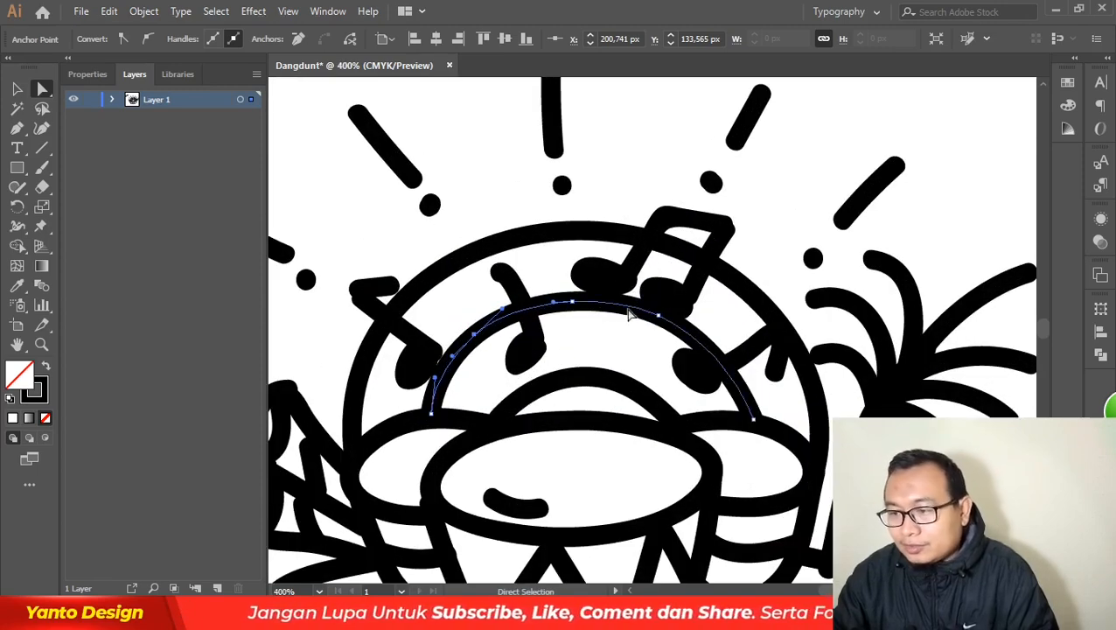
- Reshape the innermost sound arch above the drumhead by adjusting its left end and raising its upper-right anchor point
click(516, 409)
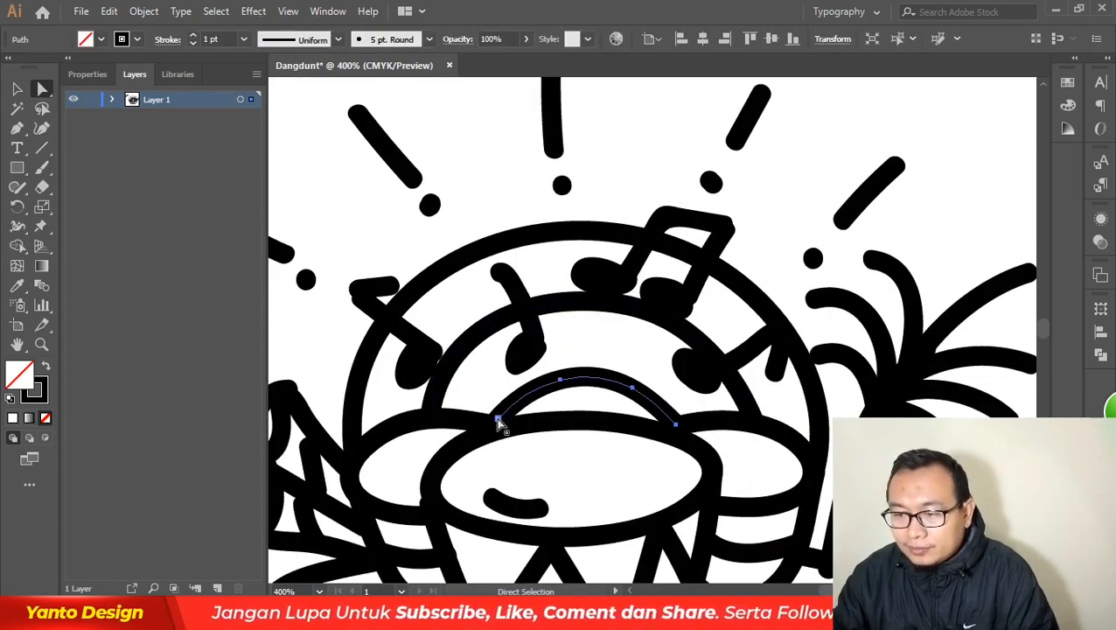
click(498, 419)
drag(560, 380, 516, 395)
key(ctrl+z)
click(498, 418)
drag(634, 390, 635, 383)
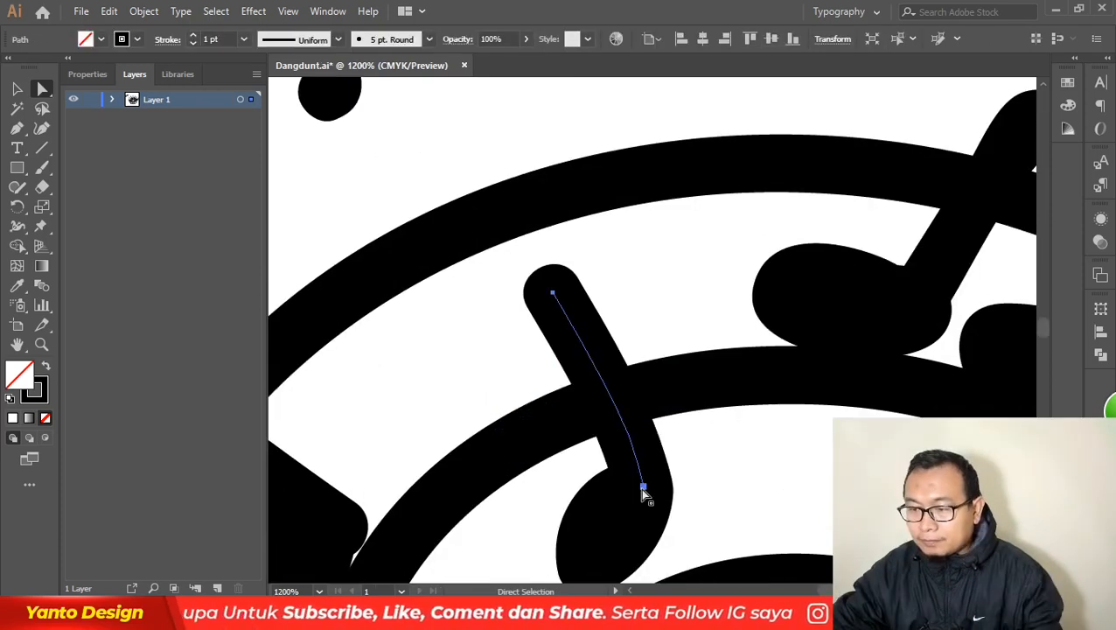
- Straighten the lower part of the single note's stem by pulling its lower direction handle inward
click(643, 486)
drag(630, 422, 618, 423)
click(647, 311)
scroll(446, 366, down, 2)
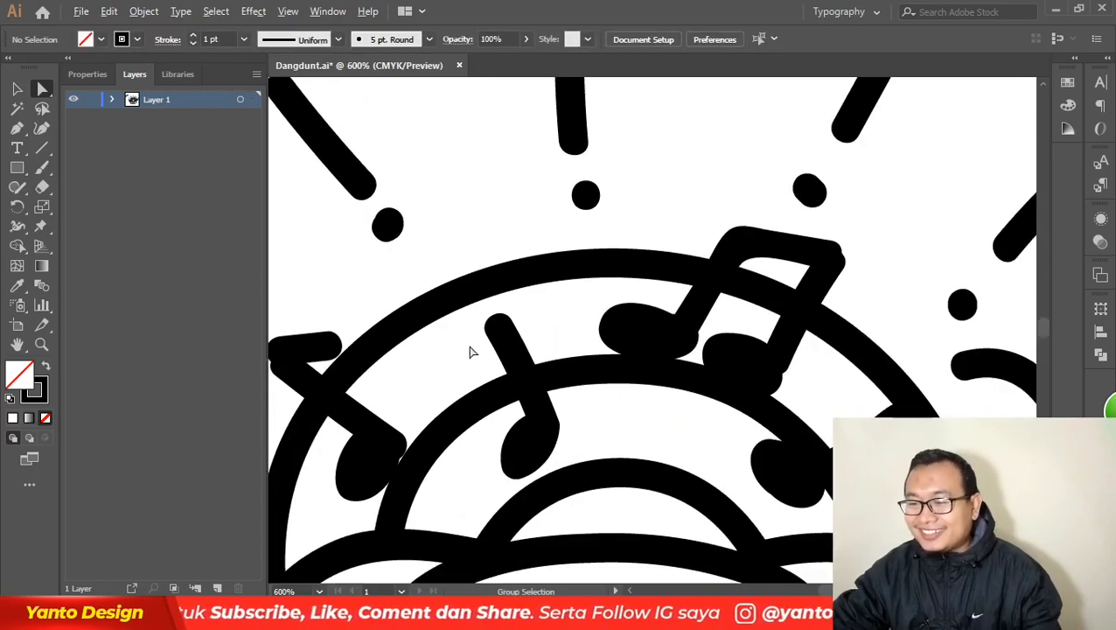
- Smooth the beamed note's left notehead by moving its upper-right anchor to the stem and rounding its left edge
scroll(720, 335, up, 1)
scroll(703, 340, up, 1)
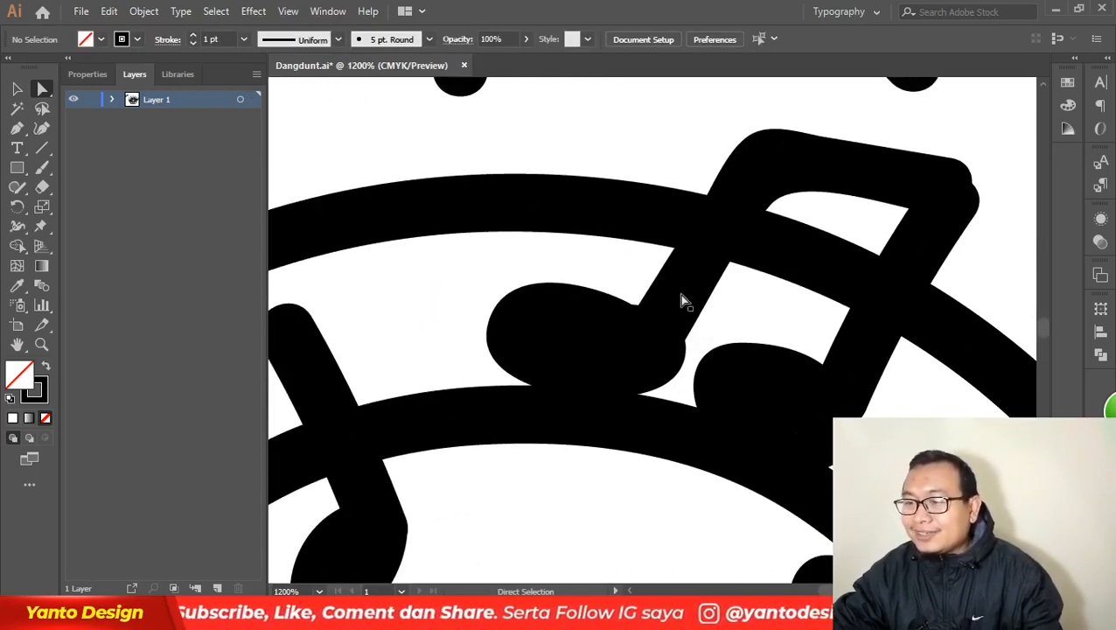
click(611, 326)
click(597, 331)
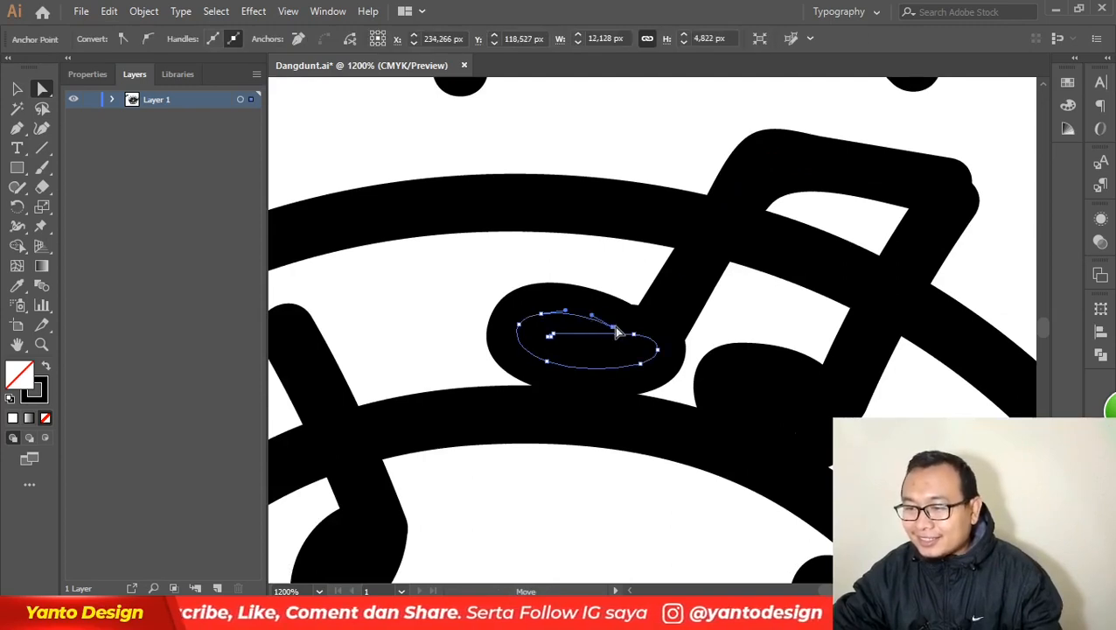
drag(616, 326, 642, 334)
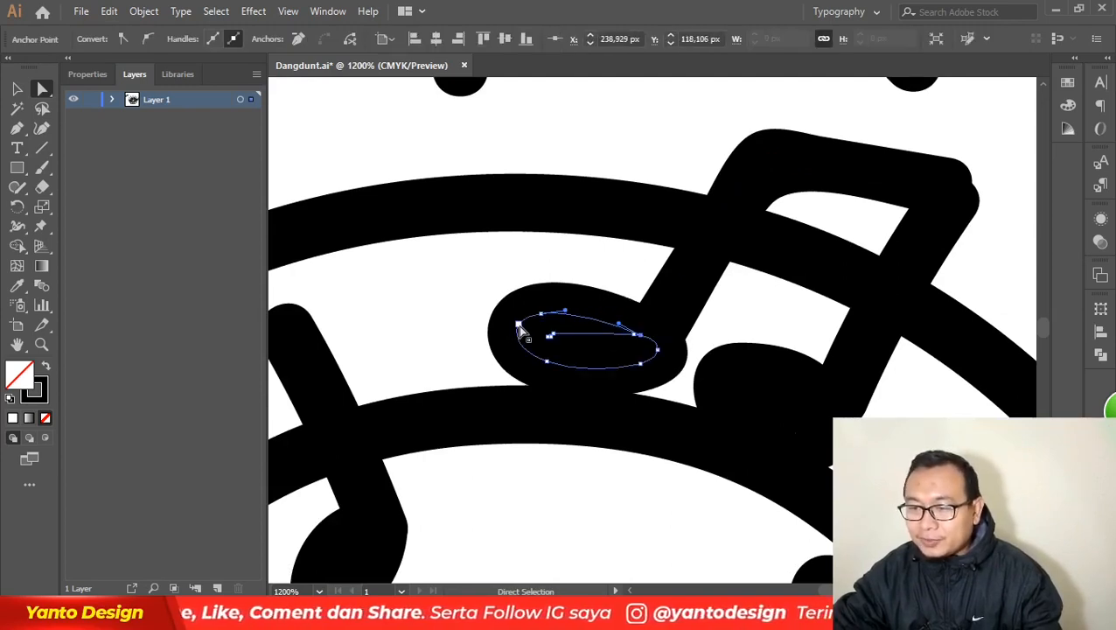
drag(517, 325, 504, 339)
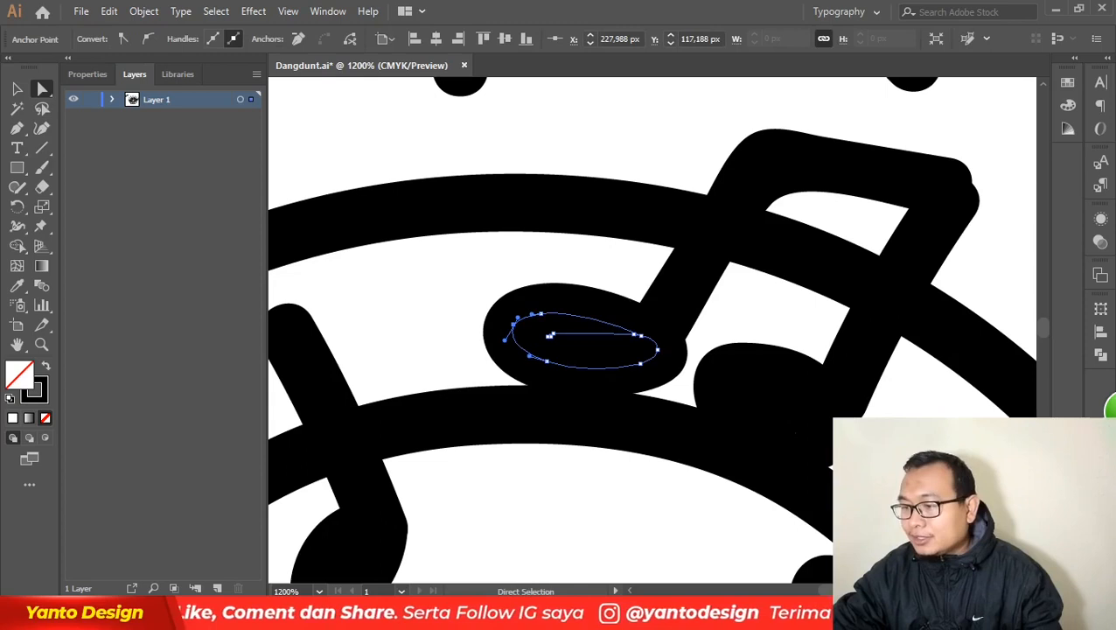
click(711, 381)
- Extend the beamed note's right stem at both ends so it meets the notehead below and the beam's corner above
click(859, 374)
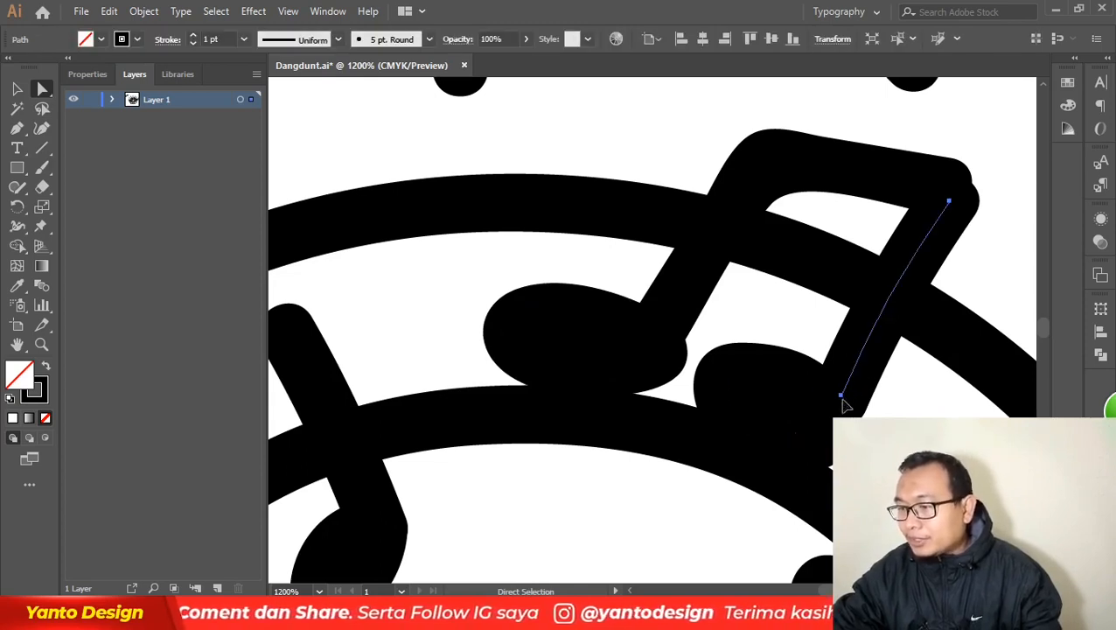
drag(841, 397, 835, 407)
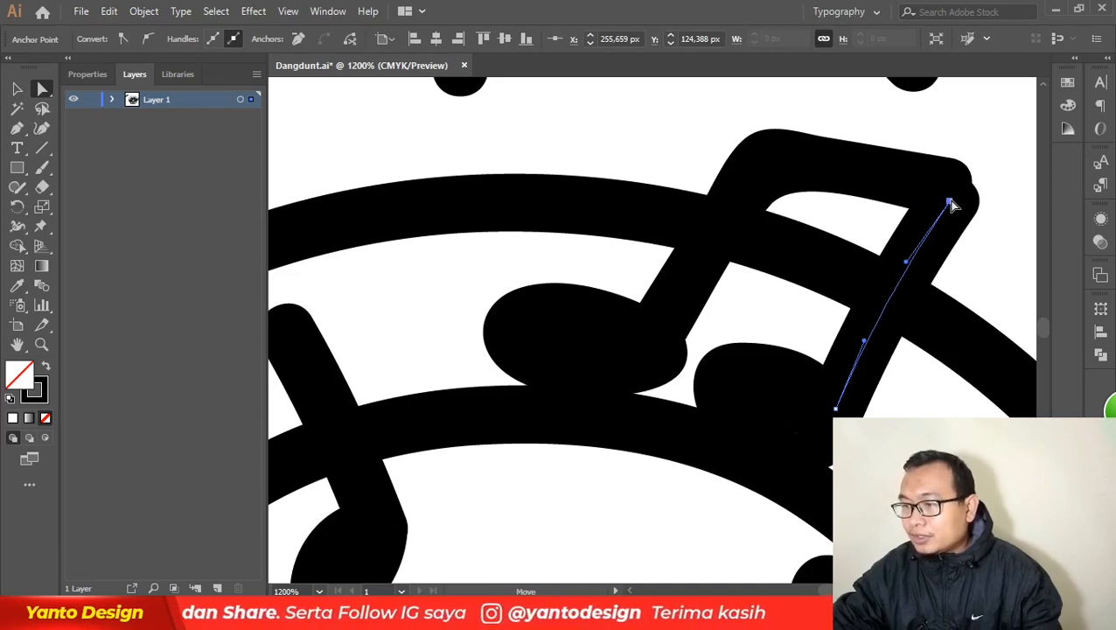
drag(950, 201, 957, 188)
click(981, 142)
scroll(627, 294, down, 5)
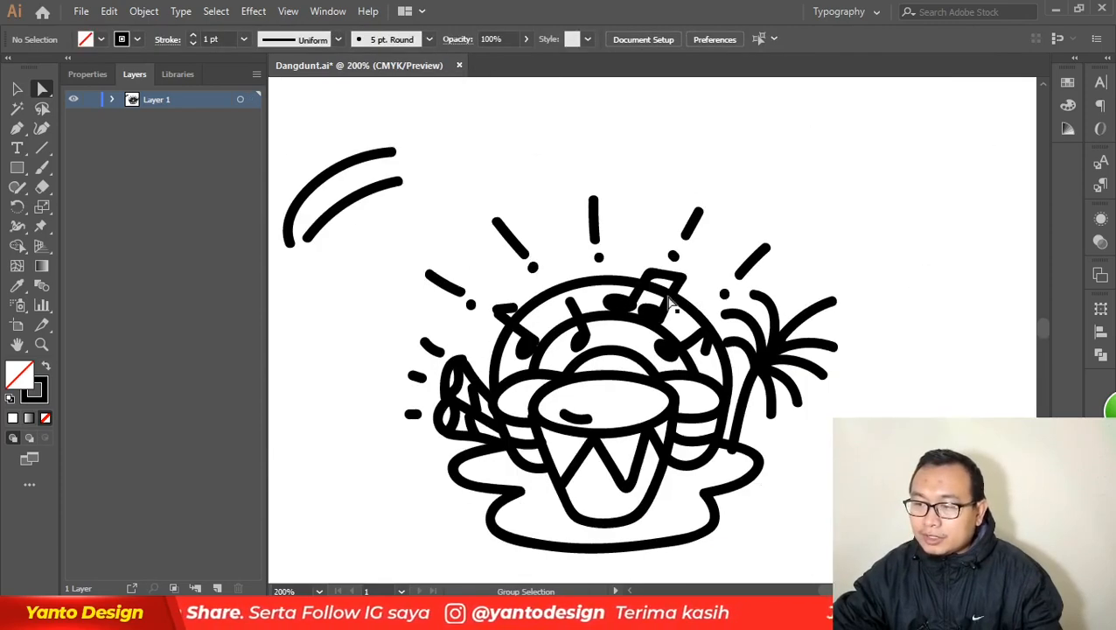
- Sharpen the flag corner of the rightmost note by removing two surplus anchor points and moving the remaining corner anchor outward, up and right
scroll(710, 301, up, 5)
click(683, 296)
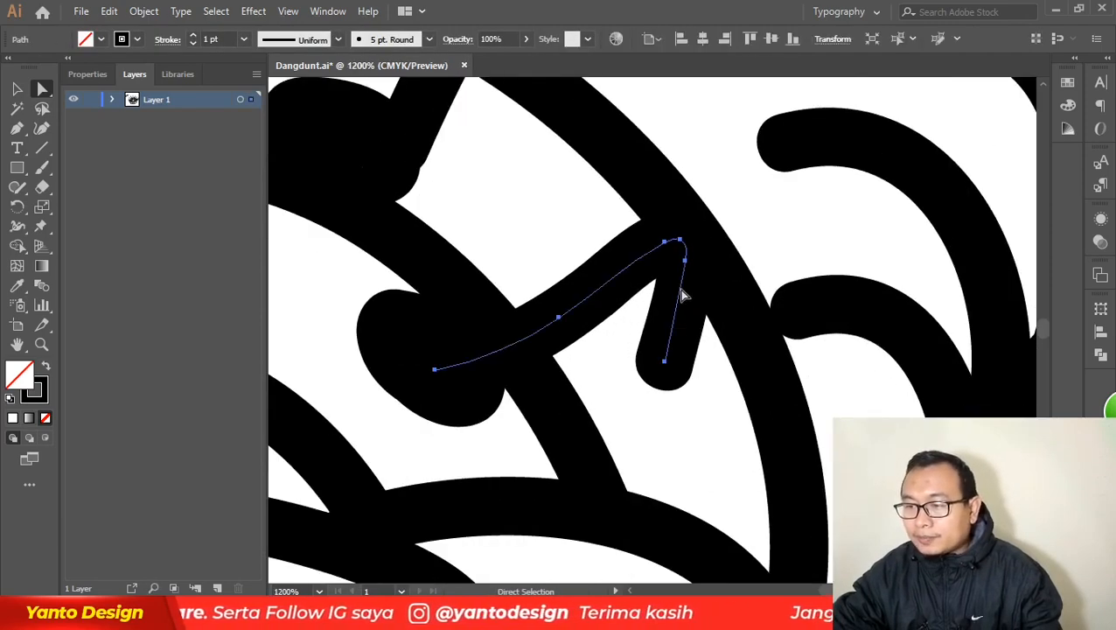
click(681, 240)
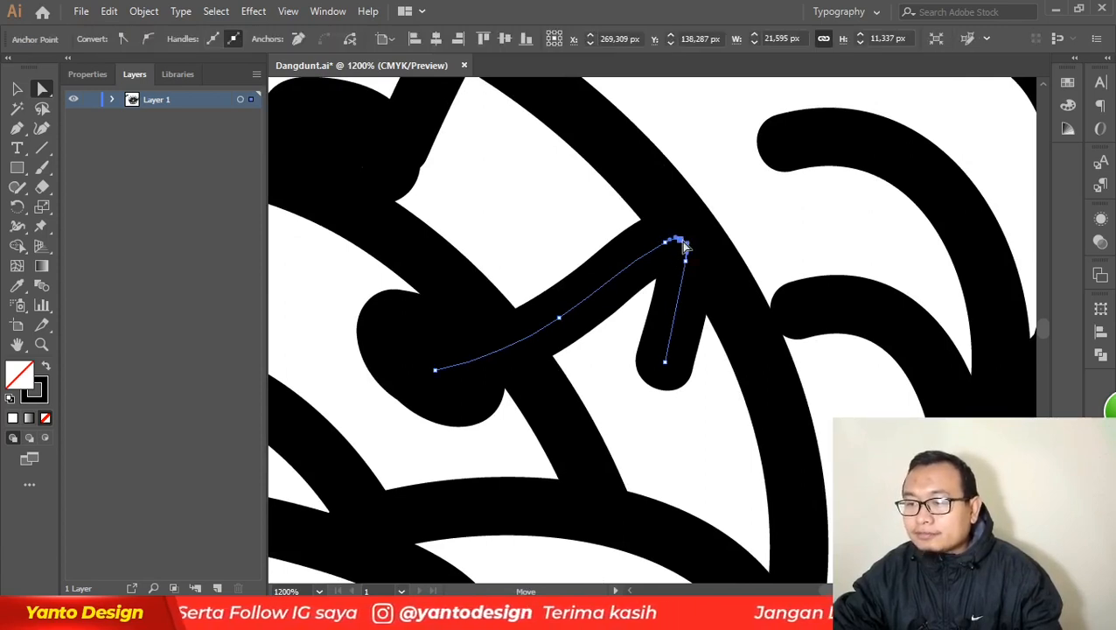
click(298, 40)
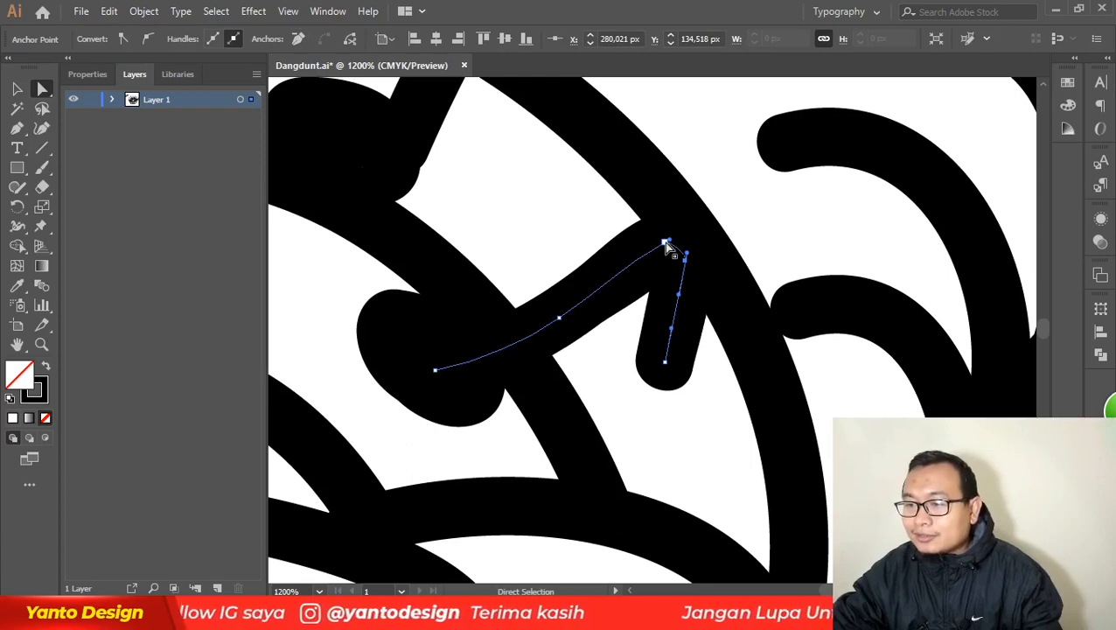
drag(665, 243, 690, 223)
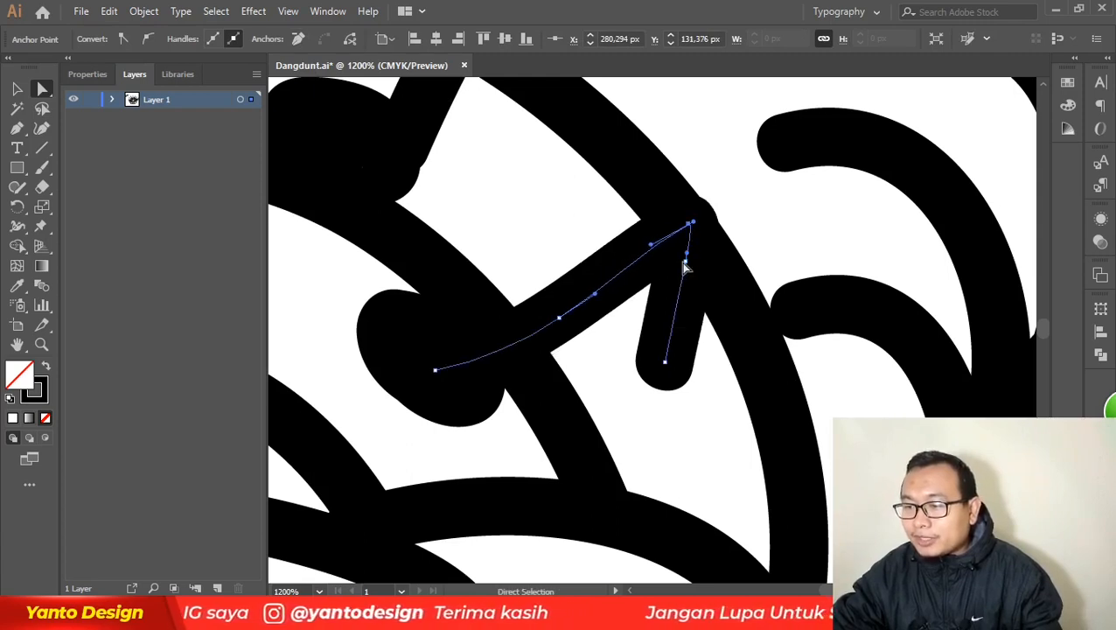
click(686, 261)
click(298, 39)
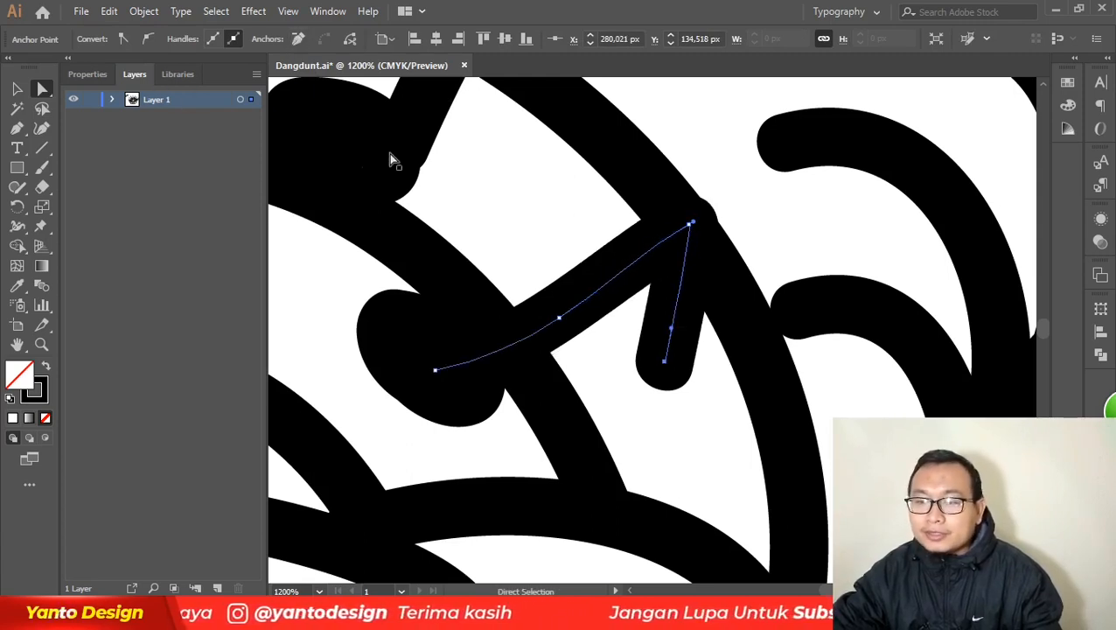
- Shift the lower end of the rightmost note's stem down and right within the notehead and straighten its curve
click(435, 372)
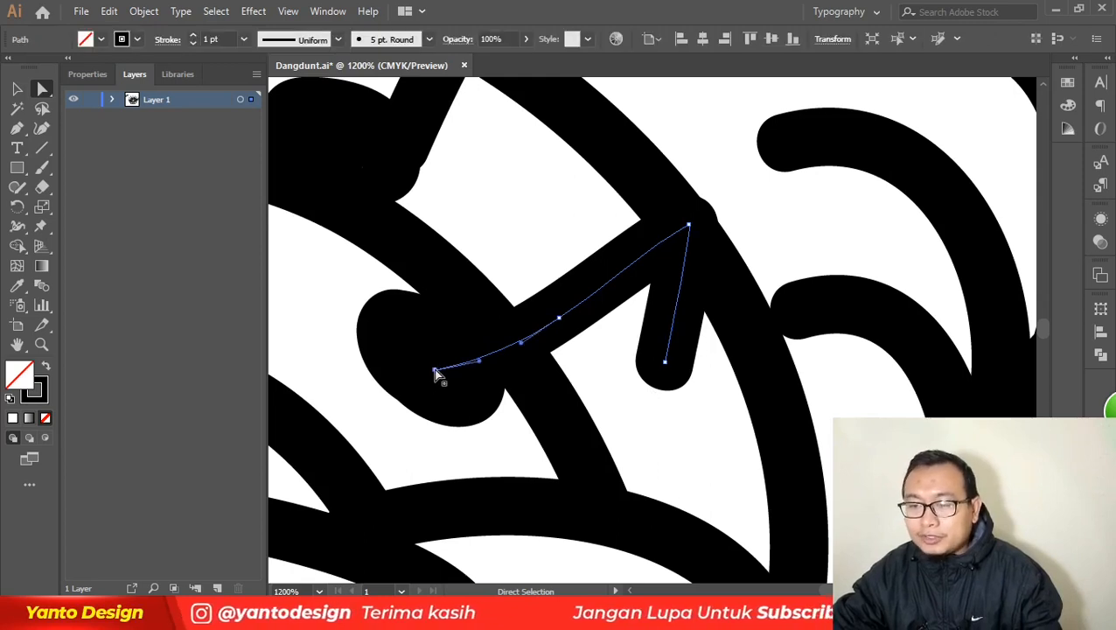
drag(434, 370, 468, 390)
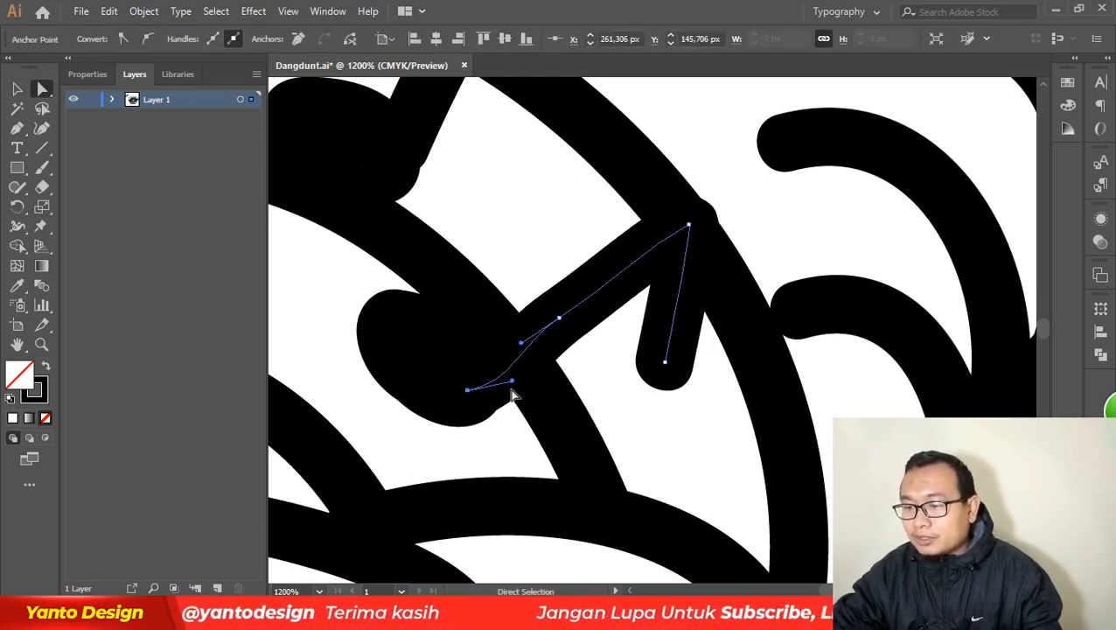
ctrl+click(500, 383)
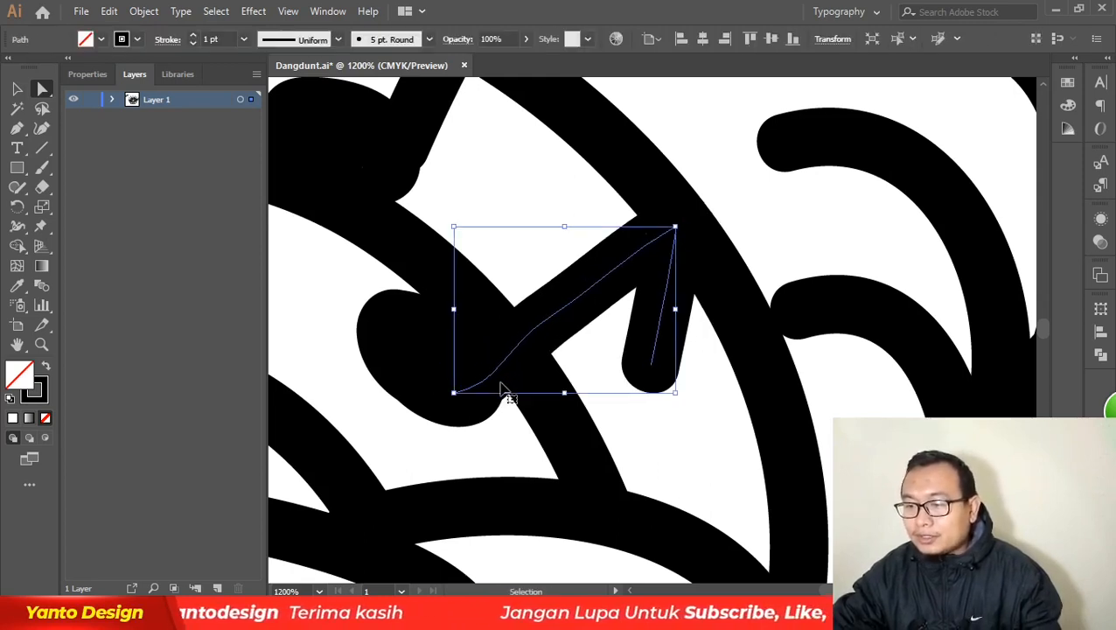
drag(468, 396, 489, 374)
click(17, 88)
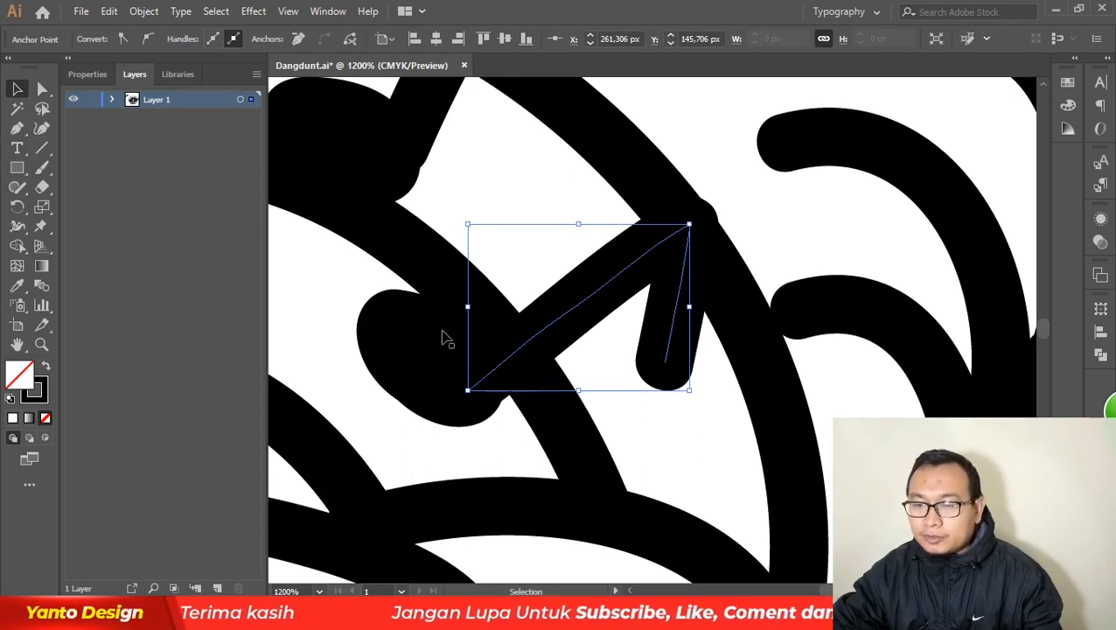
- Nudge the rightmost note's notehead slightly to the left
click(431, 367)
drag(423, 362, 420, 362)
scroll(299, 306, down, 4)
click(726, 204)
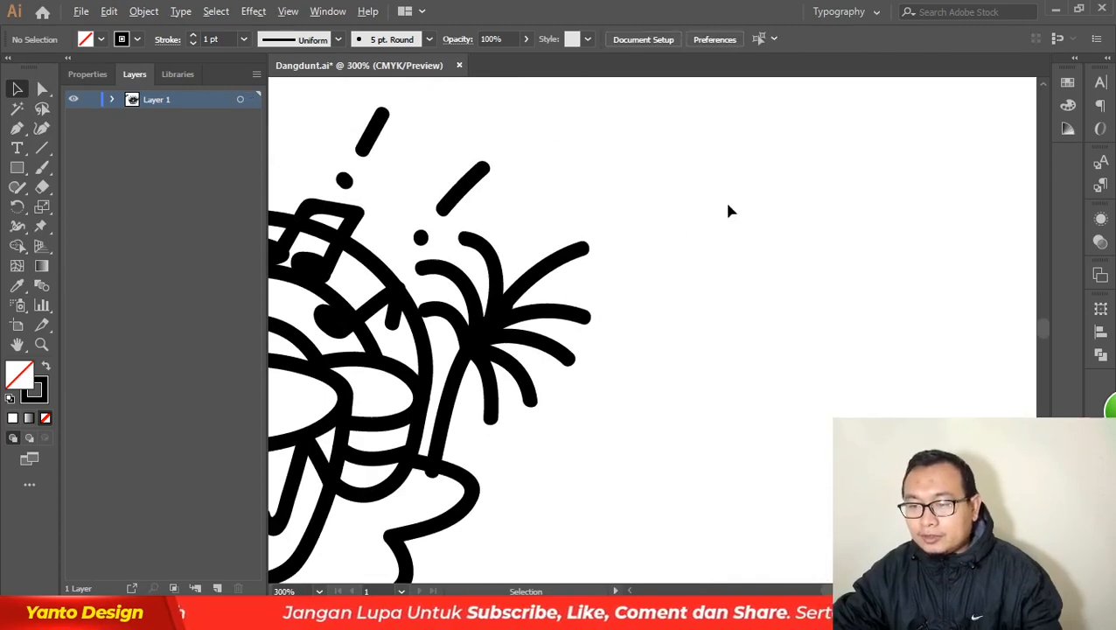
- Move the leftmost note's flag down so it joins the top of the stem
scroll(729, 211, down, 4)
scroll(542, 231, up, 6)
click(474, 219)
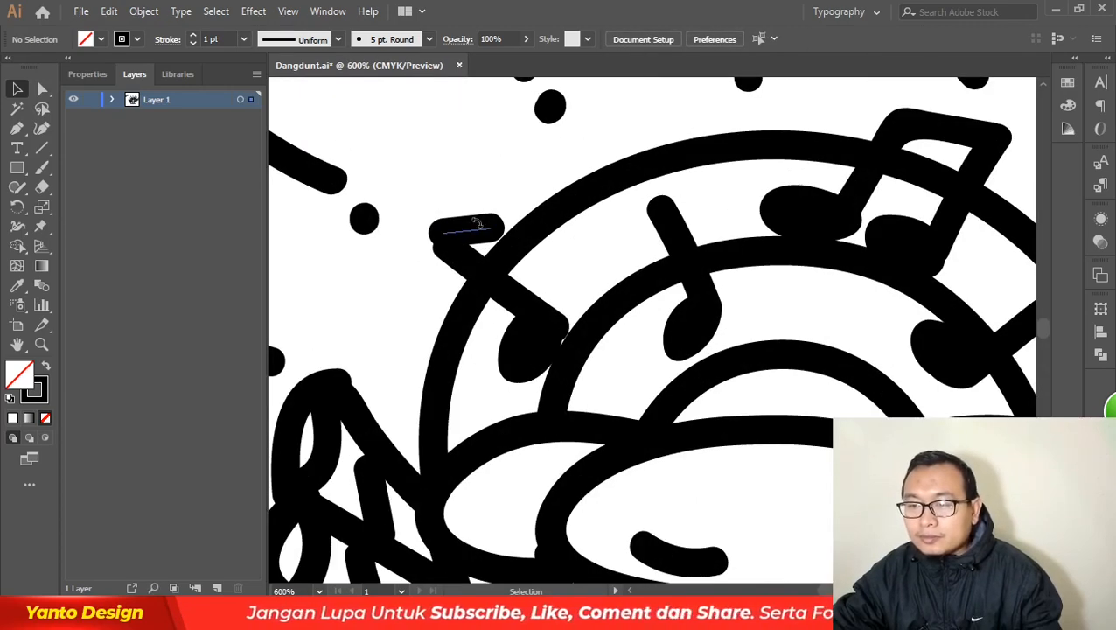
scroll(474, 219, up, 2)
drag(474, 246, 478, 268)
scroll(394, 260, down, 1)
scroll(402, 267, down, 3)
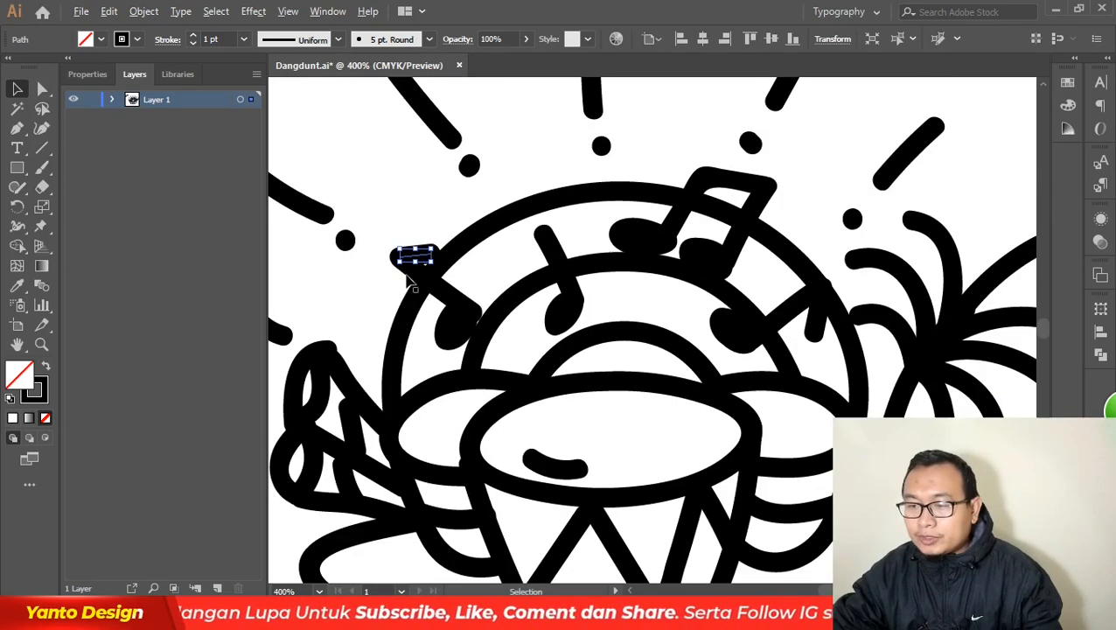
- Shorten the lower end of the leftmost note's stem so it blends into the notehead
scroll(411, 273, up, 4)
click(529, 337)
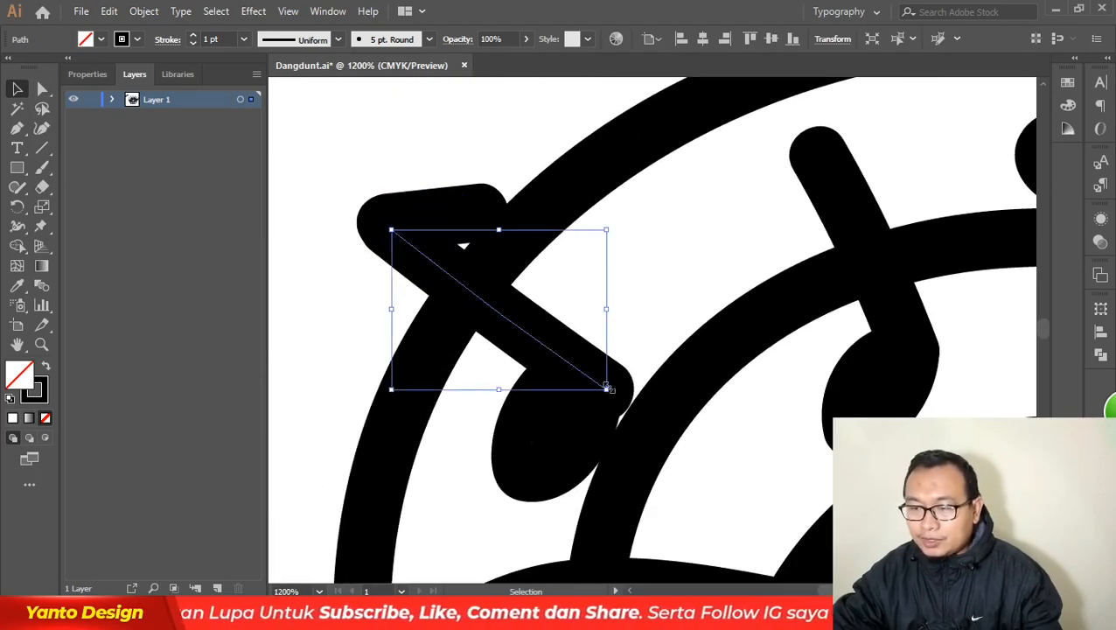
drag(606, 389, 587, 376)
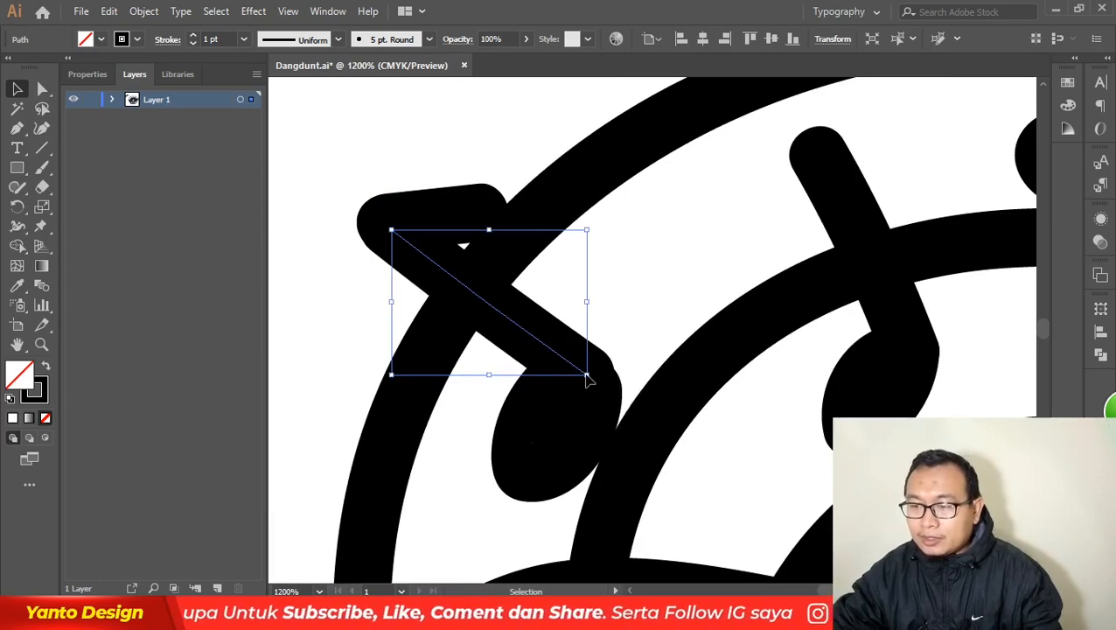
key(ctrl+shift+a)
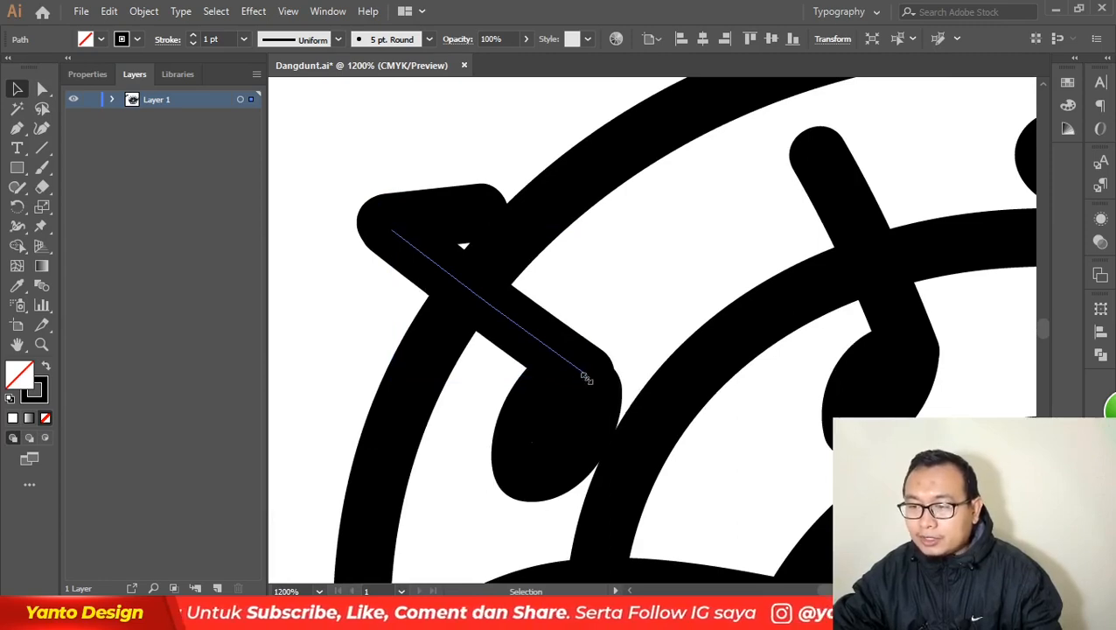
key(ctrl+0)
- Enlarge the notehead of the single flagless note slightly toward its upper left
scroll(587, 320, up, 5)
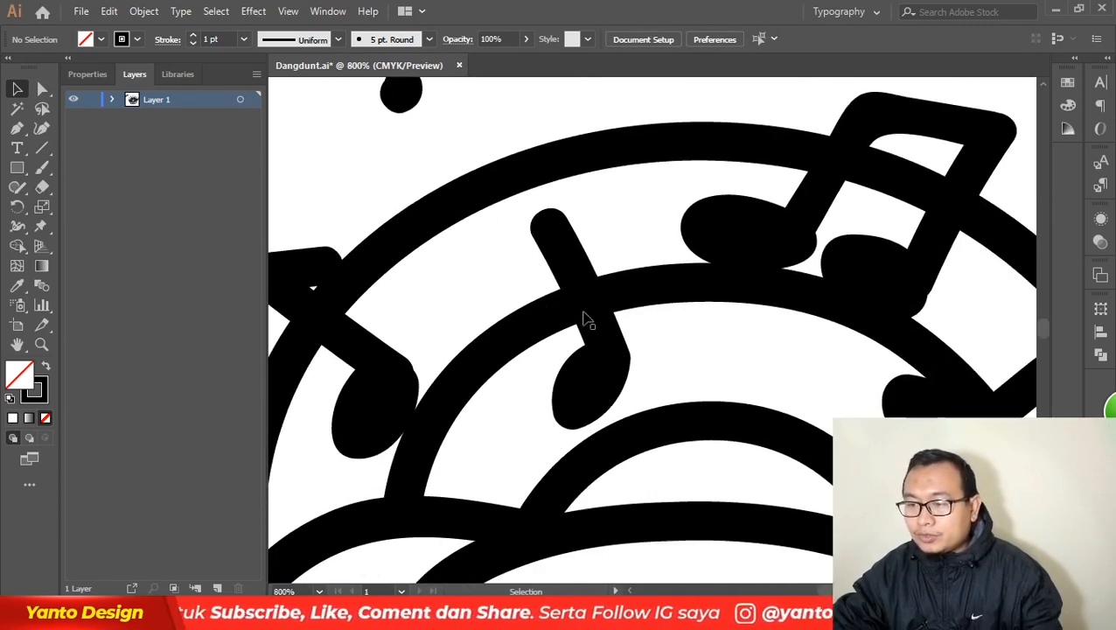
click(592, 390)
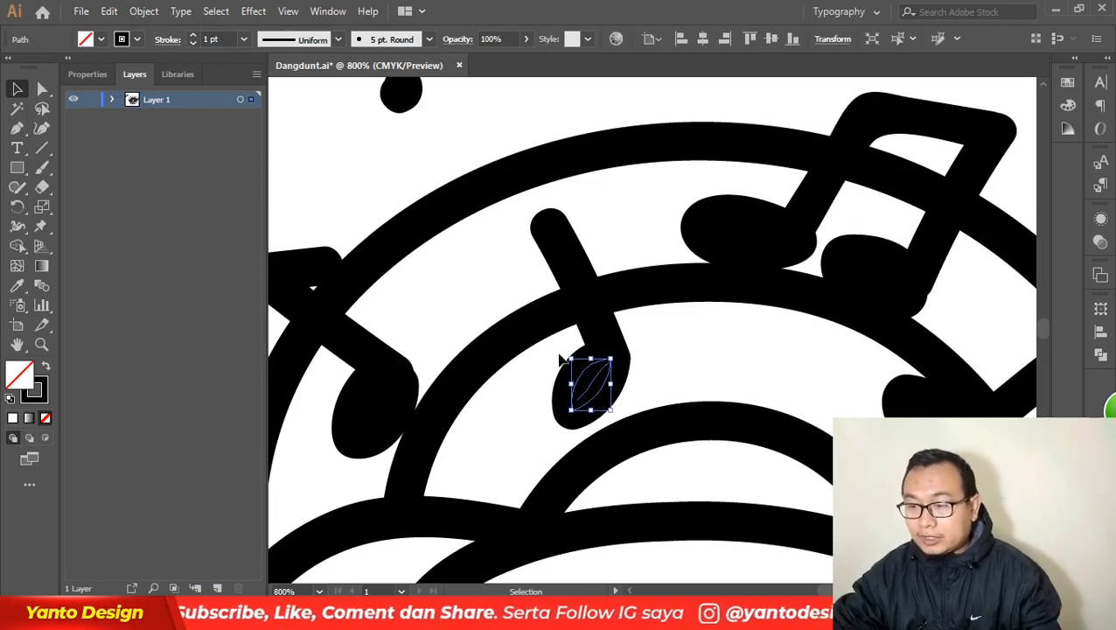
drag(573, 362, 567, 359)
click(670, 343)
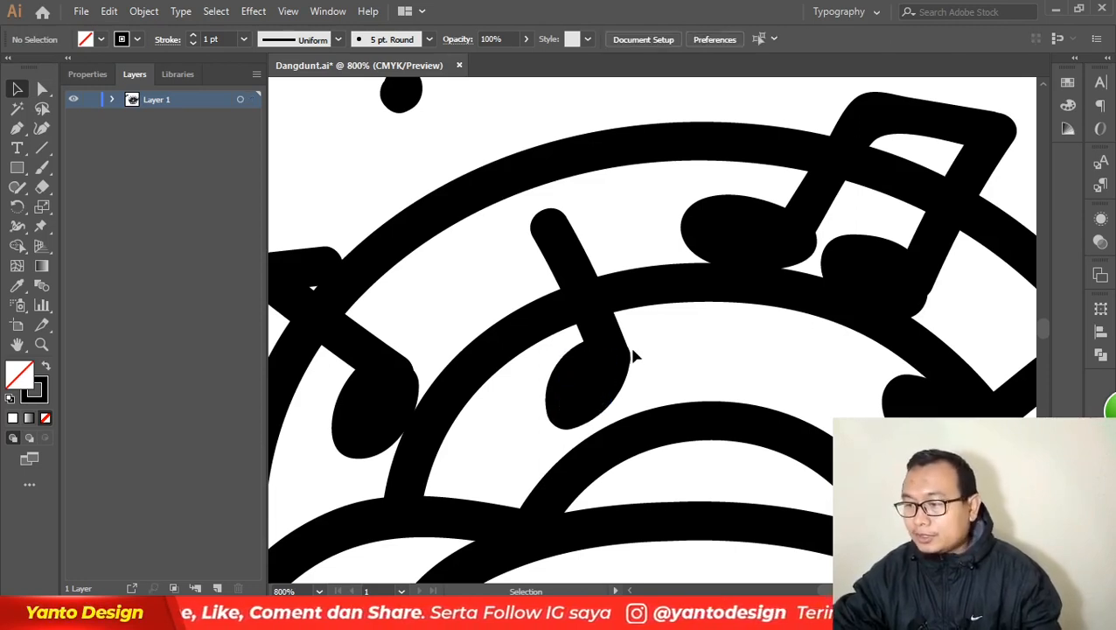
- Round the flagless note's notehead by pulling both direction handles of its lower-left anchor outward
scroll(483, 263, down, 2)
scroll(543, 320, up, 3)
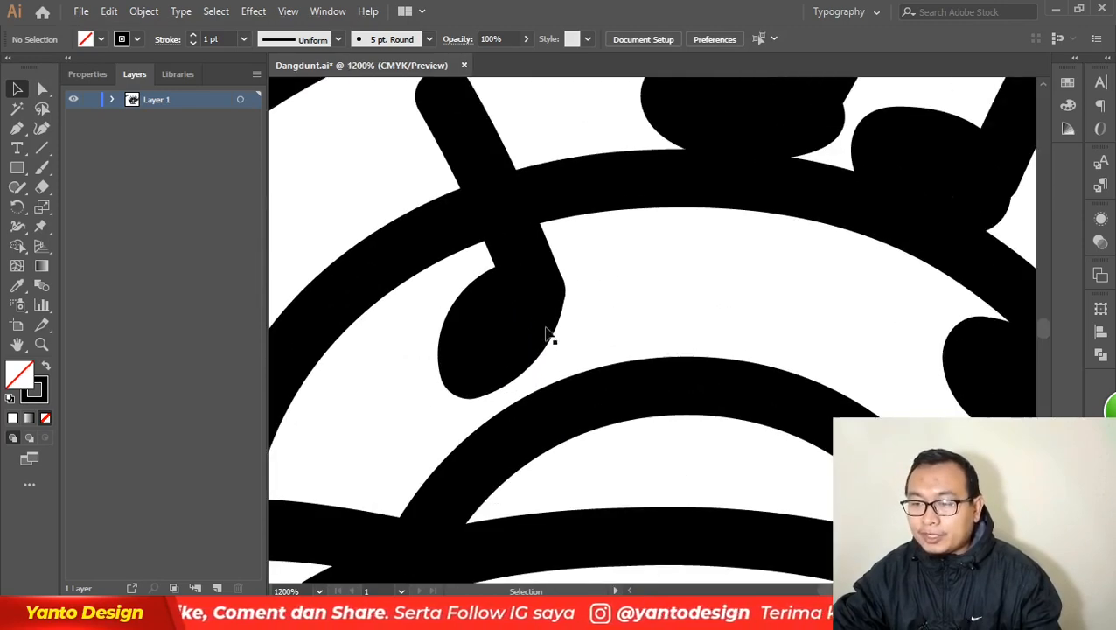
click(529, 330)
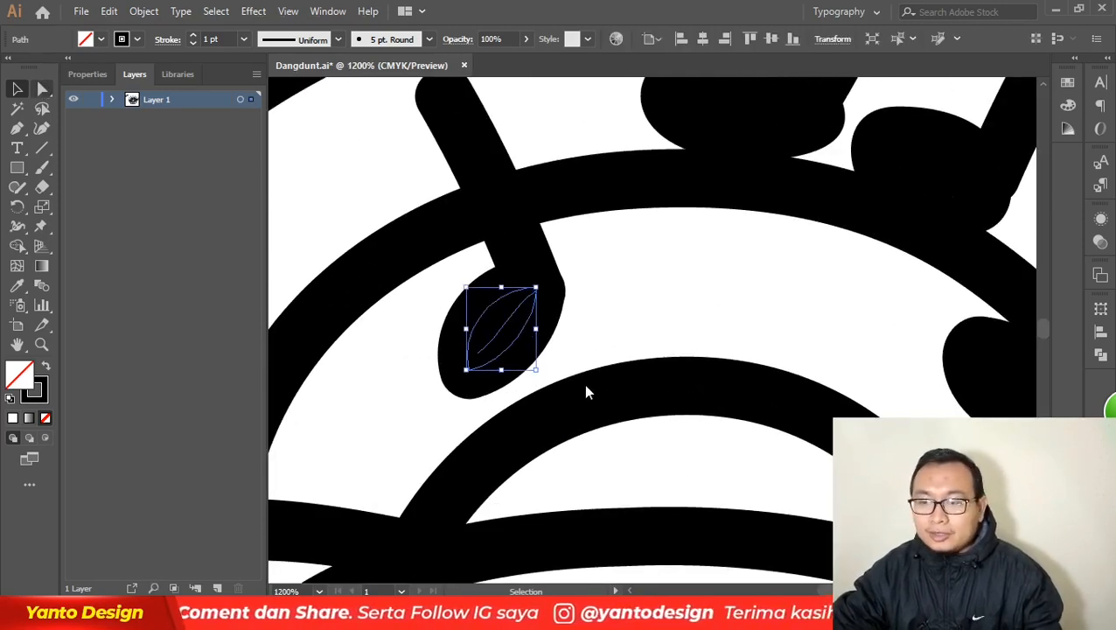
key(a)
click(469, 372)
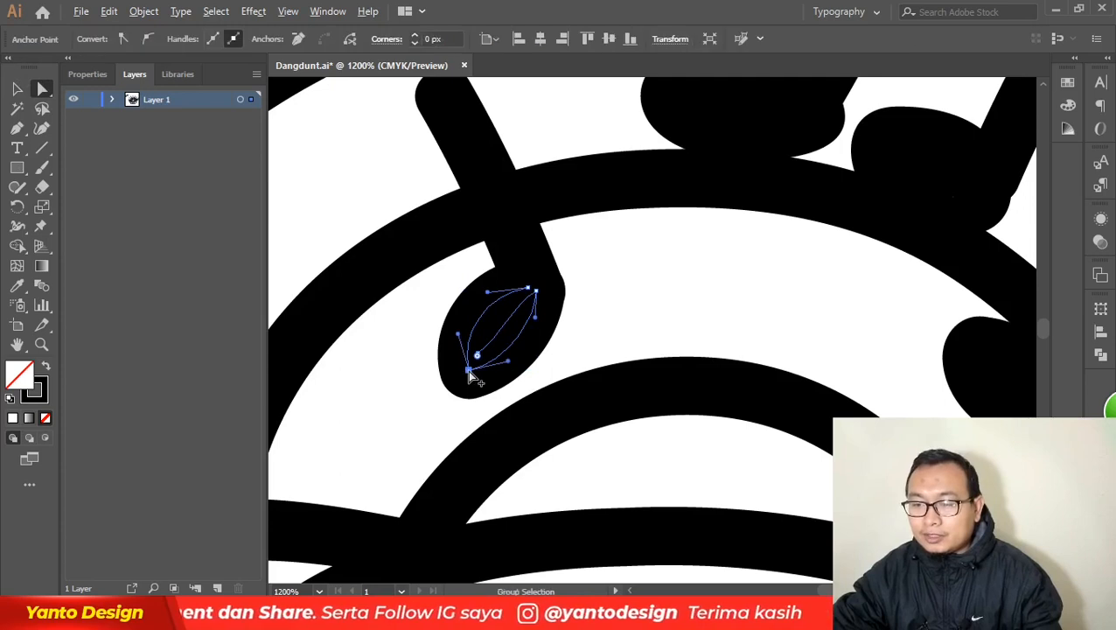
scroll(473, 377, up, 2)
drag(532, 351, 543, 362)
drag(432, 295, 412, 291)
key(ctrl+z)
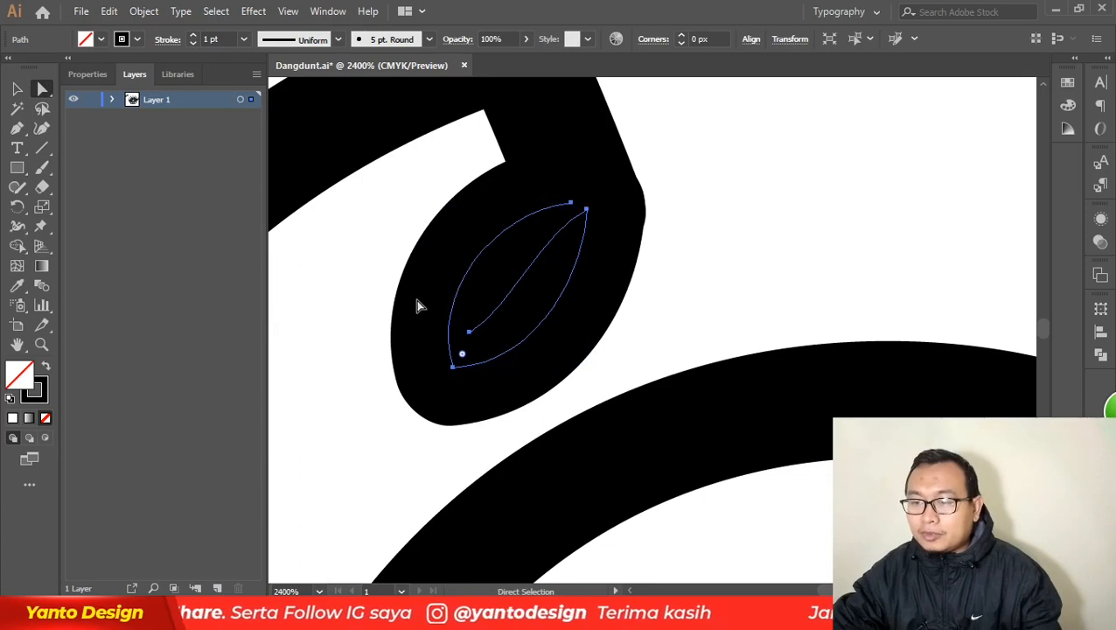
click(453, 367)
drag(430, 300, 414, 301)
drag(542, 363, 541, 385)
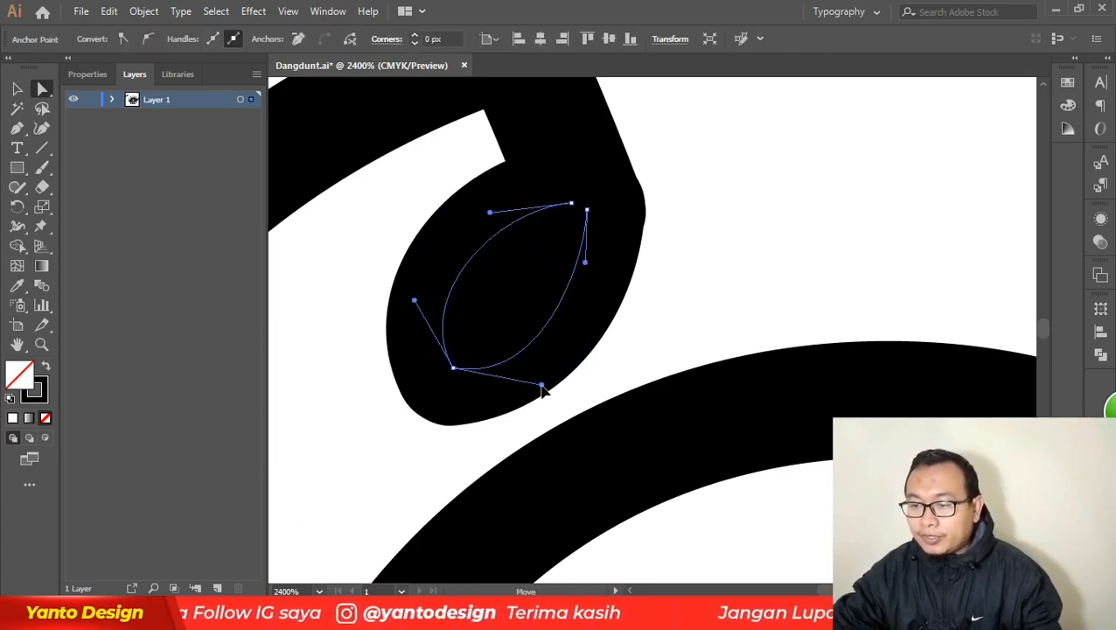
alt+scroll(588, 262, down, 5)
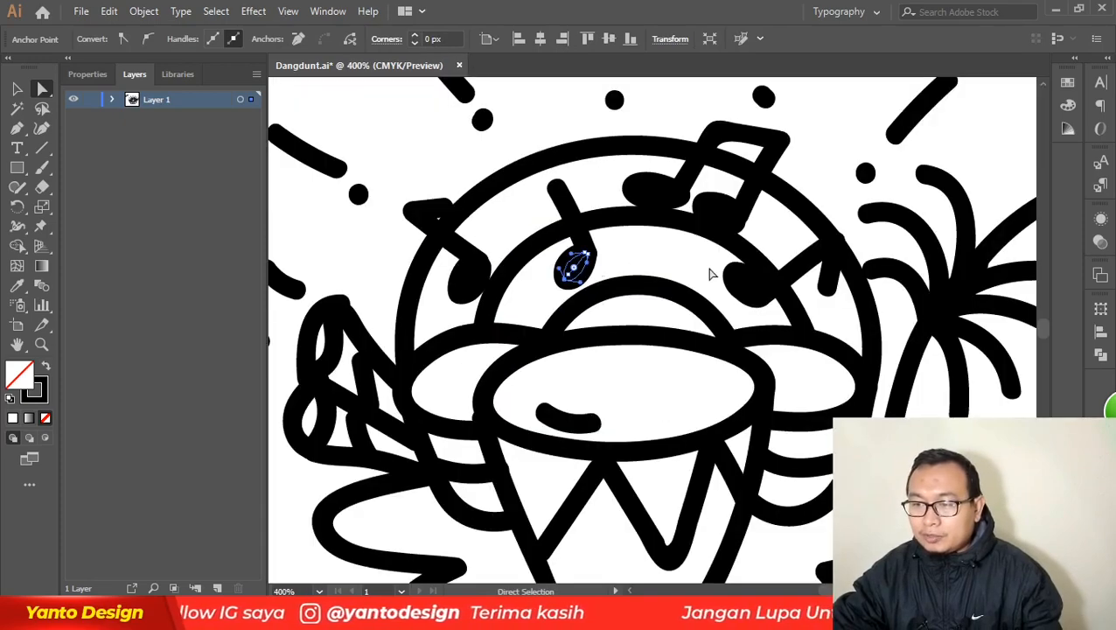
- Smooth the outline of the beamed note's left notehead by moving its left anchor outward and its top anchor to the right
click(17, 89)
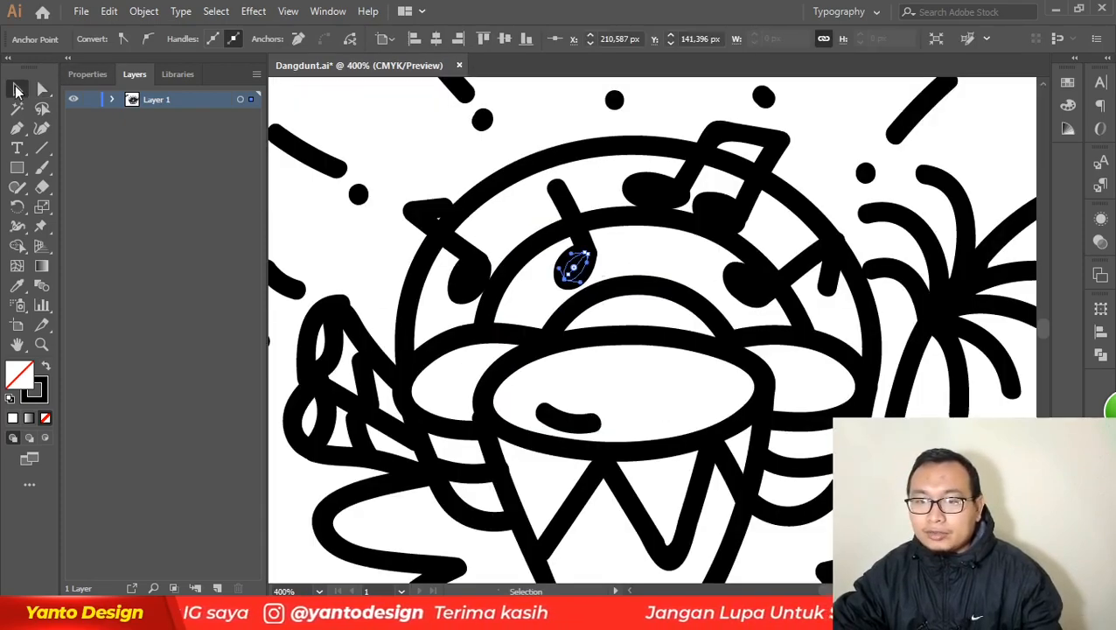
alt+scroll(772, 182, up, 1)
click(503, 191)
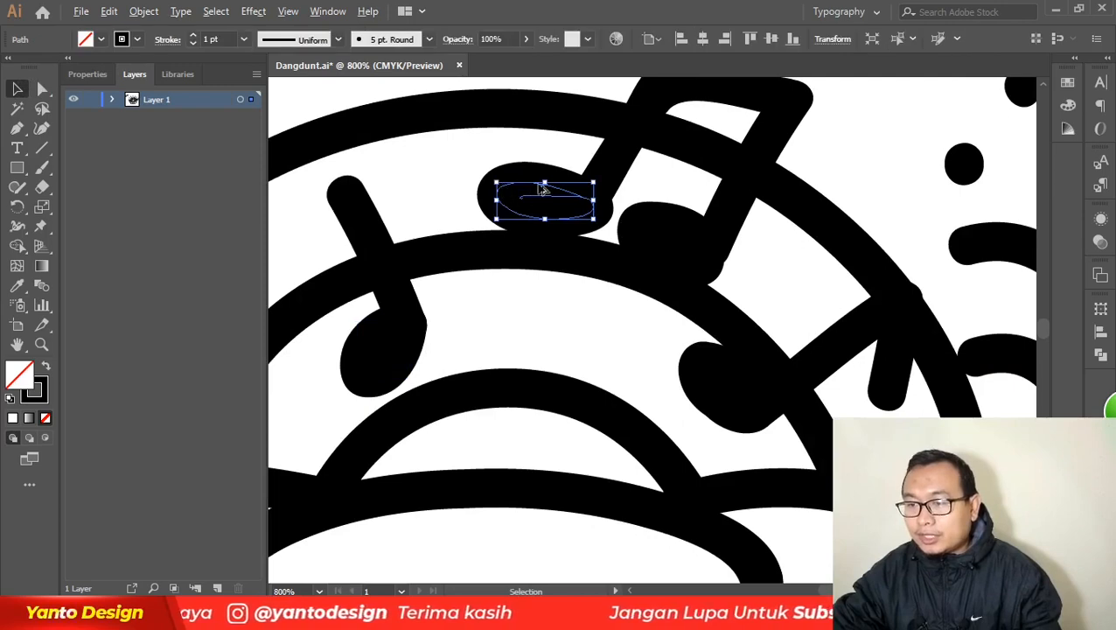
alt+scroll(525, 184, up, 3)
click(40, 90)
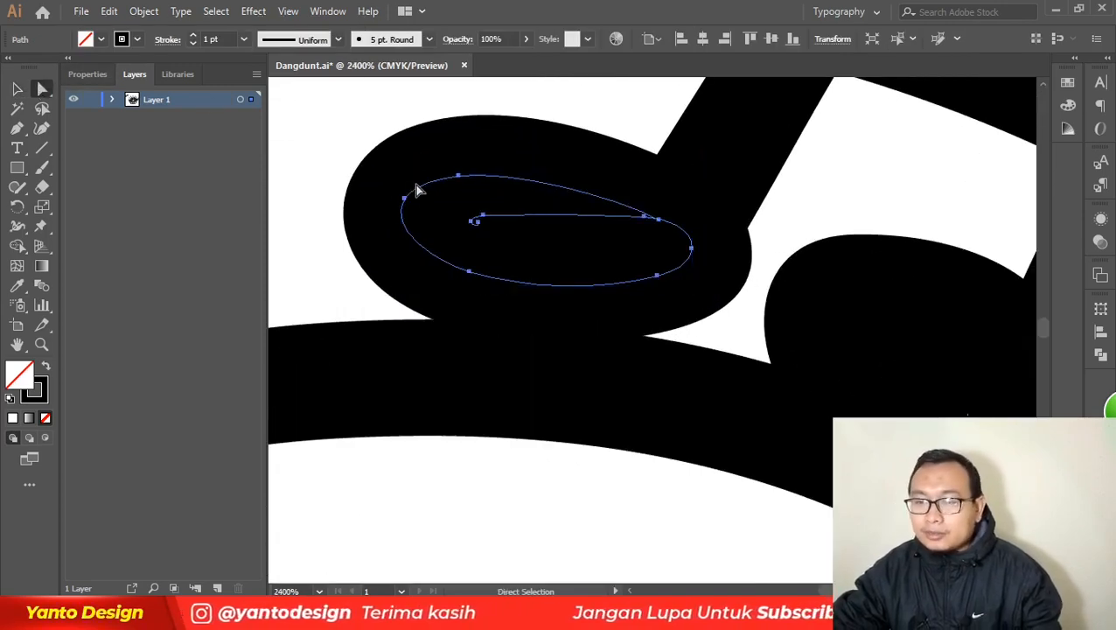
drag(404, 200, 398, 200)
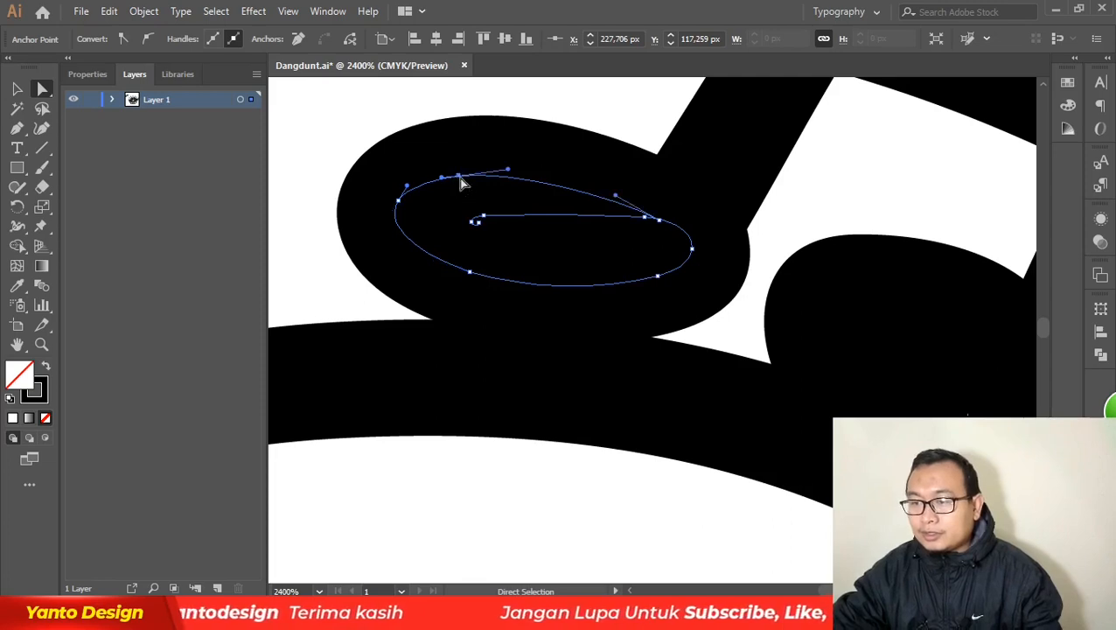
drag(461, 181, 475, 181)
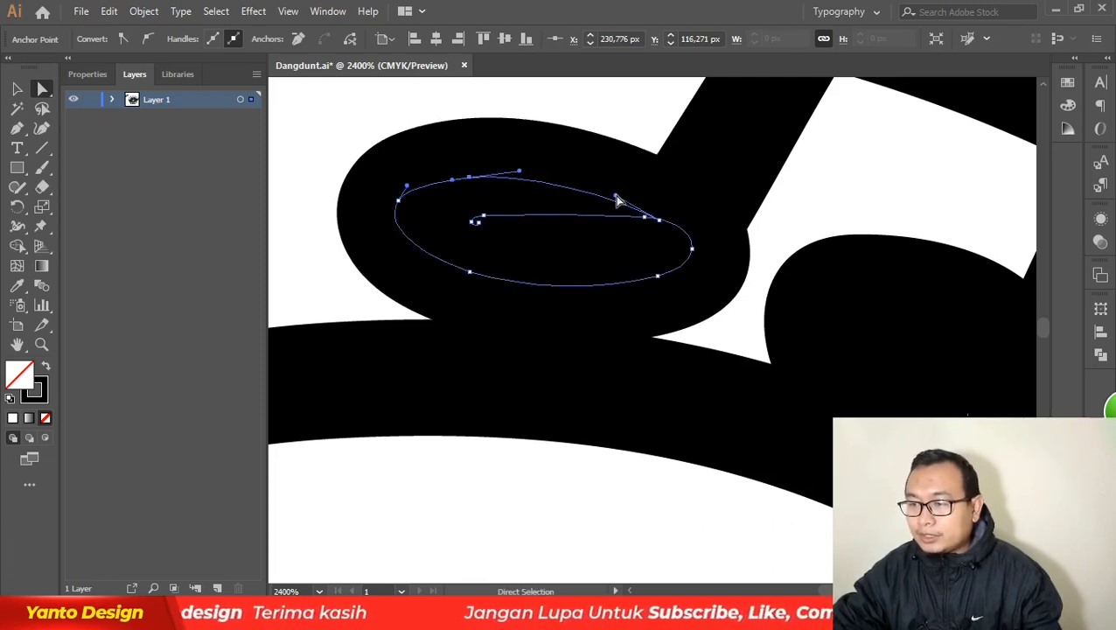
click(733, 260)
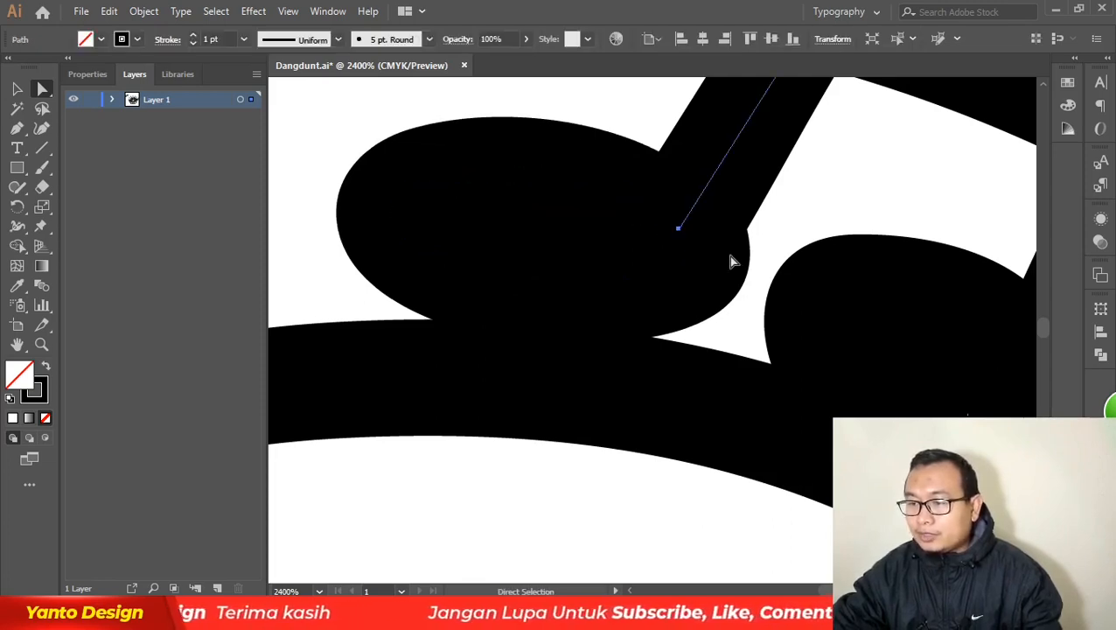
- Move the beamed note's left notehead slightly up and left so its right side fits the stem
scroll(600, 238, down, 5)
click(15, 87)
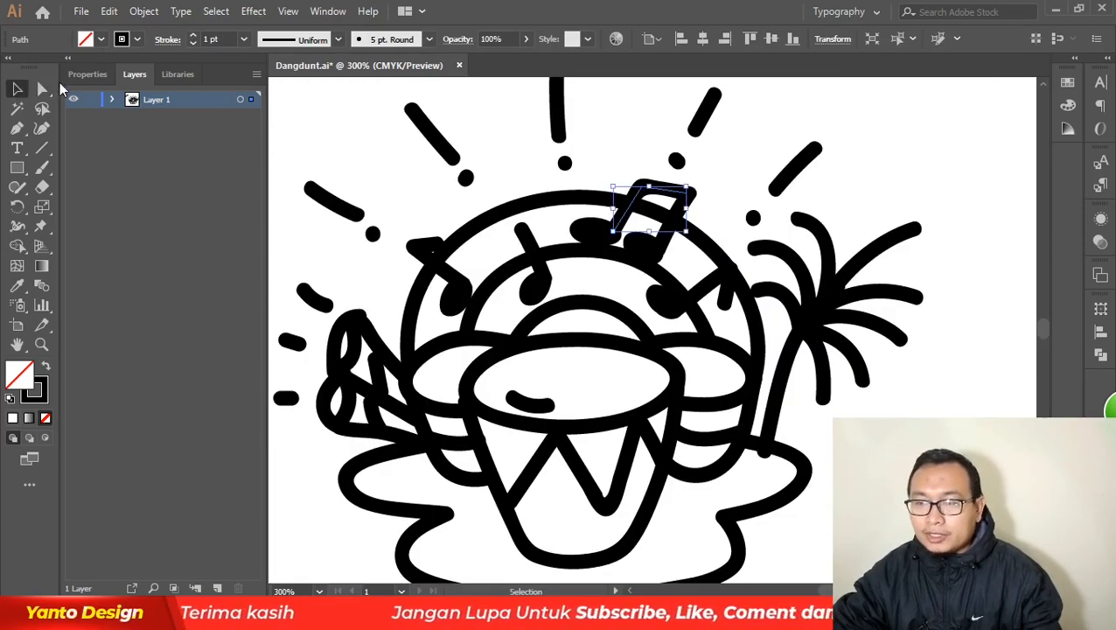
scroll(676, 219, up, 3)
scroll(453, 222, up, 3)
click(506, 288)
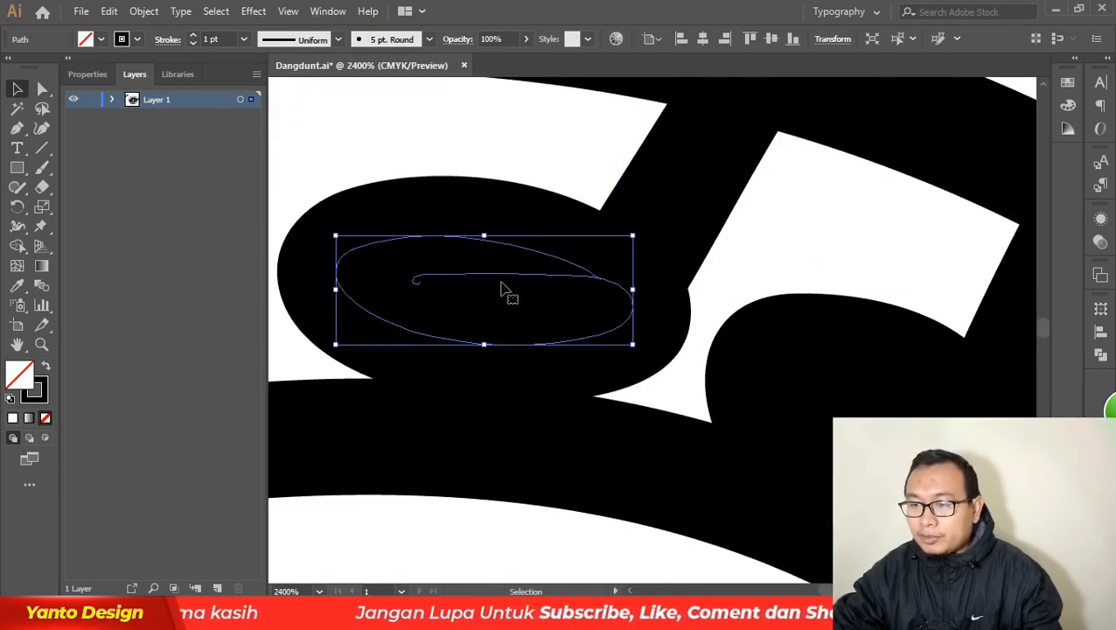
drag(510, 288, 490, 264)
scroll(613, 293, down, 2)
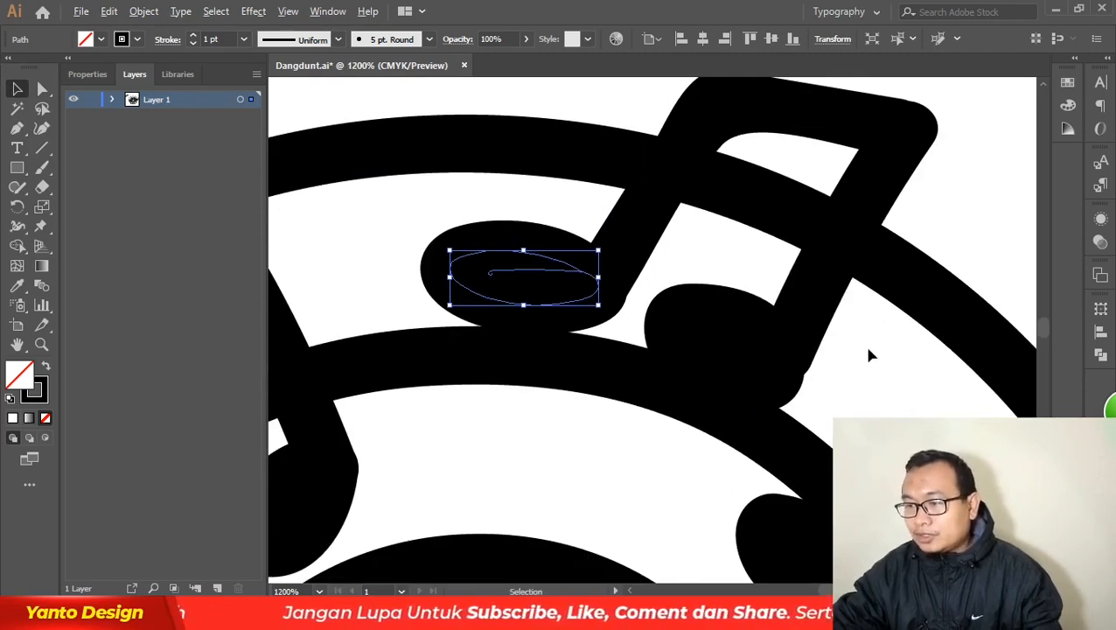
- Widen the beamed note's right notehead slightly by stretching its left side outward
scroll(867, 353, up, 1)
click(662, 342)
drag(676, 341, 706, 353)
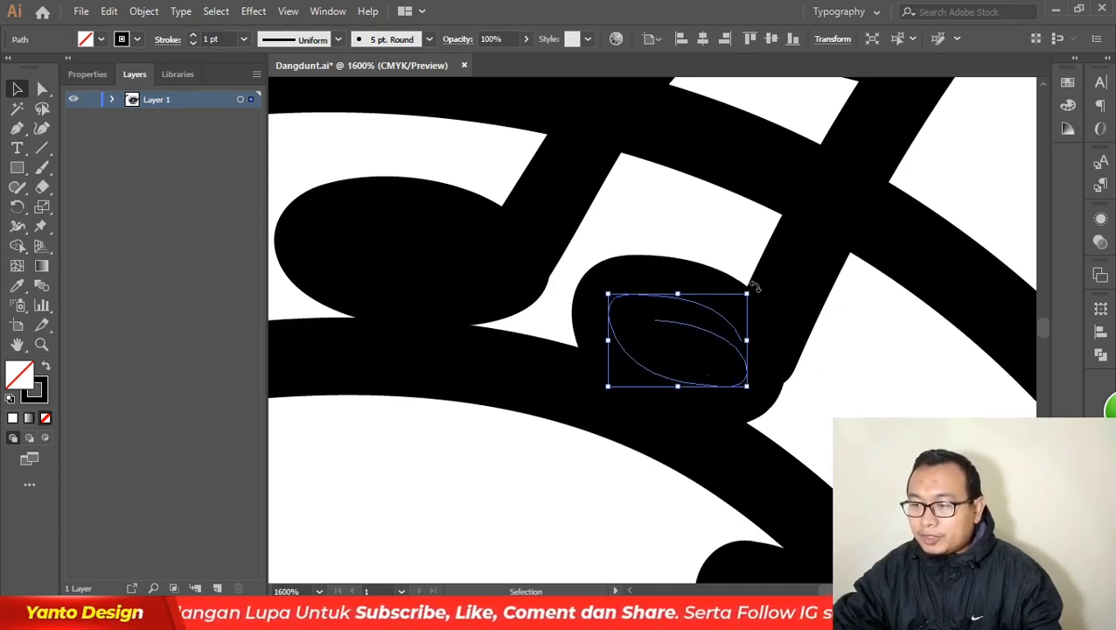
drag(608, 340, 599, 341)
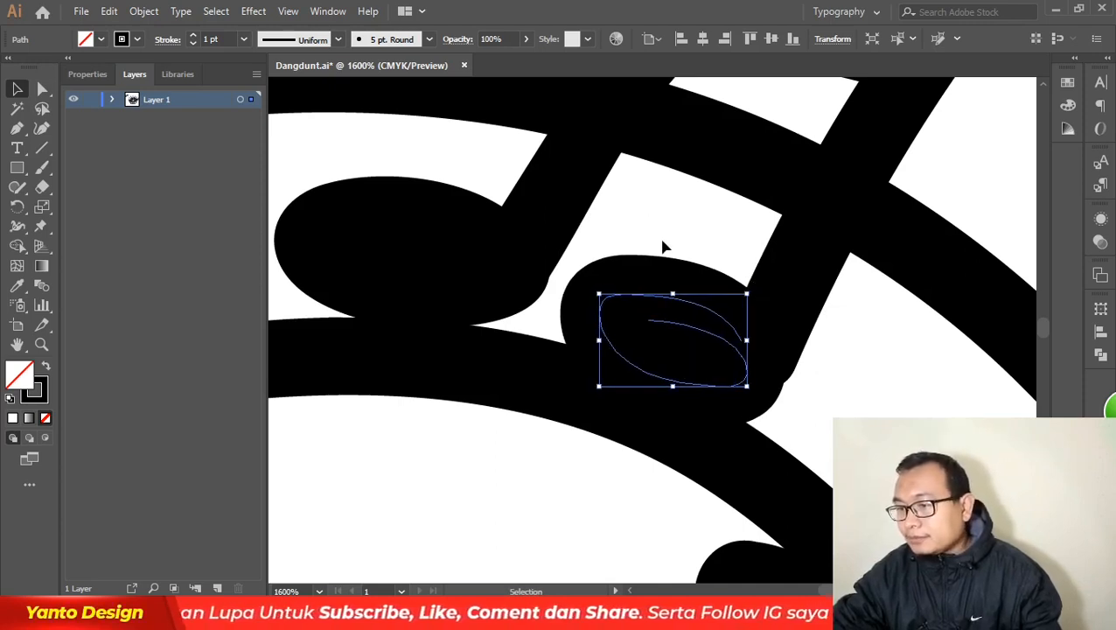
- Shorten the front drum's body slightly by raising its bottom edge
click(662, 244)
scroll(549, 258, down, 5)
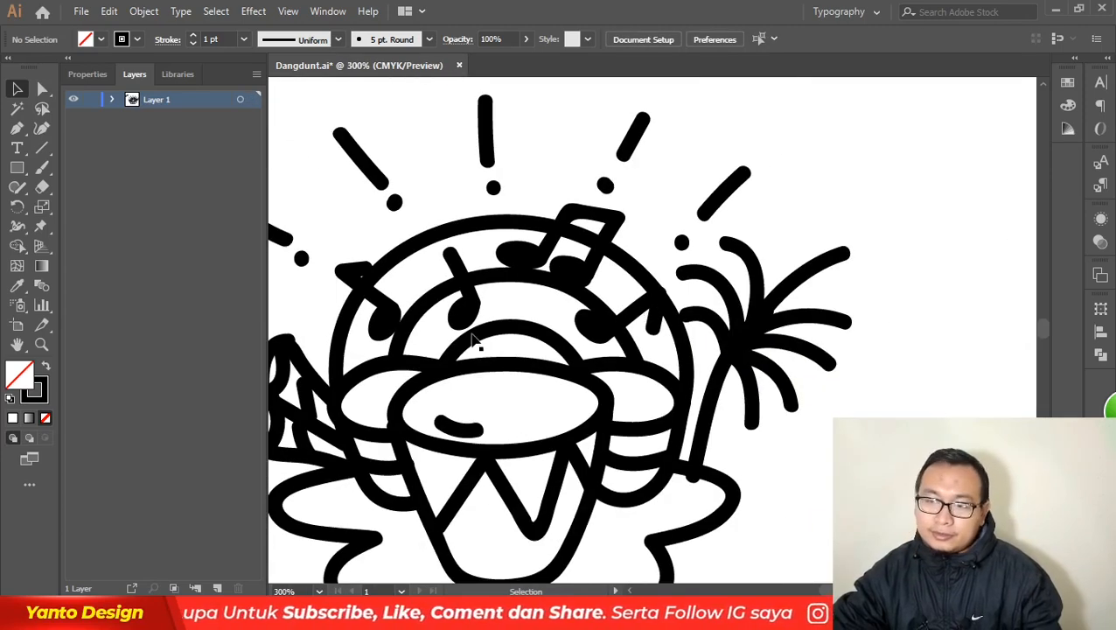
scroll(665, 237, down, 2)
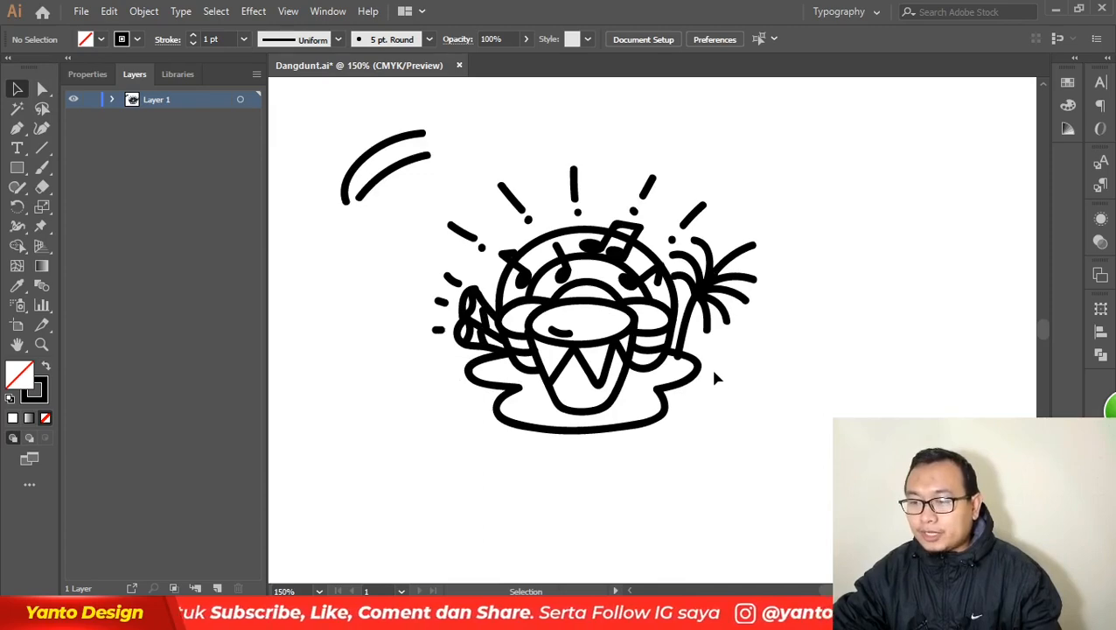
scroll(709, 365, up, 2)
scroll(500, 420, down, 2)
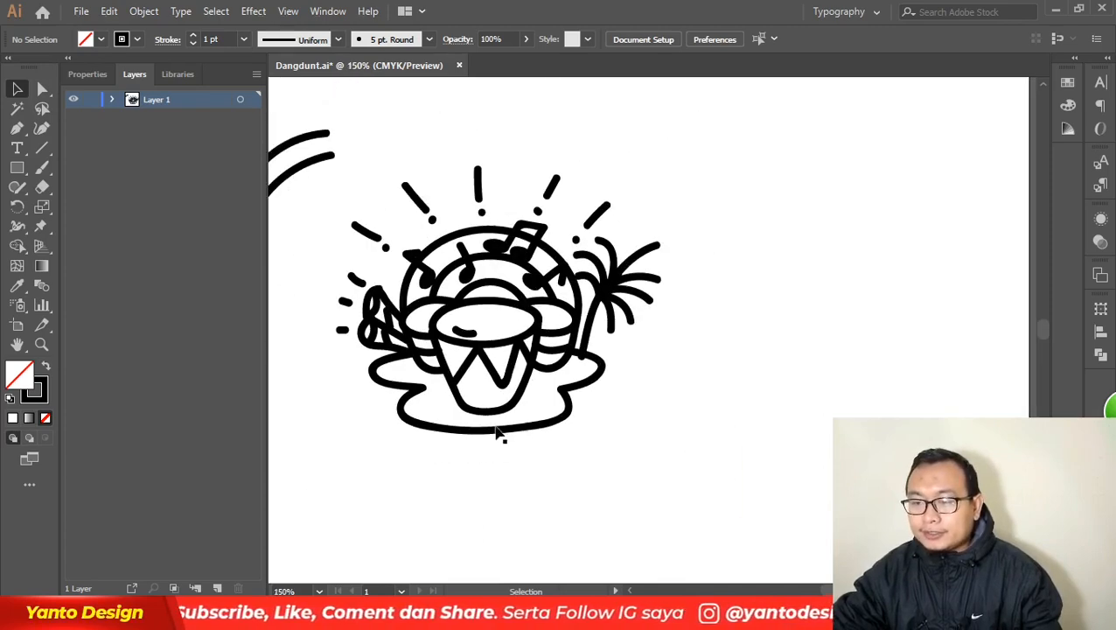
scroll(452, 435, up, 2)
click(465, 426)
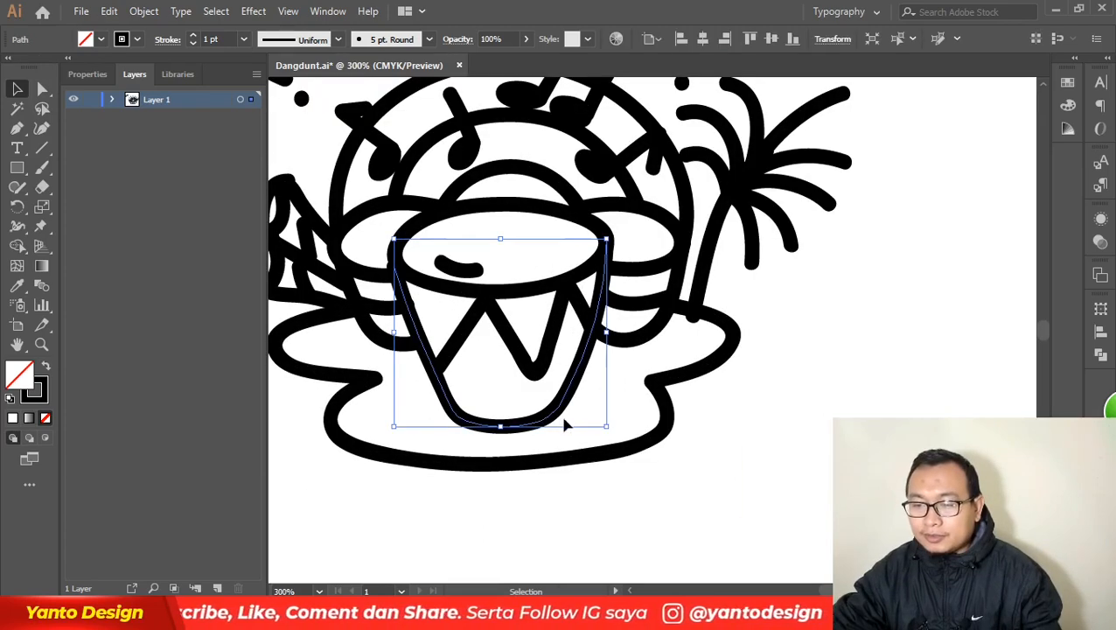
drag(502, 426, 502, 413)
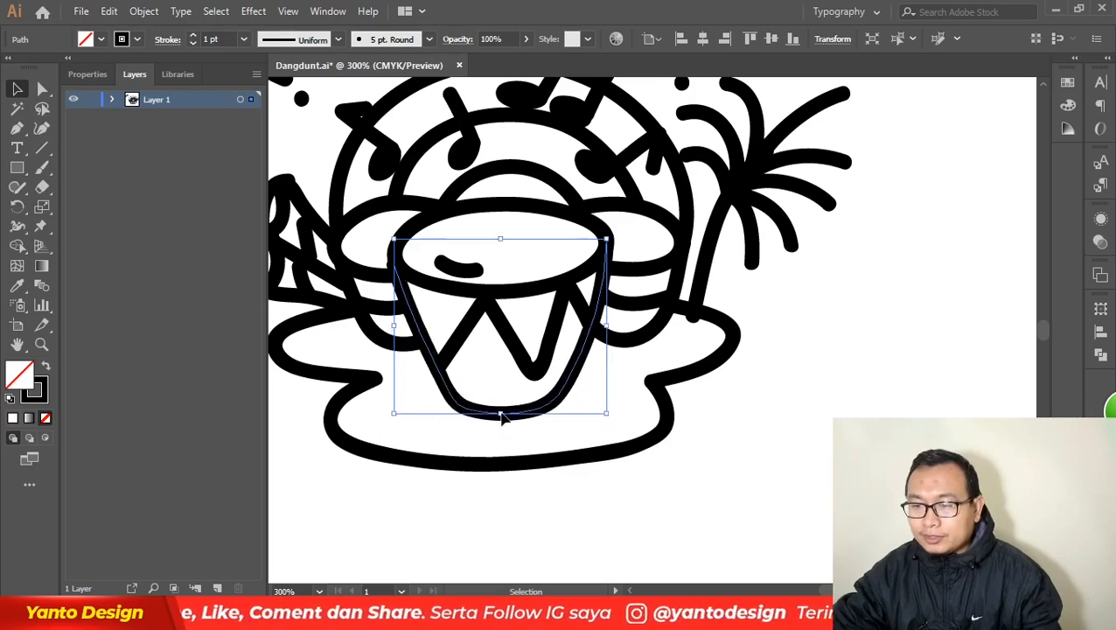
scroll(406, 269, up, 2)
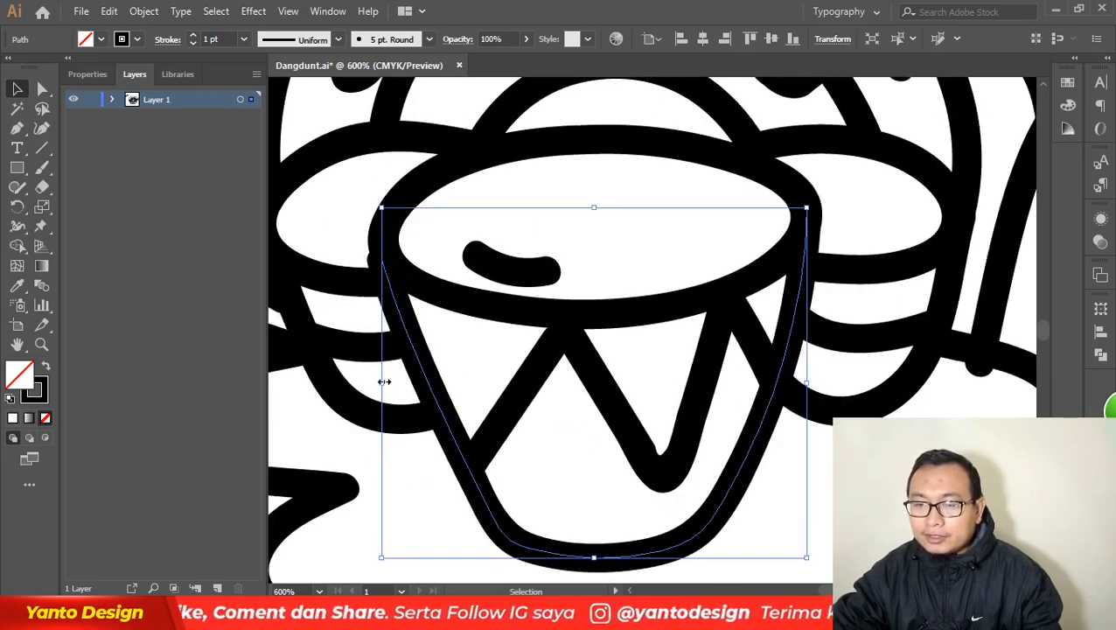
scroll(376, 346, down, 2)
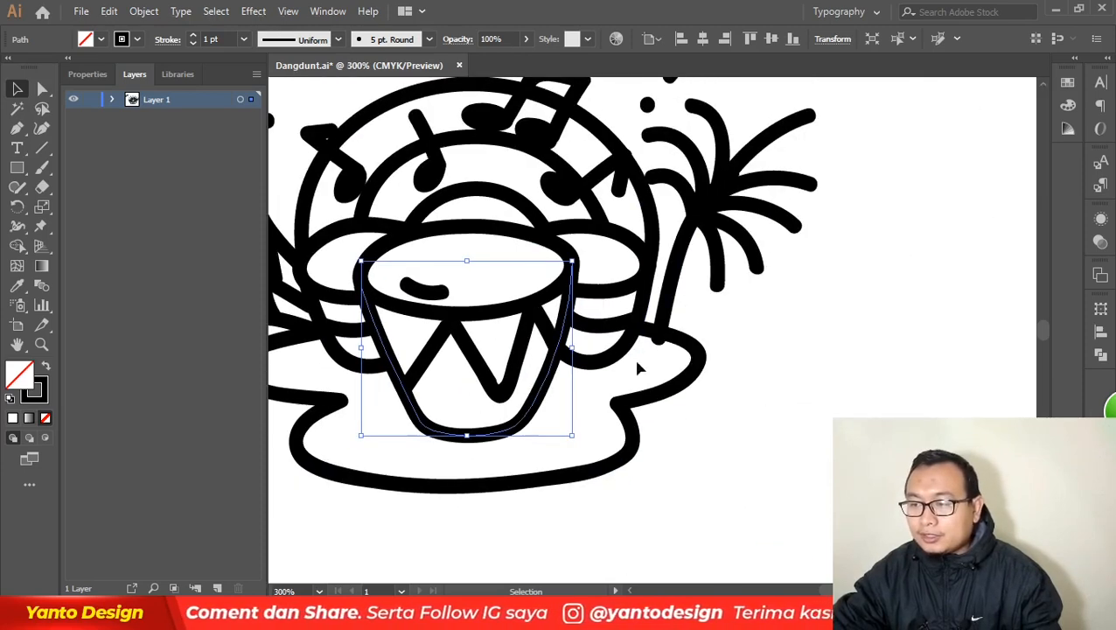
click(739, 393)
- Flatten the wavy base beneath the drums by raising its bottom edge
click(601, 477)
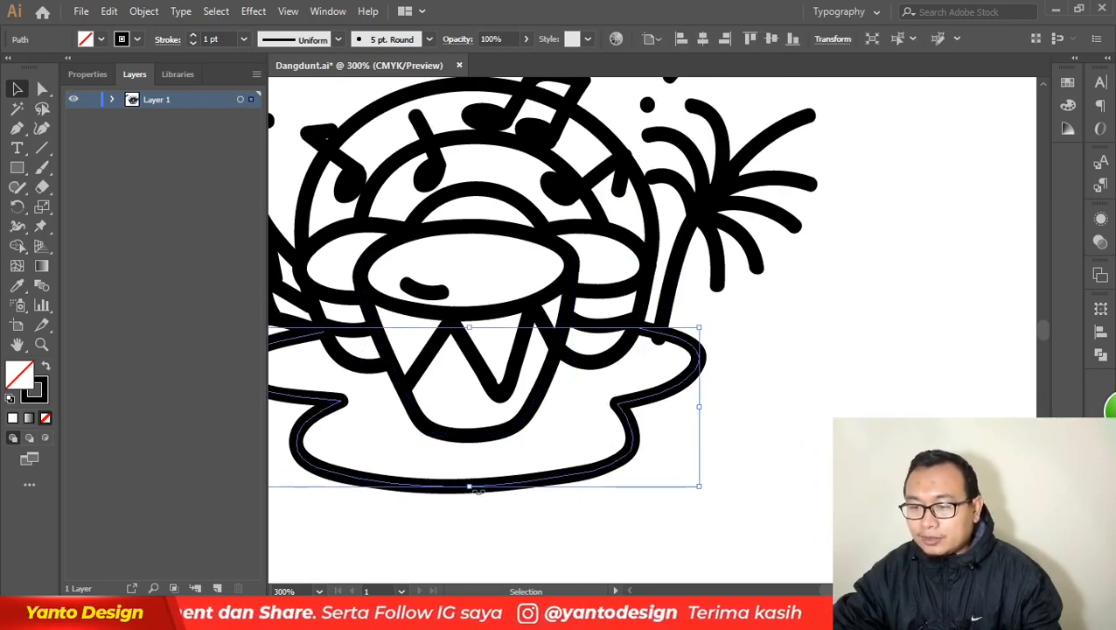
drag(473, 486, 476, 464)
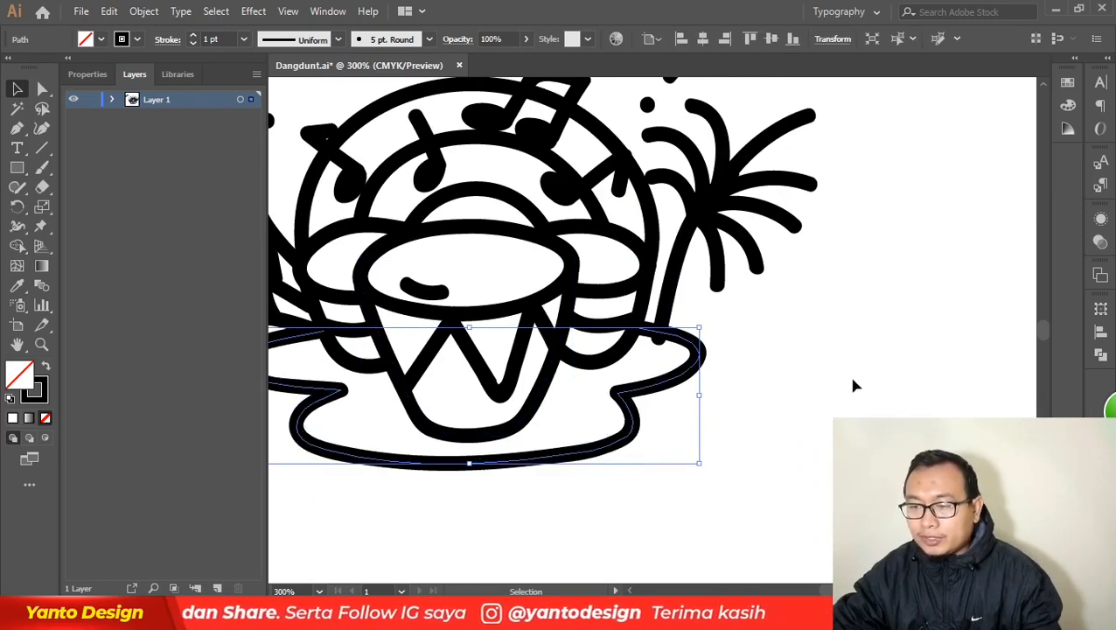
click(787, 328)
- Lengthen the palm trunk slightly by pulling its lower end down past the wavy base's outline
scroll(689, 259, up, 2)
click(687, 260)
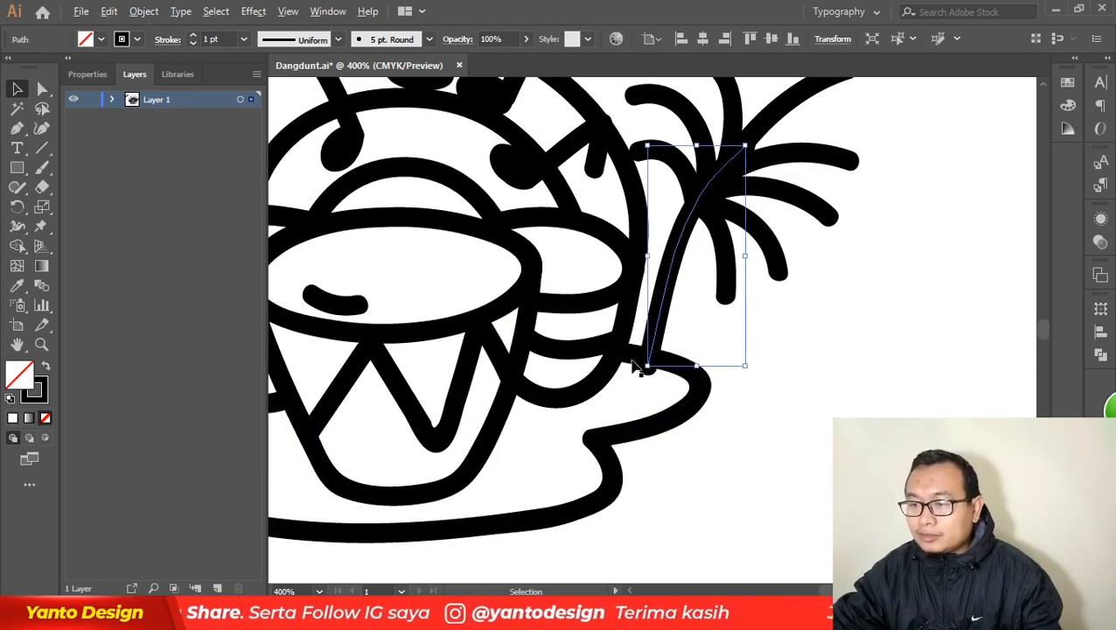
scroll(637, 367, up, 3)
drag(669, 376, 664, 390)
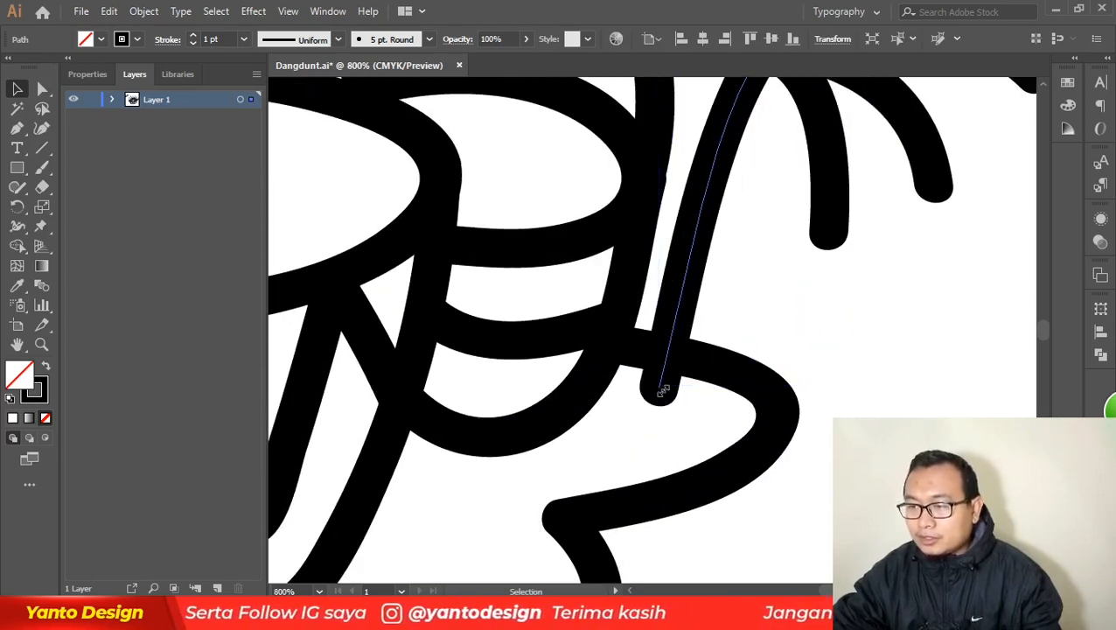
click(906, 350)
scroll(861, 350, down, 4)
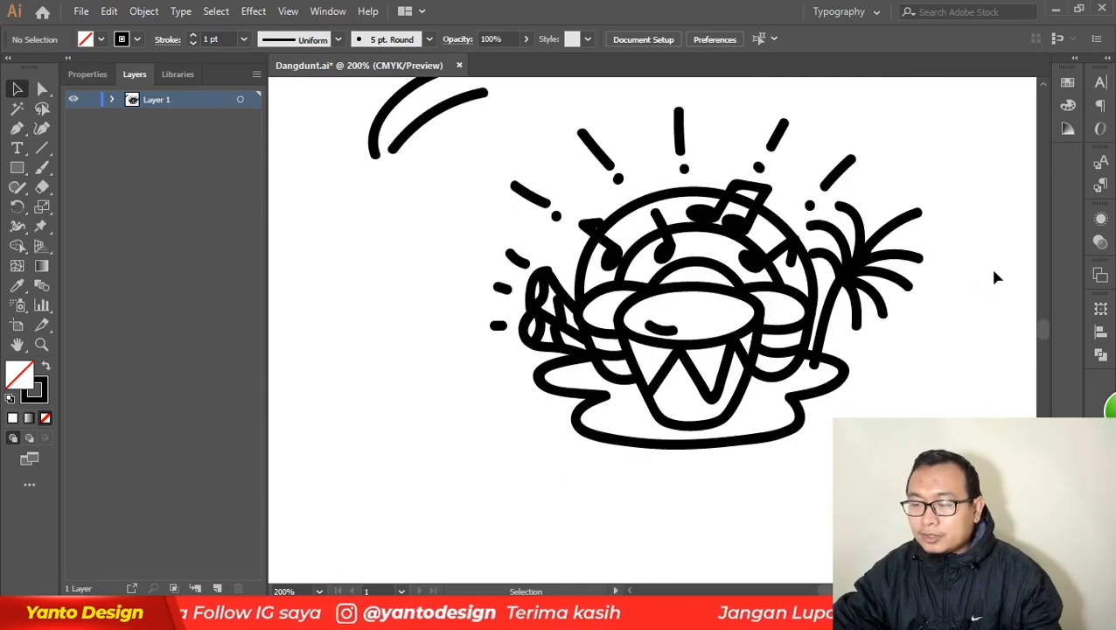
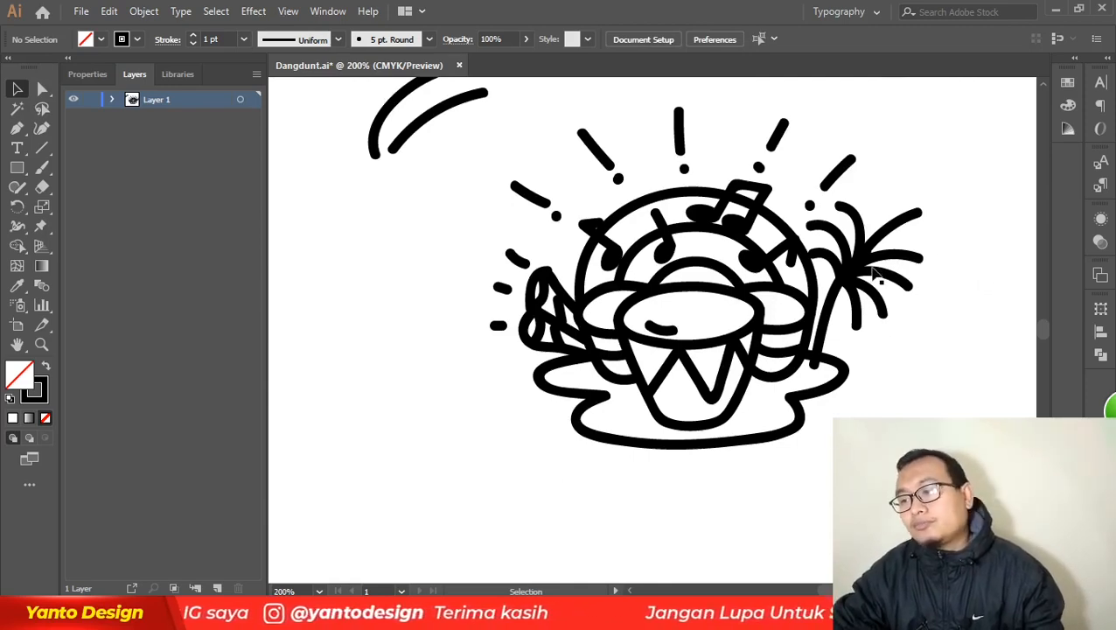
- Shorten the palm's upper-right frond and its topmost curved frond by bringing their tips closer to the crown
scroll(934, 227, up, 2)
click(879, 261)
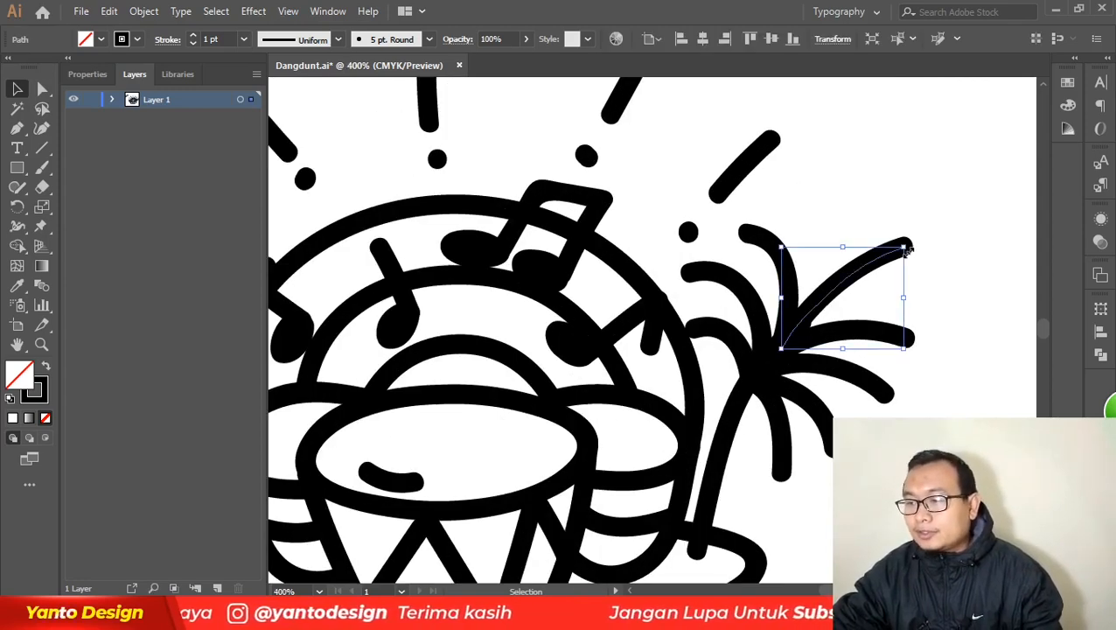
drag(902, 248, 887, 276)
click(961, 281)
scroll(775, 262, down, 2)
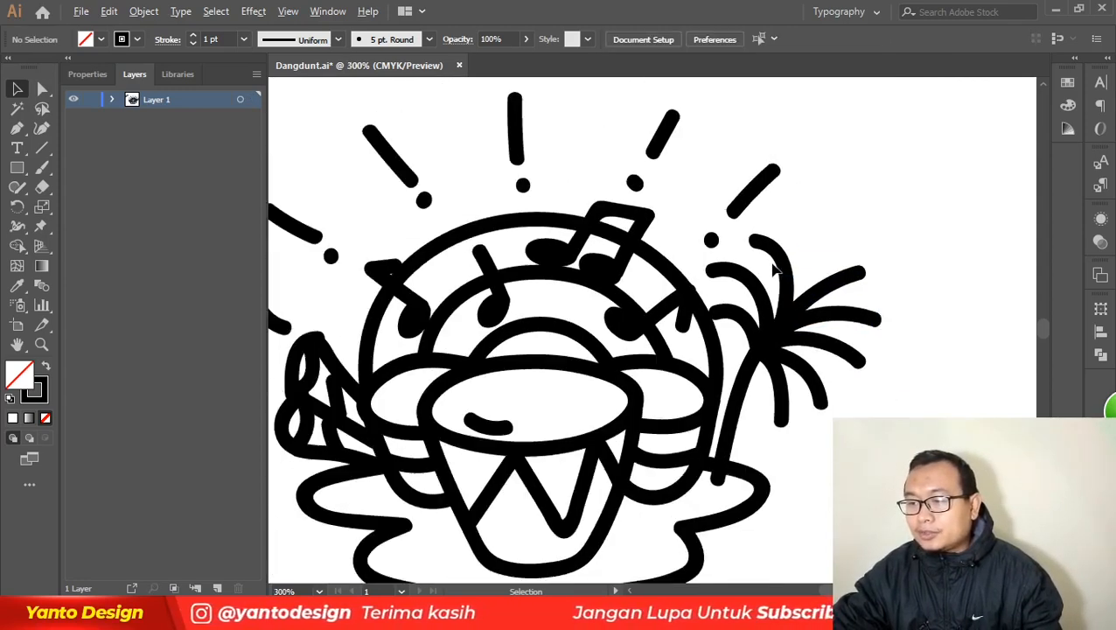
scroll(774, 267, up, 3)
click(791, 279)
drag(758, 227, 759, 255)
click(894, 233)
- Shorten the palm's middle-right frond by pulling its tip inward, and slightly shorten the frond hanging beside the trunk
click(979, 386)
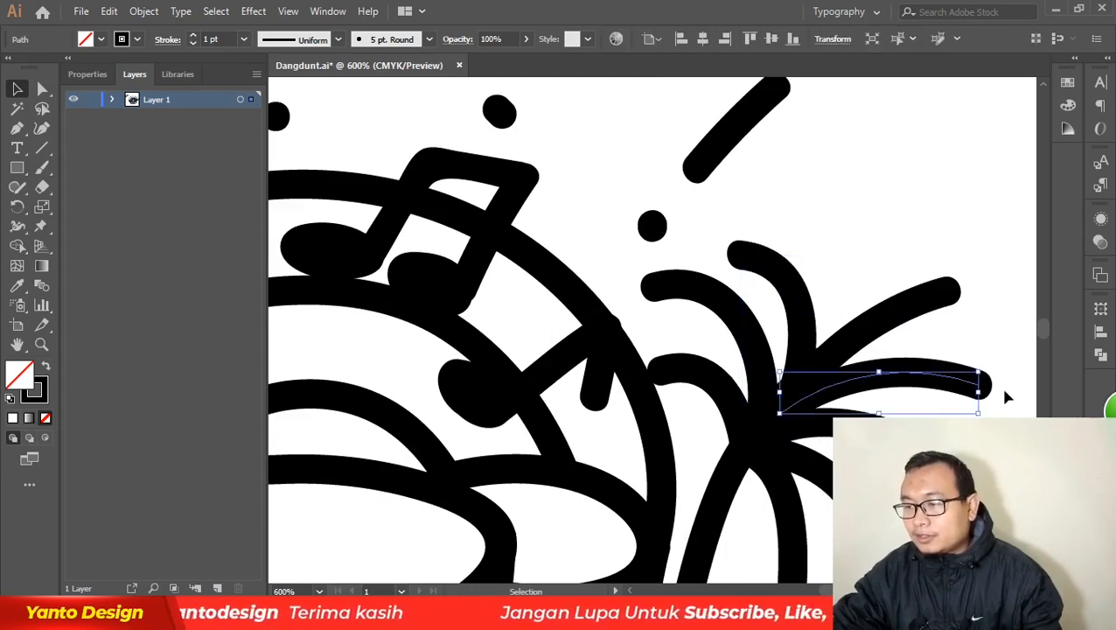
drag(979, 392, 936, 404)
scroll(827, 322, down, 3)
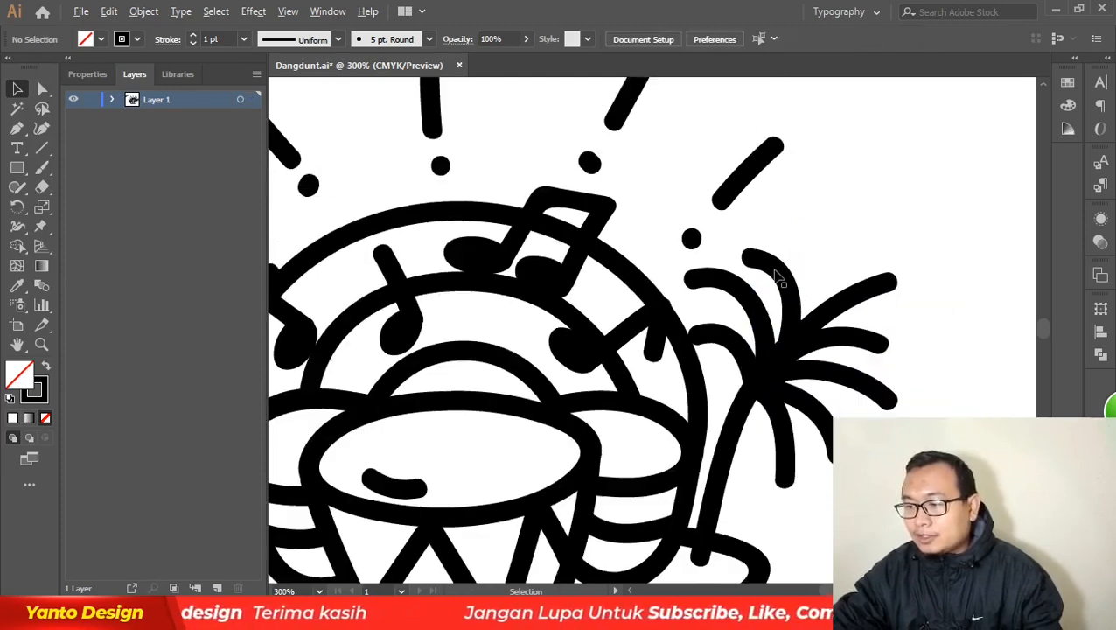
scroll(827, 322, up, 2)
click(757, 408)
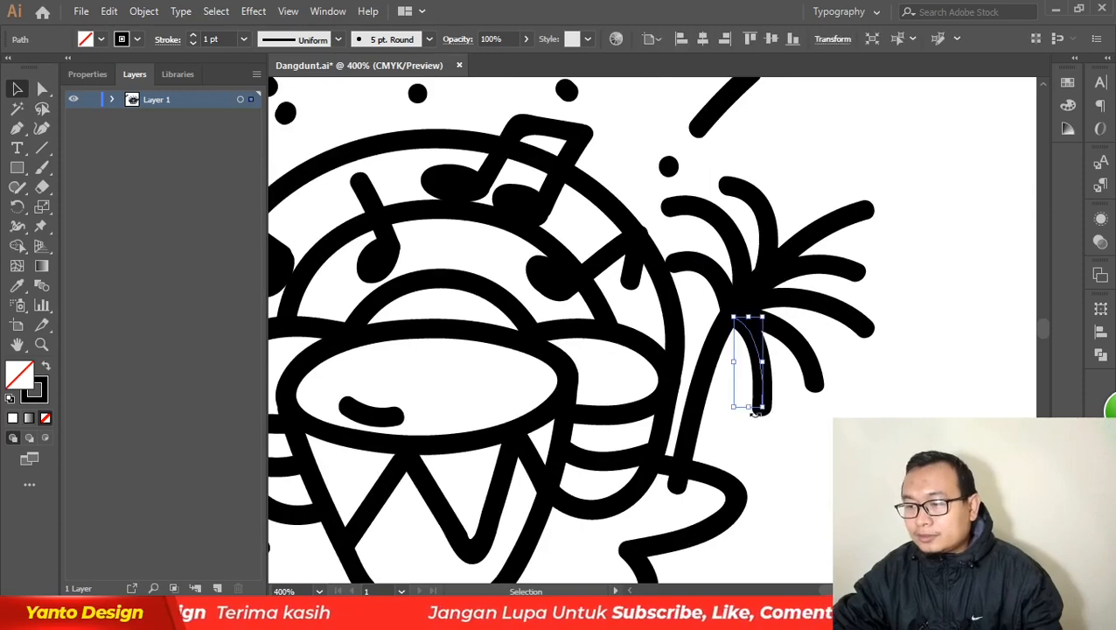
drag(748, 408, 746, 397)
click(820, 348)
scroll(820, 348, down, 2)
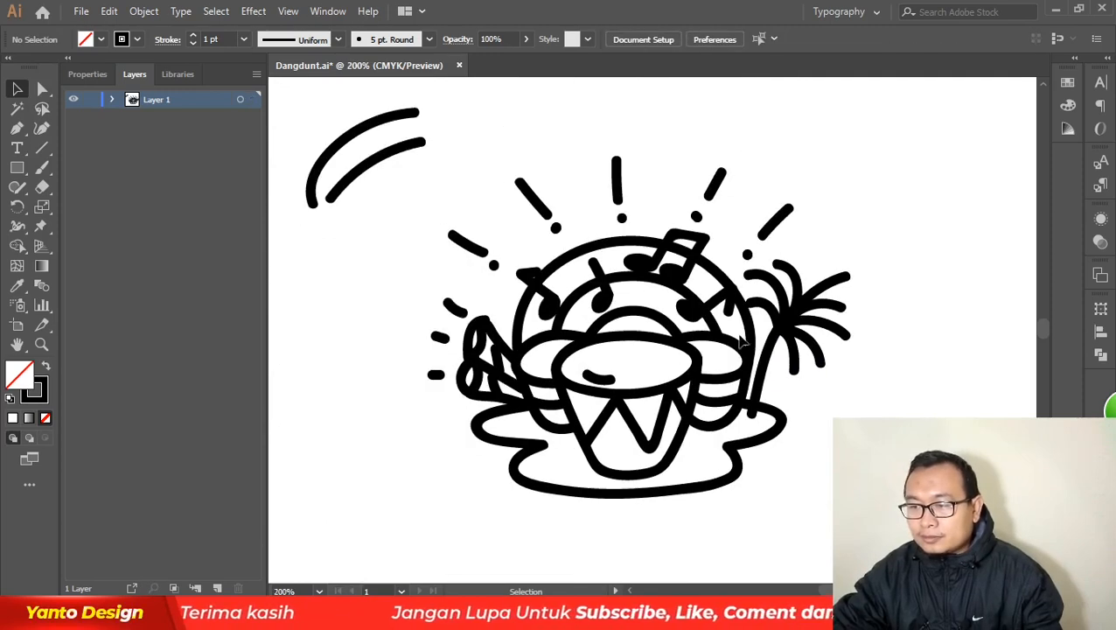
- Reduce the stroke weight of the three sound arches above the drums to 0.75 pt
scroll(617, 296, up, 1)
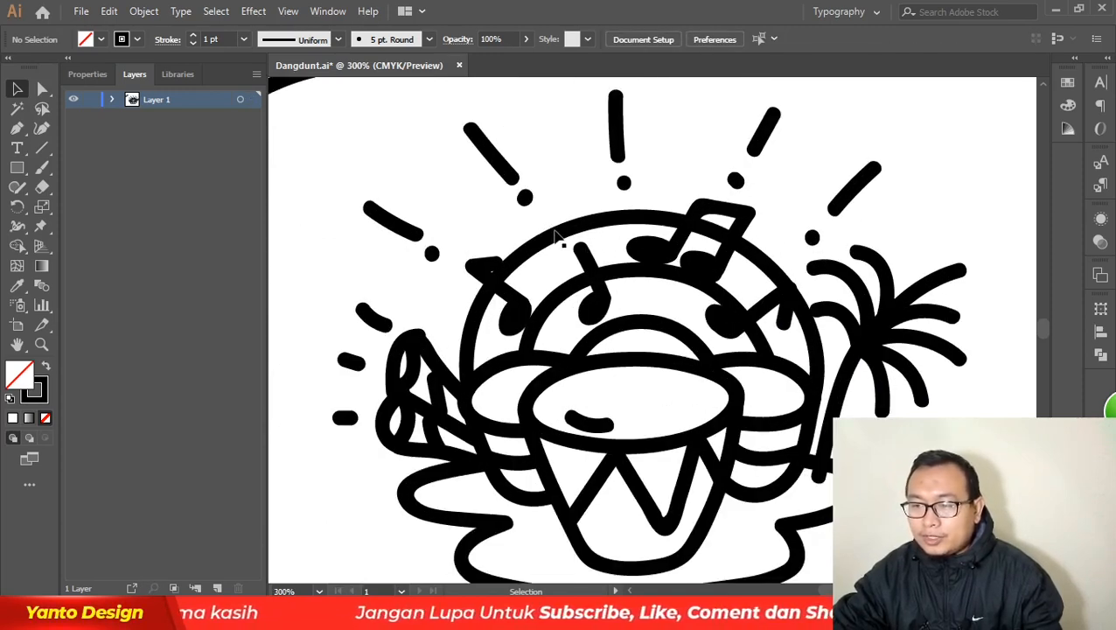
click(561, 242)
shift+click(620, 281)
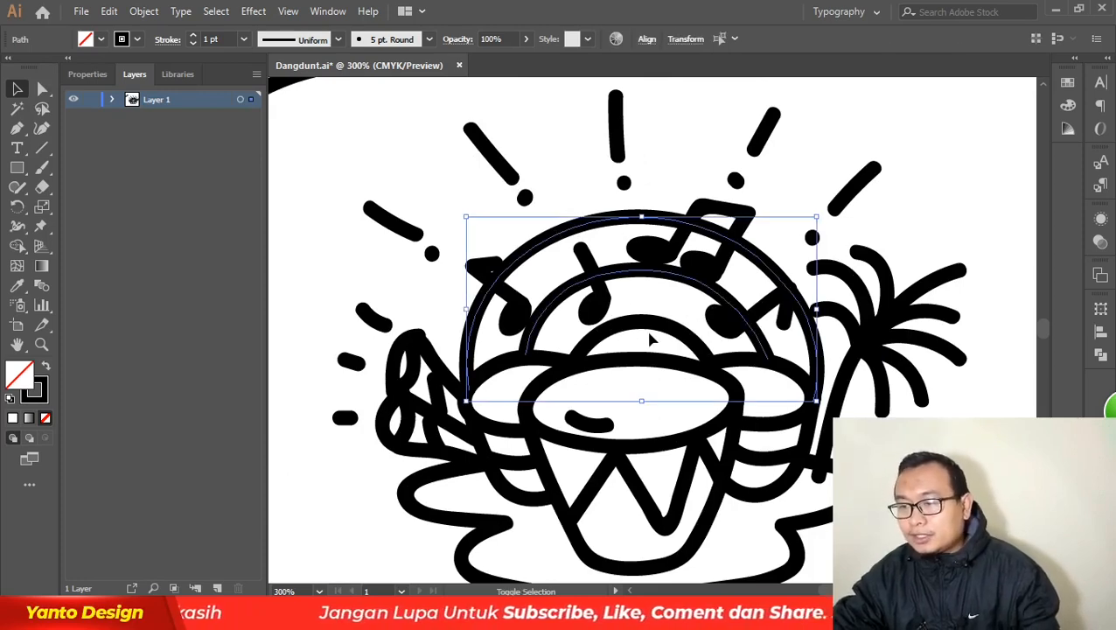
shift+click(649, 330)
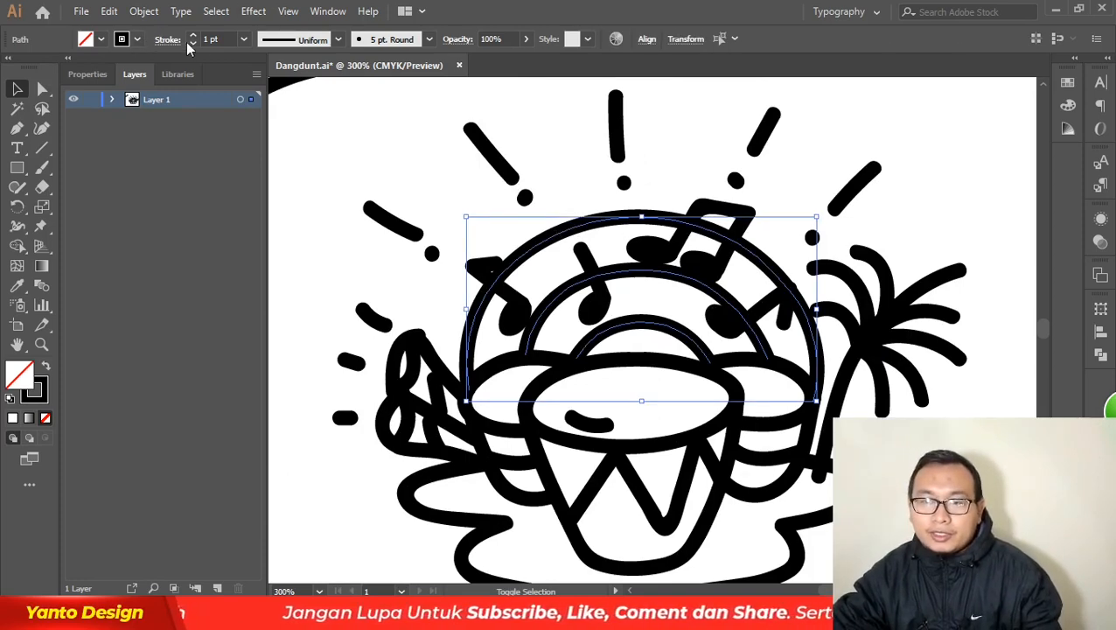
click(243, 39)
click(255, 75)
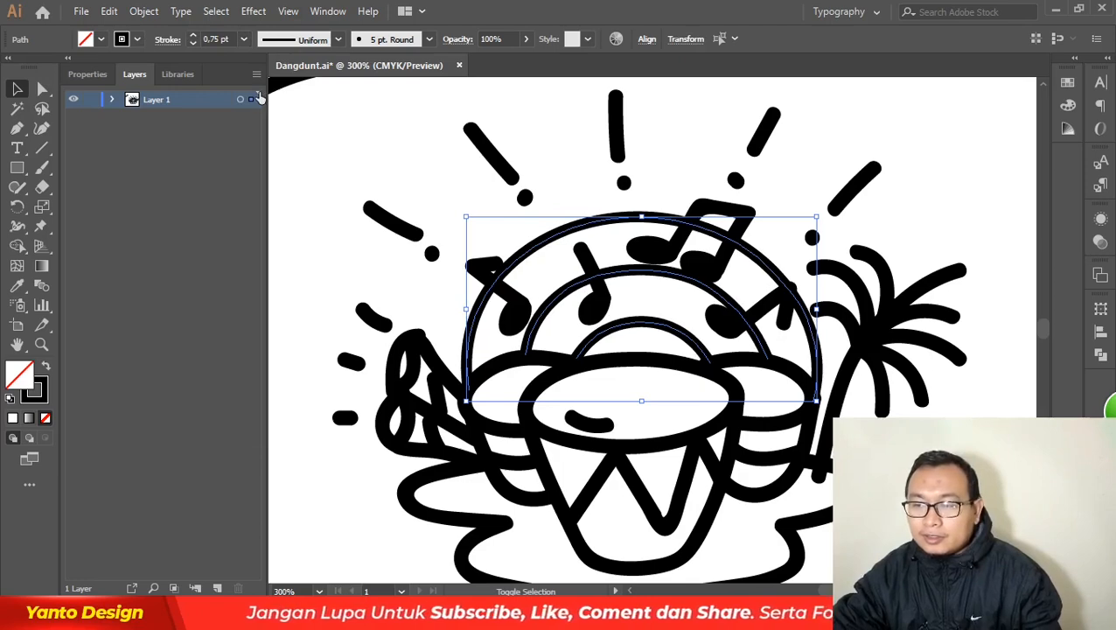
- Try a 0.5 pt stroke on the three sound arches and return them to 0.75 pt
click(244, 39)
click(256, 73)
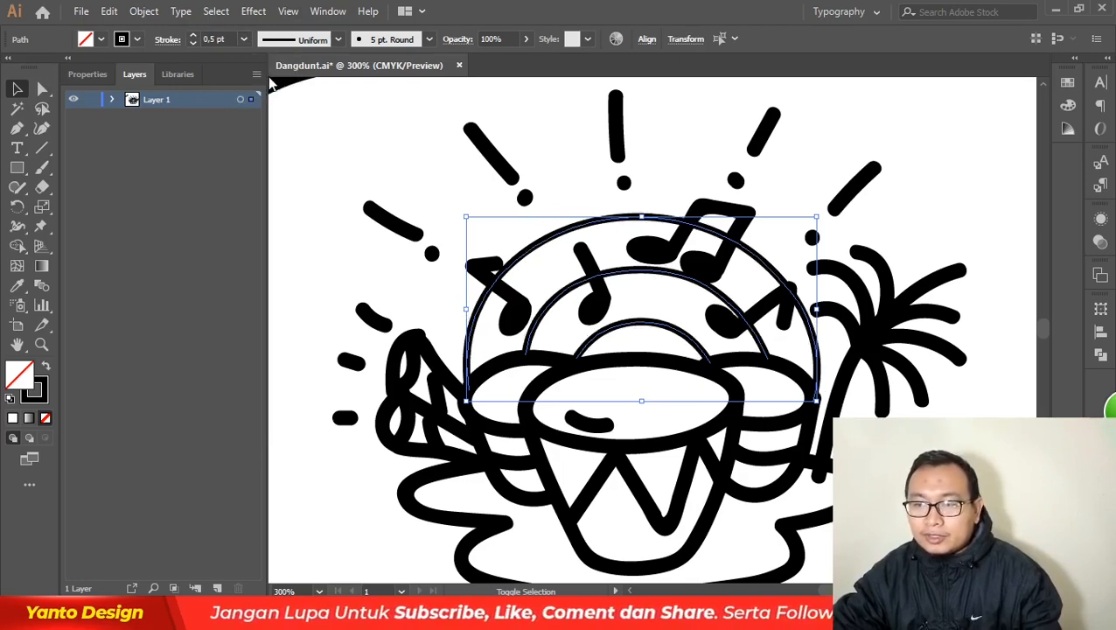
click(244, 39)
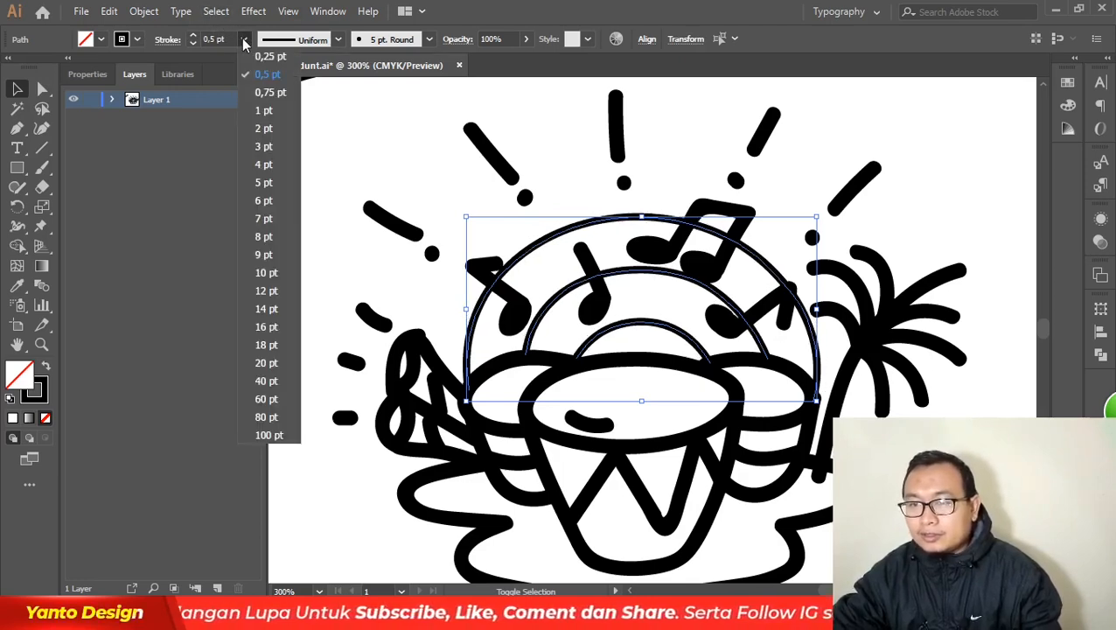
click(269, 93)
click(644, 128)
scroll(437, 201, down, 2)
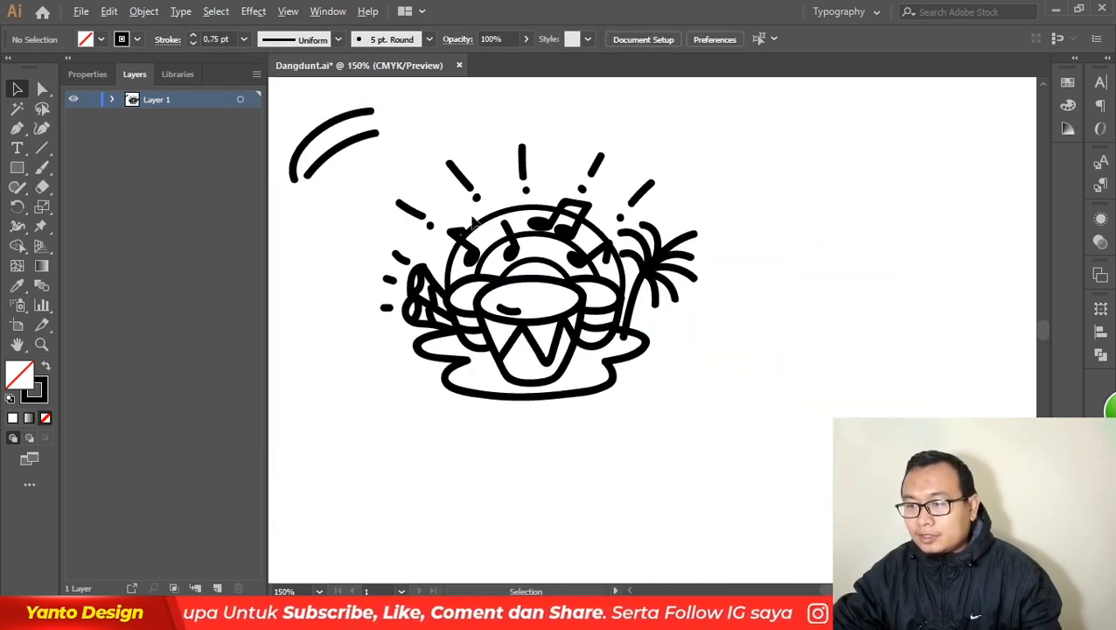
scroll(612, 245, up, 2)
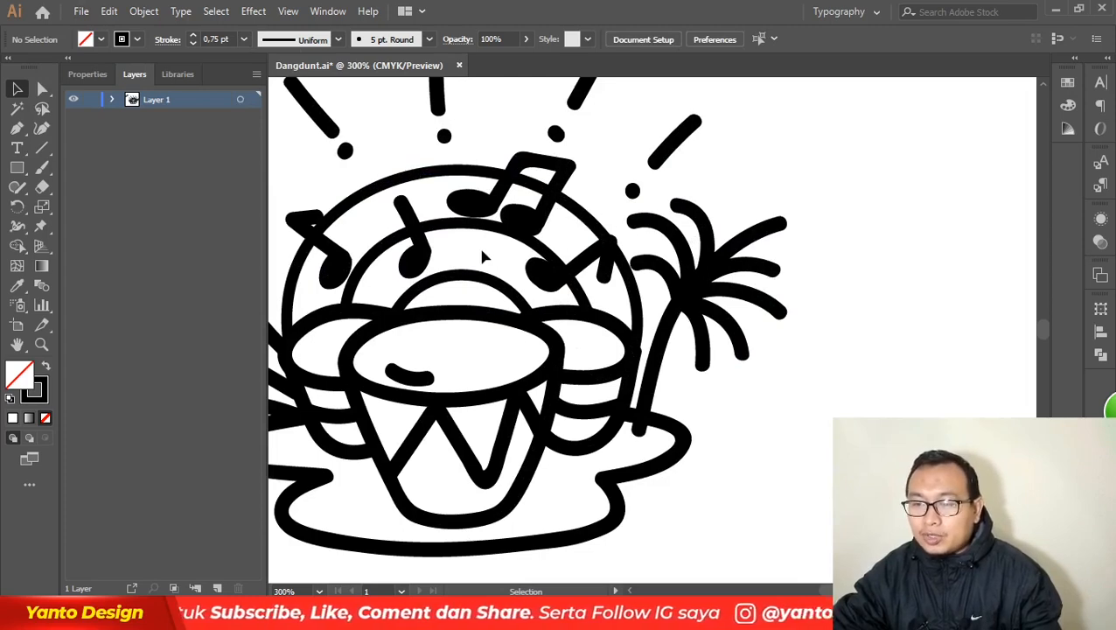
scroll(557, 283, down, 2)
- Stretch the inner curve of the upper horn's mouth to the right and upward to meet the rim's top end
scroll(395, 273, up, 4)
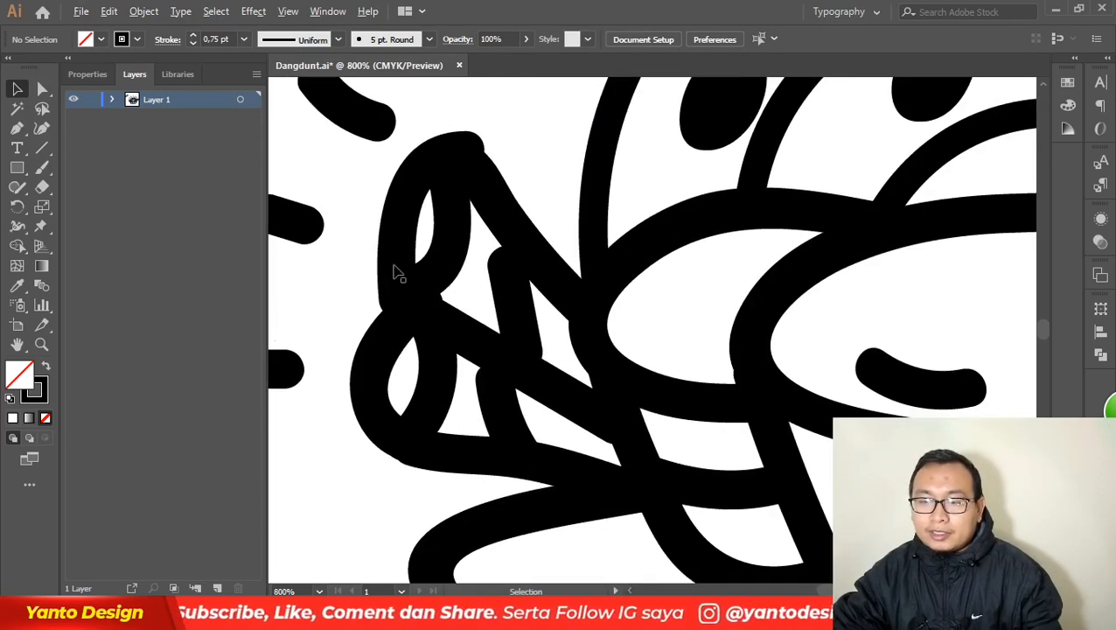
click(42, 88)
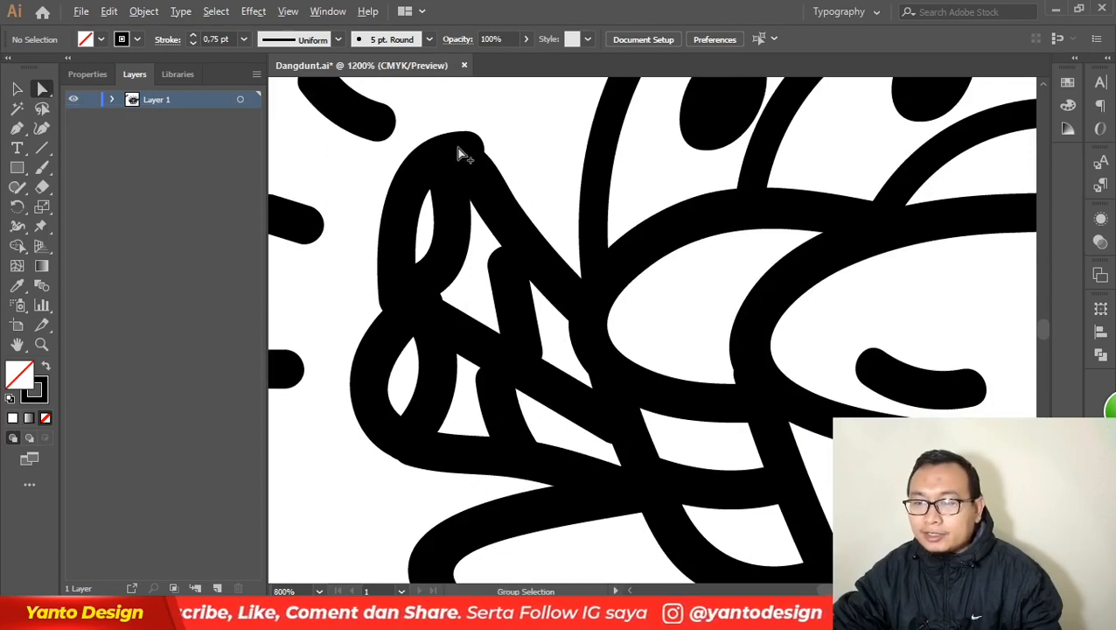
scroll(444, 171, up, 1)
click(465, 171)
click(466, 158)
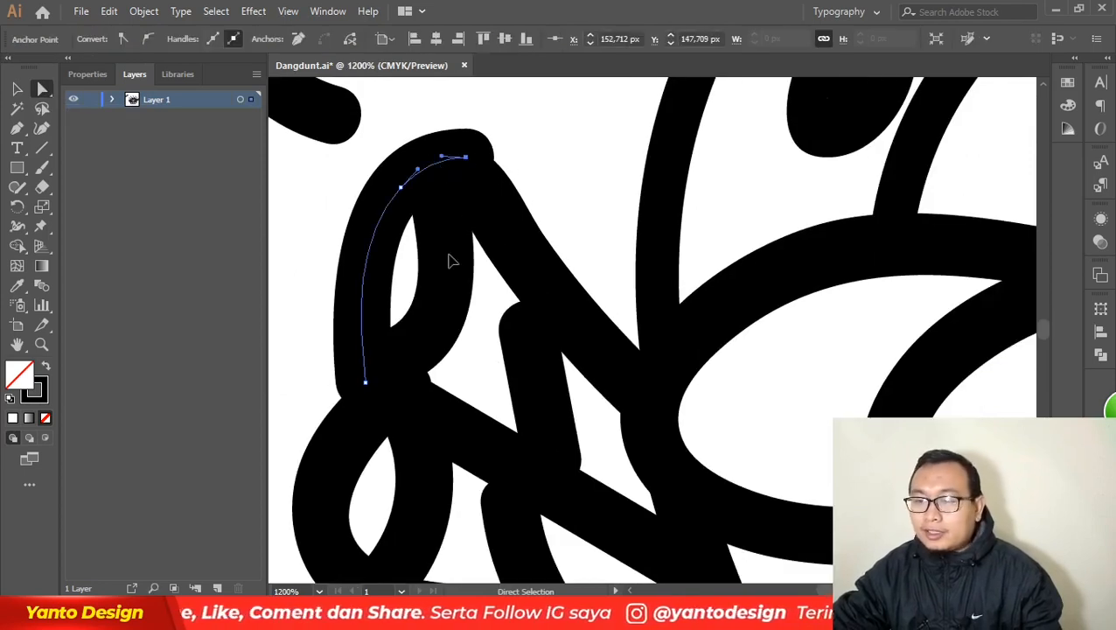
click(446, 257)
click(437, 185)
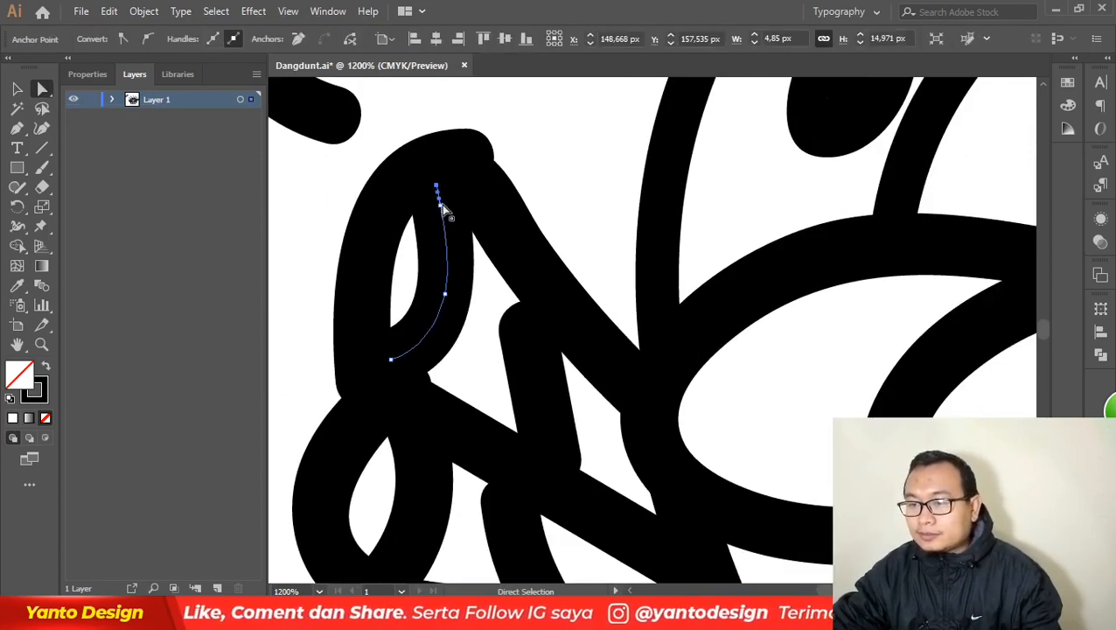
click(17, 88)
drag(452, 273, 472, 272)
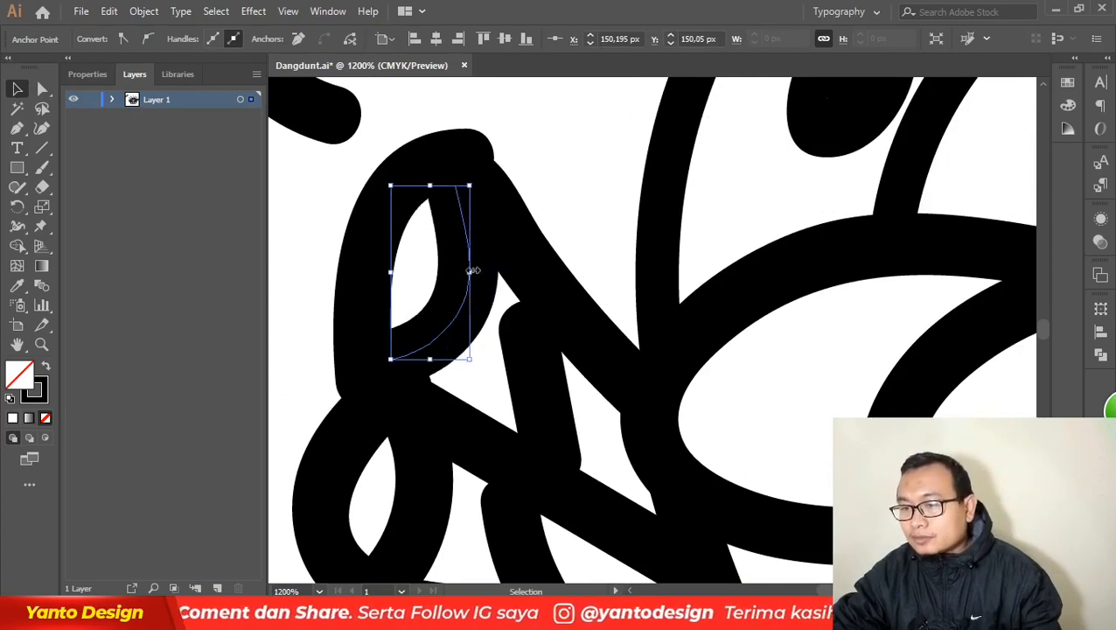
drag(470, 185, 480, 164)
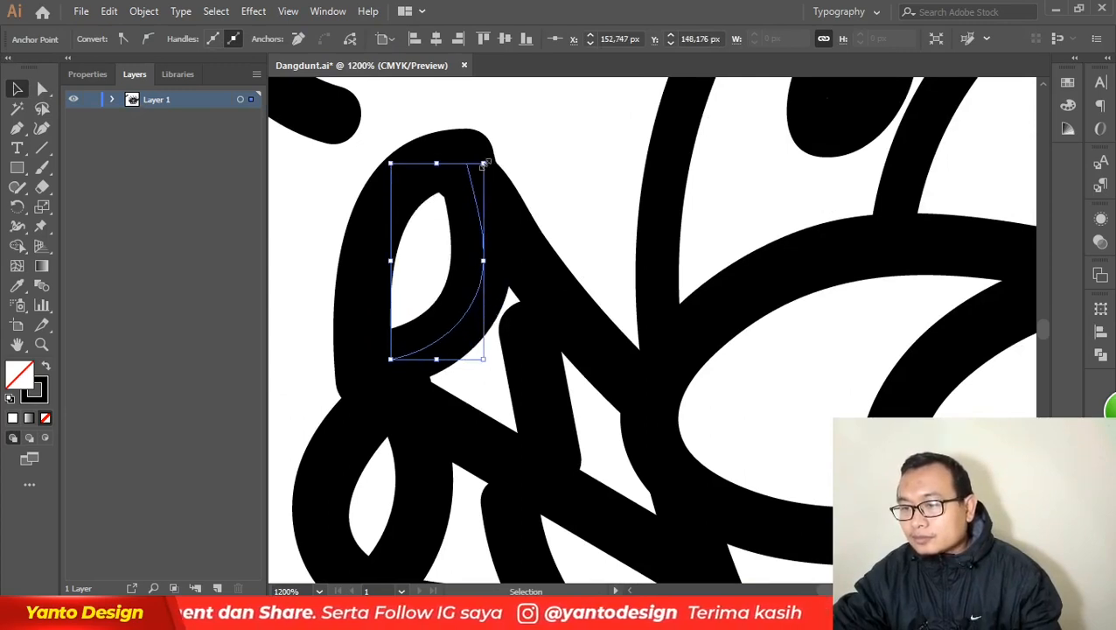
- Stretch the upper horn's short cross line up and to the right so it meets the horn's upper edge
click(536, 405)
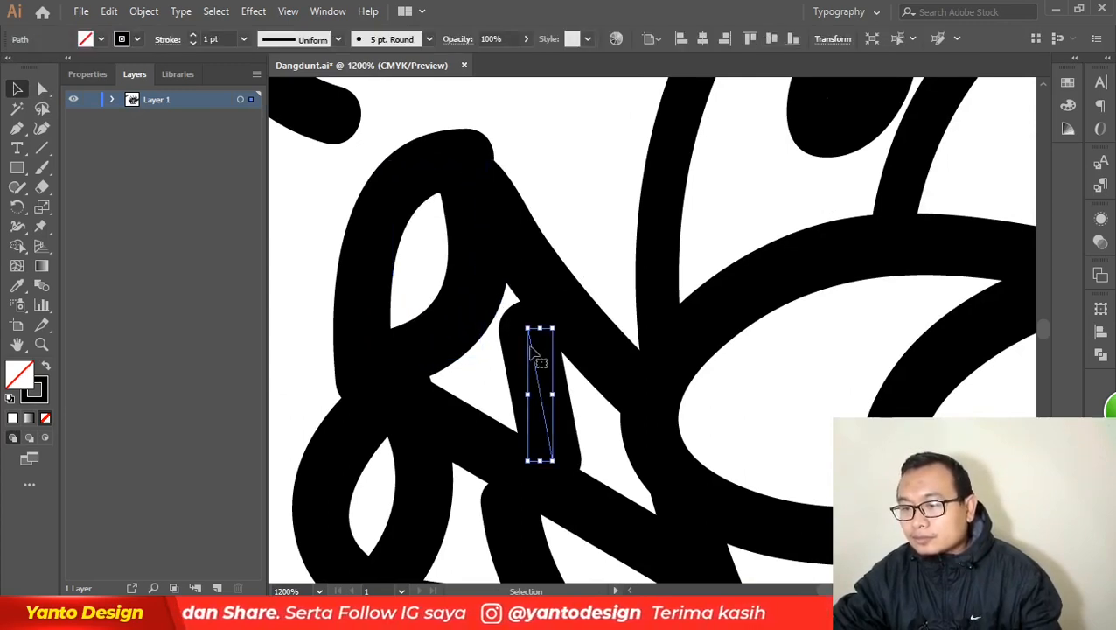
drag(551, 327, 565, 300)
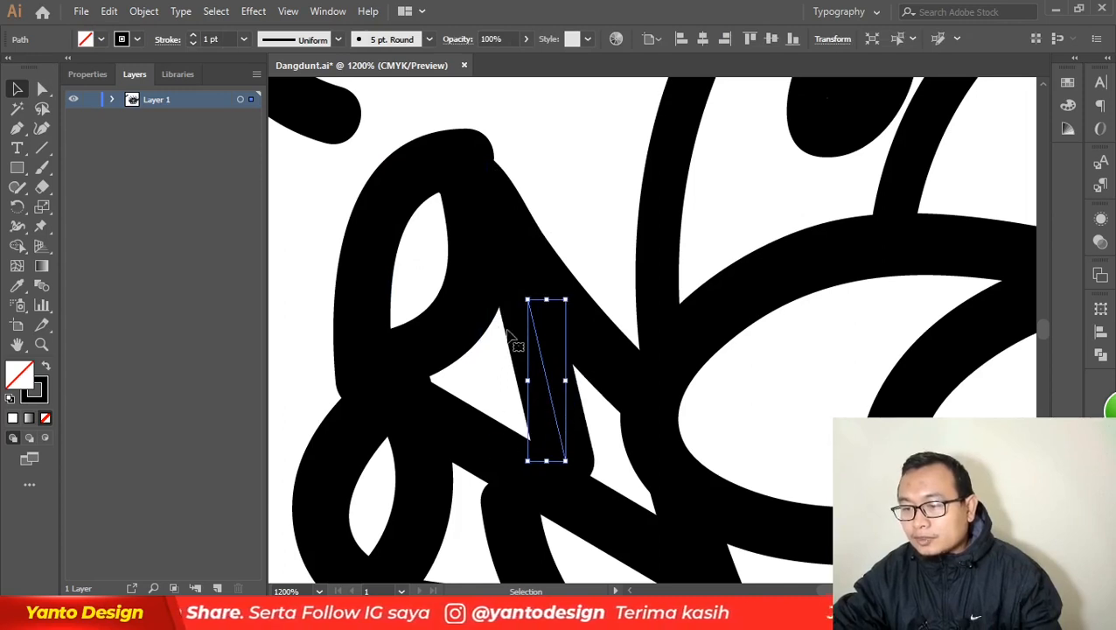
- Reduce the stroke weight of the short cross lines on the upper and lower horns to 0.75 pt
scroll(529, 443, down, 3)
shift+click(528, 444)
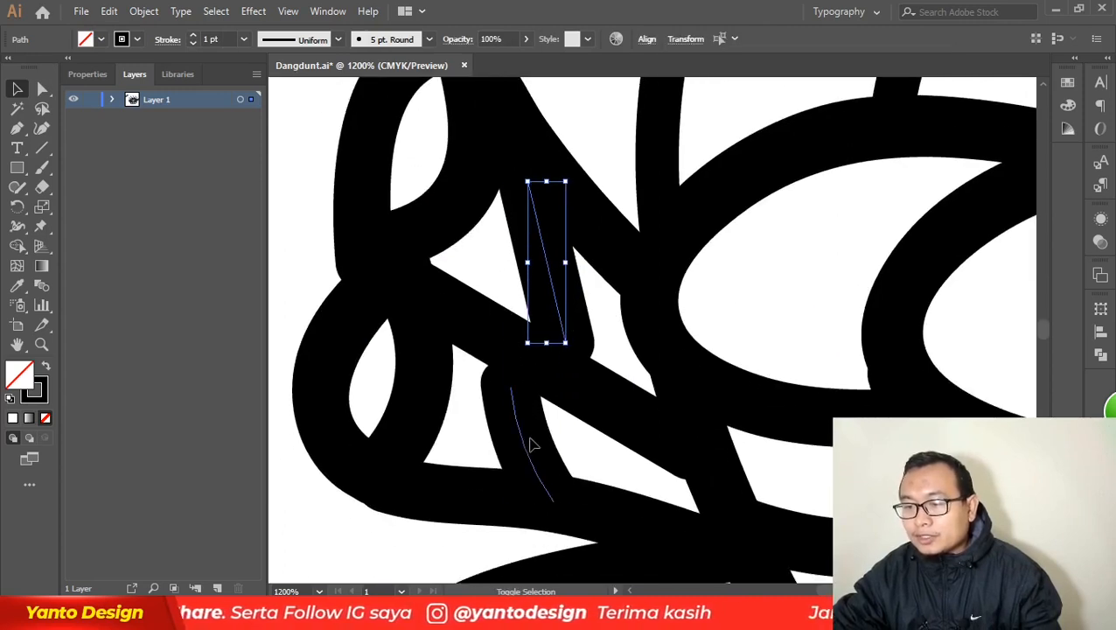
click(243, 40)
click(277, 95)
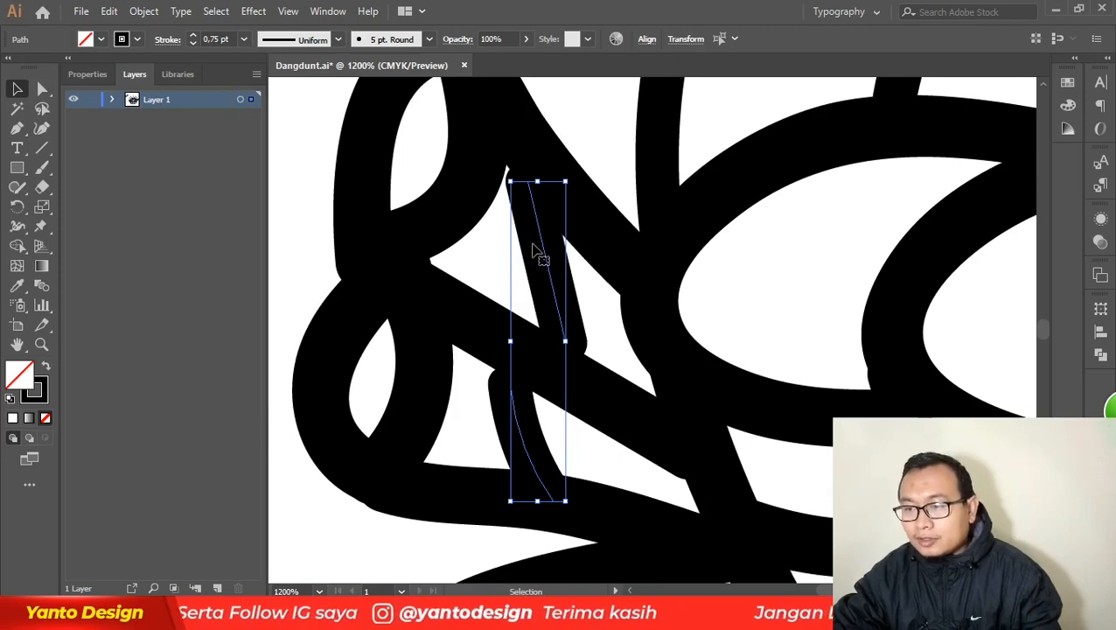
- Shift both horn cross lines toward the drums, and move the lower one back up so it sits between the lower horn's edges
drag(541, 249, 559, 270)
click(508, 256)
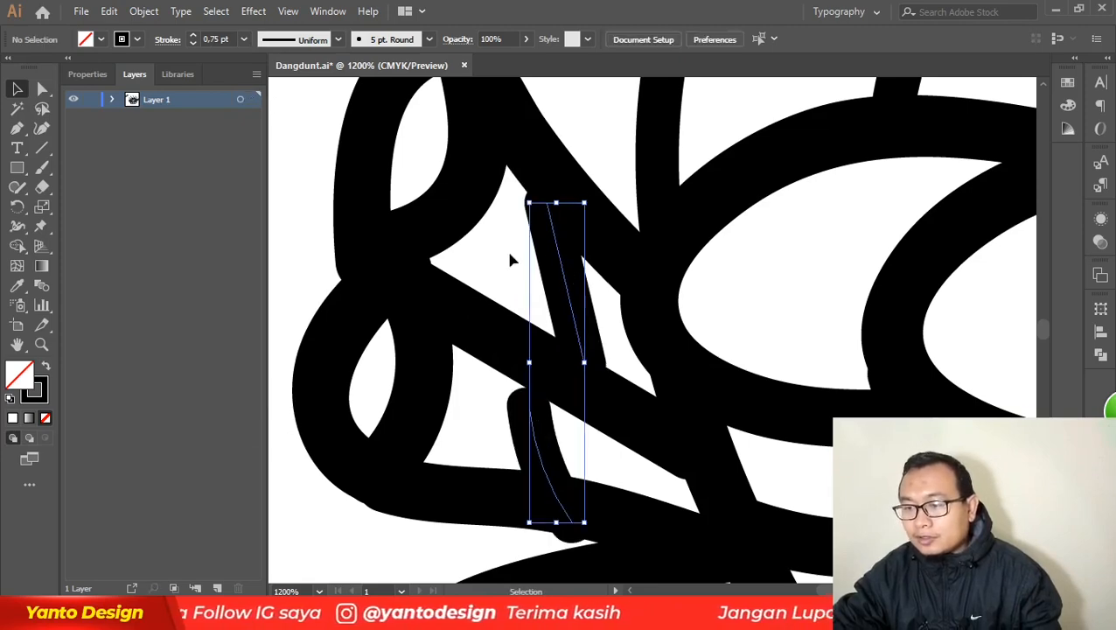
scroll(486, 250, down, 4)
scroll(418, 266, up, 3)
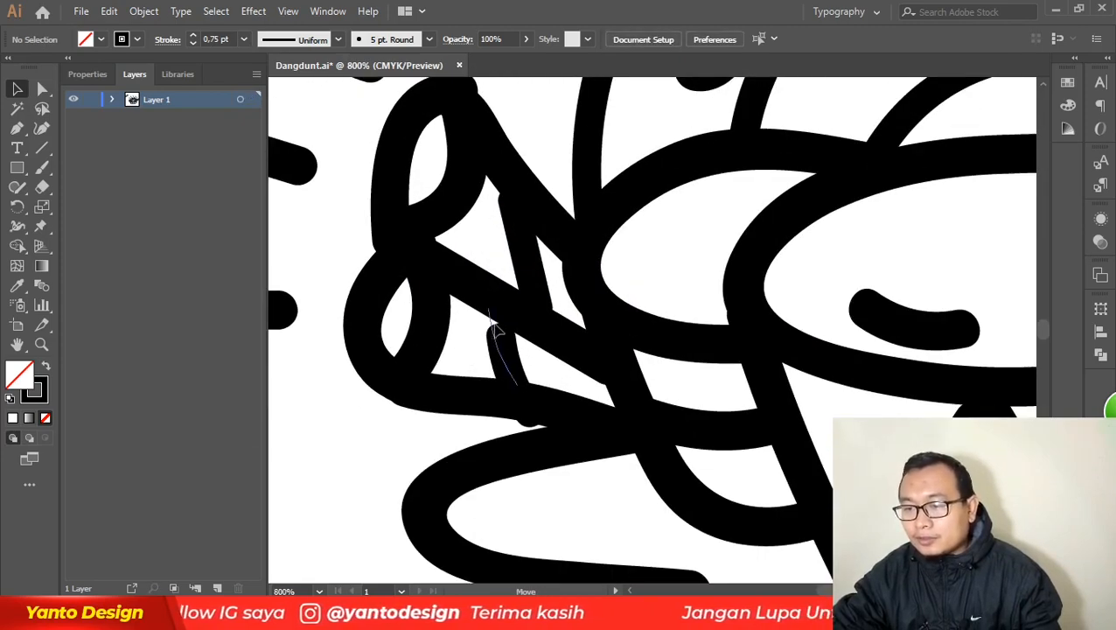
click(510, 345)
- Raise the lower end of the upper horn's outer rim curve and reshape the curve into a rounder bow
click(387, 212)
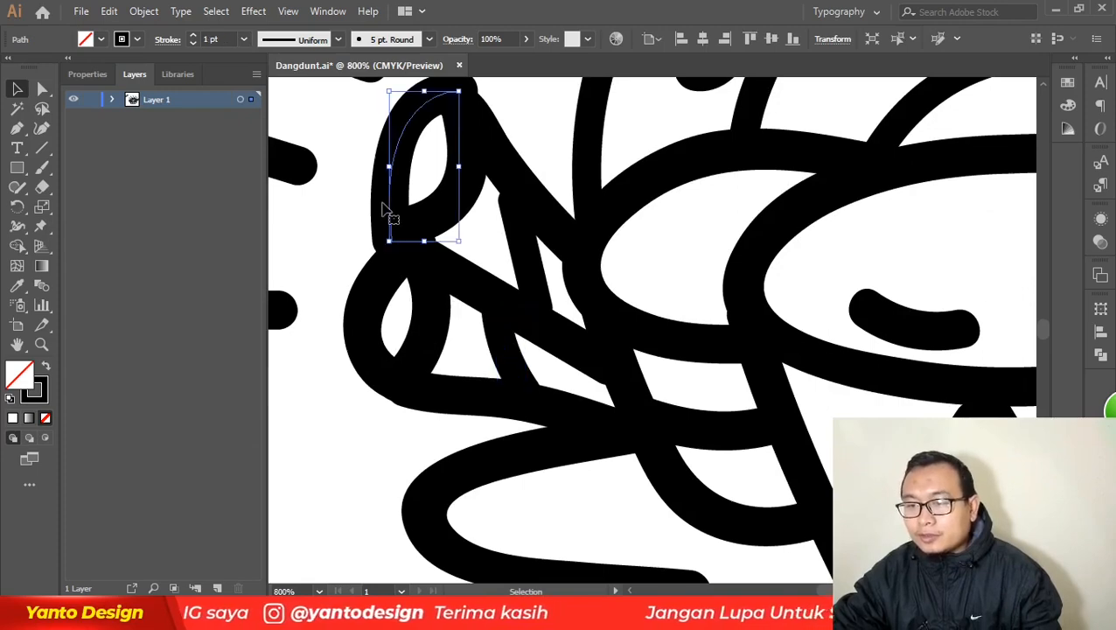
click(42, 88)
scroll(396, 289, up, 2)
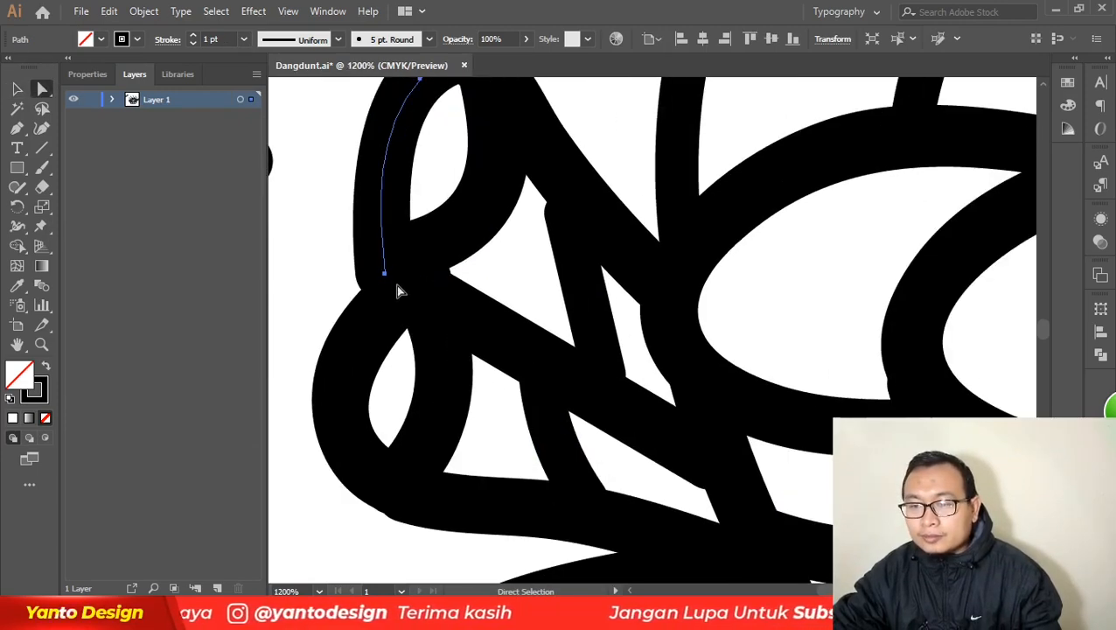
drag(387, 274, 396, 259)
mouse_move(393, 199)
mouse_down()
mouse_move(353, 221)
mouse_move(420, 218)
mouse_move(410, 214)
mouse_up()
scroll(460, 192, up, 3)
- Adjust the upper anchors of the inner curve of the upper horn's mouth so it bows outward below the rim's top end
click(489, 272)
click(487, 216)
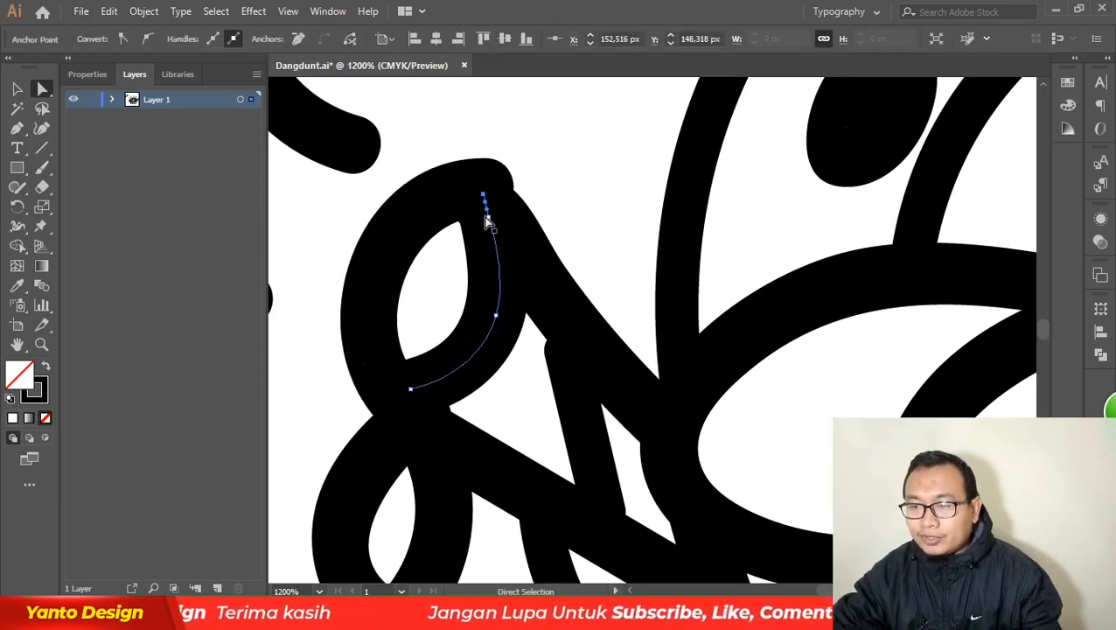
drag(488, 216, 479, 192)
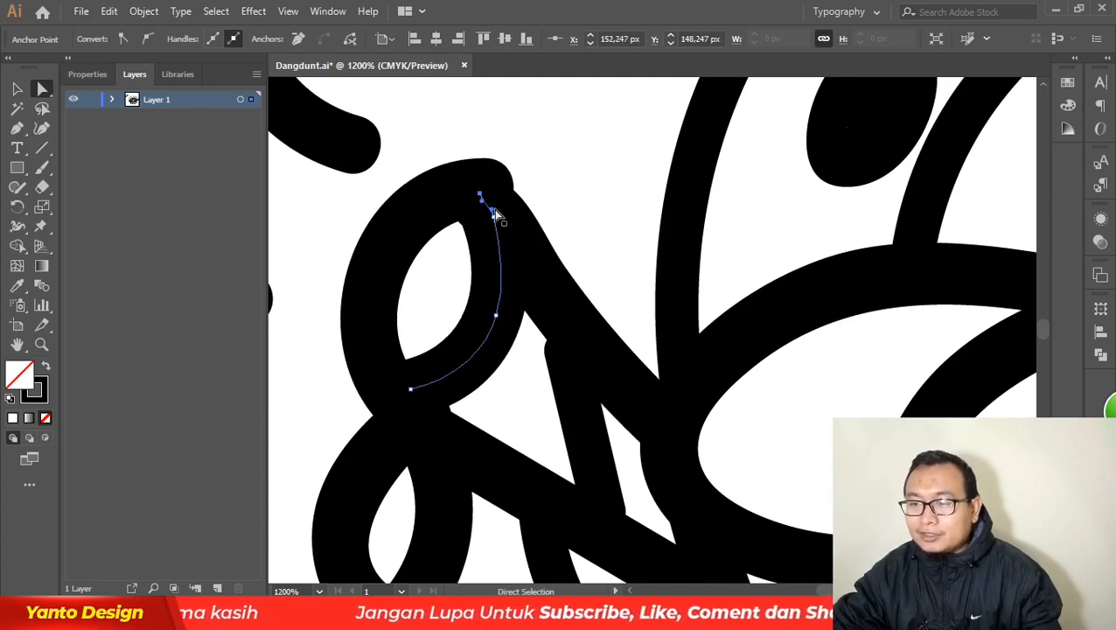
click(481, 200)
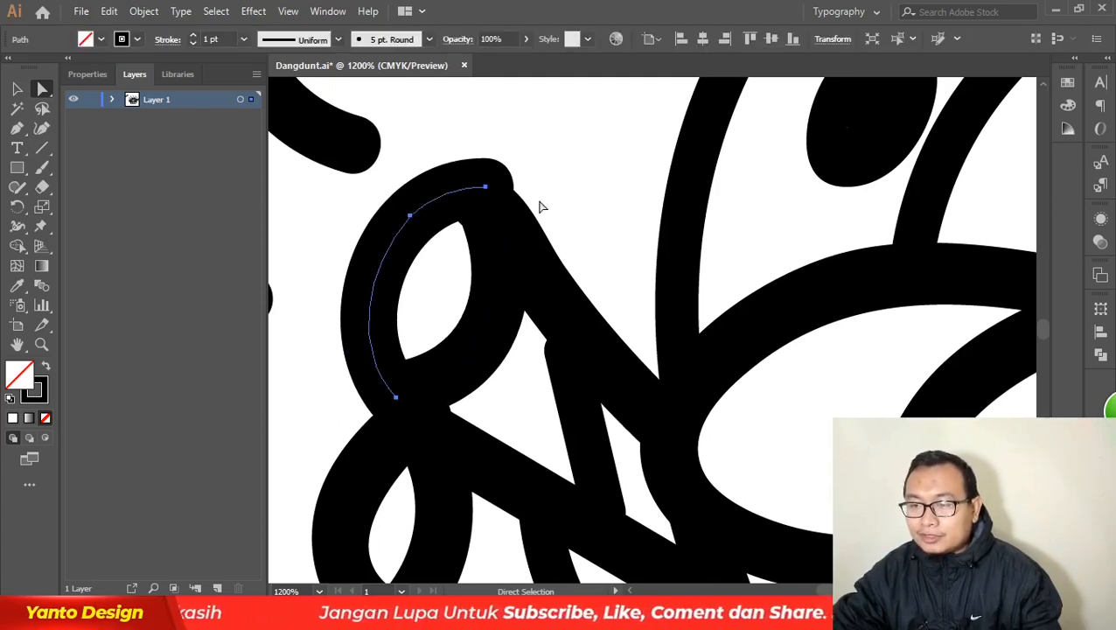
click(572, 178)
click(467, 359)
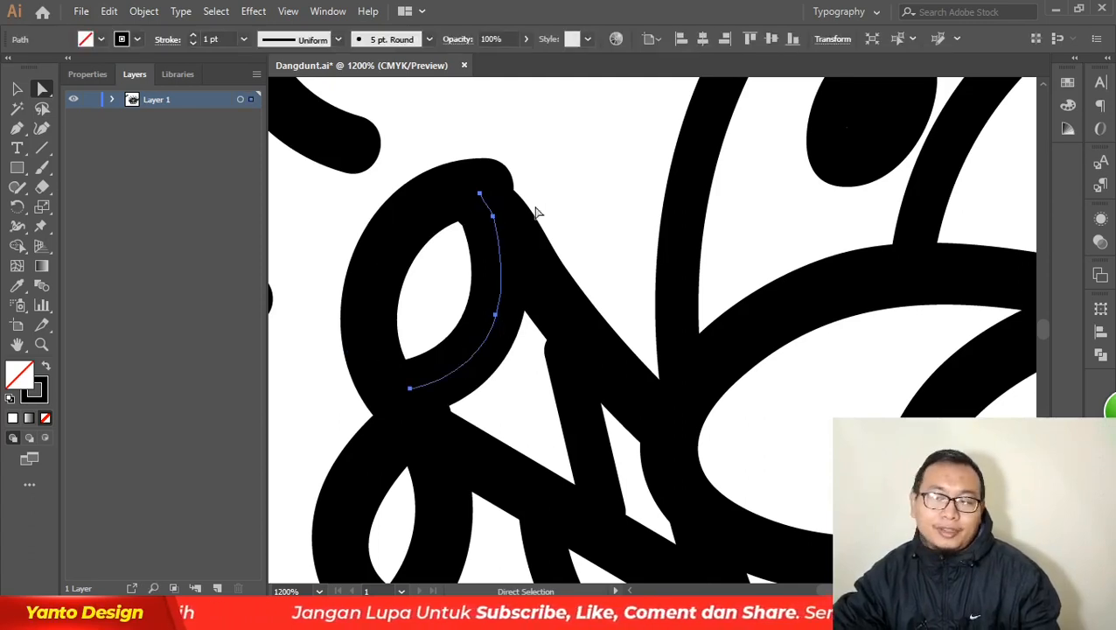
click(489, 188)
click(486, 191)
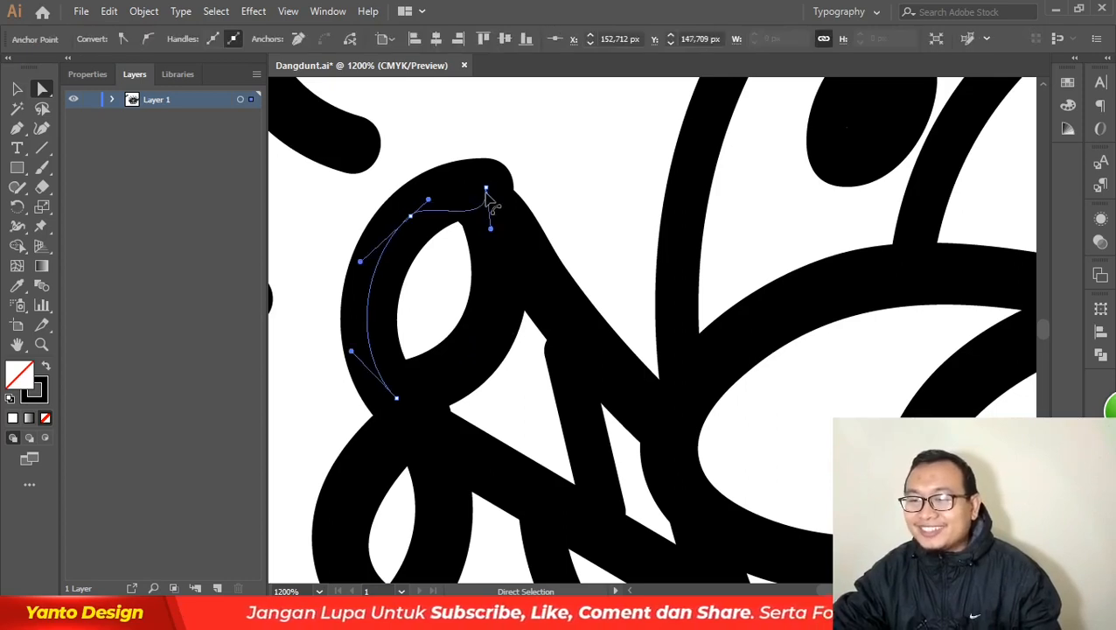
- Remove the extra end anchor from the upper horn's upper edge and move the remaining end up to meet the rim's top
click(488, 212)
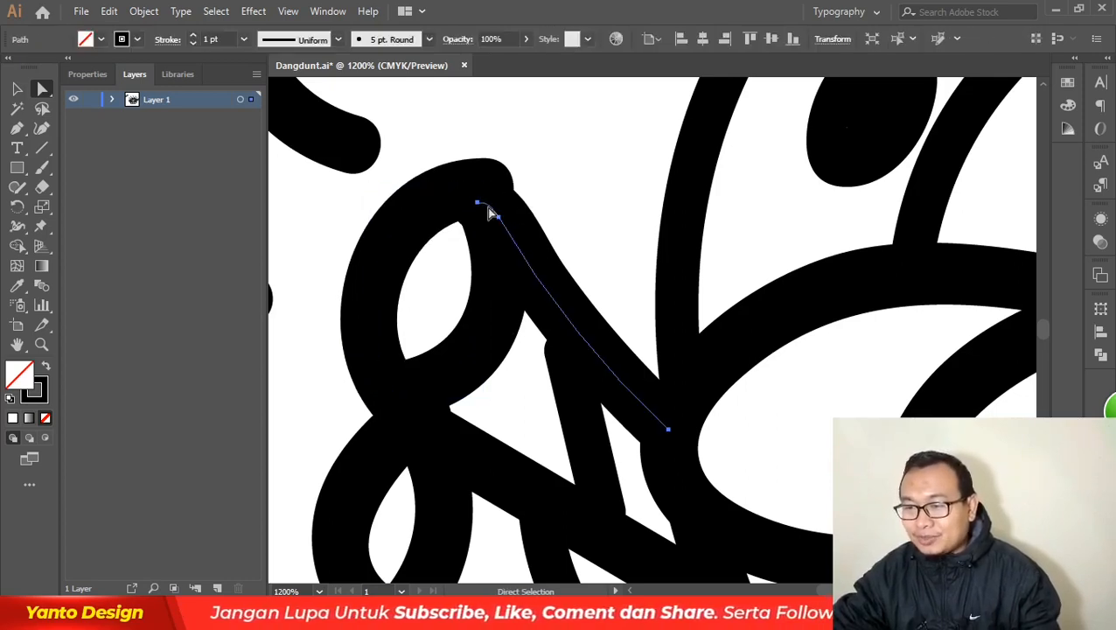
click(480, 204)
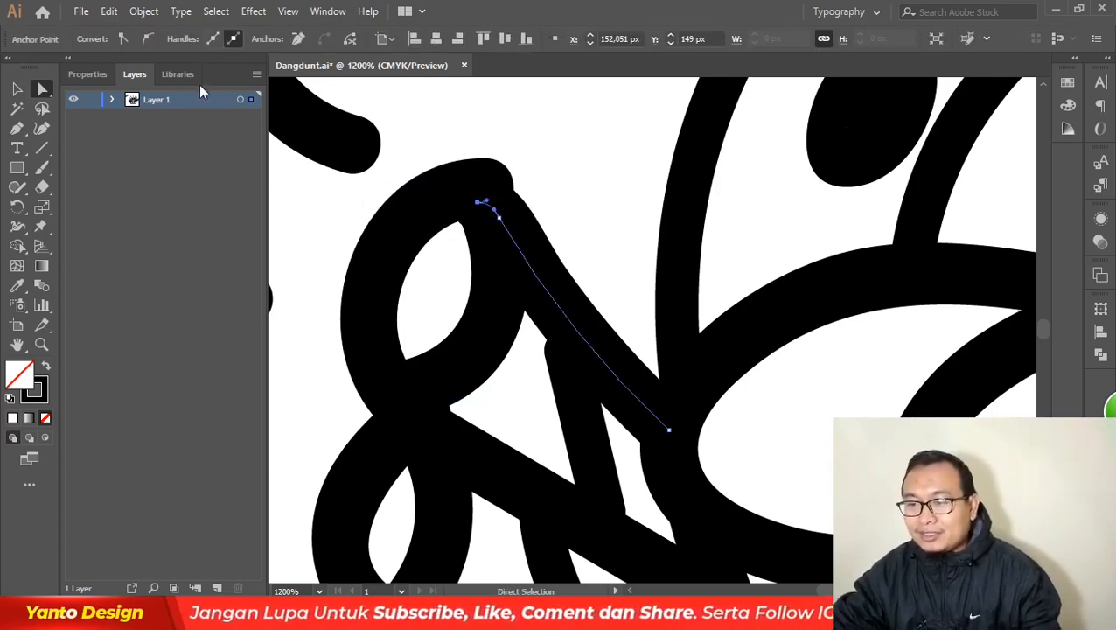
click(298, 39)
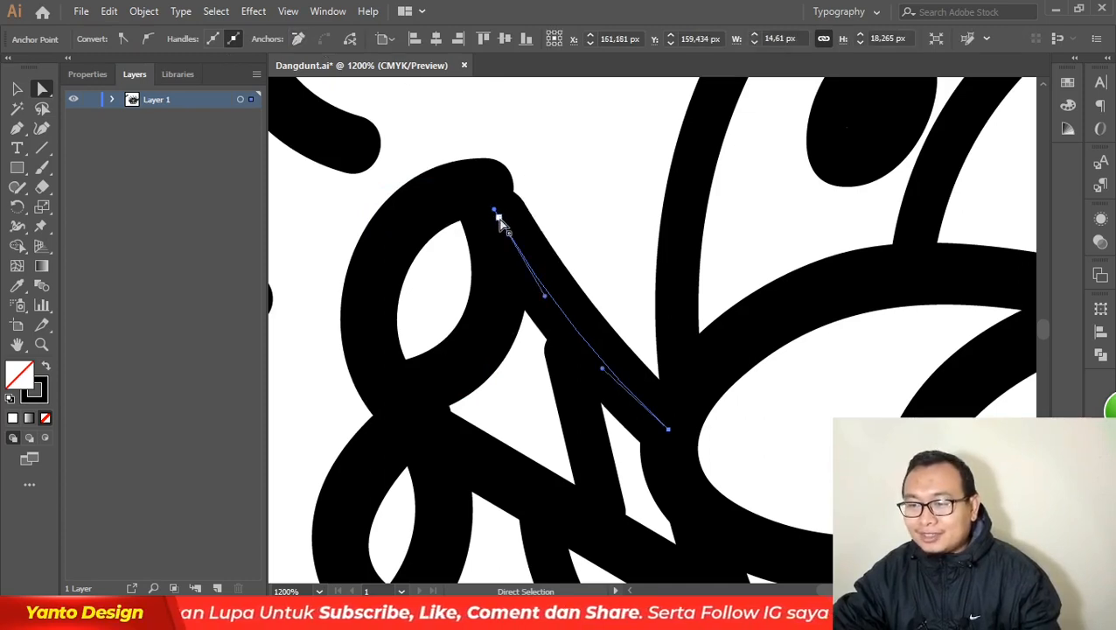
drag(498, 220, 492, 194)
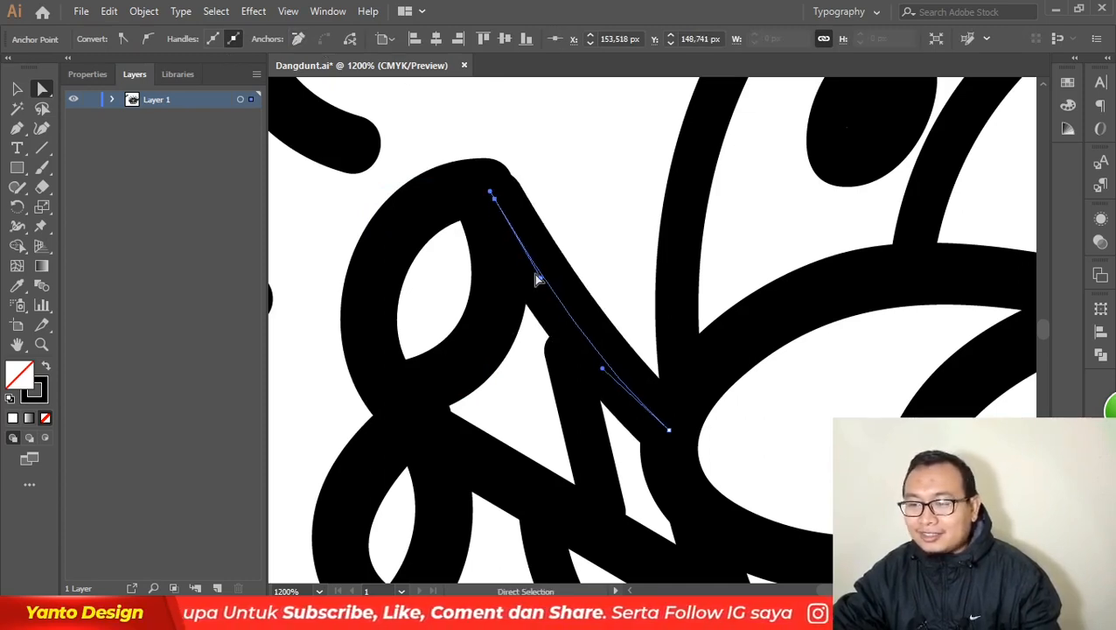
- Stretch the top end of the upper horn's cross line upward into the horn's upper edge
click(582, 423)
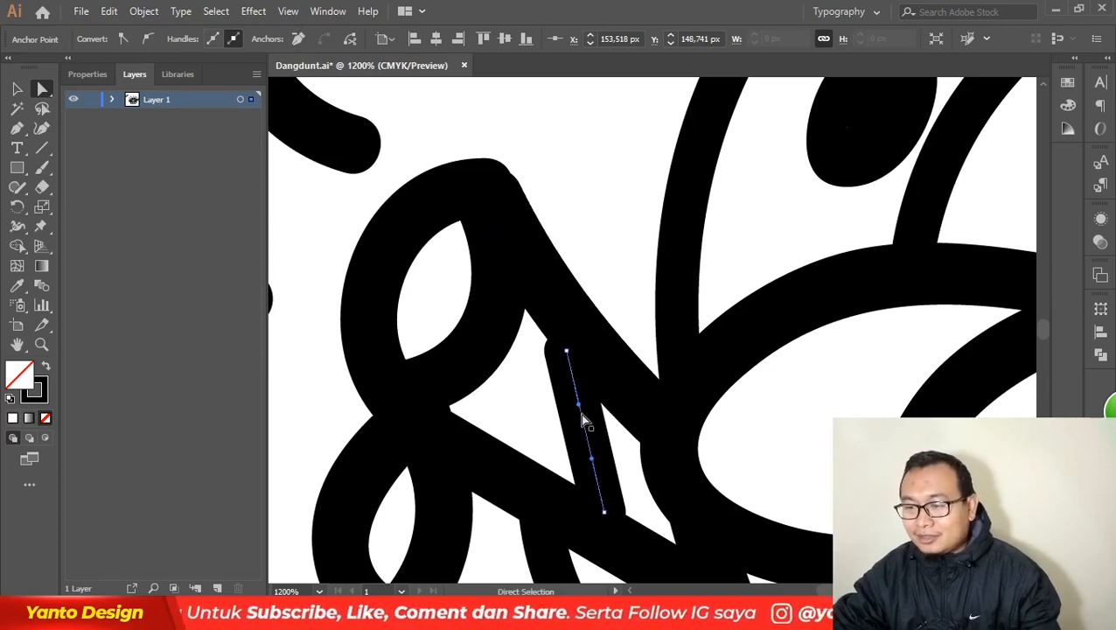
drag(567, 352, 564, 324)
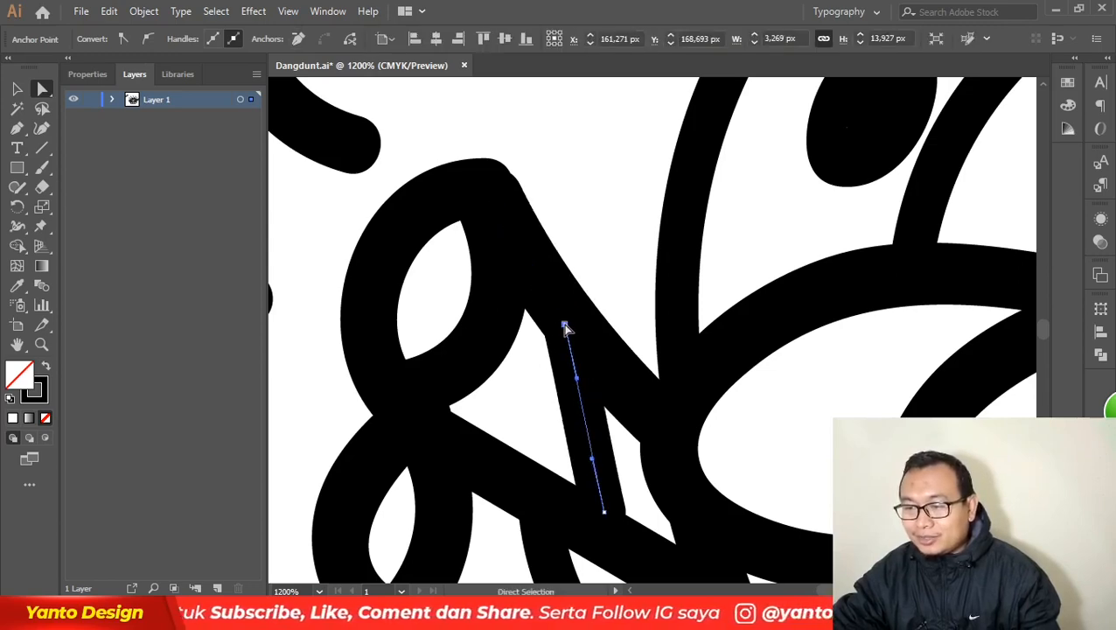
click(595, 231)
- Smooth the lower horn's bottom edge by adjusting the curve handle at its mouth end
scroll(566, 198, down, 2)
scroll(597, 318, down, 3)
scroll(638, 326, up, 3)
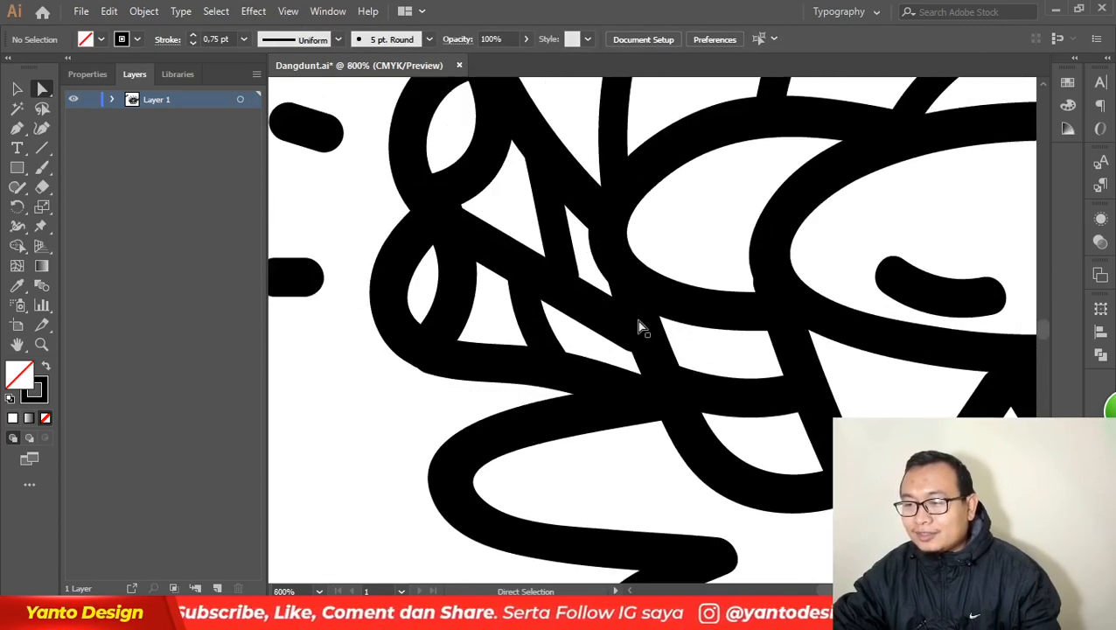
click(662, 351)
click(609, 386)
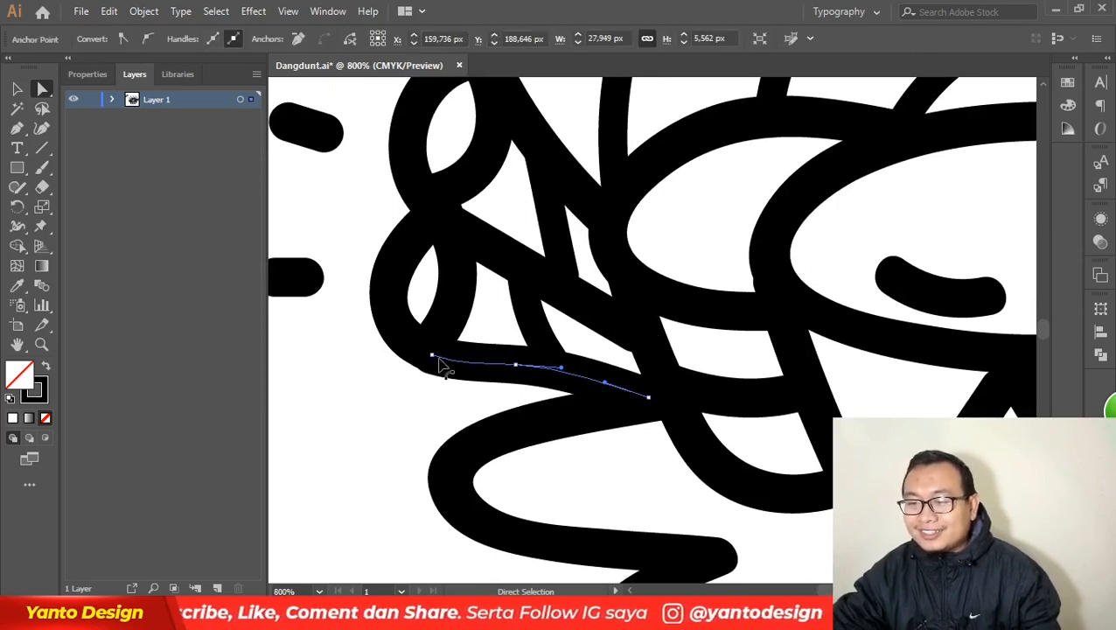
click(432, 362)
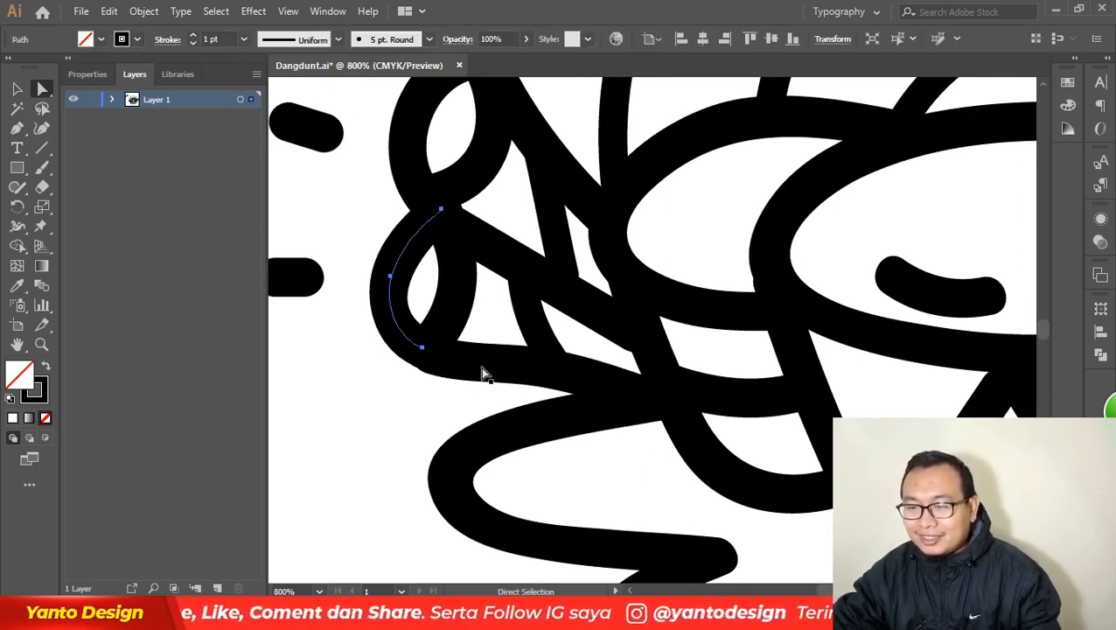
click(430, 356)
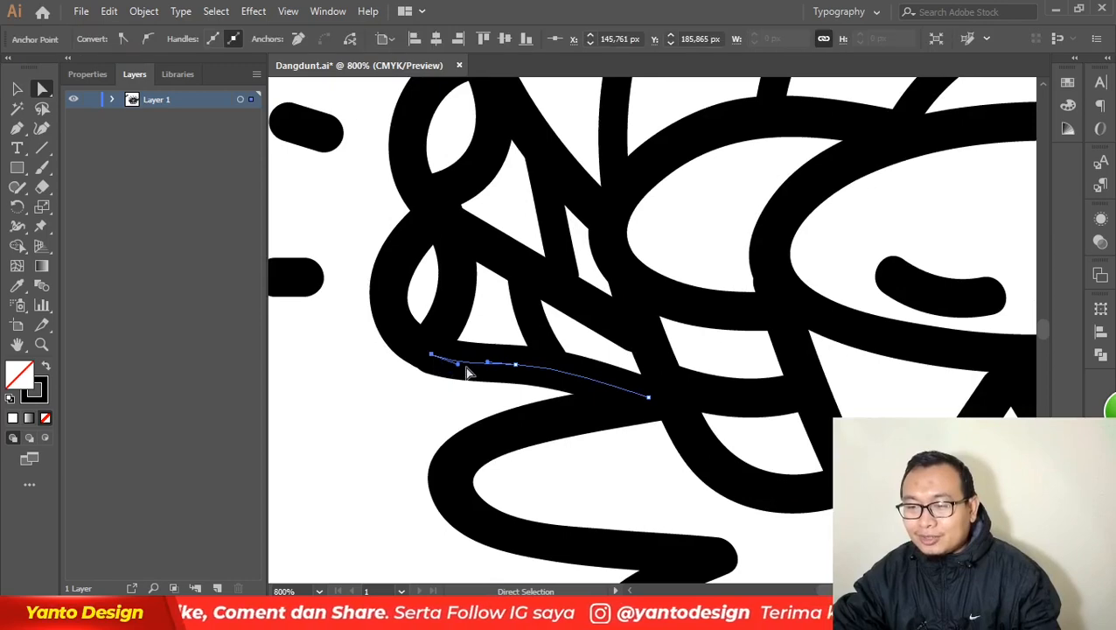
drag(457, 363, 463, 355)
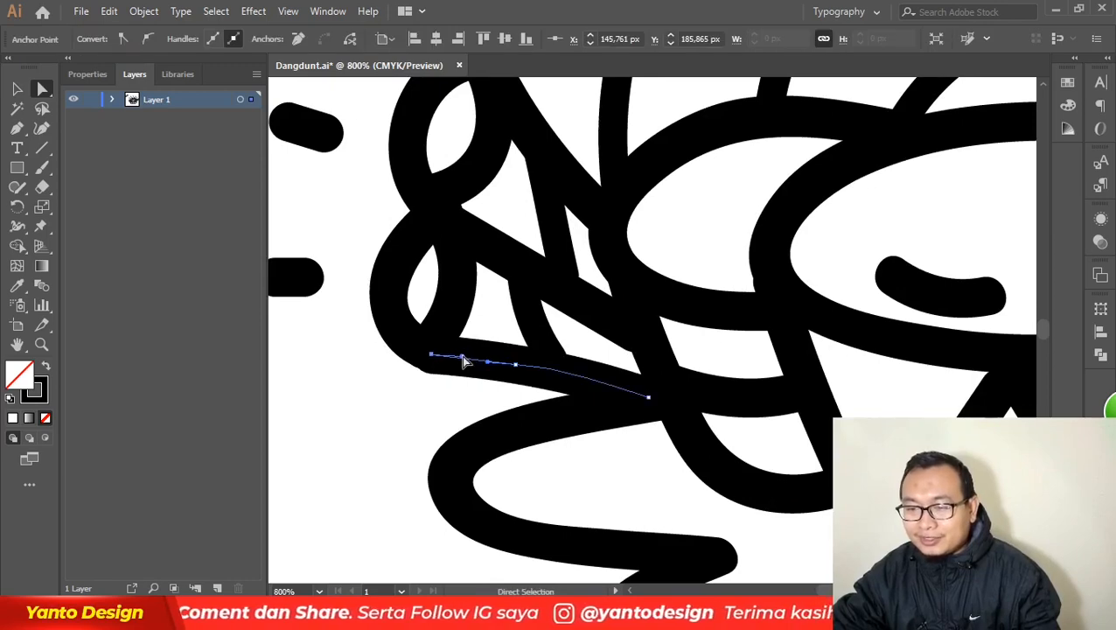
click(465, 399)
- Nudge the drum-side end of the diagonal line between the horns and straighten the lower horn's short cross line
click(631, 334)
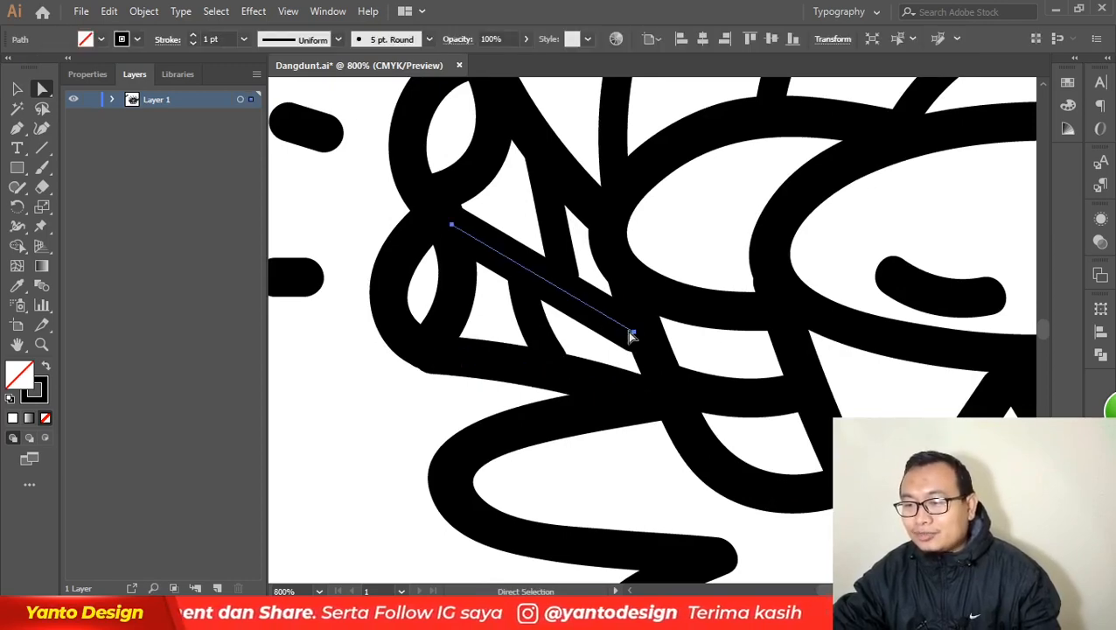
click(634, 335)
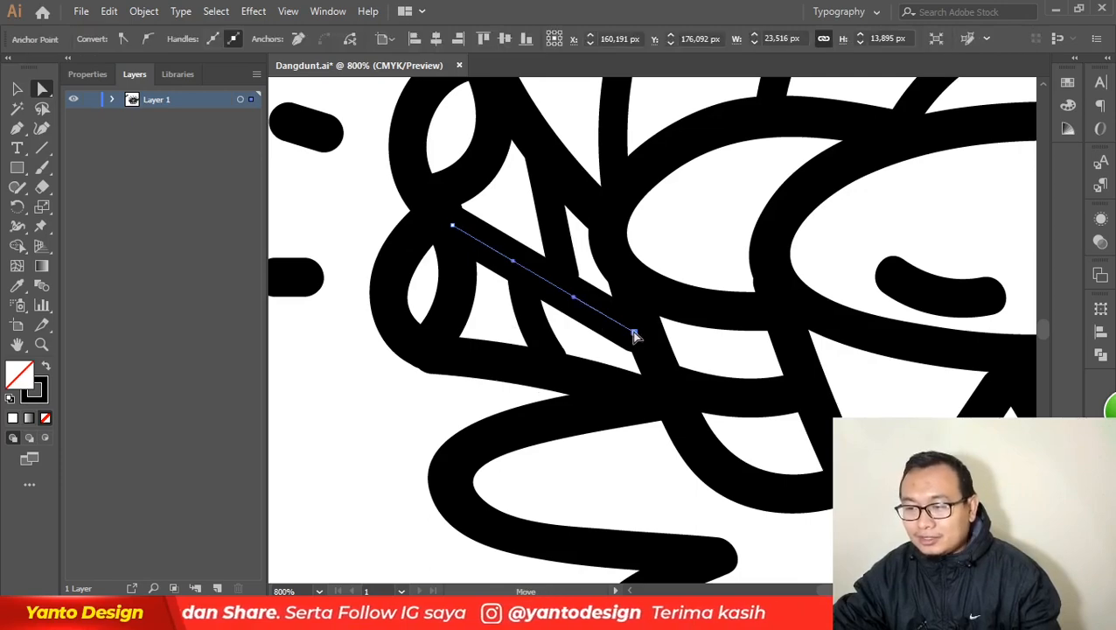
click(532, 320)
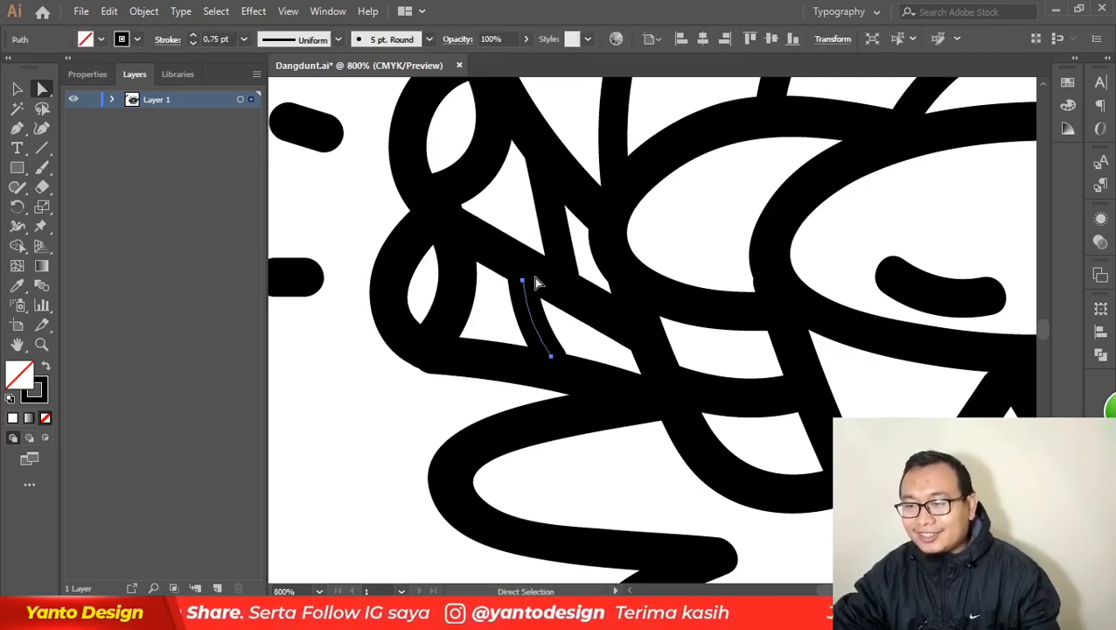
click(523, 281)
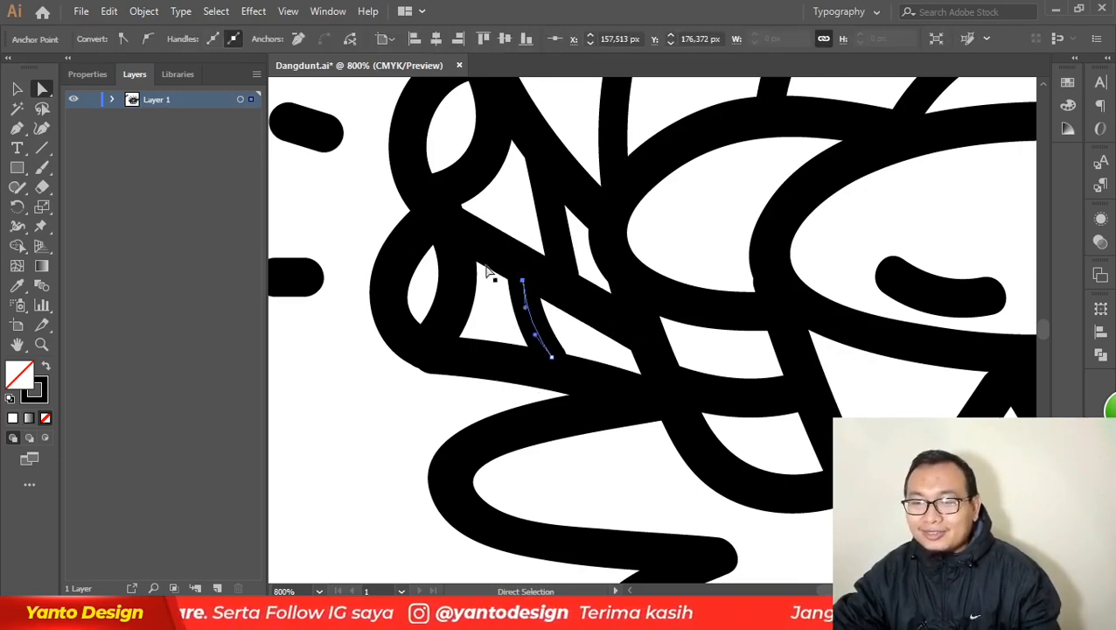
drag(526, 308, 530, 313)
click(413, 403)
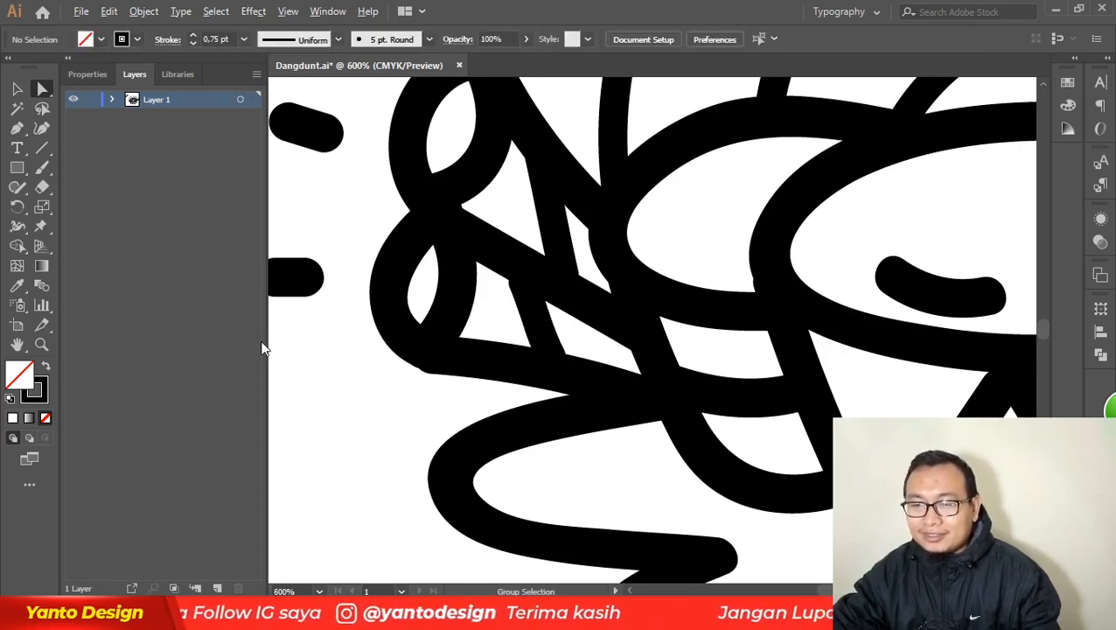
- Try to extend the upper end of the curved accent dash above the upper horn and flatten its curve
alt+scroll(490, 267, down, 4)
alt+scroll(446, 197, up, 3)
alt+scroll(442, 226, up, 3)
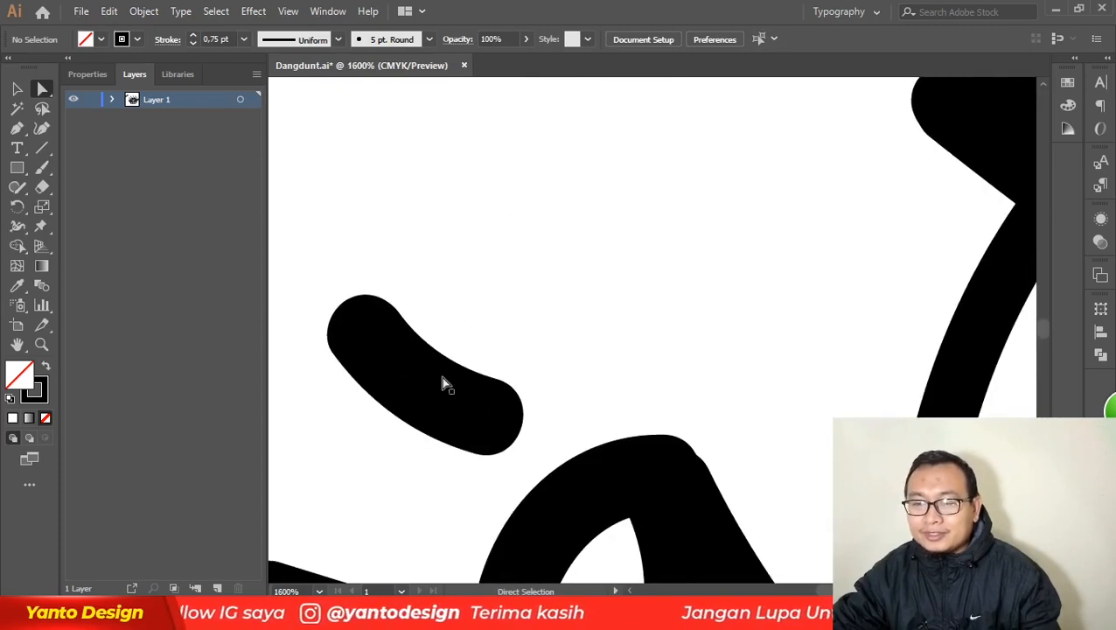
click(444, 379)
alt+scroll(433, 359, down, 3)
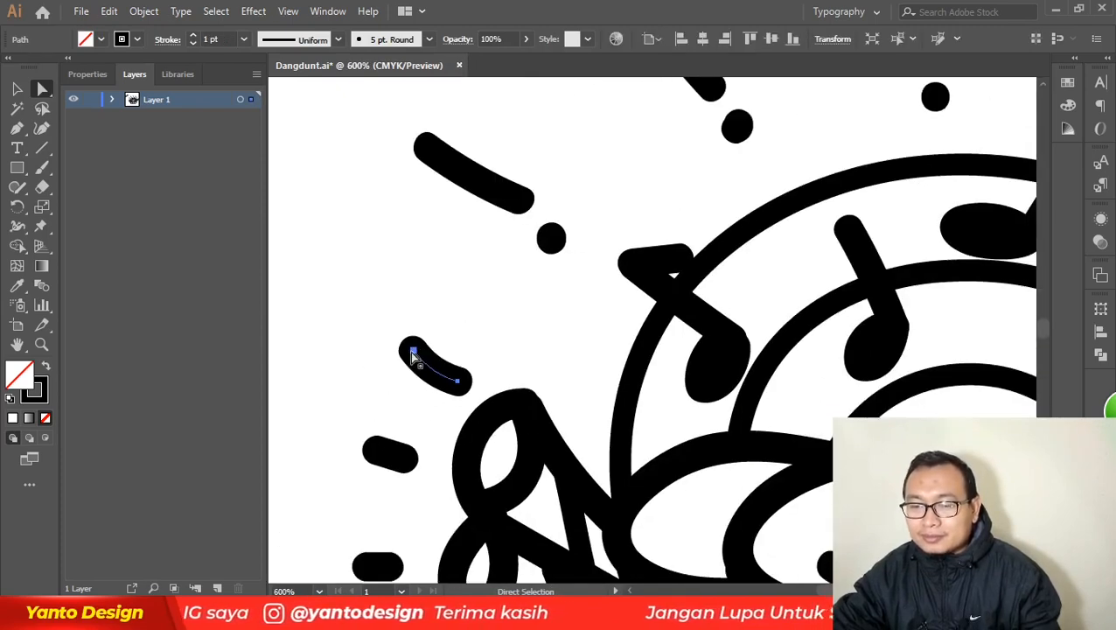
drag(413, 350, 409, 331)
drag(441, 377, 444, 376)
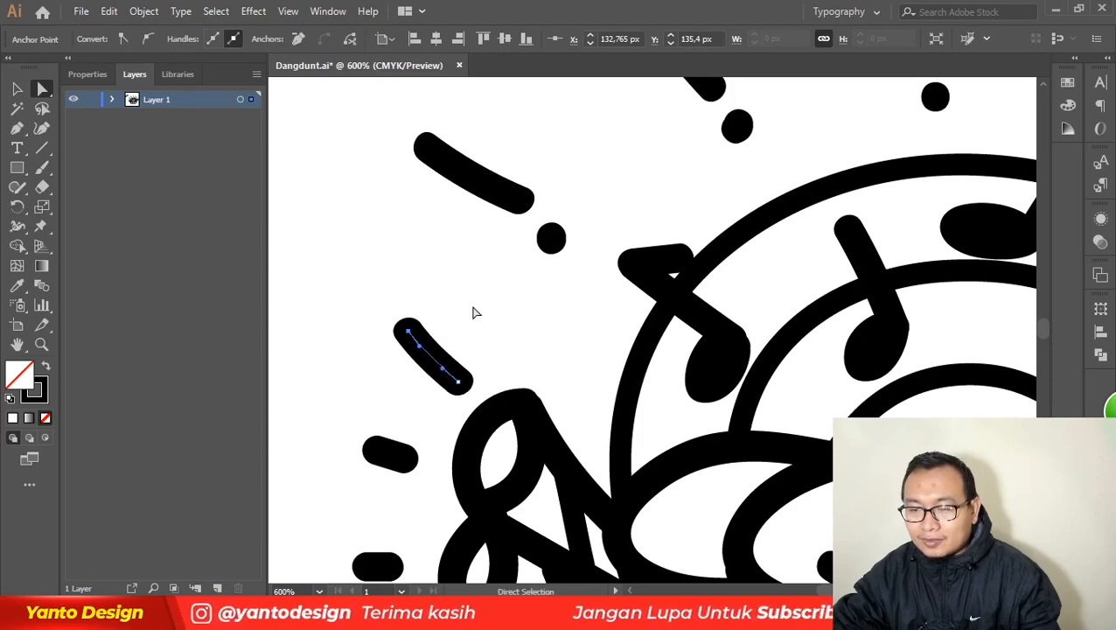
- Undo the reshaping of the curved accent dash above the upper horn and clear the selection
alt+scroll(411, 262, down, 6)
key(ctrl+z)
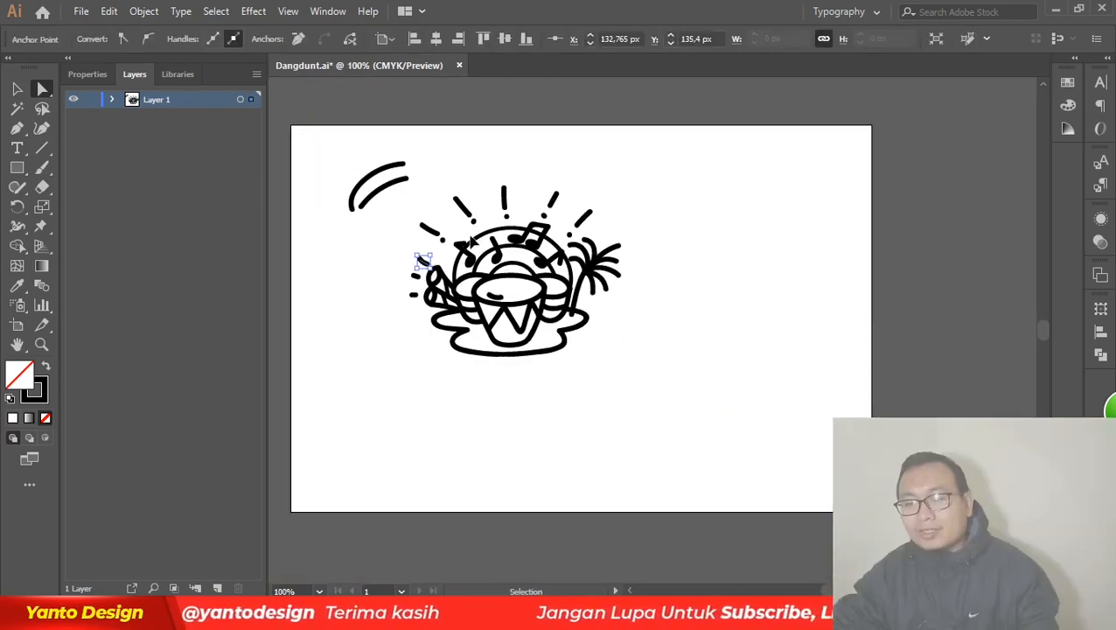
key(ctrl+z)
alt+scroll(460, 272, up, 4)
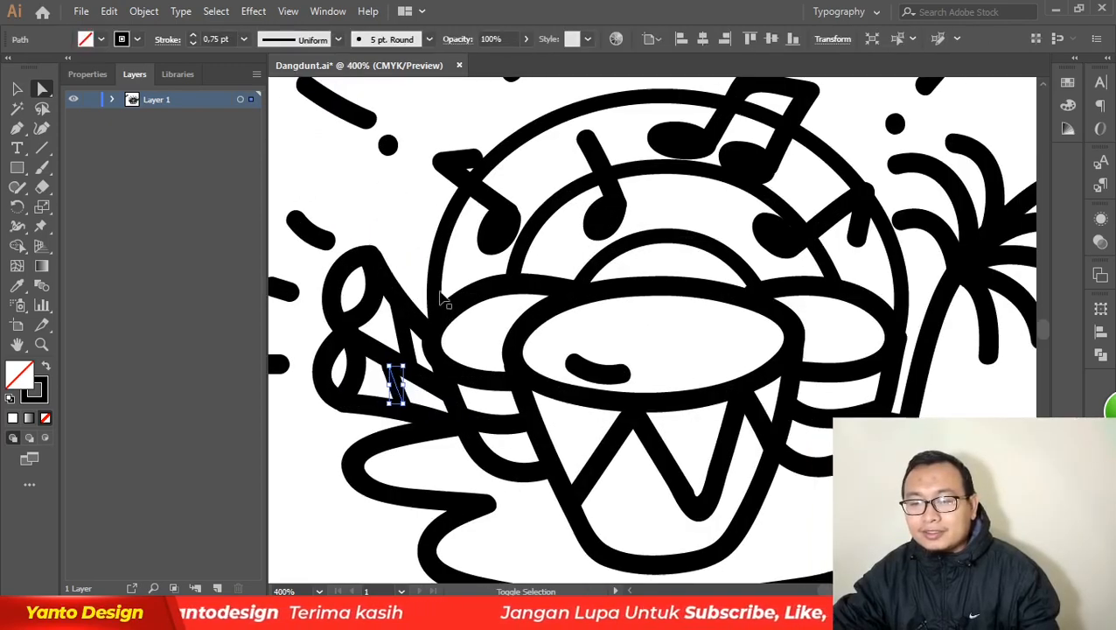
key(ctrl+z)
alt+scroll(496, 303, down, 2)
alt+scroll(363, 261, up, 2)
click(474, 229)
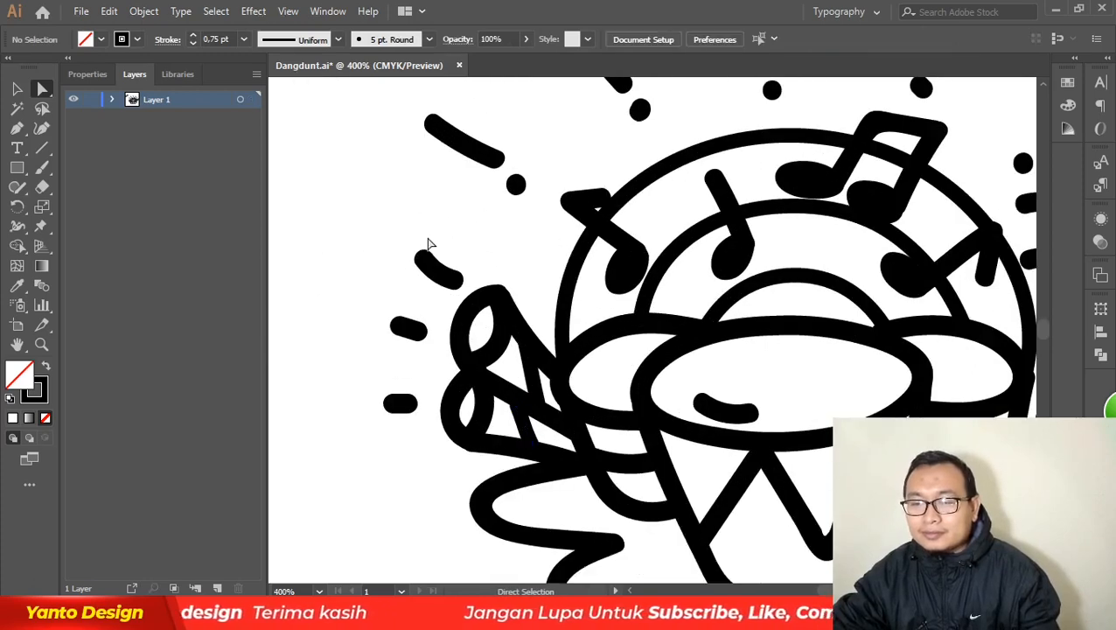
- Extend the upper end of the curved accent dash above the upper horn and flatten its curve with both handles
drag(430, 239, 402, 271)
alt+scroll(428, 262, up, 4)
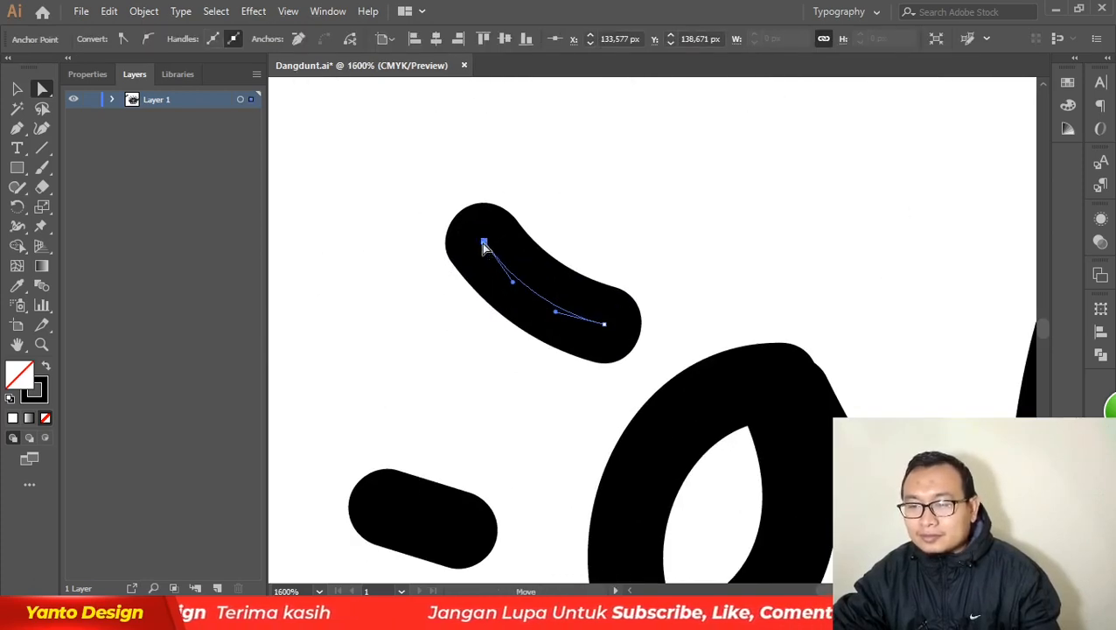
drag(484, 243, 468, 244)
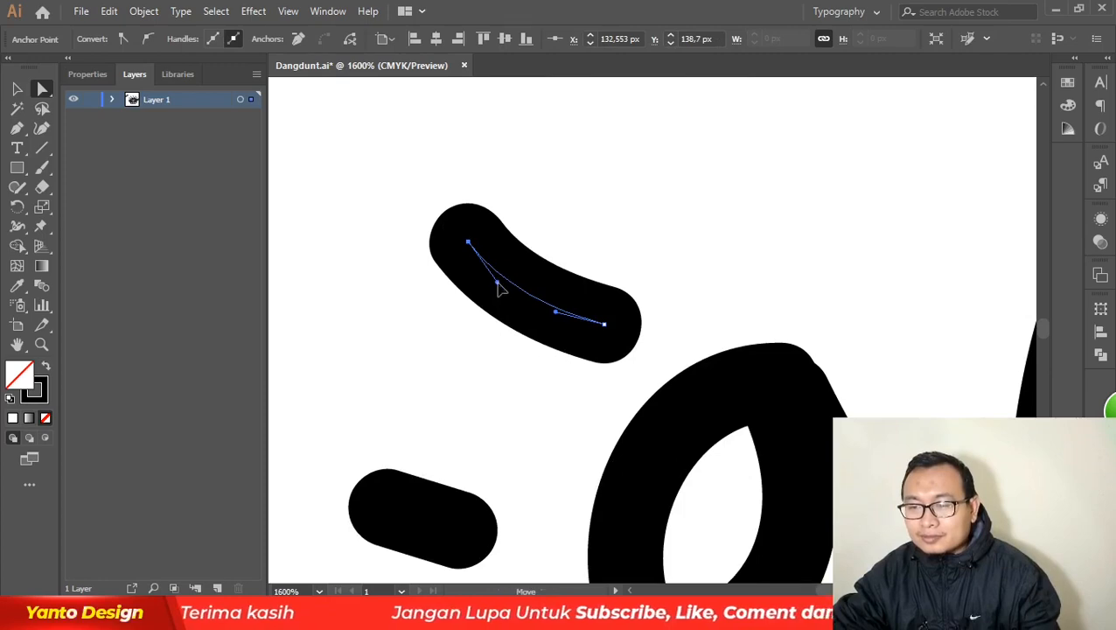
drag(500, 291, 515, 276)
drag(557, 315, 557, 305)
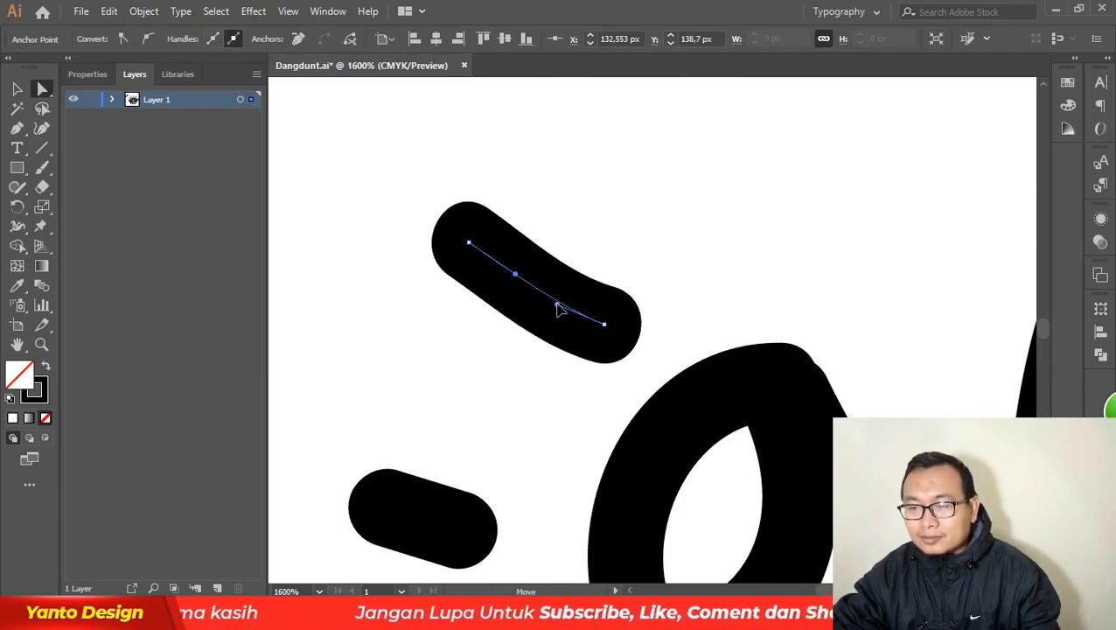
- Inspect the anchor points where the lower horn's bottom edge meets its mouth
scroll(557, 308, down, 2)
scroll(558, 186, down, 4)
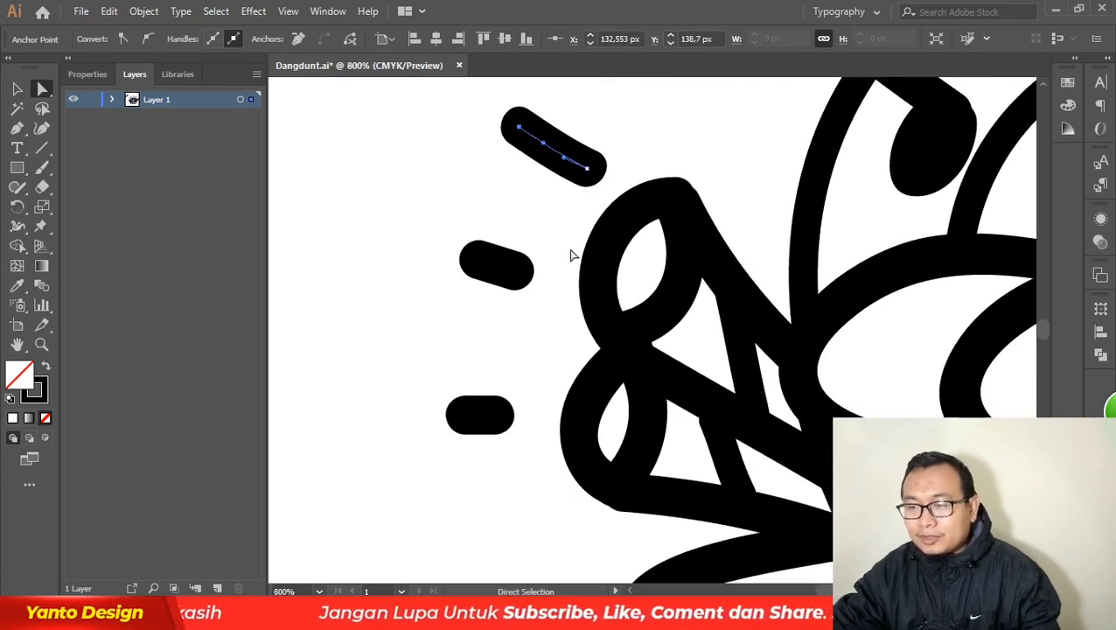
scroll(411, 371, down, 2)
scroll(499, 419, up, 2)
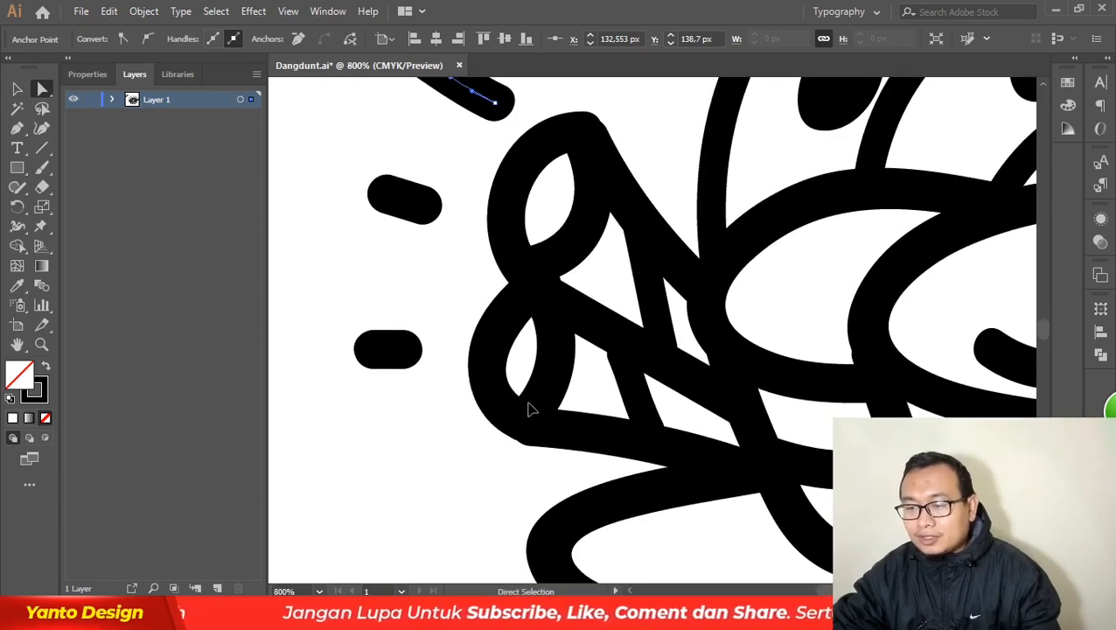
click(528, 407)
click(541, 434)
click(526, 427)
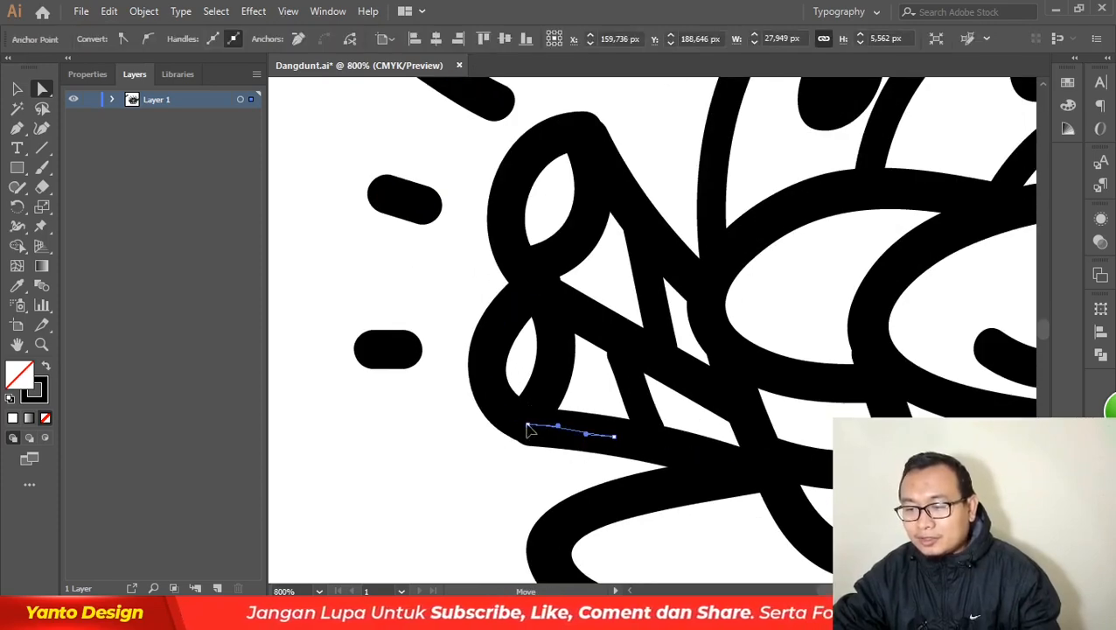
click(447, 442)
- Delete the two loose arcs lying outside the drum illustration
scroll(414, 418, down, 4)
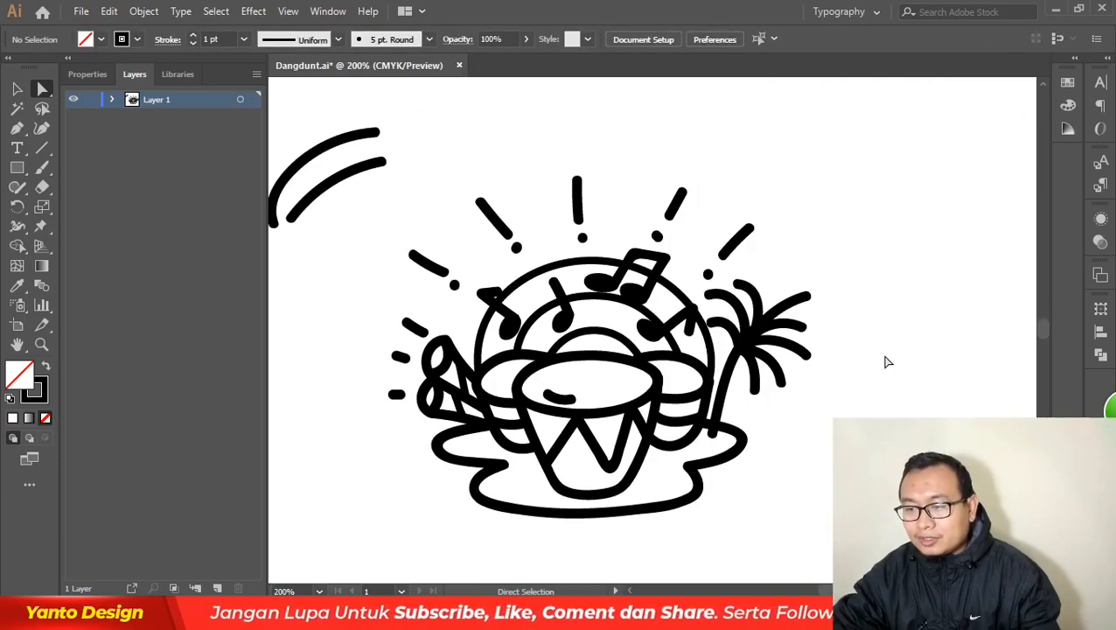
scroll(405, 306, down, 1)
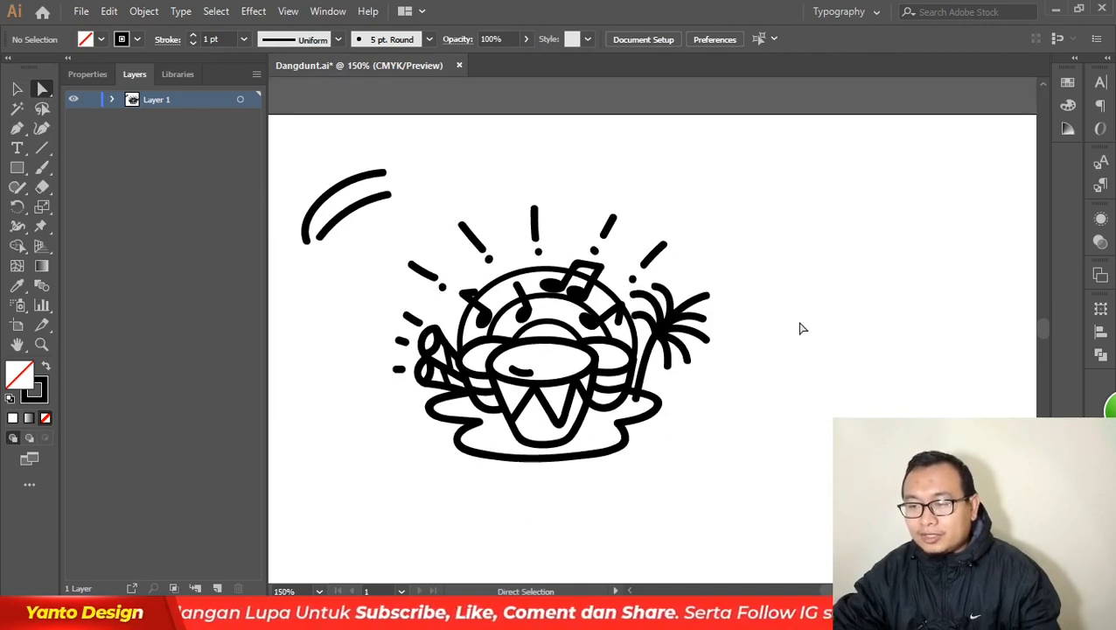
scroll(505, 291, down, 1)
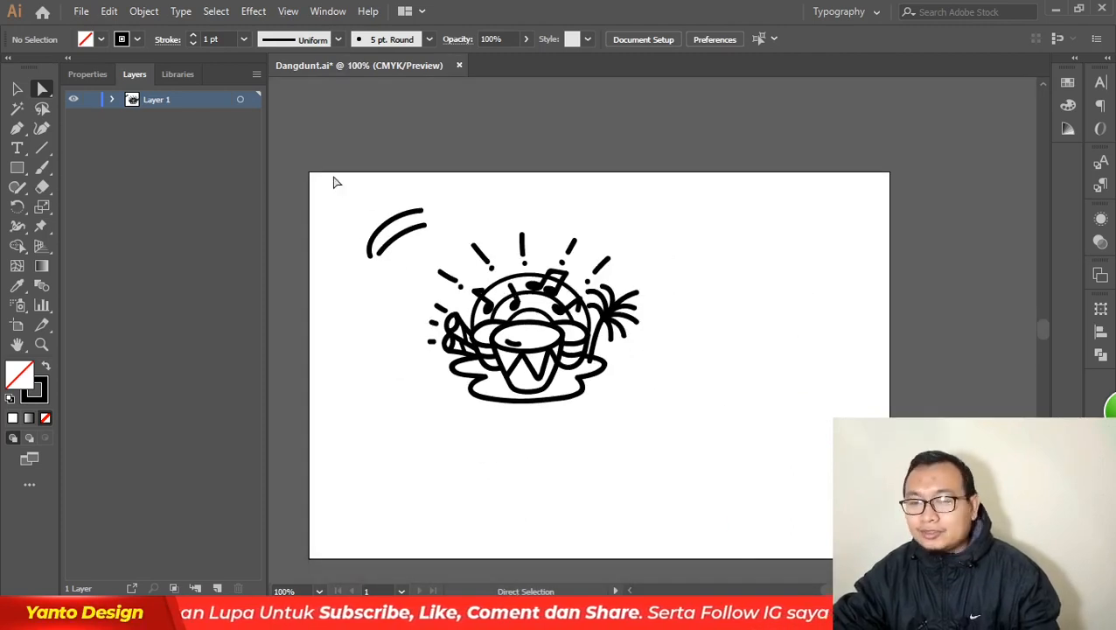
click(19, 89)
drag(445, 186, 347, 253)
key(Delete)
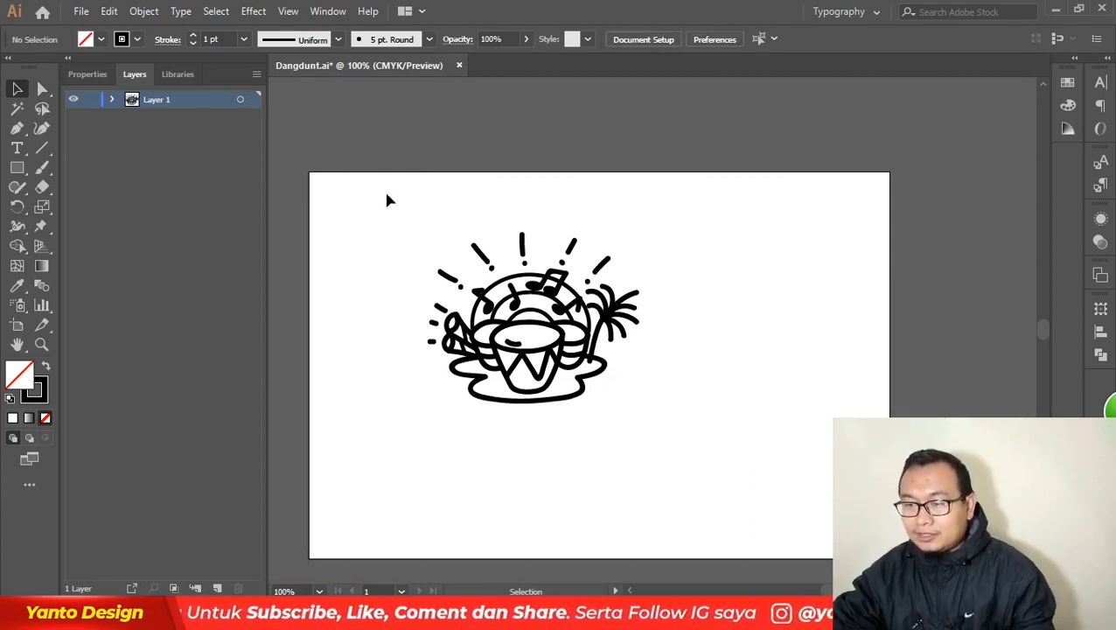
- Group the whole illustration and centre it horizontally and vertically on the artboard
mouse_move(382, 202)
mouse_down()
mouse_move(670, 449)
mouse_move(705, 442)
mouse_up()
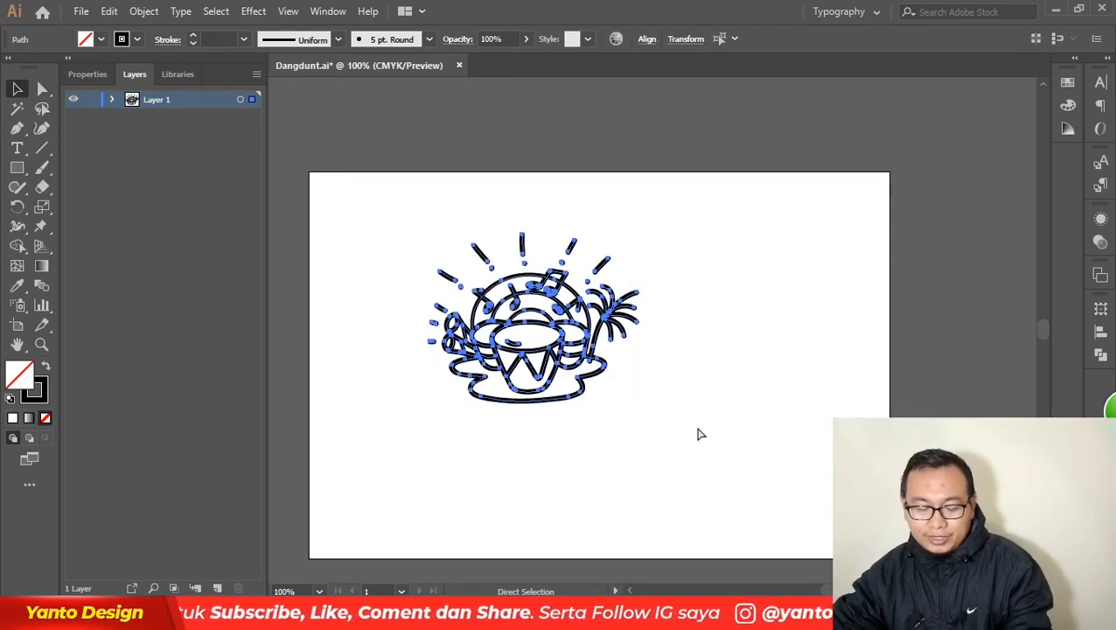
key(ctrl+g)
click(703, 39)
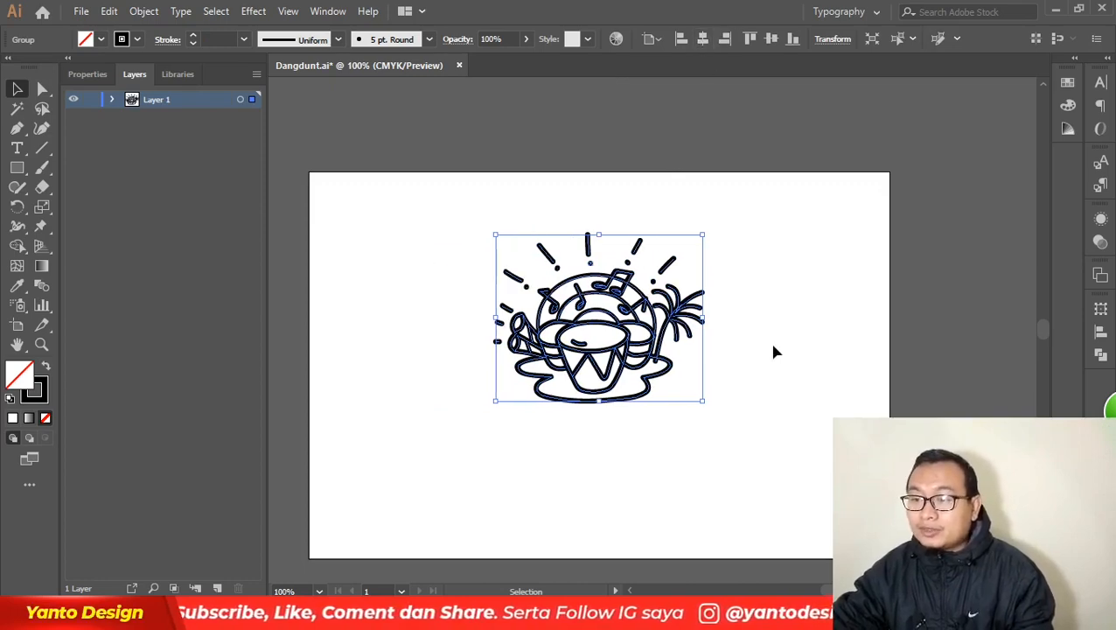
click(771, 38)
- Check which alignment reference is used for the grouped illustration and review its placement on the artboard
scroll(705, 249, down, 3)
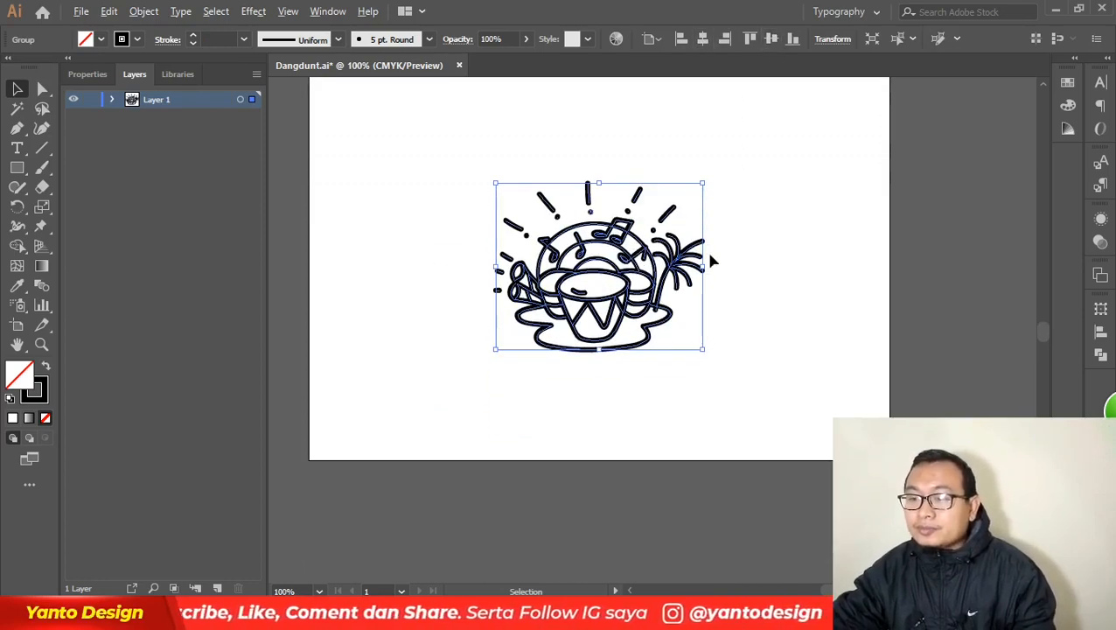
scroll(707, 250, up, 2)
scroll(700, 254, down, 1)
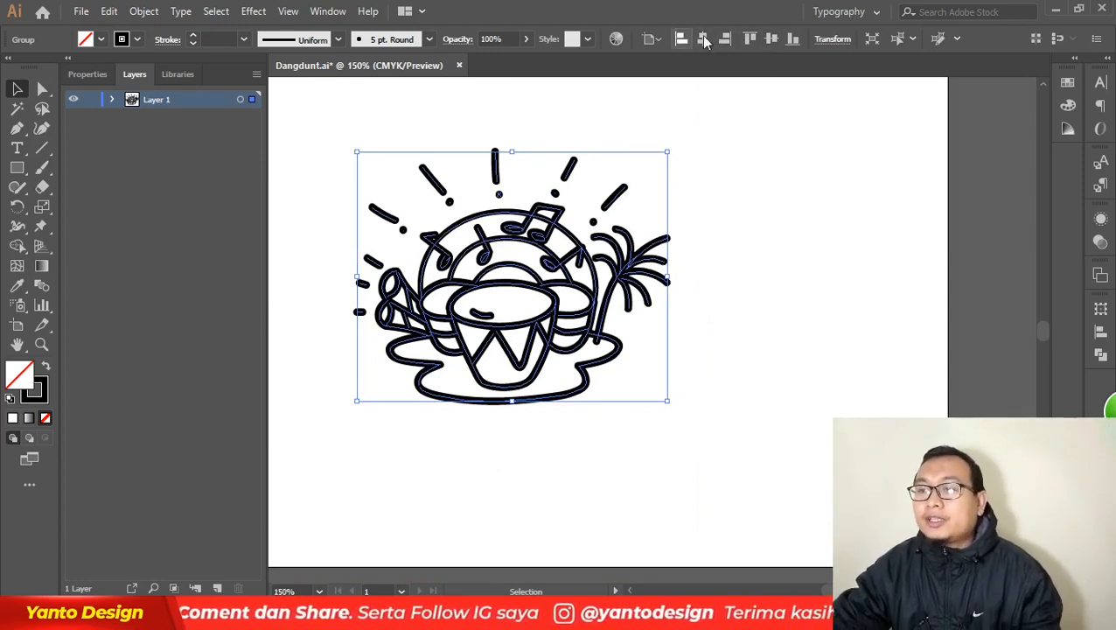
click(654, 40)
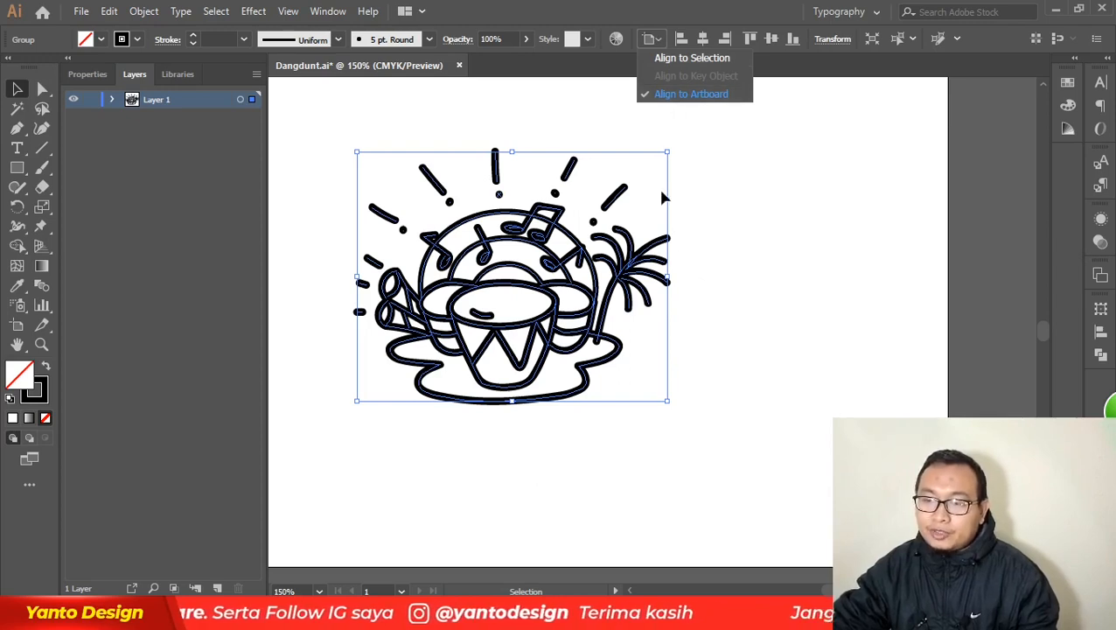
click(767, 266)
key(ctrl+1)
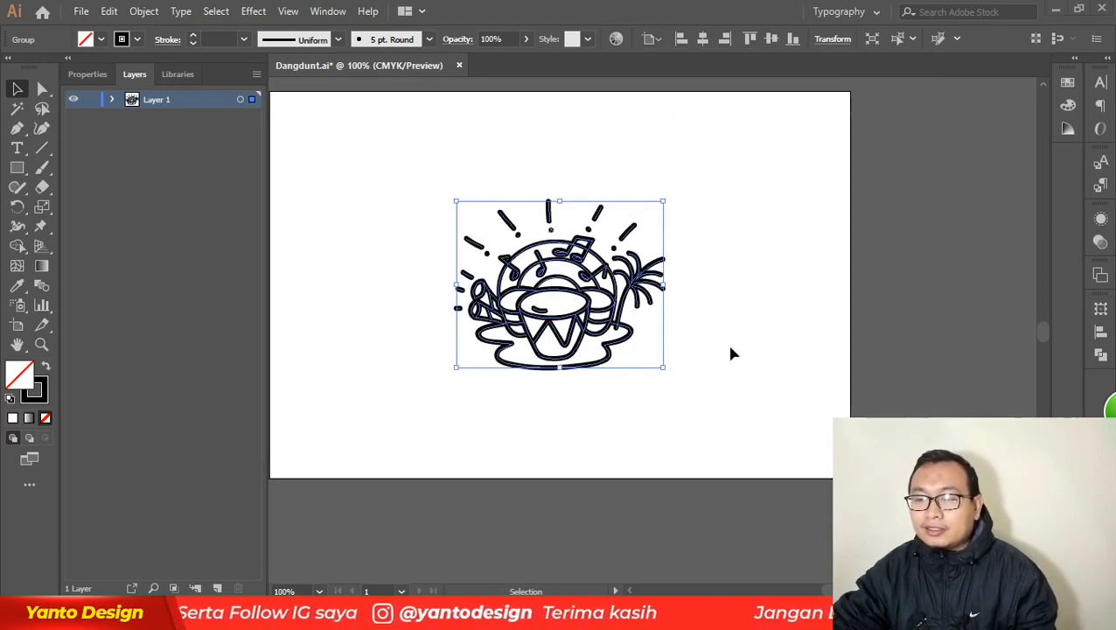
click(750, 310)
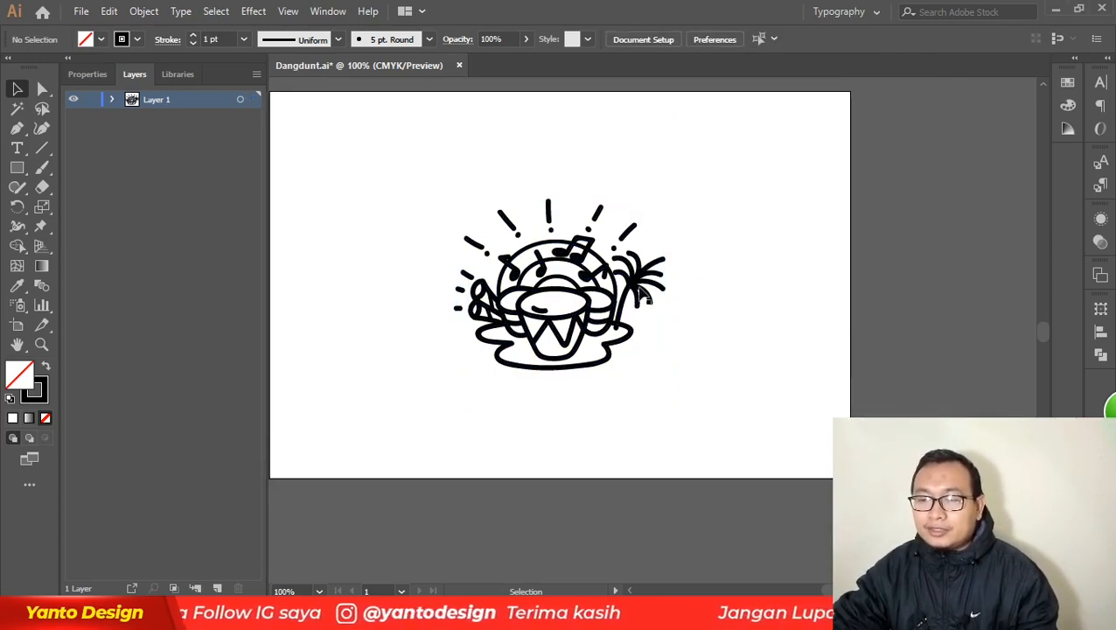
- Convert the grouped illustration's strokes into filled shapes with Expand Appearance
click(644, 294)
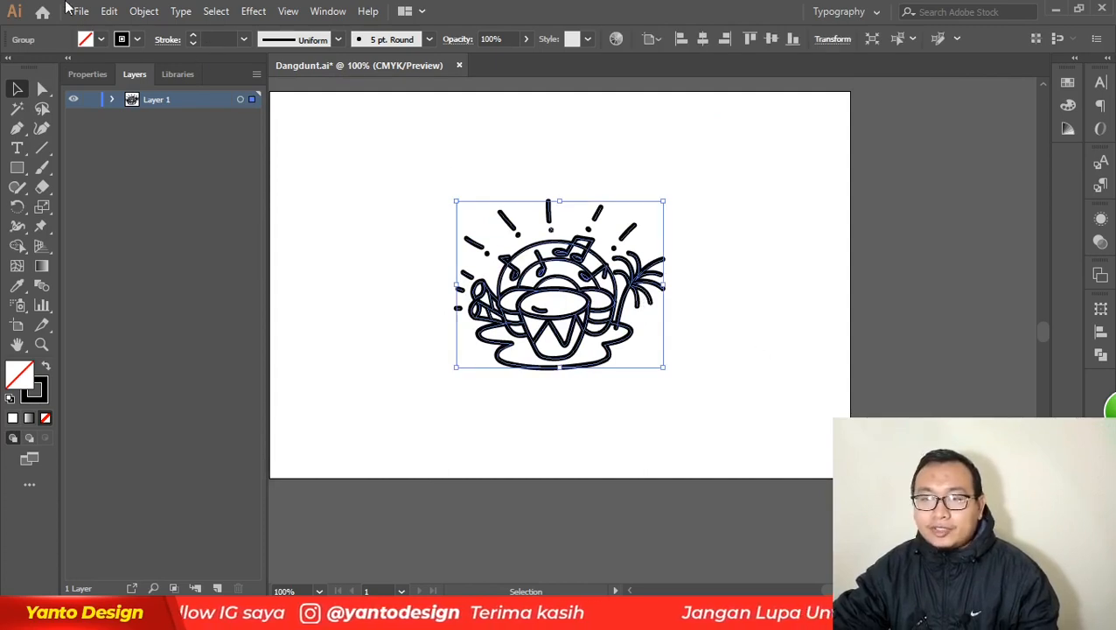
click(147, 12)
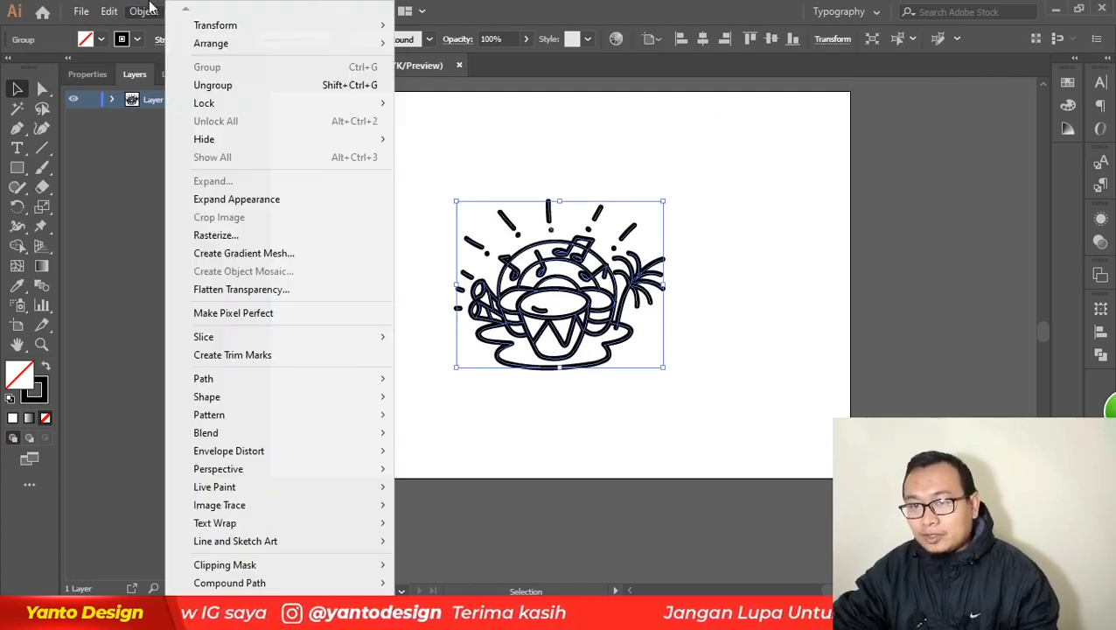
click(240, 202)
- Merge all the overlapping expanded shapes with Pathfinder Unite and clear the selection
scroll(591, 288, up, 3)
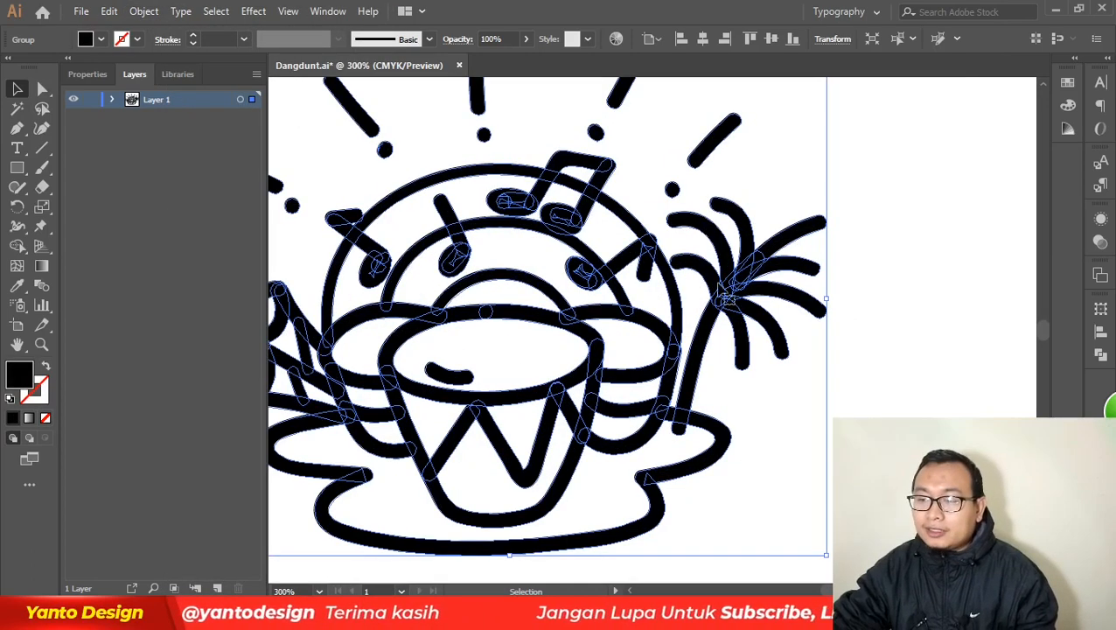
scroll(612, 223, up, 2)
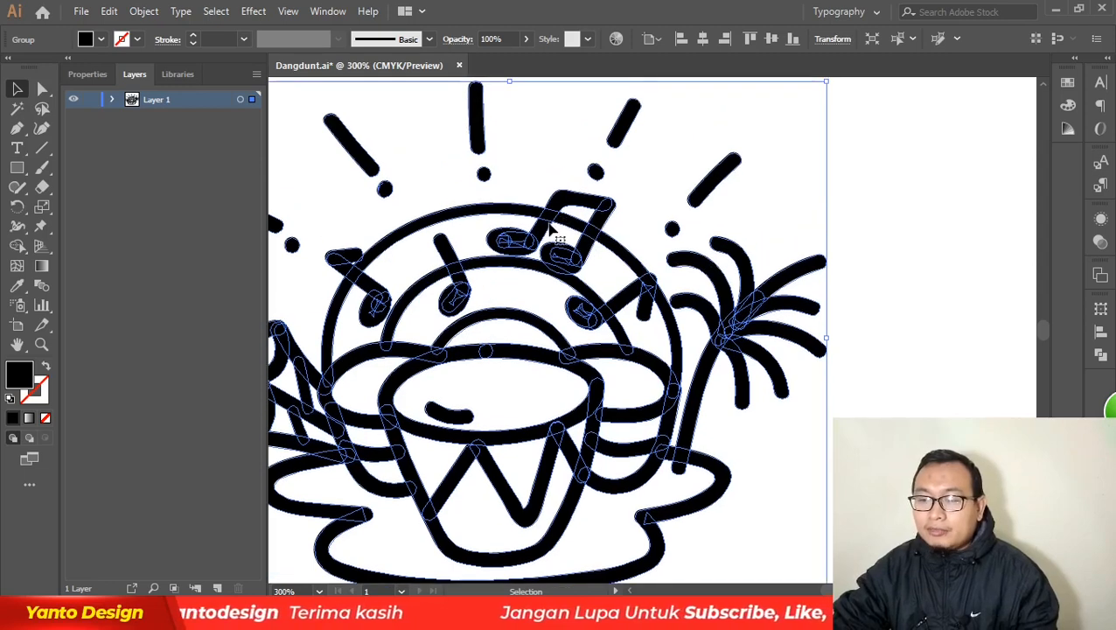
click(1100, 354)
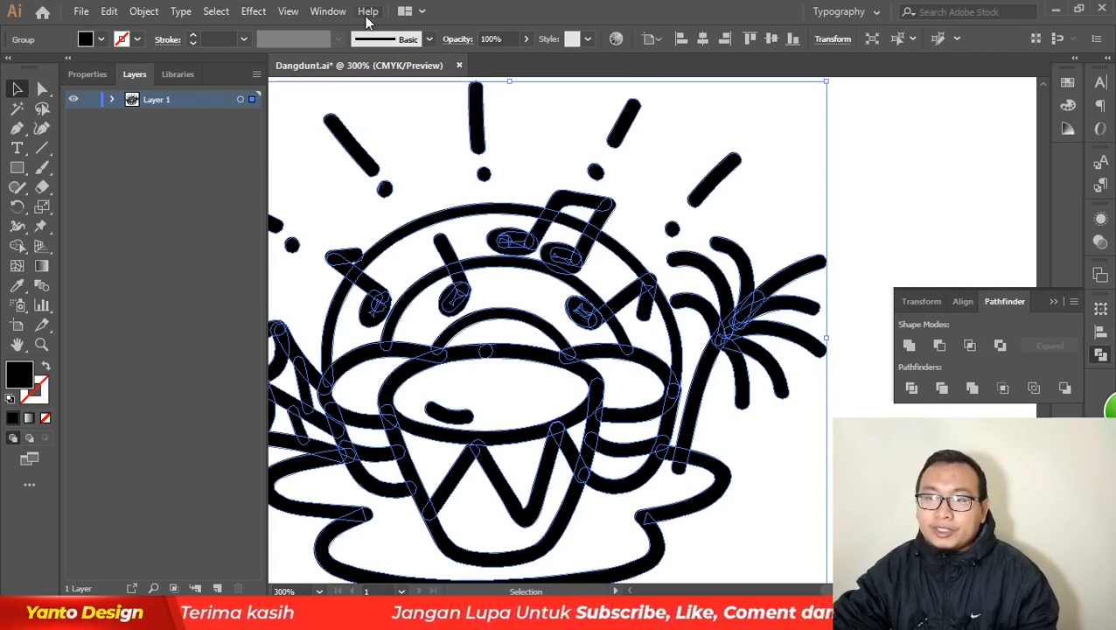
click(329, 11)
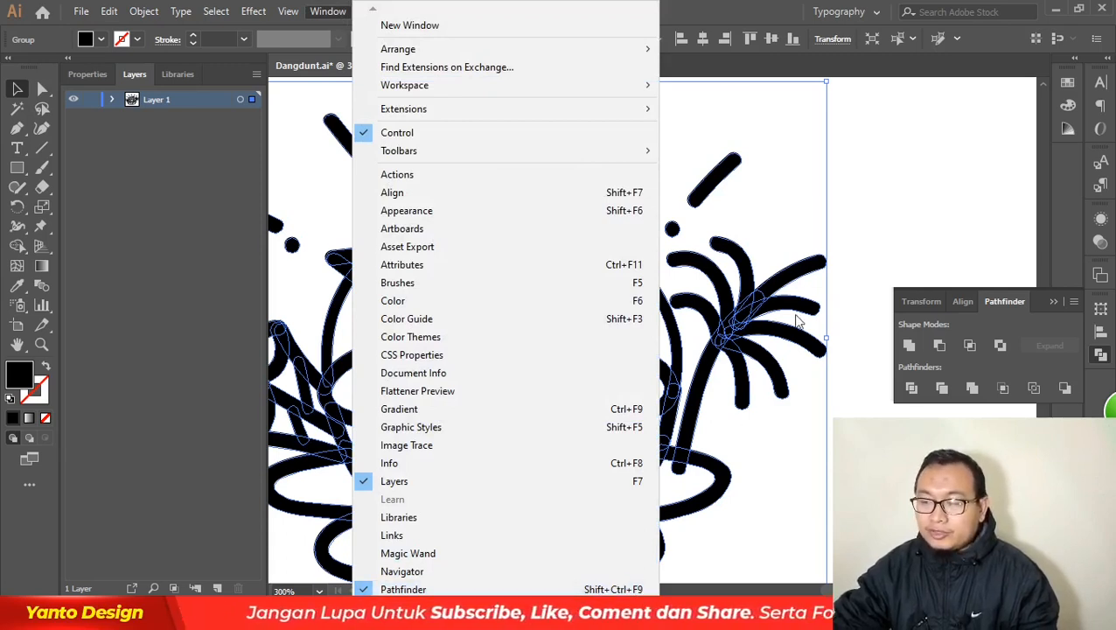
click(954, 321)
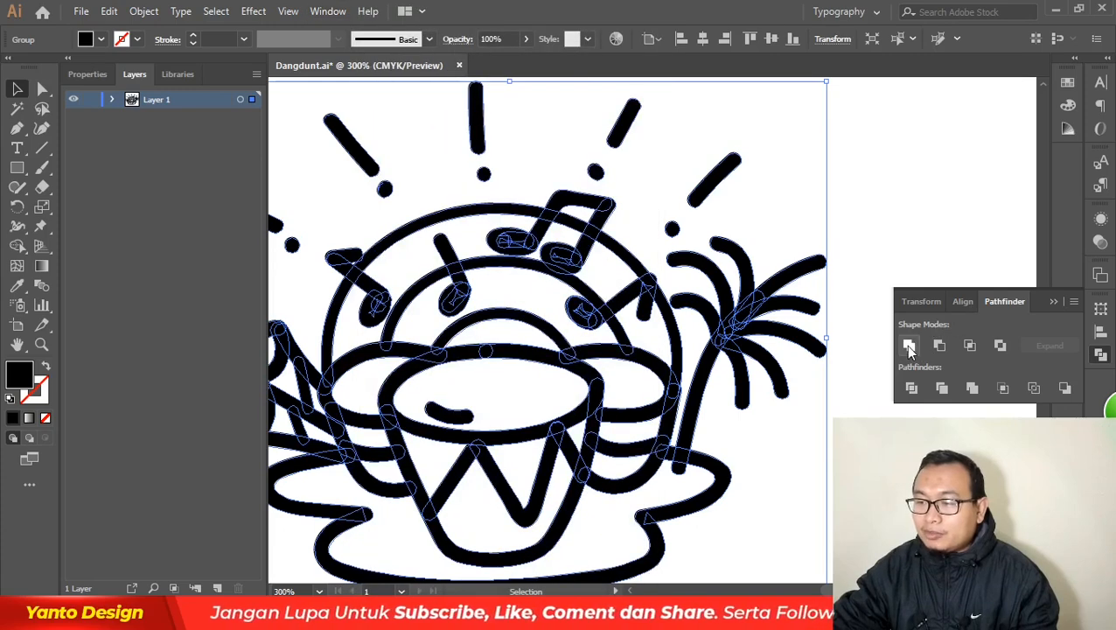
click(908, 346)
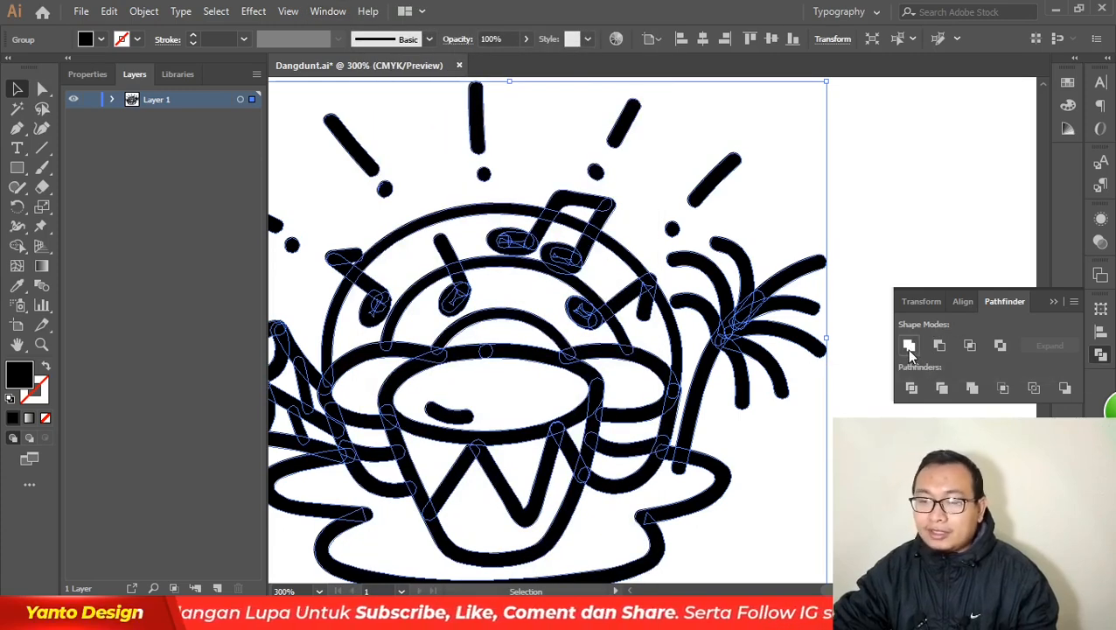
click(882, 164)
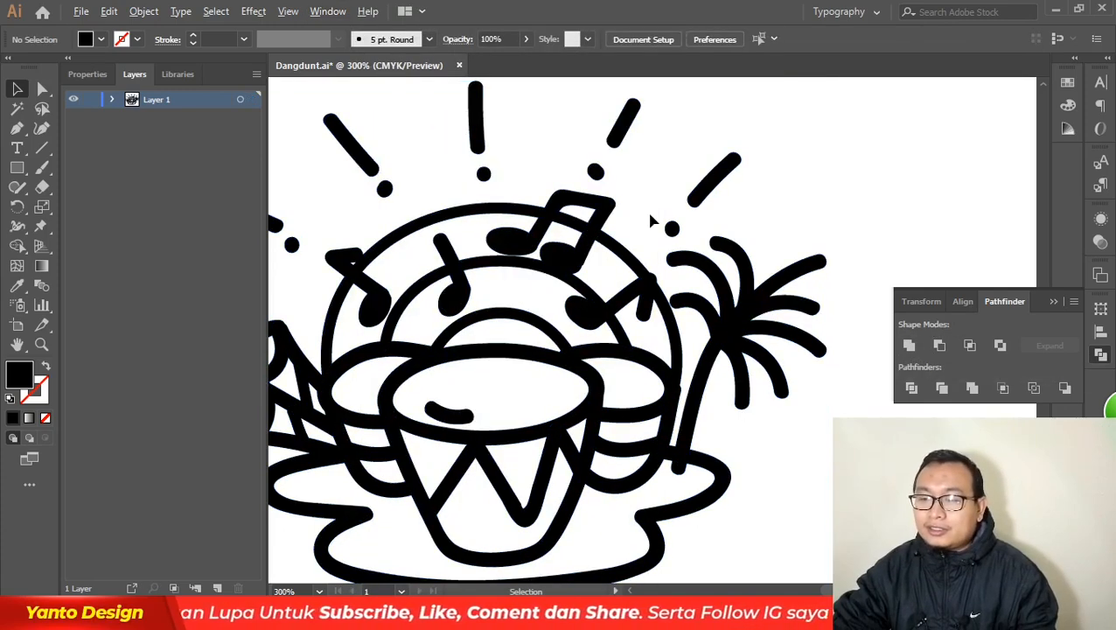
- Flatten the small bump on the right drum's outer edge beside the palm trunk by adjusting its upper curve handle
scroll(649, 214, down, 2)
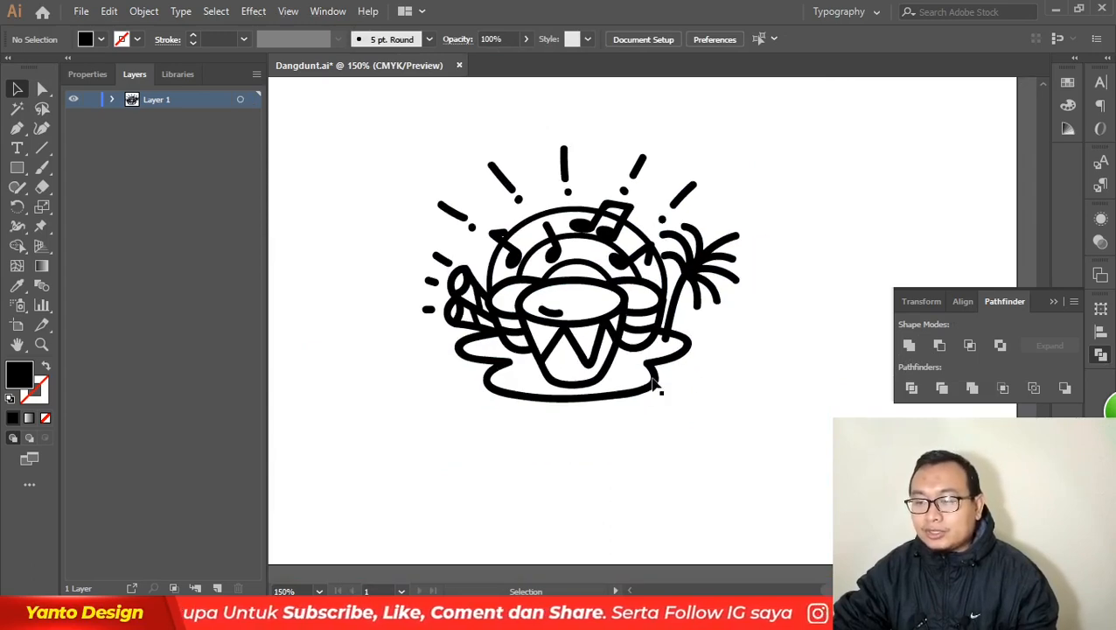
scroll(715, 303, up, 4)
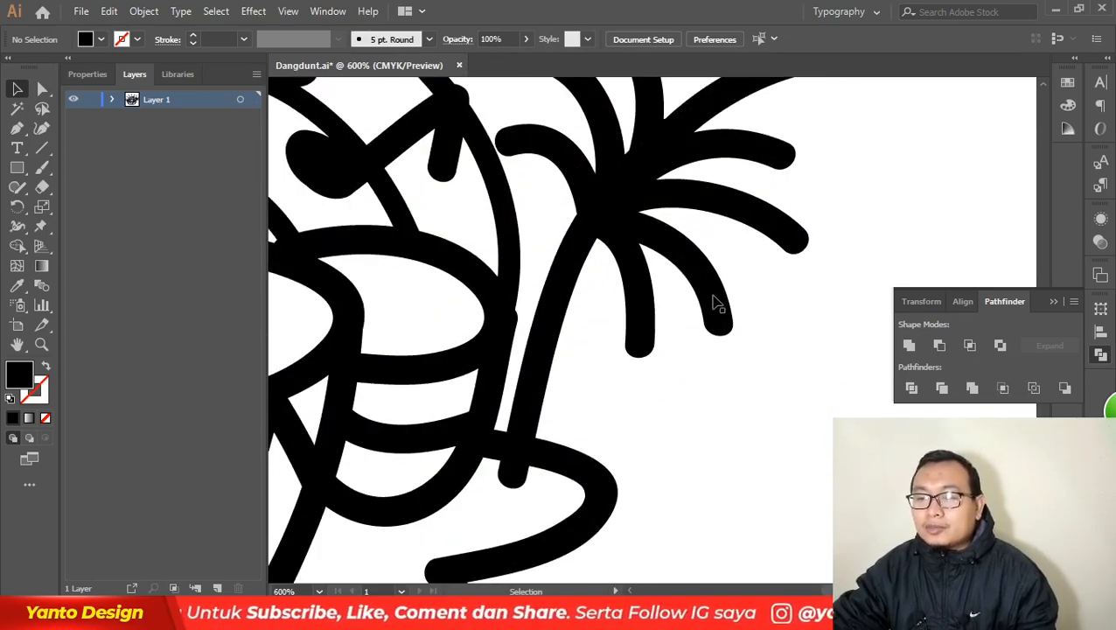
click(42, 88)
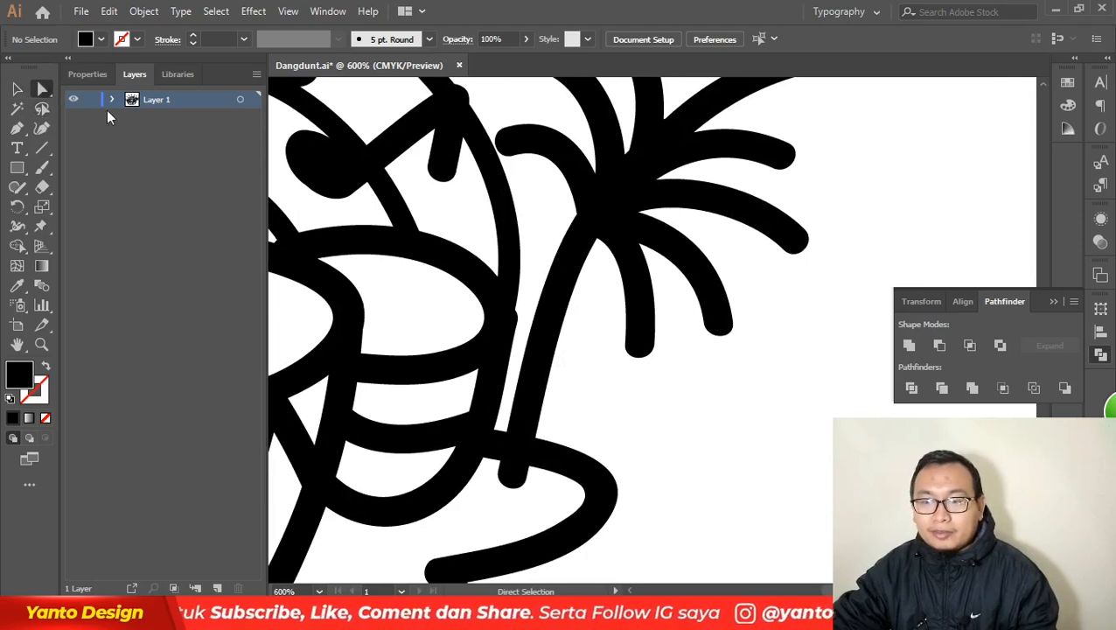
scroll(473, 321, up, 3)
click(376, 293)
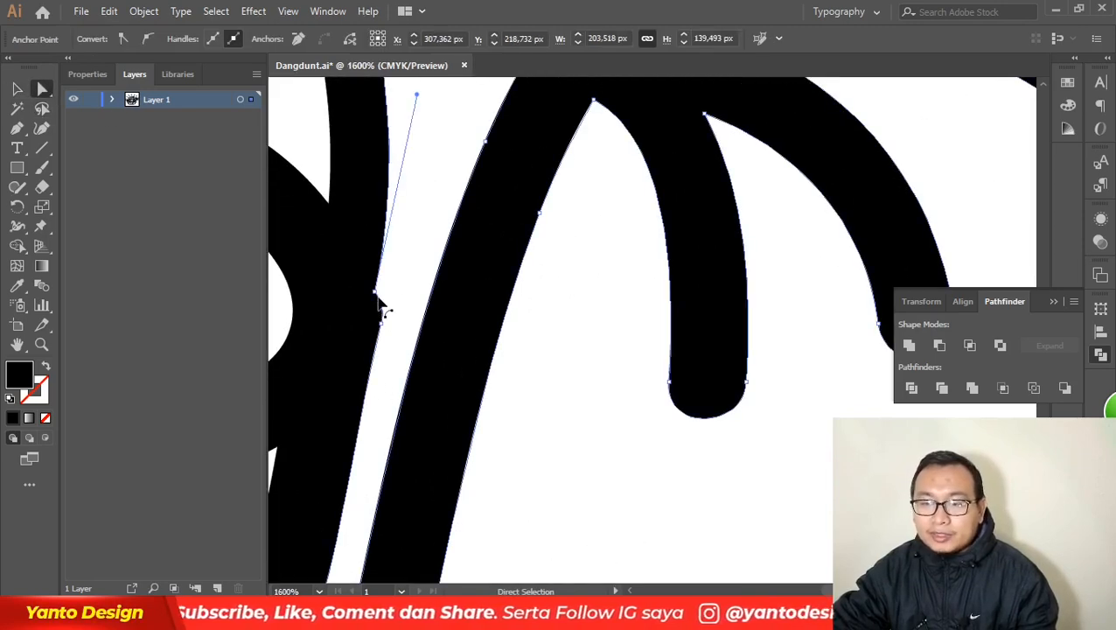
click(376, 293)
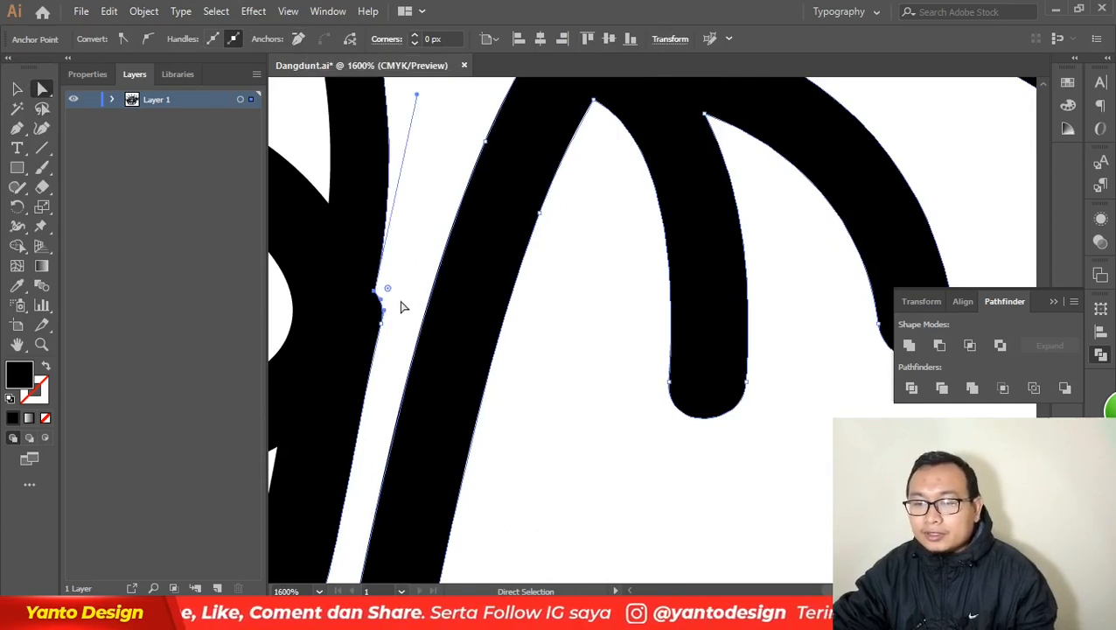
scroll(398, 301, up, 1)
scroll(359, 297, up, 1)
drag(351, 288, 371, 293)
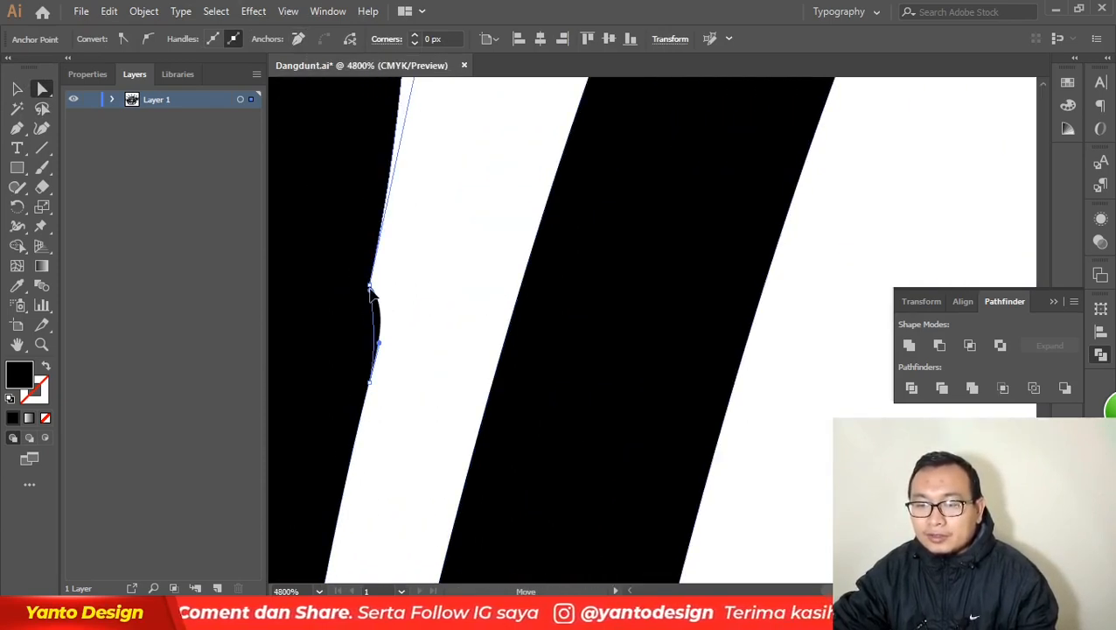
click(414, 321)
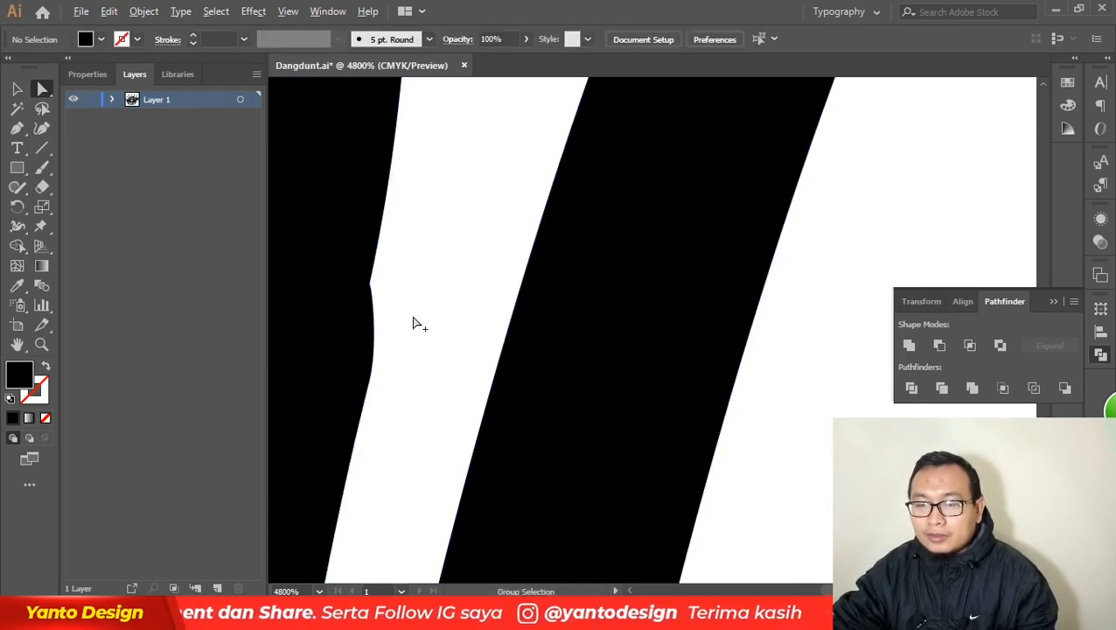
- Move the bump's lower anchor point inward so the right drum's outer edge runs smoothly beside the palm trunk
scroll(422, 337, down, 3)
click(391, 348)
scroll(394, 348, up, 2)
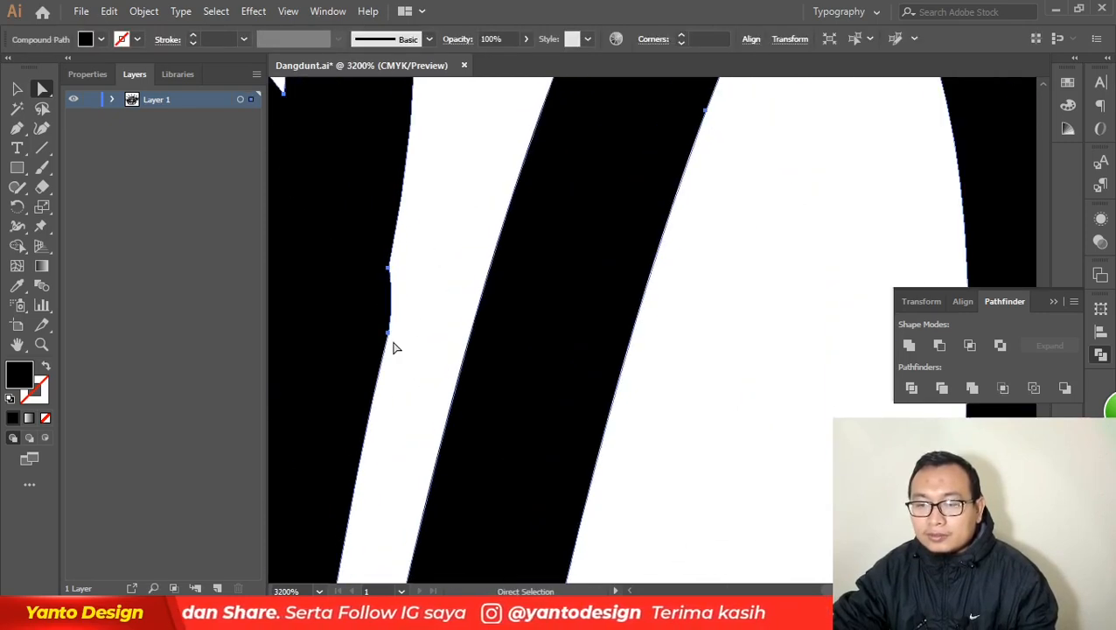
drag(388, 333, 376, 329)
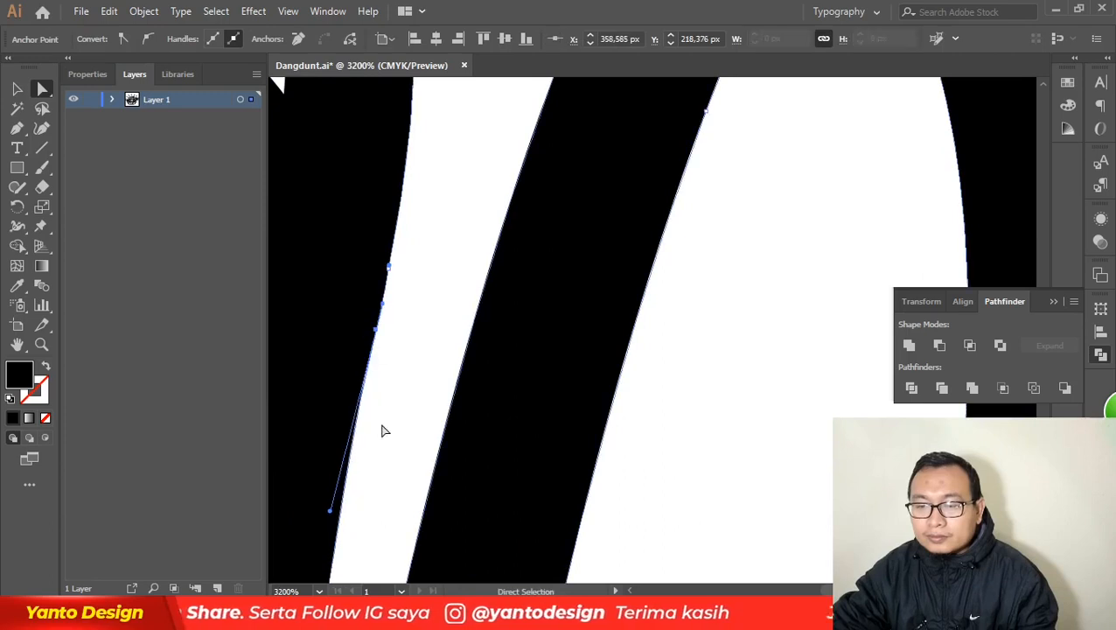
- Smooth the right drum's outer edge beside the palm trunk by adjusting the anchor's lower curve handle, and clear the selection
drag(330, 517, 339, 517)
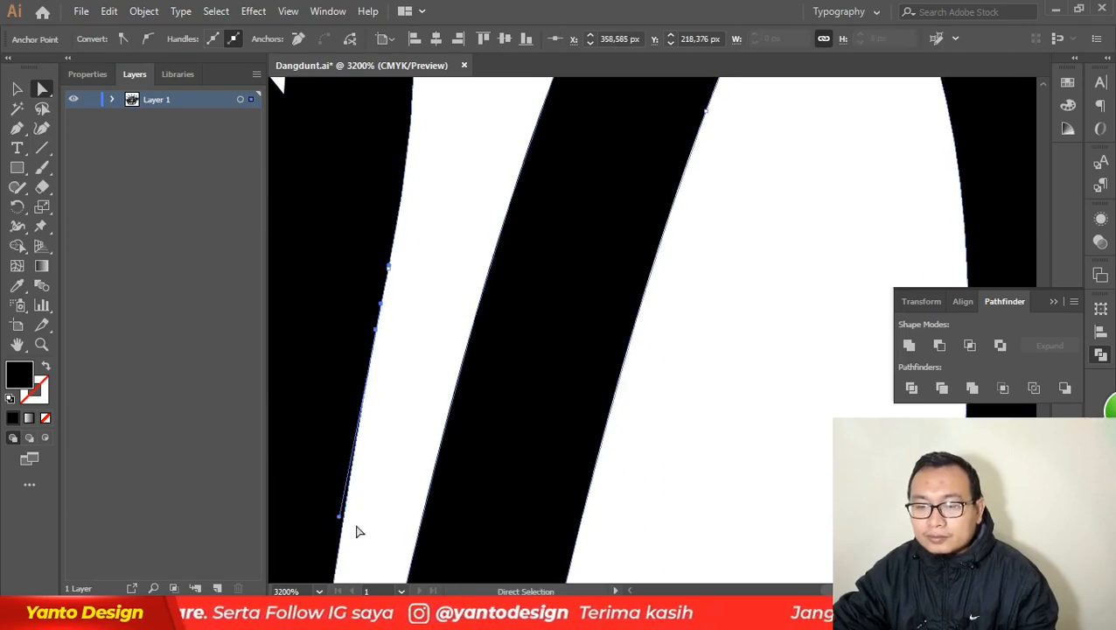
click(414, 332)
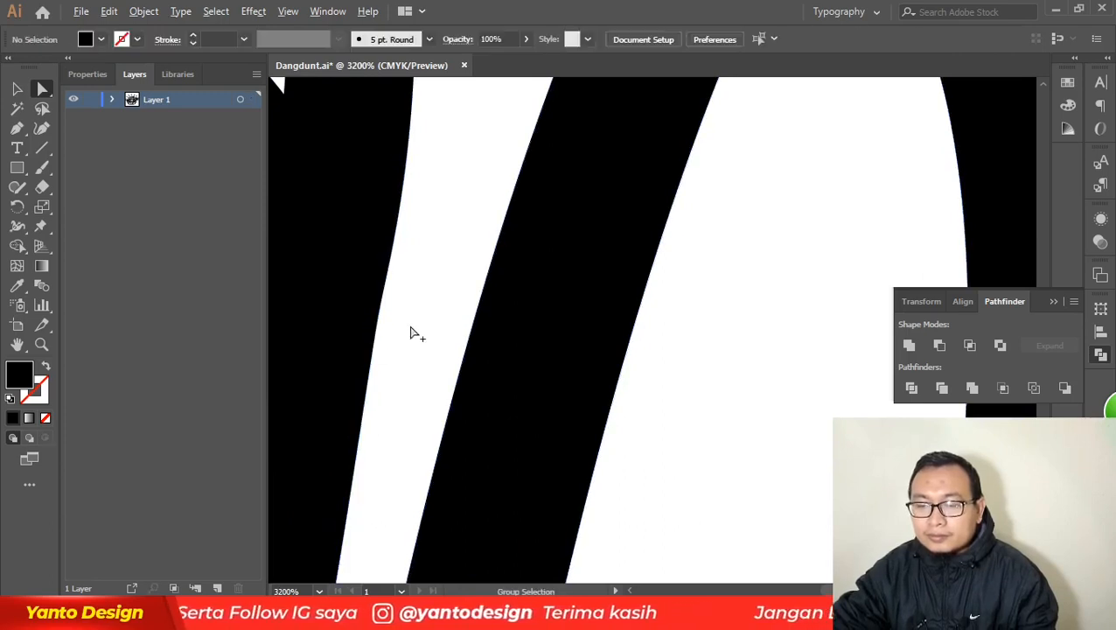
- Add two closely spaced pairs of anchor points with the Pen tool on the palm trunk's right edge, near its base and at mid-height
scroll(560, 328, down, 5)
scroll(605, 371, down, 2)
scroll(597, 428, up, 5)
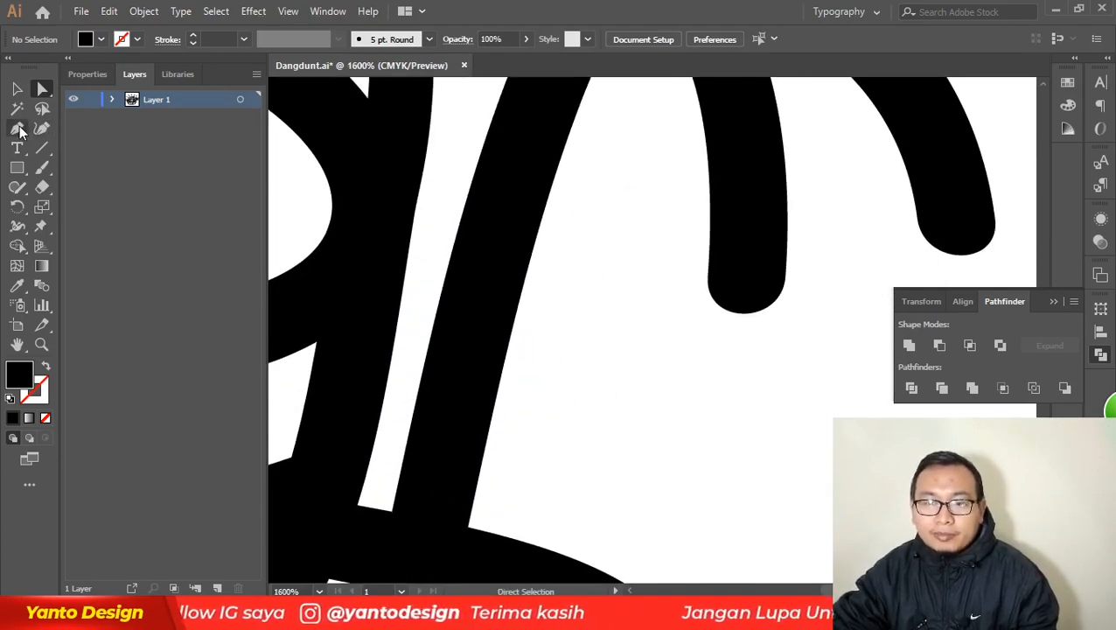
click(19, 127)
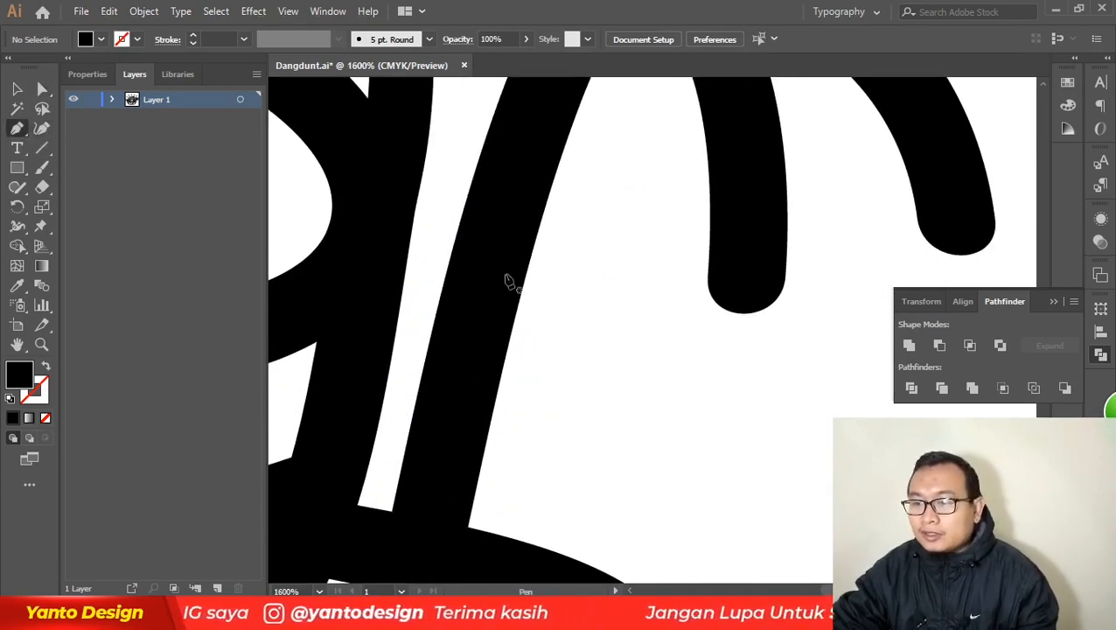
click(42, 89)
click(514, 221)
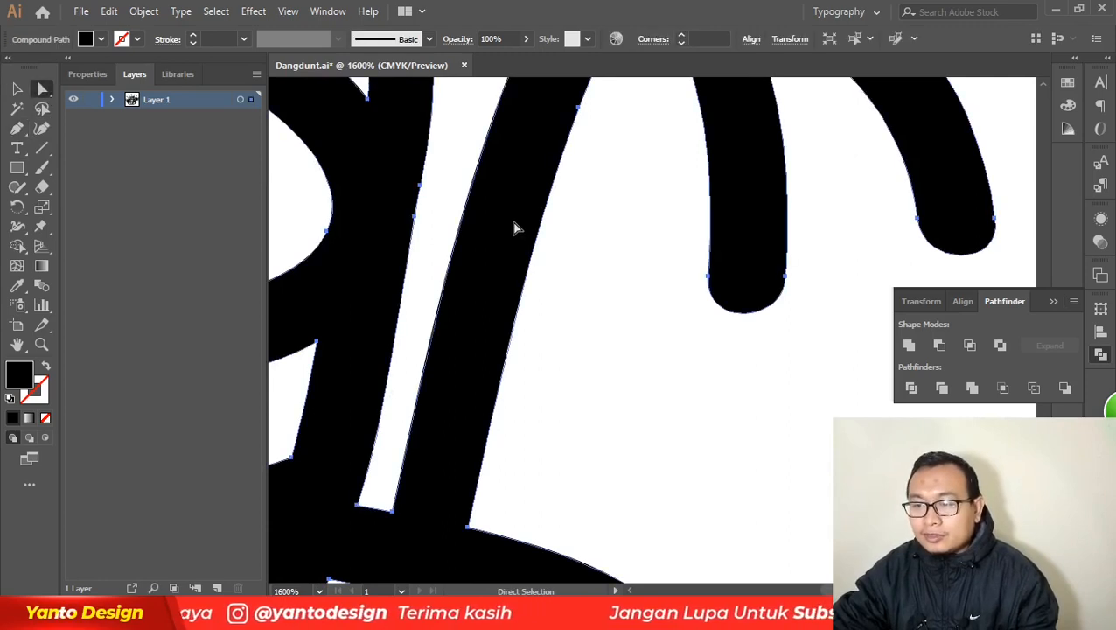
click(15, 130)
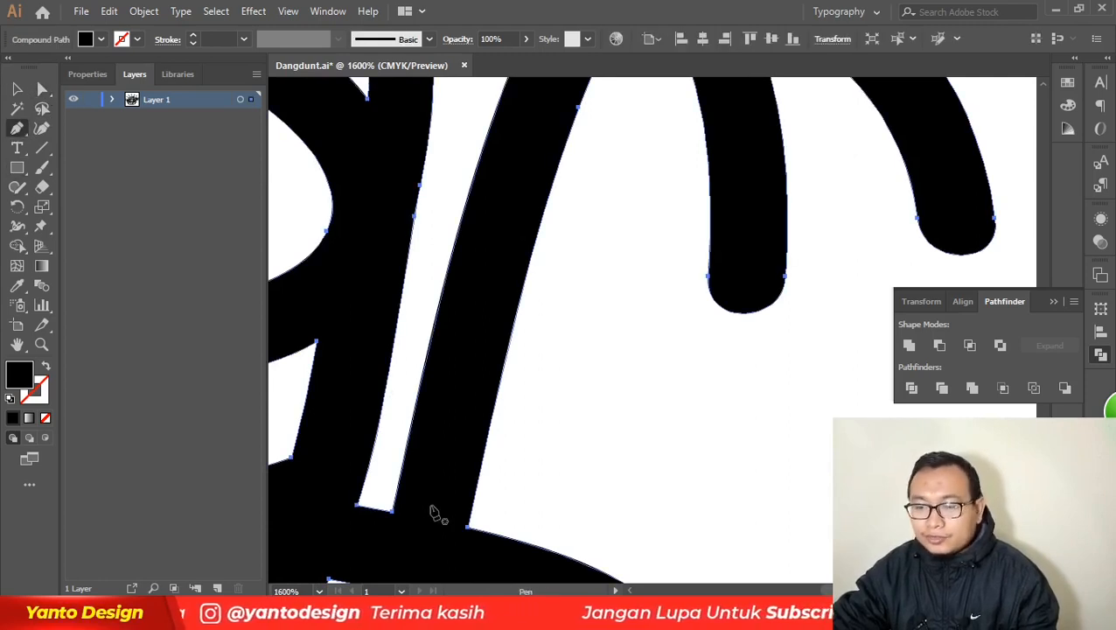
click(478, 486)
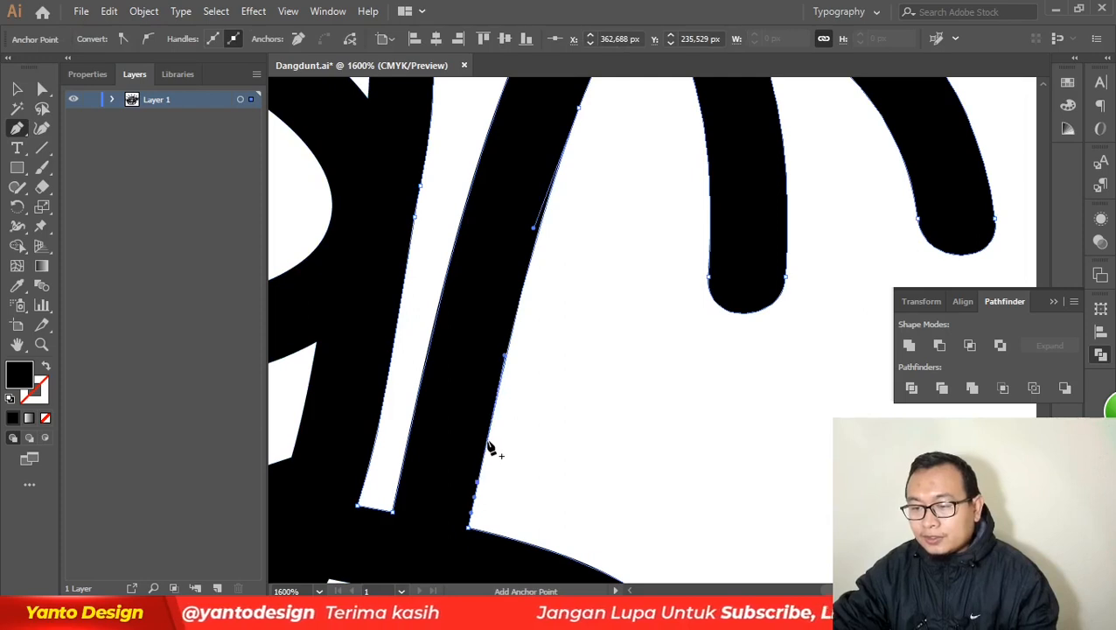
click(481, 464)
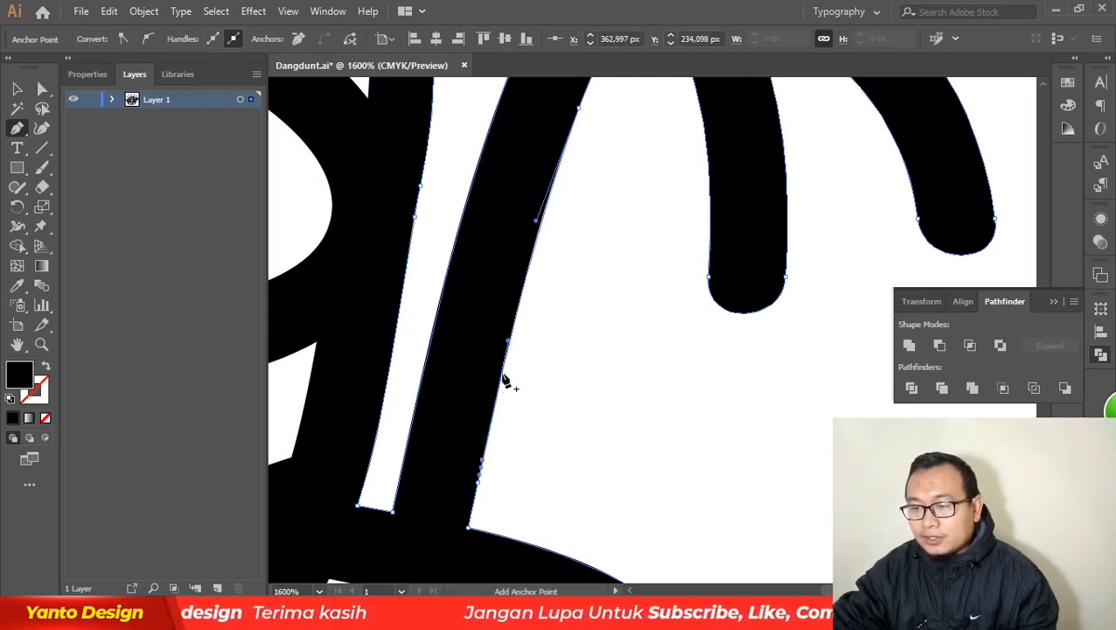
click(506, 366)
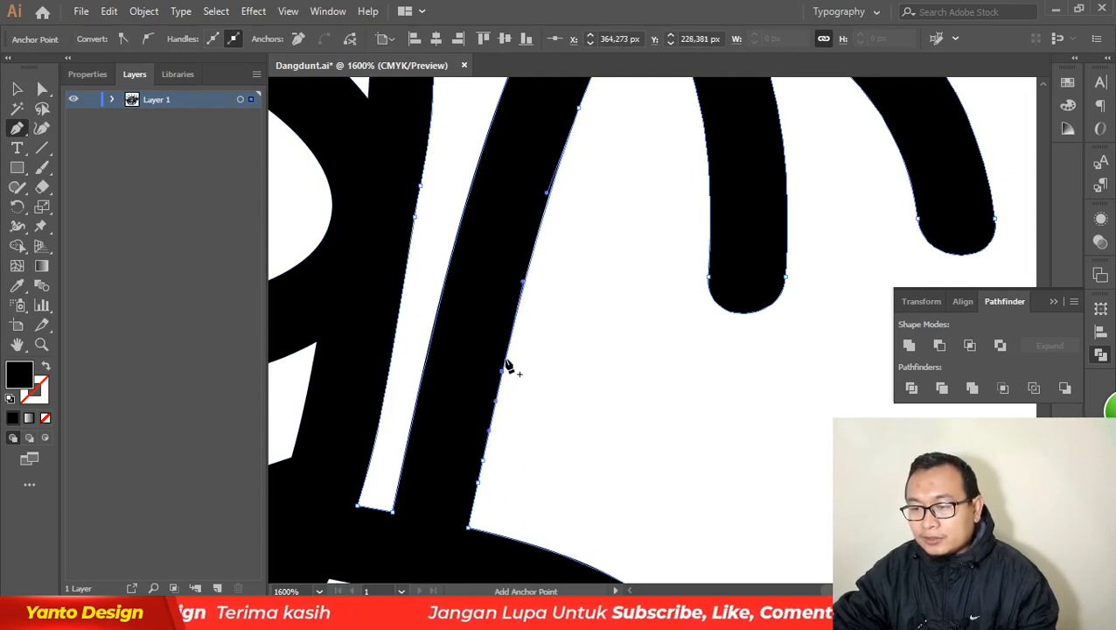
click(505, 357)
scroll(539, 337, up, 1)
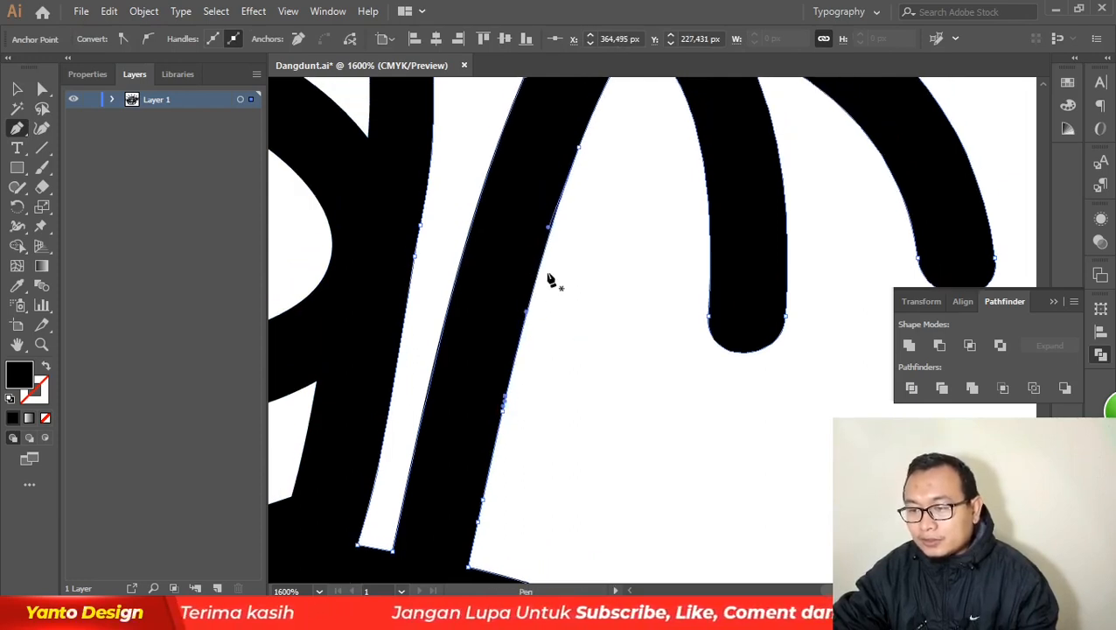
- Add a third group of closely spaced anchor points high on the palm trunk's right edge and undo the stray point
click(553, 231)
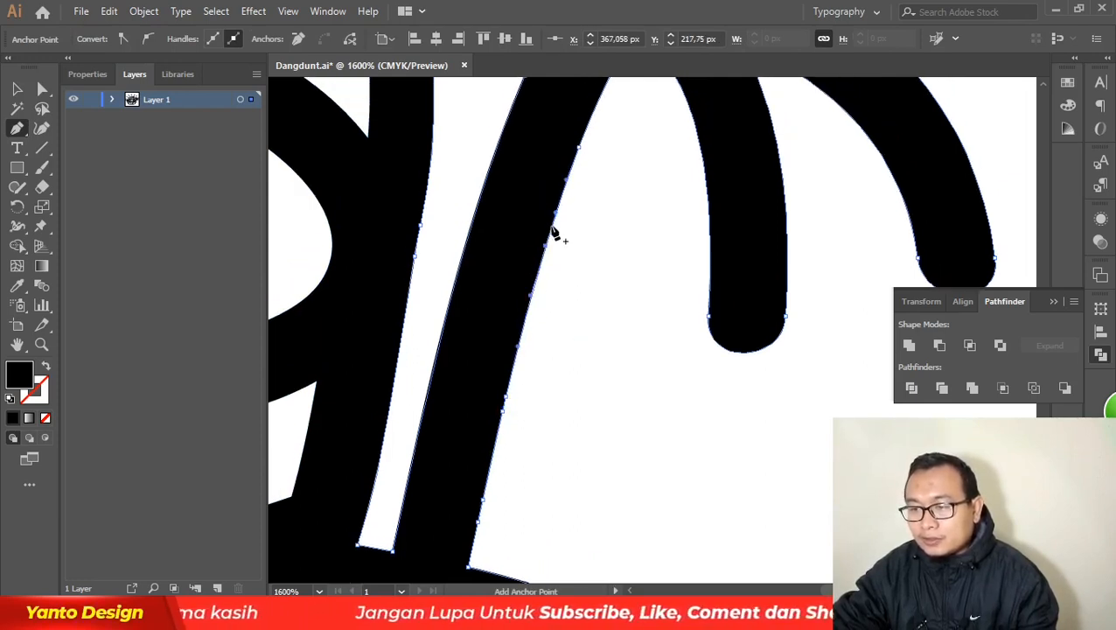
click(559, 205)
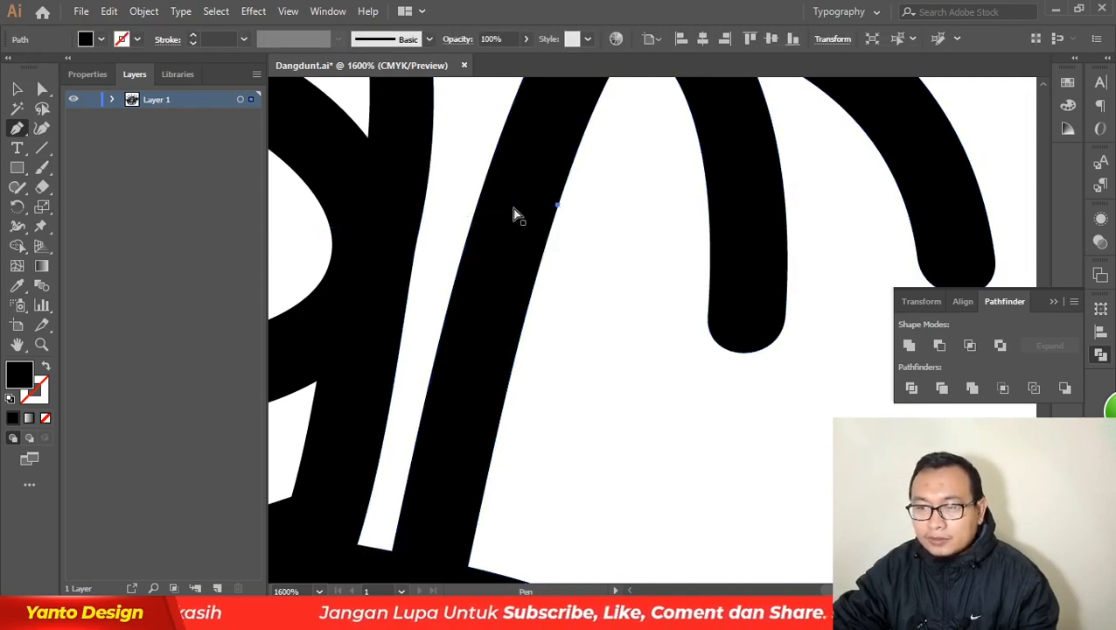
key(ctrl+z)
key(a)
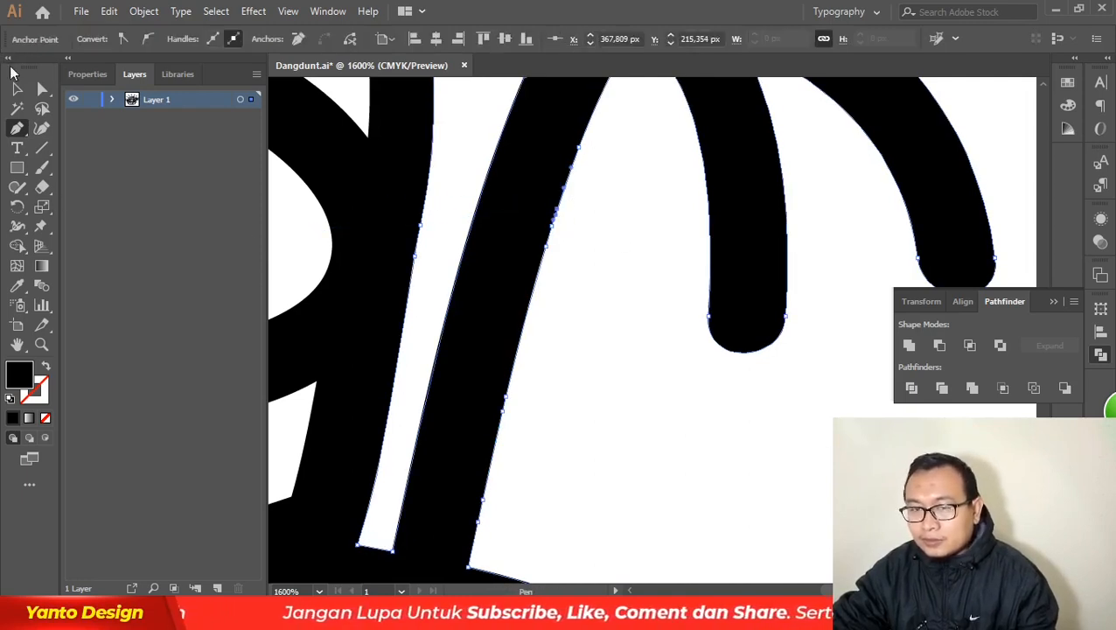
- Add another anchor point near the trunk's base and pull the middle point inward about 2.7 px to form a pointed notch
click(478, 522)
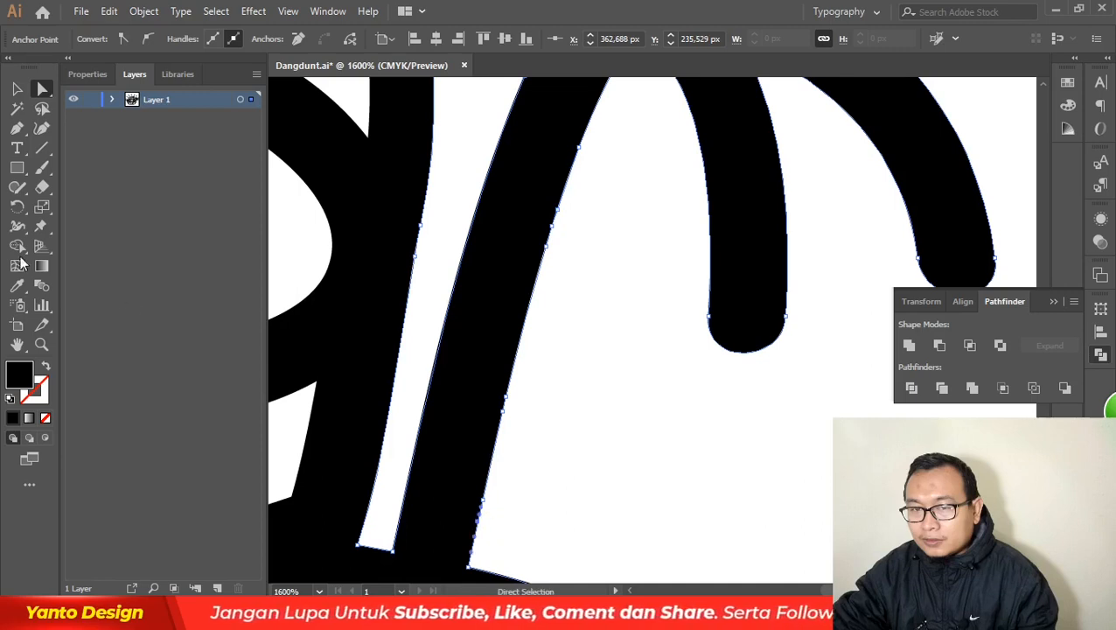
click(18, 129)
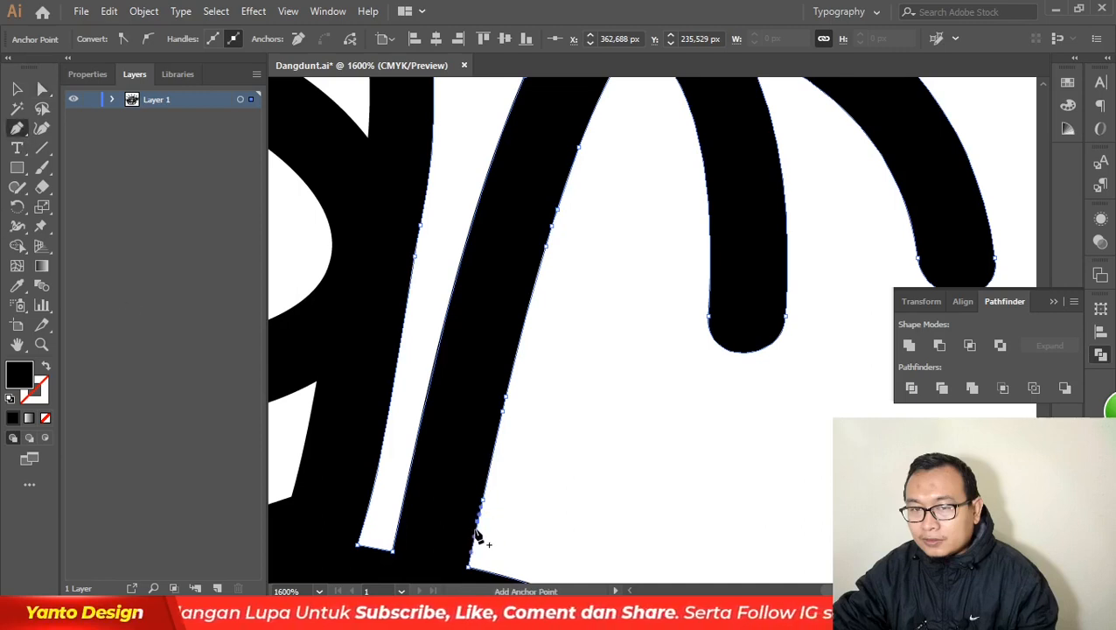
key(a)
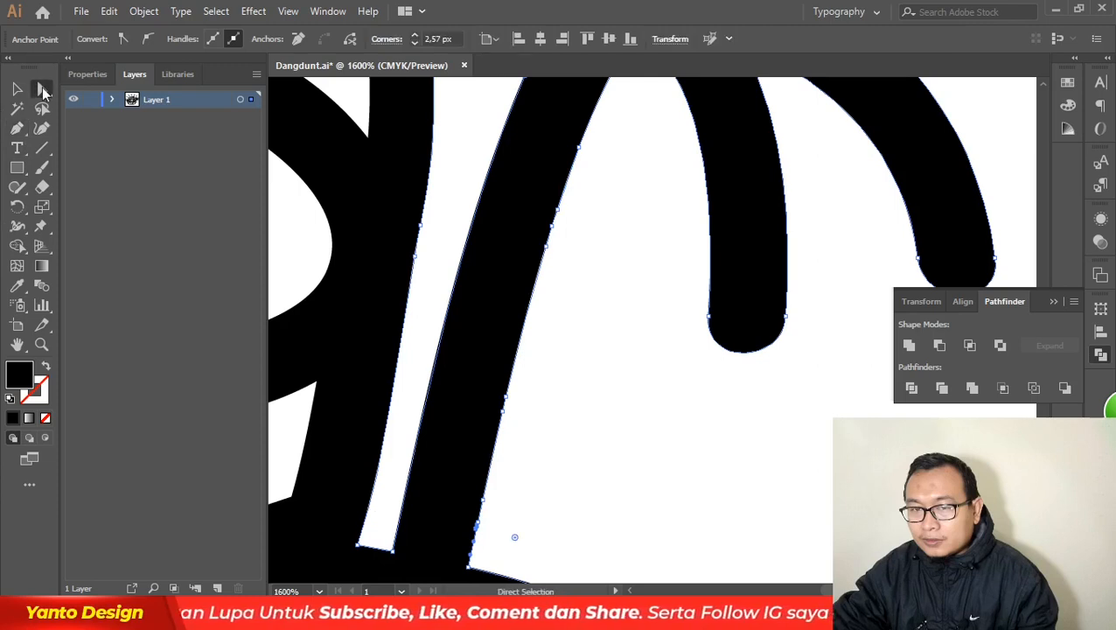
drag(477, 522, 435, 511)
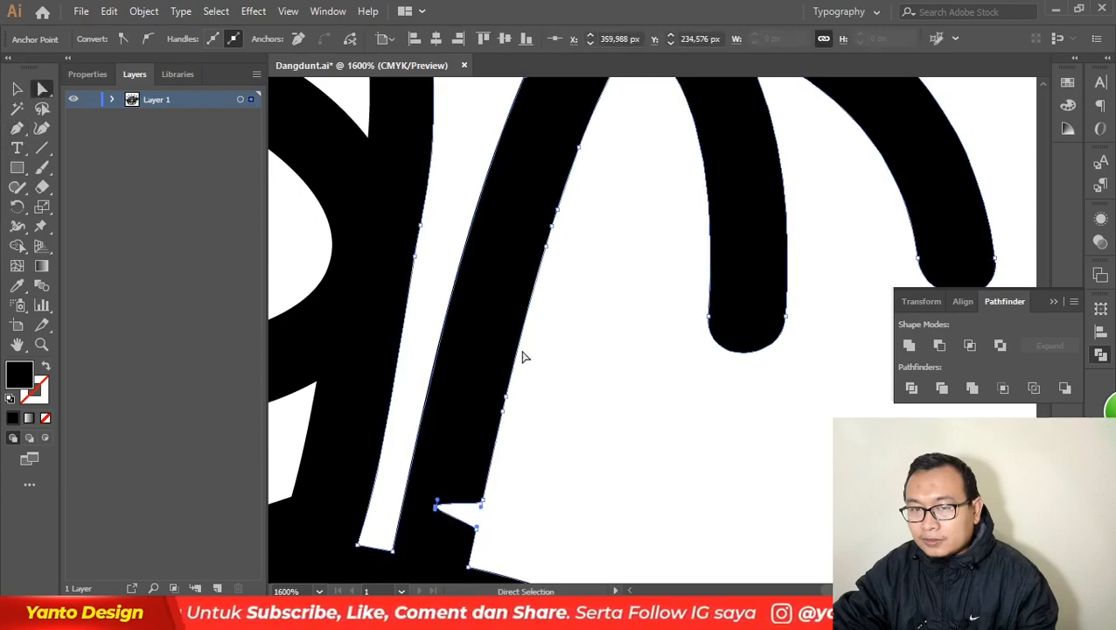
- Select the upper anchor point of the mid-height pair on the palm trunk's right edge
click(504, 399)
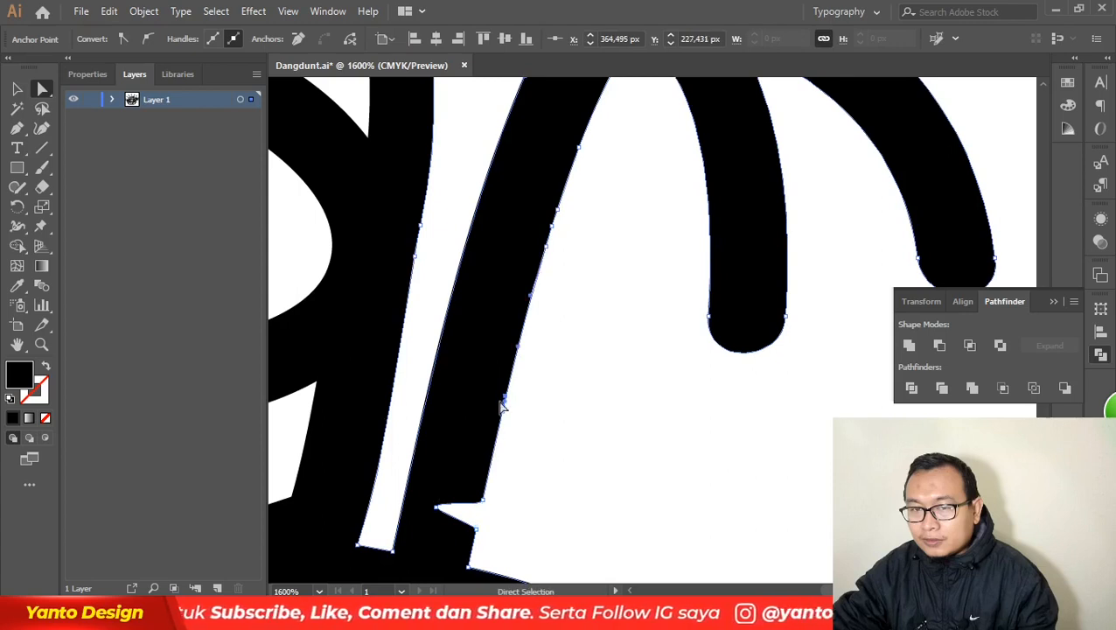
- Add an anchor point on the palm trunk's outer edge and pull the point beneath it inward to cut a notch above the lowest one
click(17, 128)
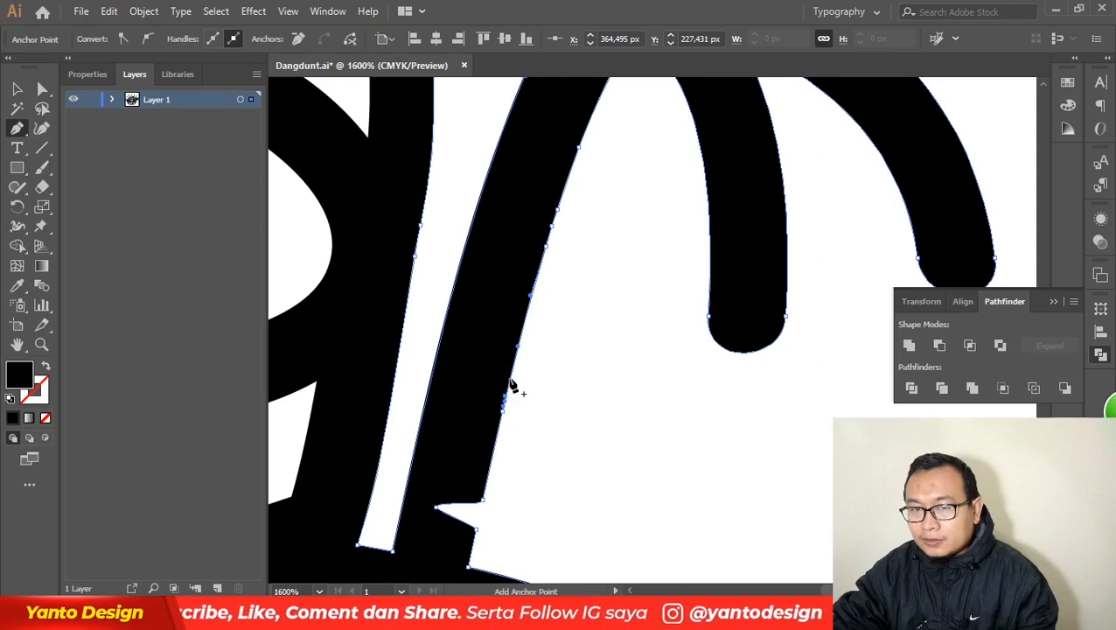
click(510, 385)
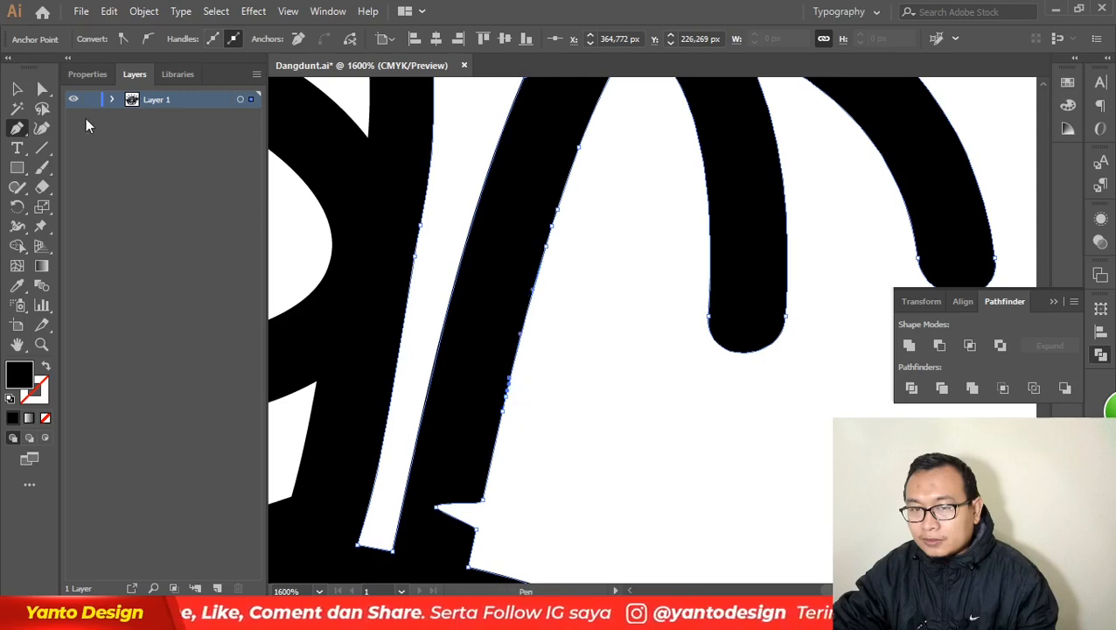
click(41, 88)
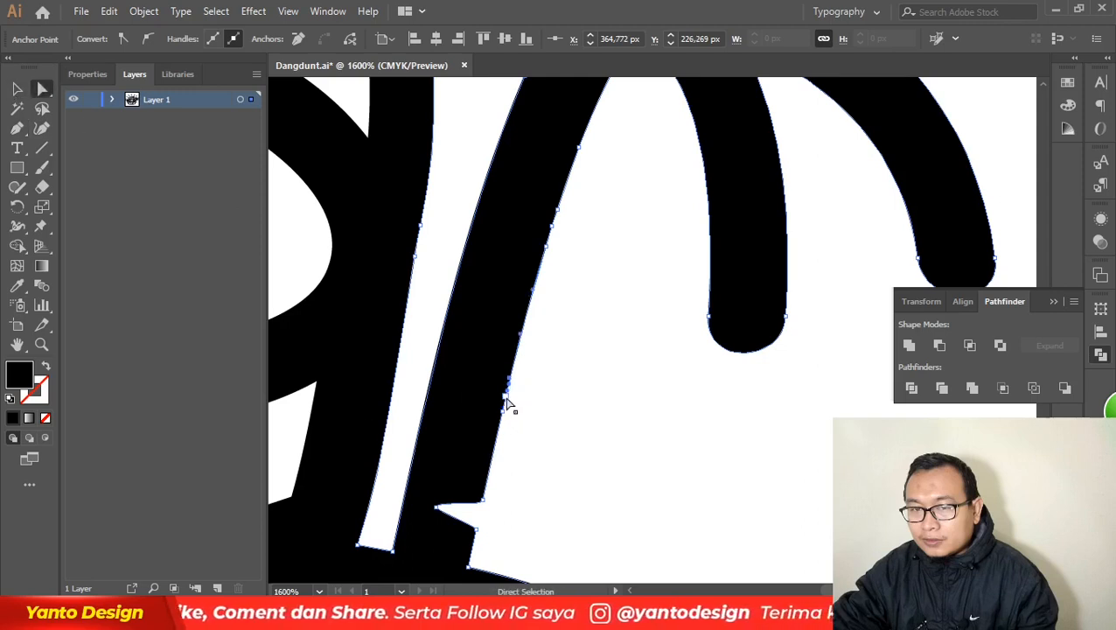
drag(504, 397, 473, 392)
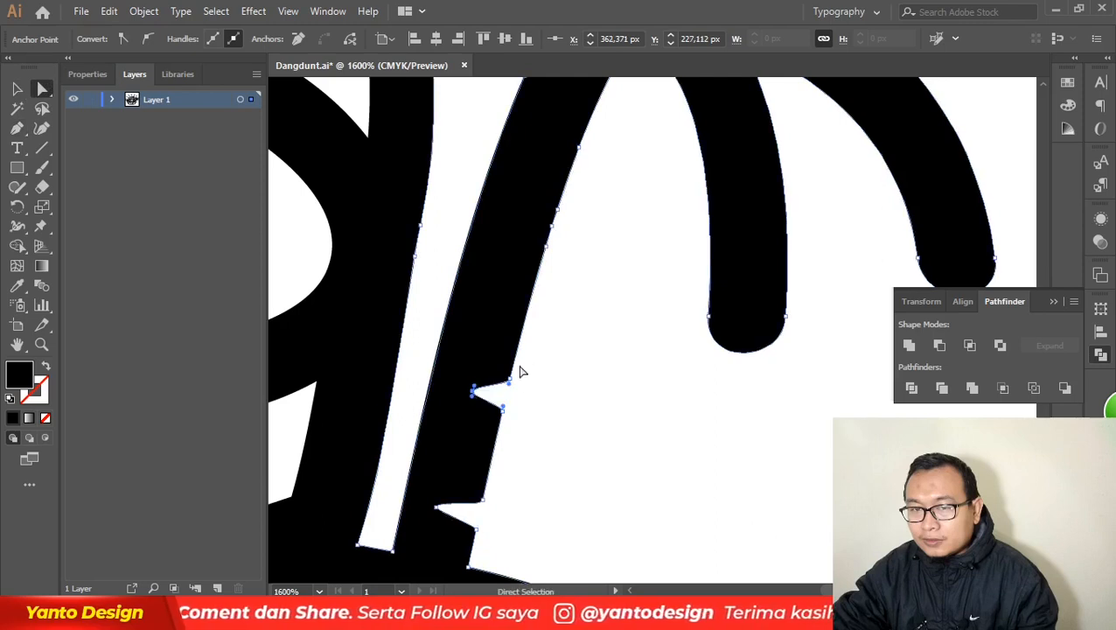
- Pull the middle anchor point near the top of the palm trunk's outer edge inward to form another notch, and deselect the artwork
drag(552, 227, 518, 220)
scroll(638, 289, up, 3)
scroll(637, 286, down, 5)
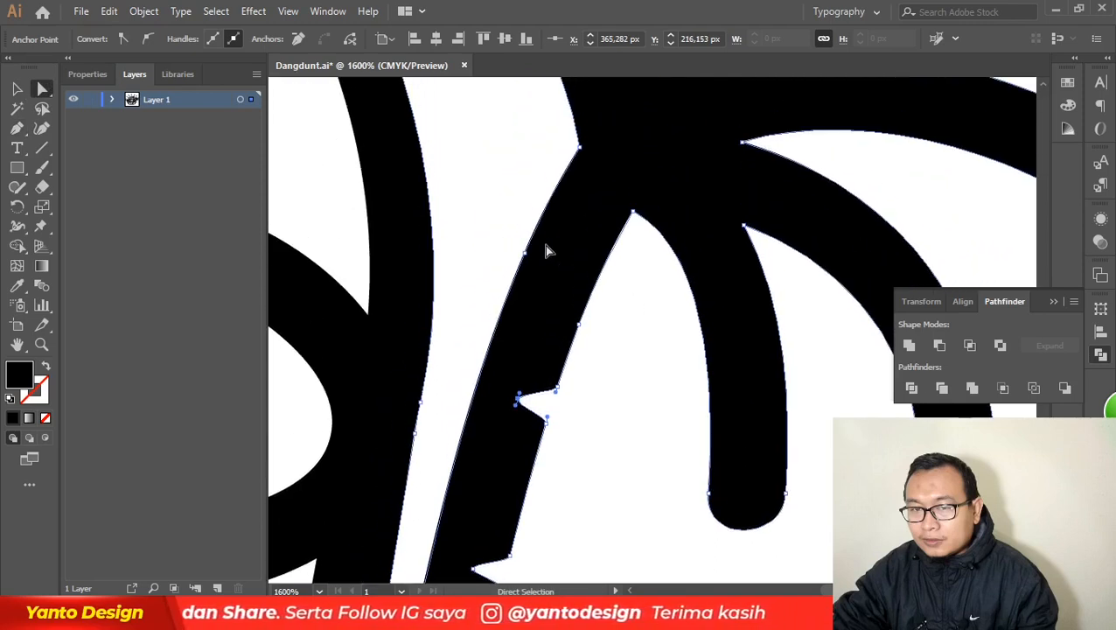
click(625, 406)
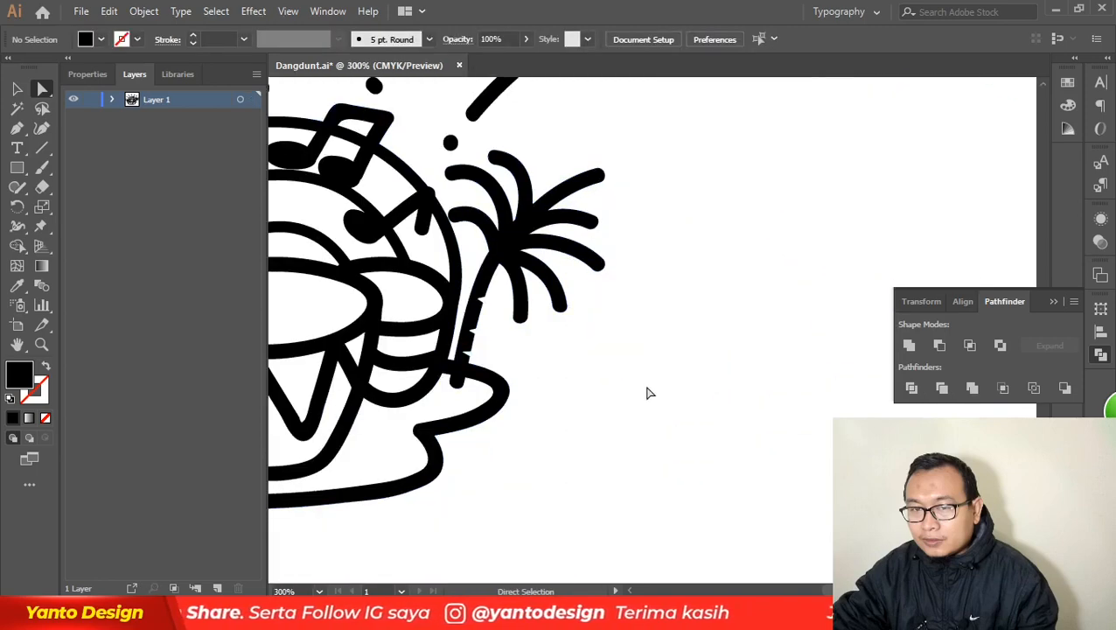
- Add anchor points at the bottom and on the far side of the palm trunk's rounded base
scroll(499, 391, down, 3)
scroll(516, 411, up, 5)
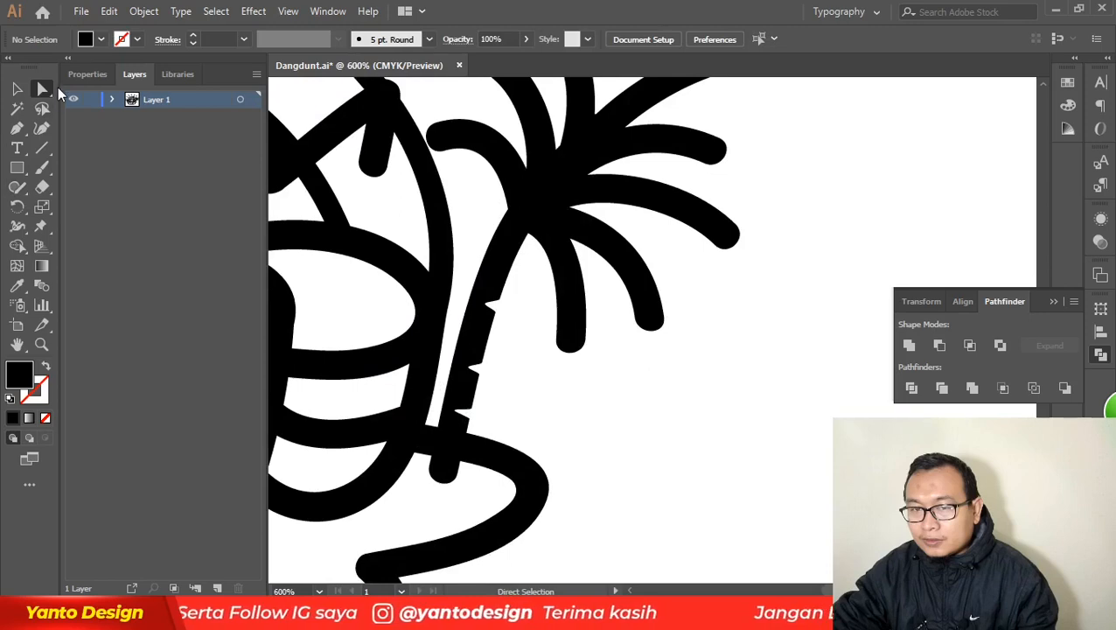
click(454, 480)
scroll(459, 480, up, 2)
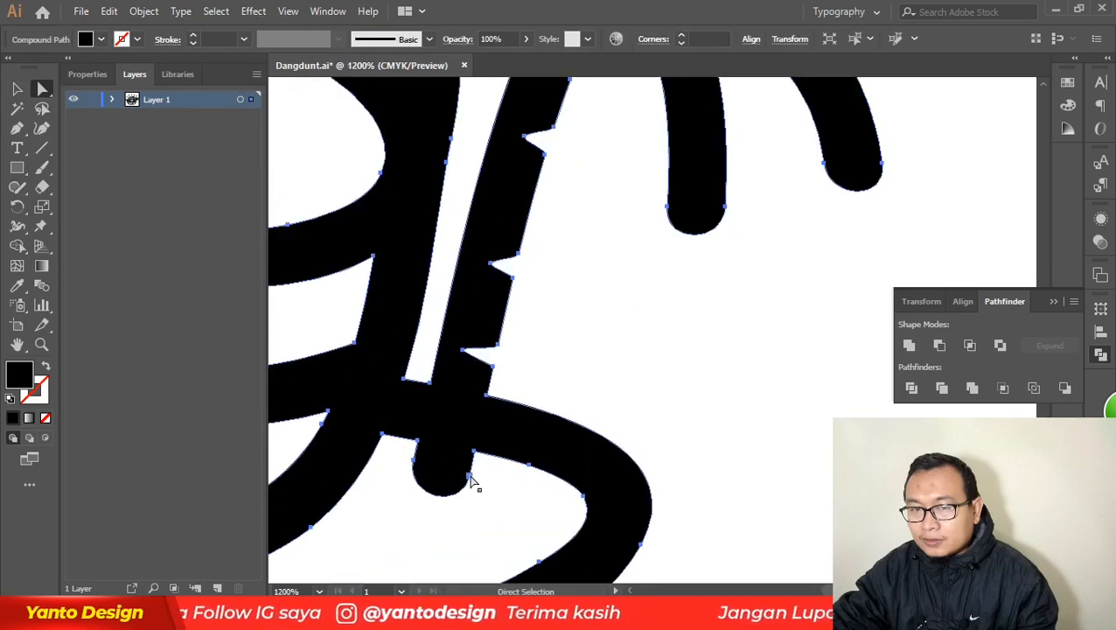
click(470, 477)
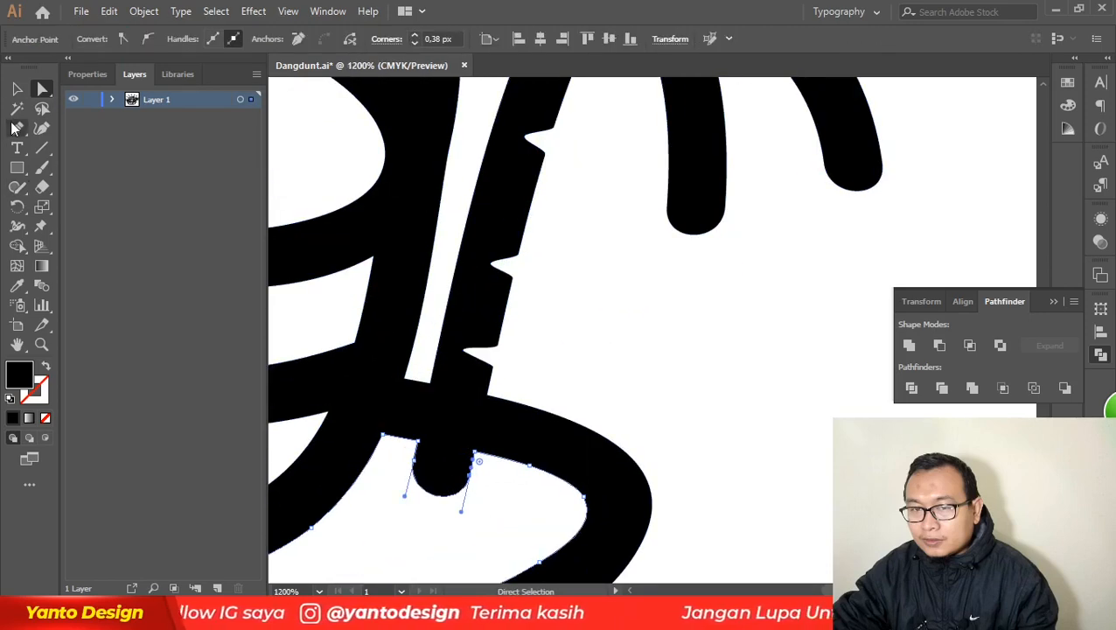
click(17, 128)
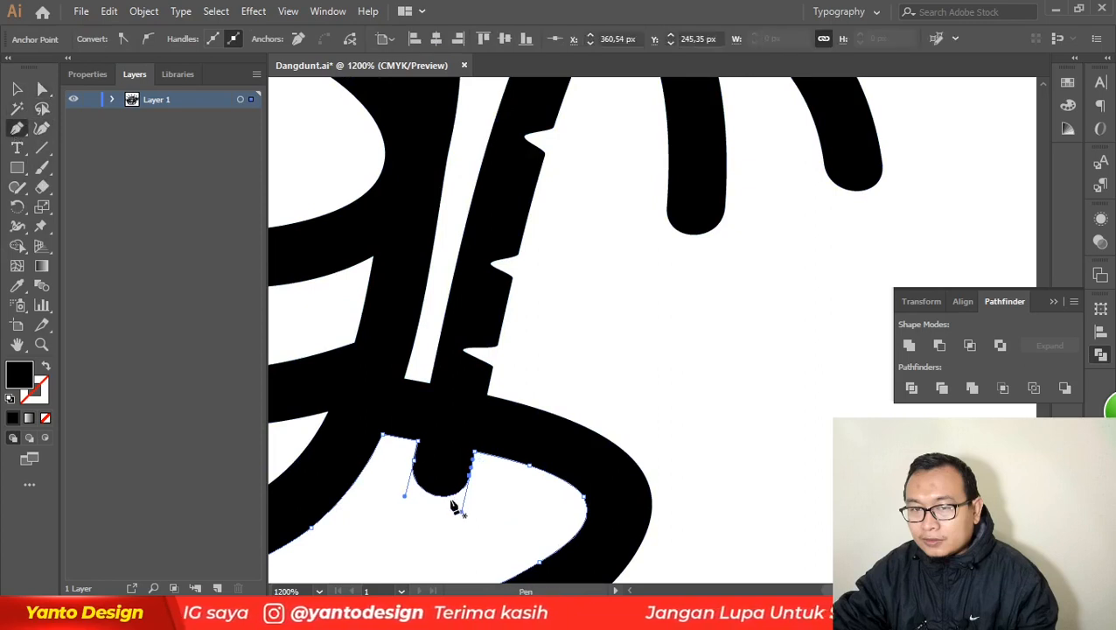
click(448, 496)
click(413, 475)
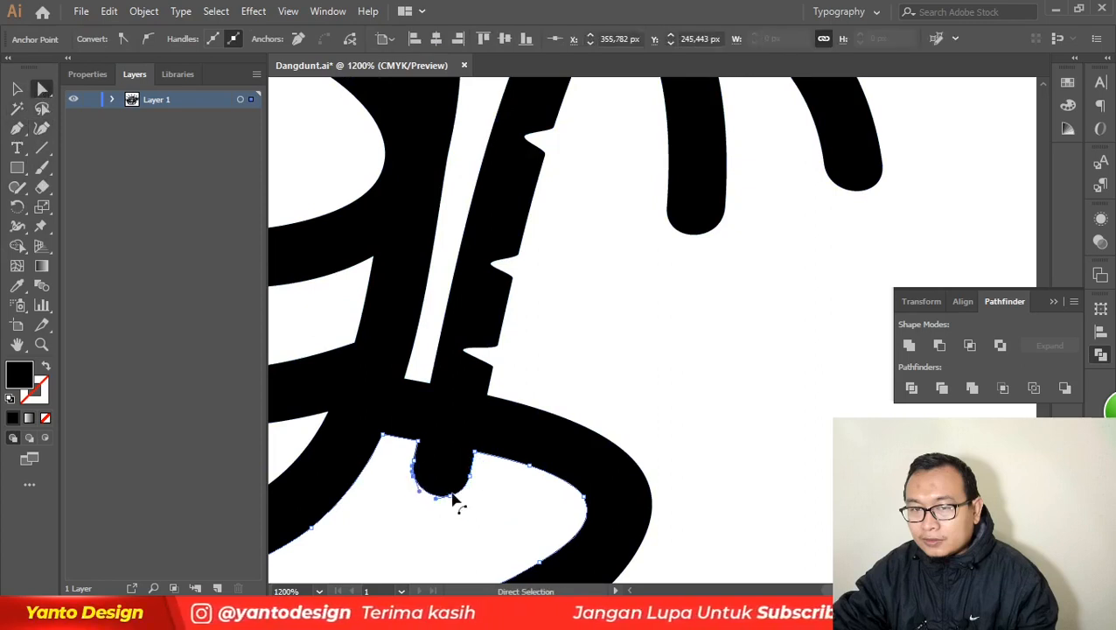
- Pull the base anchor points of the palm trunk outward to both sides, reshaping the rounded end into a flared foot
click(454, 495)
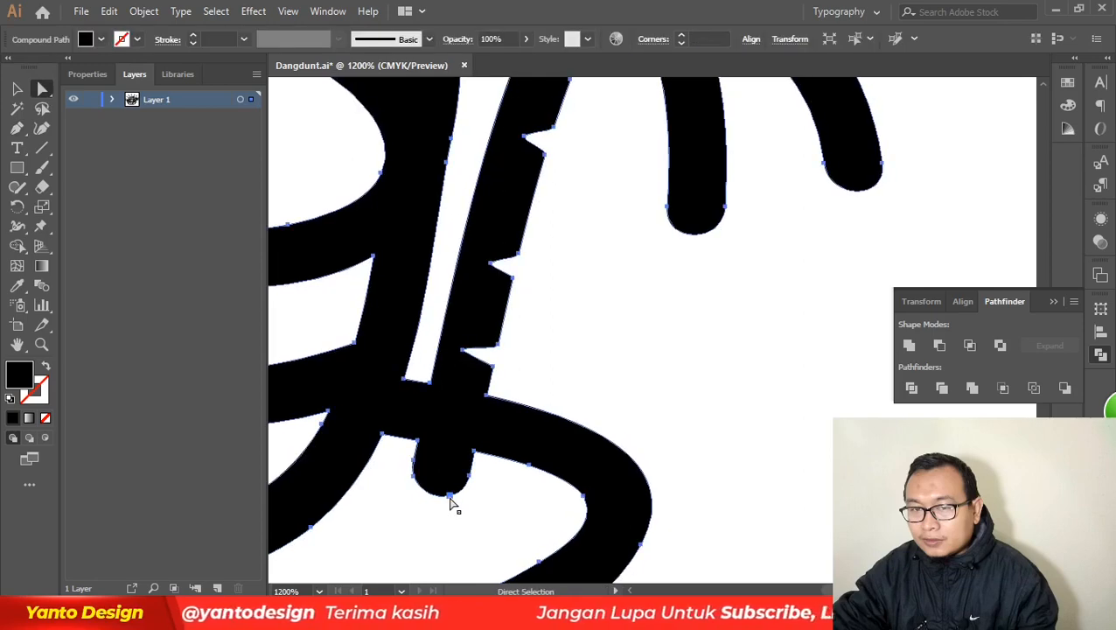
mouse_move(450, 498)
mouse_down()
mouse_move(480, 496)
mouse_move(392, 486)
mouse_up()
drag(466, 500, 453, 510)
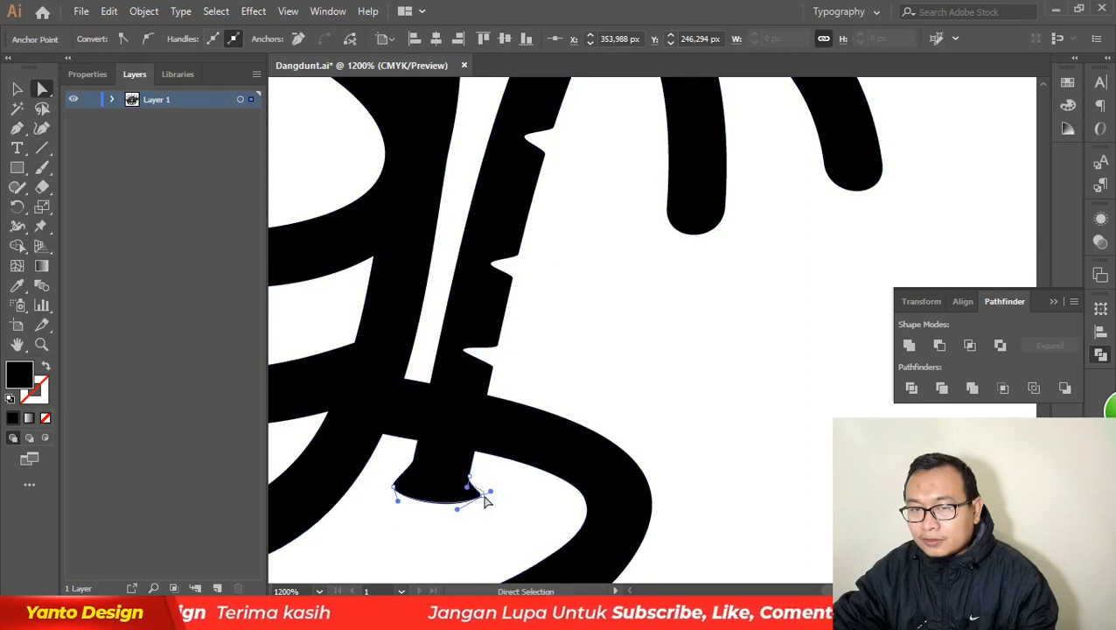
- Isolate the artwork group, delete the short highlight stroke inside the central drum's head, and leave isolation mode
scroll(671, 426, down, 3)
scroll(610, 408, down, 3)
scroll(630, 420, up, 2)
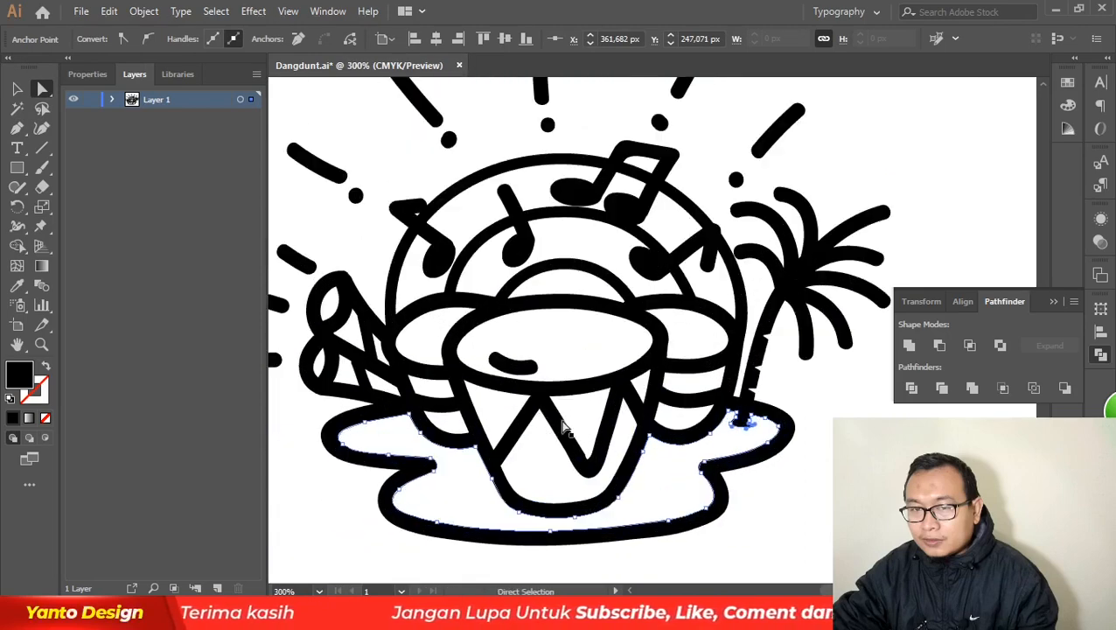
click(18, 89)
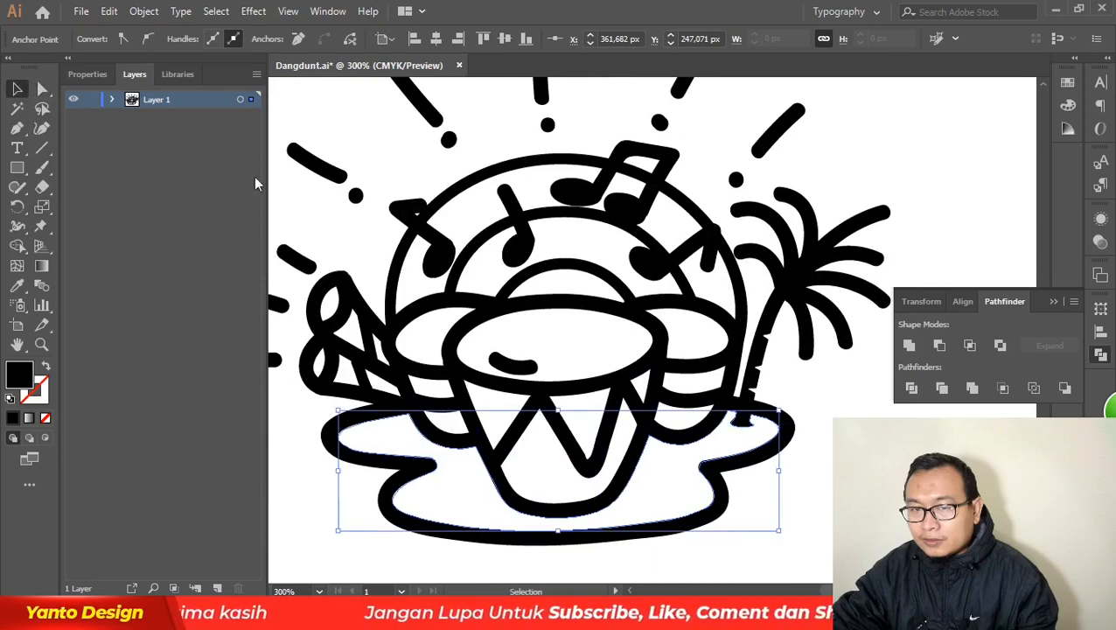
double_click(531, 373)
click(525, 372)
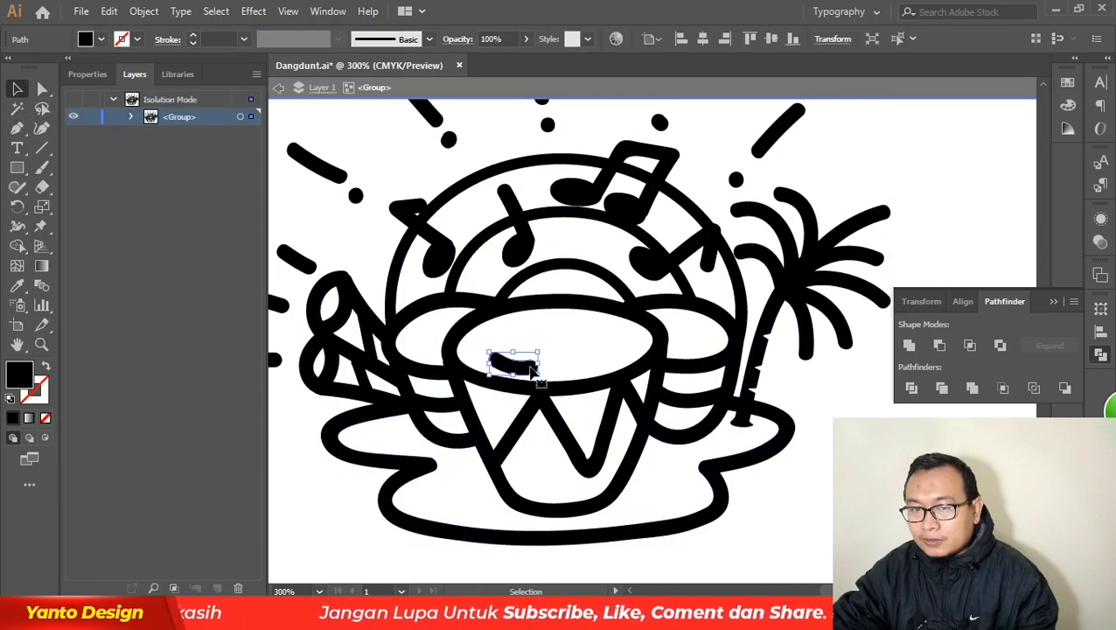
key(Delete)
key(Escape)
scroll(401, 393, down, 2)
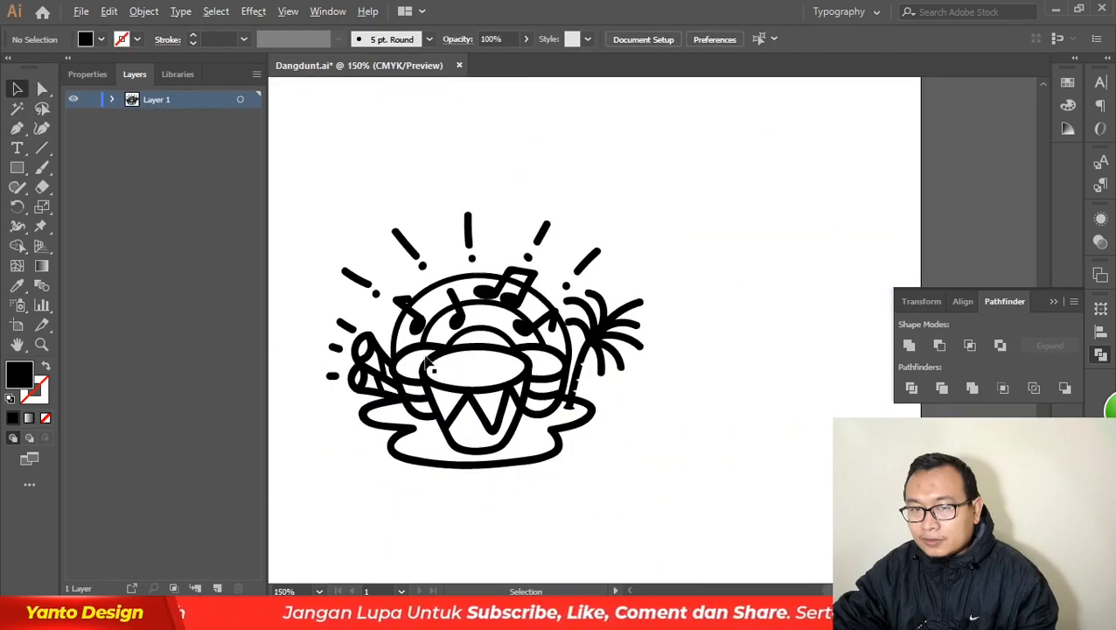
scroll(424, 355, up, 2)
scroll(437, 263, up, 3)
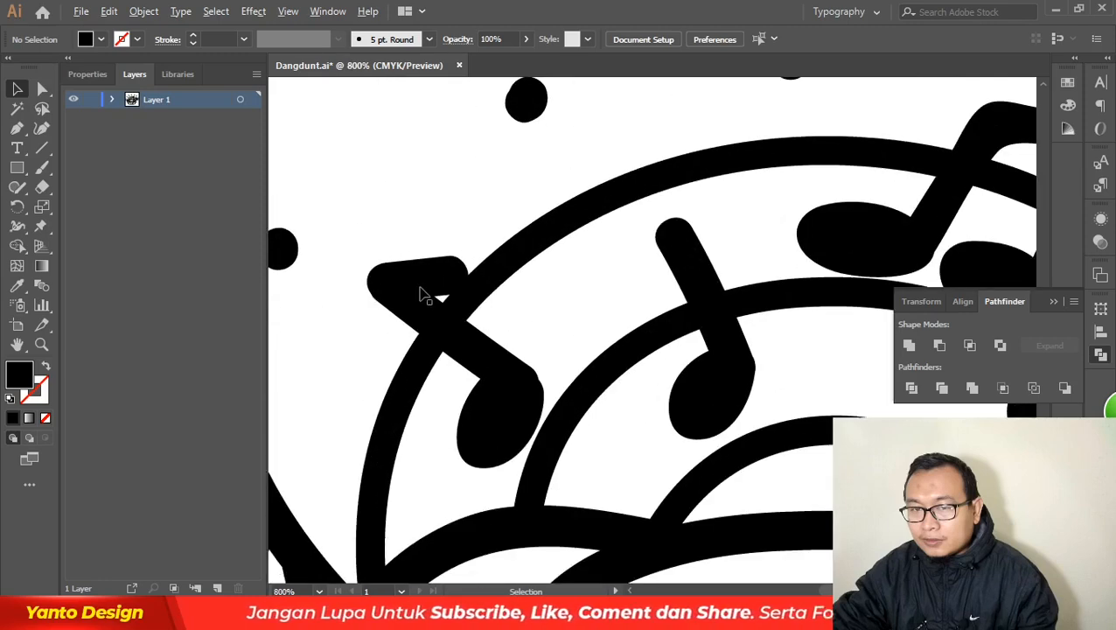
scroll(423, 294, down, 2)
scroll(560, 301, down, 2)
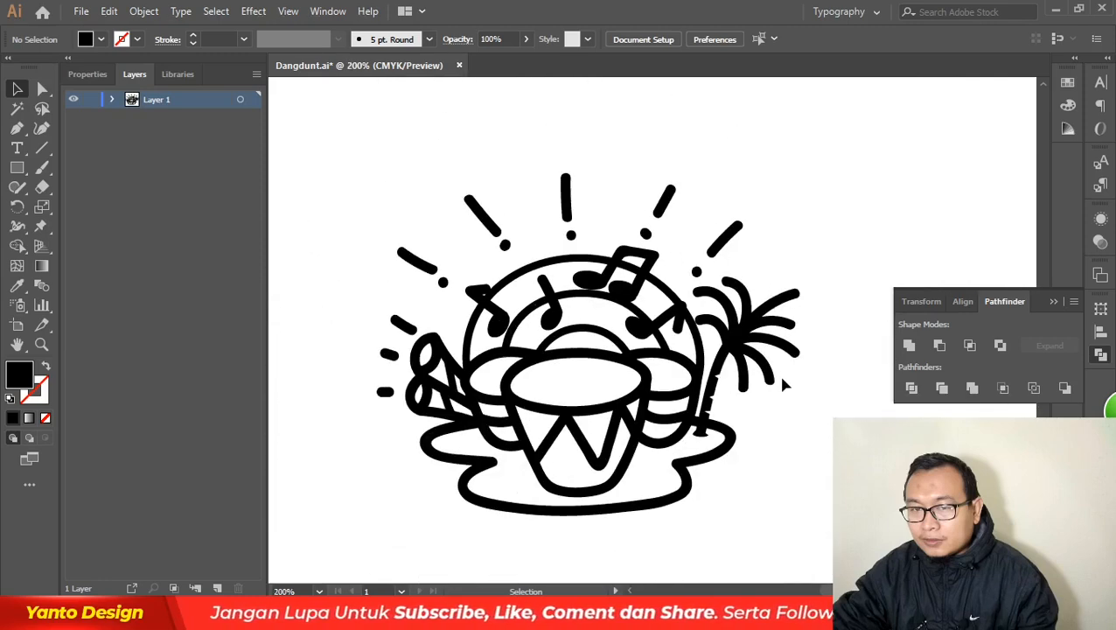
- Add an anchor on the outer arc beside the beamed note's stem and pull the neighbouring point inward to notch the junction
scroll(681, 270, up, 1)
scroll(665, 284, up, 3)
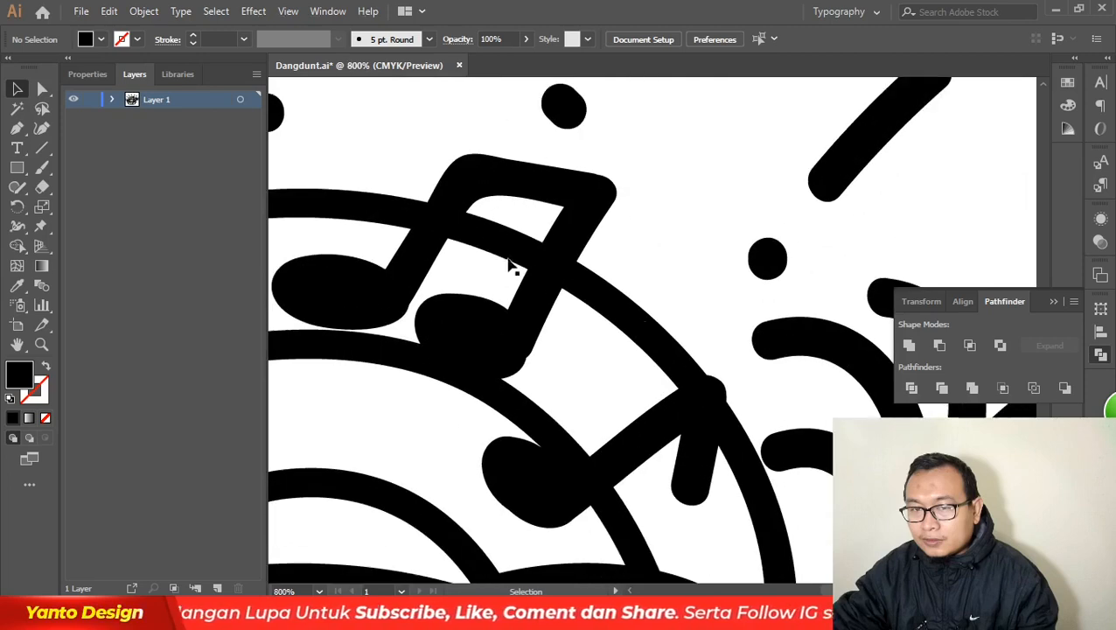
click(532, 259)
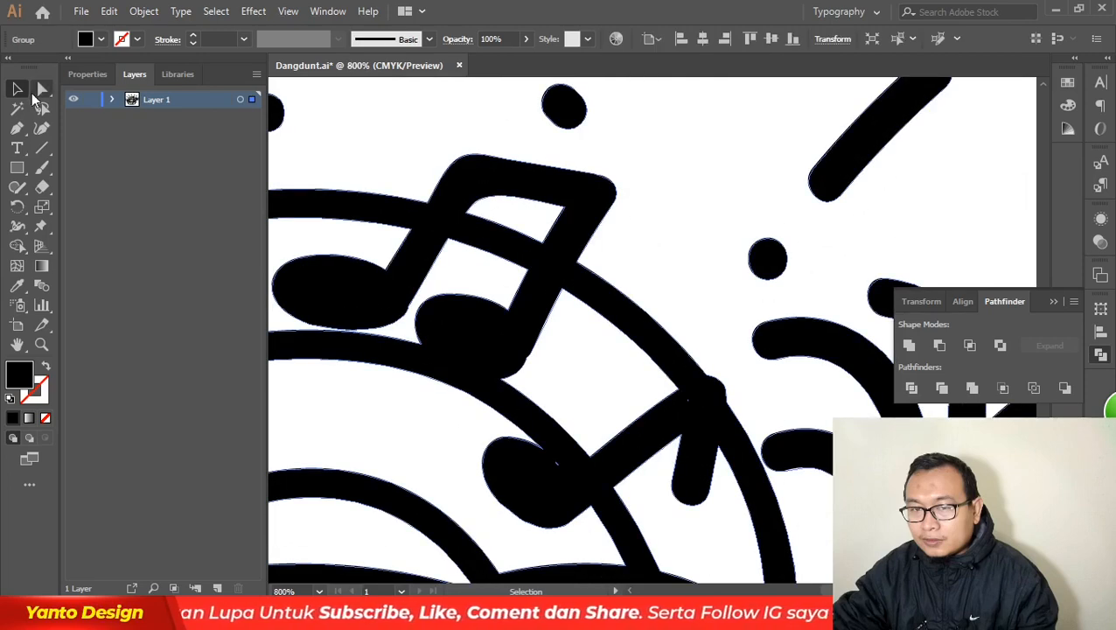
scroll(524, 232, up, 3)
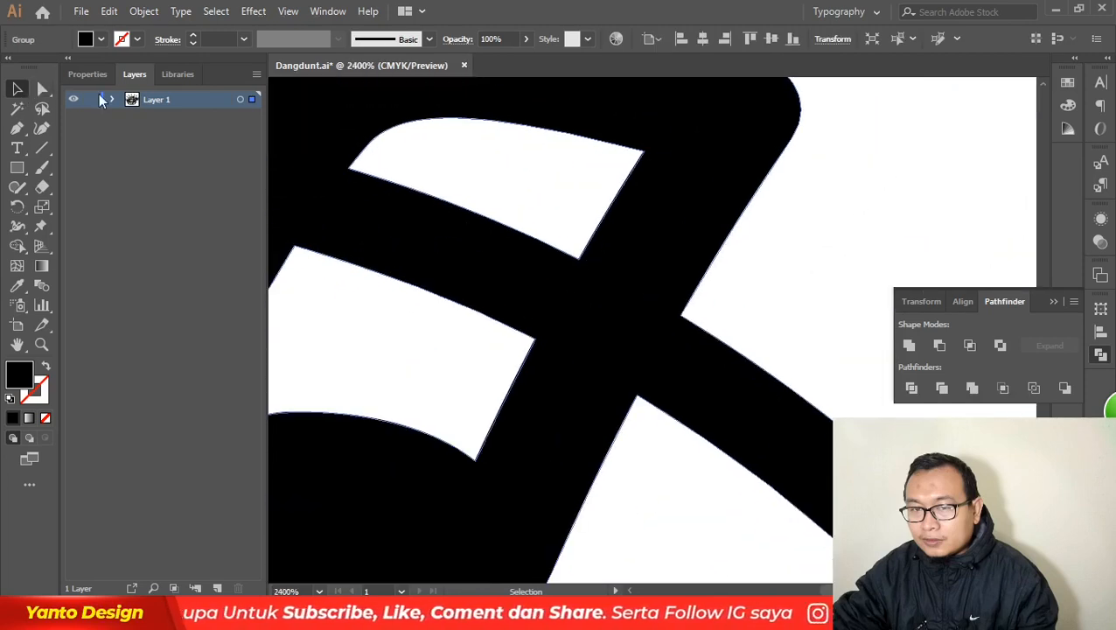
click(43, 89)
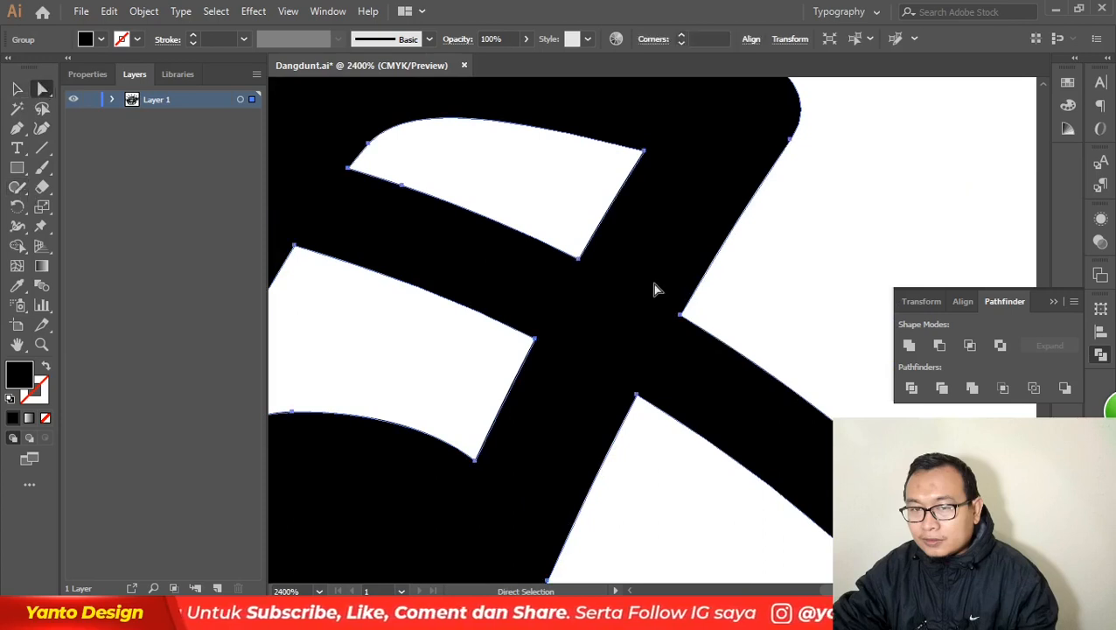
click(17, 128)
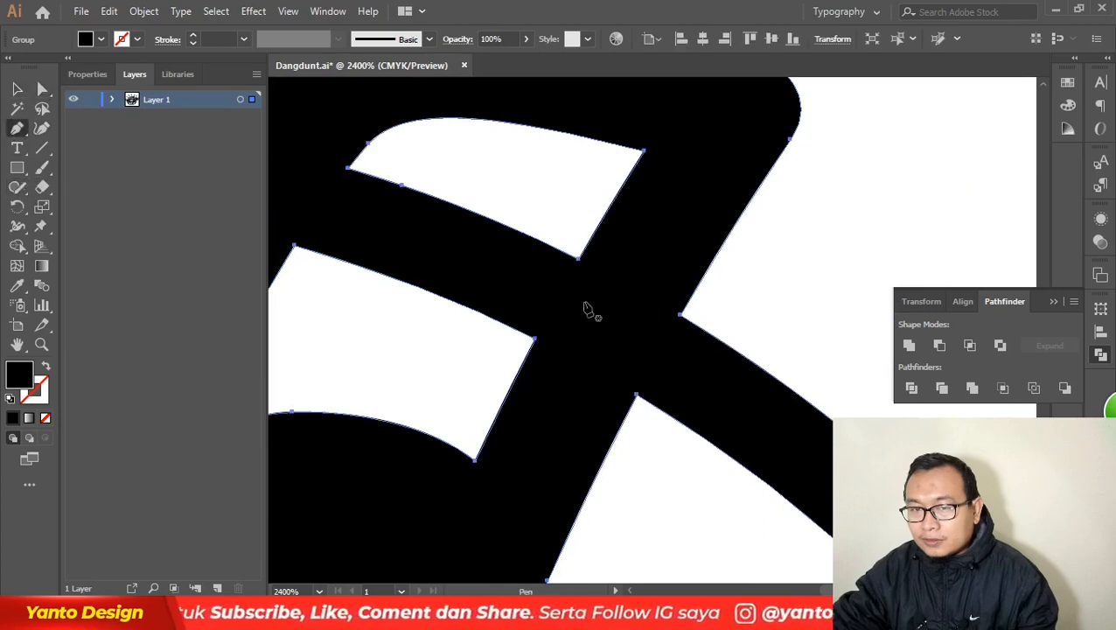
click(697, 327)
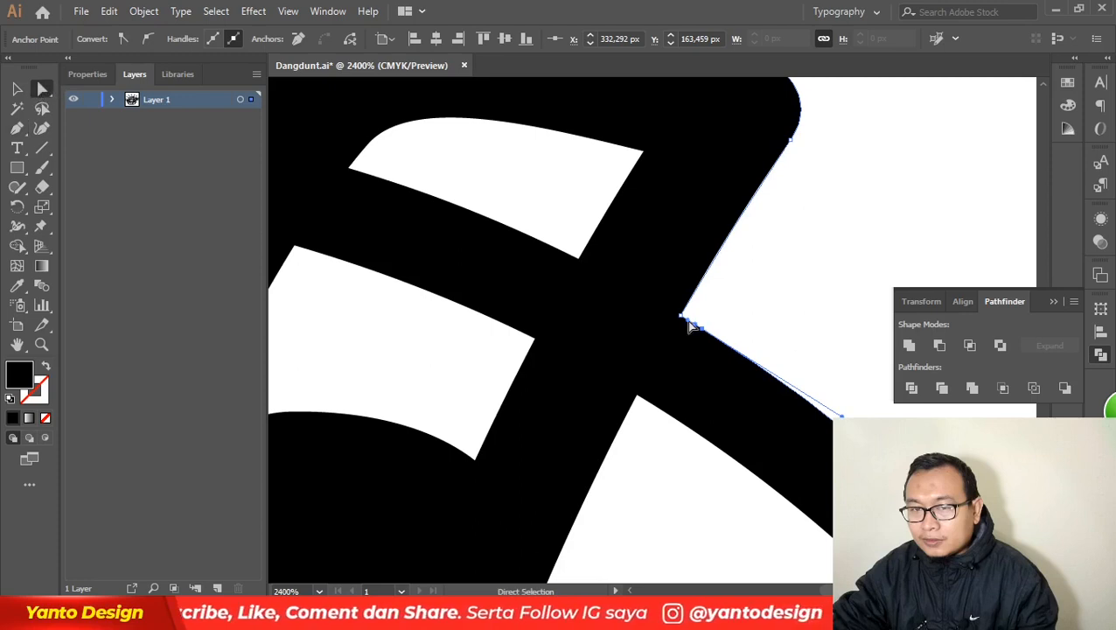
drag(683, 324, 662, 348)
- Add an anchor on the middle arc below the tilted note's stem near the palm and pull the adjacent point into the arc as a notch
scroll(503, 295, down, 5)
scroll(509, 347, up, 1)
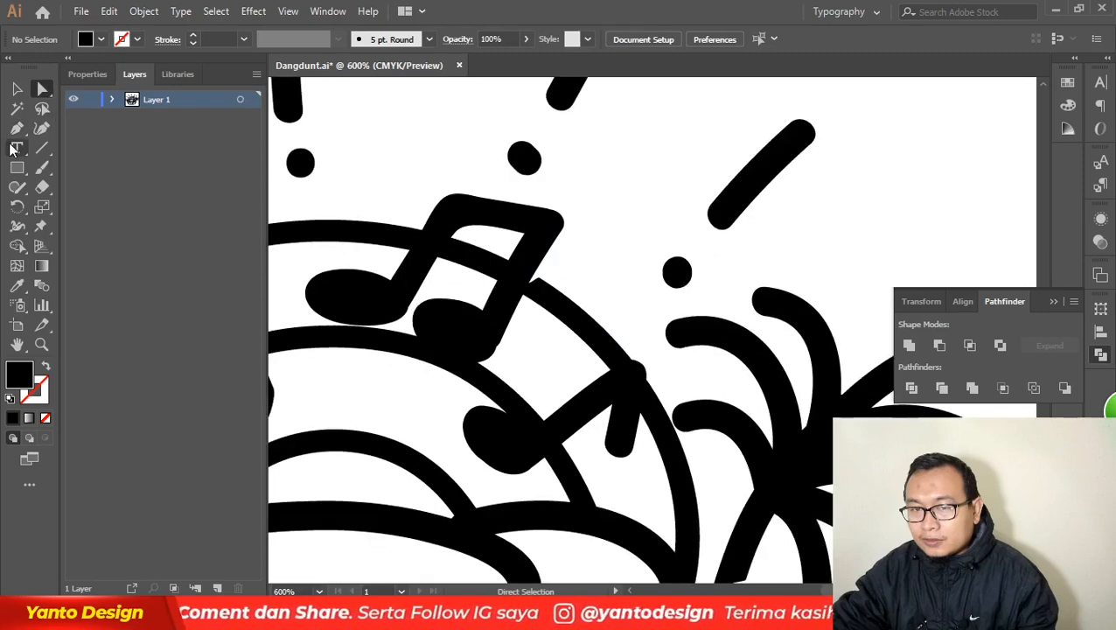
click(16, 130)
click(44, 89)
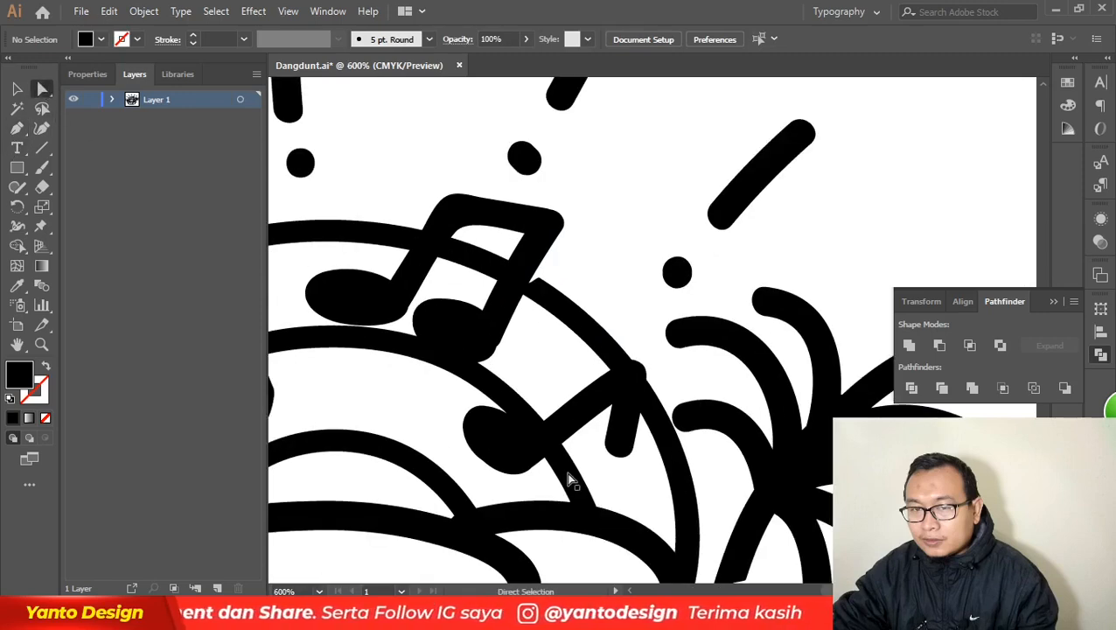
click(542, 477)
click(16, 127)
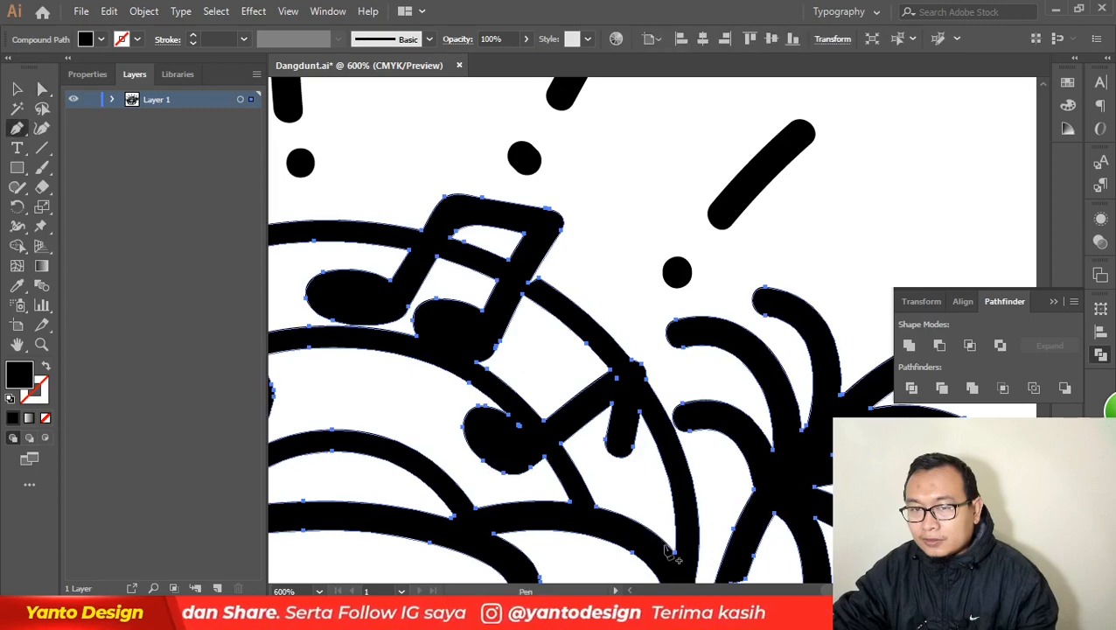
scroll(481, 473, up, 3)
click(383, 320)
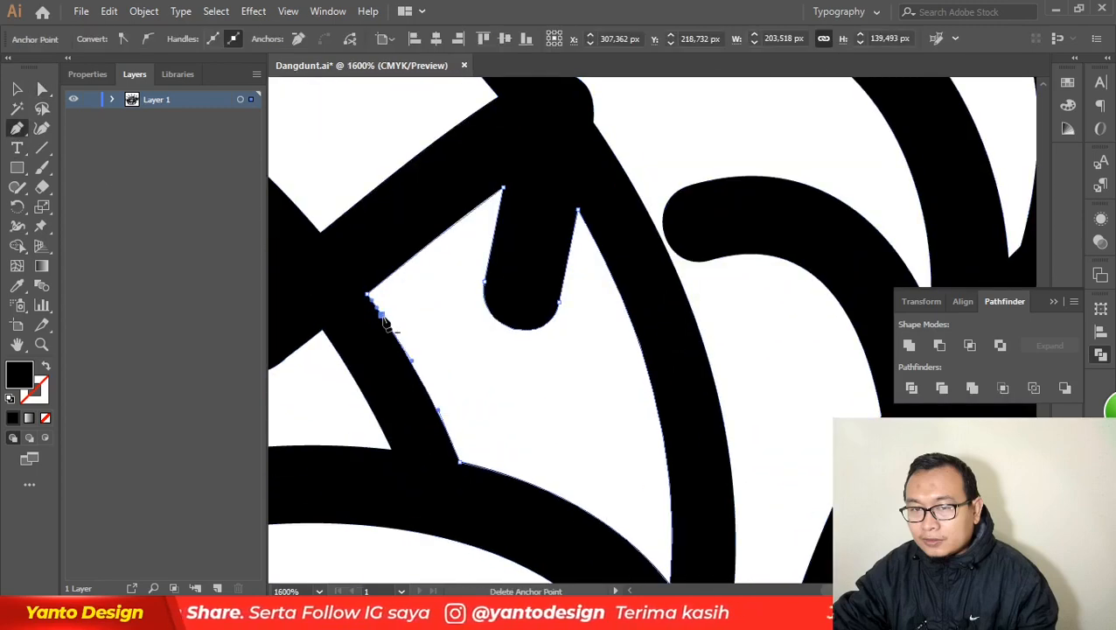
click(41, 89)
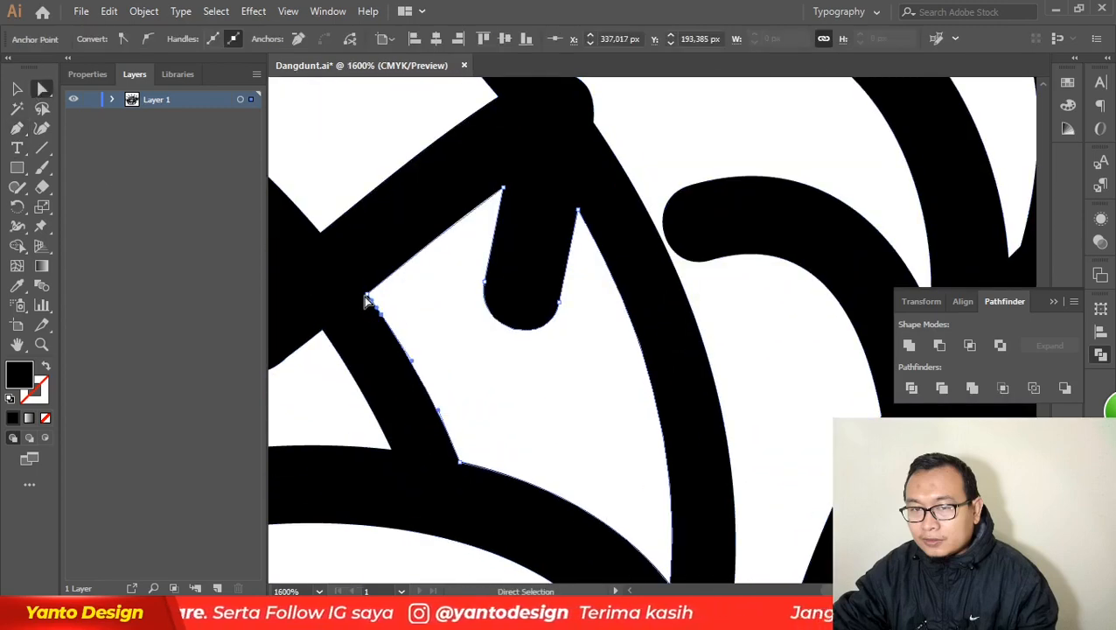
drag(367, 302, 353, 308)
- Add an anchor on the middle arc's upper edge beside the upright single note's stem and pull the adjacent point inward as a notch
scroll(506, 308, down, 5)
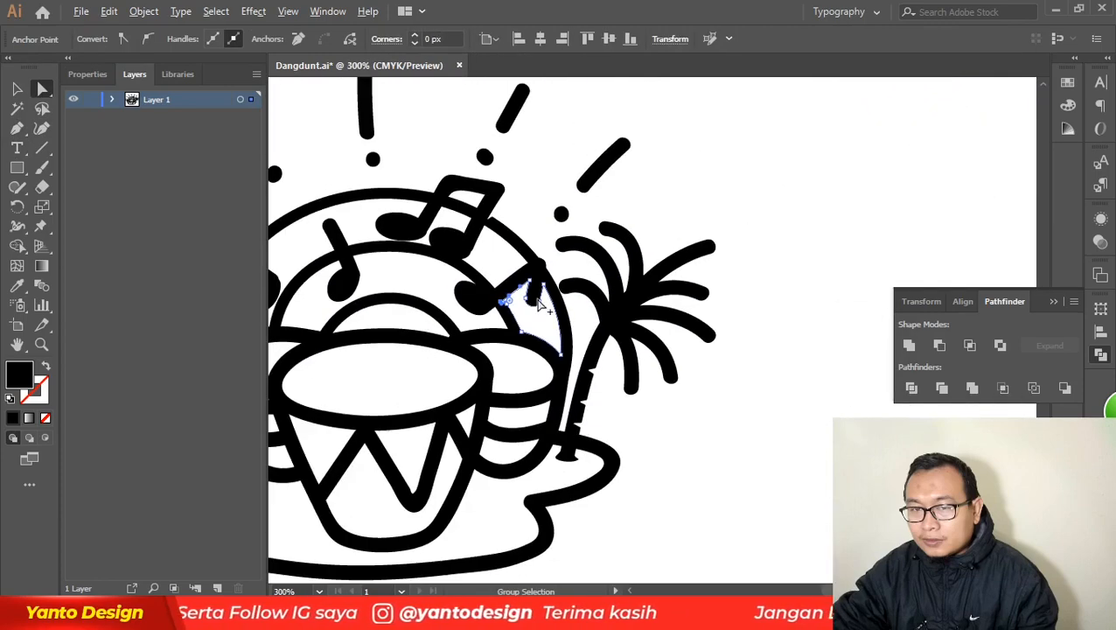
scroll(390, 249, up, 6)
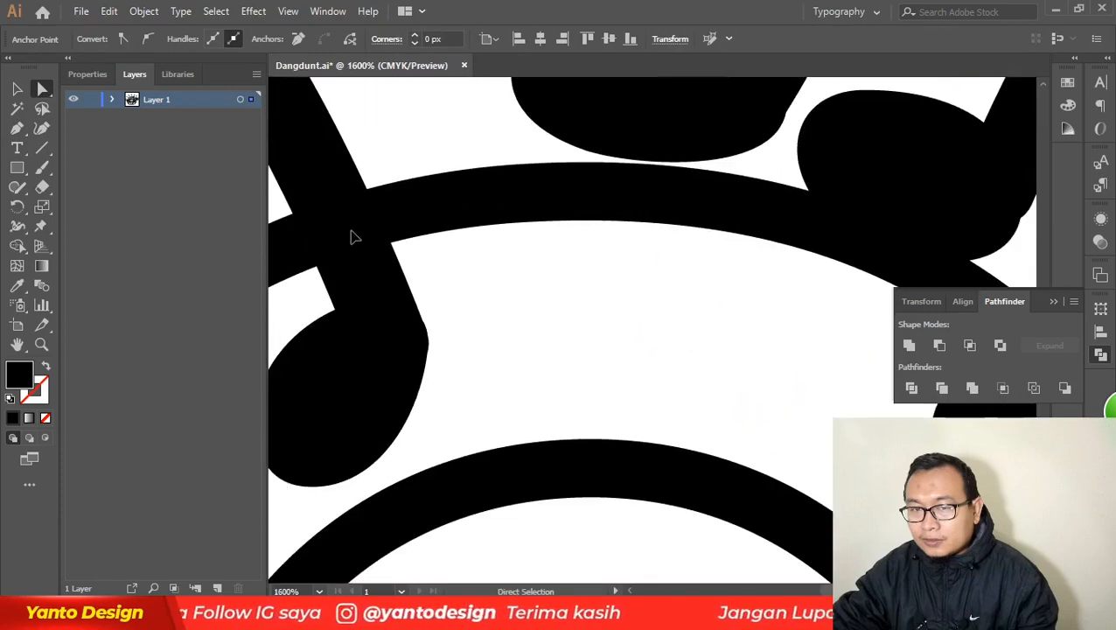
click(353, 236)
click(17, 128)
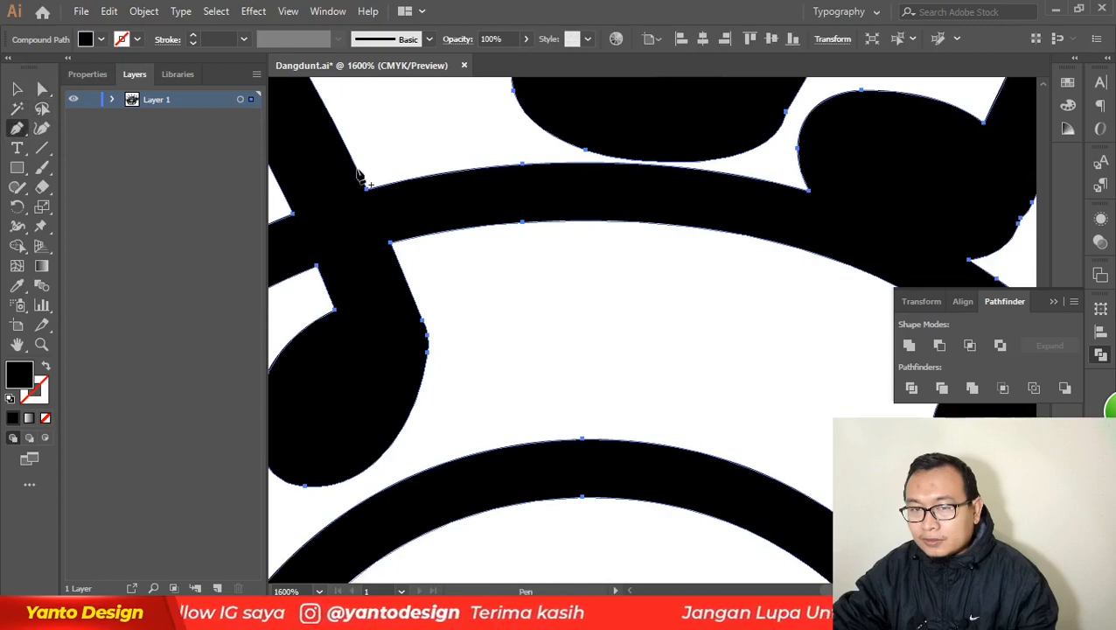
click(391, 185)
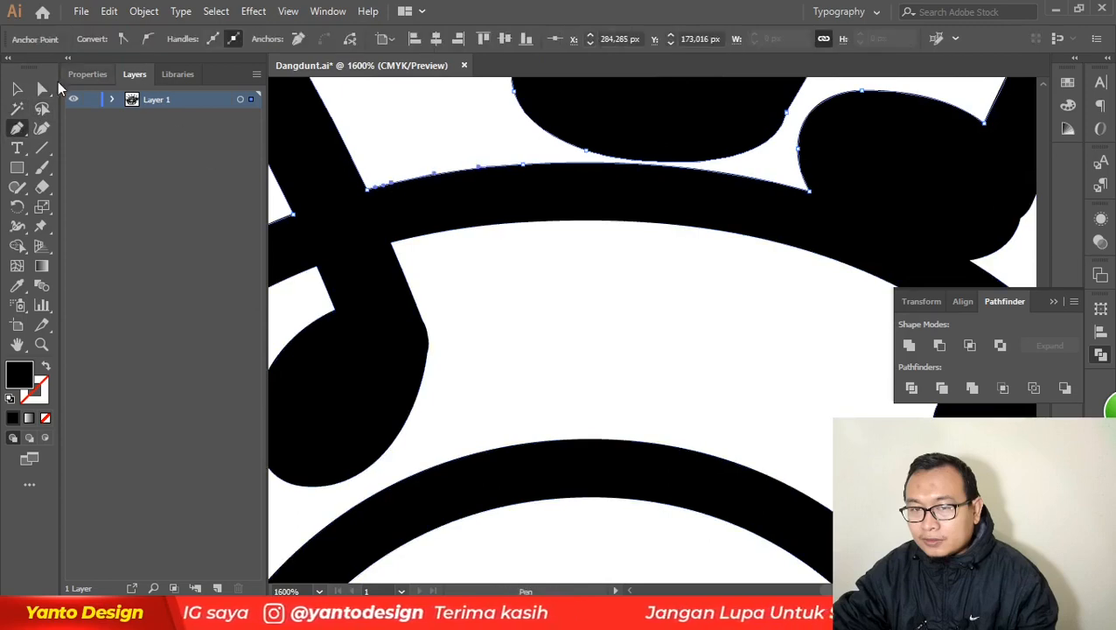
key(a)
drag(368, 187, 380, 211)
scroll(501, 206, down, 4)
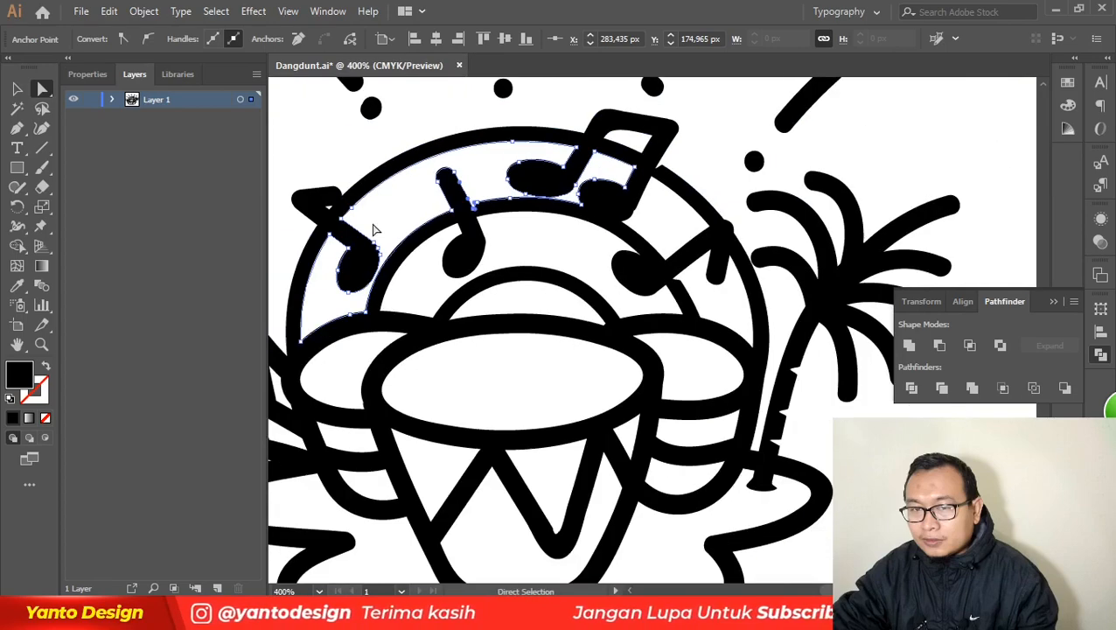
- Add an anchor on the outer arc beside the leftmost note's stem and pull the corner point inward as a notch
scroll(359, 232, up, 3)
scroll(384, 231, down, 3)
scroll(390, 248, up, 1)
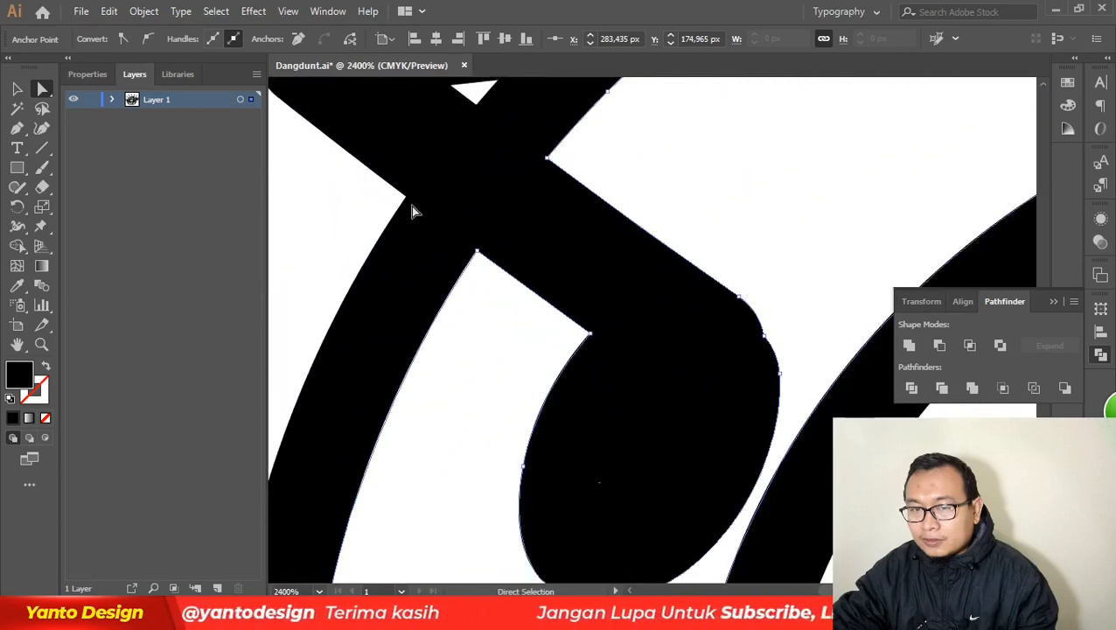
click(400, 187)
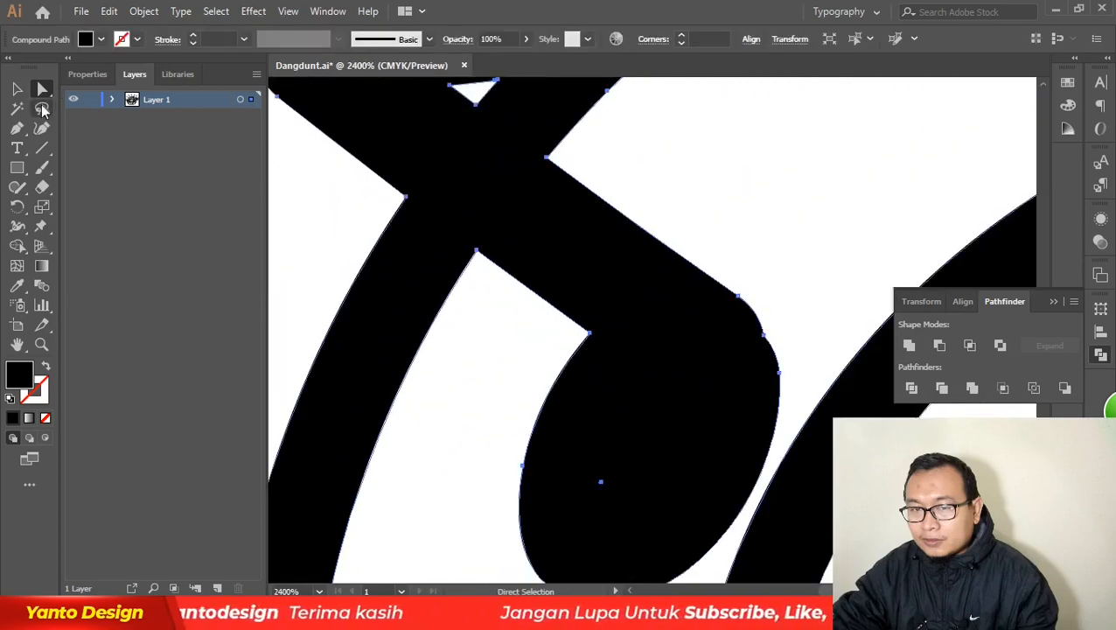
click(17, 128)
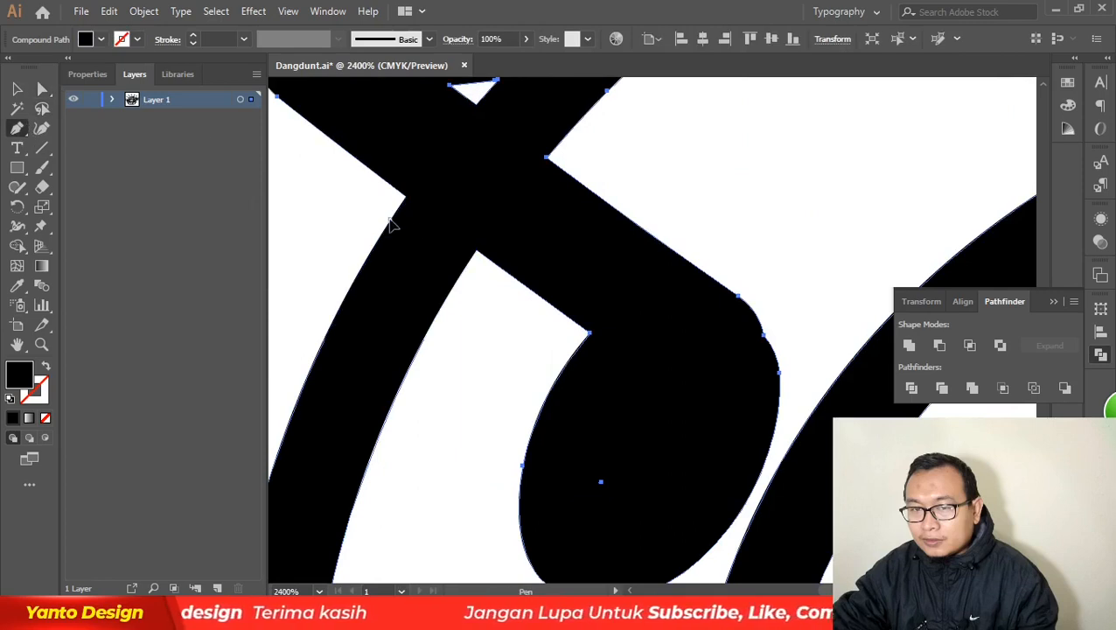
click(394, 217)
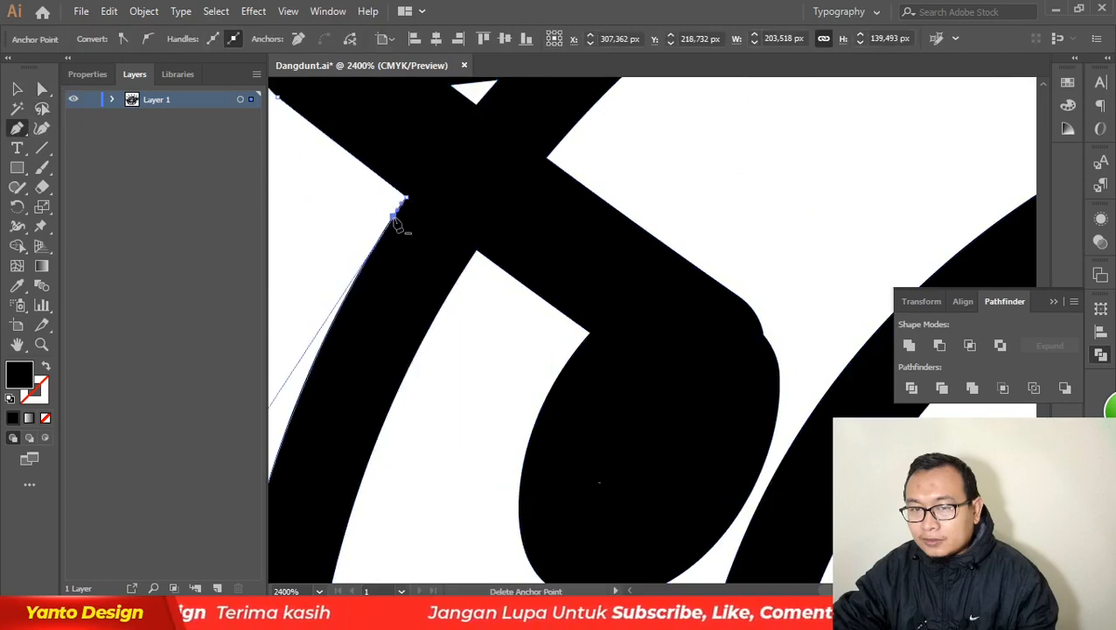
key(a)
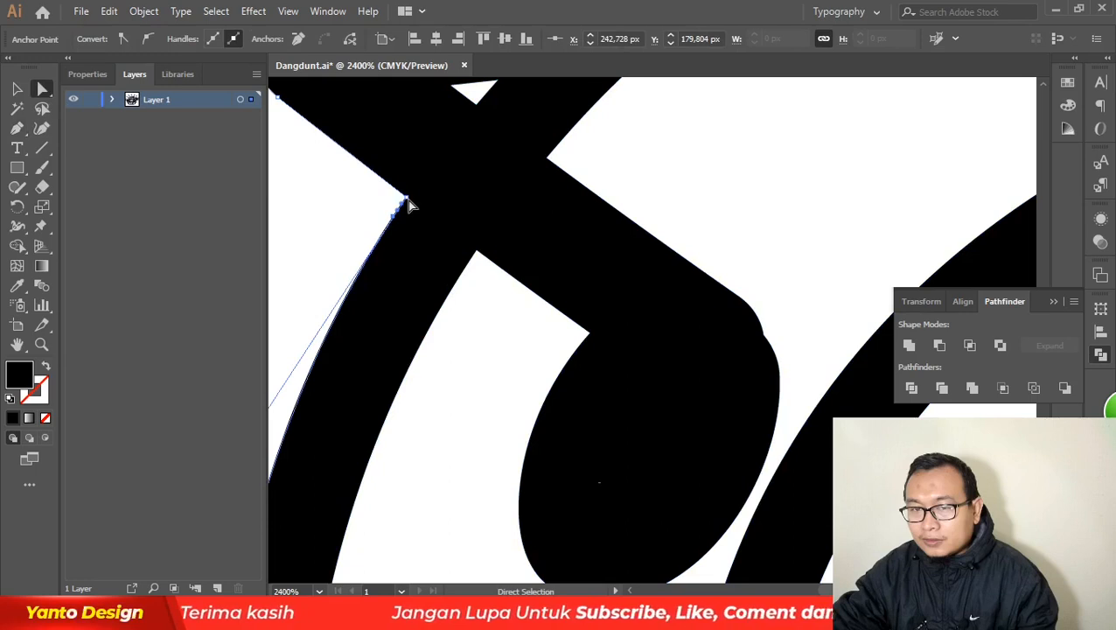
drag(407, 199, 441, 226)
key(ctrl+z)
scroll(441, 226, down, 5)
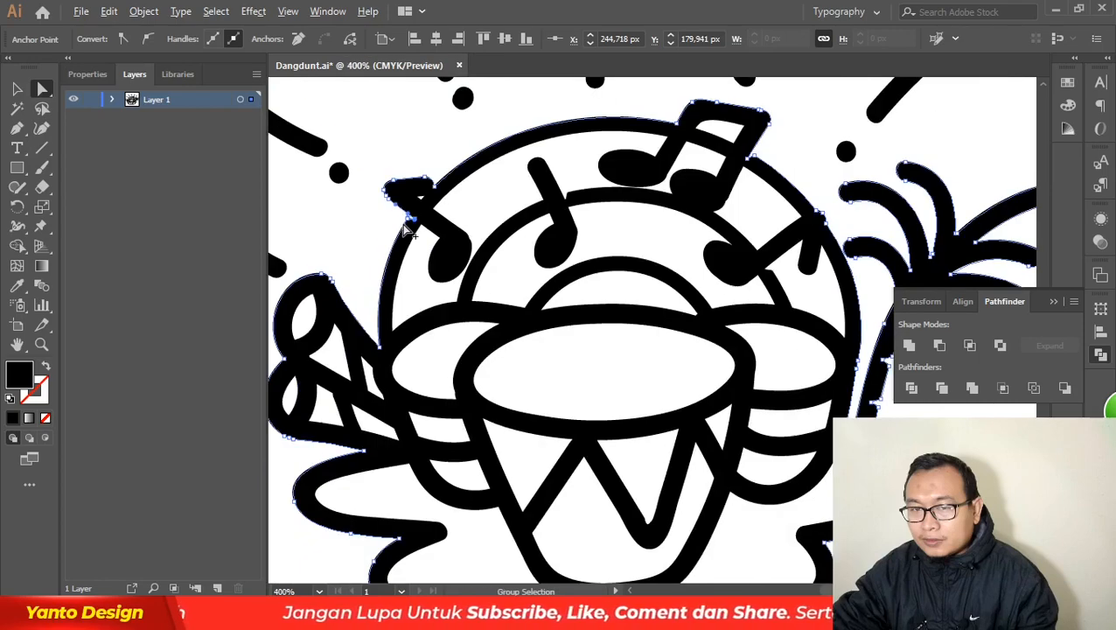
click(530, 101)
scroll(326, 295, down, 1)
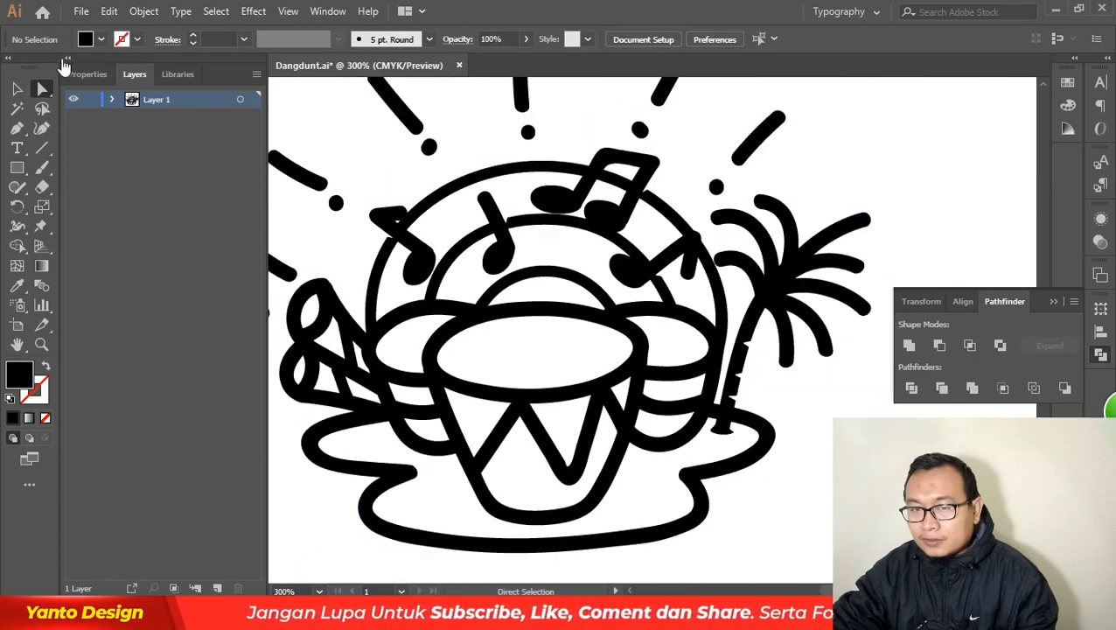
- Select the whole line-art group and show the colour swatches
click(18, 89)
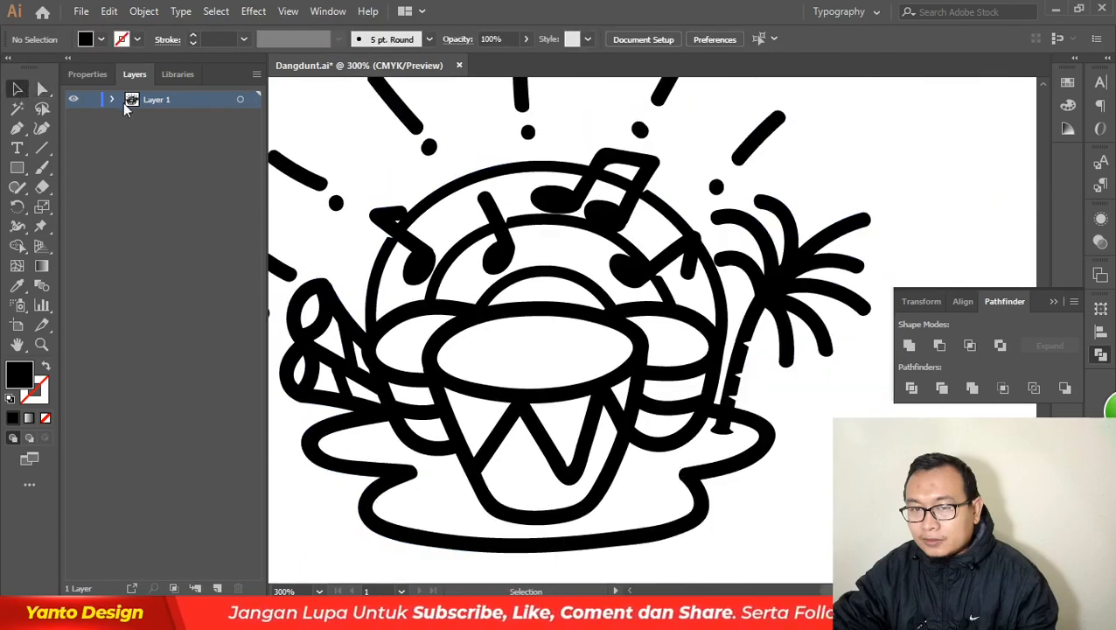
click(623, 229)
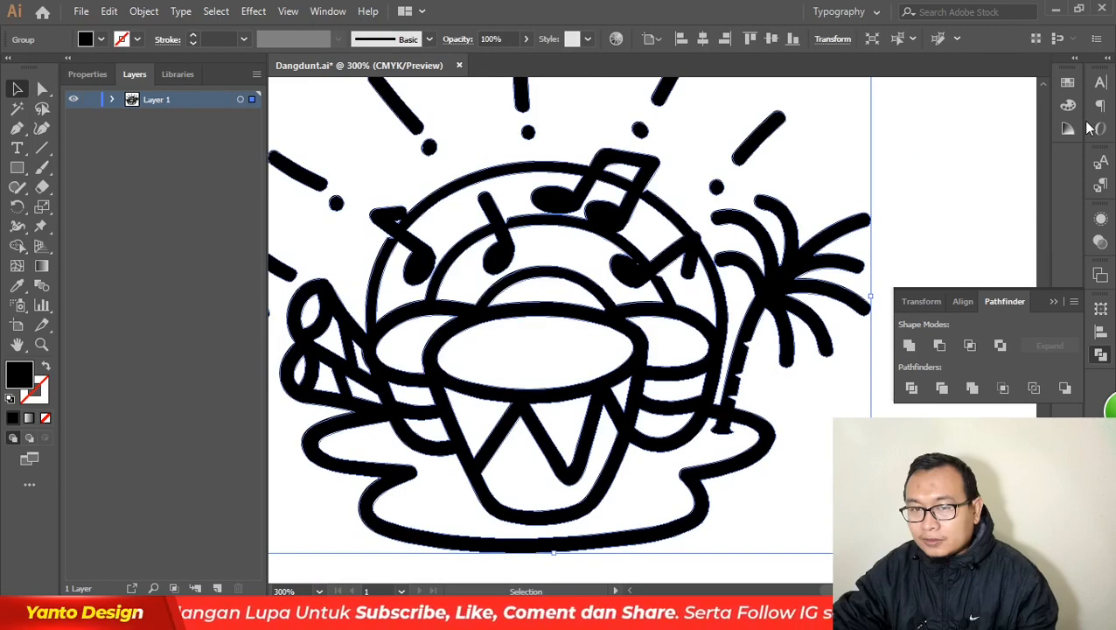
click(1068, 83)
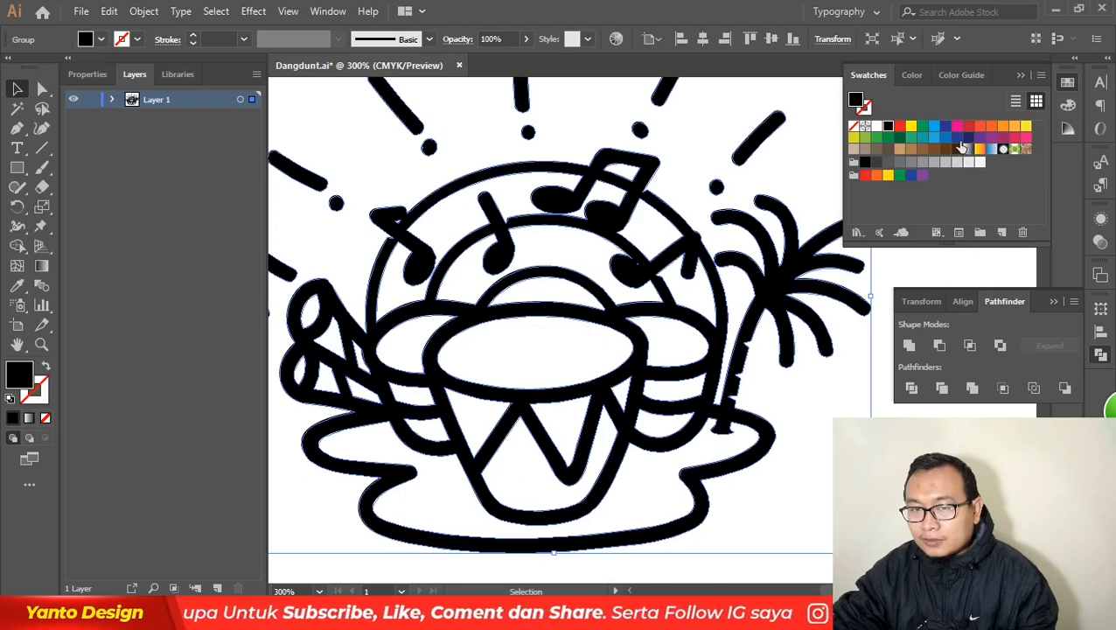
- Recolour the line-art group's fill to blue 1D6A89
double_click(19, 378)
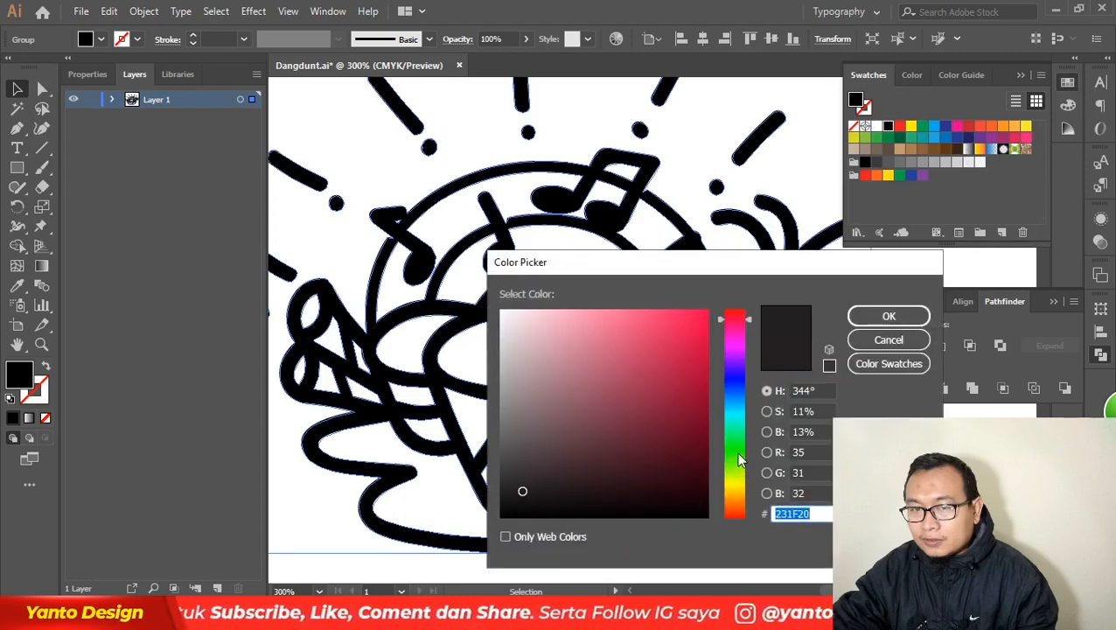
drag(738, 473, 735, 402)
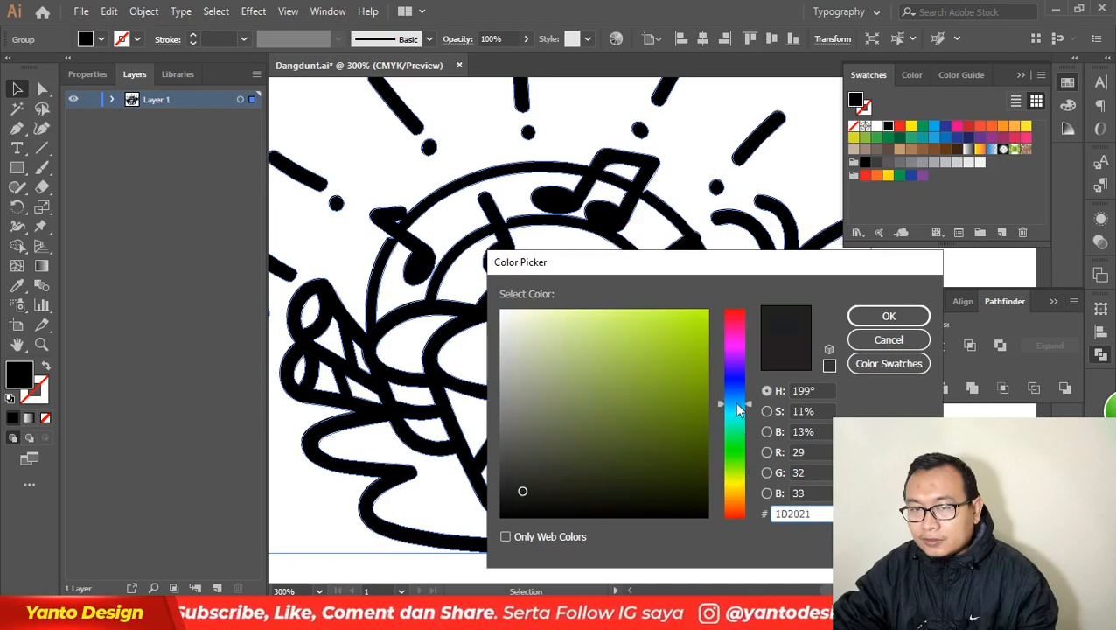
click(665, 426)
click(664, 405)
click(882, 316)
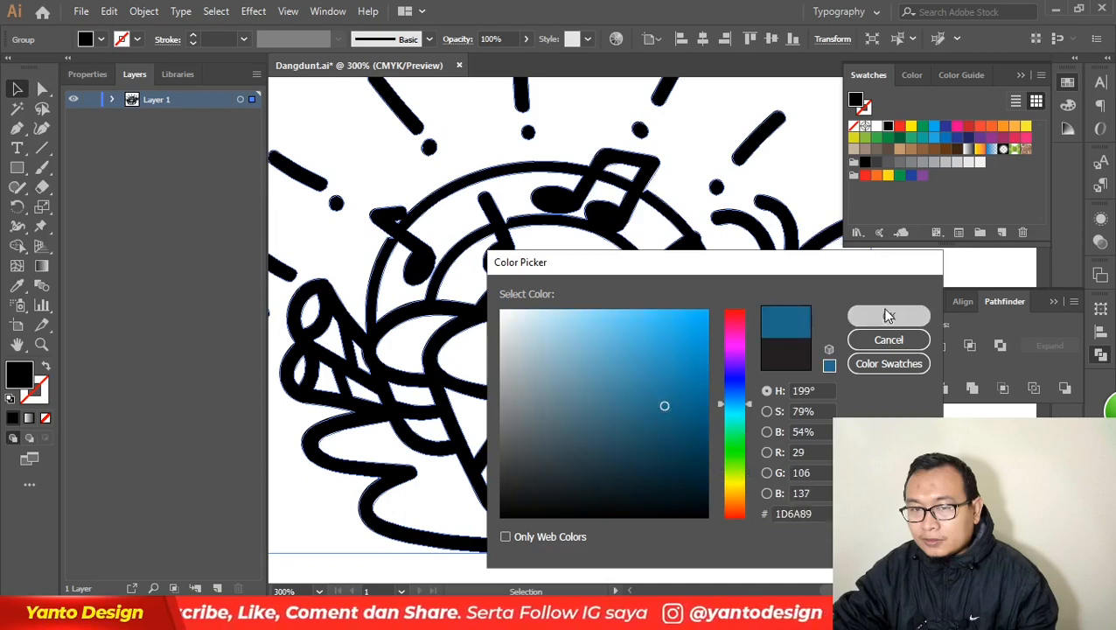
- Recolour the line-art group's fill to dark red 6D1111
double_click(29, 378)
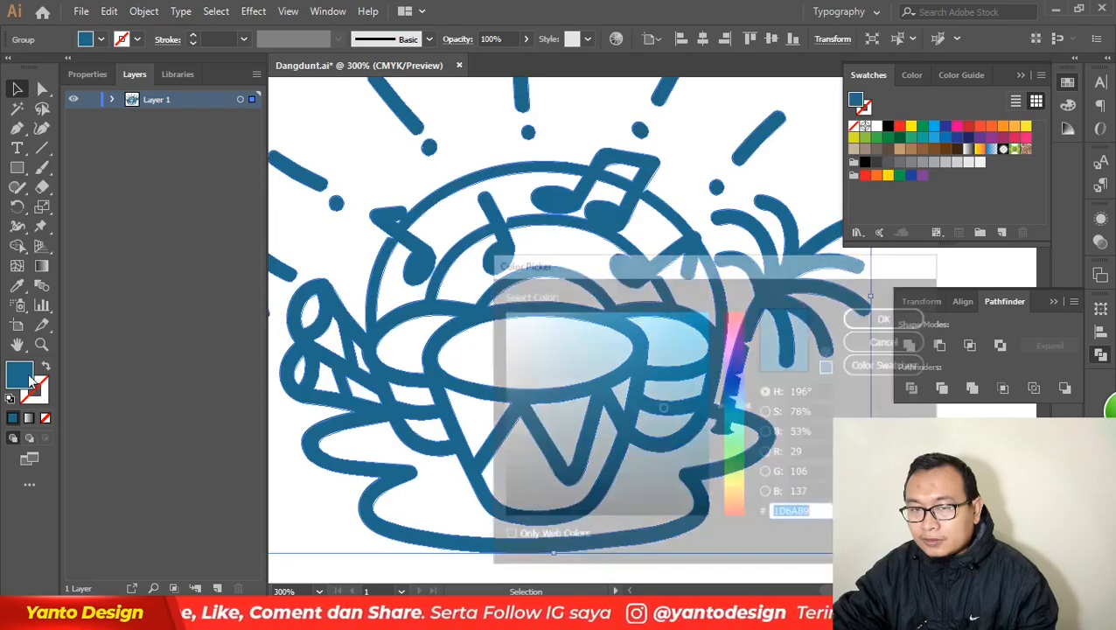
drag(740, 473, 740, 531)
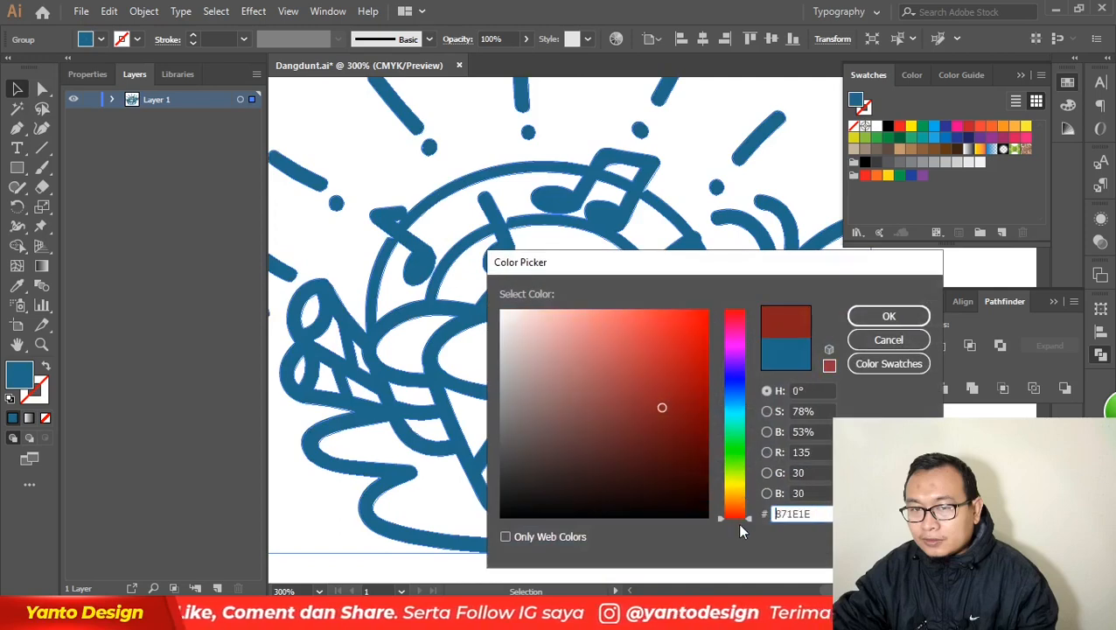
click(685, 401)
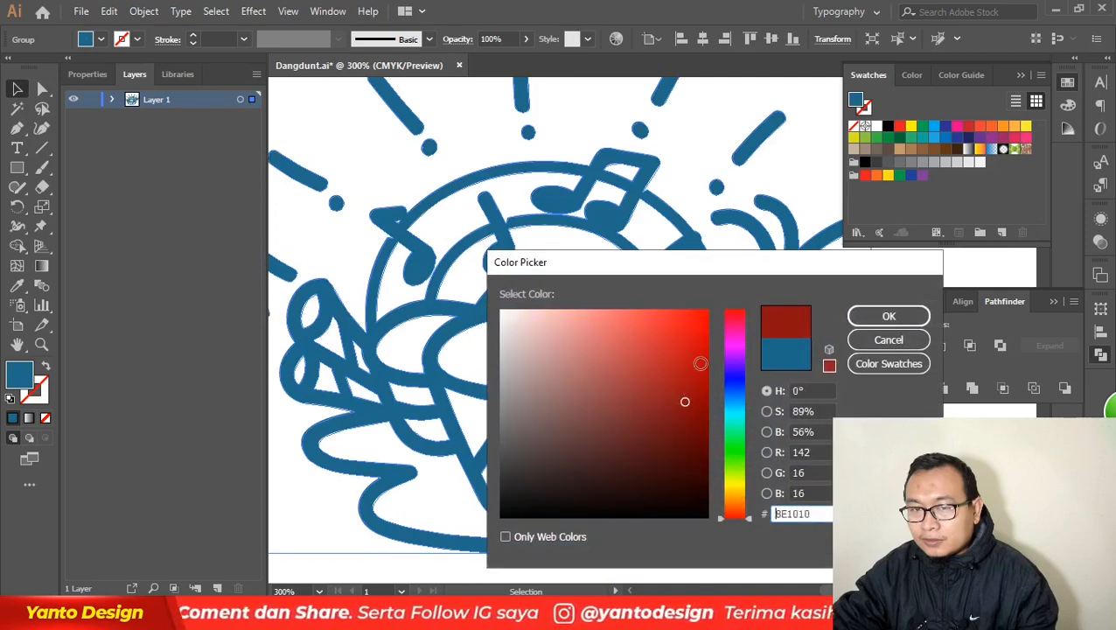
click(676, 429)
click(899, 321)
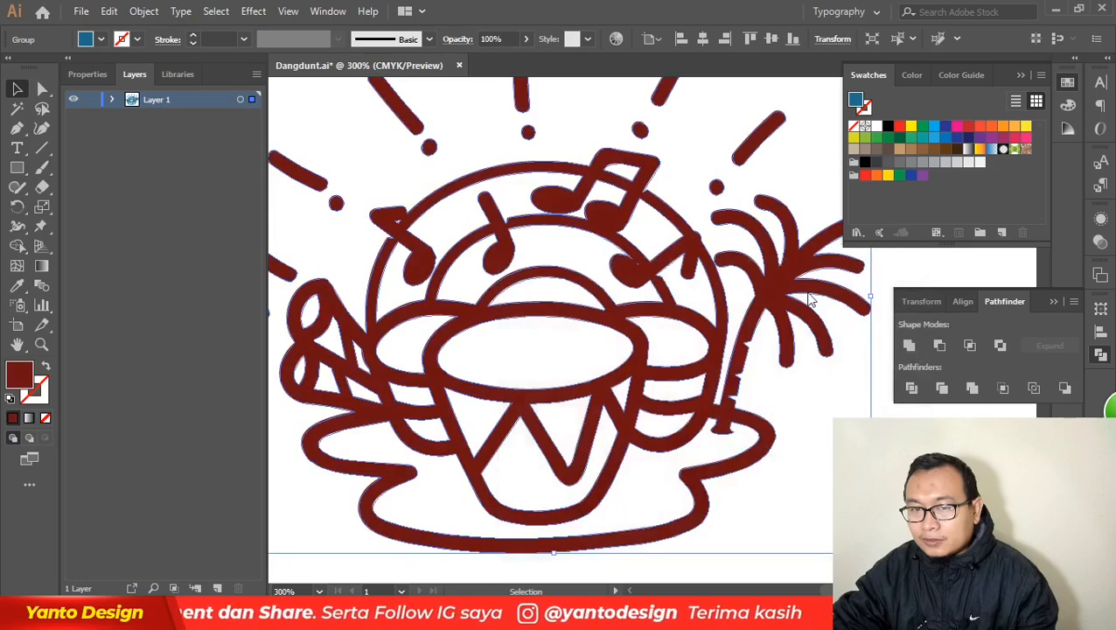
- Set the line-art group's fill to deep red 790000 and deselect the artwork
double_click(19, 376)
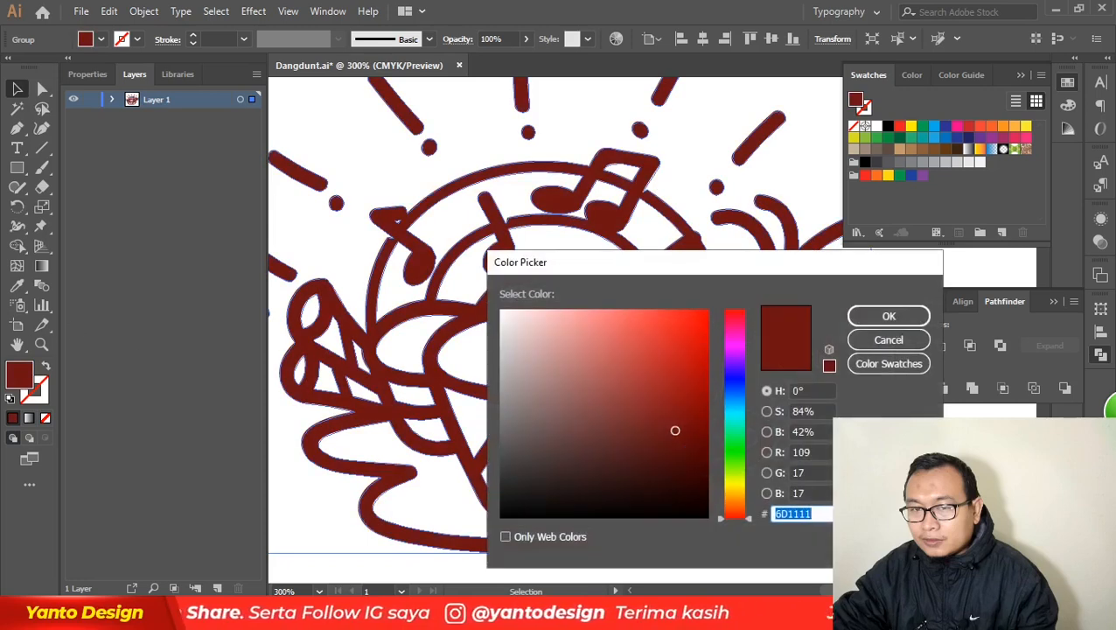
click(738, 456)
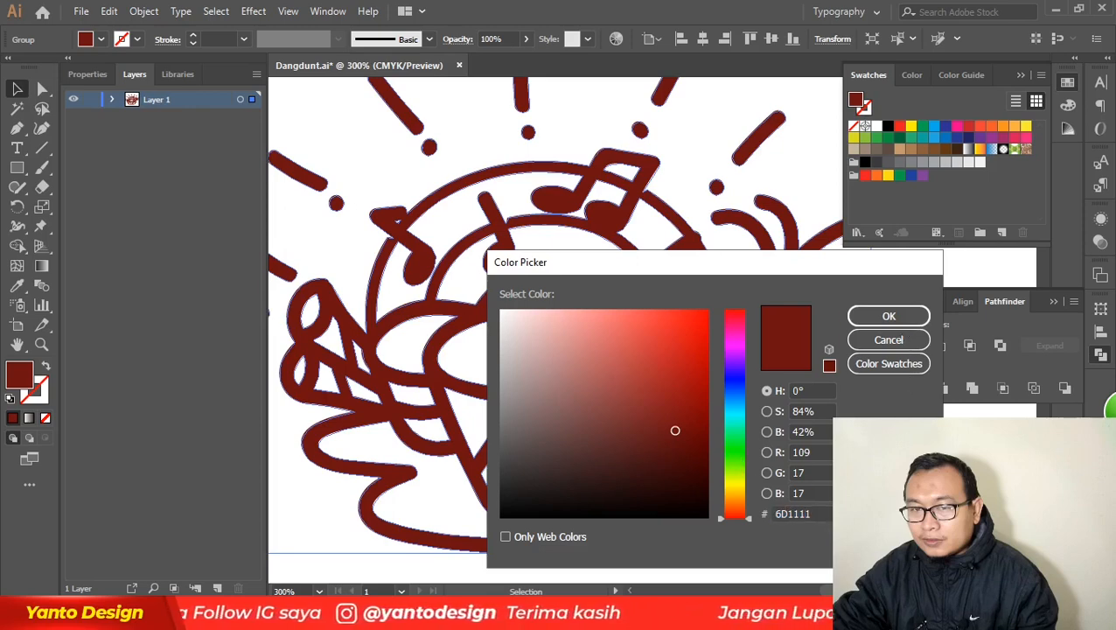
click(692, 401)
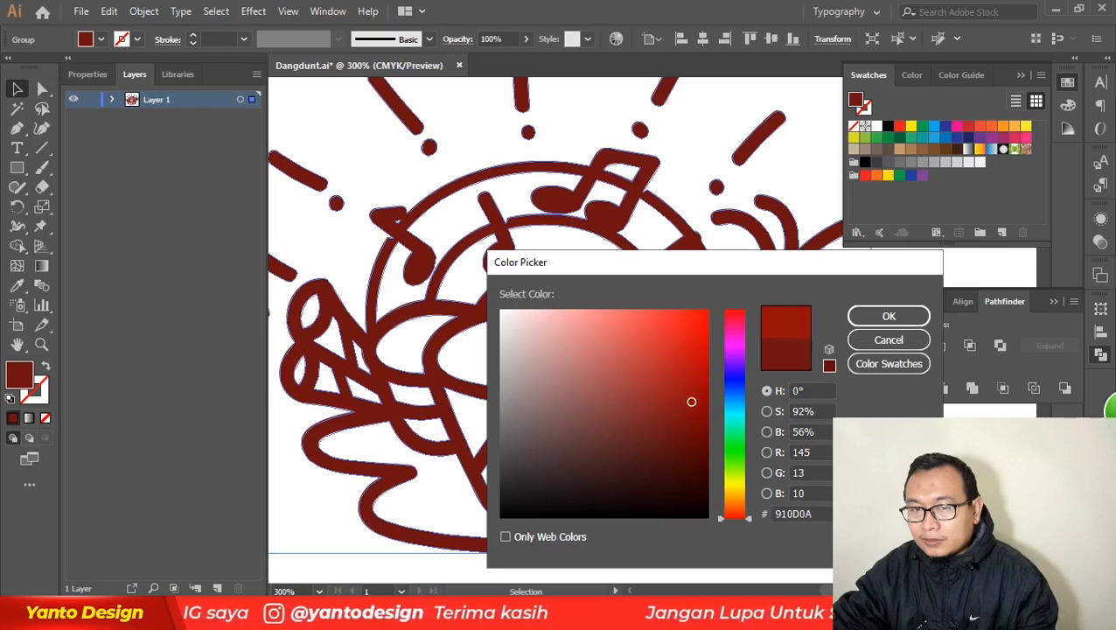
click(708, 420)
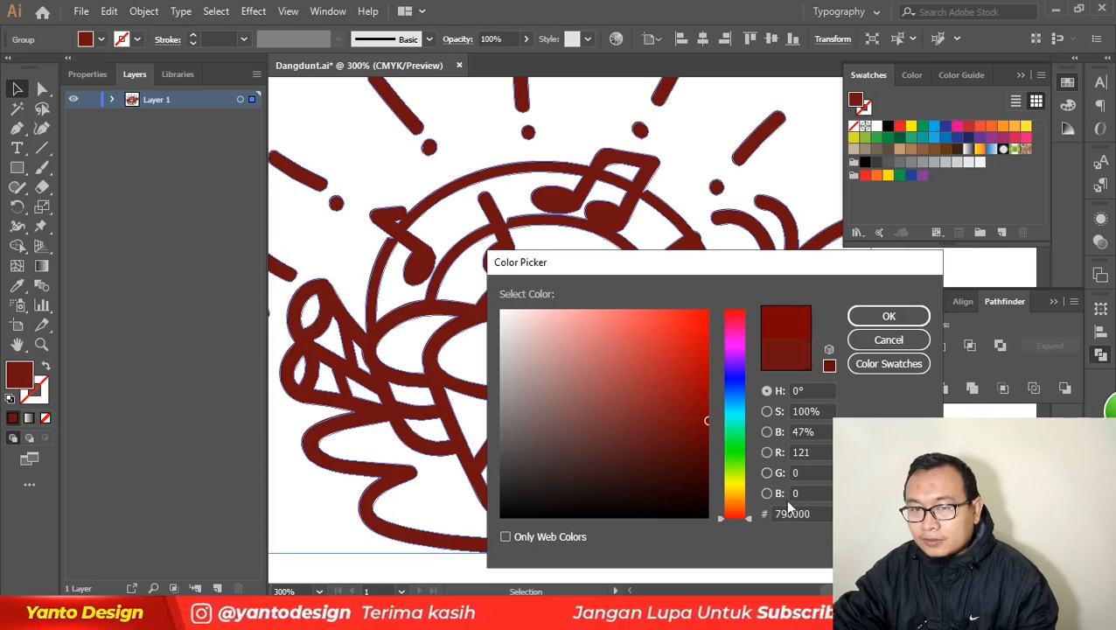
click(888, 316)
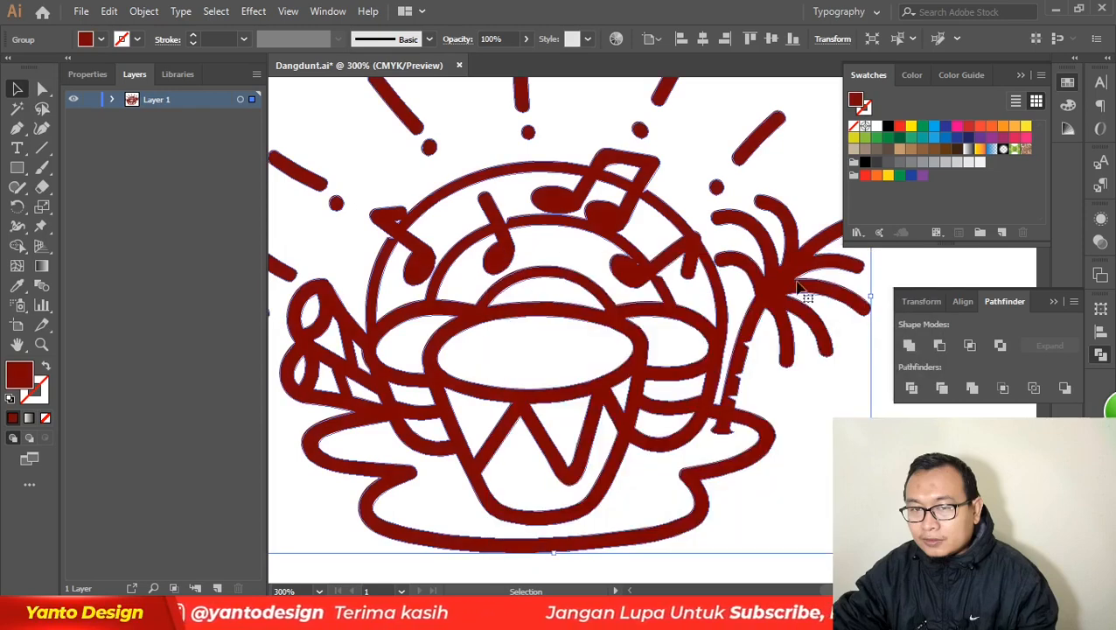
click(809, 438)
scroll(447, 384, down, 3)
scroll(392, 365, up, 1)
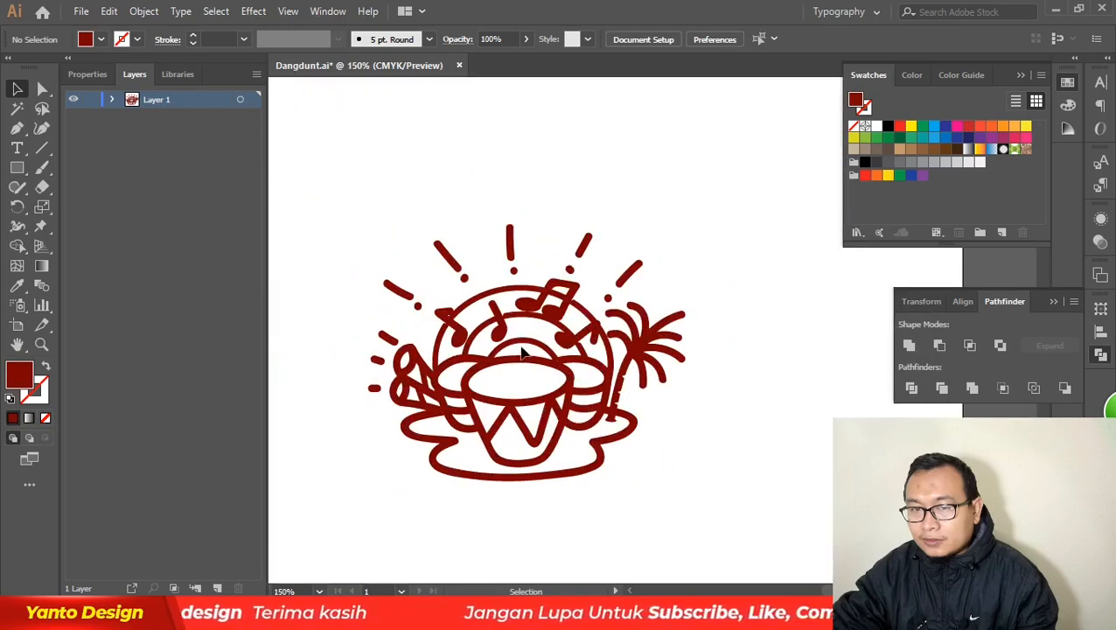
- Isolate the compound path, copy the inner contours of the outer and middle arc bands, leave isolation mode and paste them in front
scroll(479, 310, up, 2)
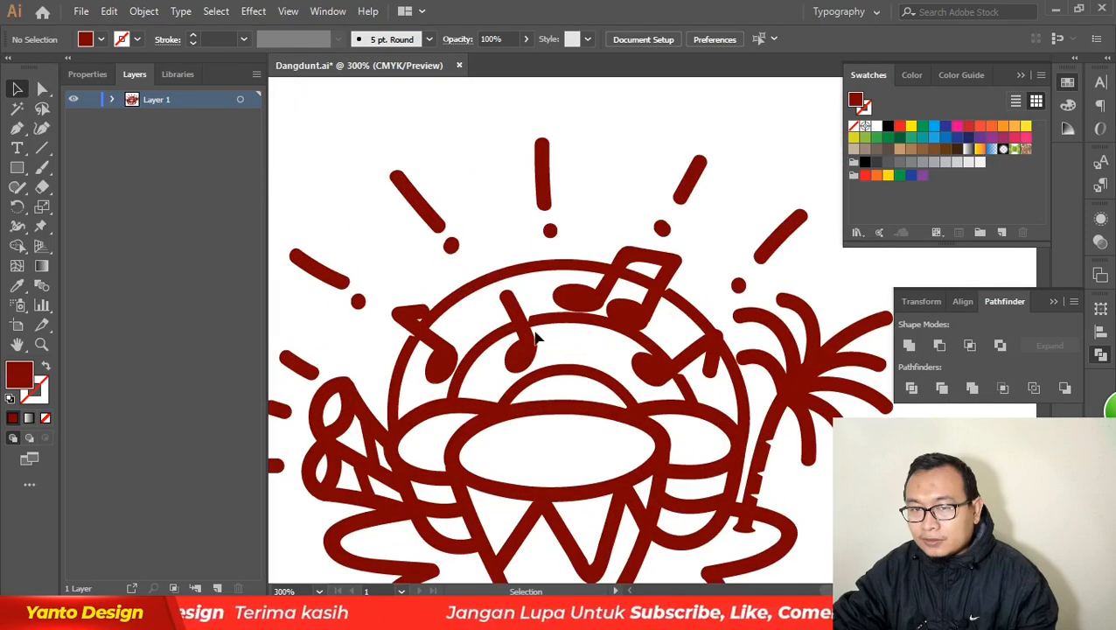
double_click(482, 350)
scroll(573, 294, down, 2)
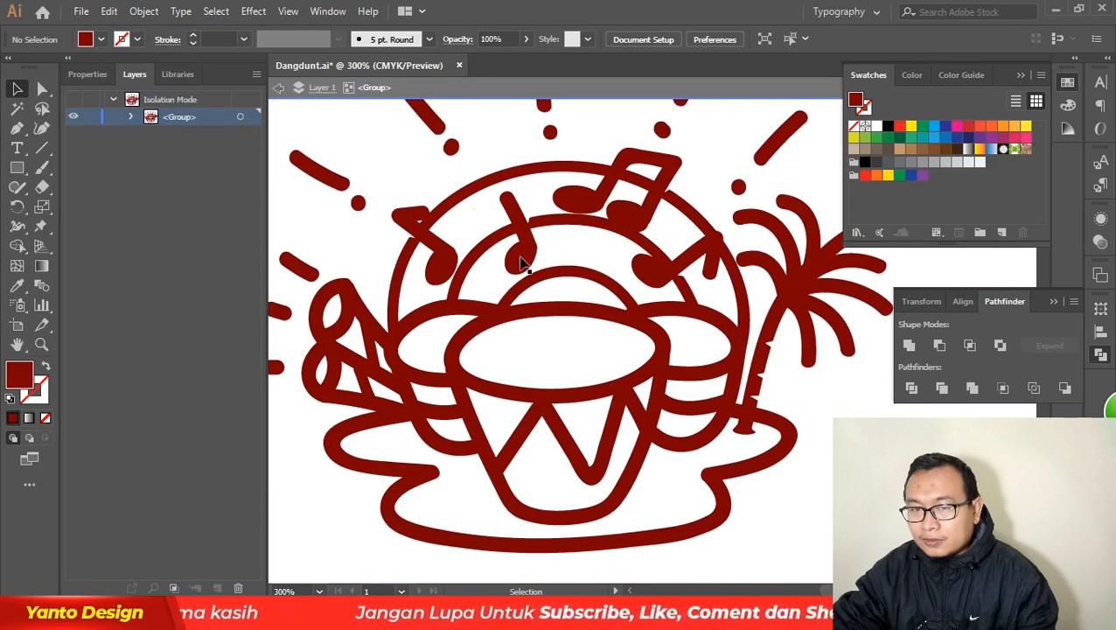
double_click(454, 212)
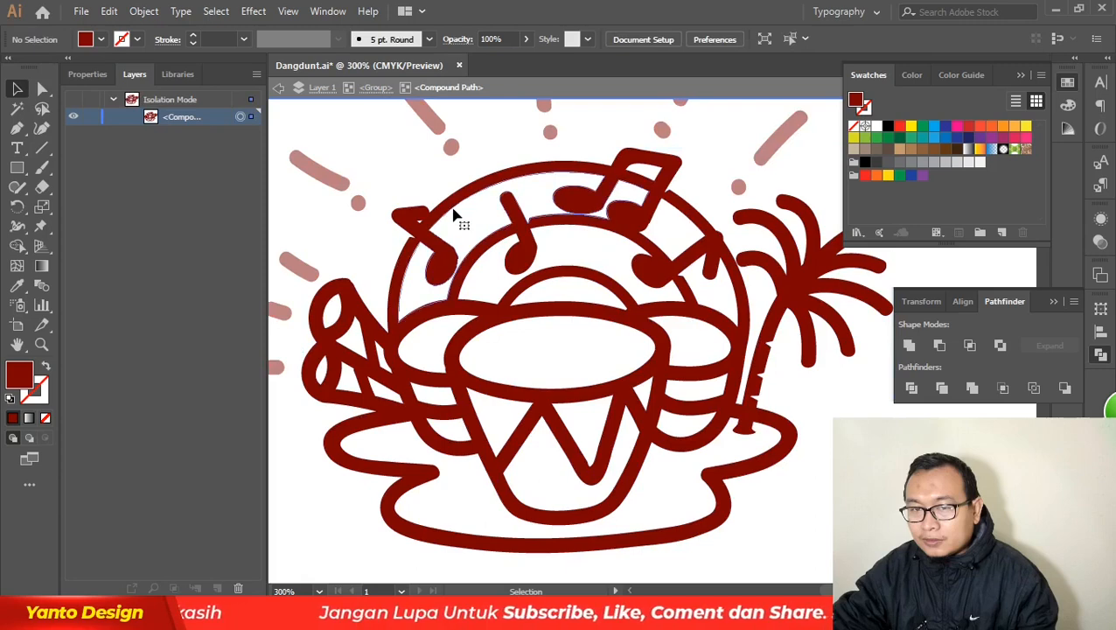
click(459, 221)
scroll(639, 210, up, 2)
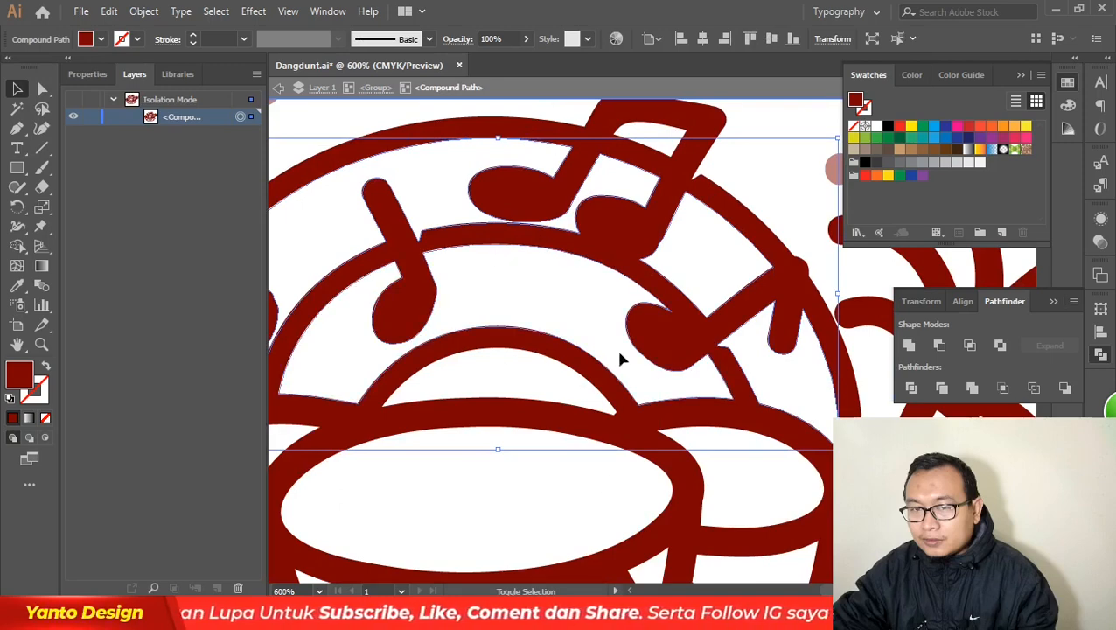
key(a)
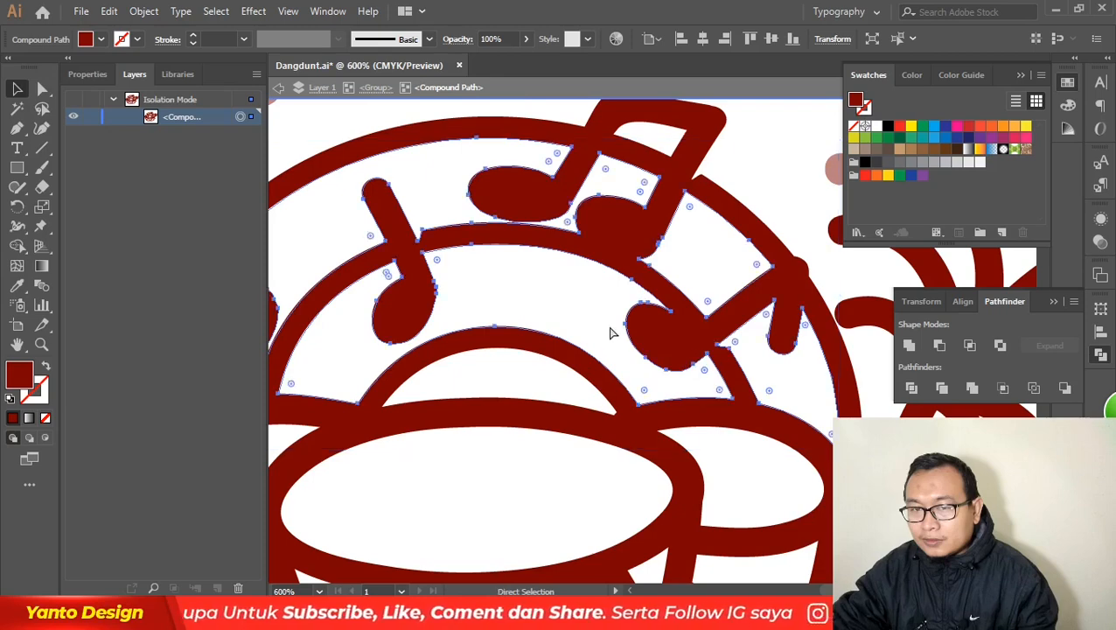
key(v)
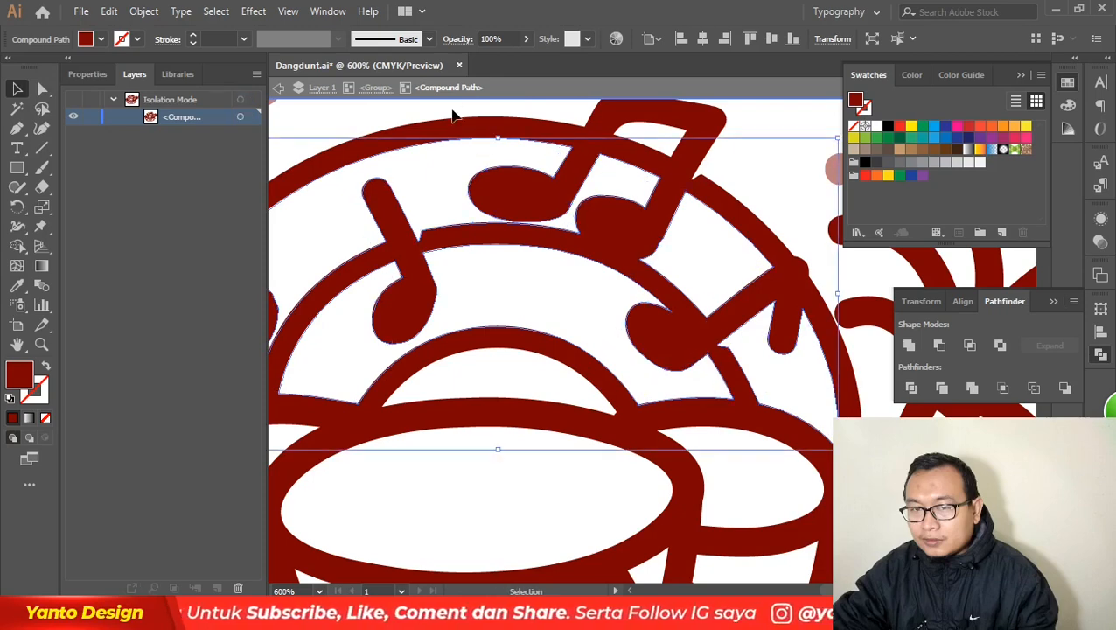
key(Escape)
key(ctrl+f)
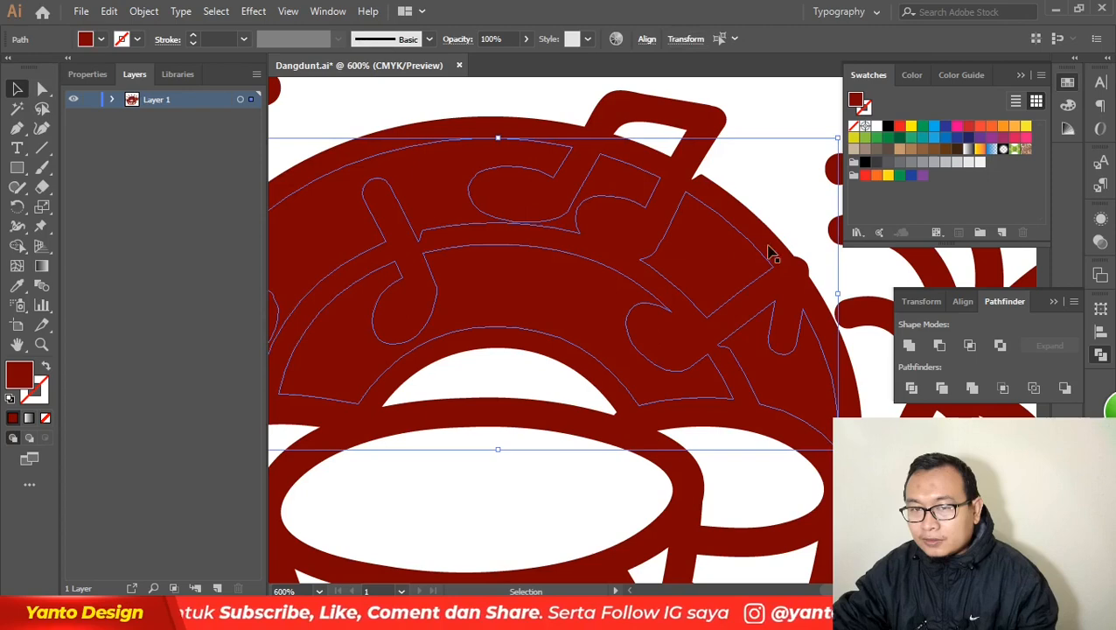
- Fill the pasted arc band shapes with the yellow swatch and deselect them
click(910, 125)
scroll(626, 222, down, 4)
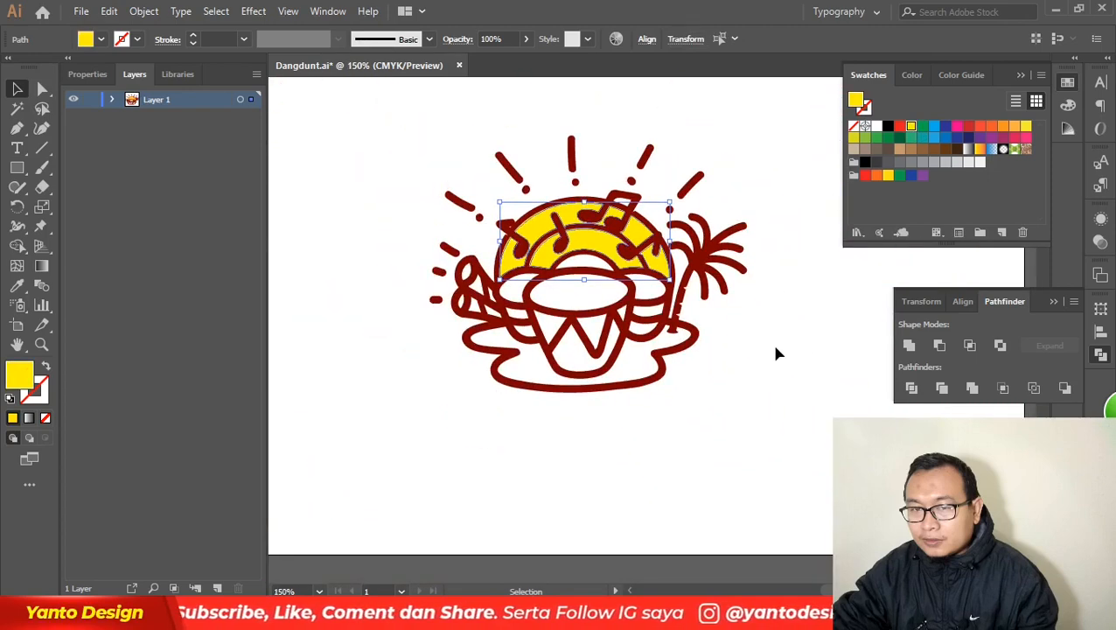
click(770, 347)
- Try to copy the inner contours of the three drumheads from the isolated compound path and paste them in front
scroll(611, 298, up, 1)
scroll(514, 272, up, 2)
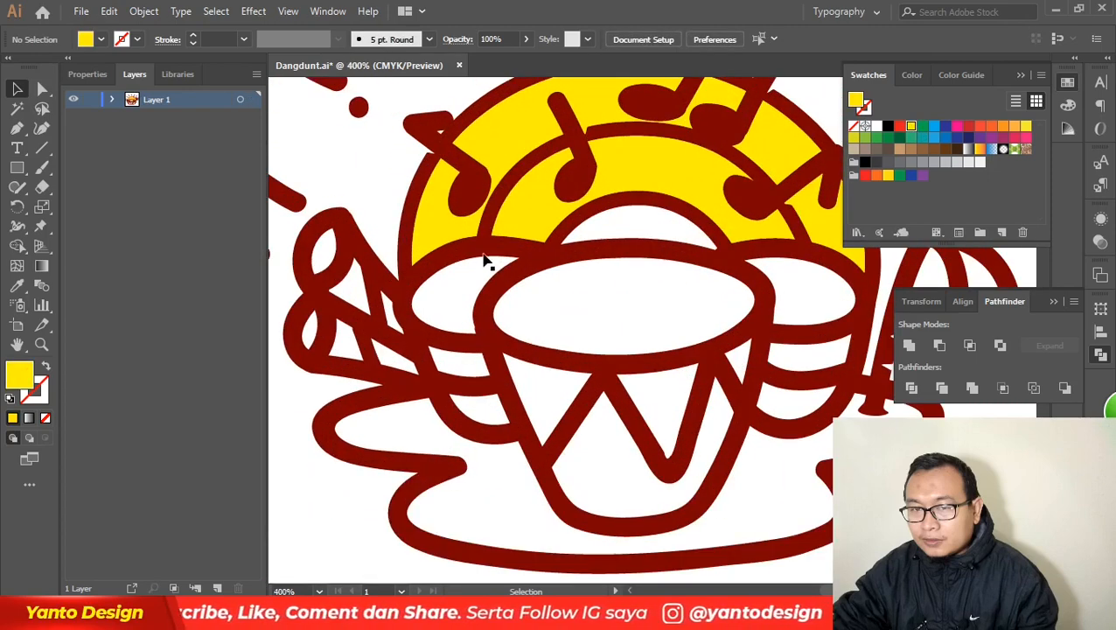
double_click(484, 262)
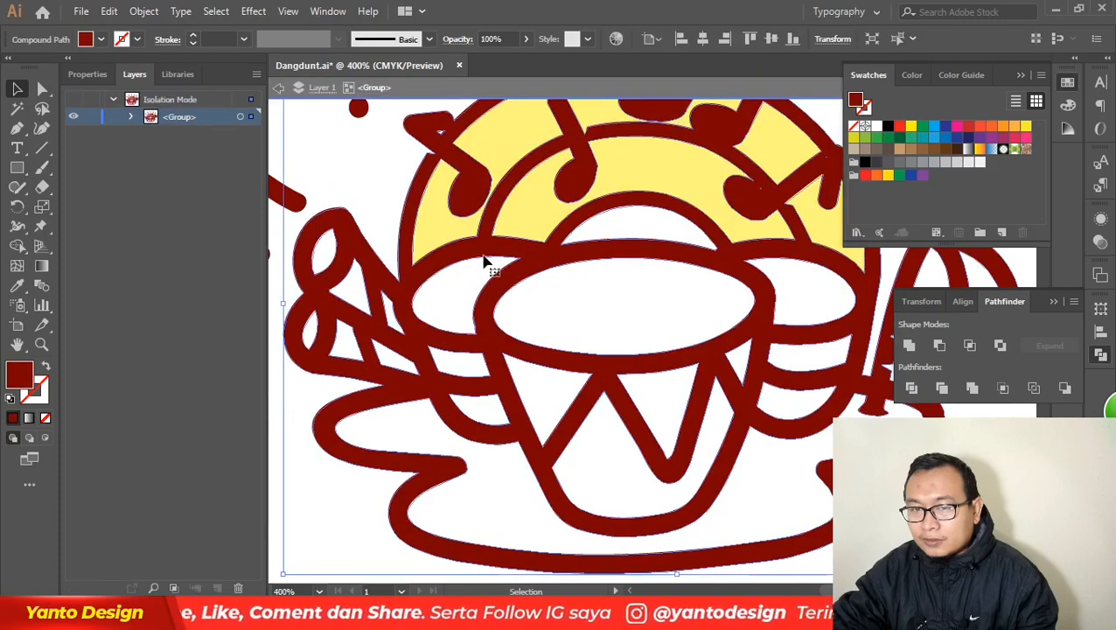
double_click(477, 264)
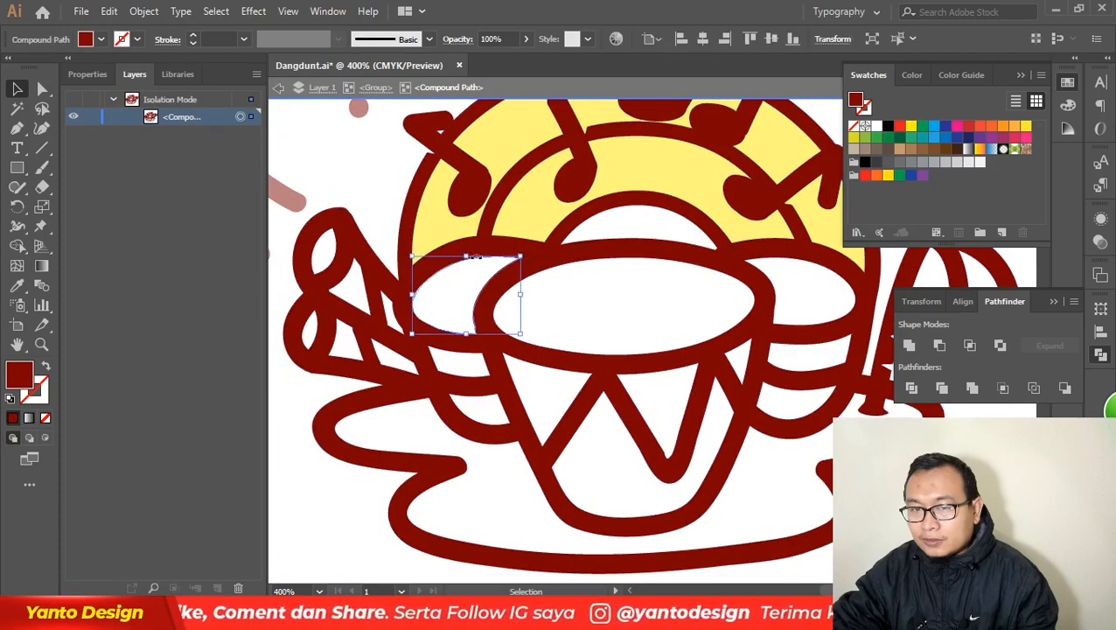
shift+click(635, 259)
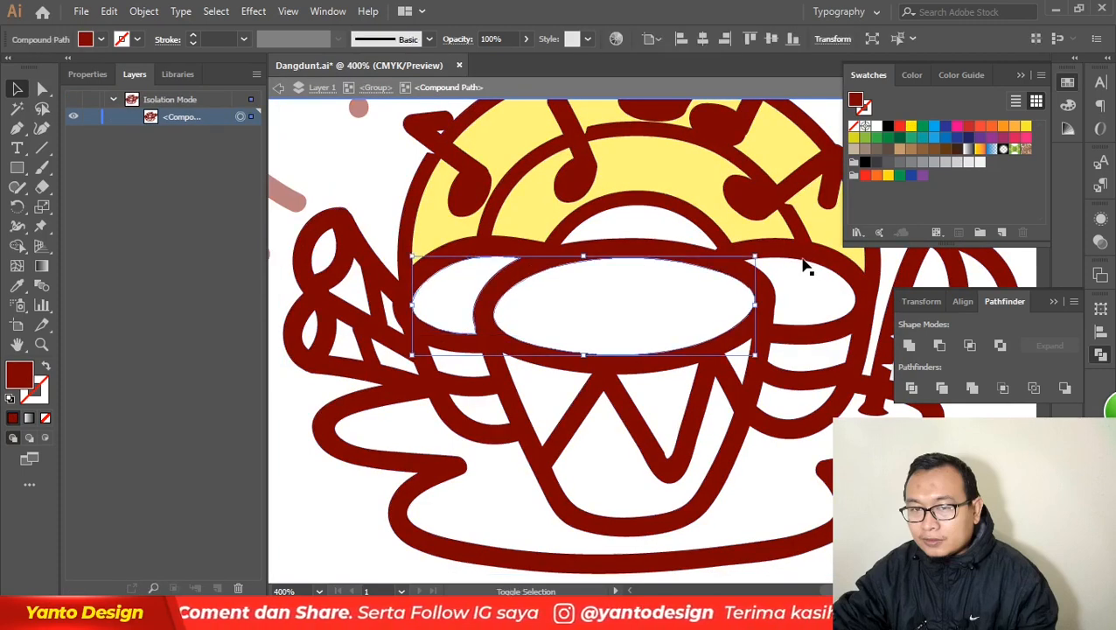
shift+click(804, 266)
key(a)
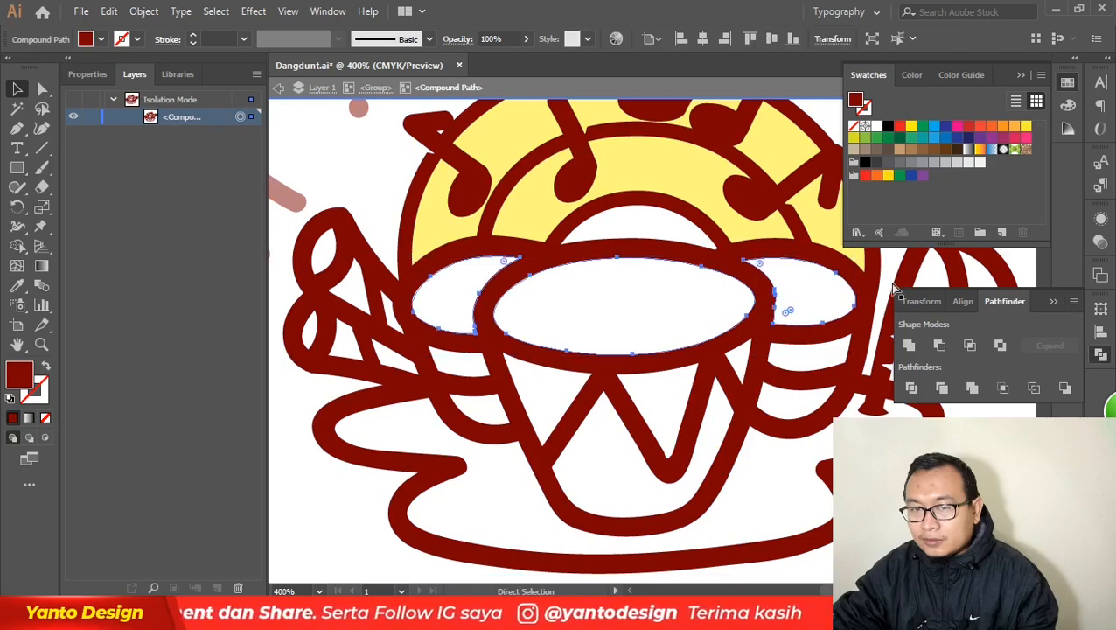
key(ctrl+c)
double_click(651, 221)
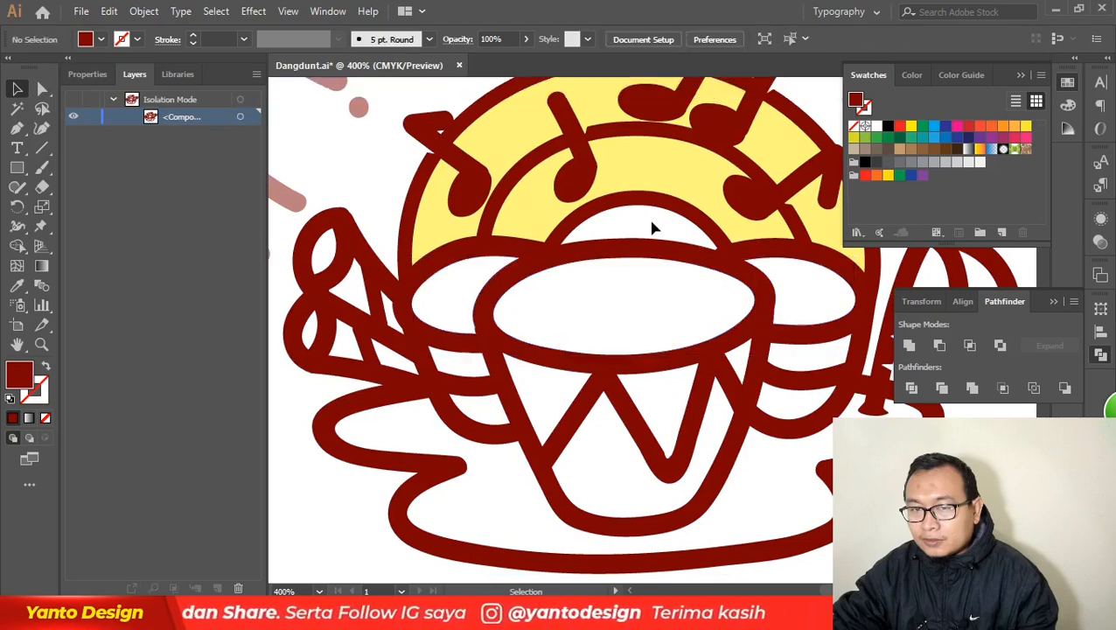
key(ctrl+f)
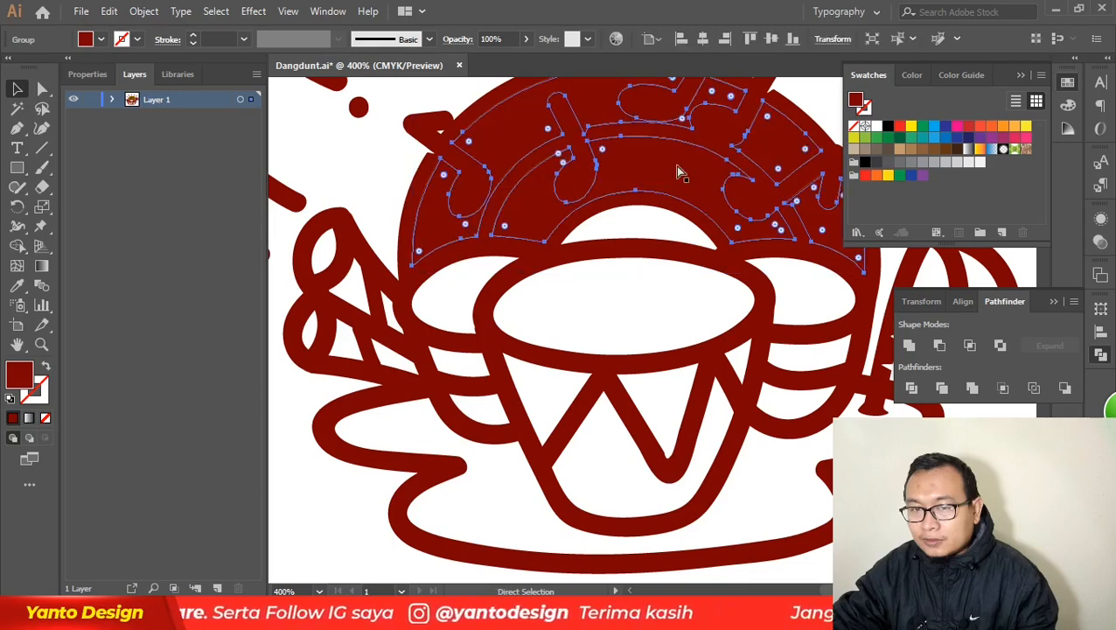
- Undo the misplaced arc band paste, retry pasting in front and grouping, and undo that attempt too
key(ctrl+z)
key(ctrl+f)
key(a)
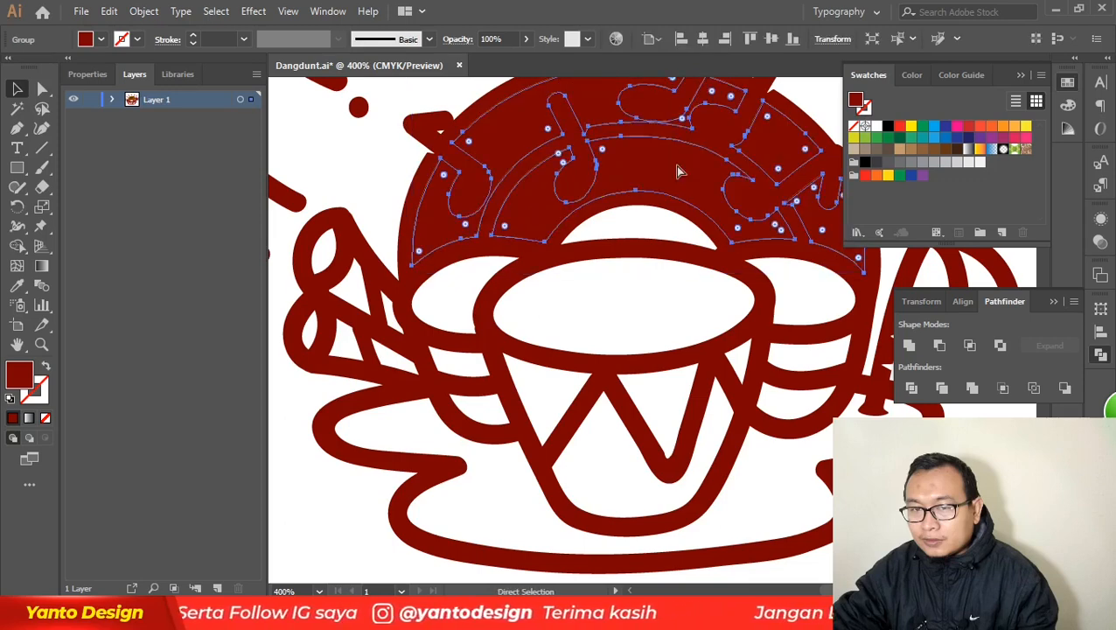
key(ctrl+shift+g)
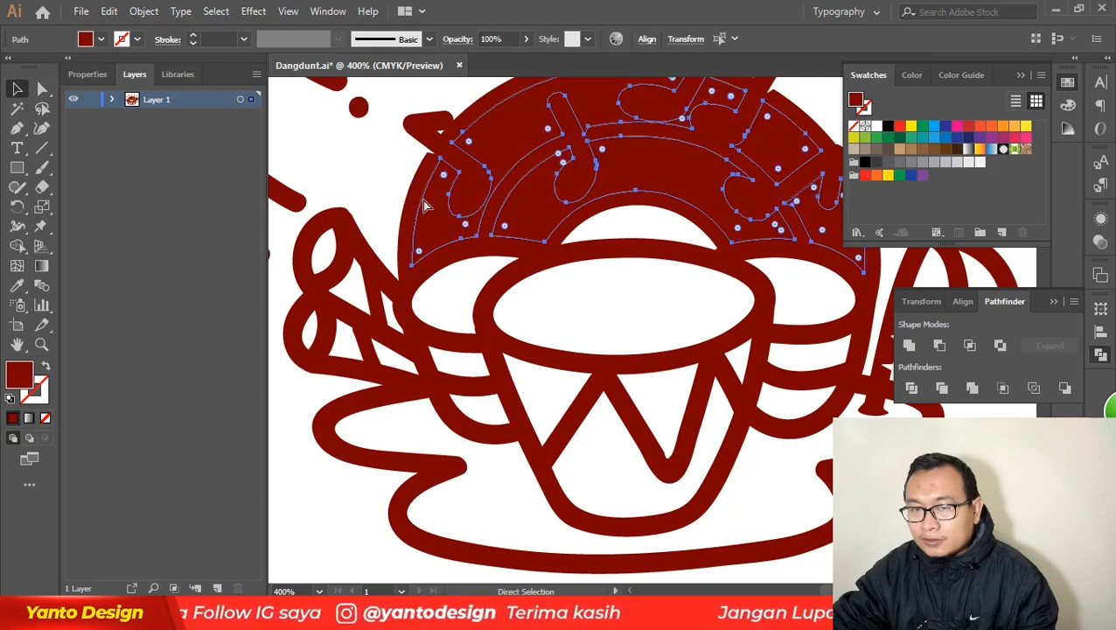
key(ctrl+g)
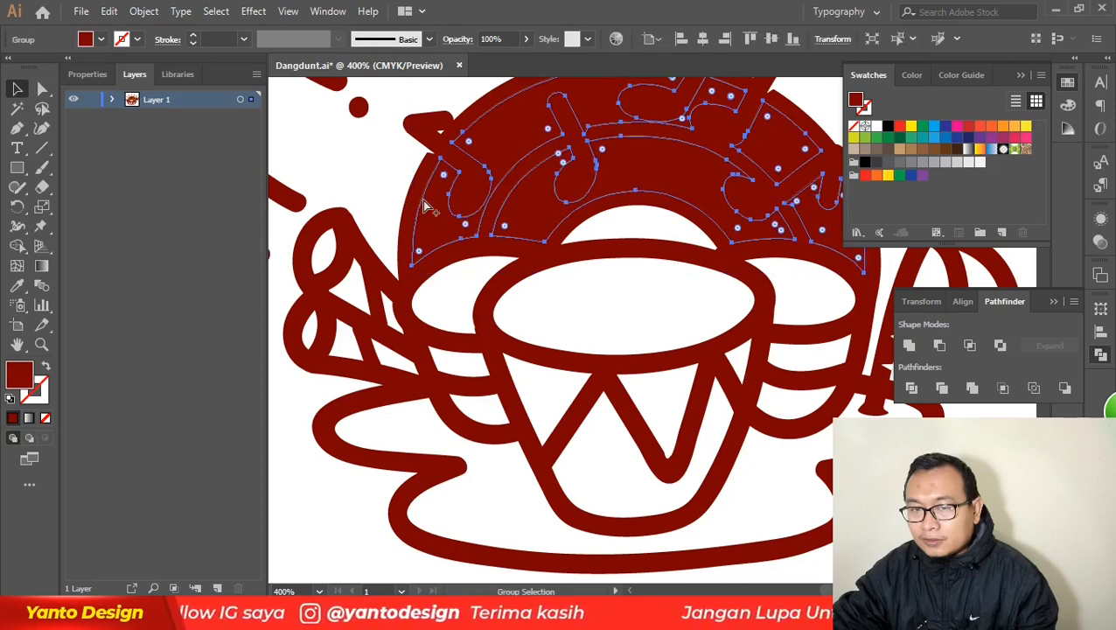
click(375, 182)
drag(589, 179, 695, 241)
key(ctrl+z)
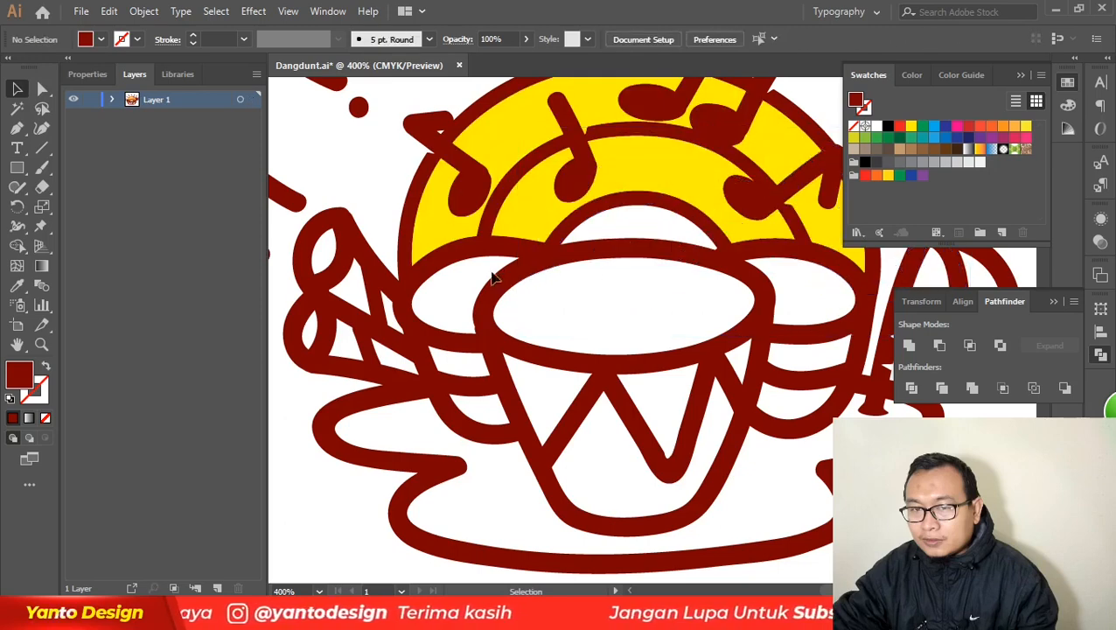
- Isolate the line art's compound path and copy the inner contours of the three drumheads
double_click(484, 262)
click(482, 258)
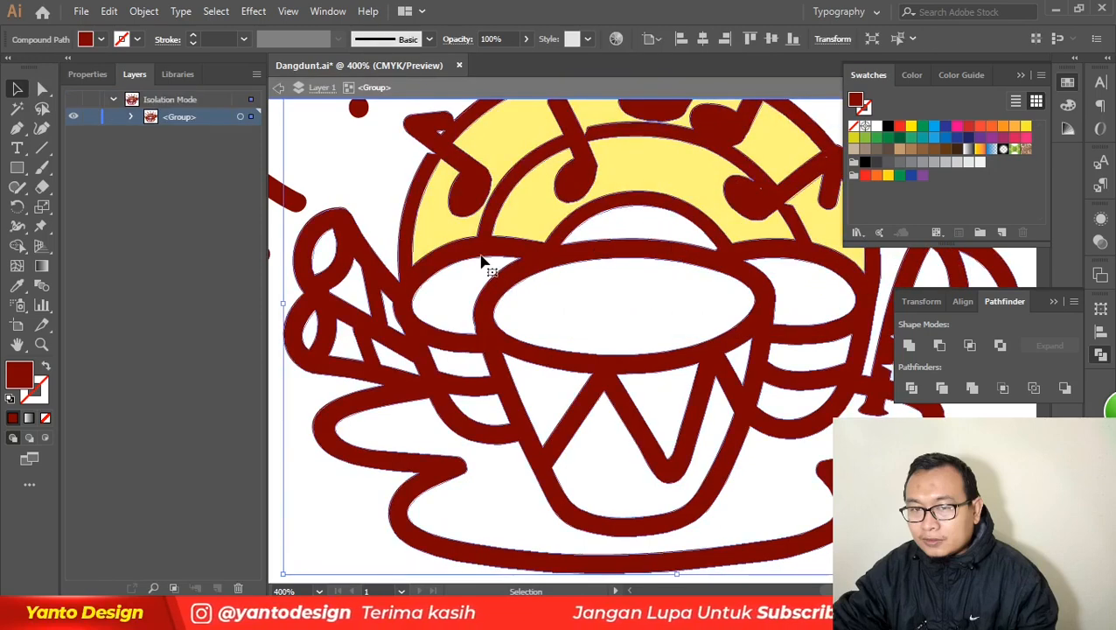
double_click(482, 258)
click(469, 266)
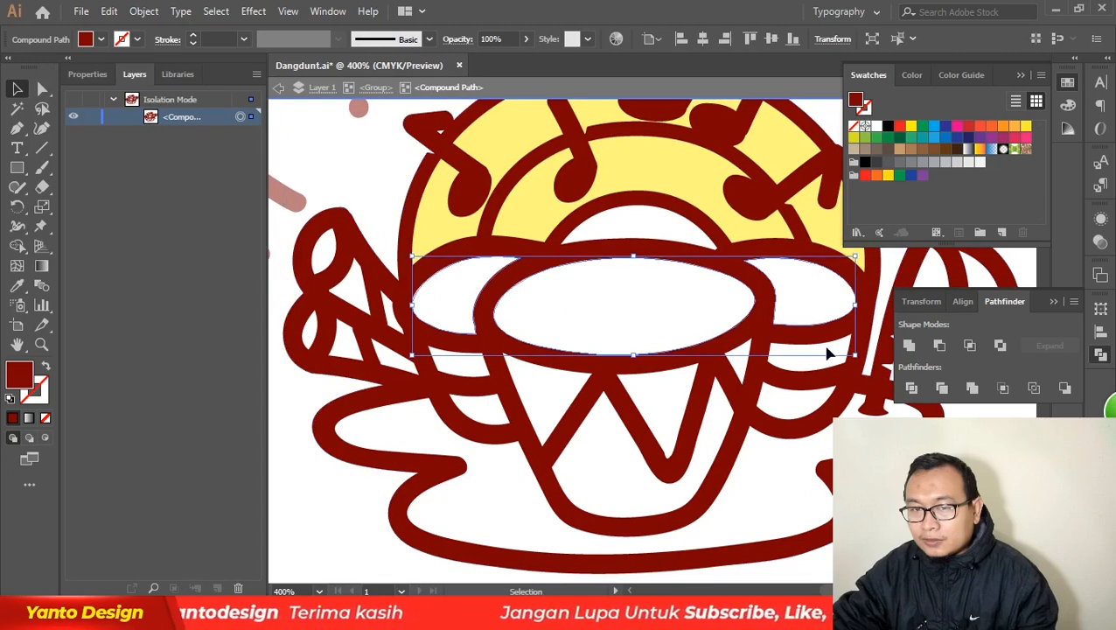
key(a)
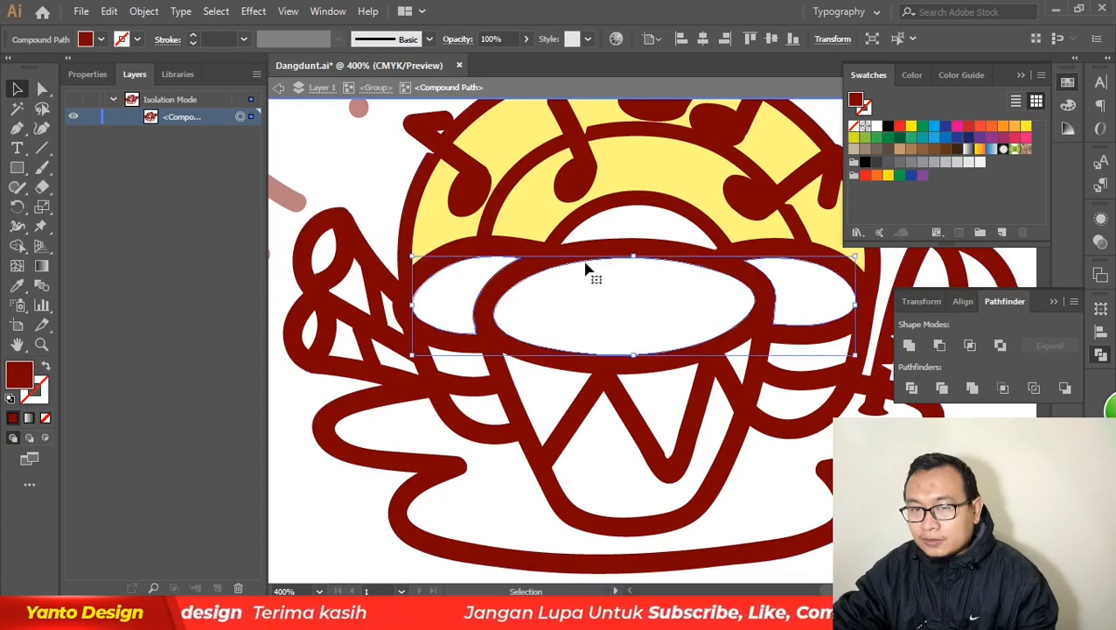
drag(585, 262, 651, 322)
key(ctrl+z)
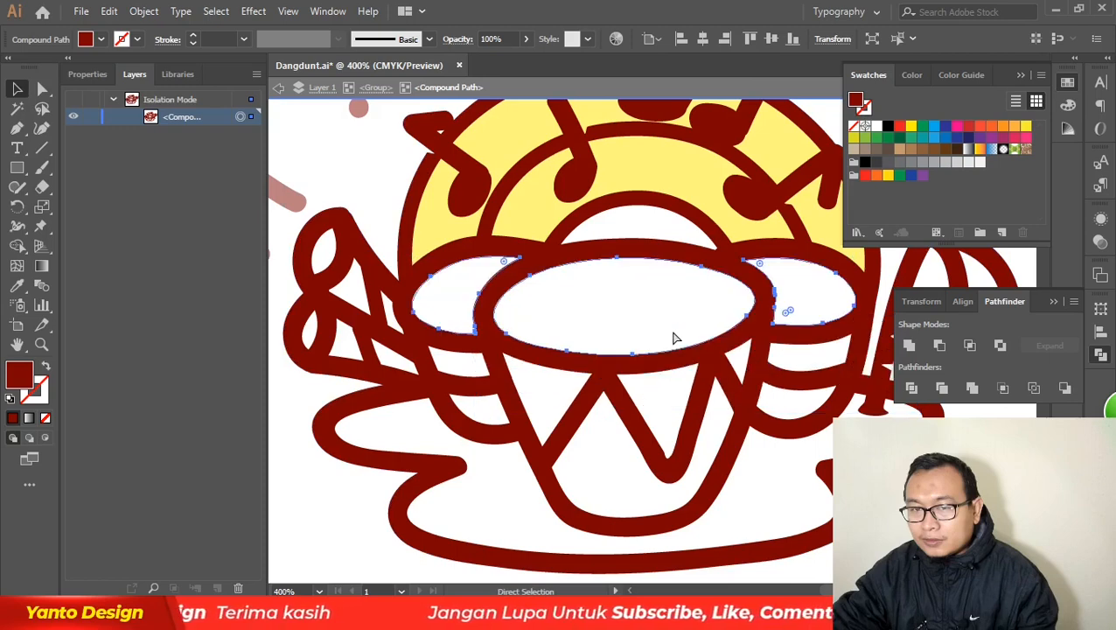
- Leave isolation mode, paste the drumhead contours in front of the artwork and group them
double_click(361, 159)
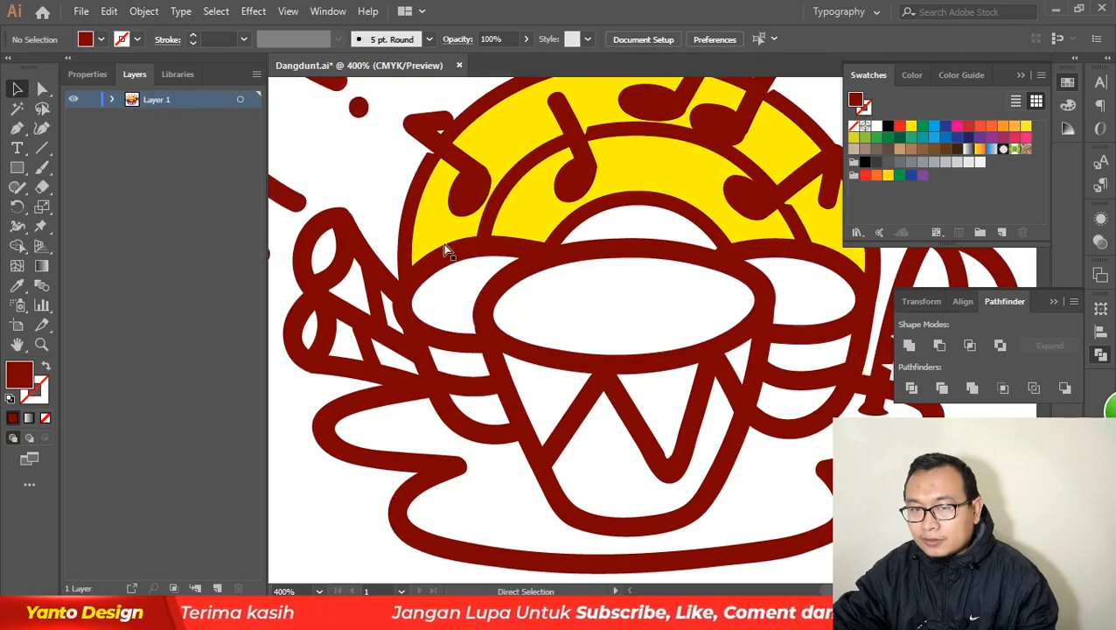
key(ctrl+z)
key(v)
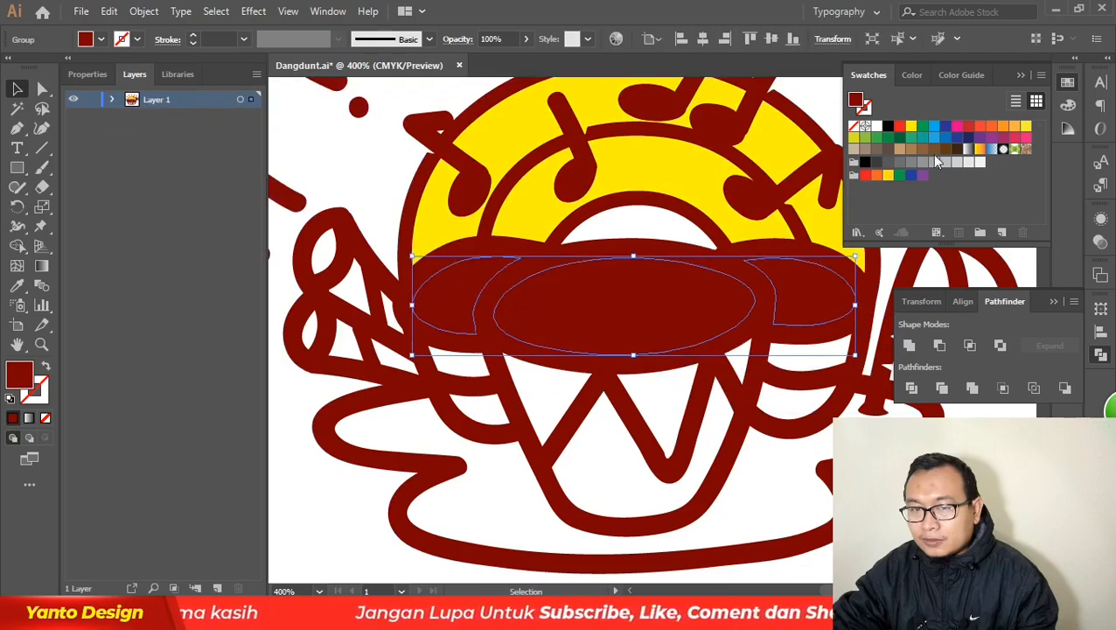
- Fill the drumhead group with the tan swatch, lighten it to a pale beige and deselect it
click(899, 149)
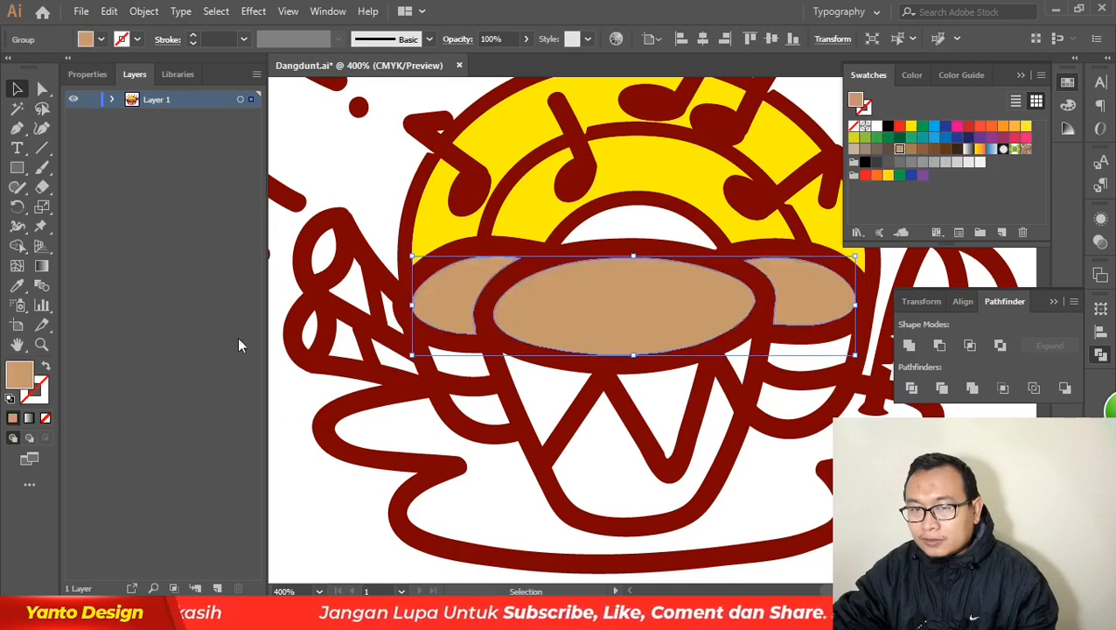
double_click(19, 378)
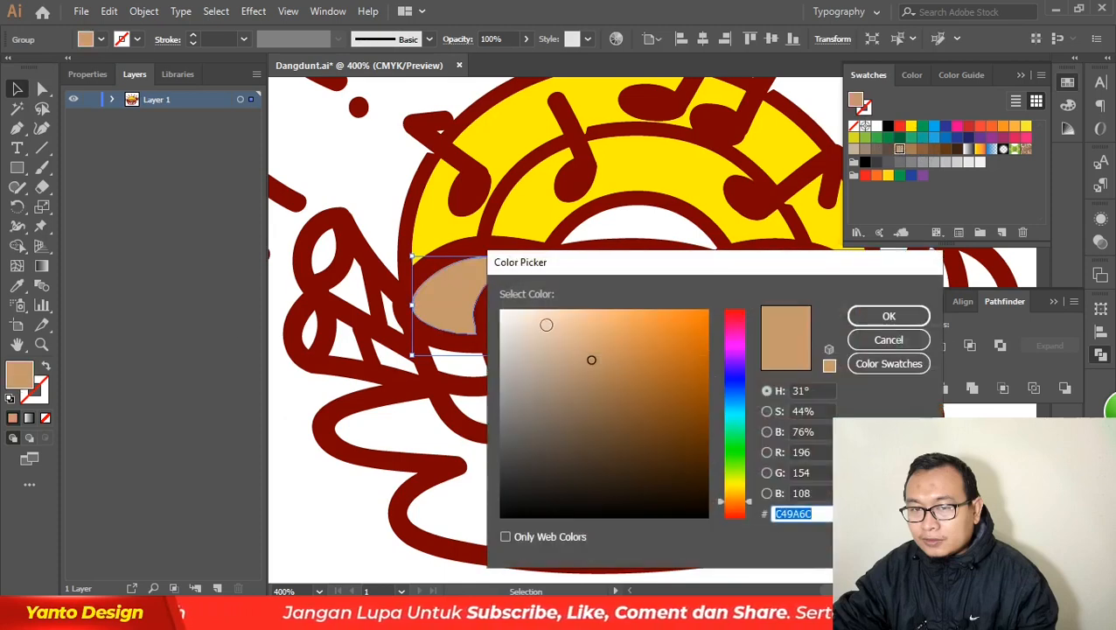
click(571, 330)
click(889, 316)
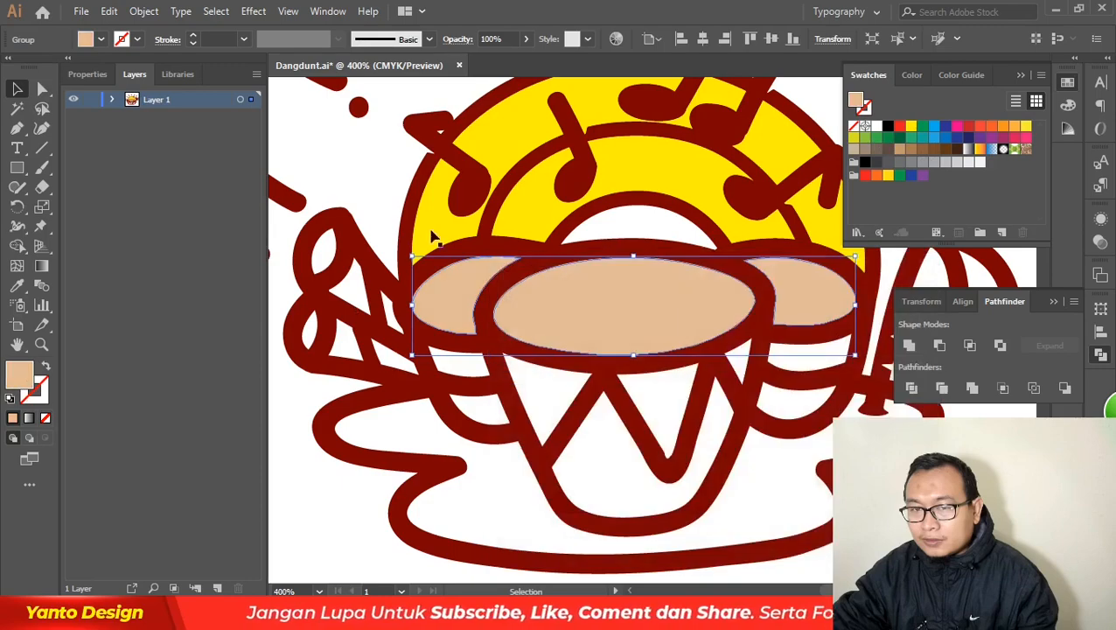
click(619, 419)
- Isolate the compound path and copy the contours of the side drums' upper bands and the centre drum's upper triangles
scroll(467, 348, up, 2)
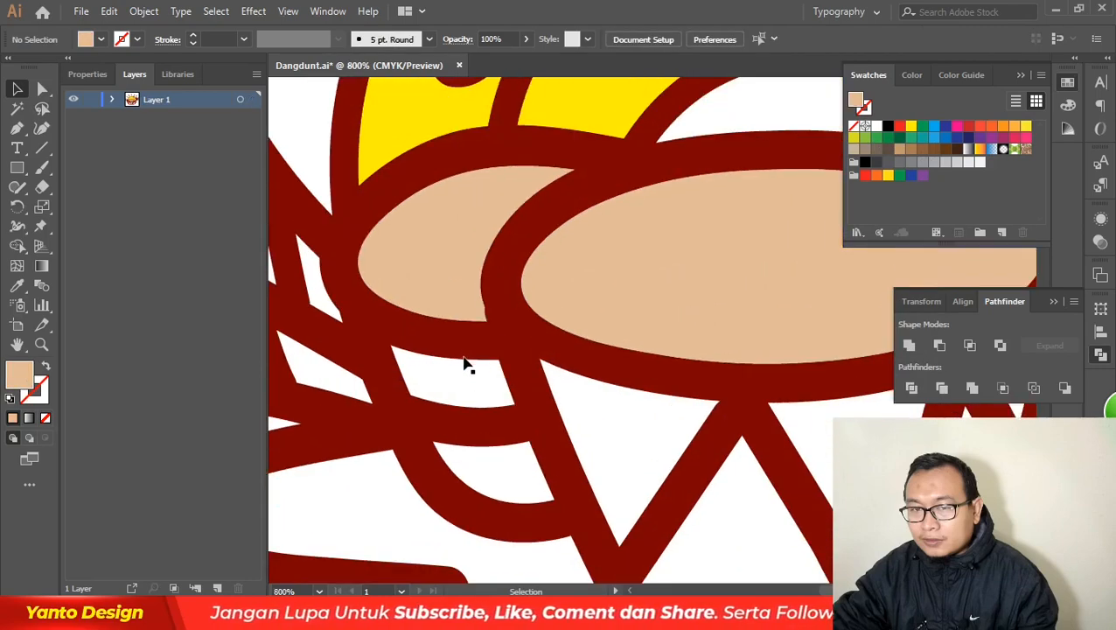
double_click(467, 358)
click(467, 367)
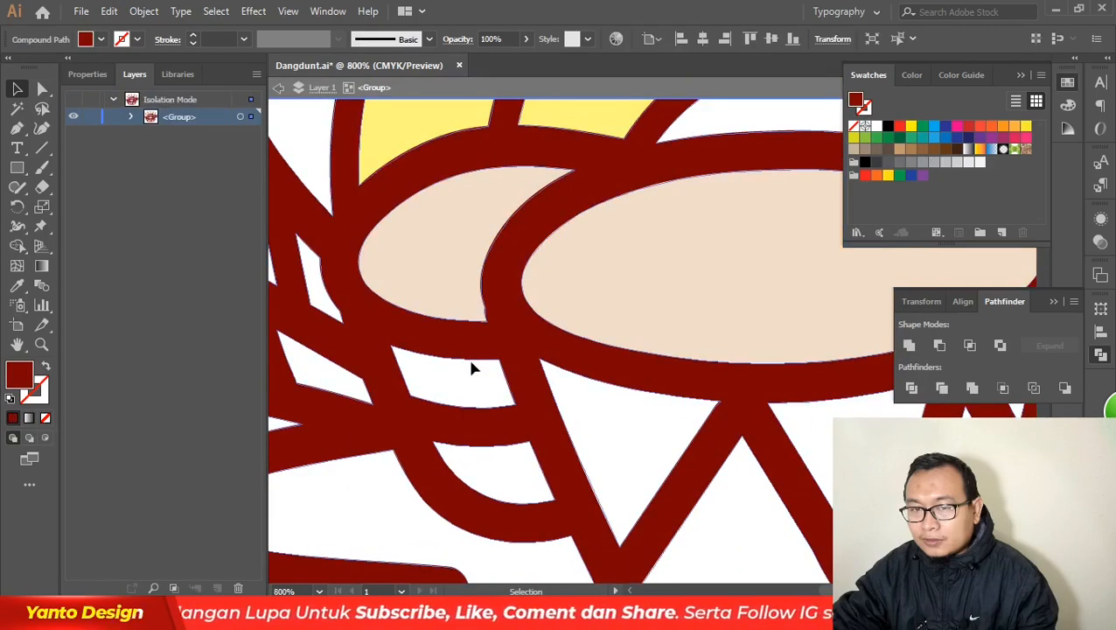
scroll(463, 369, down, 3)
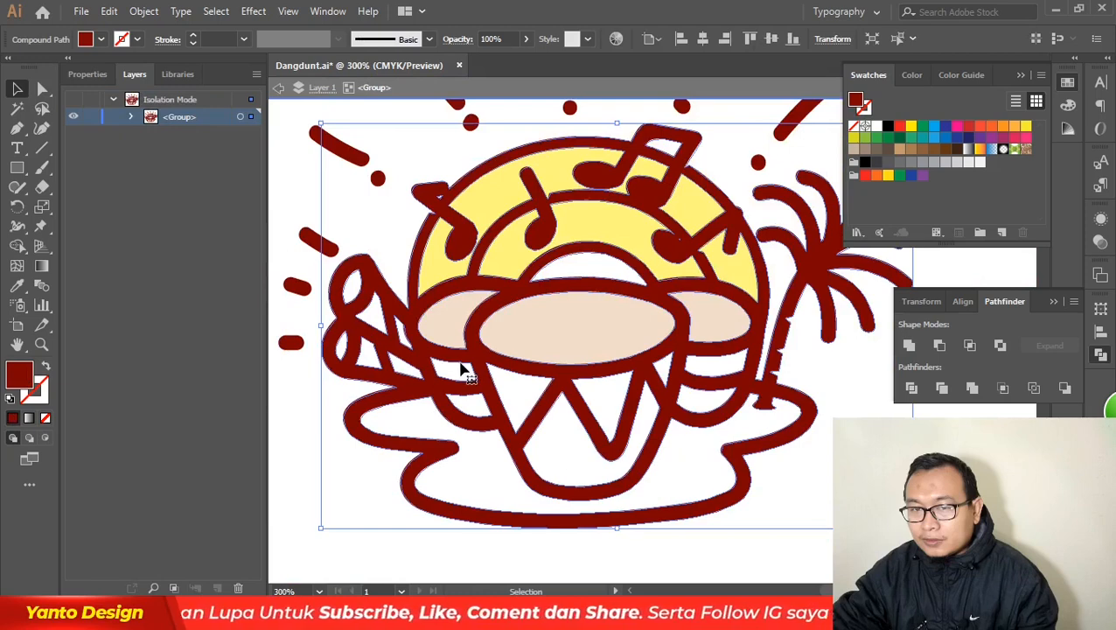
double_click(463, 368)
click(461, 368)
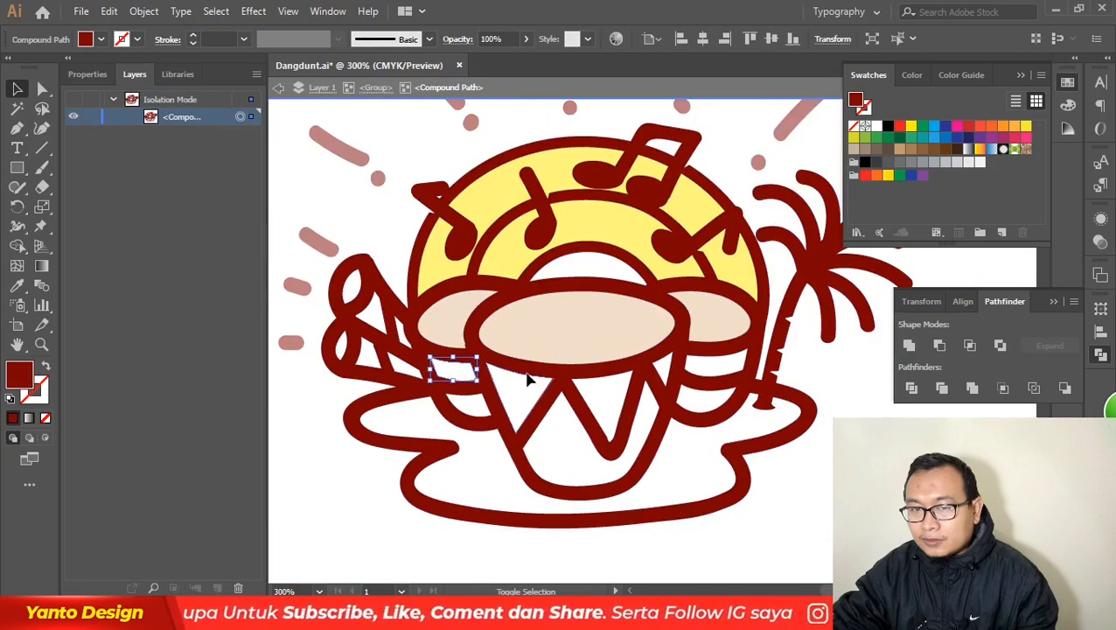
shift+click(528, 380)
shift+click(603, 382)
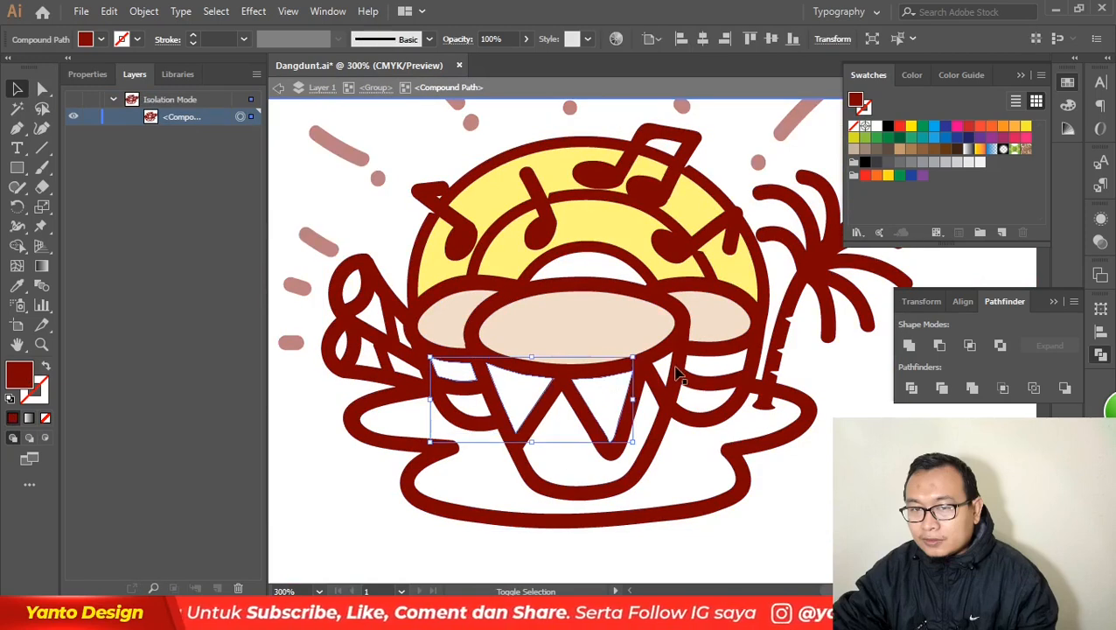
shift+click(668, 361)
shift+click(732, 368)
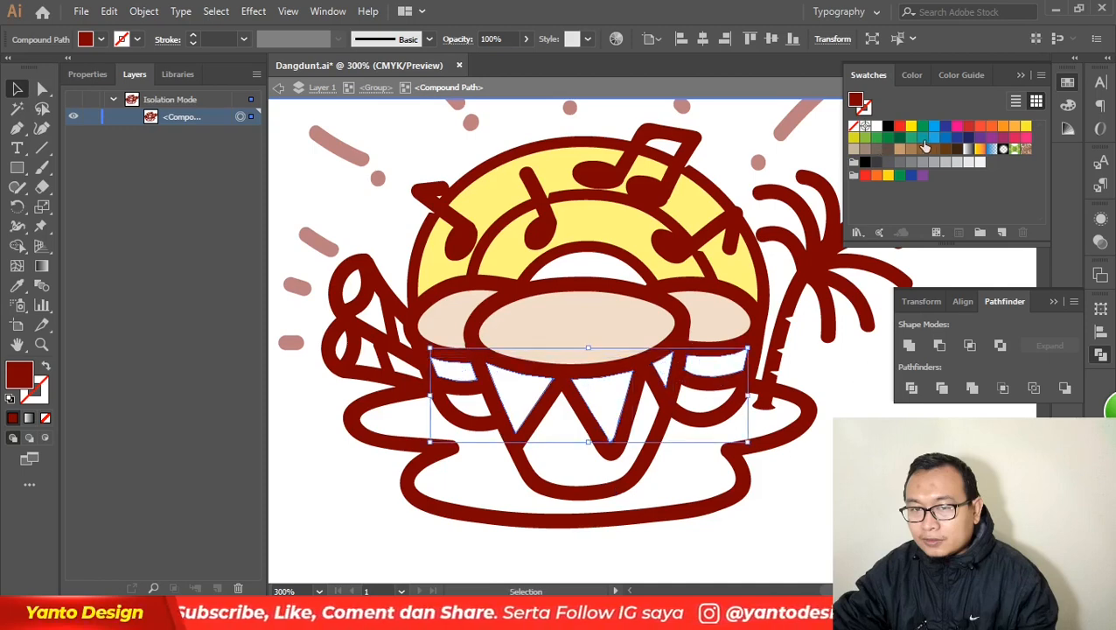
key(ctrl+shift+a)
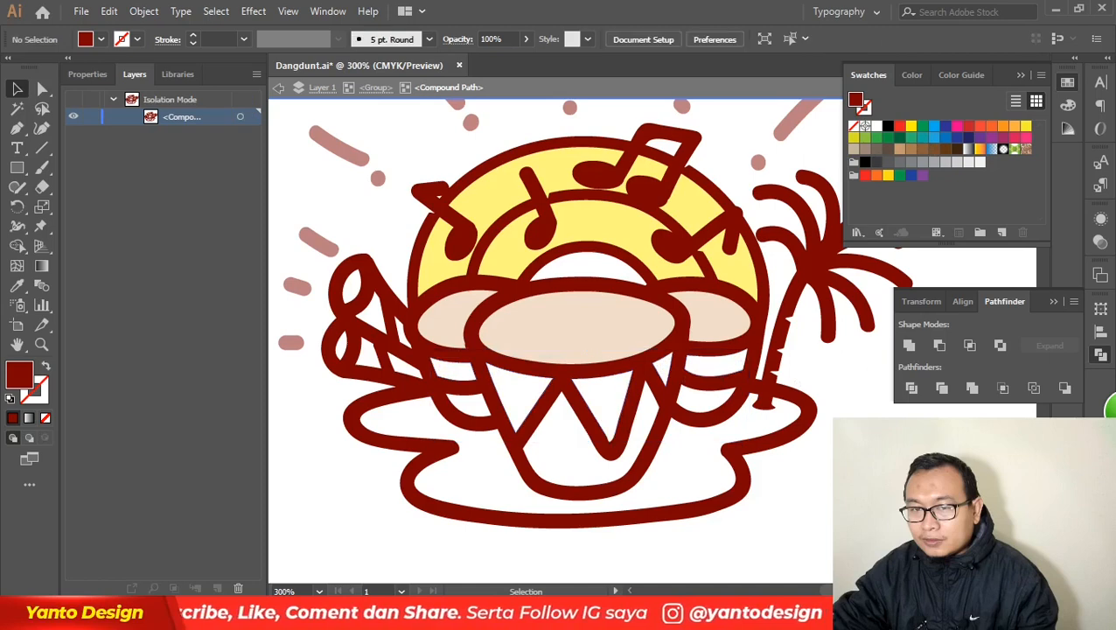
- Leave isolation mode, paste the copied band and triangle contours in front and group them
key(ctrl+v)
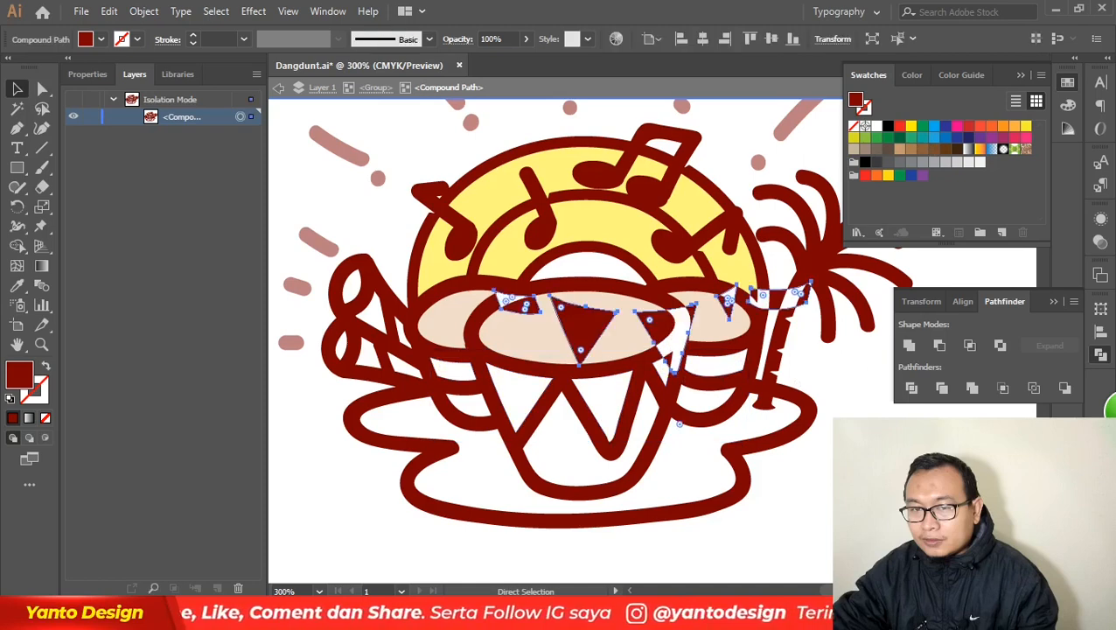
key(ctrl+z)
key(Escape)
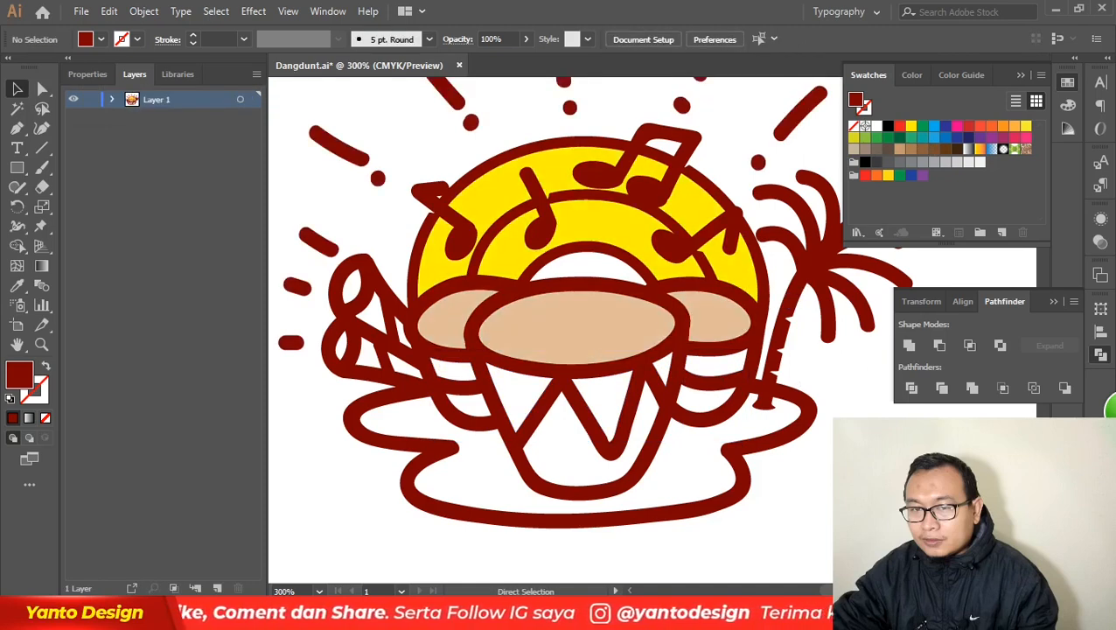
key(ctrl+f)
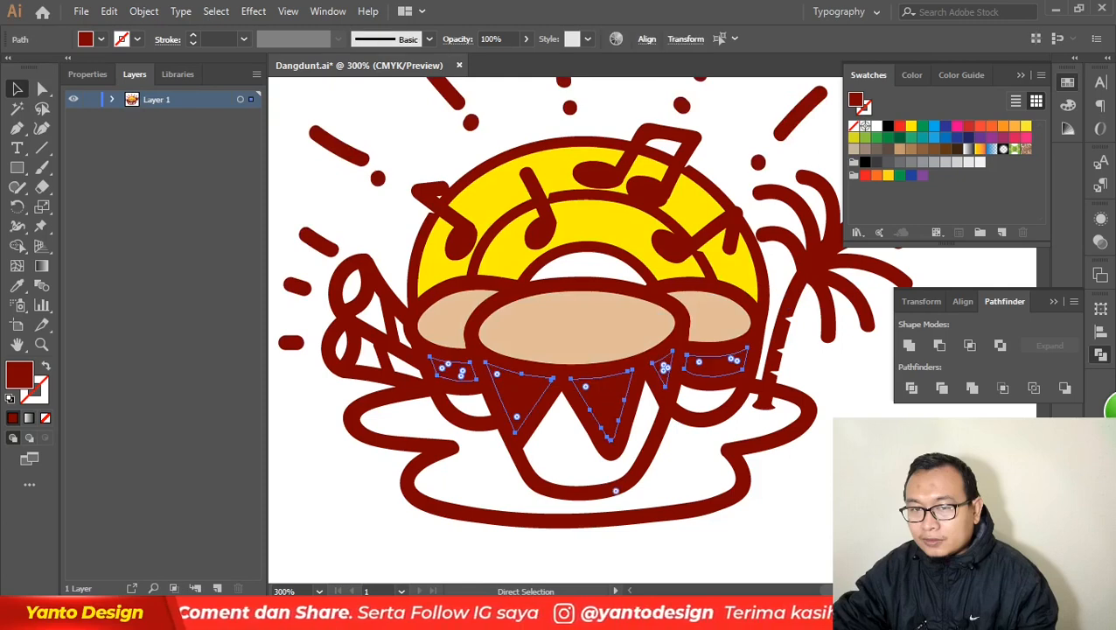
key(ctrl+g)
key(v)
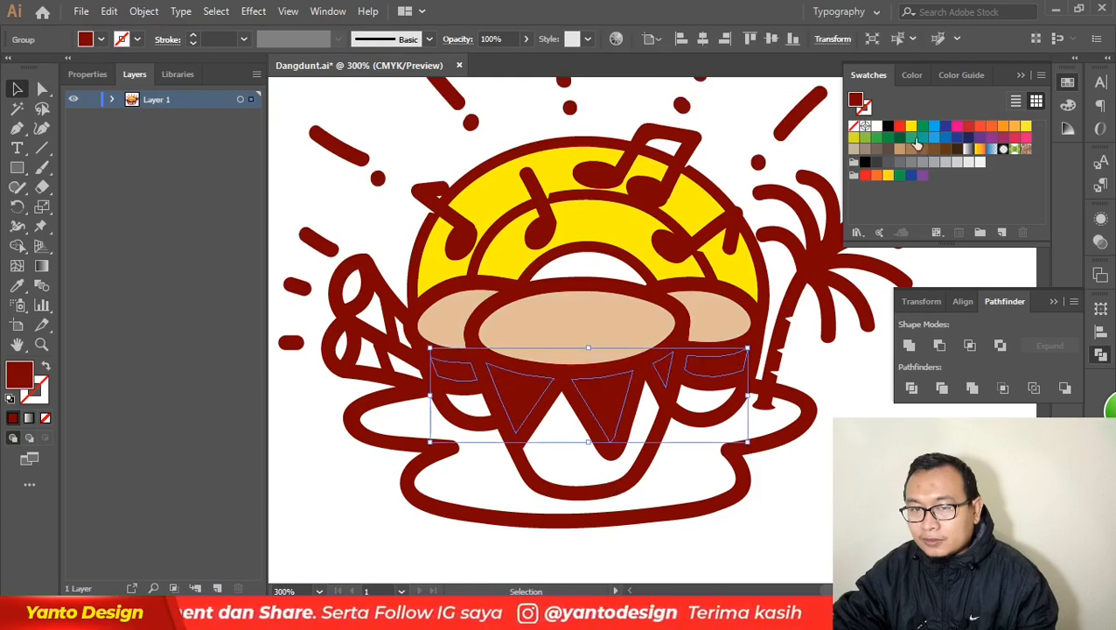
- Fill the grouped side-drum bands and centre-drum triangles with orange F7941D and deselect them
click(935, 129)
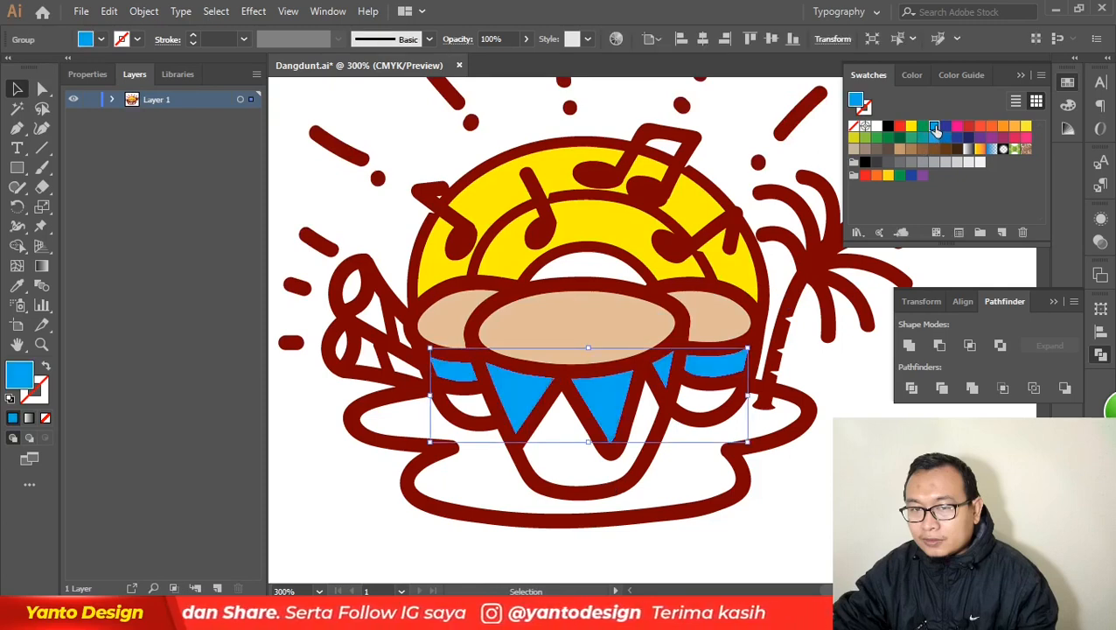
click(1014, 128)
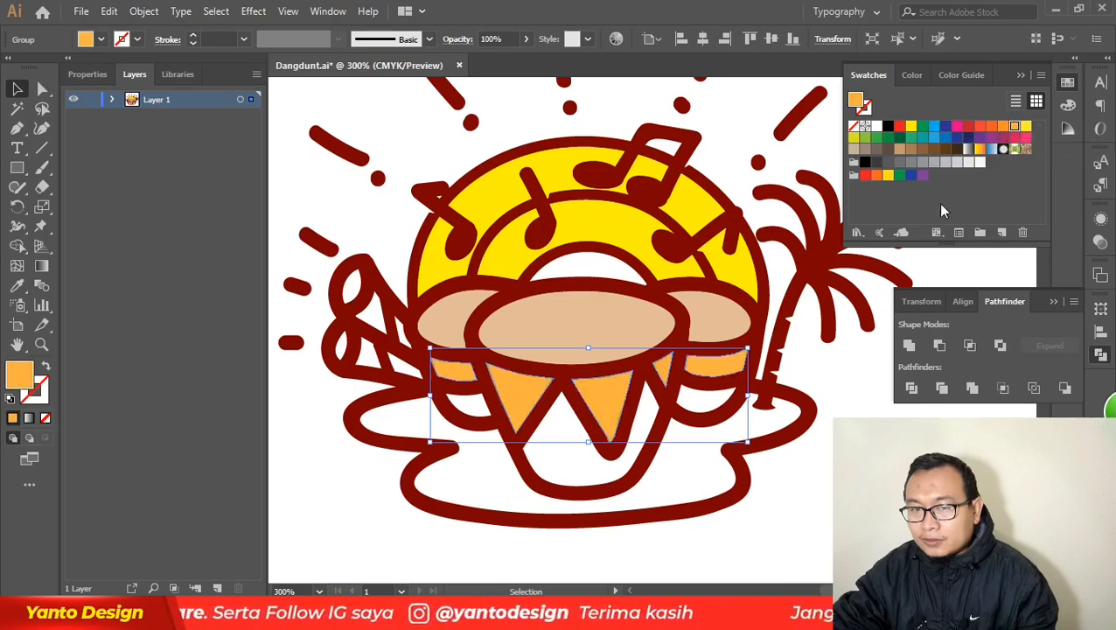
double_click(21, 375)
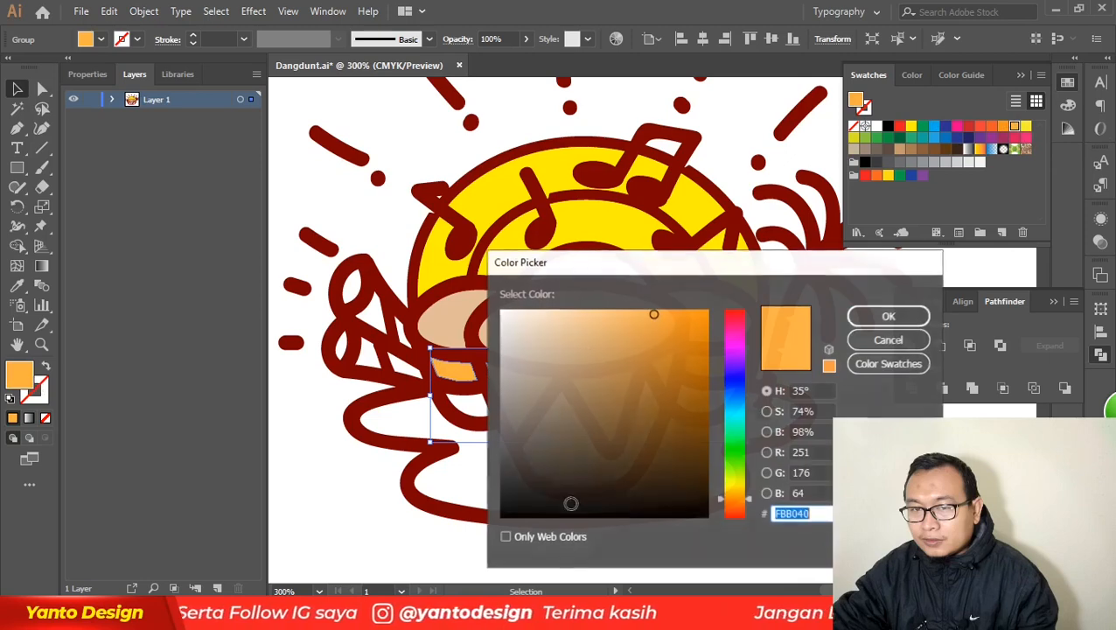
click(793, 497)
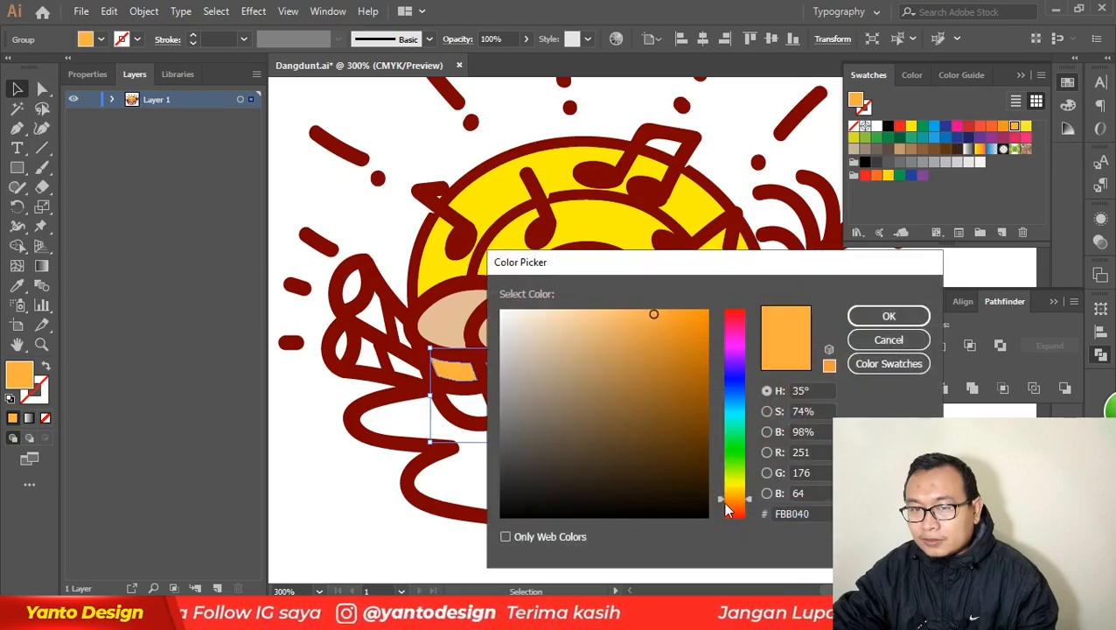
click(687, 313)
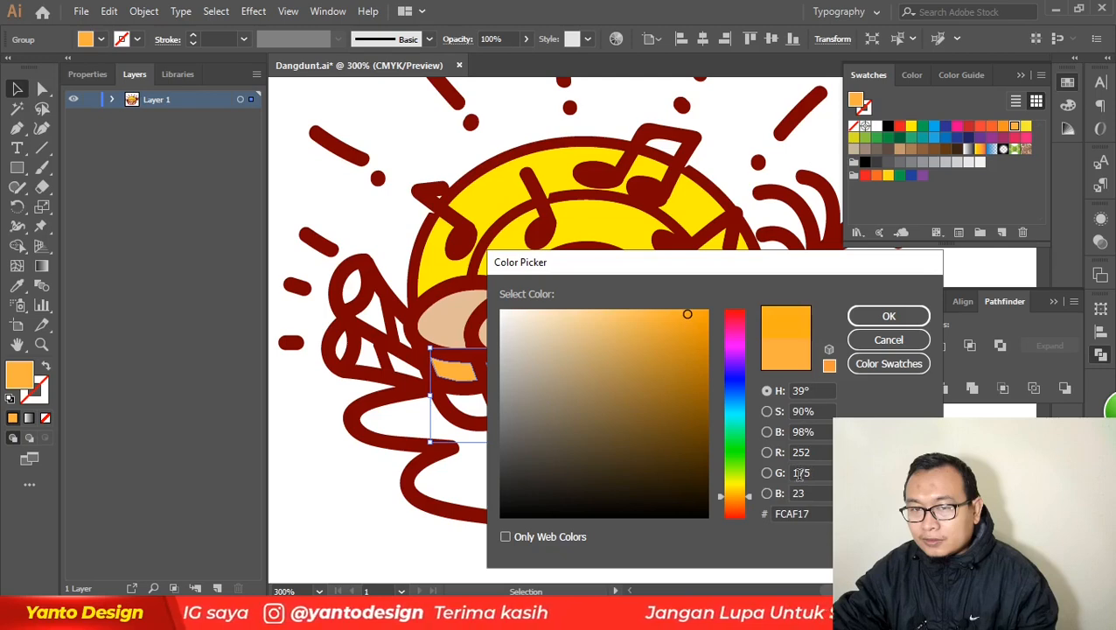
text(50)
key(Return)
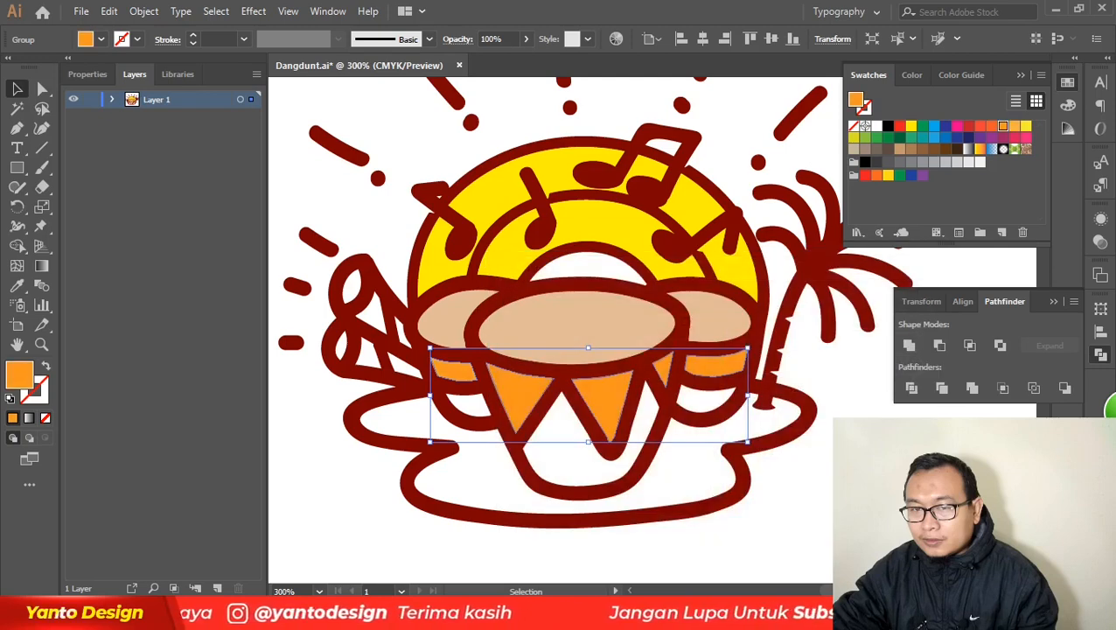
click(585, 423)
- Isolate the compound path and copy the inner contours of the three drums' lower bodies
double_click(454, 409)
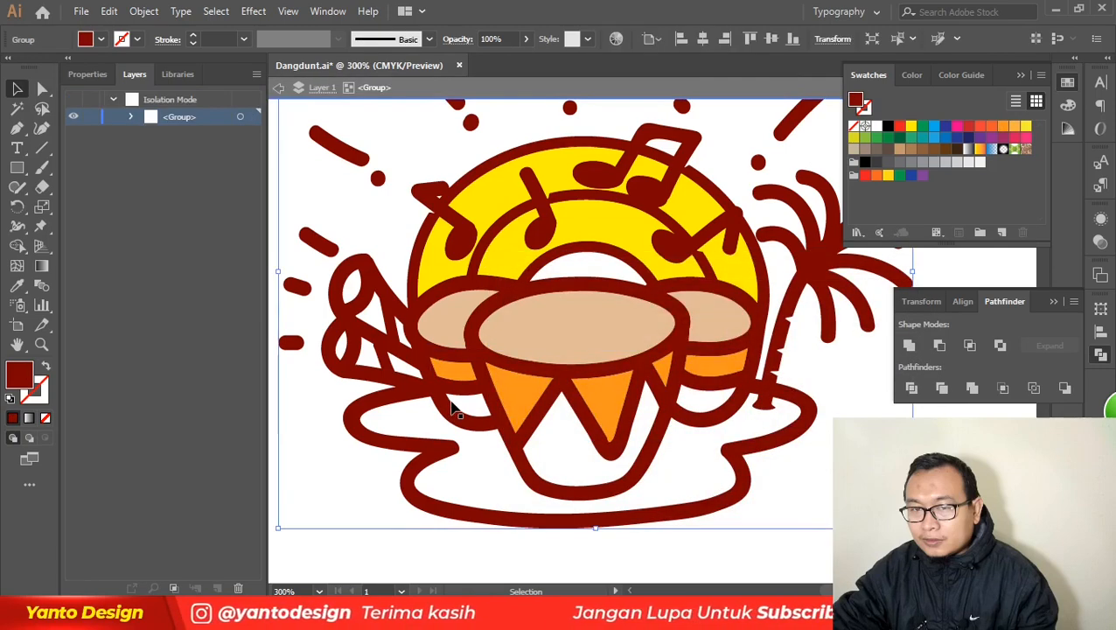
double_click(454, 410)
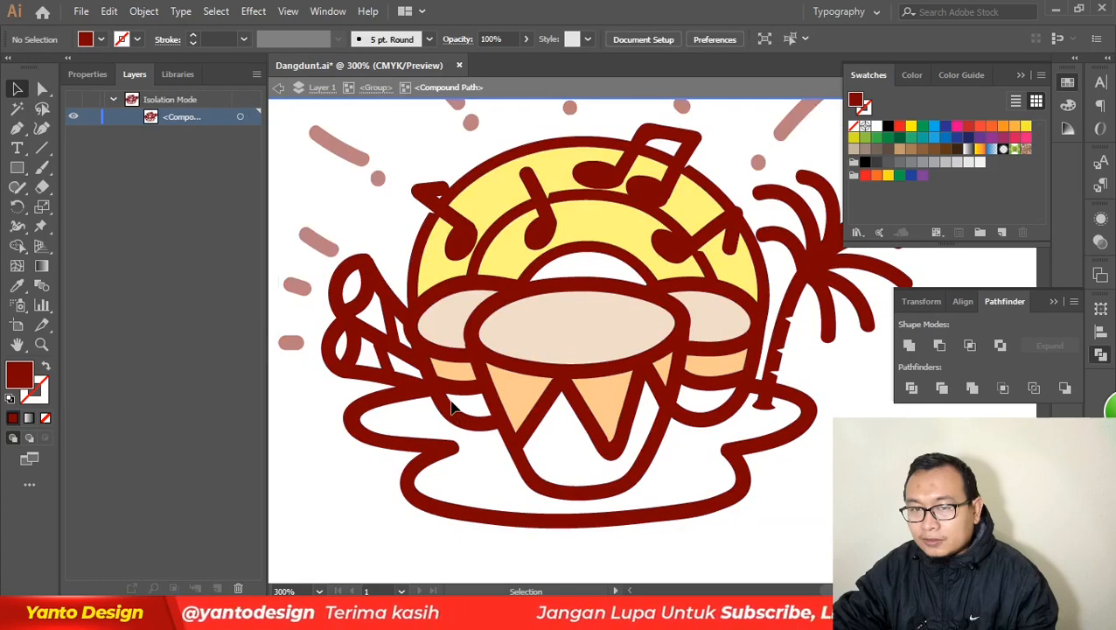
click(551, 477)
shift+click(730, 418)
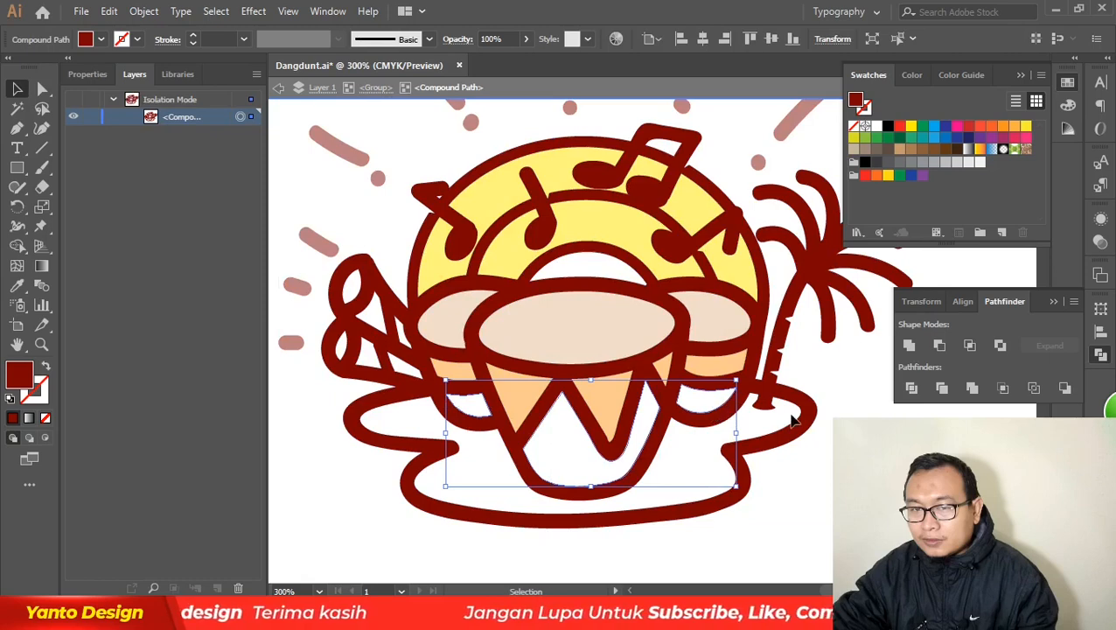
- Leave isolation mode, paste the lower drum body contours in front and fill them with the light brown swatch
double_click(826, 493)
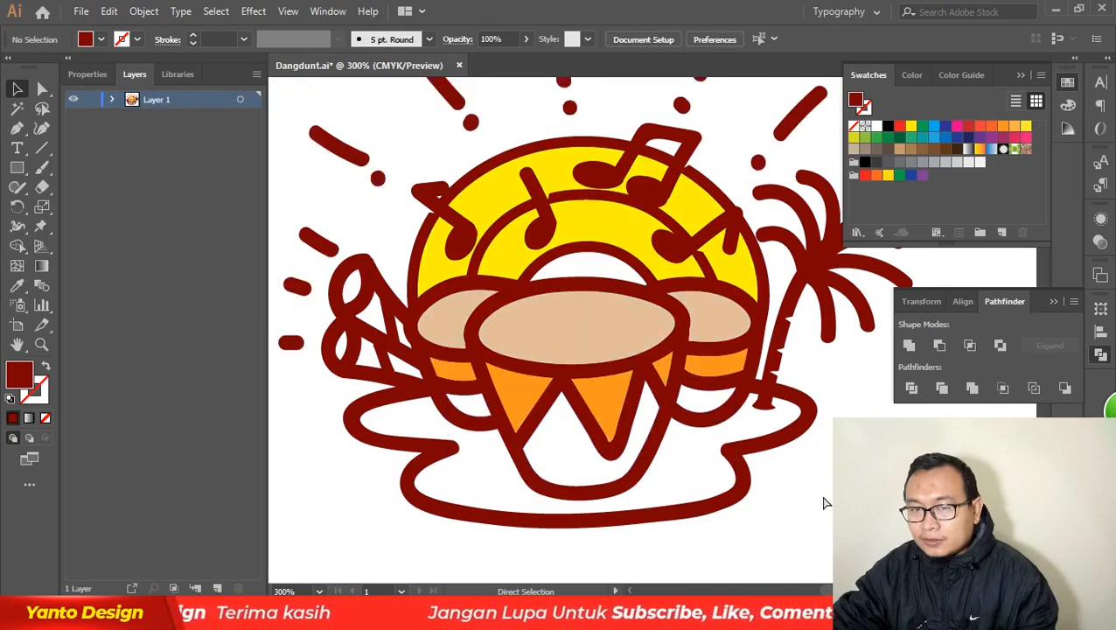
key(ctrl+z)
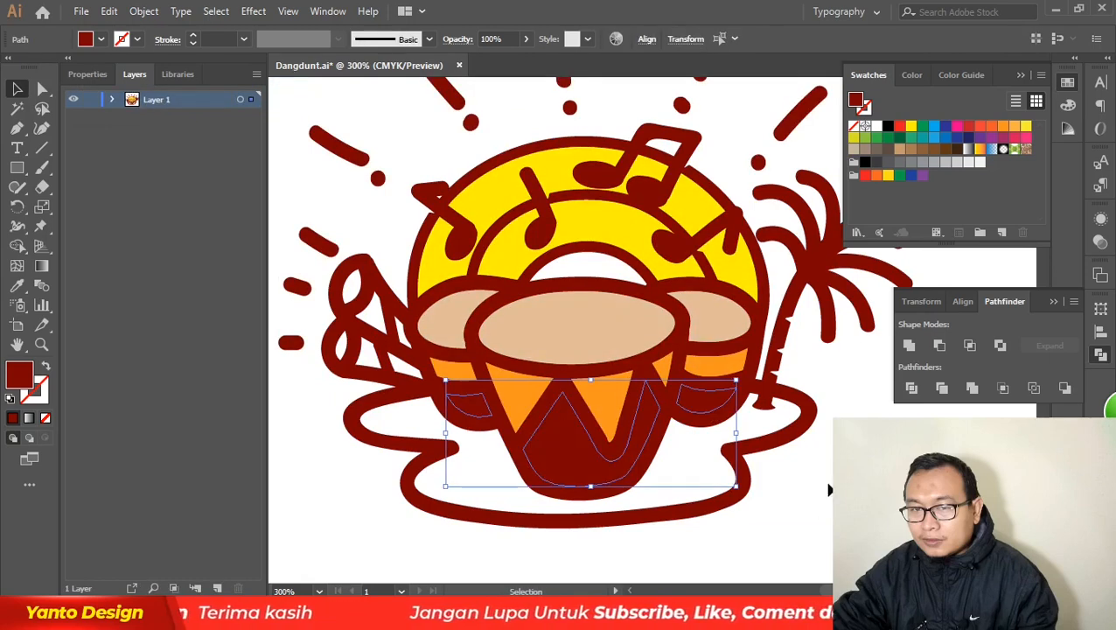
click(933, 152)
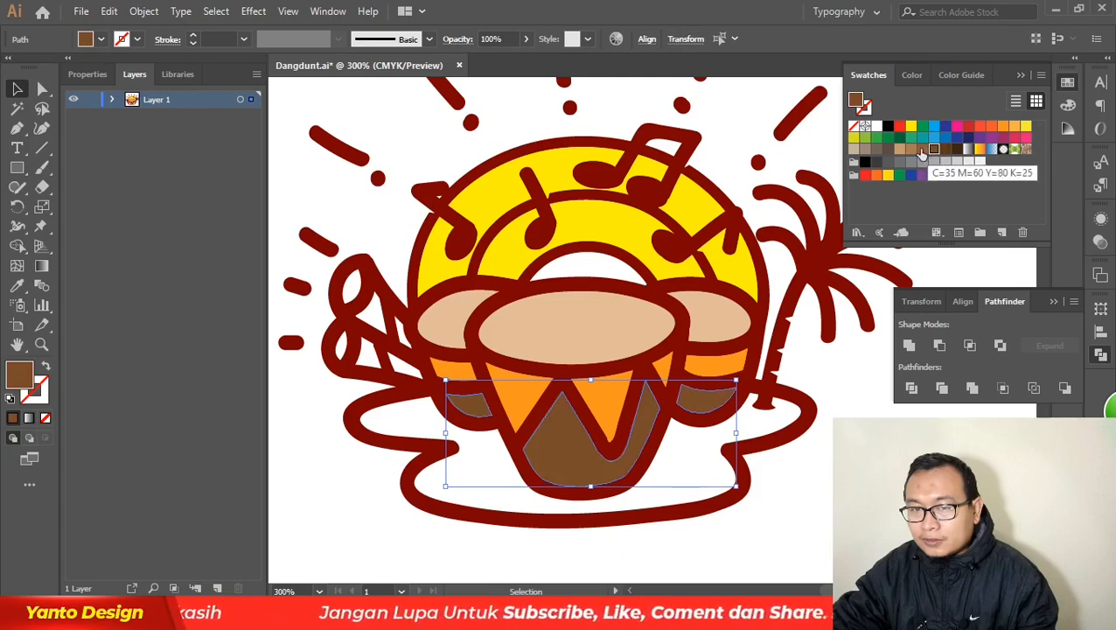
click(921, 150)
click(911, 149)
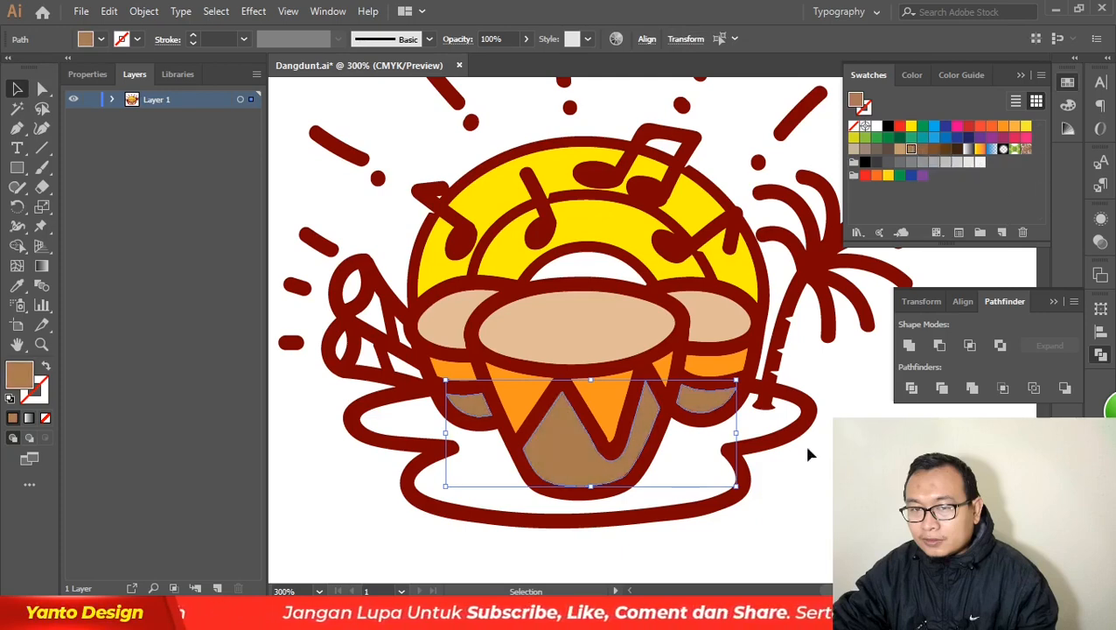
click(829, 498)
- Select the three brown lower drum bodies together and group them
scroll(396, 370, down, 3)
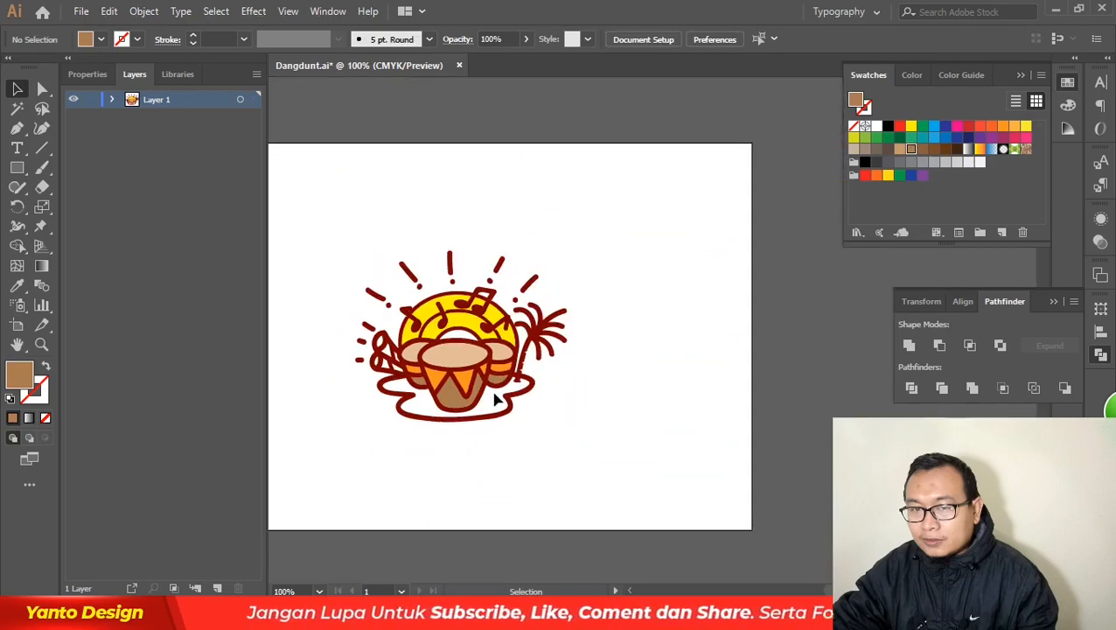
scroll(537, 402, up, 4)
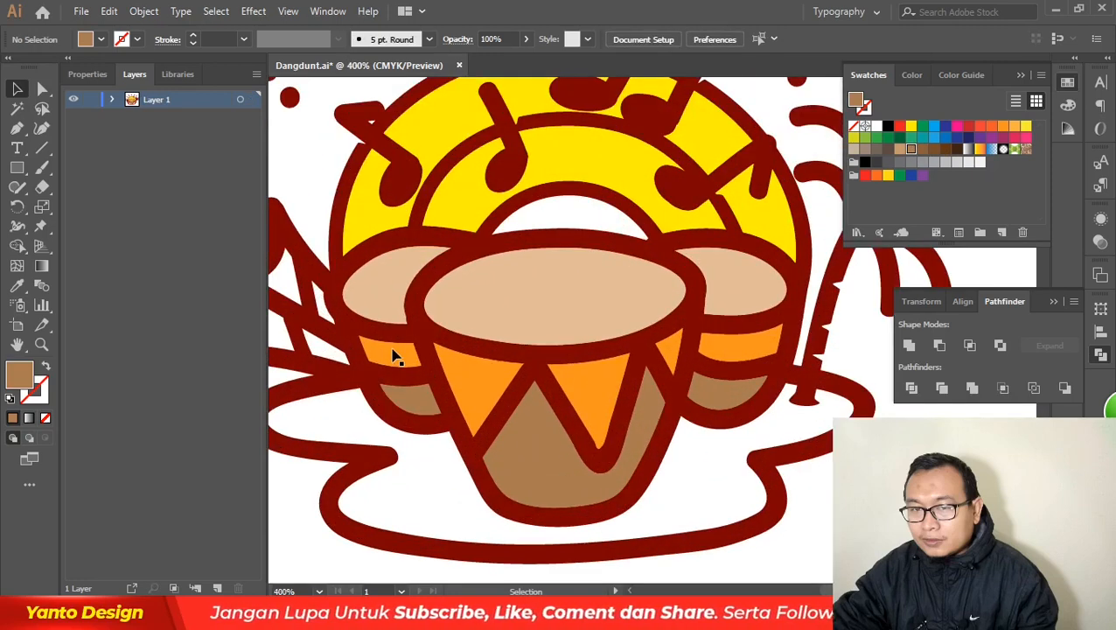
click(401, 403)
shift+click(564, 473)
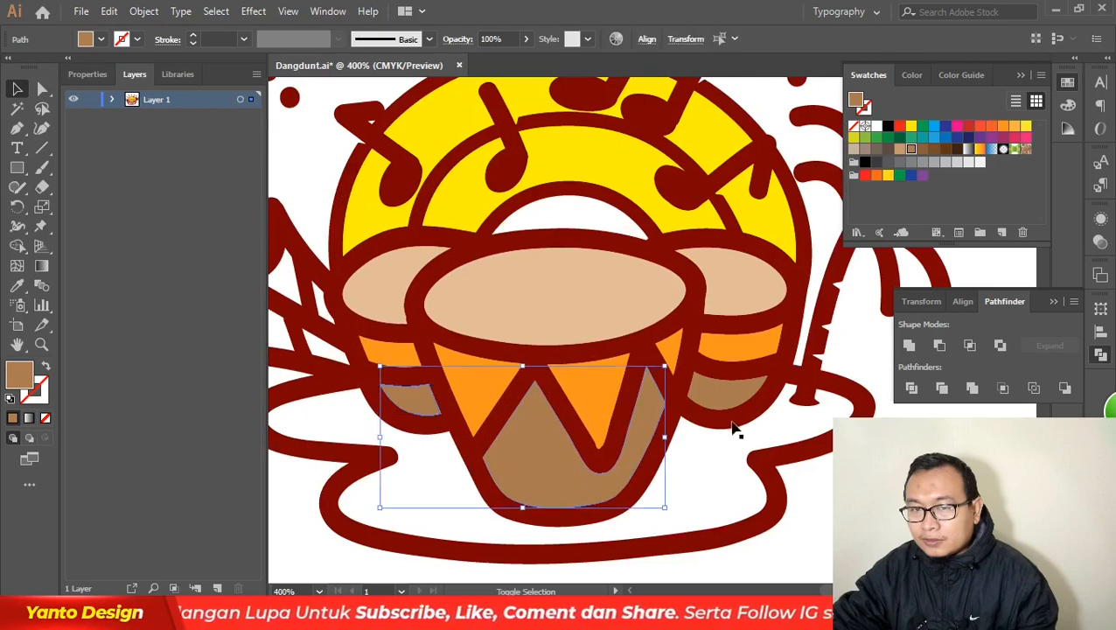
shift+click(741, 399)
key(a)
key(ctrl+g)
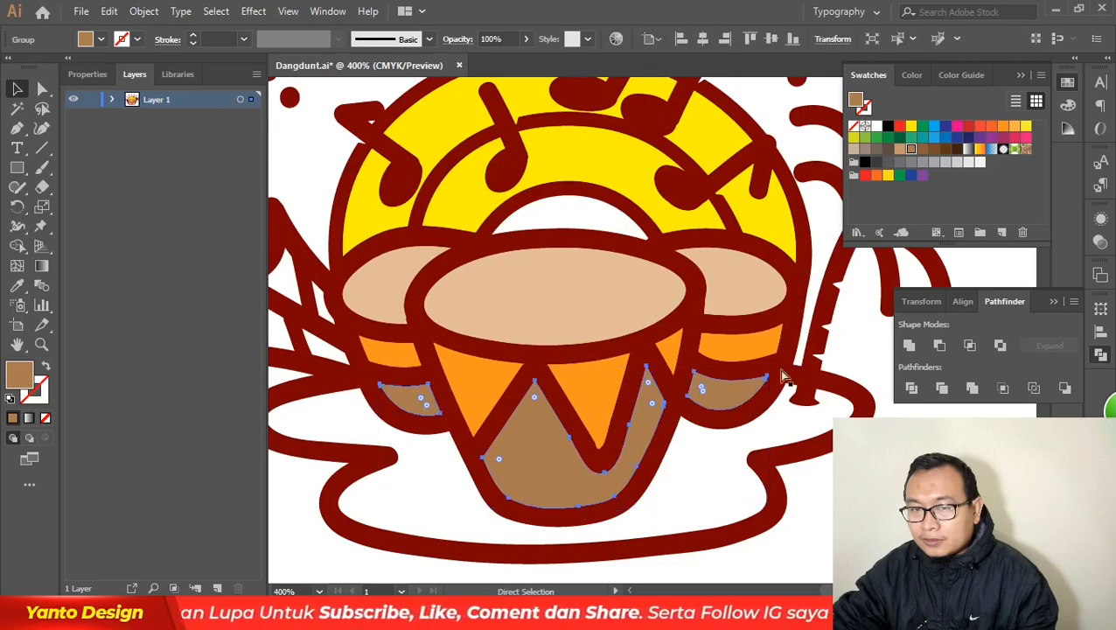
key(v)
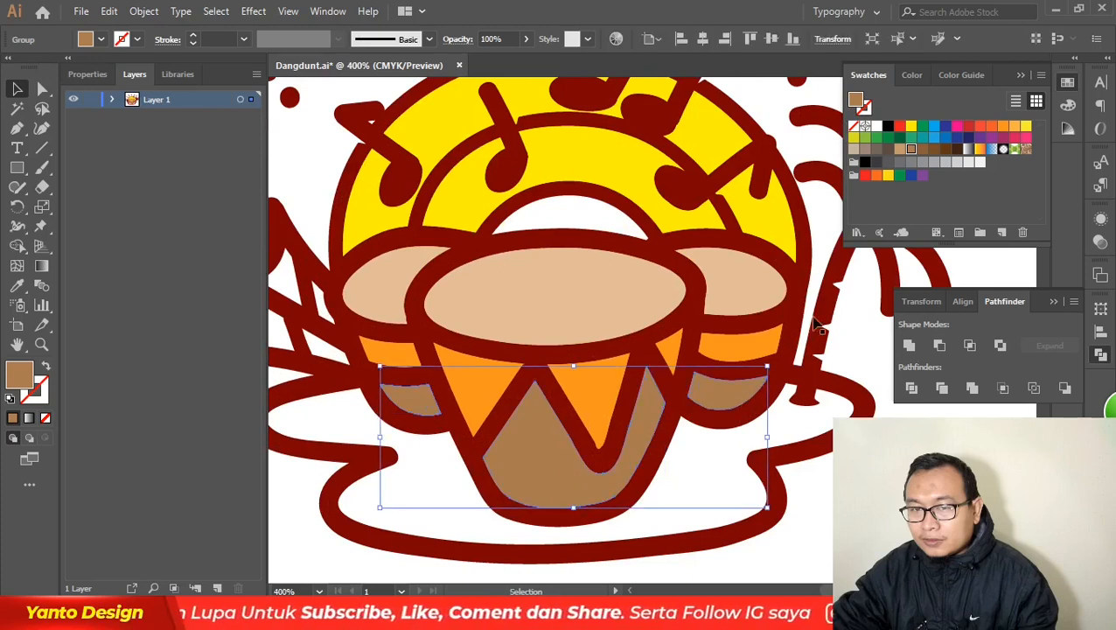
- Recolour the group of side-drum bands and centre-drum triangles to yellow-green and deselect it
click(392, 357)
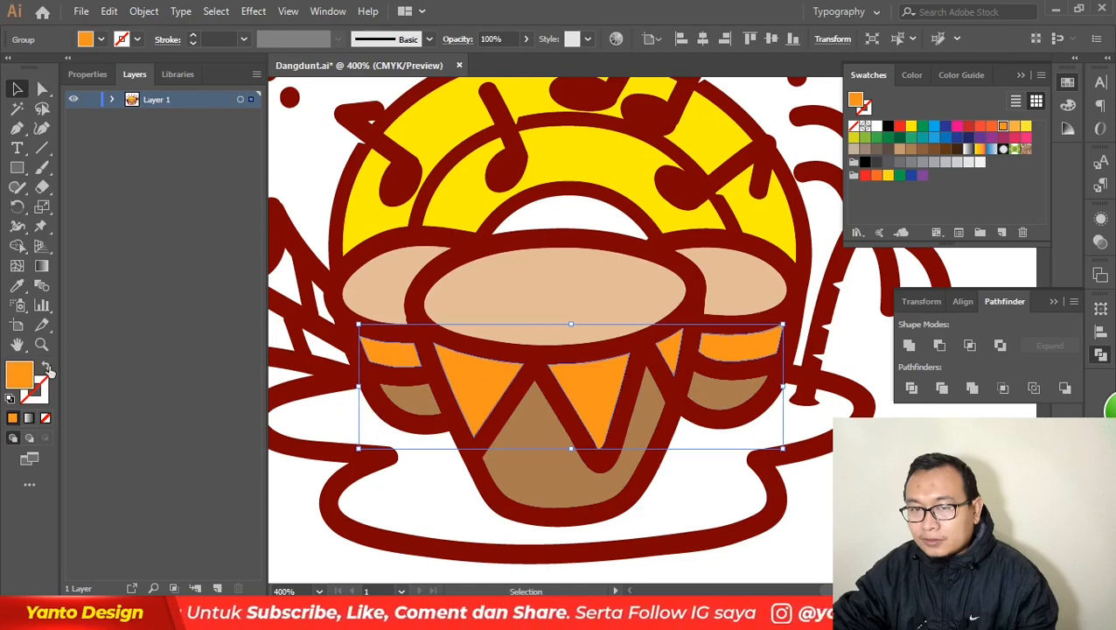
double_click(22, 379)
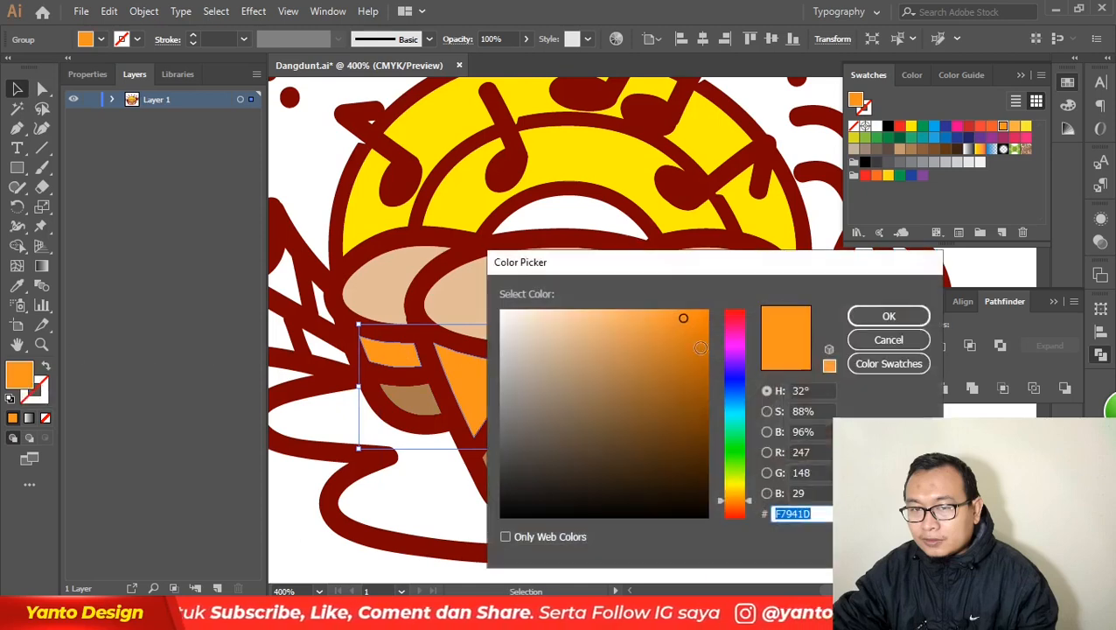
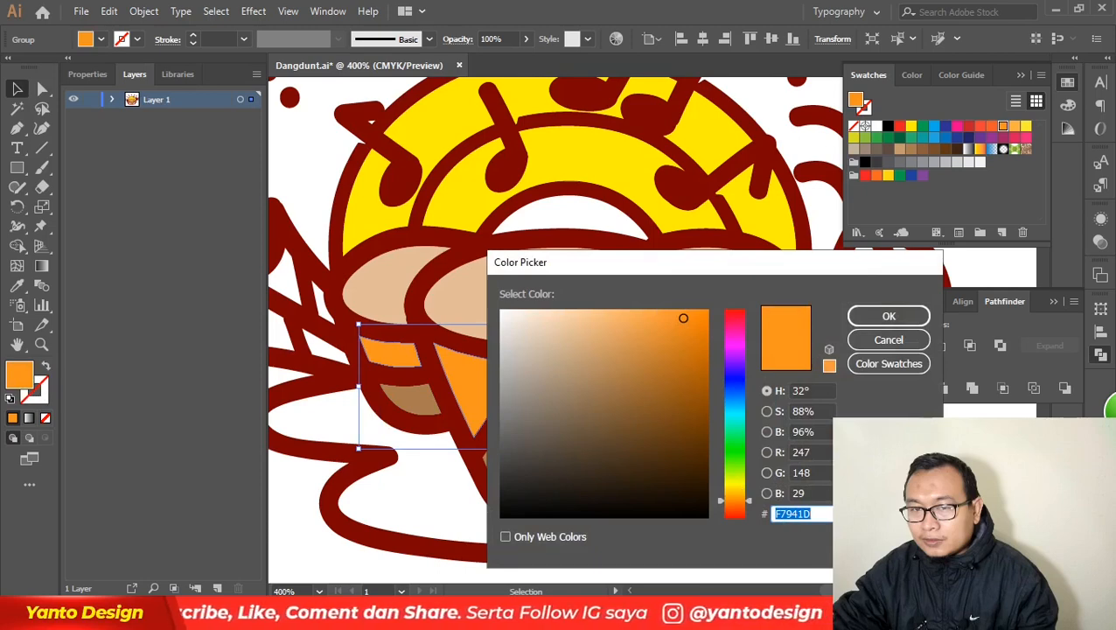
click(831, 513)
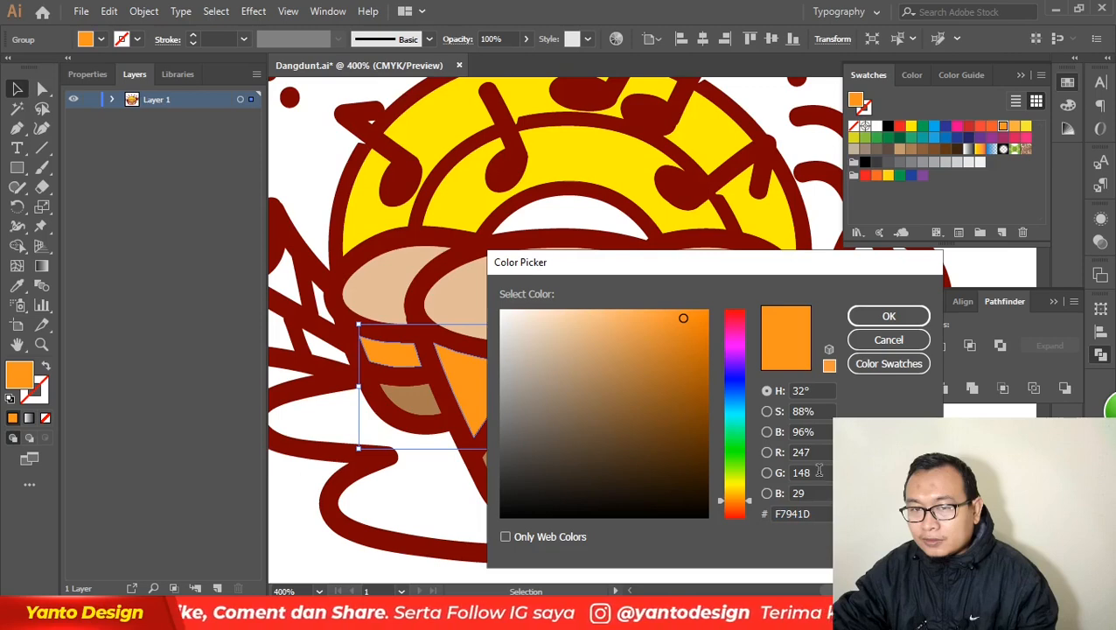
text(0)
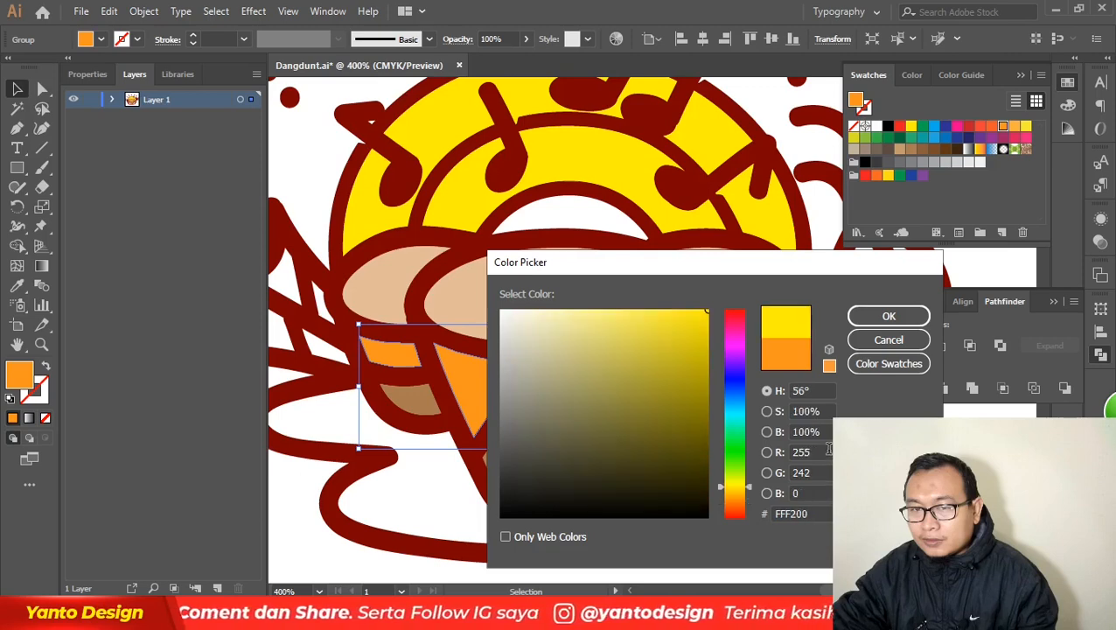
click(903, 318)
click(735, 450)
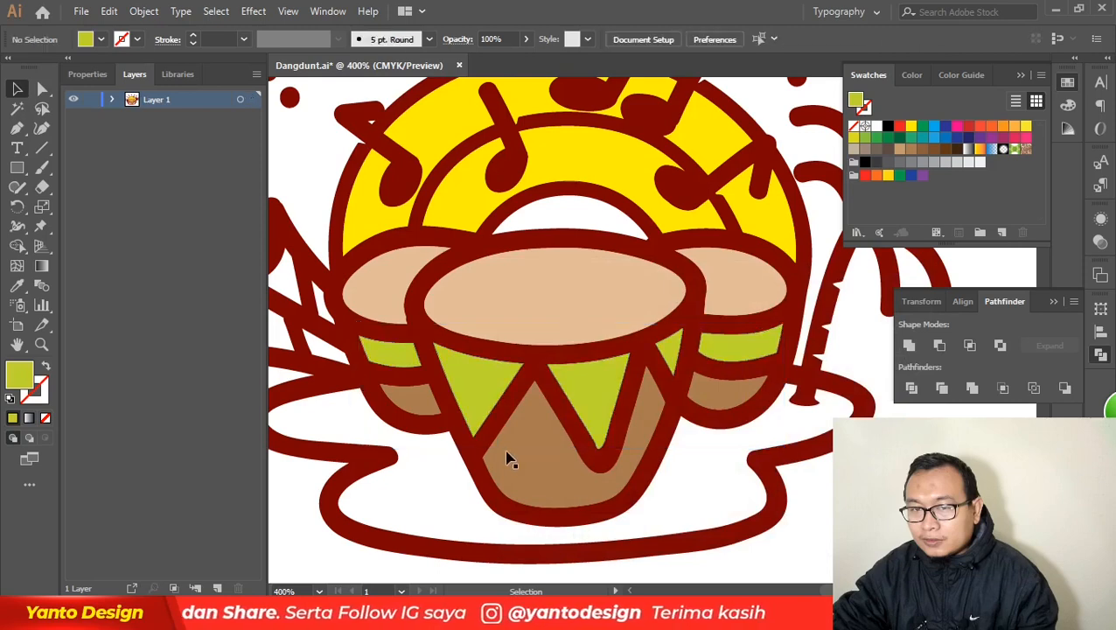
click(509, 455)
scroll(481, 398, down, 3)
click(693, 436)
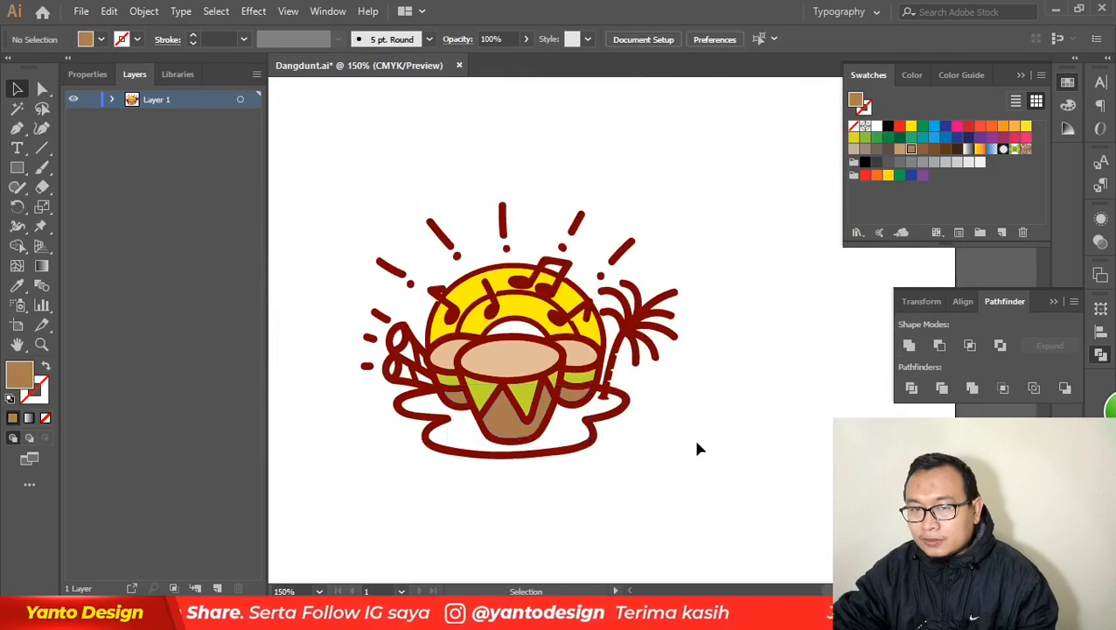
- Isolate the compound path and copy the contours inside the two rounded horn ends beside the drums
scroll(479, 361, up, 6)
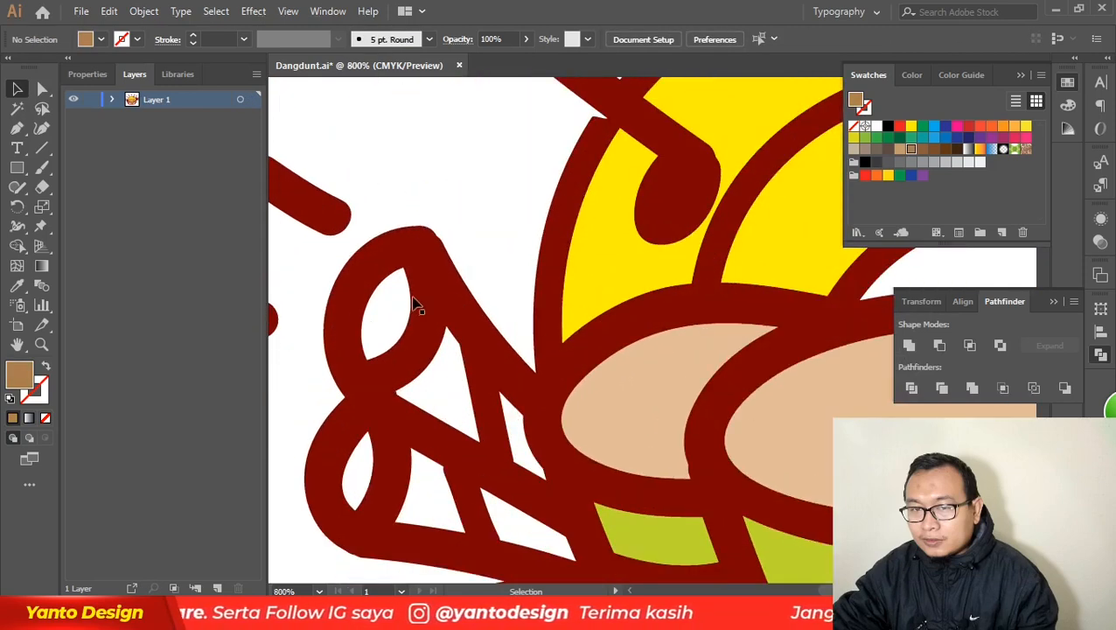
double_click(414, 298)
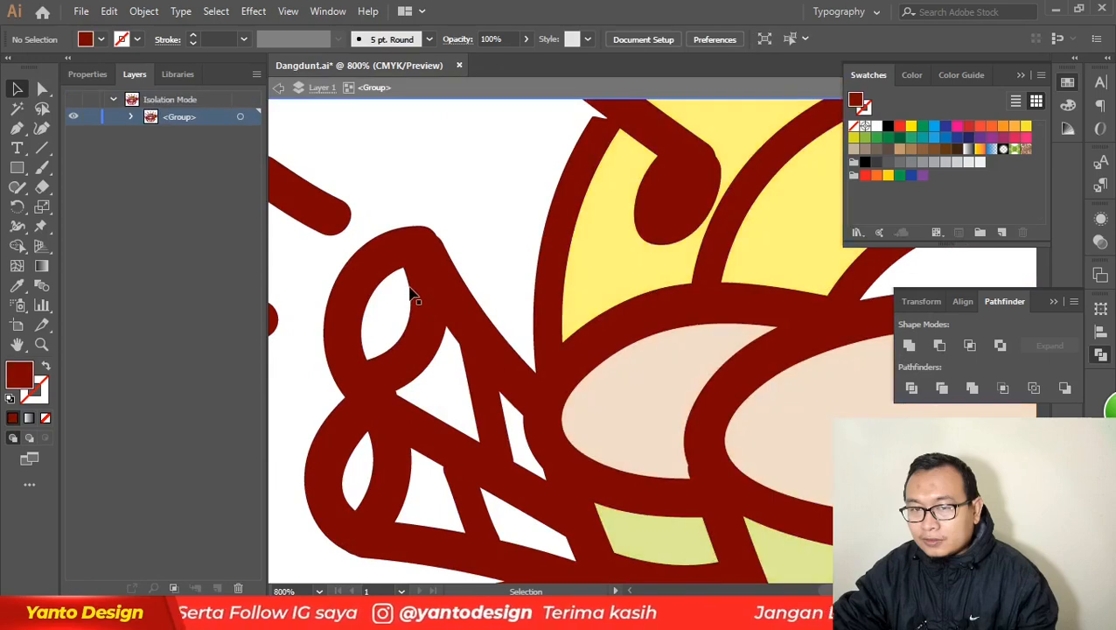
double_click(411, 297)
click(411, 299)
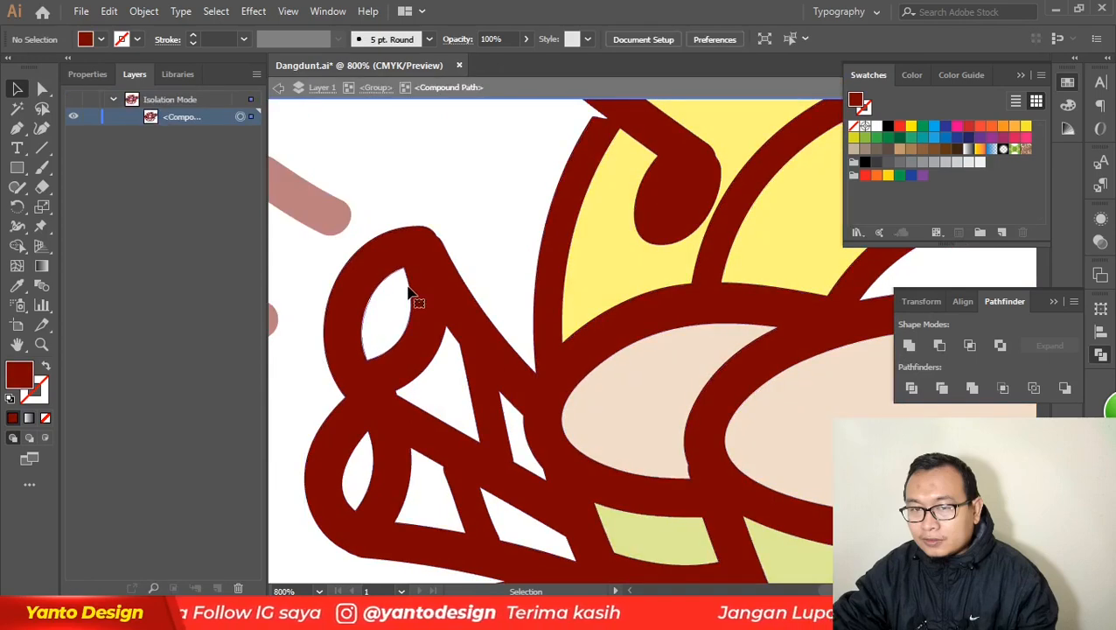
shift+click(363, 451)
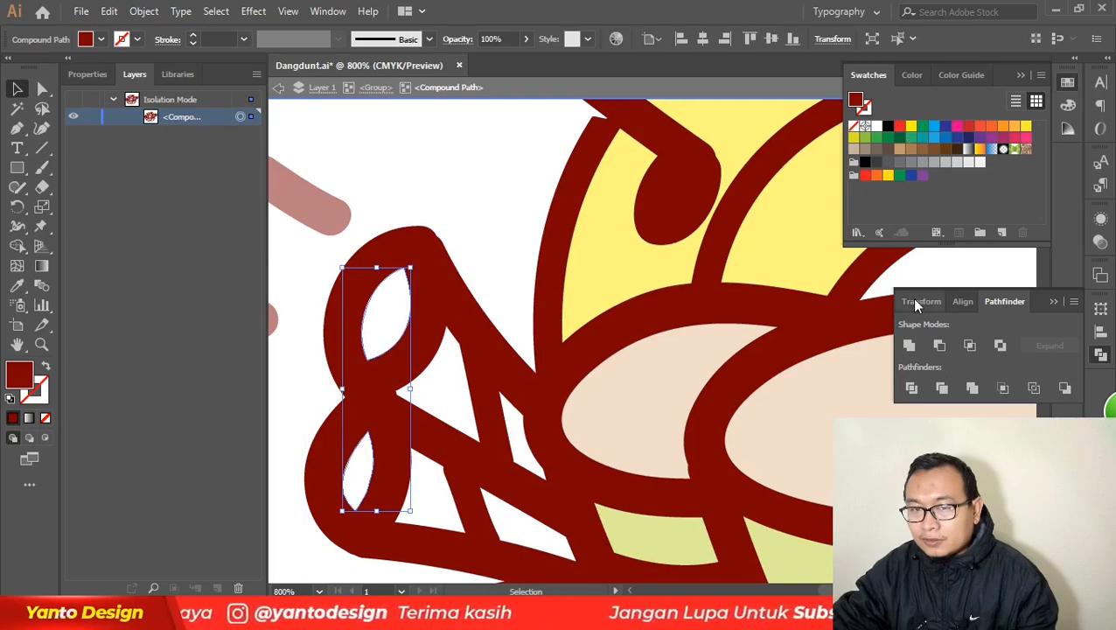
- Leave isolation mode, paste the two horn-end contours in front and fill them with the yellow swatch
double_click(474, 129)
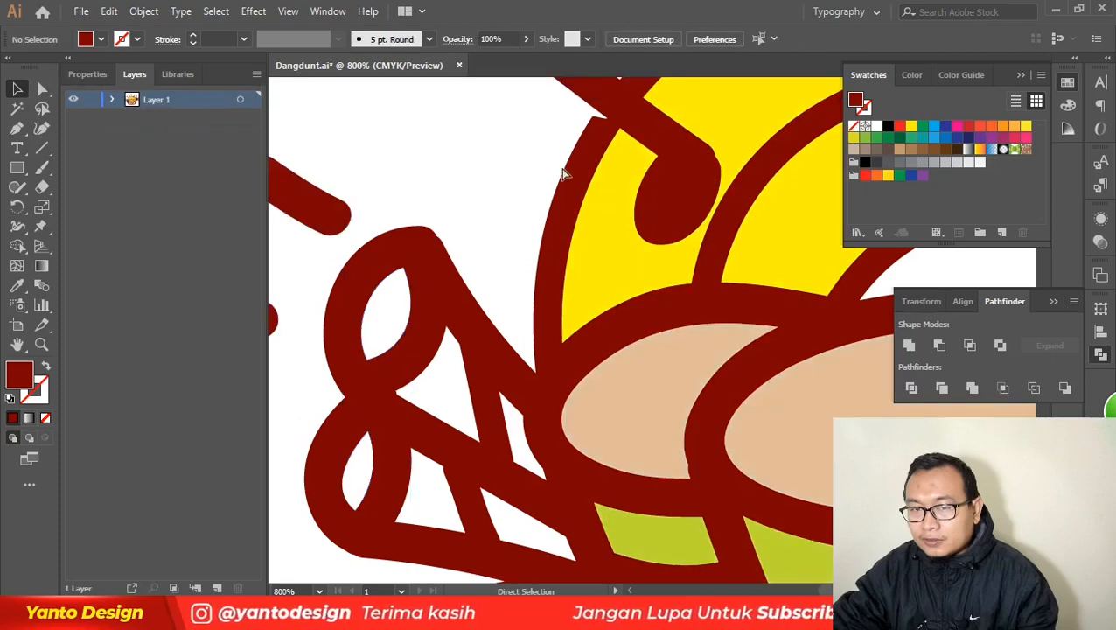
key(ctrl+z)
click(911, 127)
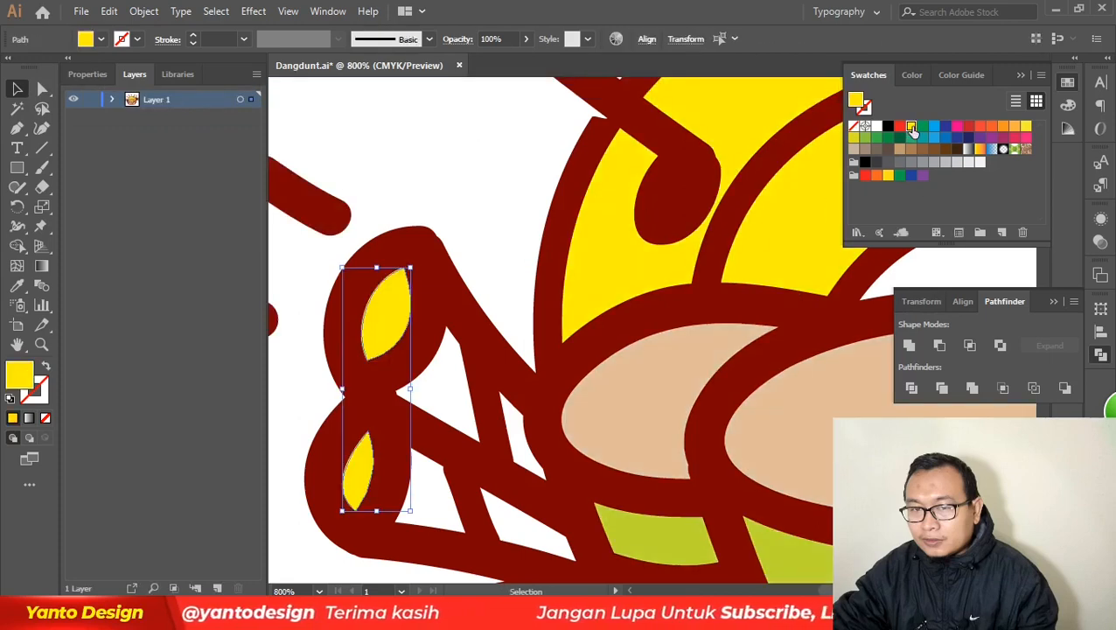
click(494, 147)
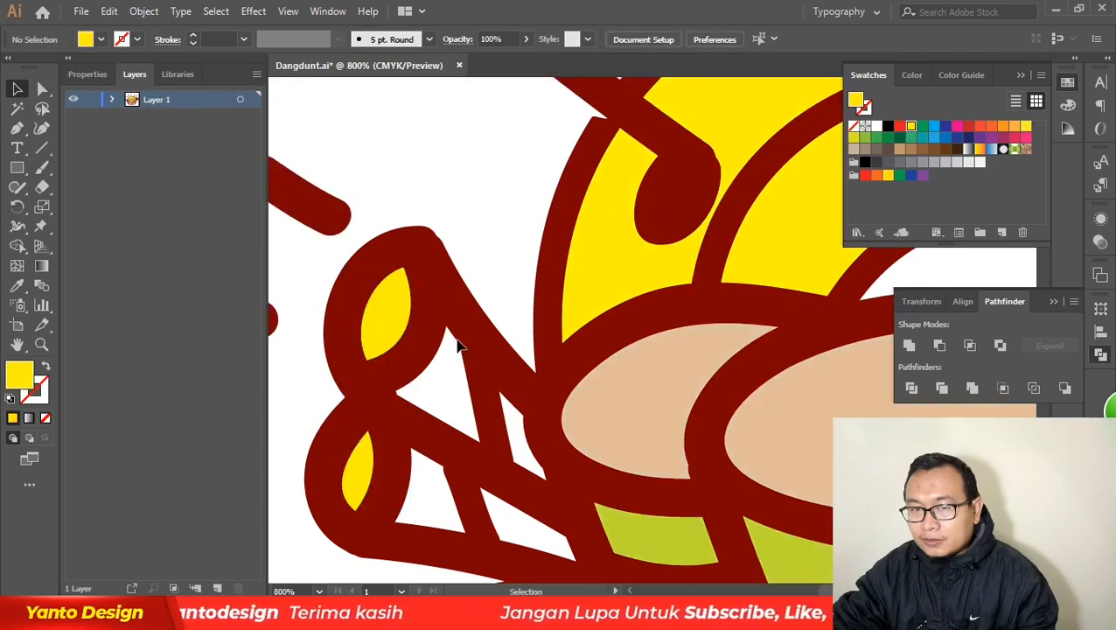
- Isolate the outline's compound path and copy the two horn contours directly beside the yellow horn ends
double_click(459, 345)
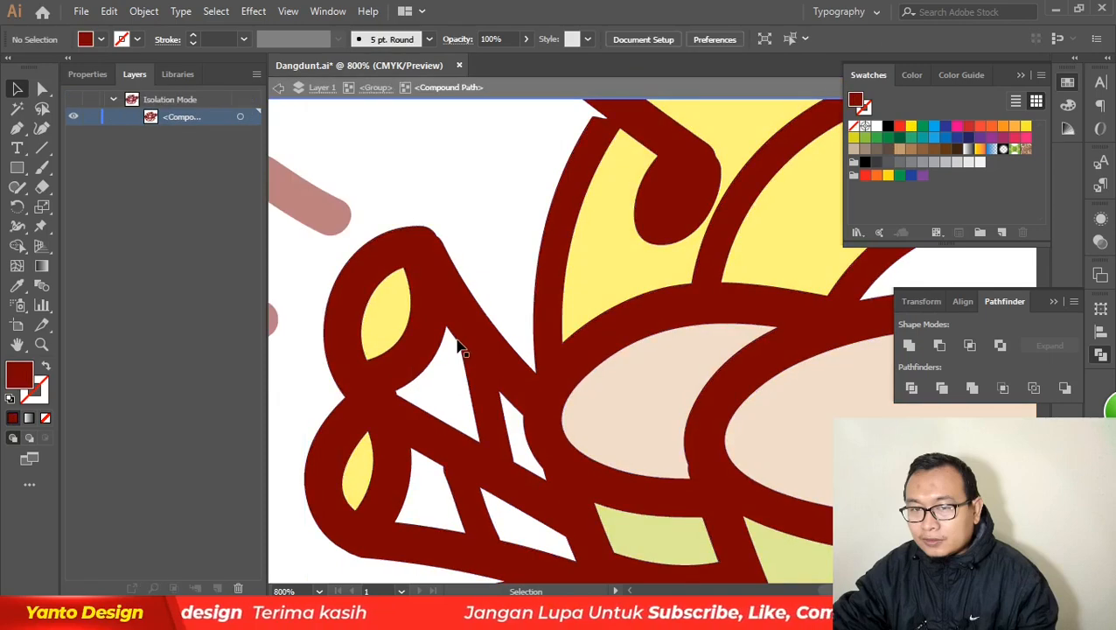
click(473, 347)
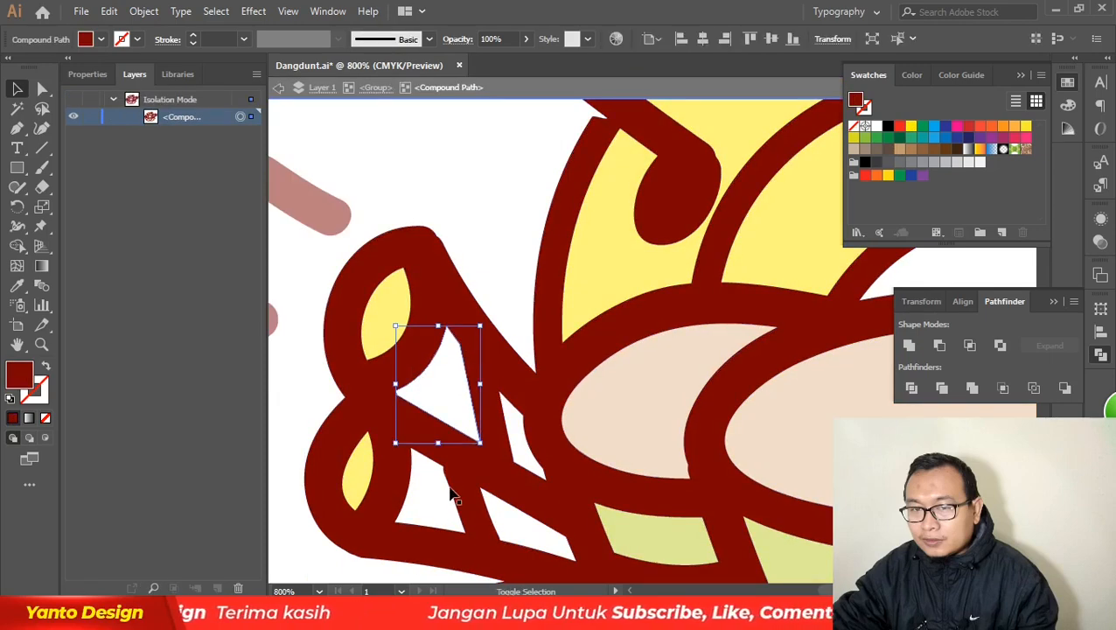
shift+click(453, 495)
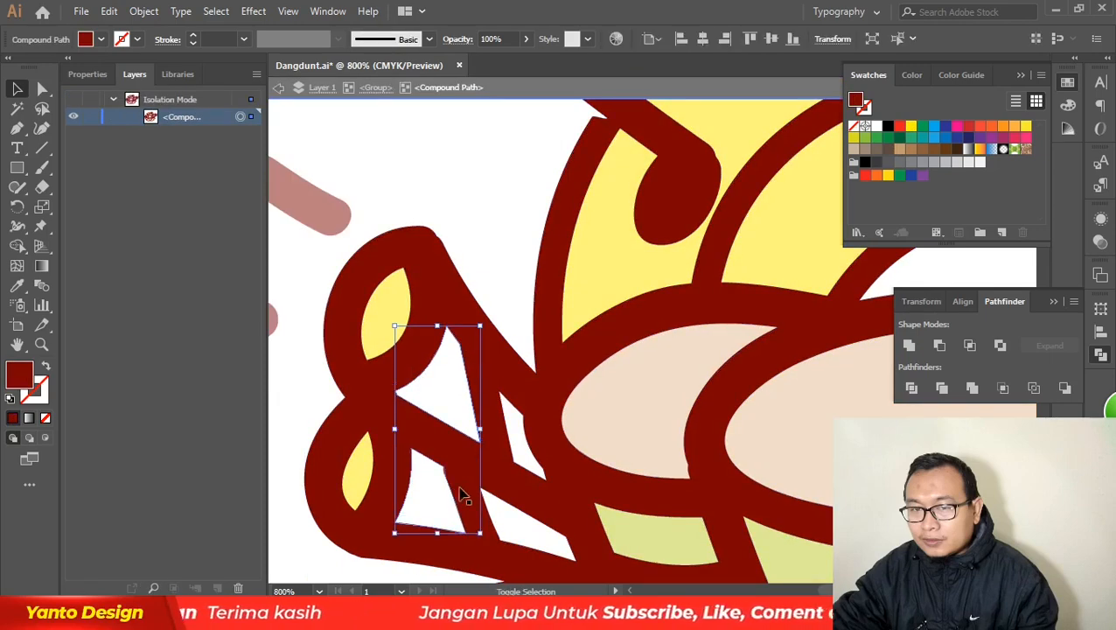
- Leave isolation mode, paste the two horn contours in front, group them and fill them with the red swatch
double_click(479, 207)
key(ctrl+f)
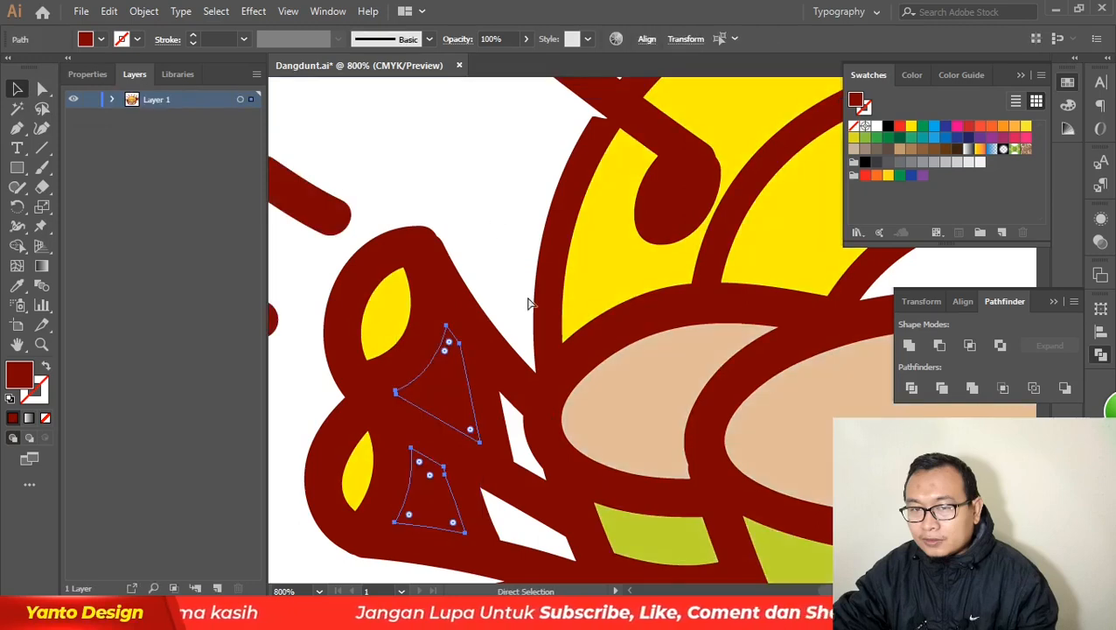
key(ctrl+g)
key(v)
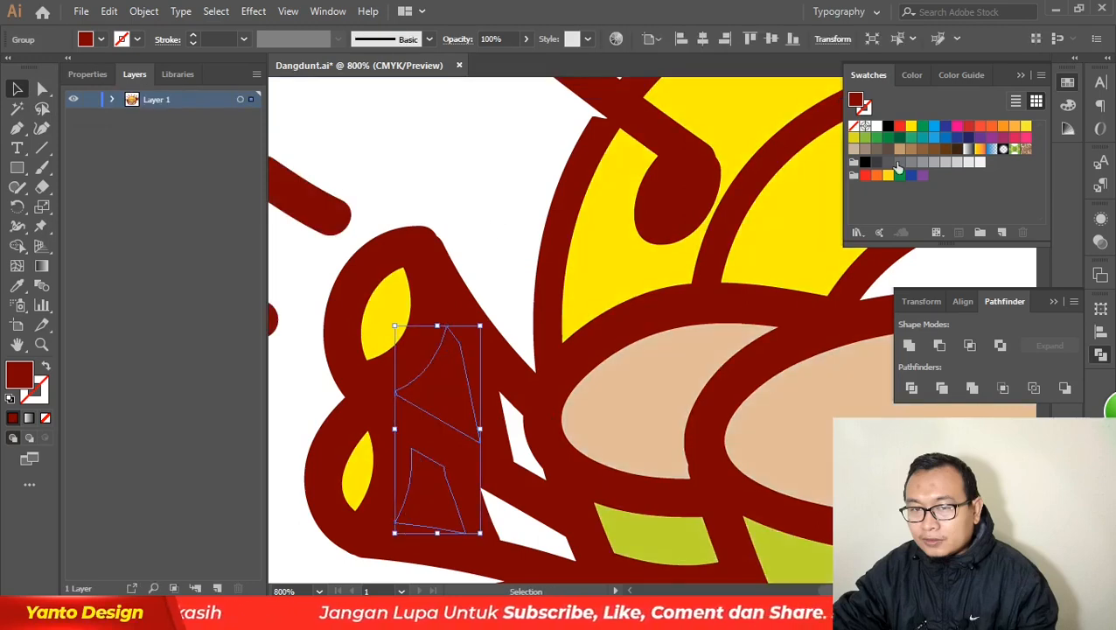
click(900, 127)
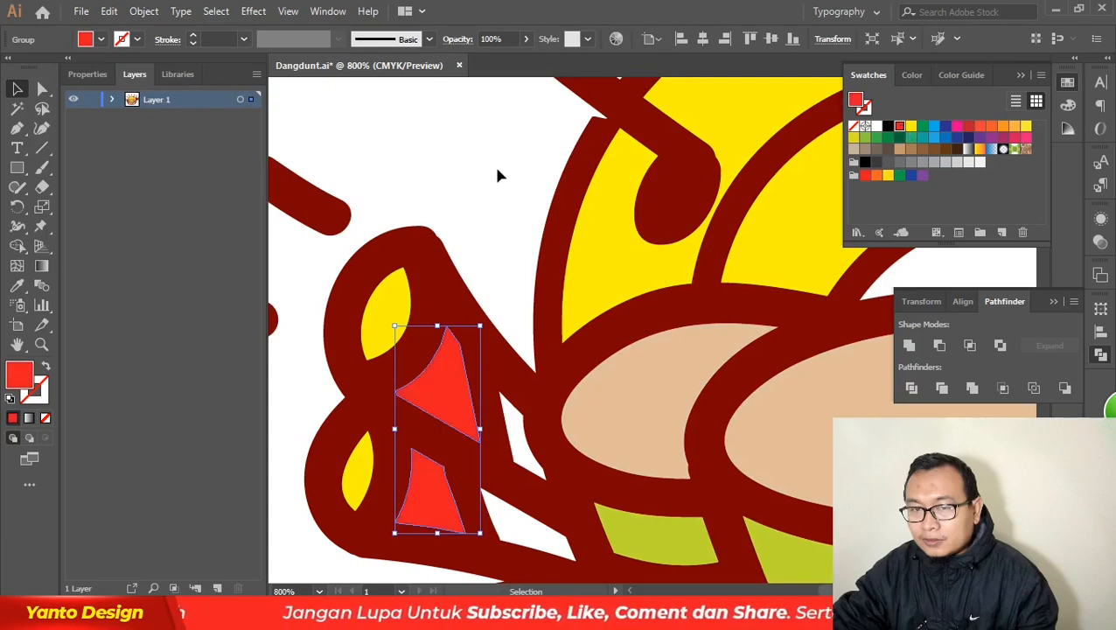
- Isolate the outline's compound path again and copy the two narrow horn contours closest to the drums
click(529, 418)
double_click(507, 407)
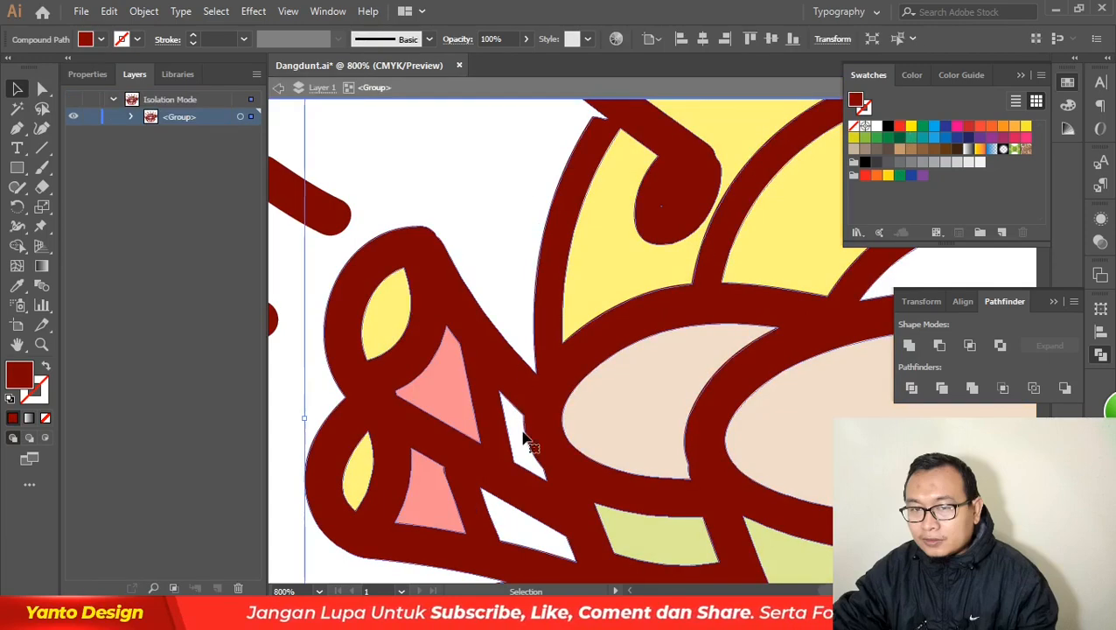
double_click(528, 422)
click(518, 425)
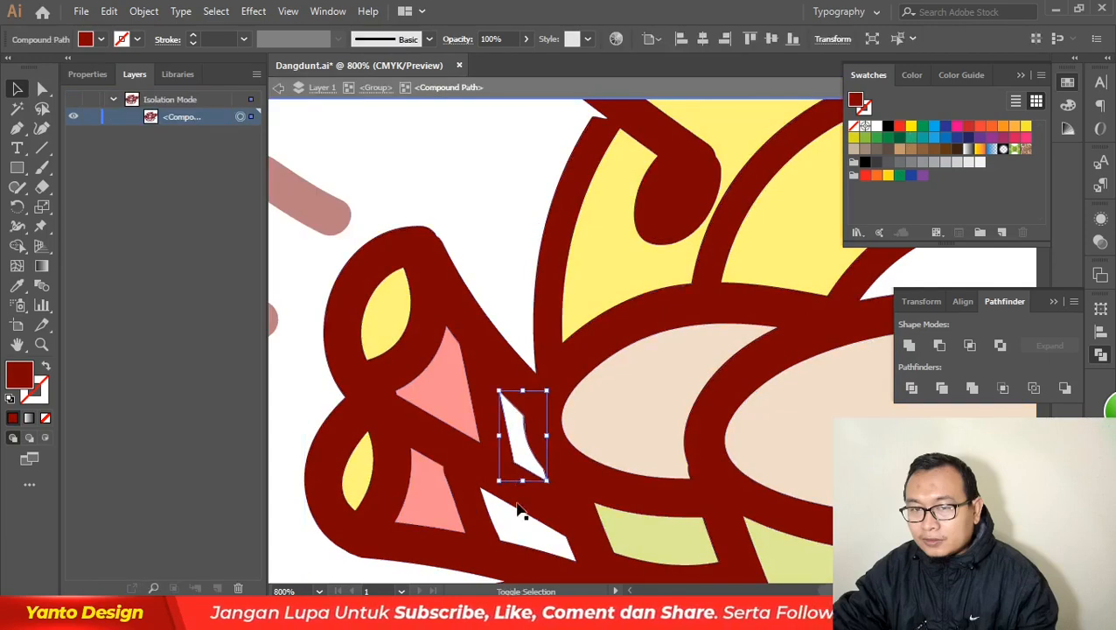
shift+click(518, 512)
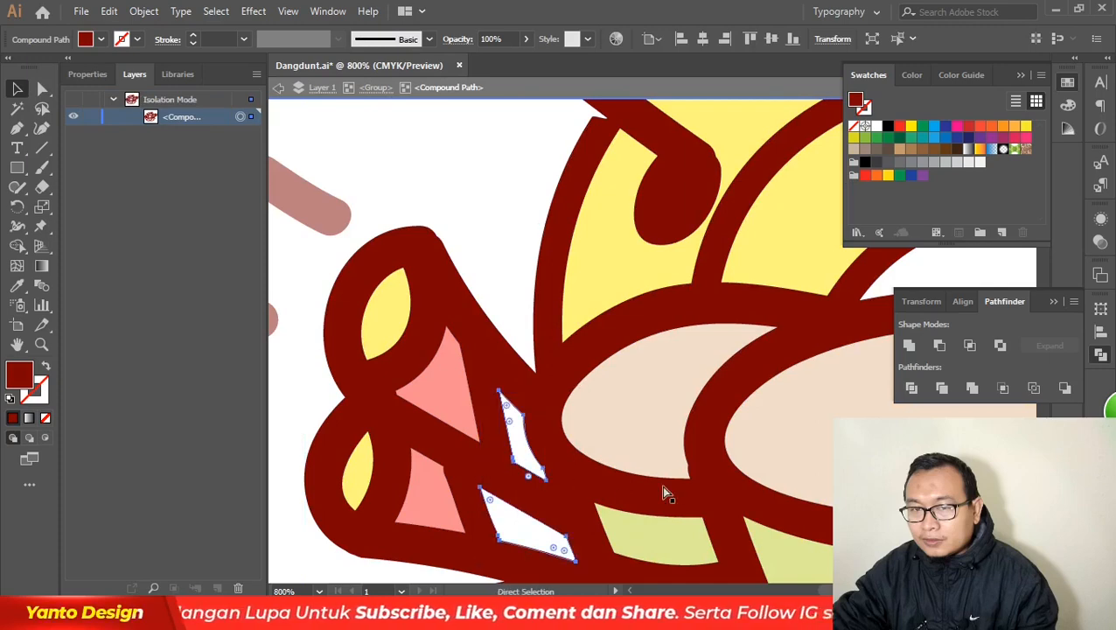
key(v)
- Leave isolation mode, paste the two narrow horn contours in front and group them
double_click(485, 210)
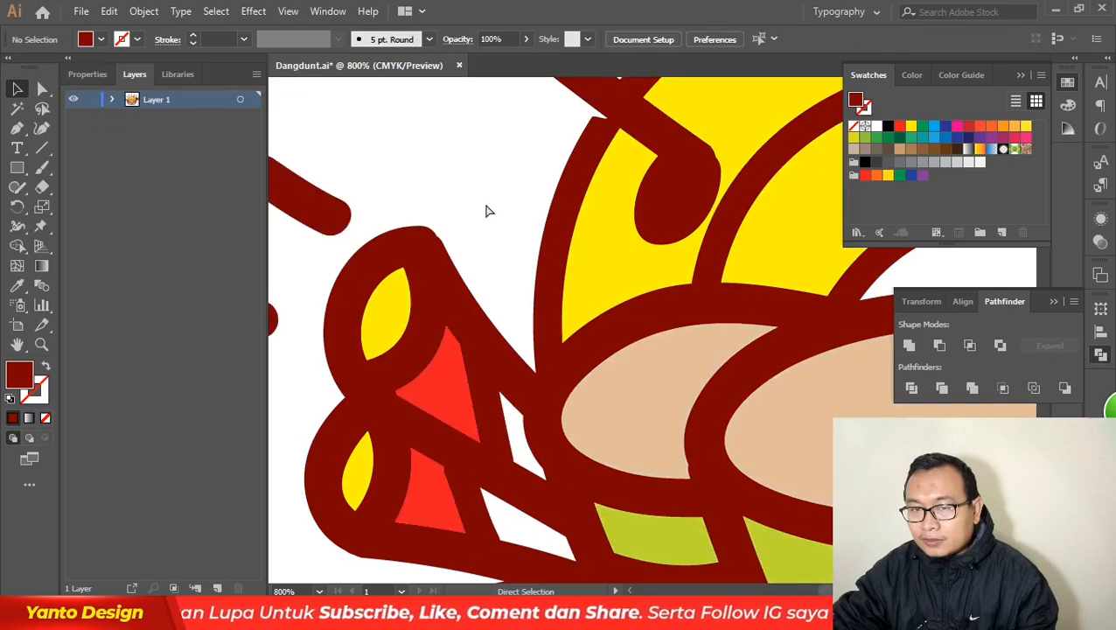
key(ctrl+f)
key(ctrl+g)
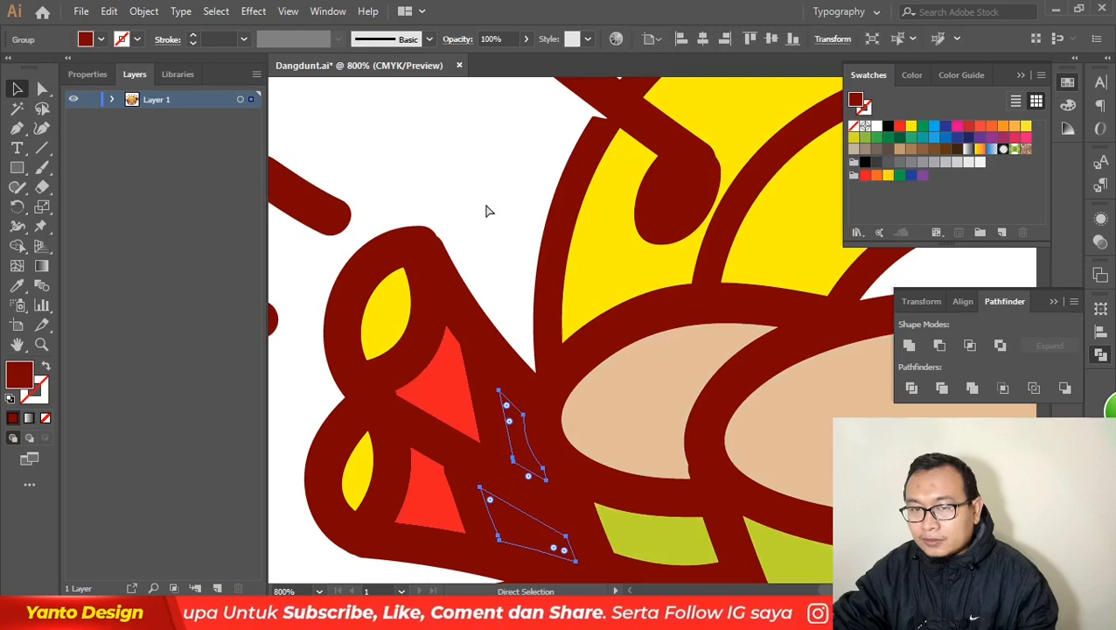
key(v)
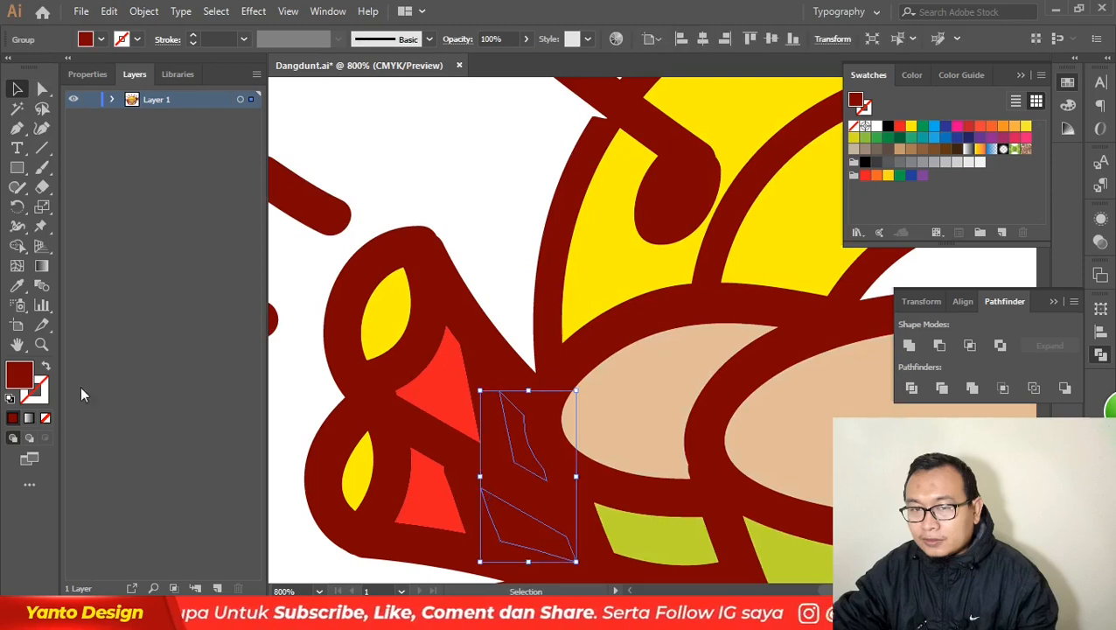
- Fill the group of narrow horn contours with light blue 6DCFF6 and deselect it
click(934, 127)
double_click(20, 376)
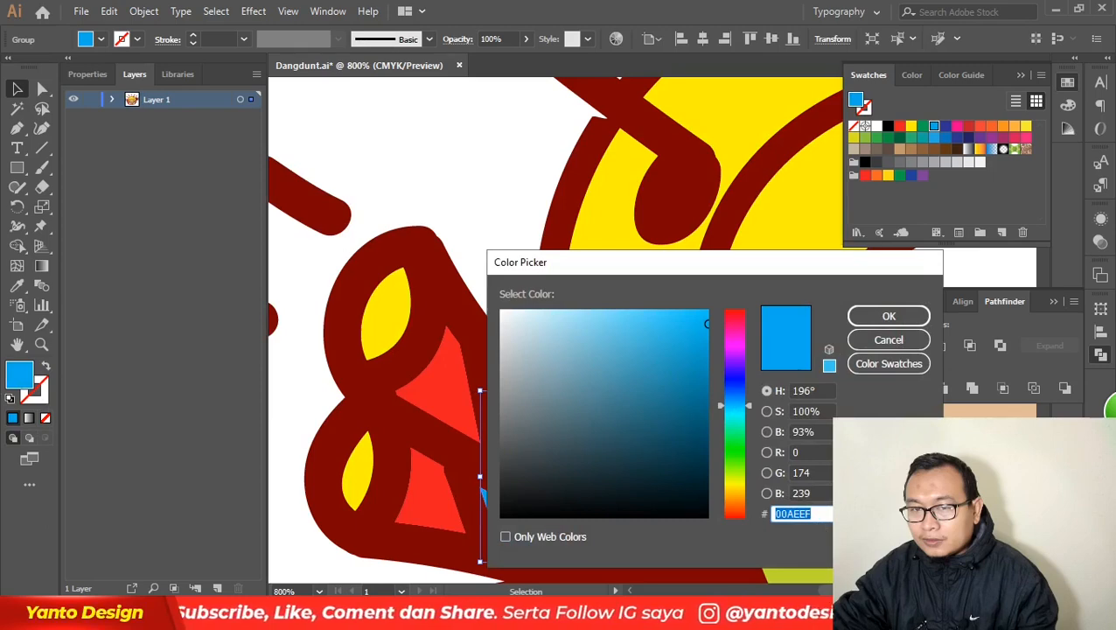
click(809, 452)
key(Return)
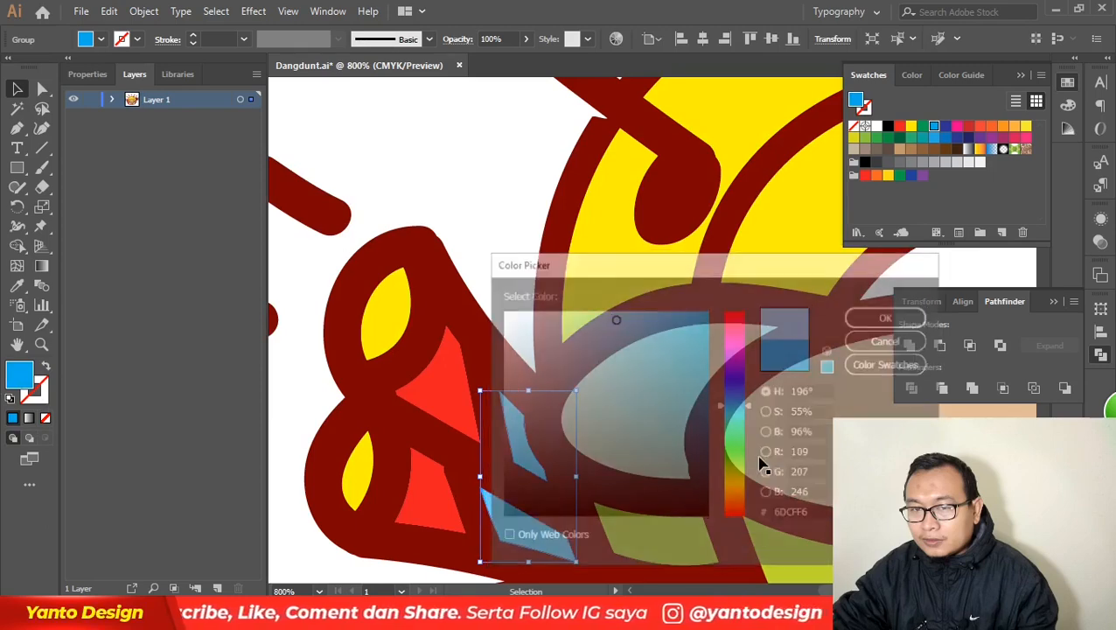
key(ctrl+shift+a)
- Recolour the red group of horn contours to a medium orange and deselect it
click(428, 404)
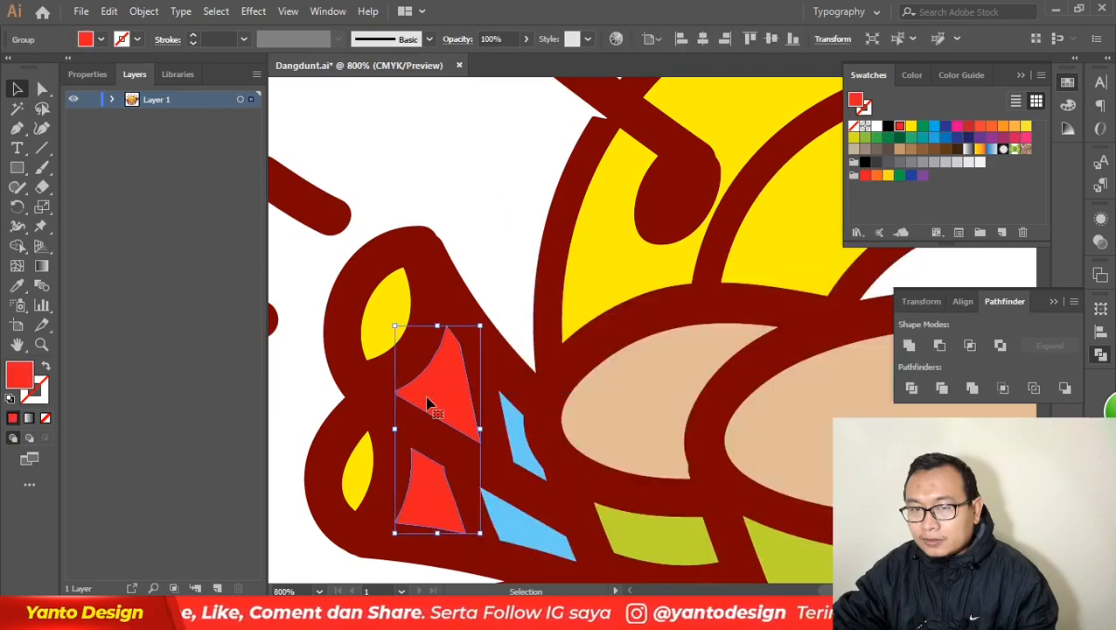
double_click(21, 376)
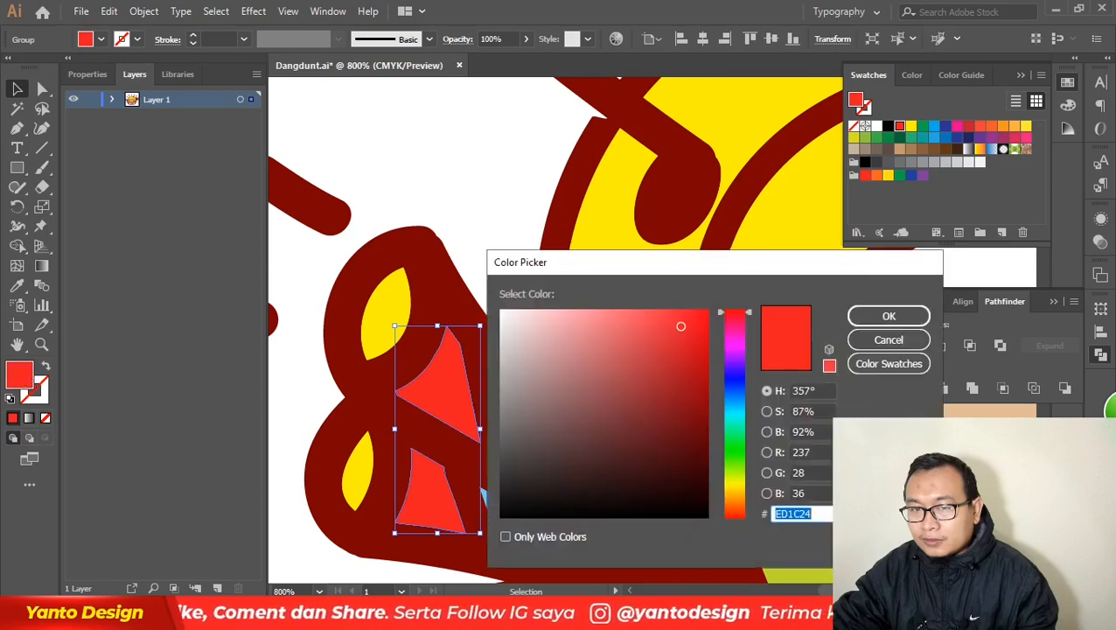
click(797, 513)
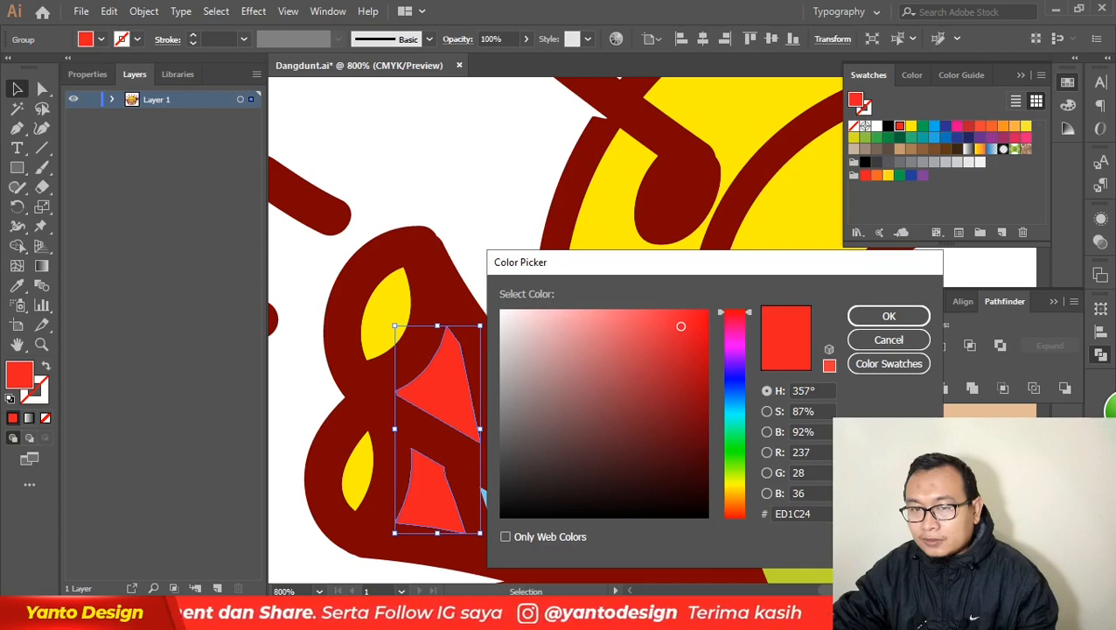
key(Tab)
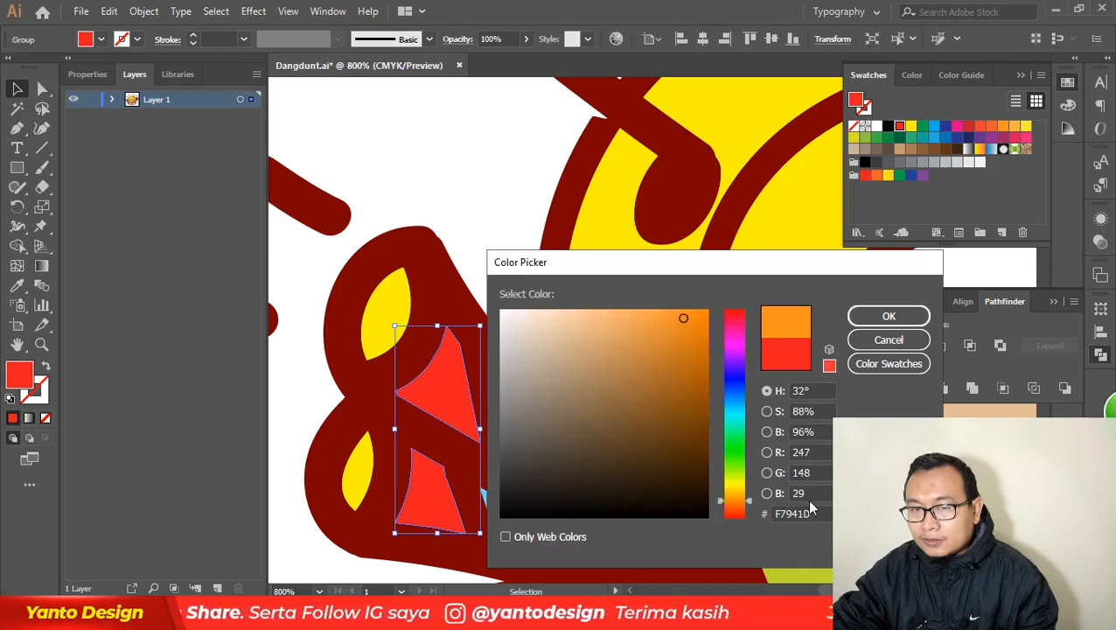
key(Return)
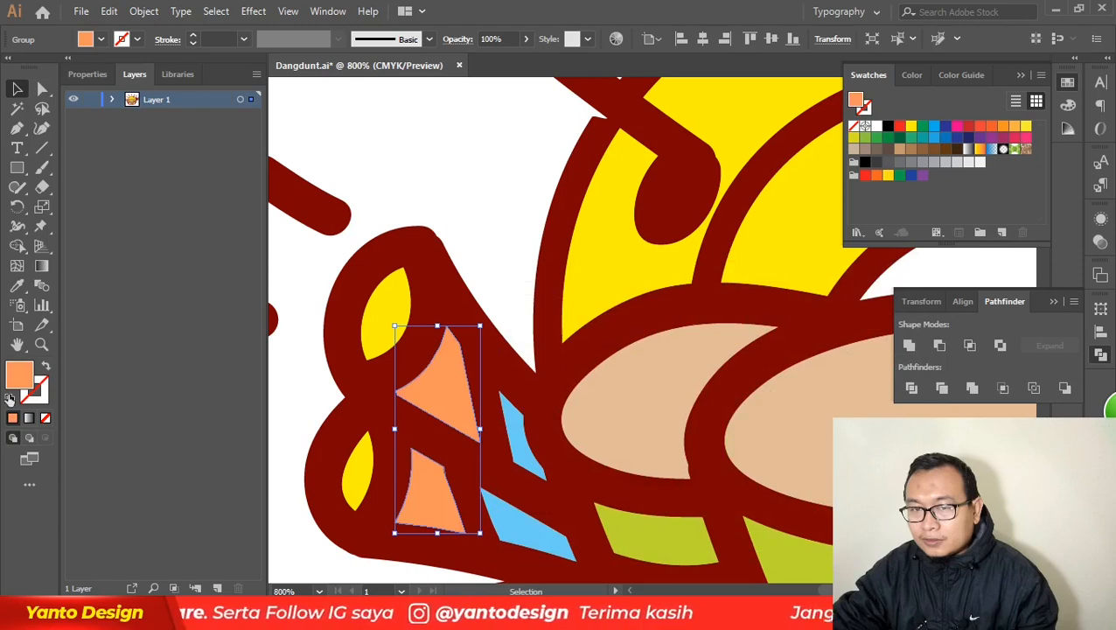
double_click(24, 381)
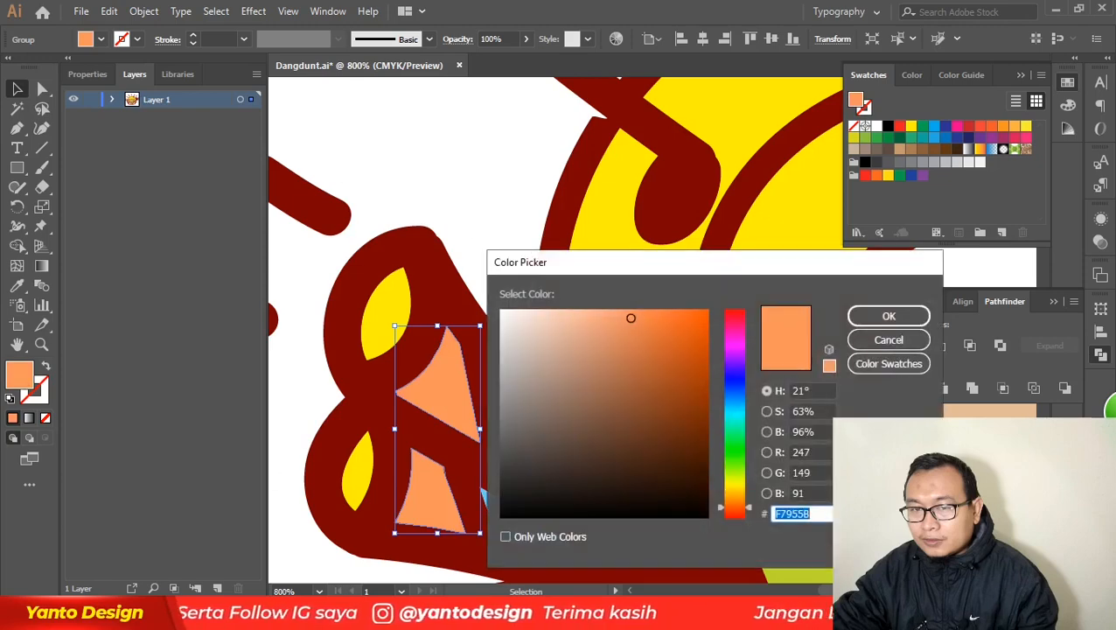
key(Tab)
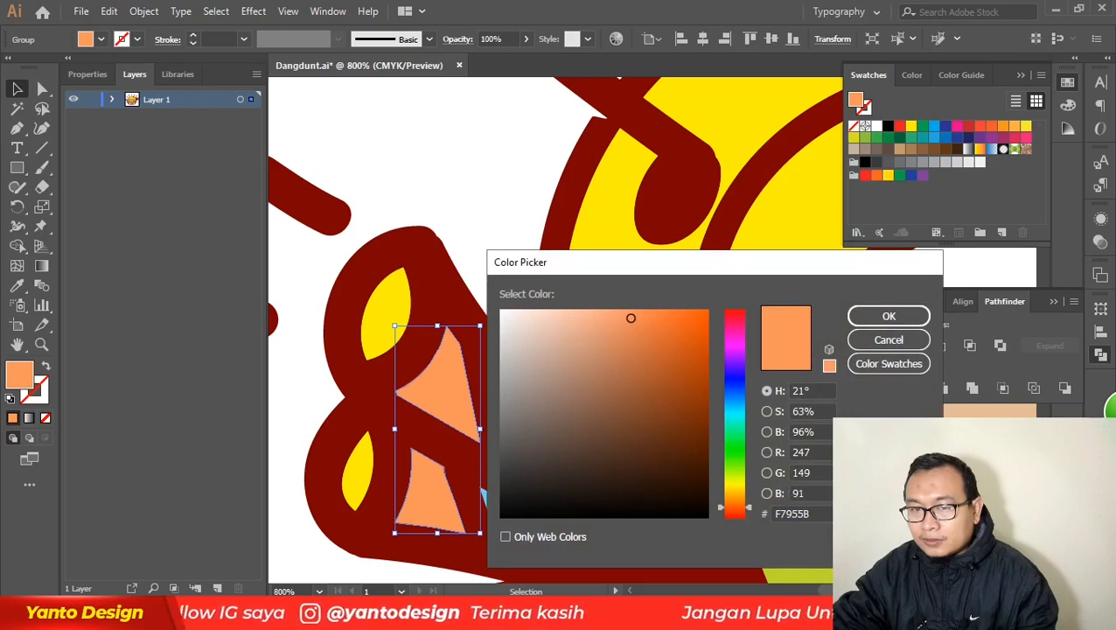
key(Tab)
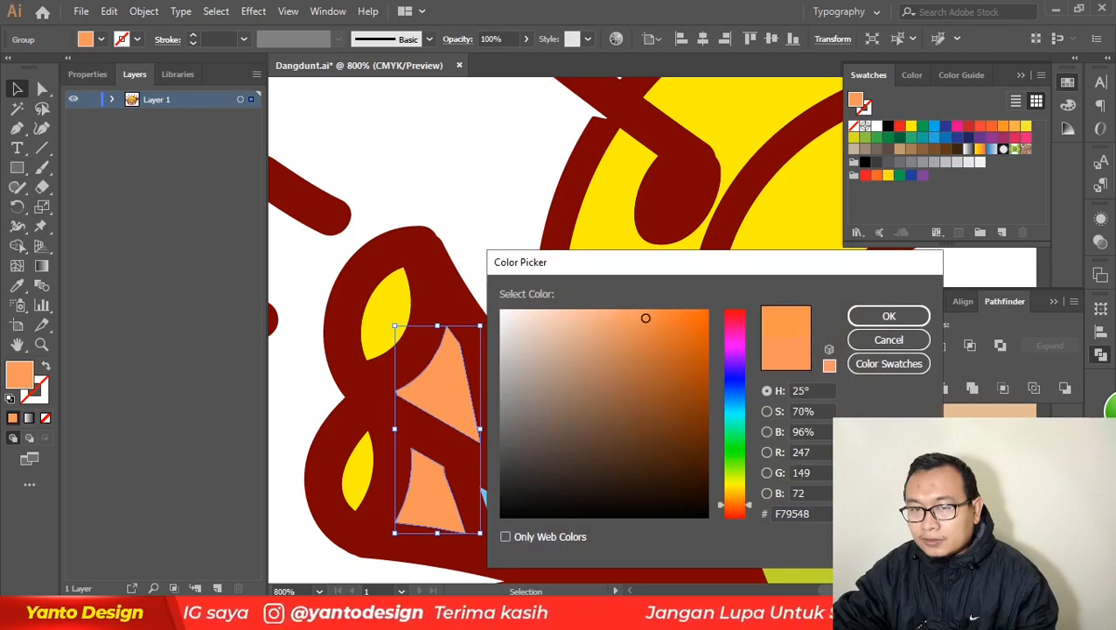
key(Tab)
key(Return)
click(492, 151)
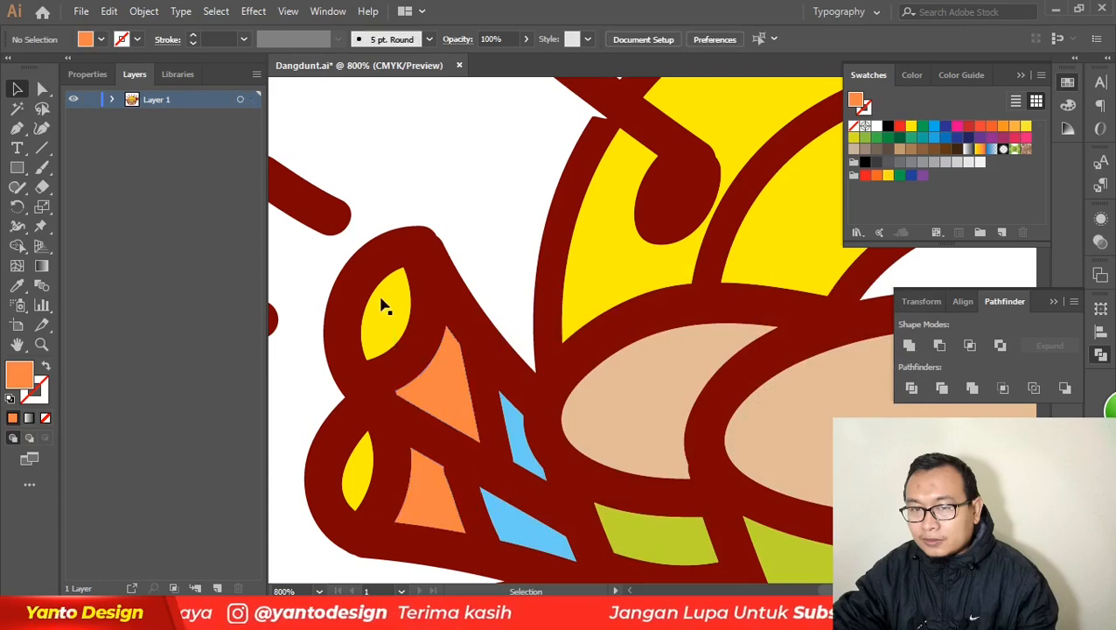
- Copy the inner contour of the wavy ground shape beneath the drums and paste it in front outside isolation mode
scroll(322, 278, down, 4)
scroll(723, 332, down, 2)
scroll(533, 307, up, 2)
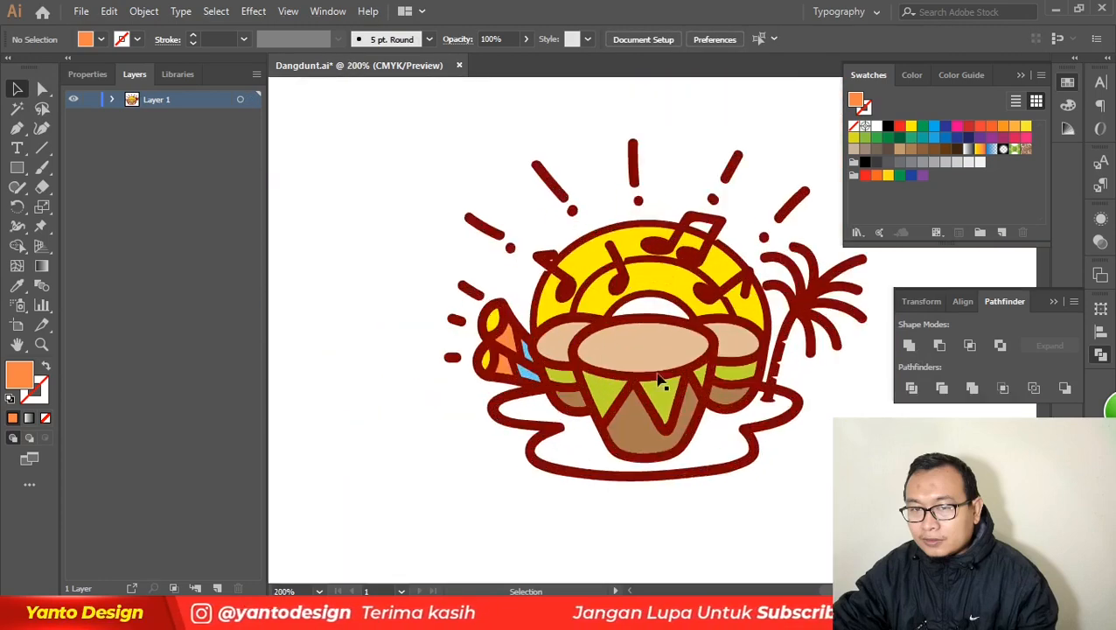
scroll(749, 475, up, 2)
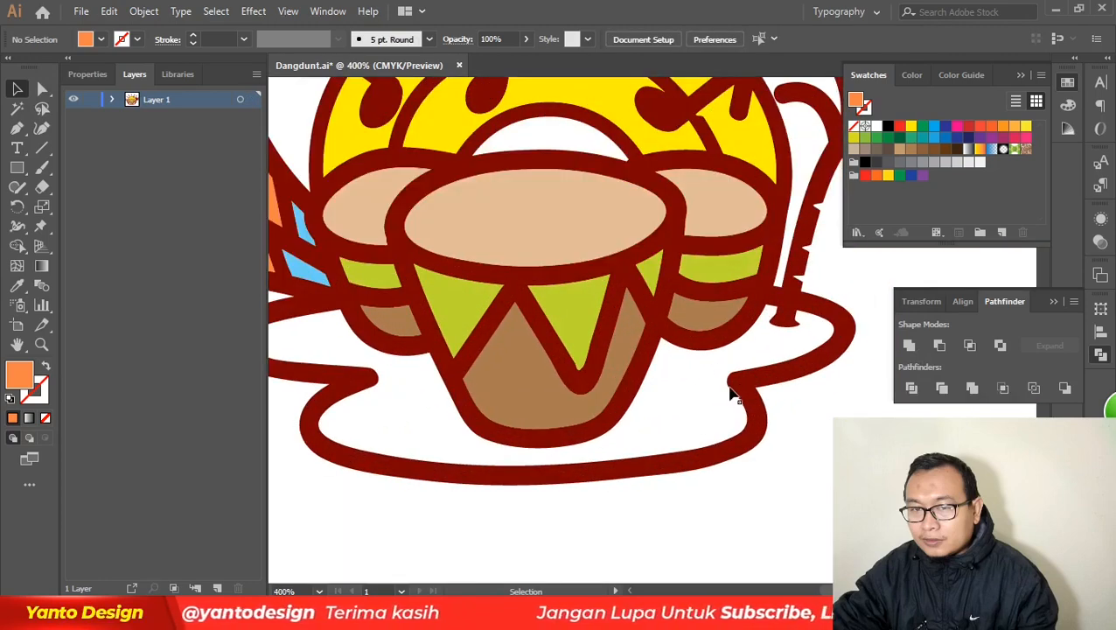
double_click(731, 394)
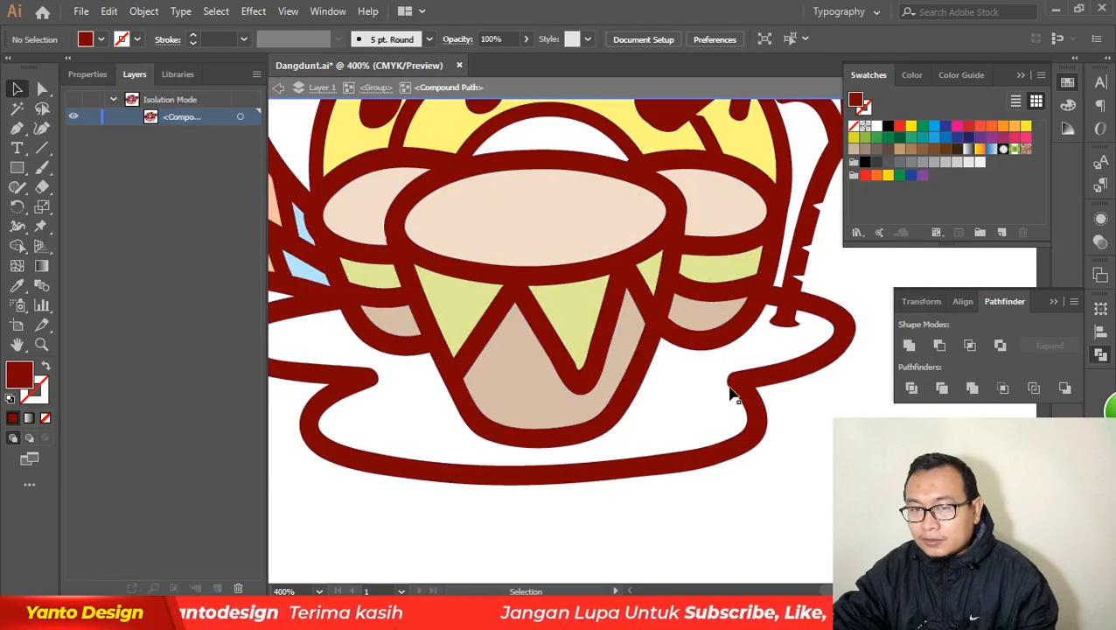
click(731, 393)
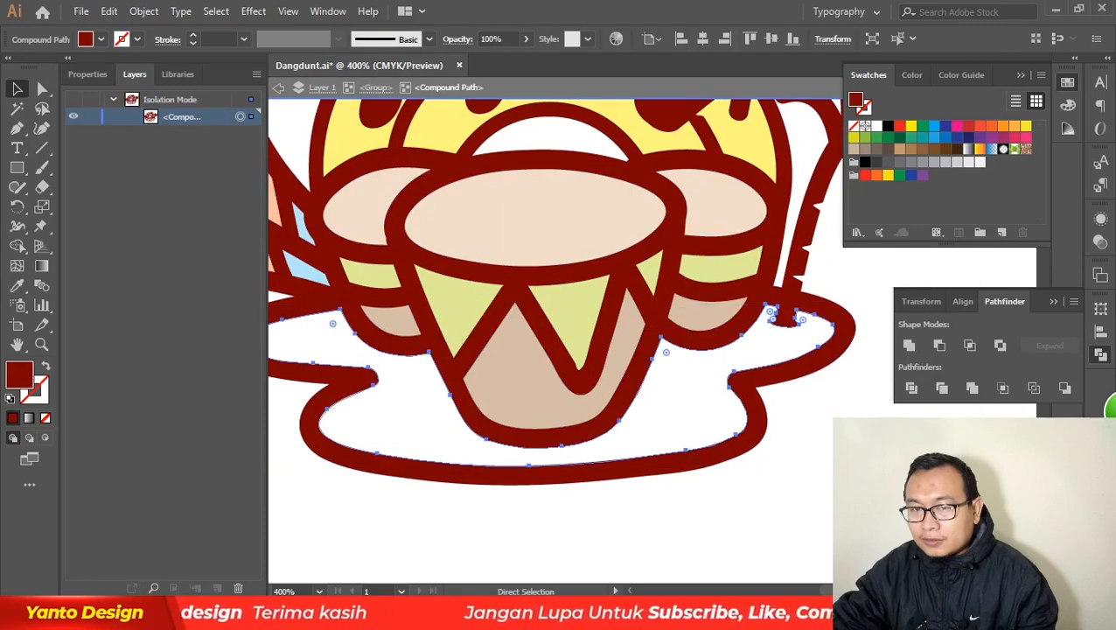
key(Escape)
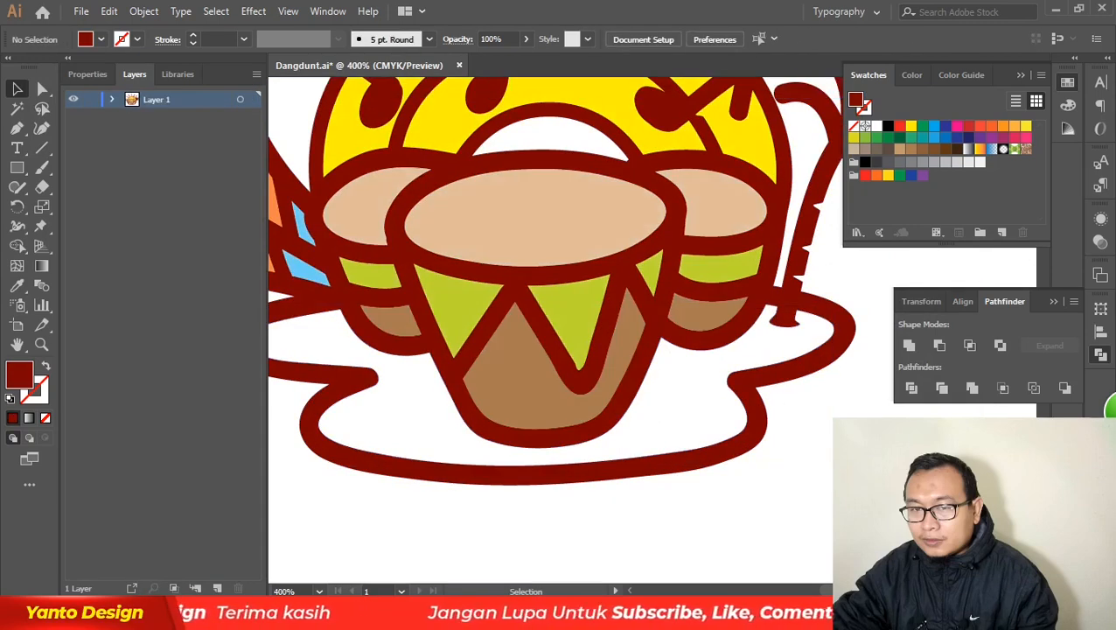
key(ctrl+f)
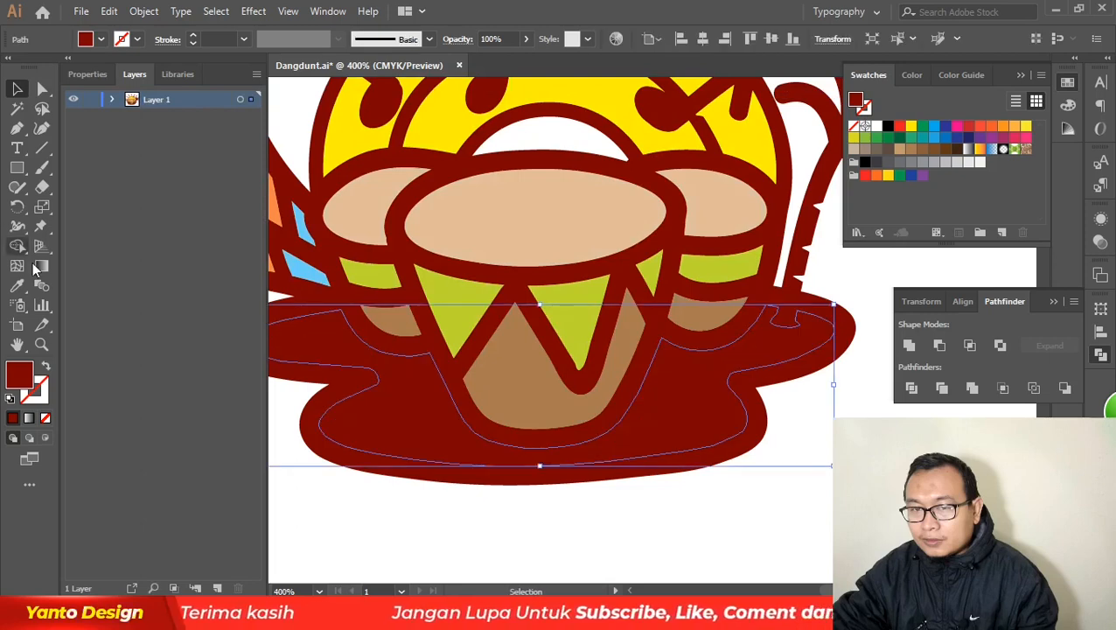
- Fill the pasted ground shape with the beige sampled from the centre drumhead, shifted to a brighter, more saturated peach orange
click(17, 286)
click(578, 194)
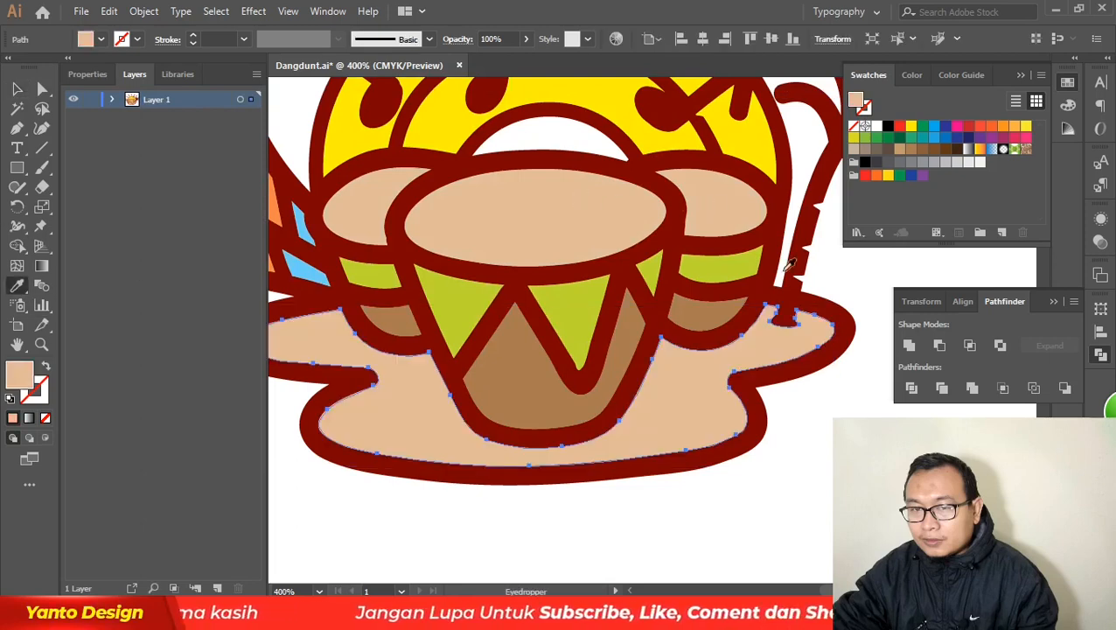
double_click(26, 376)
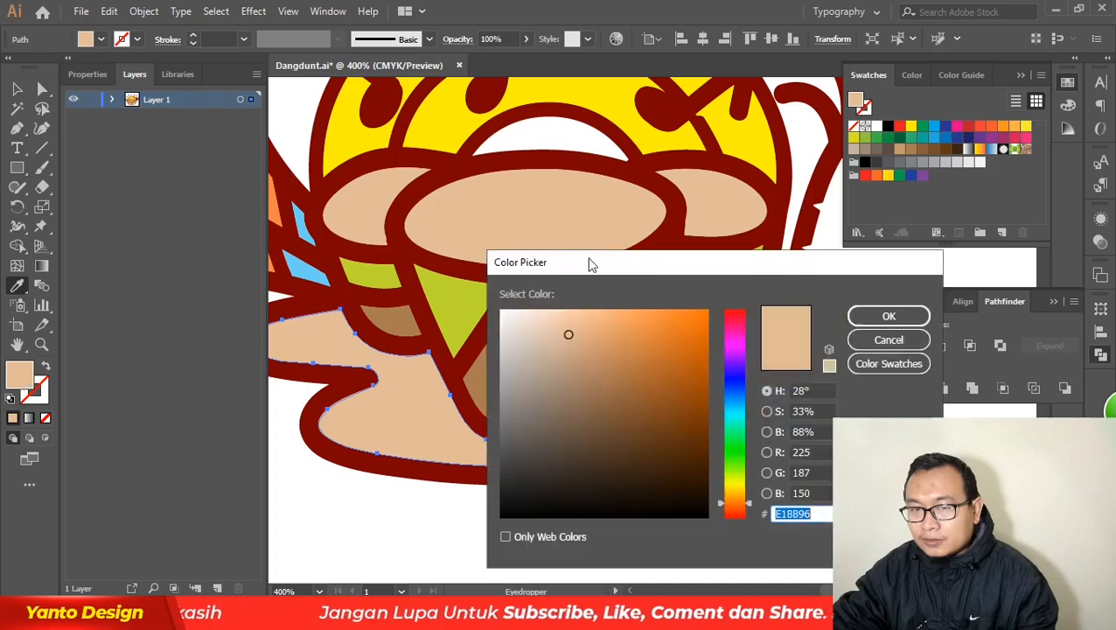
drag(604, 323, 606, 322)
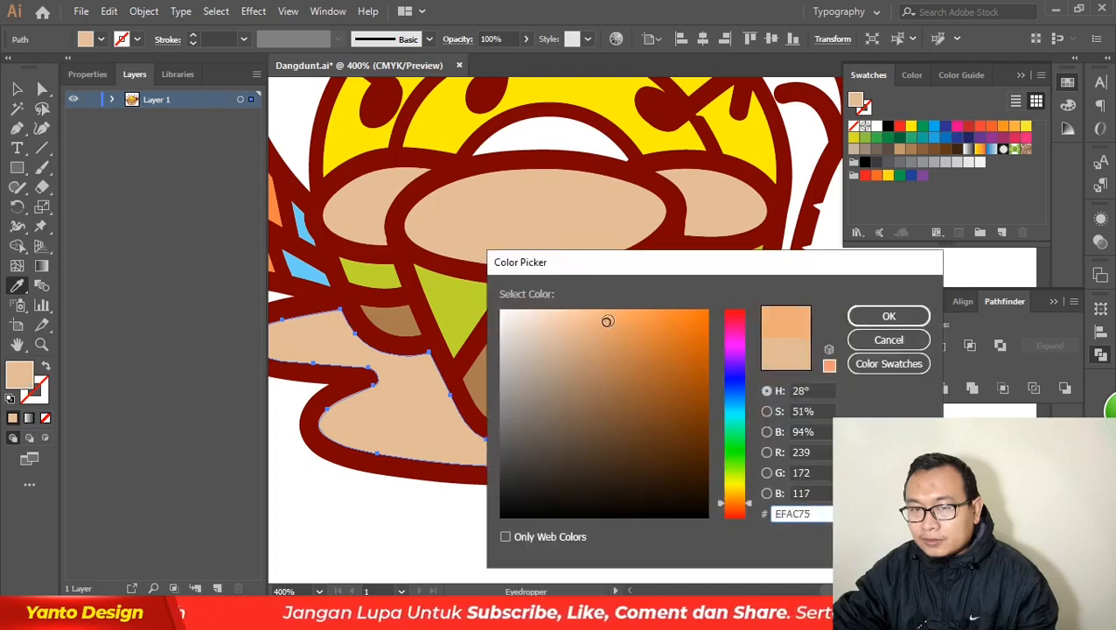
click(890, 318)
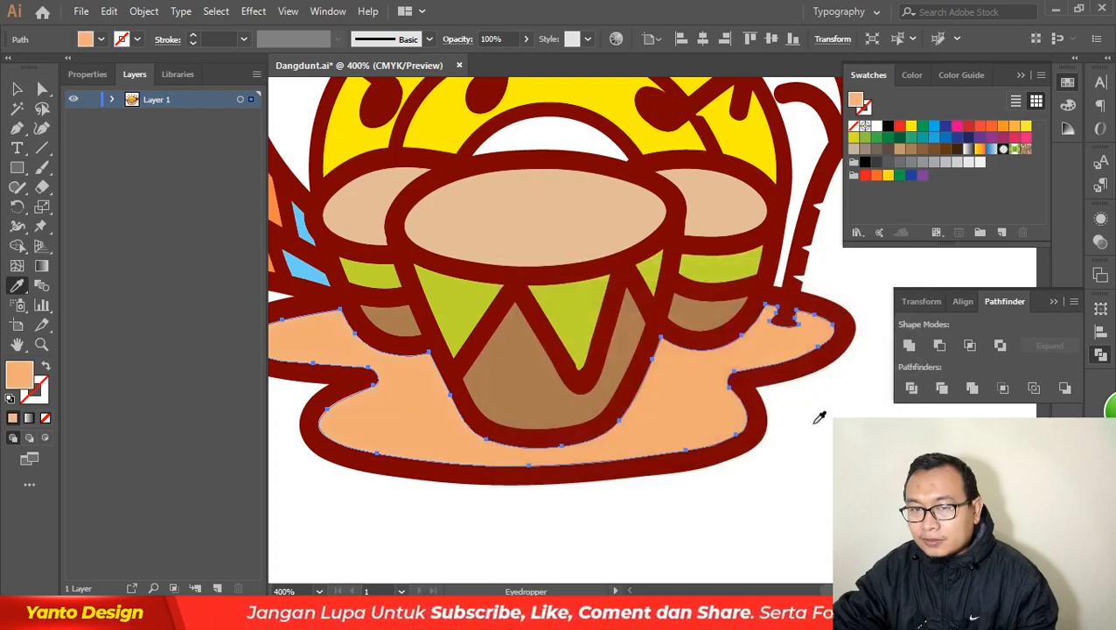
double_click(24, 382)
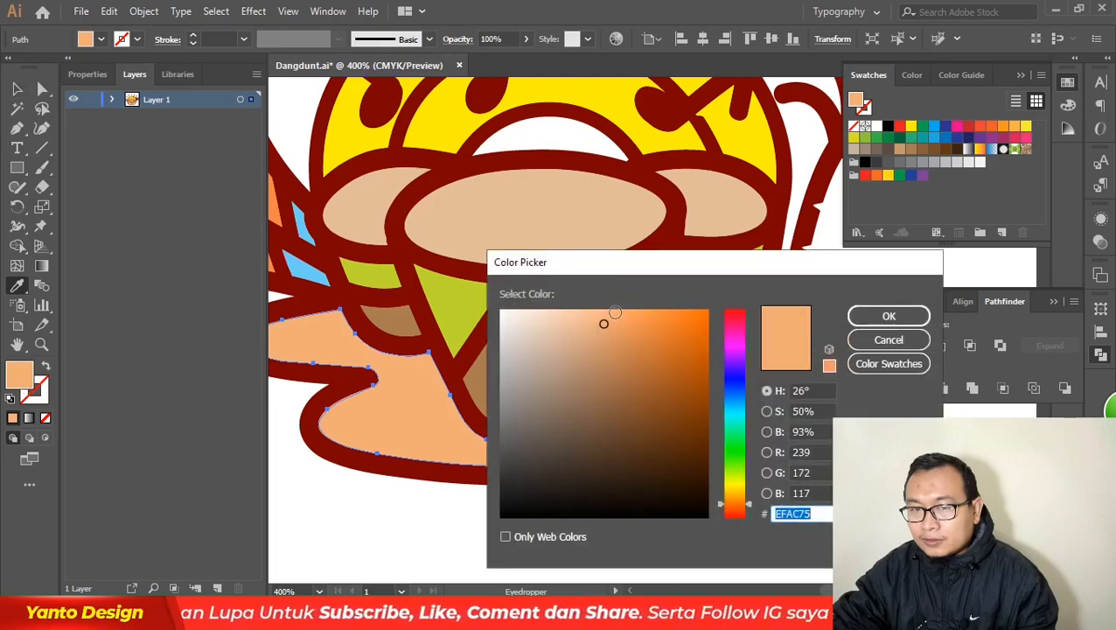
mouse_move(617, 310)
mouse_down()
mouse_move(600, 308)
mouse_move(609, 310)
mouse_up()
click(887, 316)
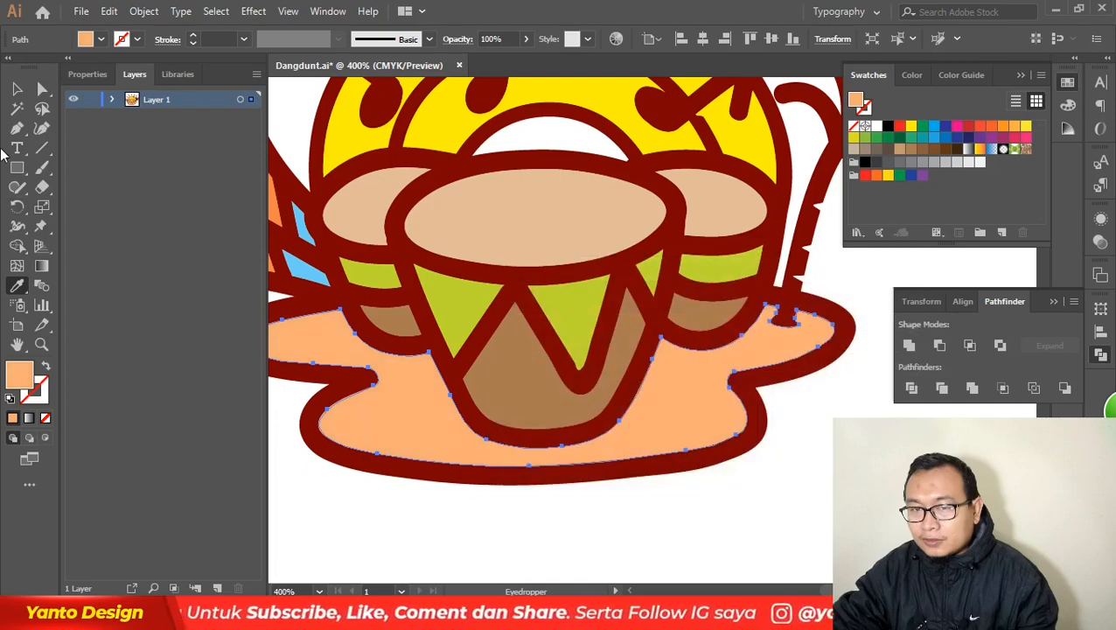
- Finish recolouring the peach orange ground shape beneath the drums by deselecting it
click(17, 88)
key(ctrl+shift+a)
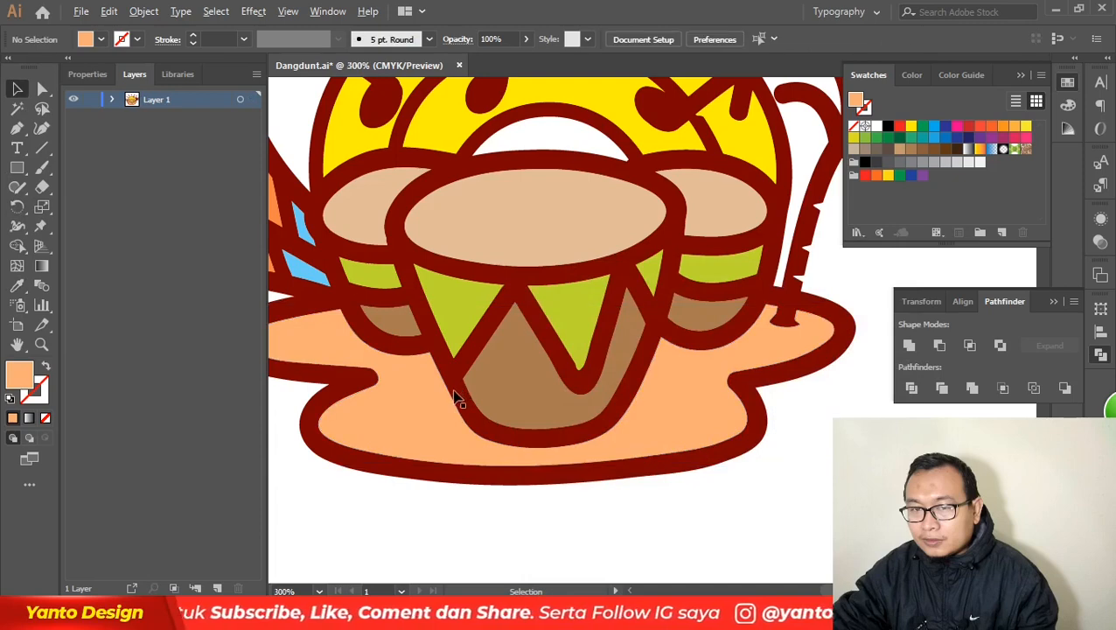
scroll(456, 394, down, 4)
scroll(451, 315, up, 1)
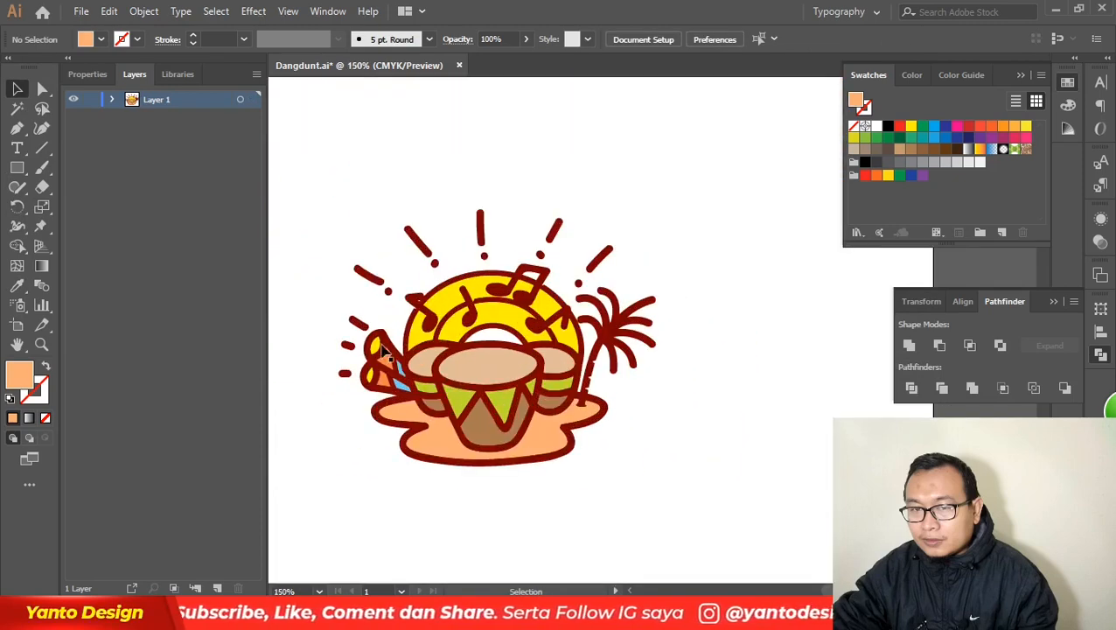
scroll(383, 345, up, 1)
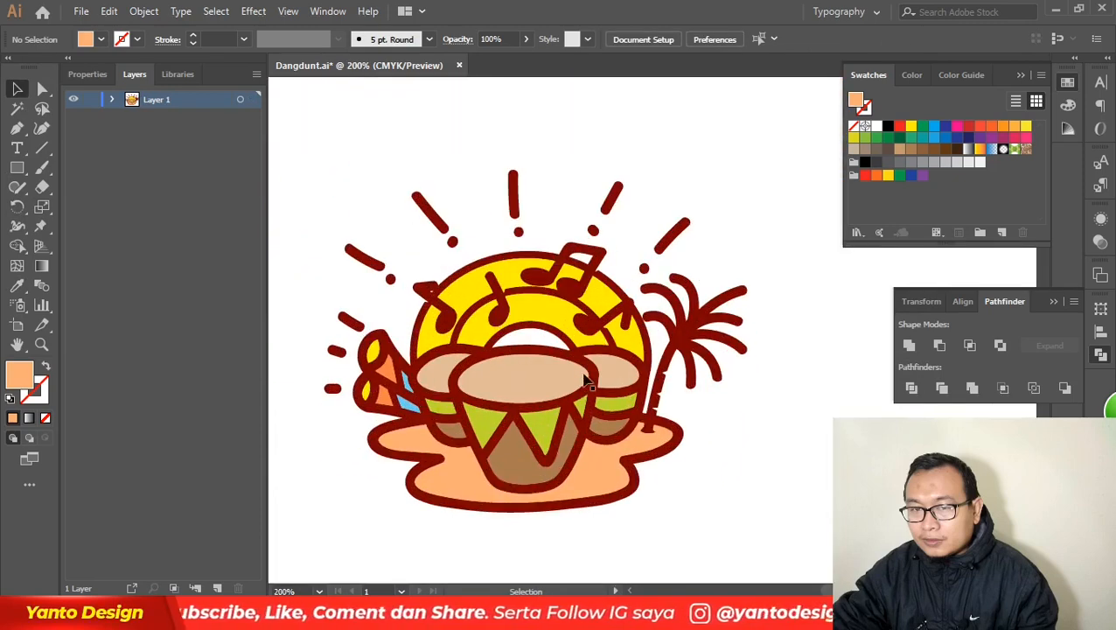
- Select the inner yellow arch and the large outer yellow arch piece behind the music notes, outside isolation mode
double_click(544, 313)
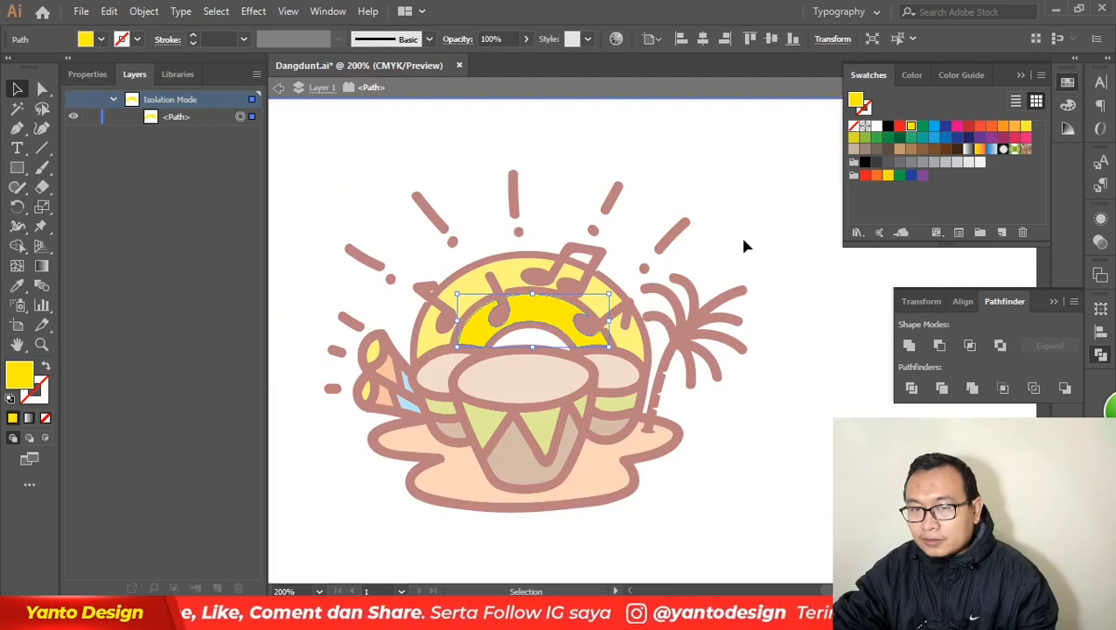
double_click(743, 246)
click(525, 313)
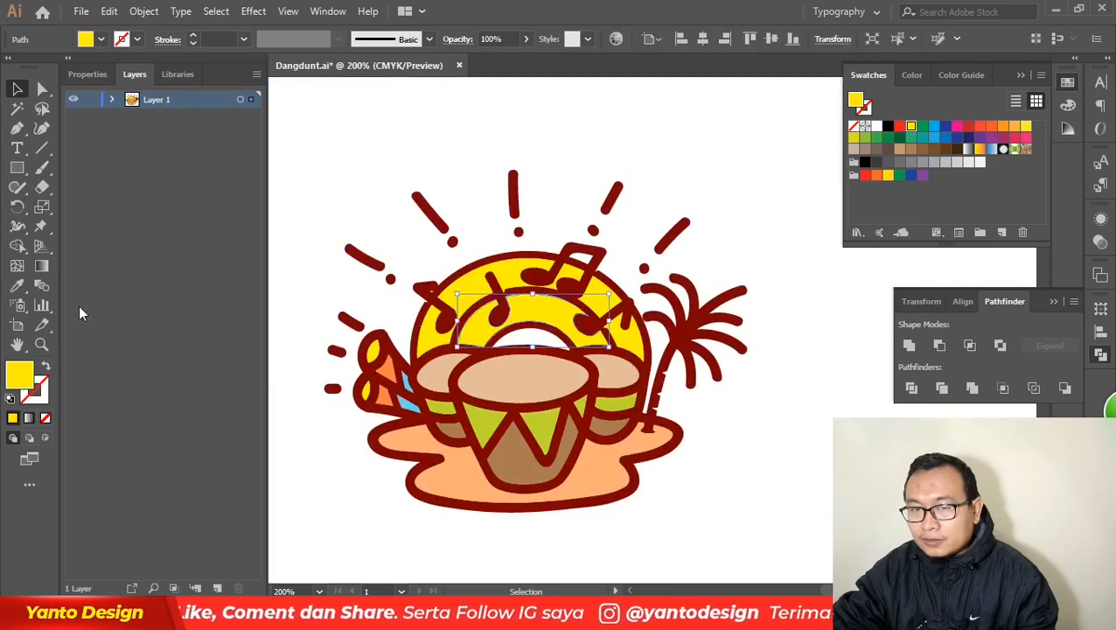
click(499, 277)
- Try a pale yellow fill on the selected arch shapes, and undo it
double_click(21, 373)
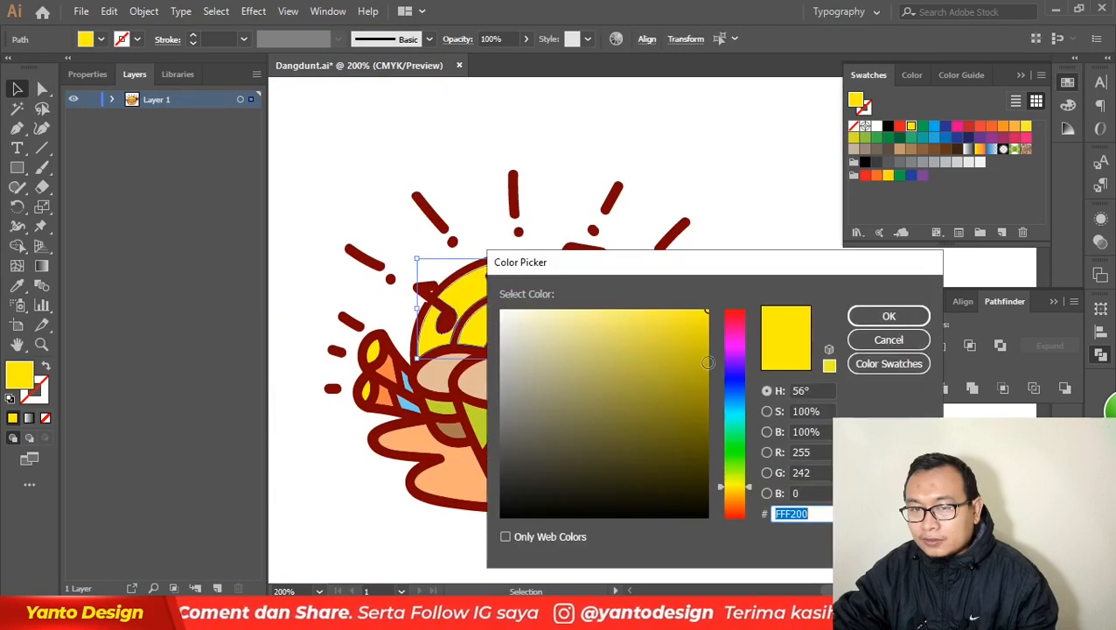
key(Return)
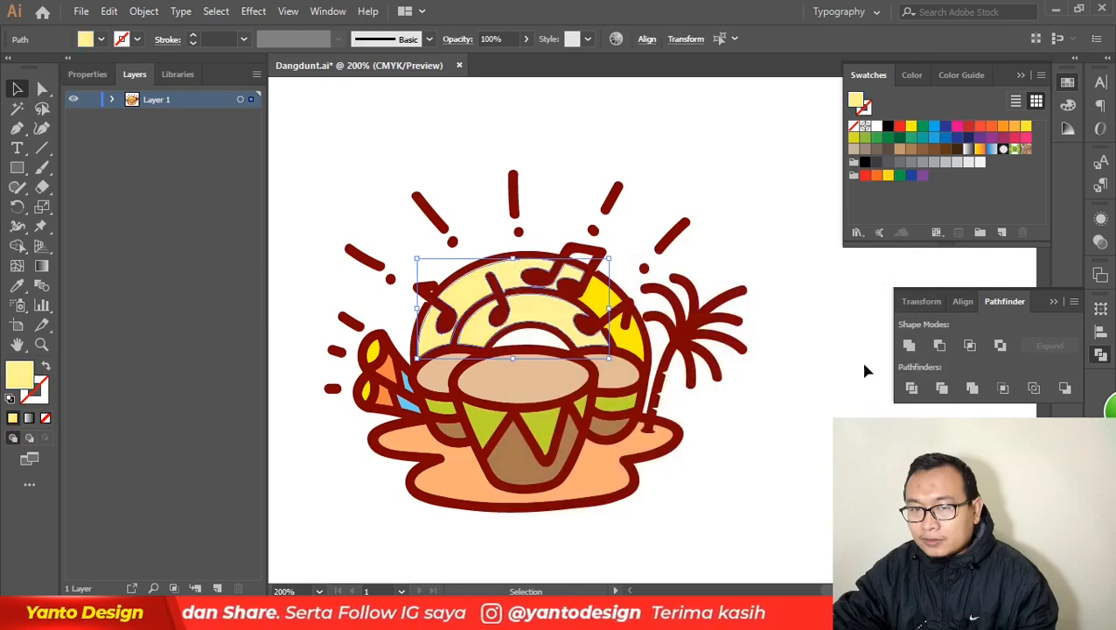
key(ctrl+z)
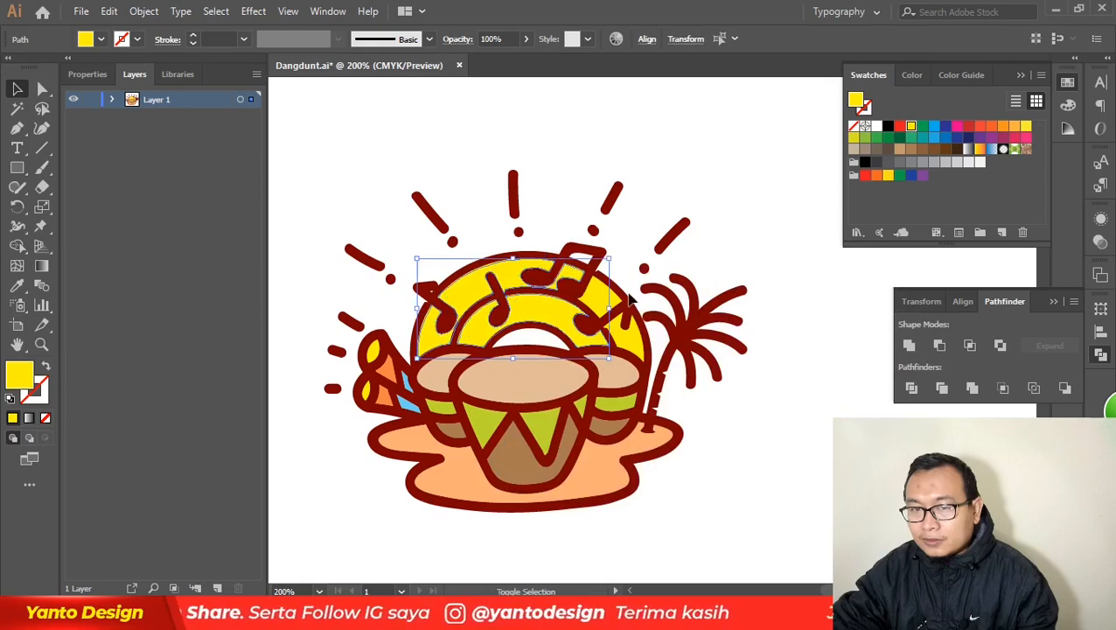
- Add the remaining yellow arch pieces to the selection, group them all, and recolour the group a softer, less saturated yellow
drag(635, 354, 680, 353)
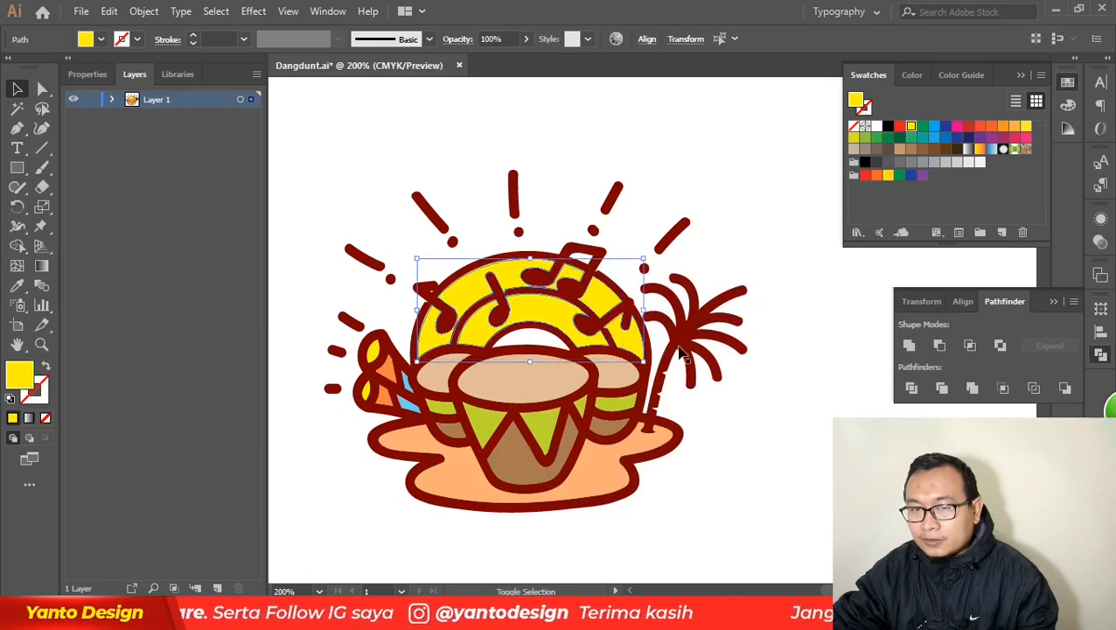
key(ctrl+g)
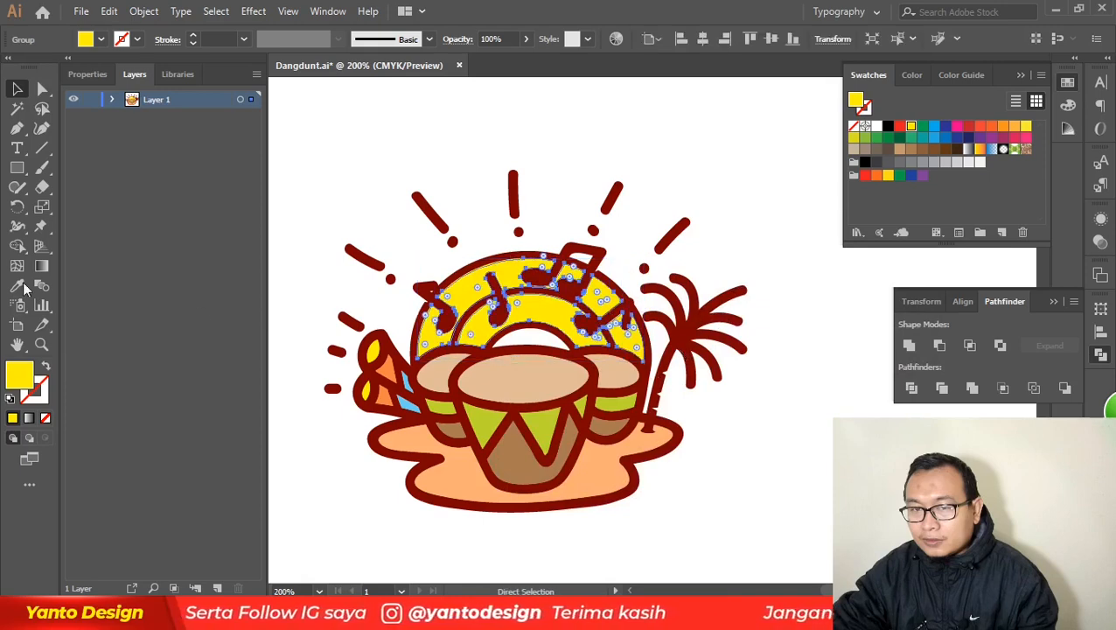
double_click(32, 377)
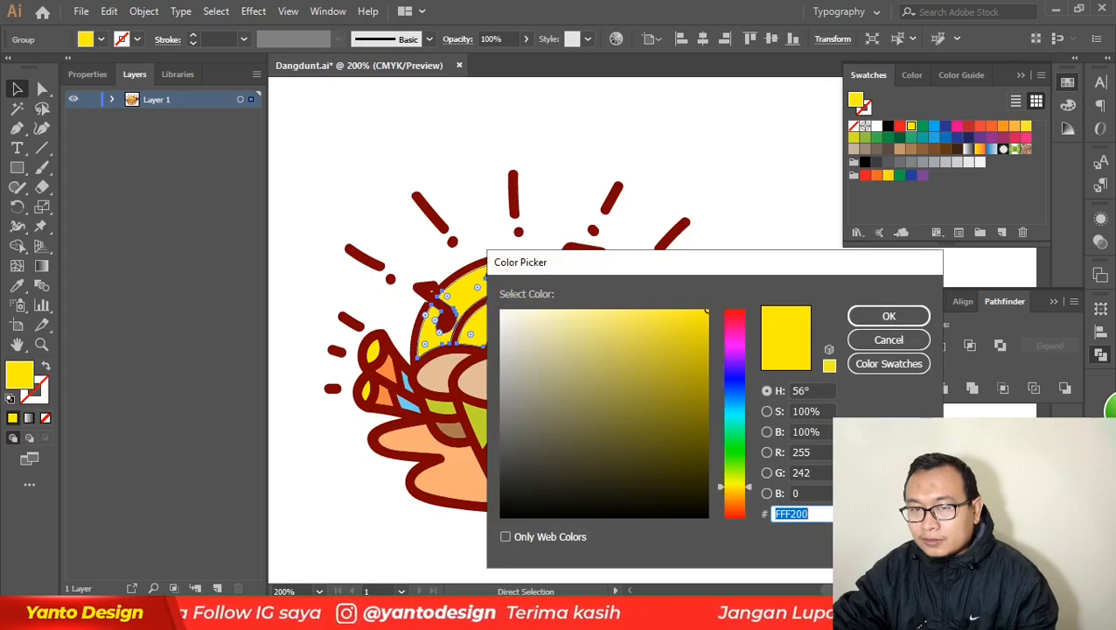
key(Tab)
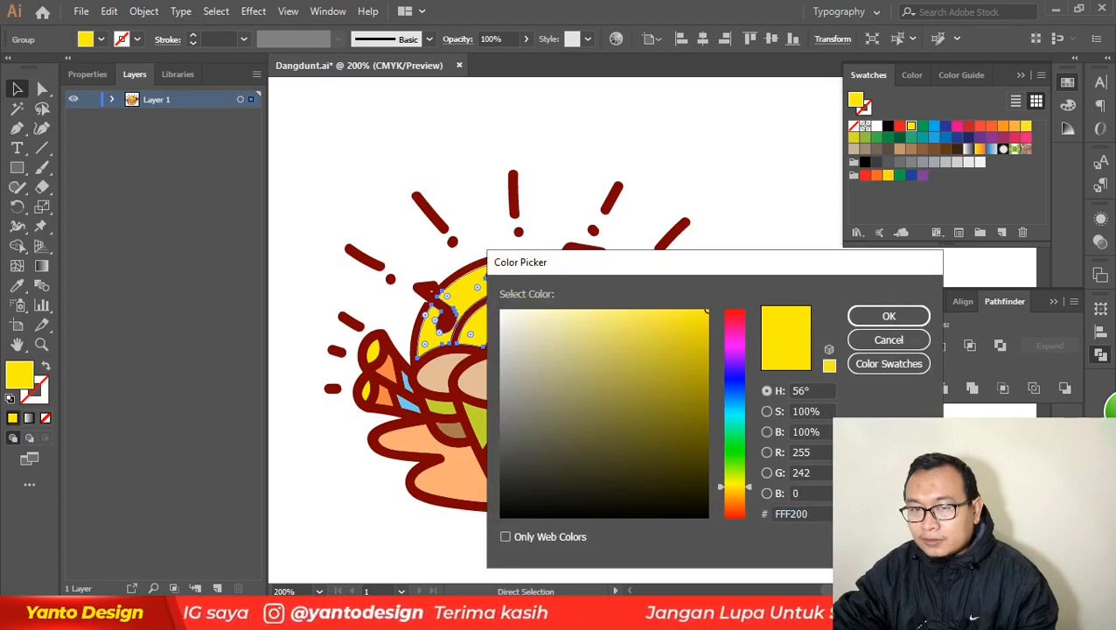
click(641, 311)
key(Return)
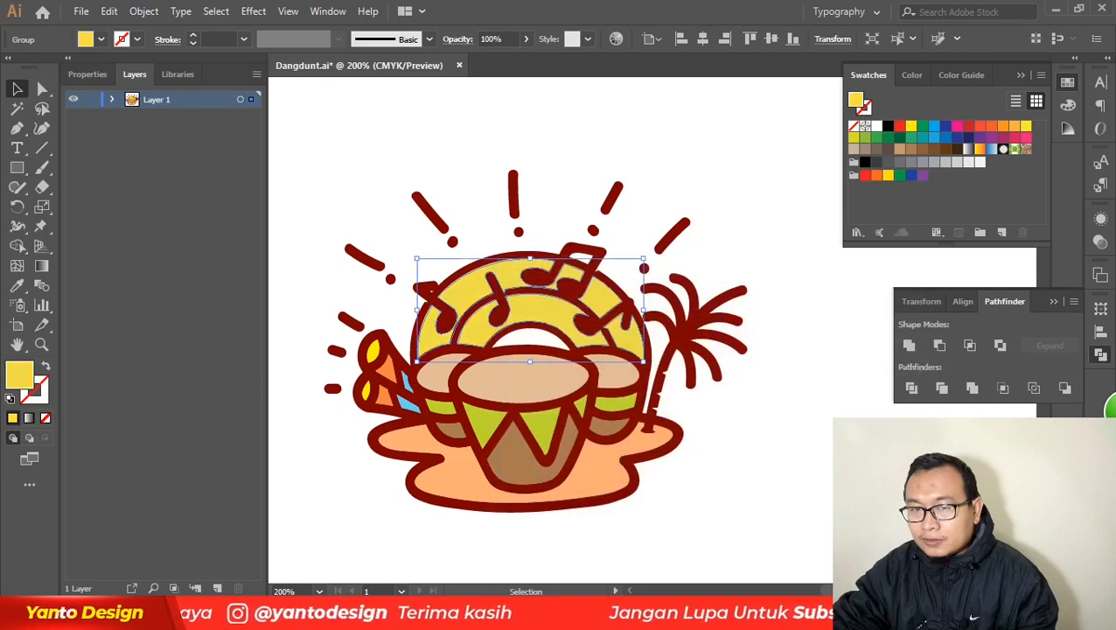
click(775, 174)
scroll(553, 192, down, 2)
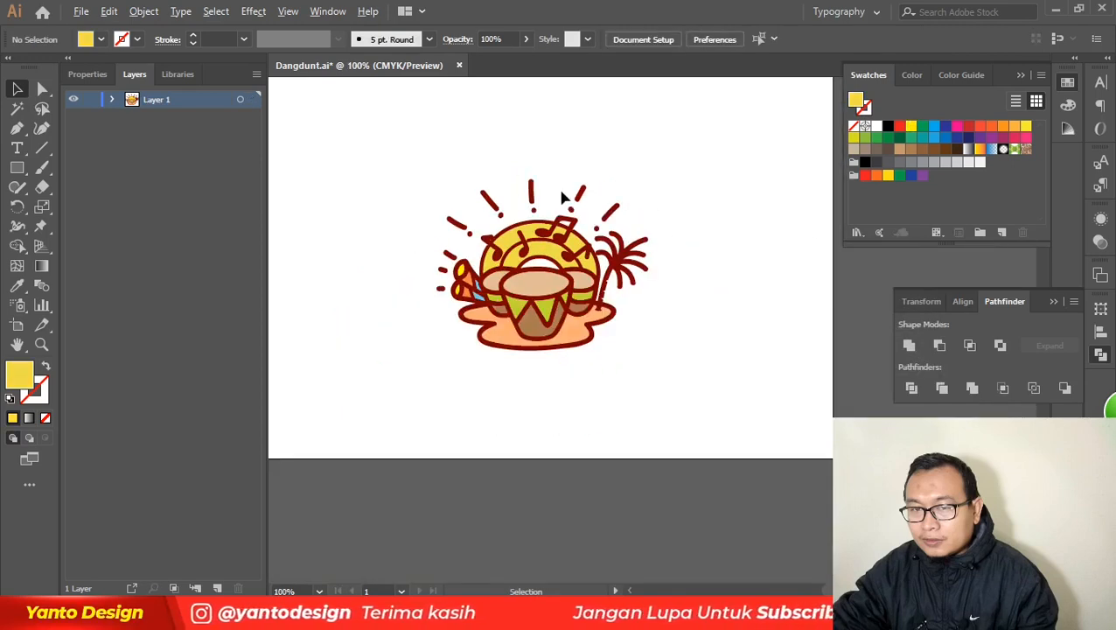
- Examine the coloured illustration up close and as a whole, checking the outline group and the beige drumheads group
scroll(674, 267, up, 1)
scroll(598, 350, up, 2)
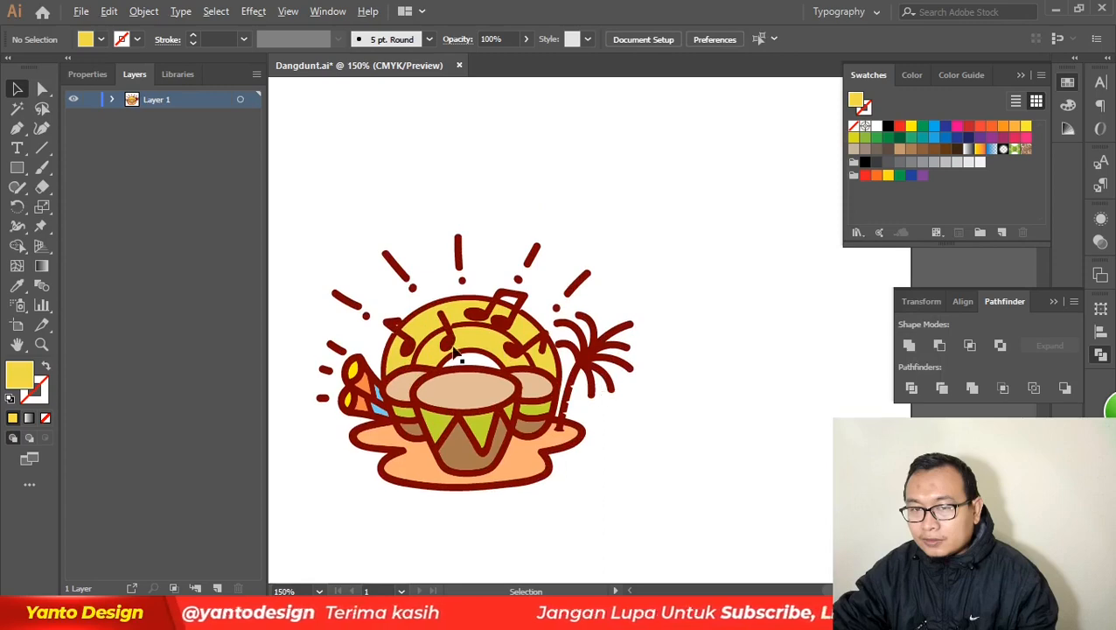
scroll(503, 429, up, 2)
scroll(549, 365, down, 2)
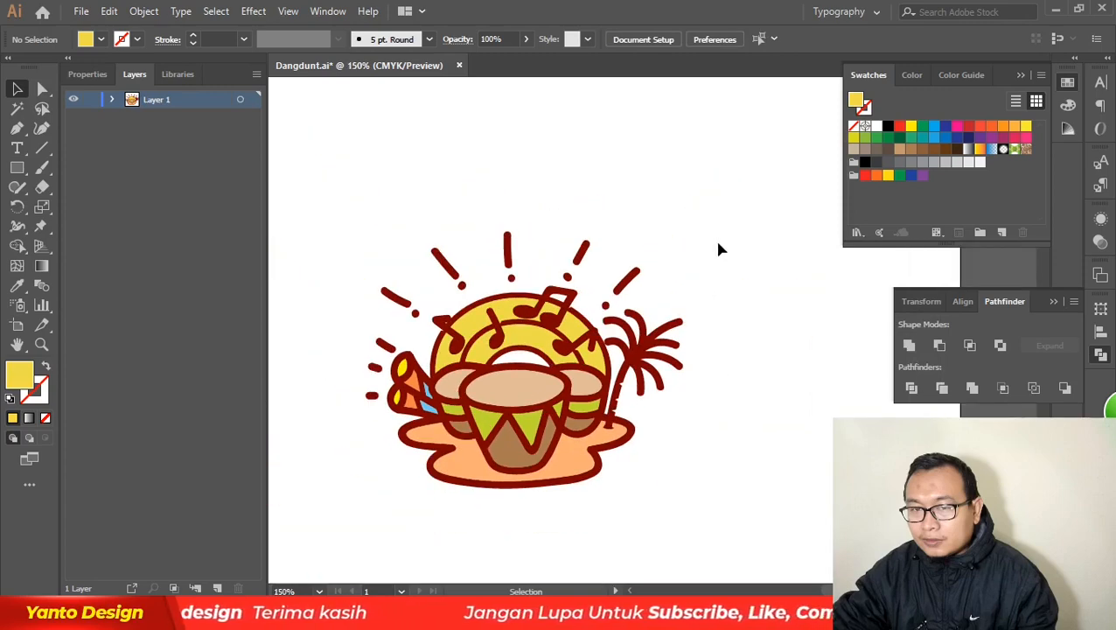
click(551, 372)
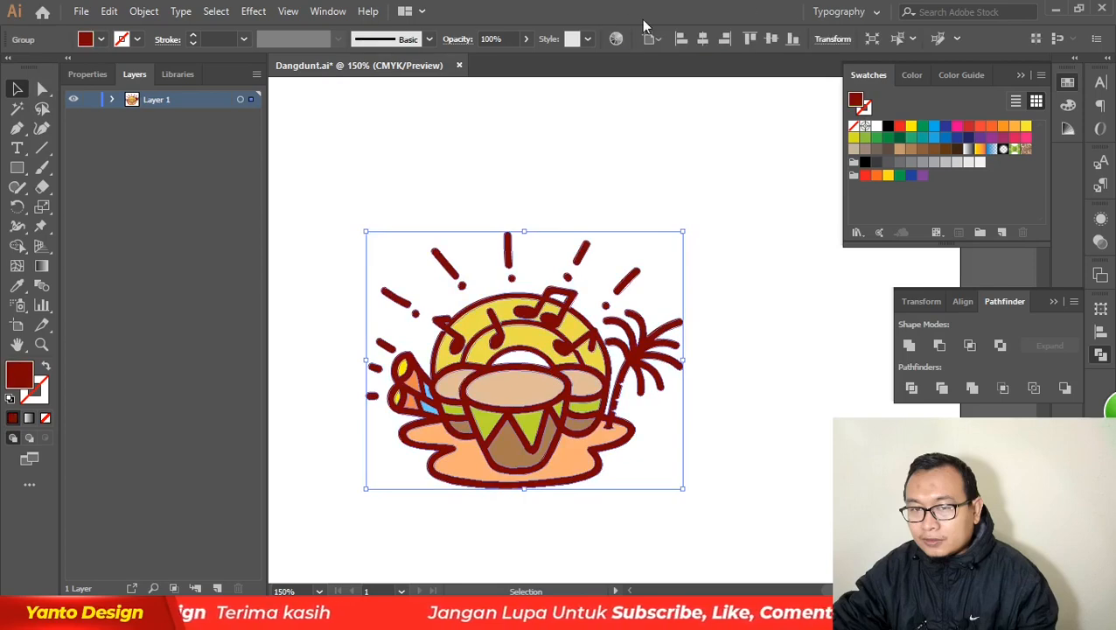
click(699, 174)
scroll(551, 173, down, 1)
scroll(539, 282, up, 4)
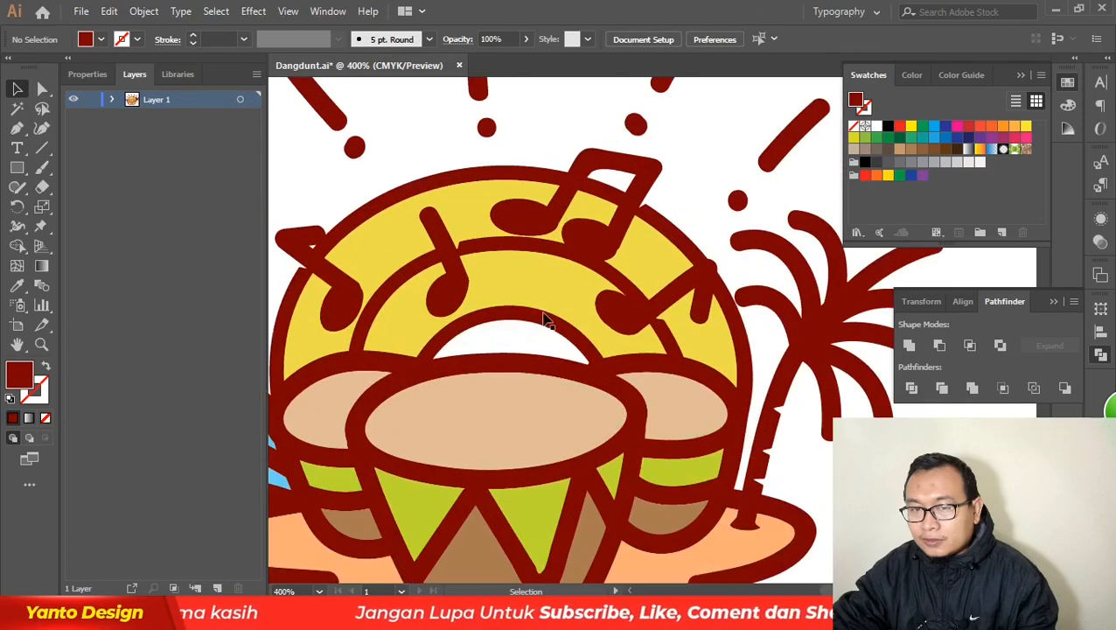
scroll(577, 350, down, 3)
scroll(731, 348, down, 1)
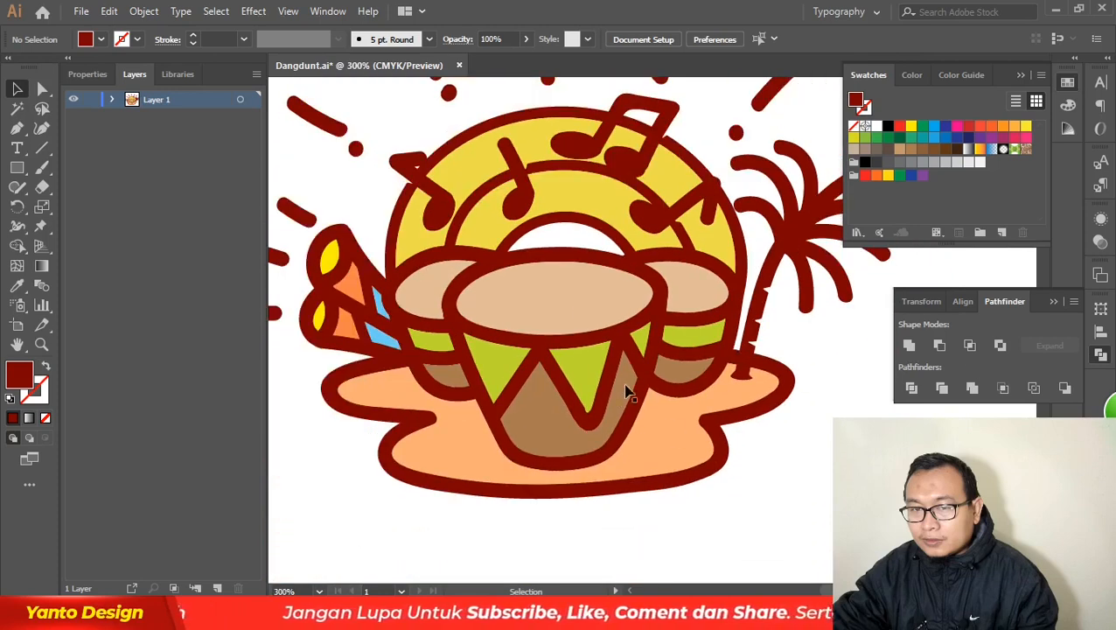
scroll(625, 391, up, 3)
scroll(678, 418, down, 1)
scroll(652, 289, down, 1)
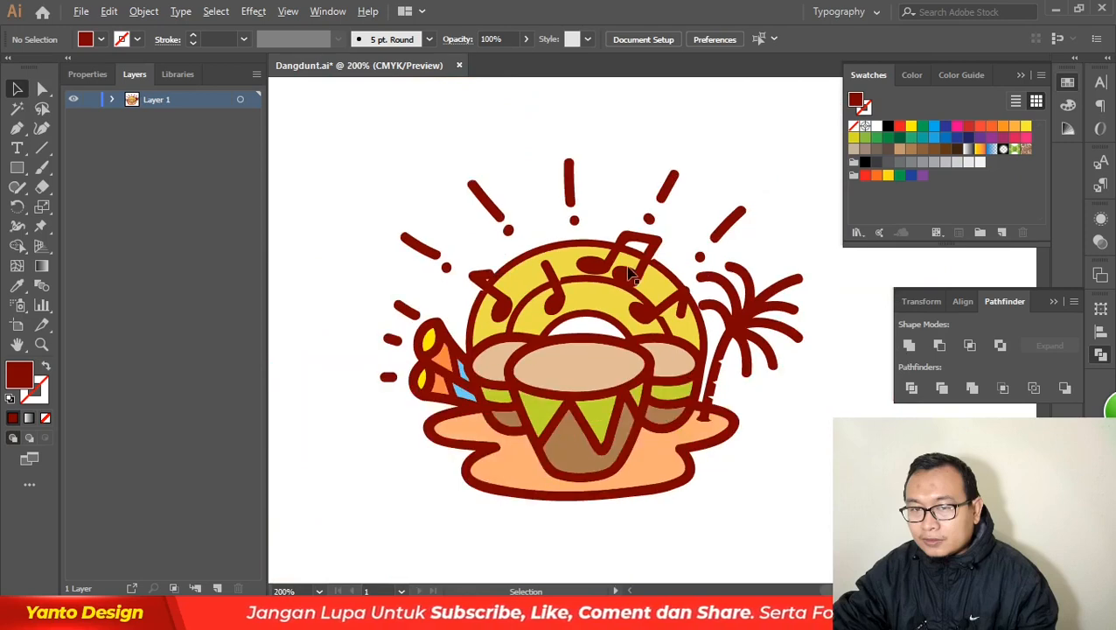
click(577, 362)
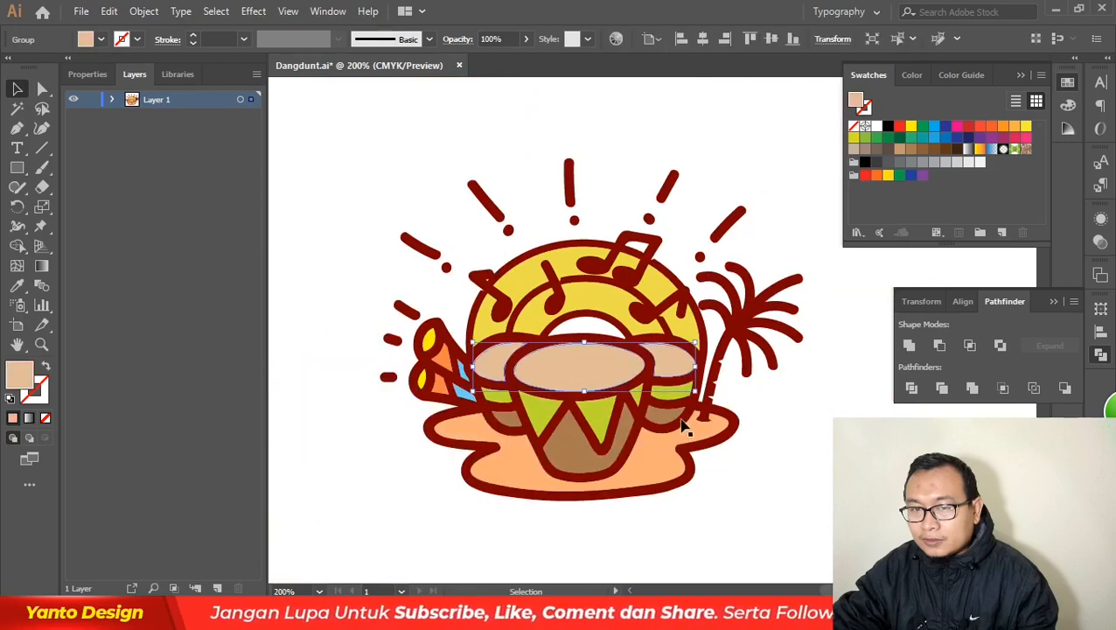
key(ctrl+shift+a)
- Delete the deep red outline group to expose the colour fills alone, and undo the deletion
click(623, 278)
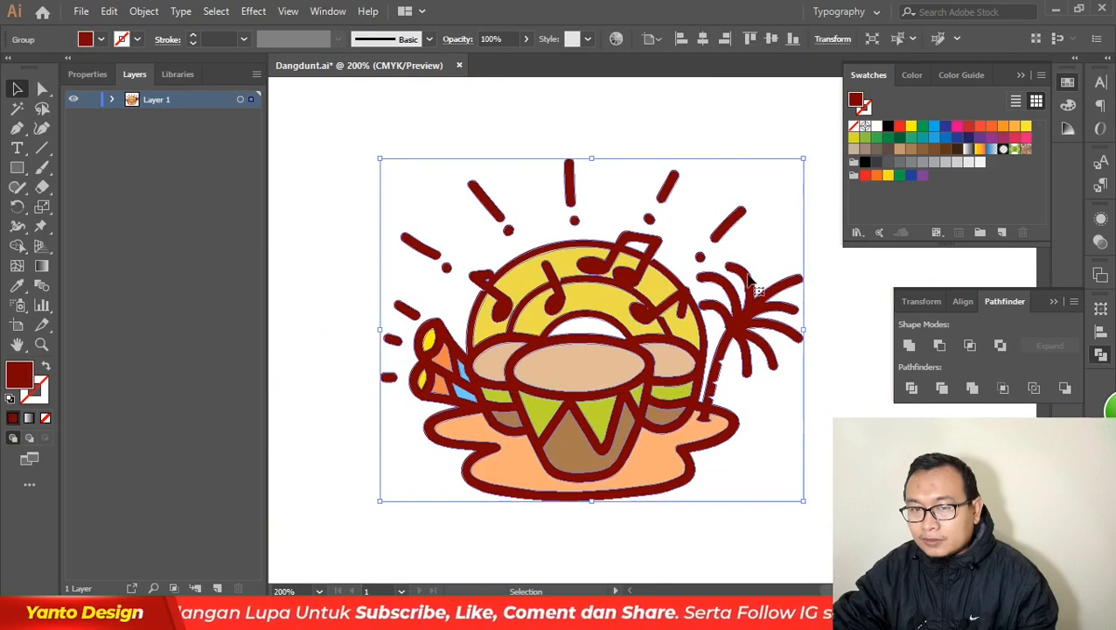
key(a)
key(Delete)
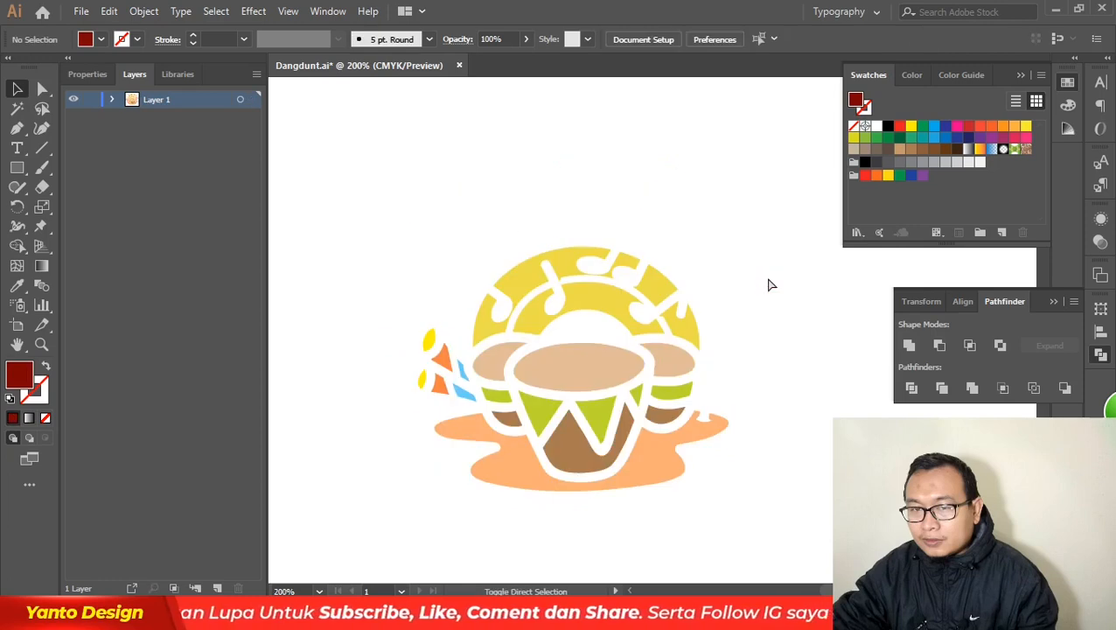
key(v)
key(ctrl+z)
key(ctrl+shift+a)
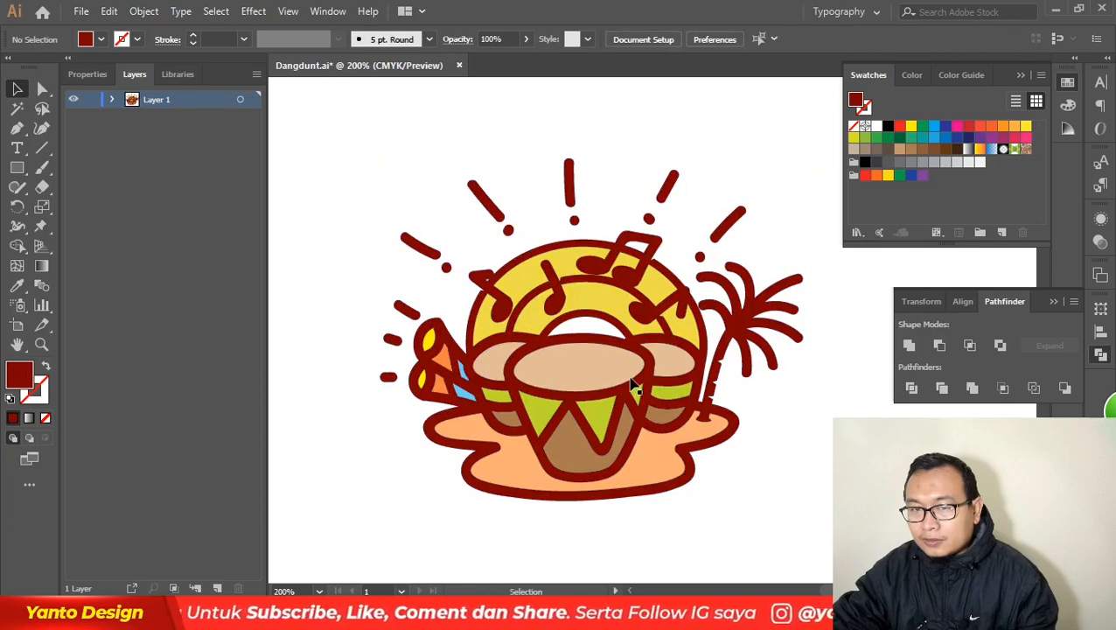
- Paint a short, nearly horizontal Paintbrush stroke above the palm tree, and set the stroke colour to white for further brushwork
key(b)
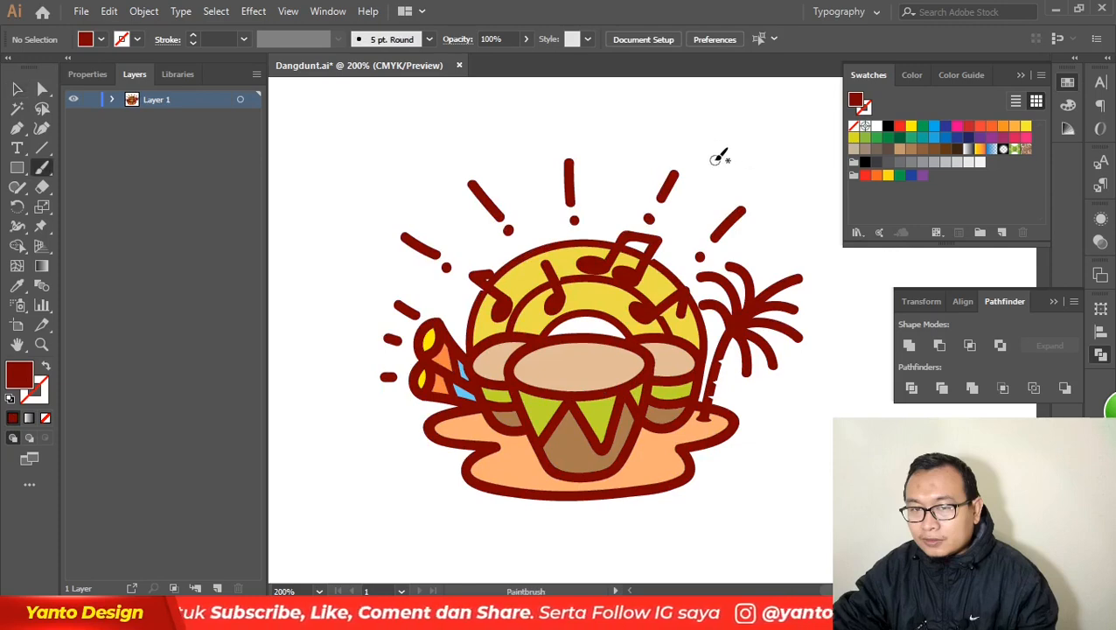
drag(707, 134, 766, 132)
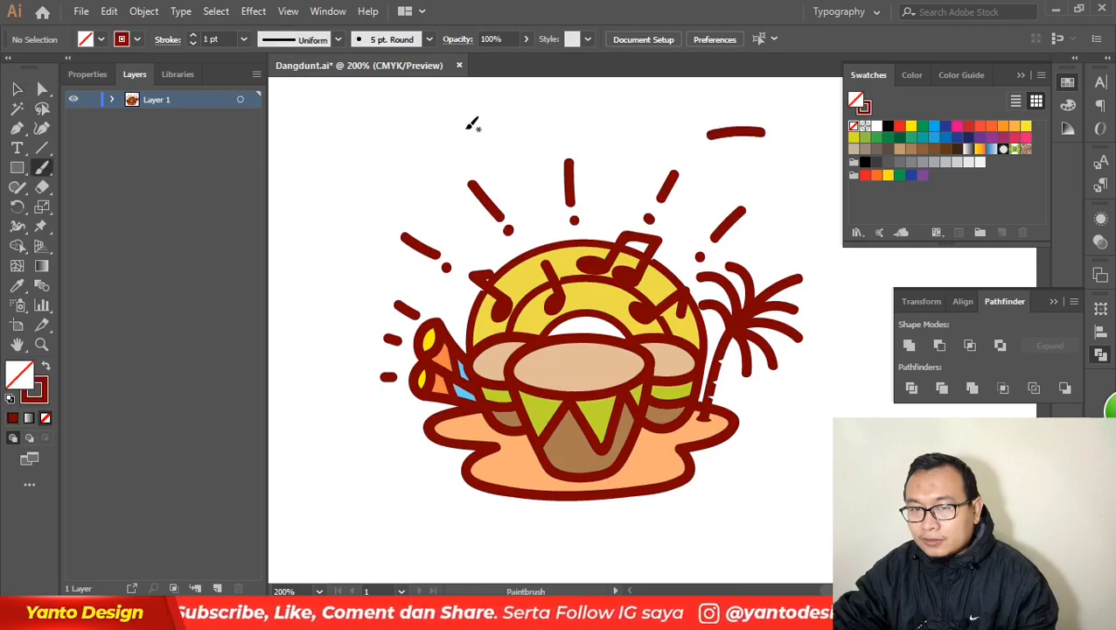
click(136, 38)
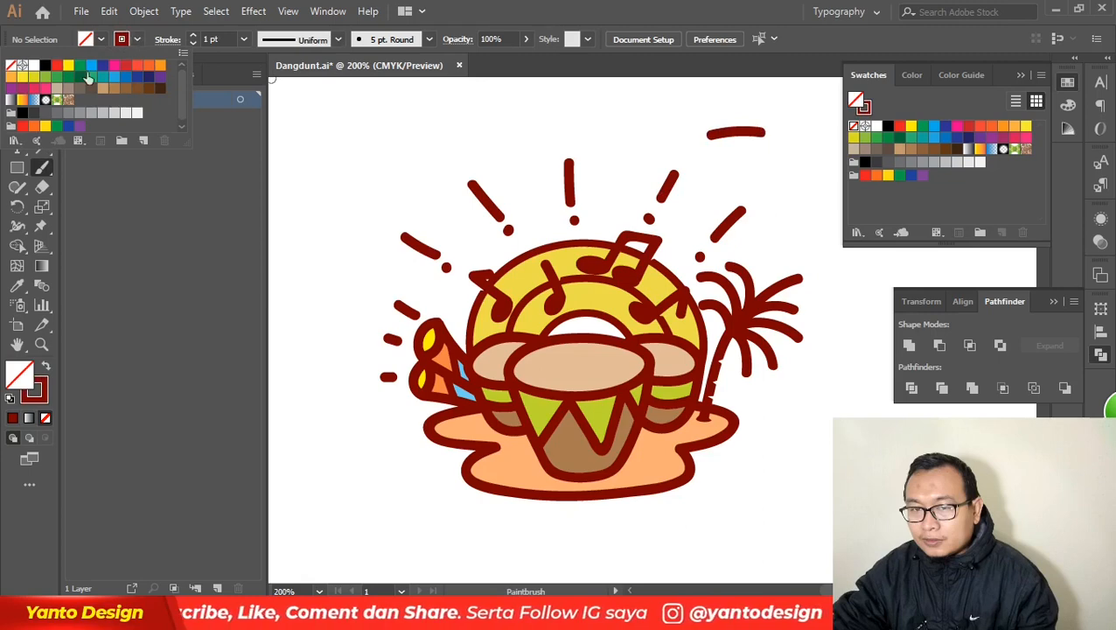
click(33, 65)
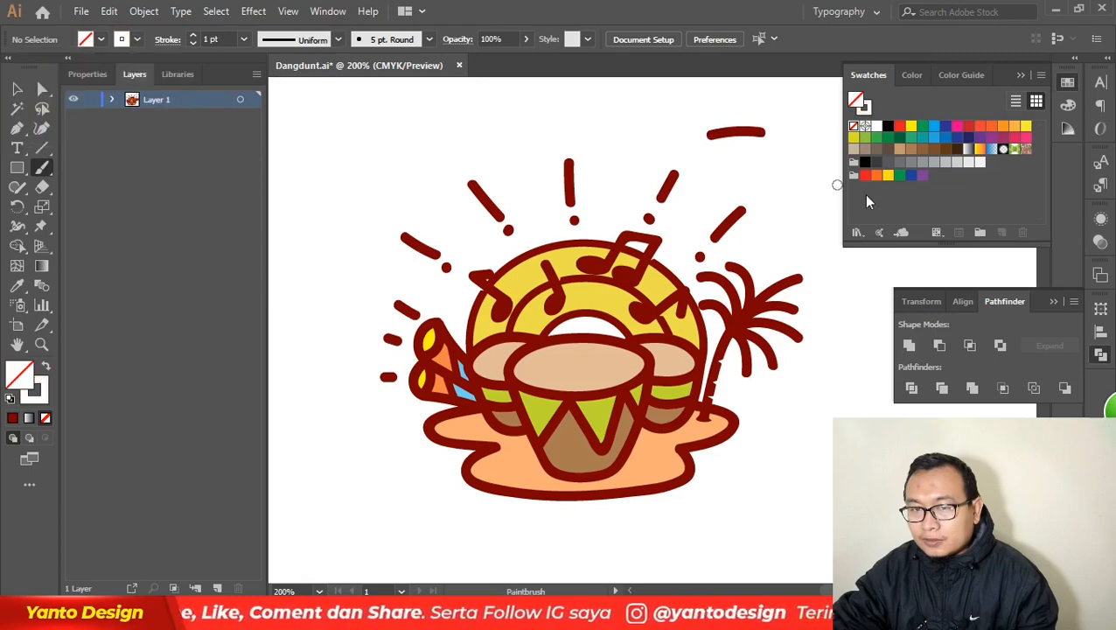
- Paint a short slanted white highlight with the Paintbrush along the lower right edge of the centre drumhead, undoing unwanted strokes
scroll(787, 262, up, 2)
scroll(516, 260, down, 3)
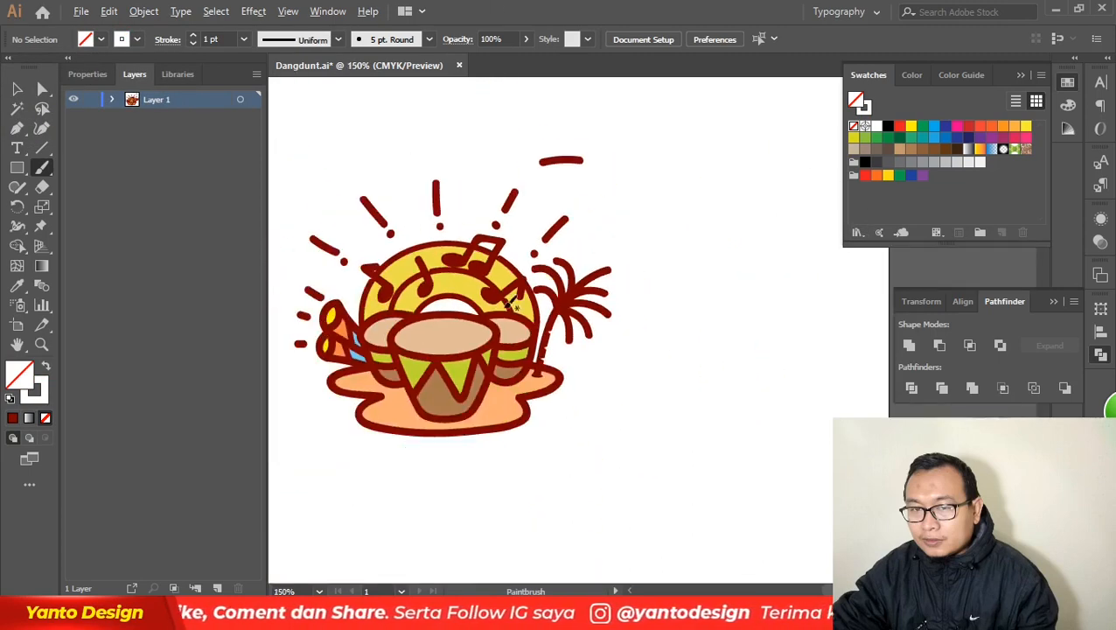
scroll(433, 371, up, 1)
scroll(432, 370, up, 1)
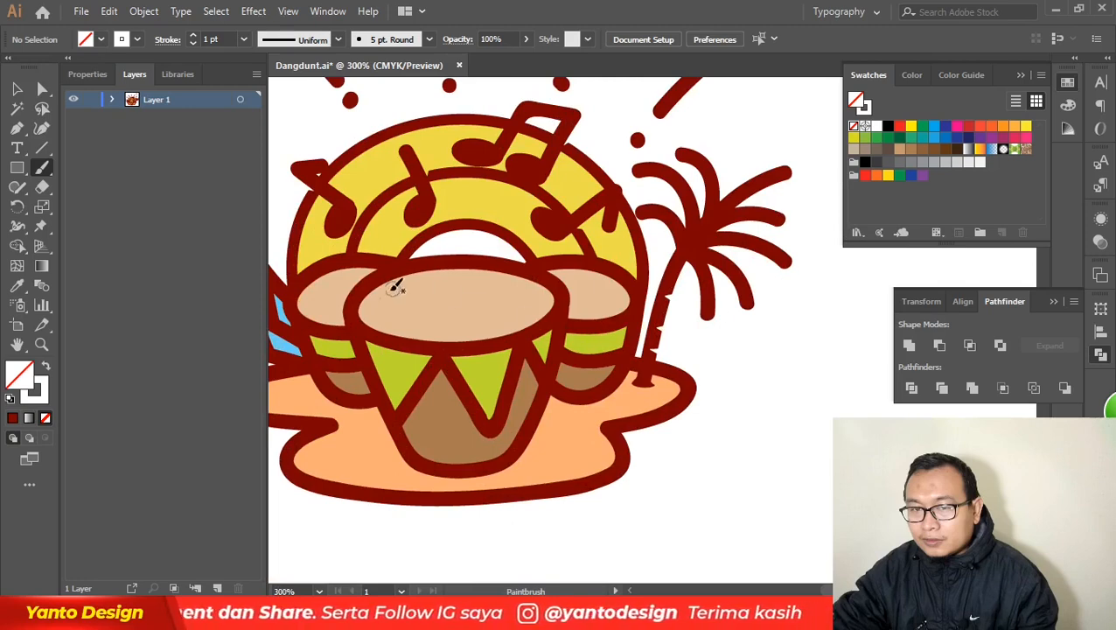
drag(532, 290, 488, 324)
key(ctrl+z)
key(ctrl+z)
key(ctrl+z)
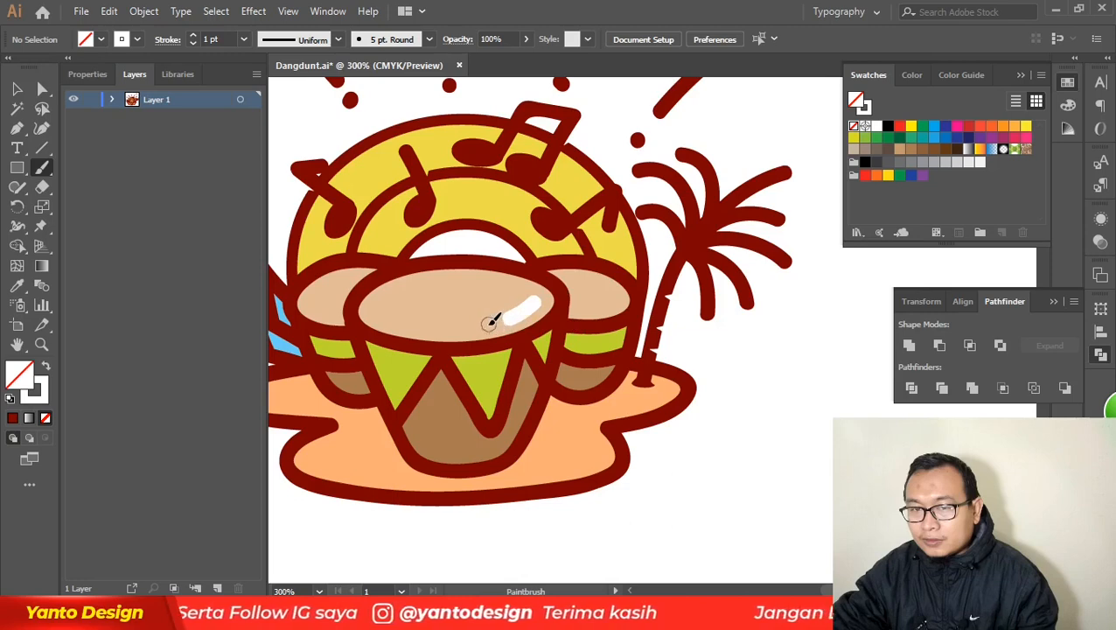
- Paint white highlight strokes and dots on both side drumheads and on the bodies of the centre and right drums
drag(579, 282, 621, 303)
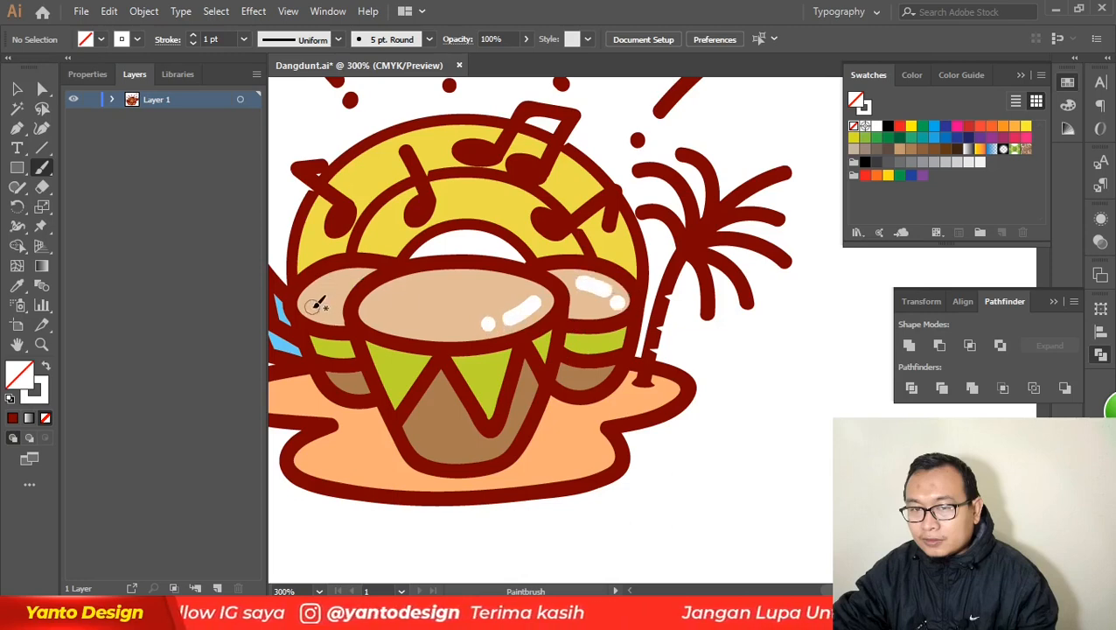
drag(311, 305, 331, 315)
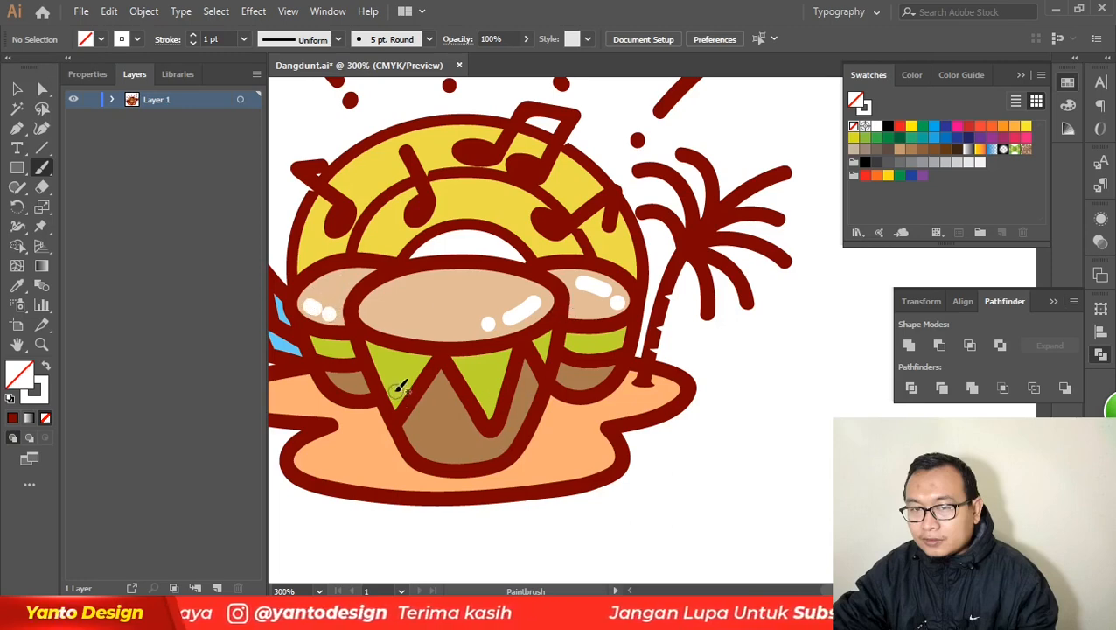
drag(390, 372, 424, 435)
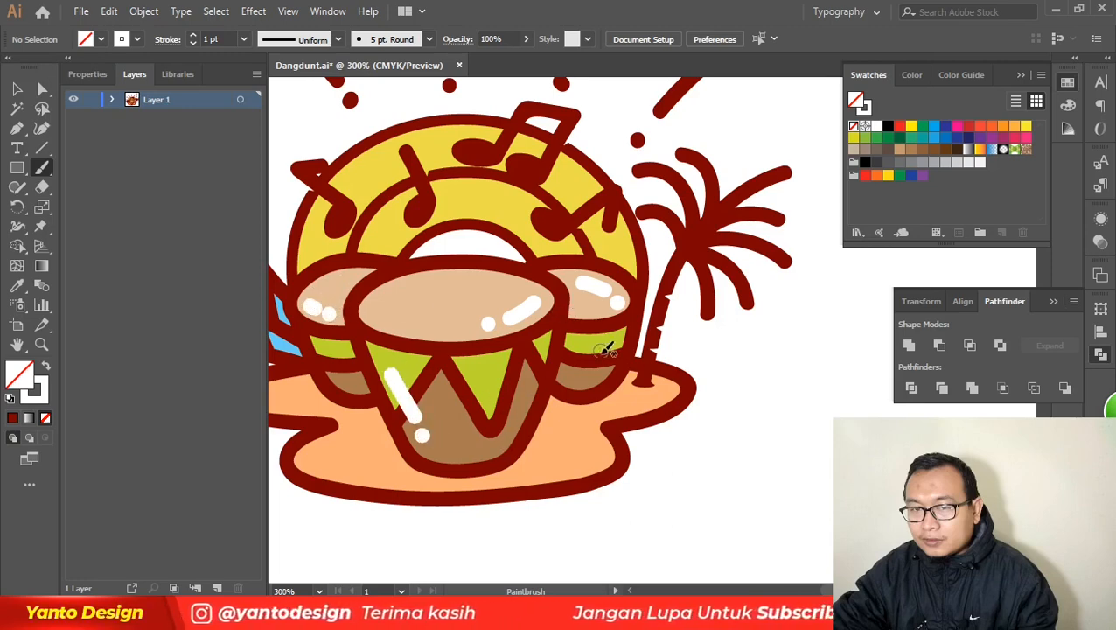
drag(615, 341, 581, 381)
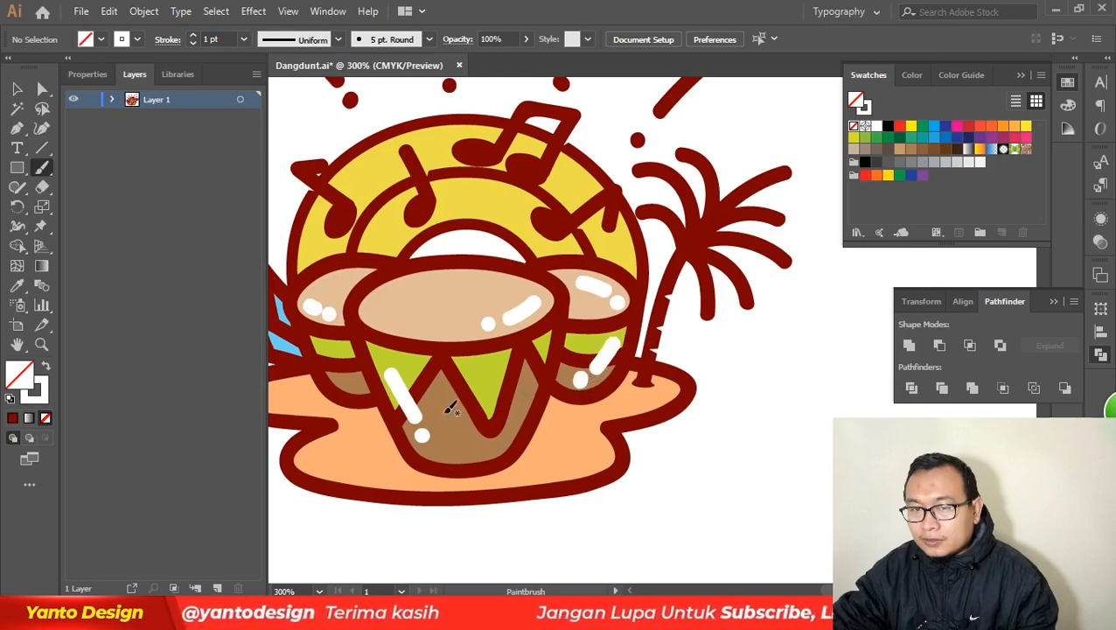
- Undo the white highlights on all three drums and set the brush stroke weight to 0.75 pt
key(ctrl+z)
key(ctrl+z)
key(ctrl+z)
key(ctrl+z)
key(ctrl+z)
key(ctrl+z)
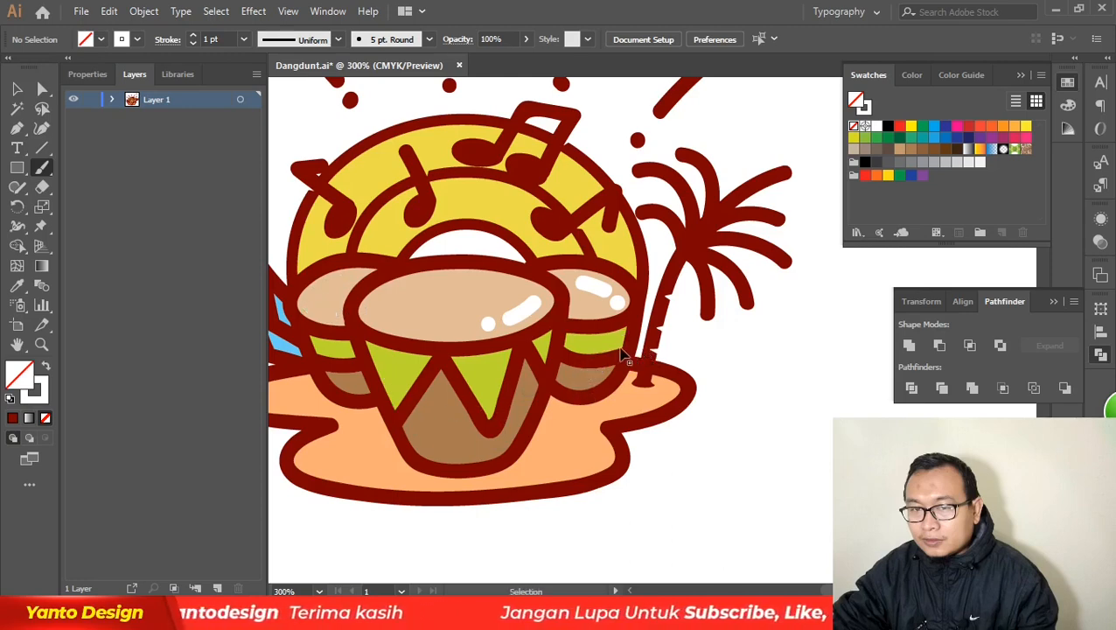
key(ctrl+z)
key(ctrl+z)
key(ctrl+z)
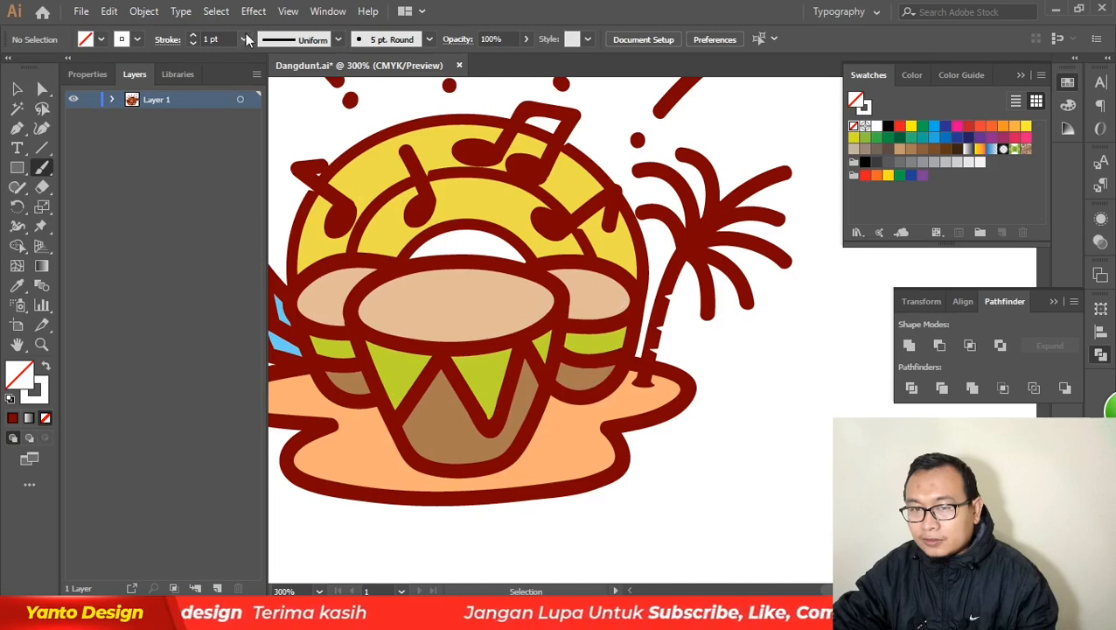
click(244, 39)
click(263, 90)
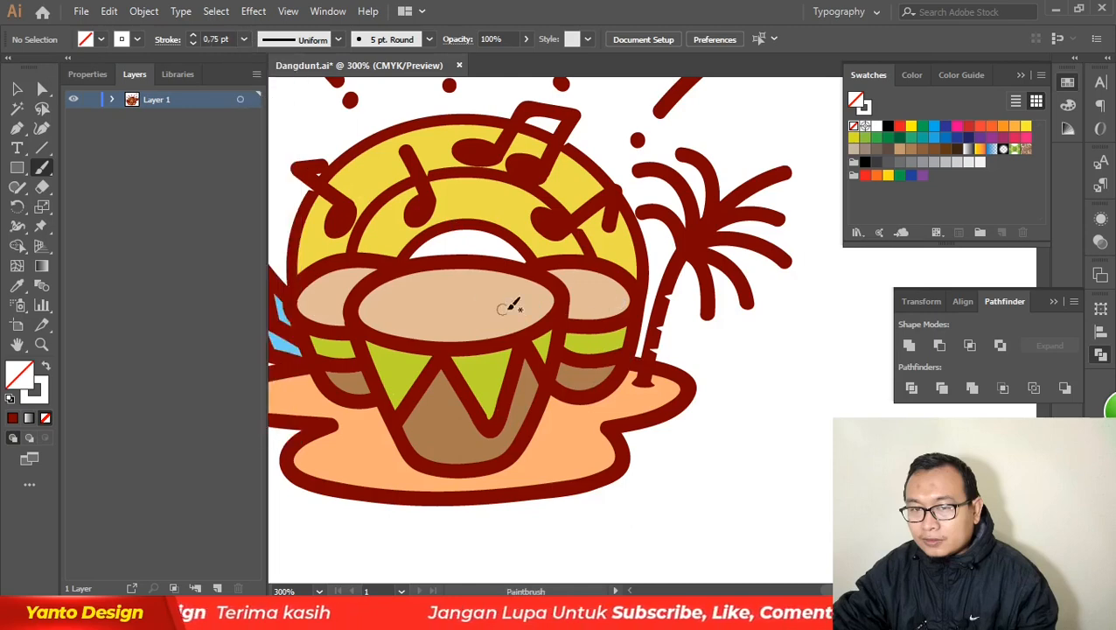
- Paint thin white highlight strokes with accompanying dots on the centre, right and left drumheads
drag(533, 303, 495, 326)
click(481, 326)
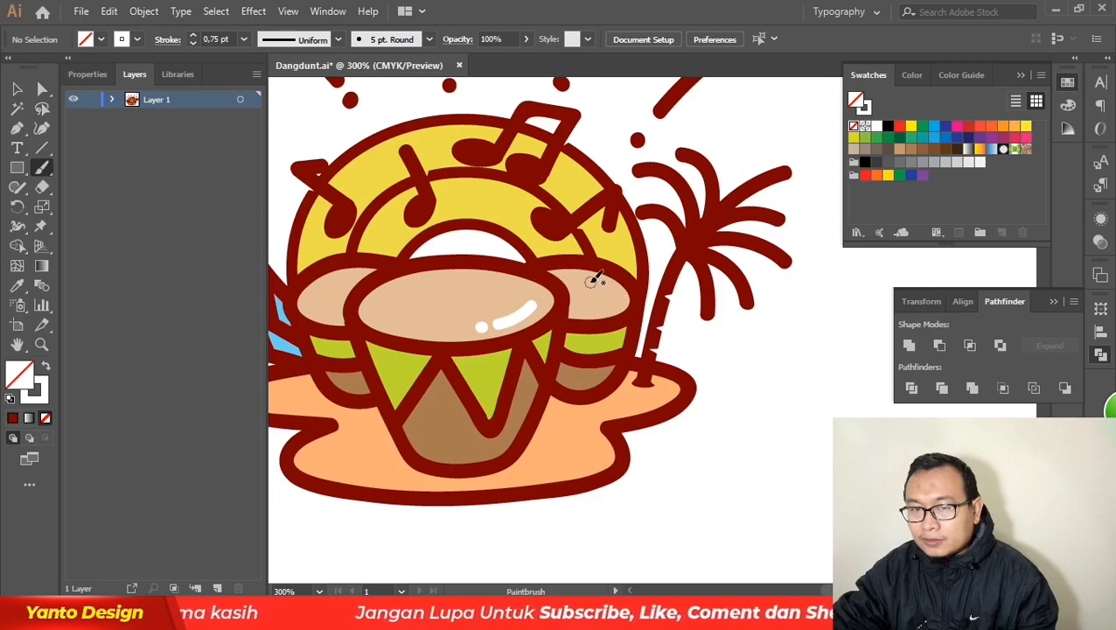
drag(592, 283, 611, 288)
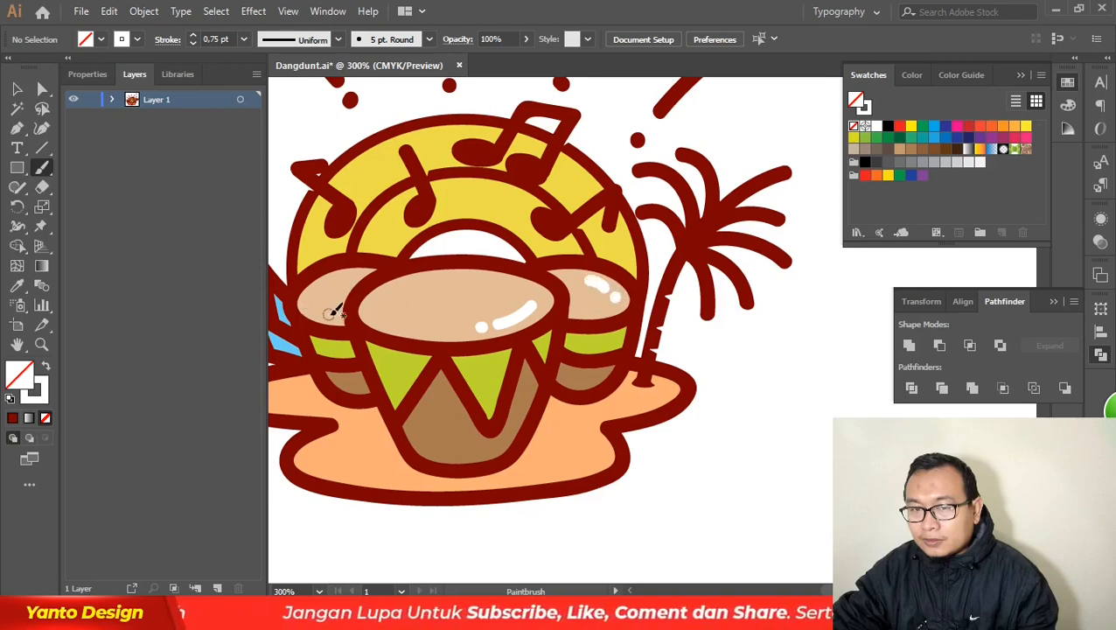
mouse_move(304, 306)
mouse_down()
mouse_move(333, 314)
mouse_move(313, 302)
mouse_move(337, 314)
mouse_move(332, 352)
mouse_move(354, 383)
mouse_move(383, 373)
mouse_move(418, 431)
mouse_up()
- Paint a long slanted white highlight with a dot on the centre drum's body and a short one on the right drum's base, undoing unwanted strokes
key(ctrl+z)
key(ctrl+z)
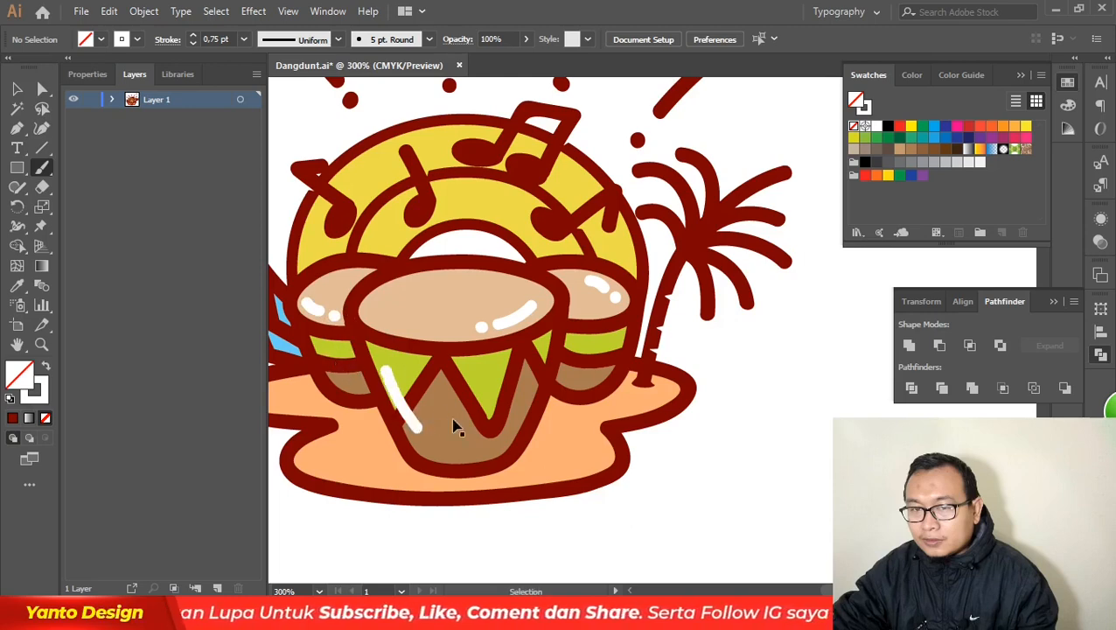
key(ctrl+z)
drag(395, 374, 425, 432)
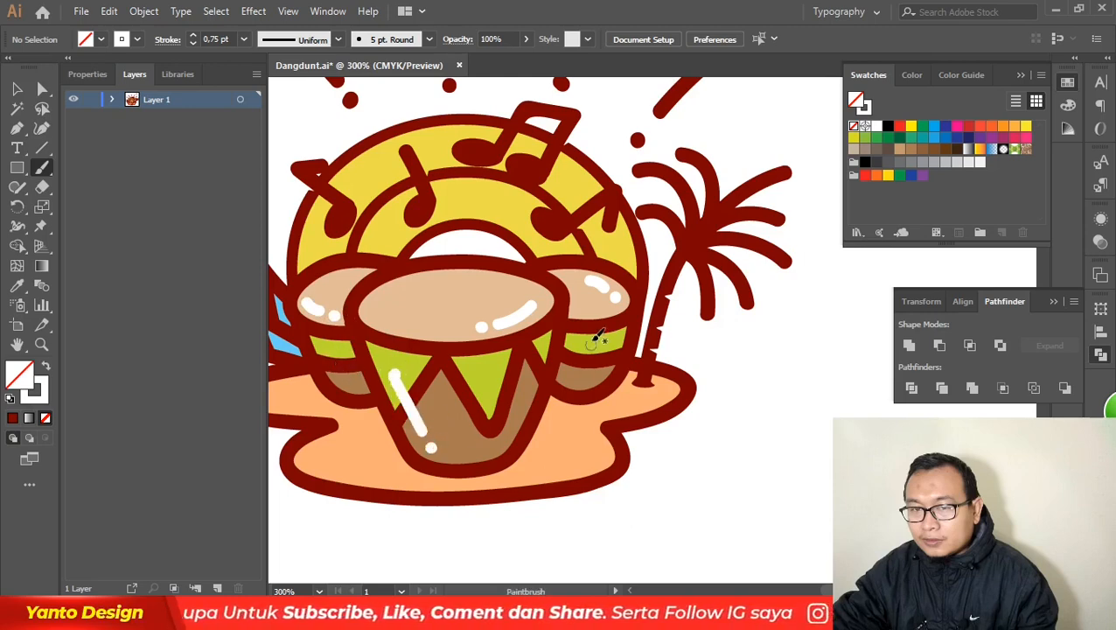
key(ctrl+z)
drag(390, 371, 428, 429)
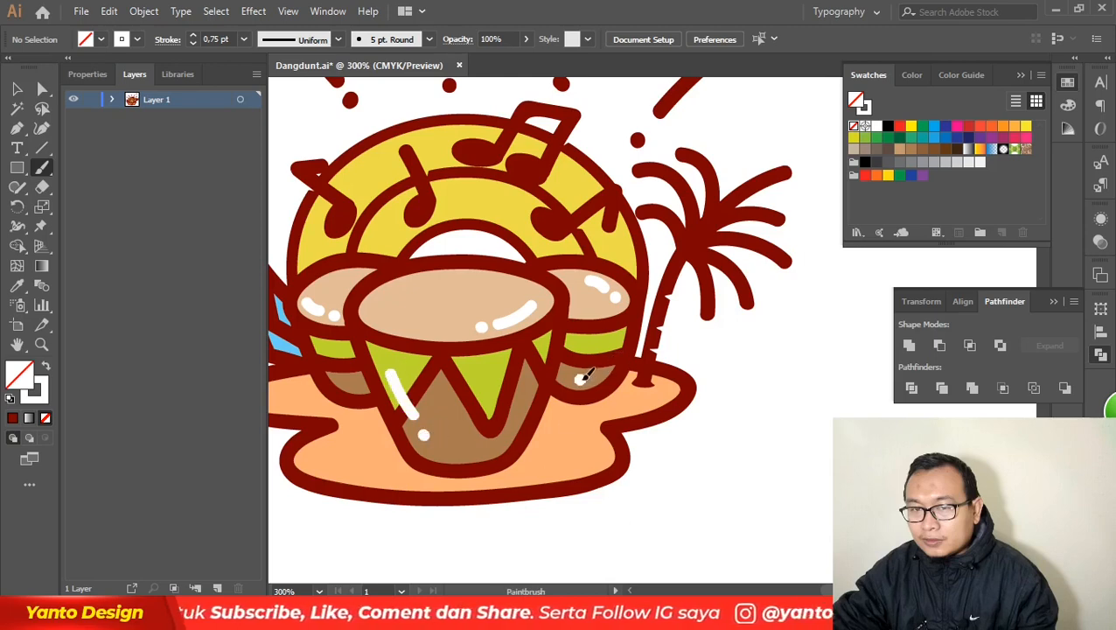
drag(584, 374, 611, 358)
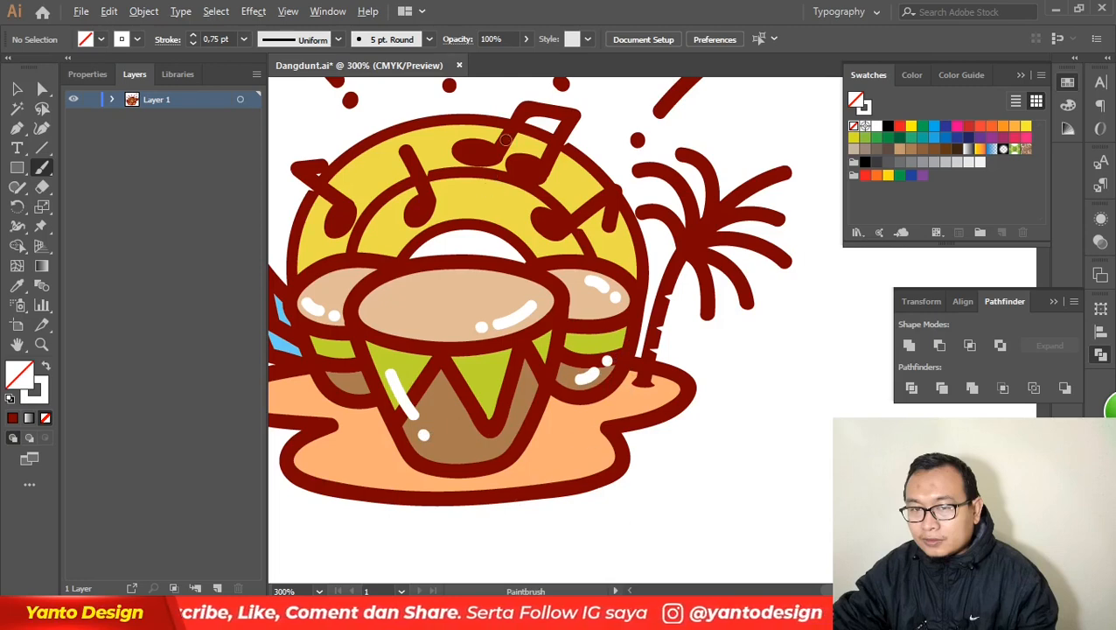
- Paint short white highlights on the orange sections of both horns, and undo them
scroll(506, 140, down, 5)
scroll(422, 200, up, 5)
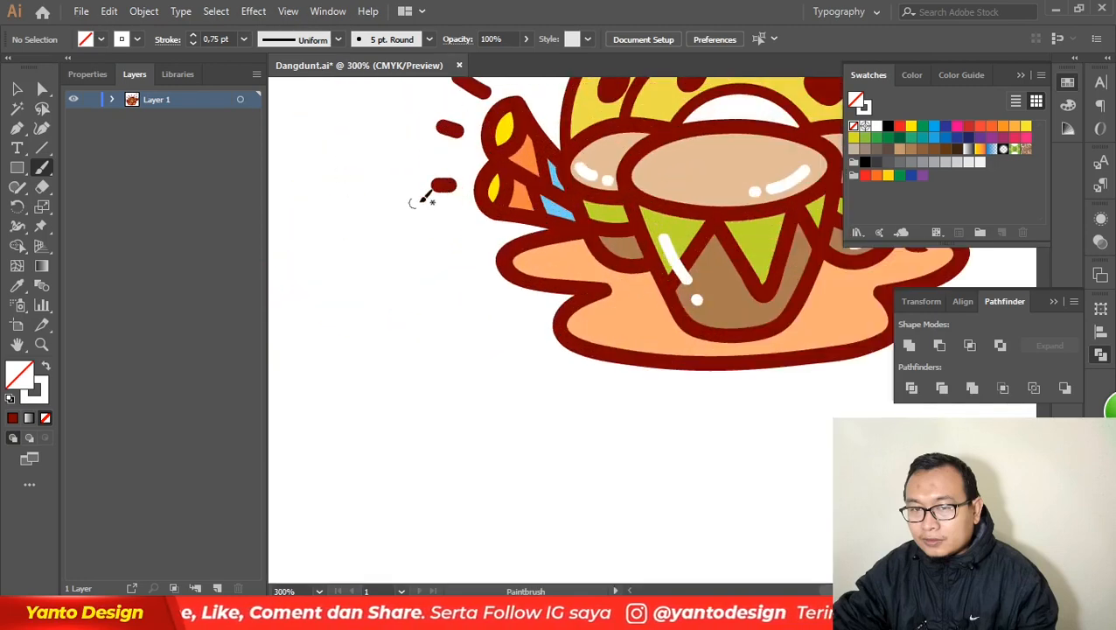
scroll(423, 200, up, 3)
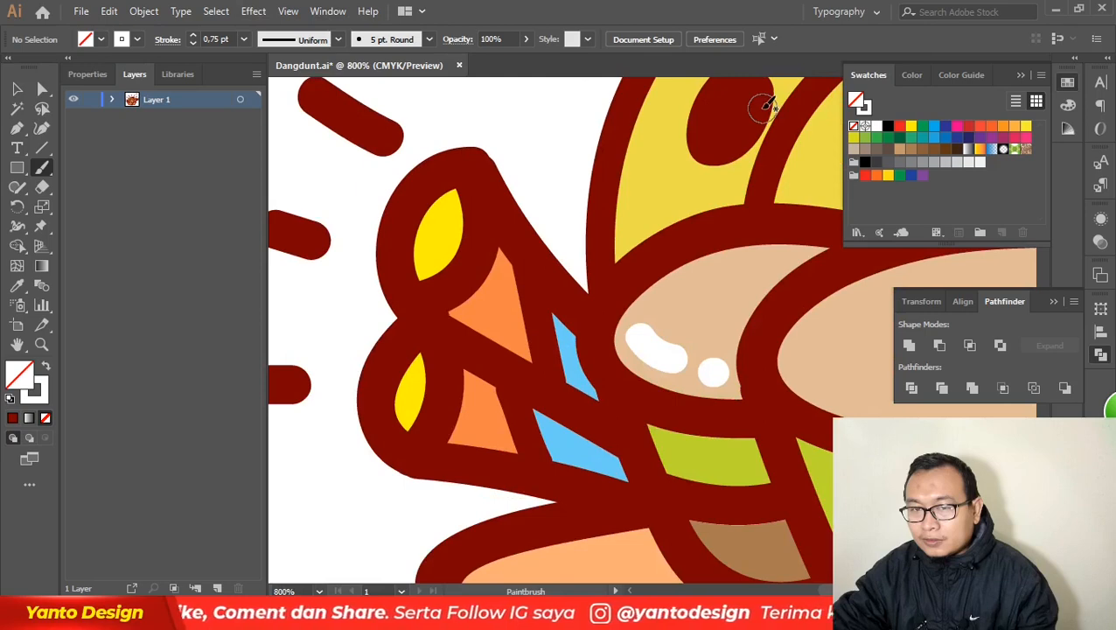
drag(497, 308, 528, 332)
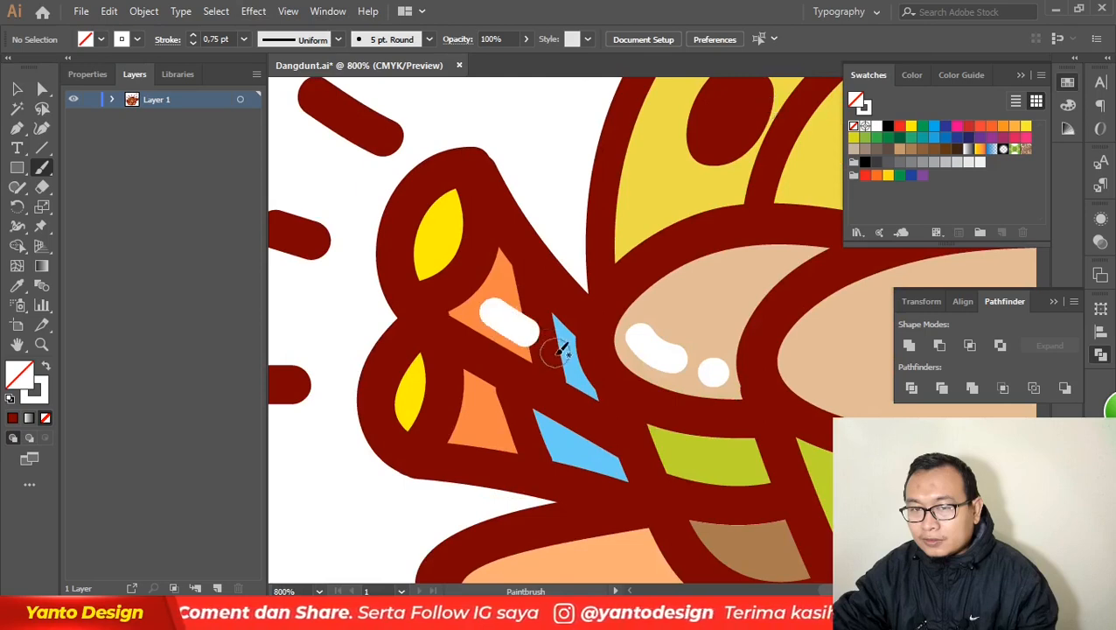
mouse_move(473, 425)
mouse_down()
mouse_move(536, 446)
mouse_move(482, 430)
mouse_move(509, 437)
mouse_up()
key(ctrl+z)
key(ctrl+z)
scroll(528, 412, down, 4)
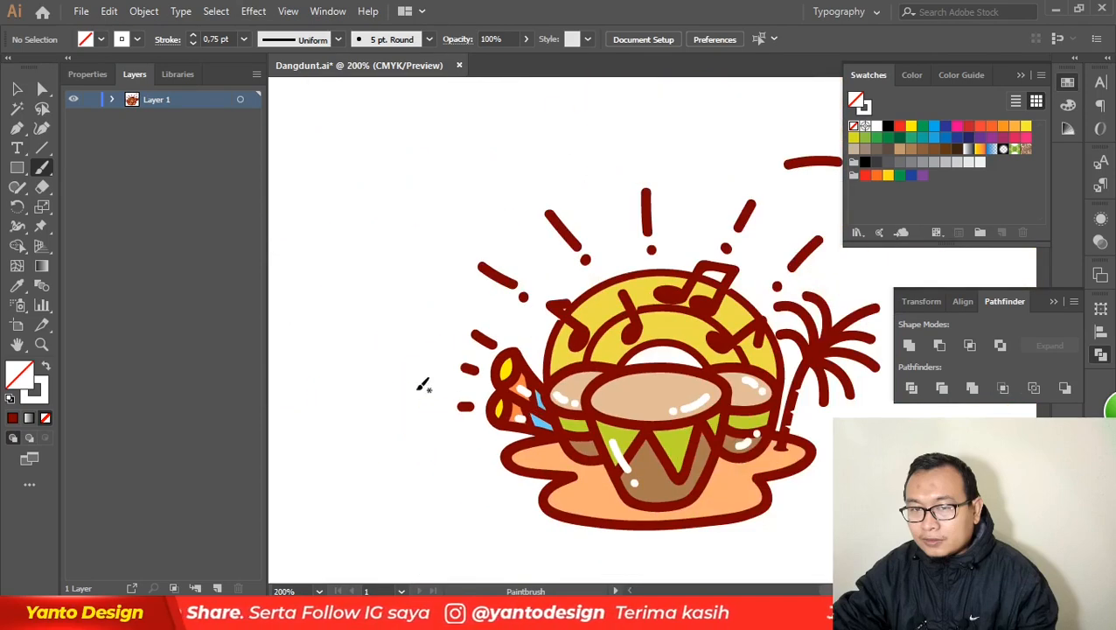
scroll(372, 245, down, 2)
scroll(485, 306, up, 2)
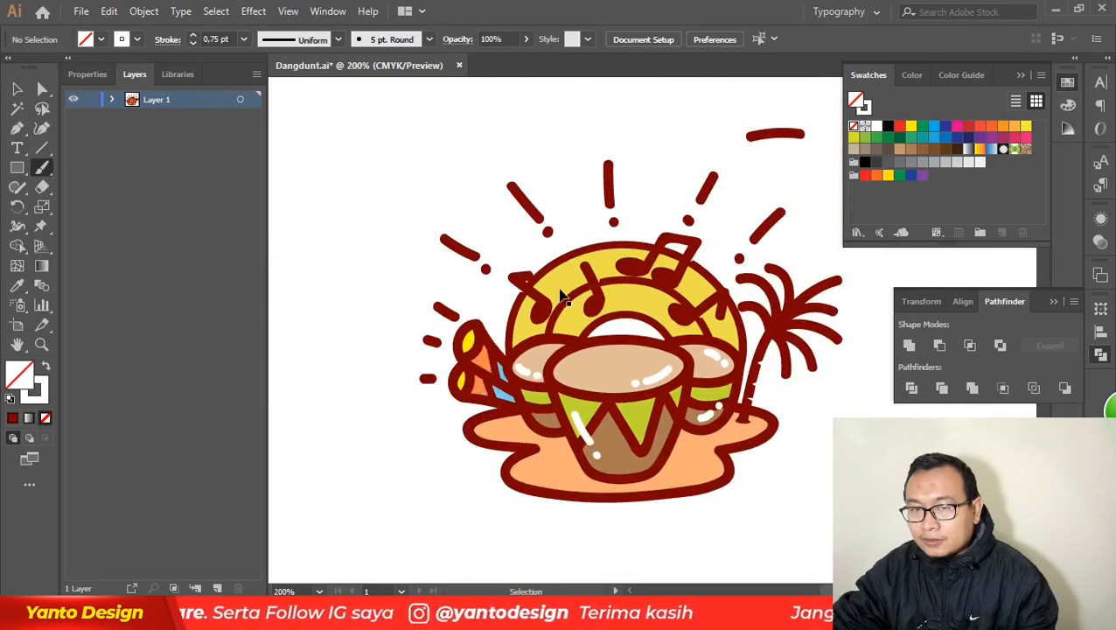
scroll(567, 287, down, 1)
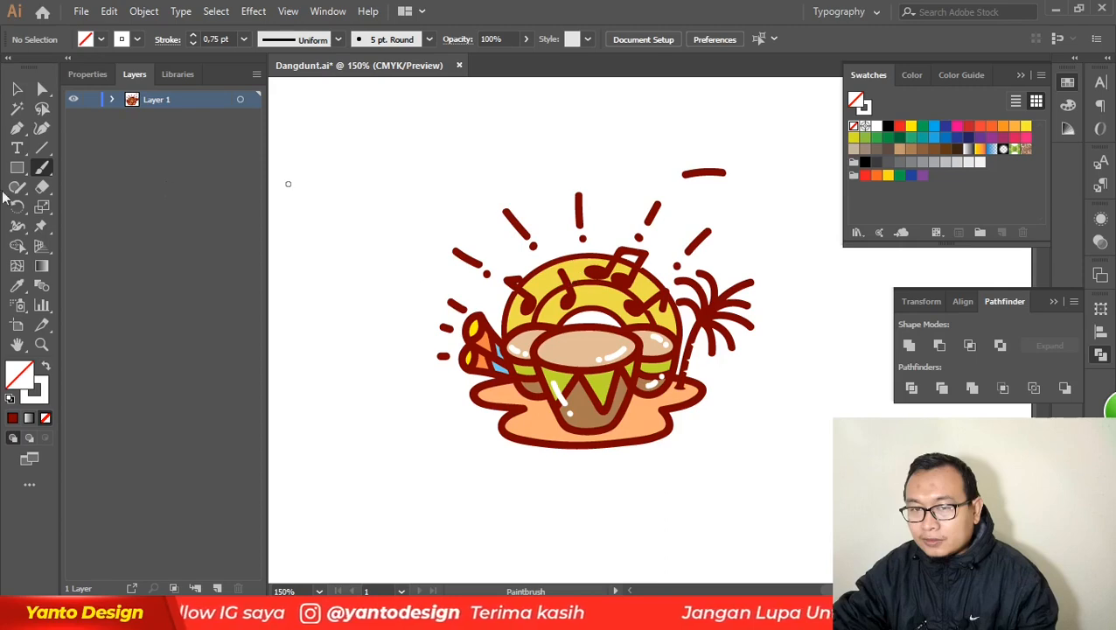
- Delete the stray deep red brush stroke above the palm tree
click(16, 88)
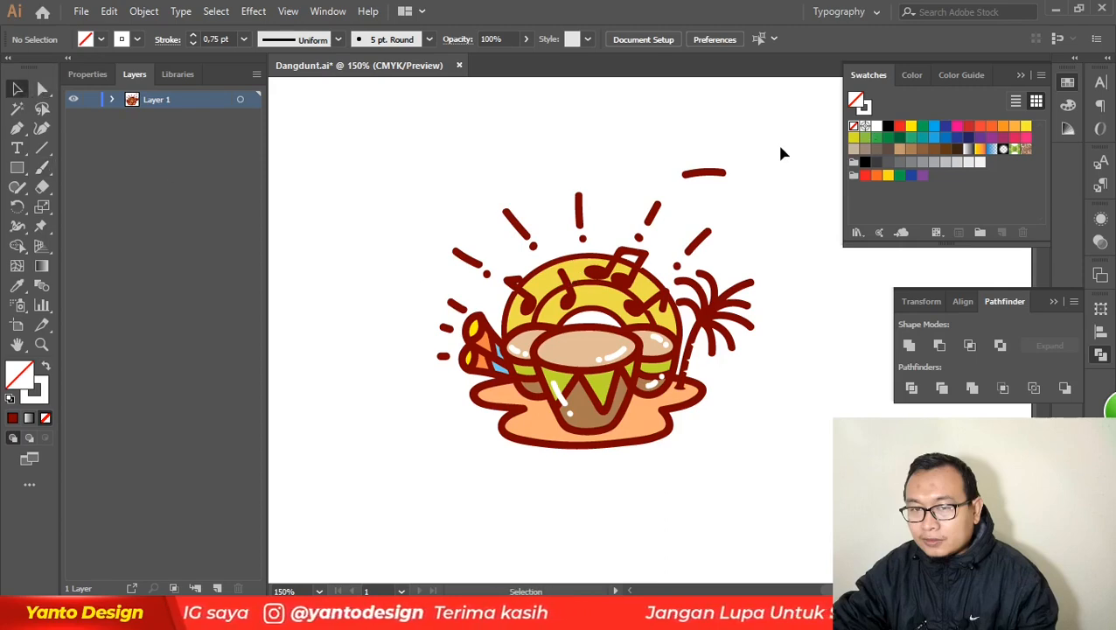
click(716, 174)
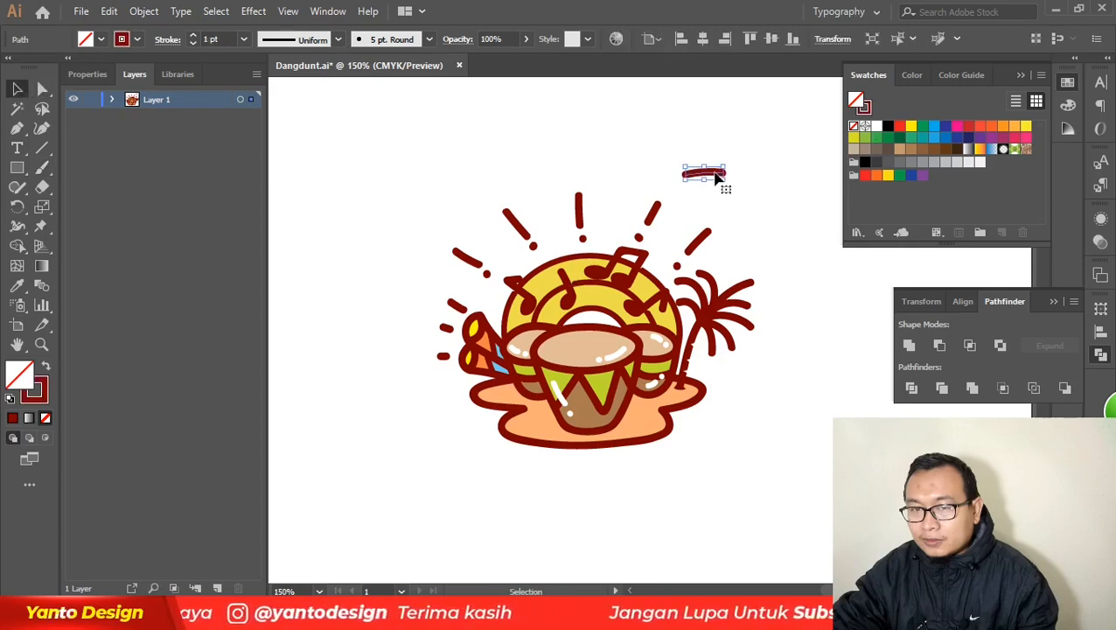
key(Delete)
scroll(581, 367, up, 1)
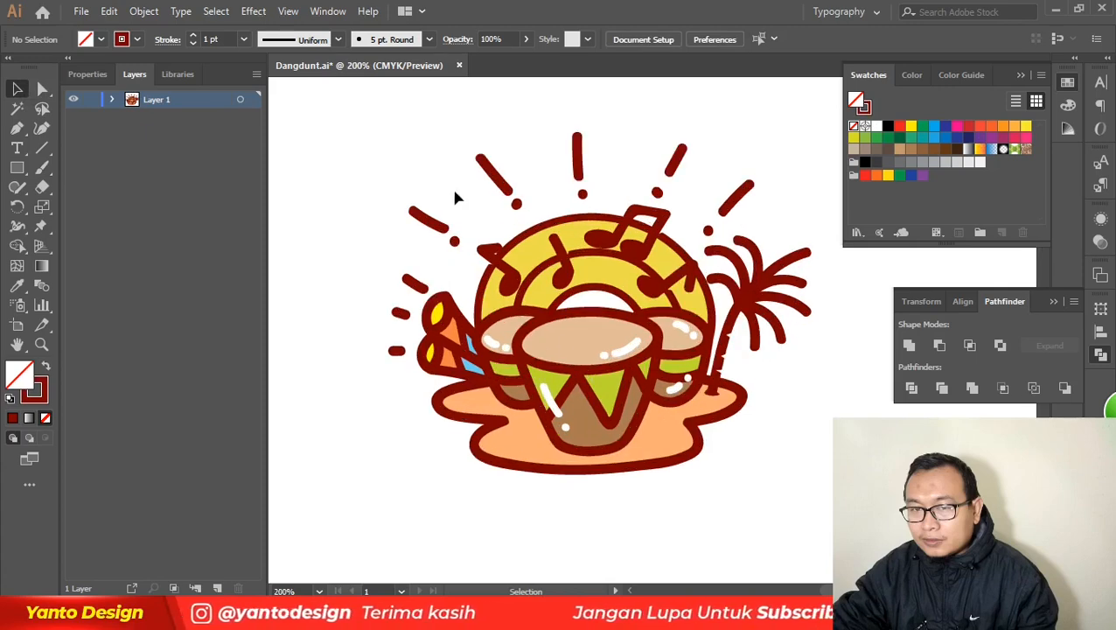
- Shift the yellow sun fill group away from its outline, and undo the move
drag(433, 153, 733, 551)
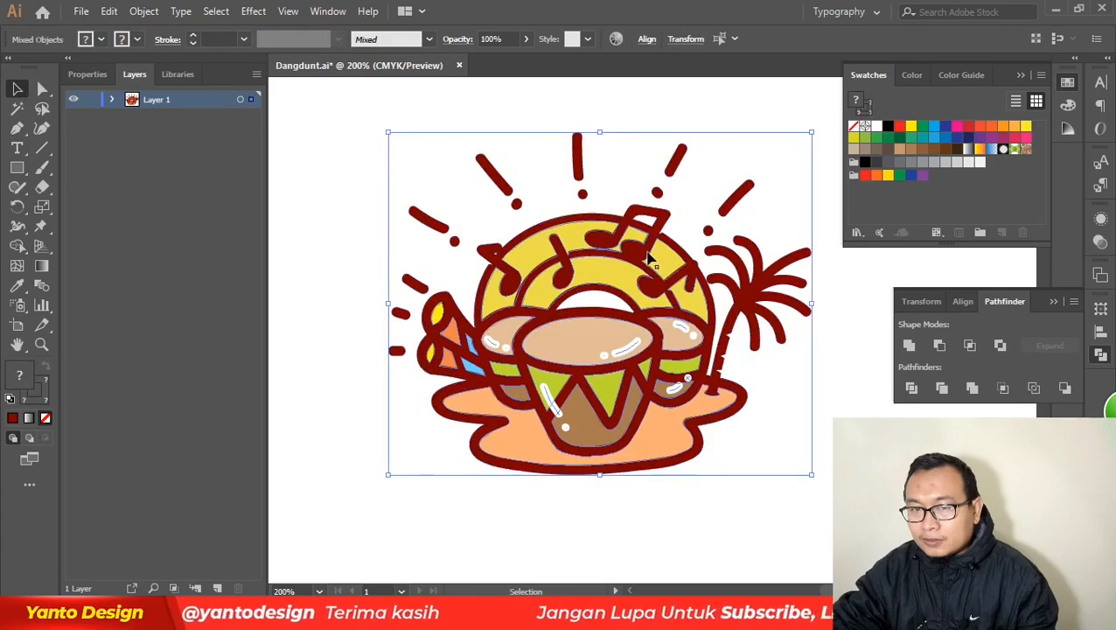
shift+click(648, 256)
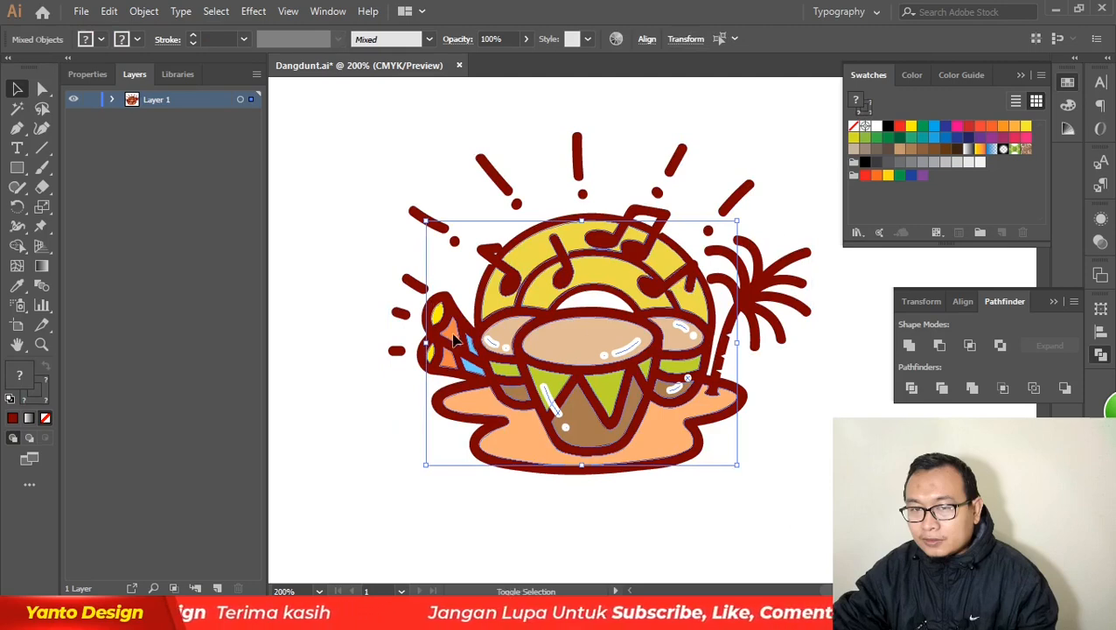
click(821, 390)
drag(621, 274, 683, 247)
key(ctrl+z)
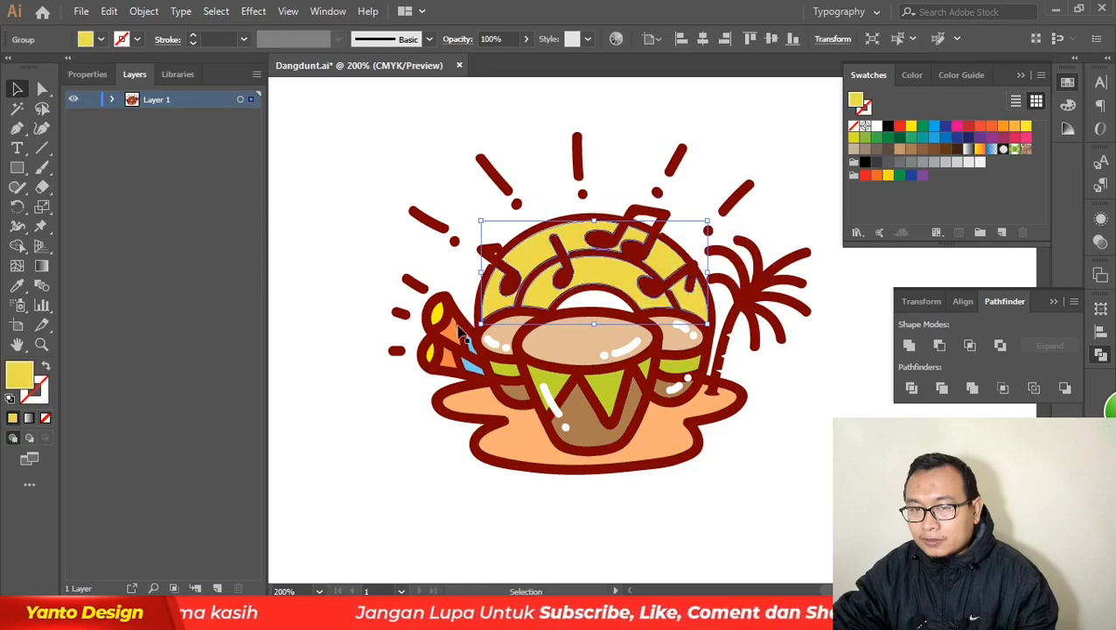
click(750, 424)
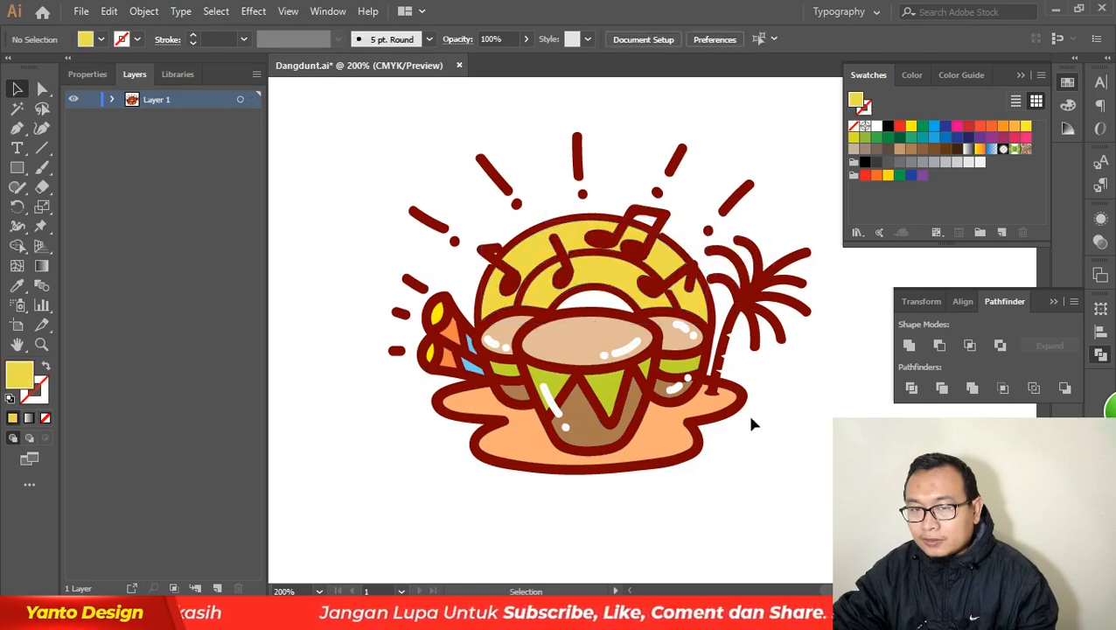
- Select the whole illustration to examine its paths, and clear the selection
scroll(751, 422, up, 2)
scroll(699, 394, down, 3)
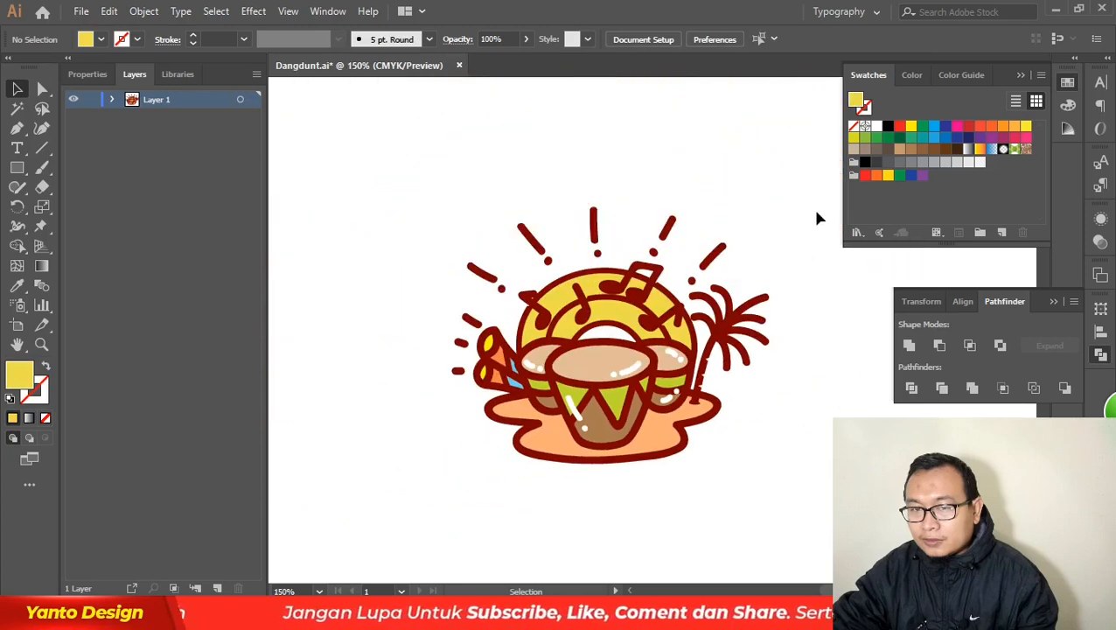
drag(810, 180, 415, 495)
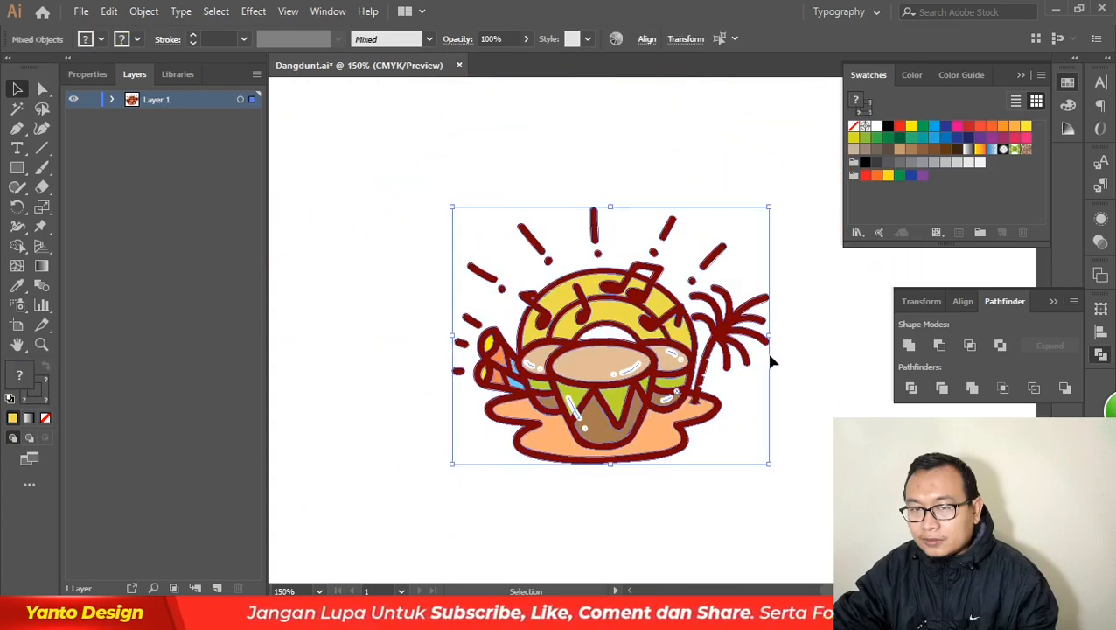
scroll(573, 366, up, 2)
click(422, 274)
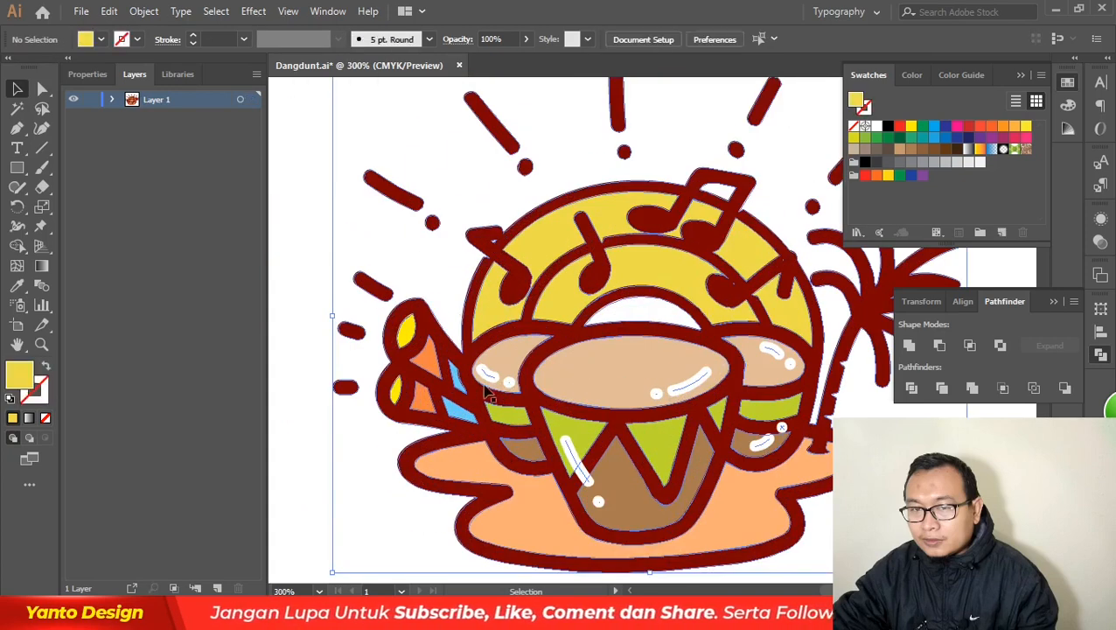
- Group all the white highlight strokes and dots on the drums, and expand the group's appearance into filled shapes
click(490, 377)
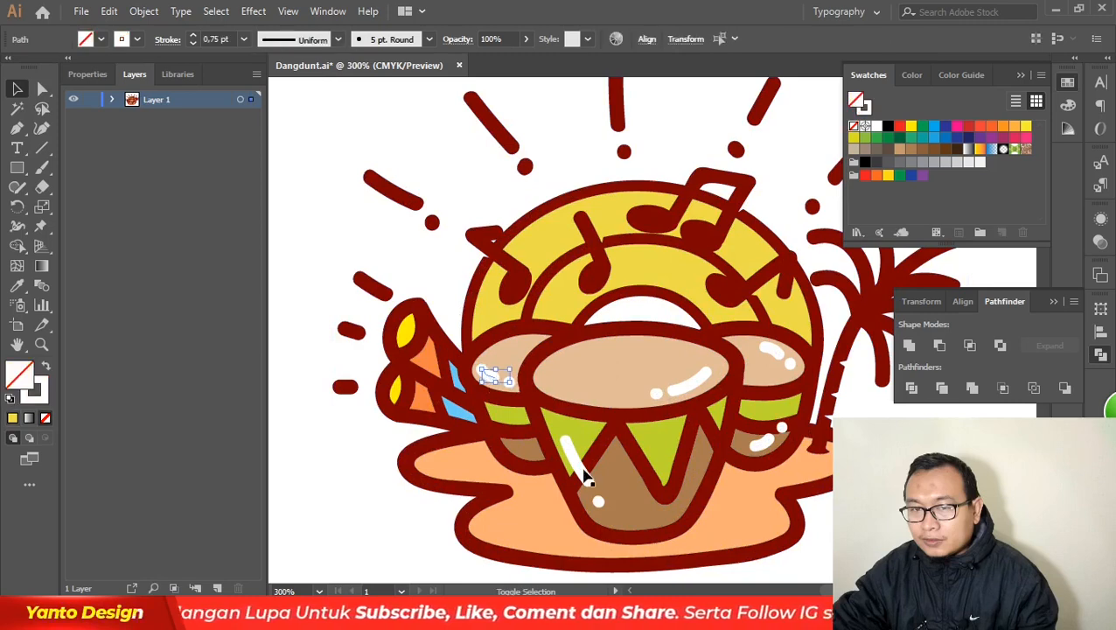
shift+click(585, 479)
shift+click(599, 503)
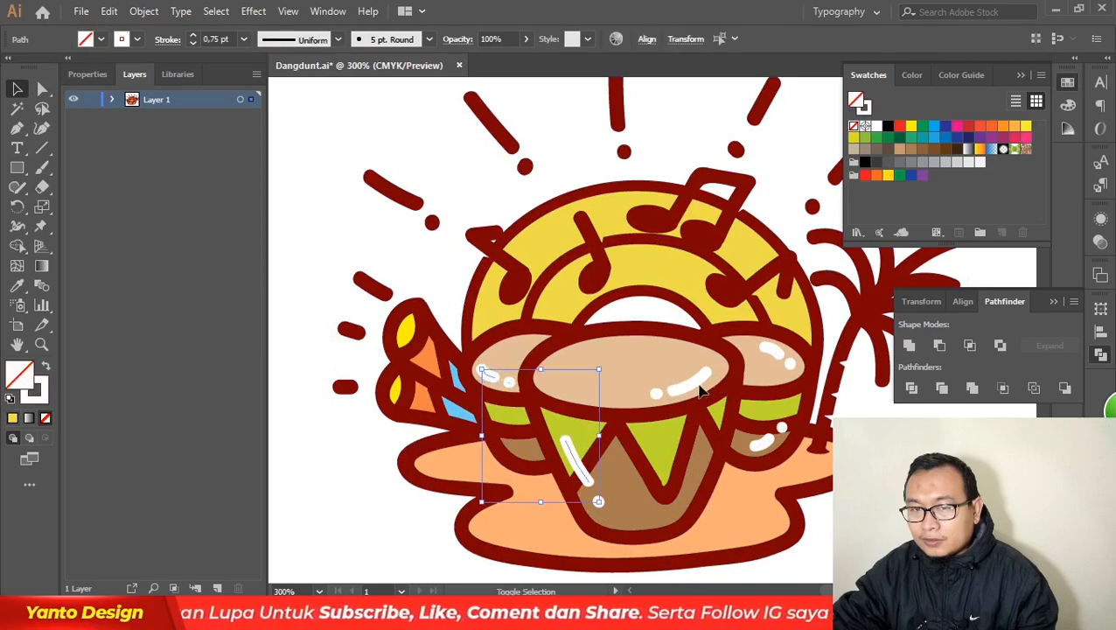
shift+click(698, 386)
shift+click(770, 352)
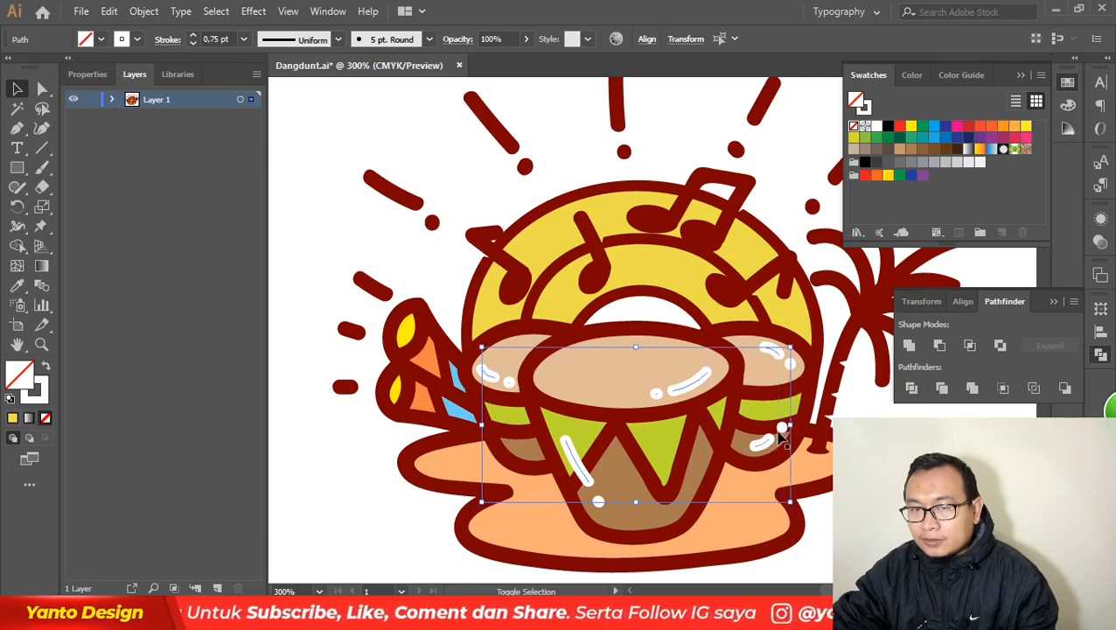
key(ctrl+g)
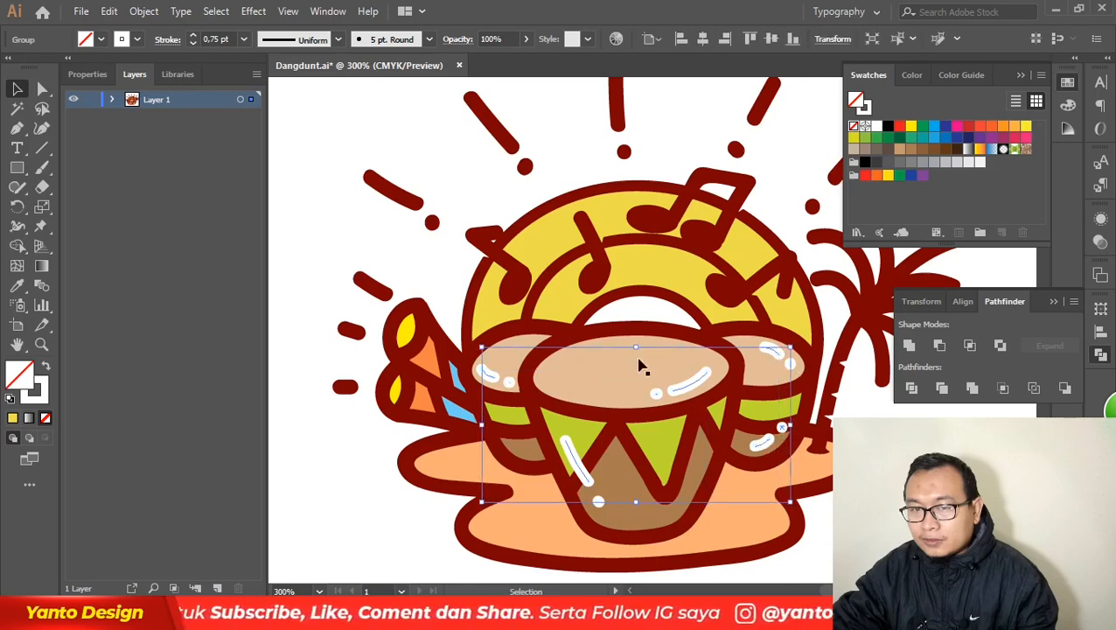
click(144, 10)
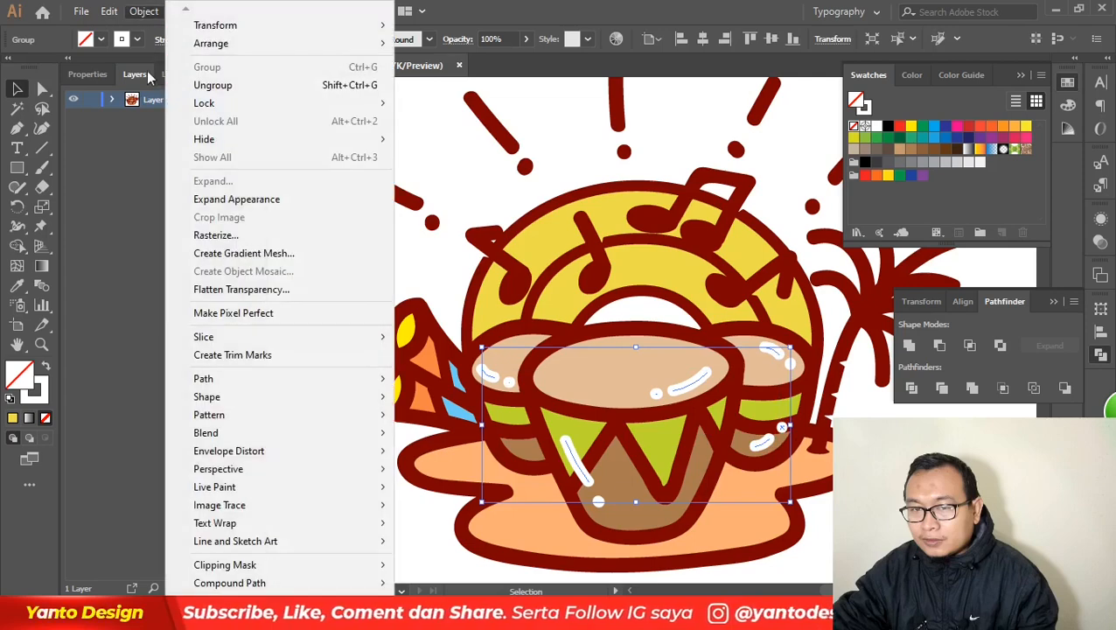
click(226, 198)
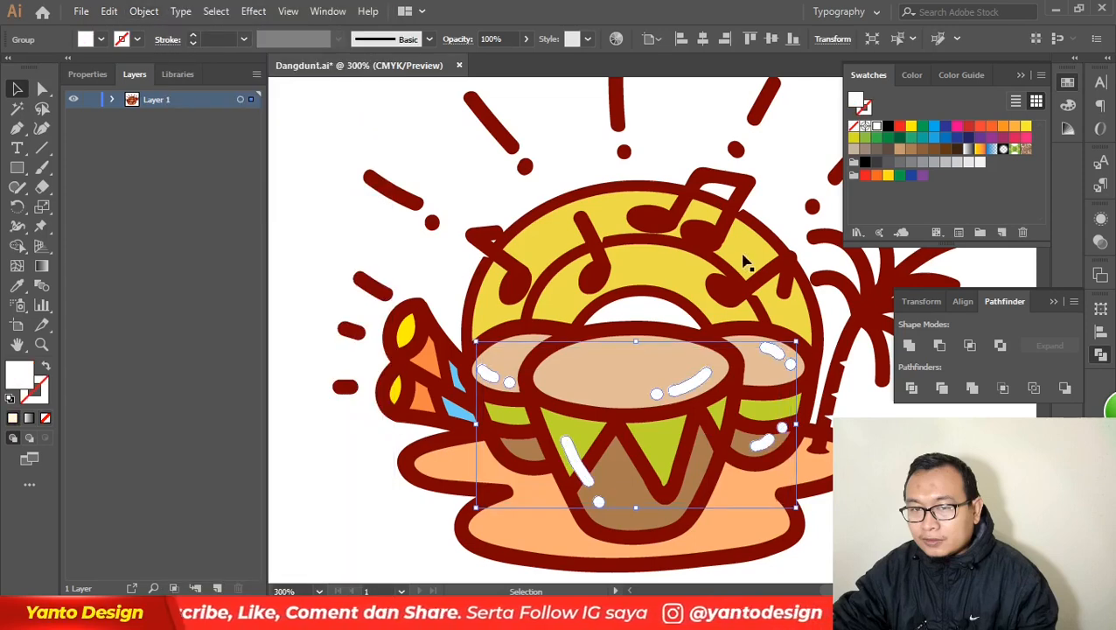
- Group the outlines, colour fills and highlights of the whole illustration together, and deselect it
key(ctrl+1)
drag(362, 126, 730, 408)
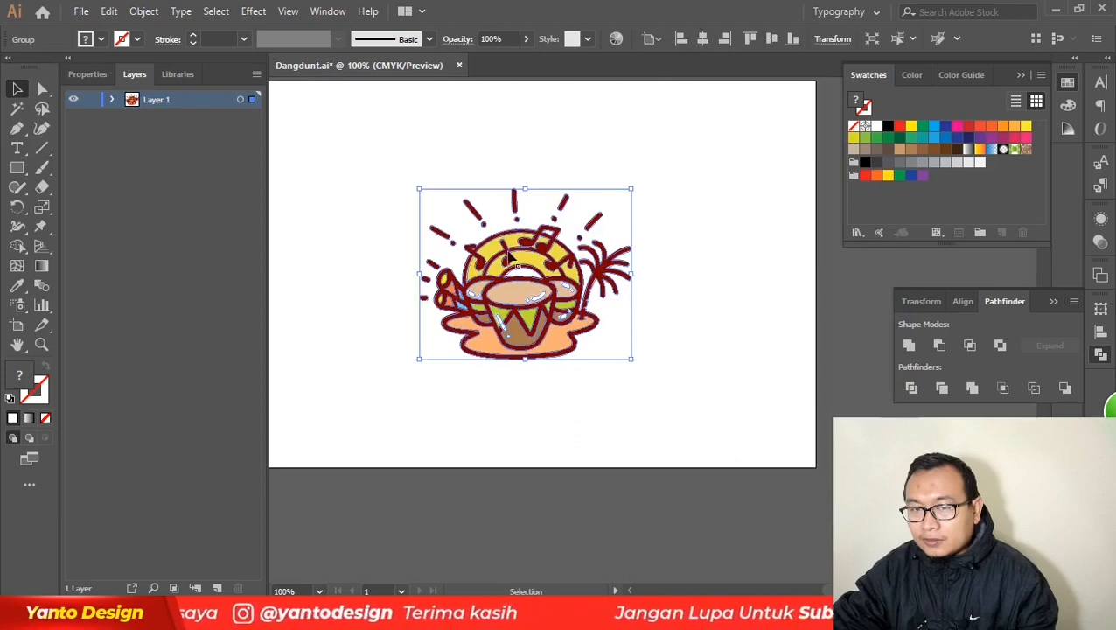
click(697, 195)
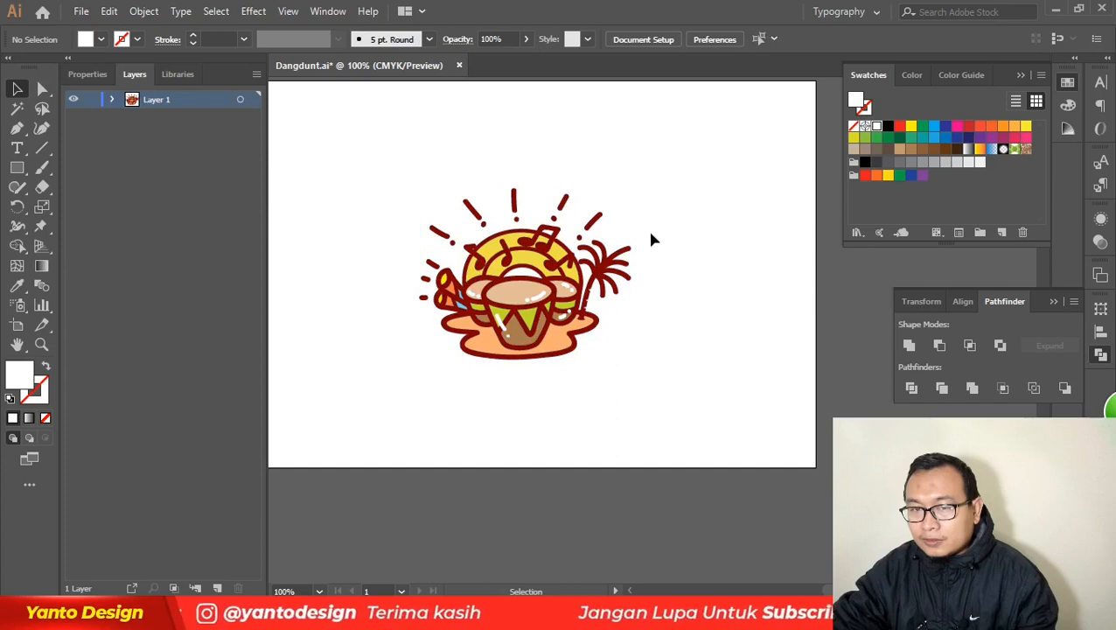
key(ctrl+=)
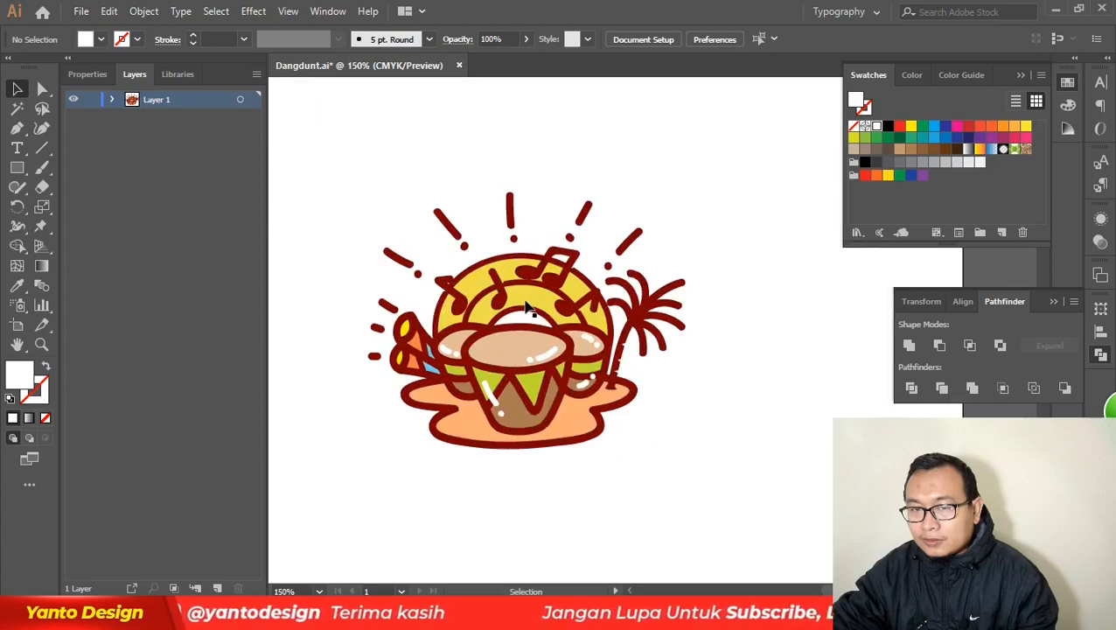
key(ctrl+minus)
key(ctrl+minus)
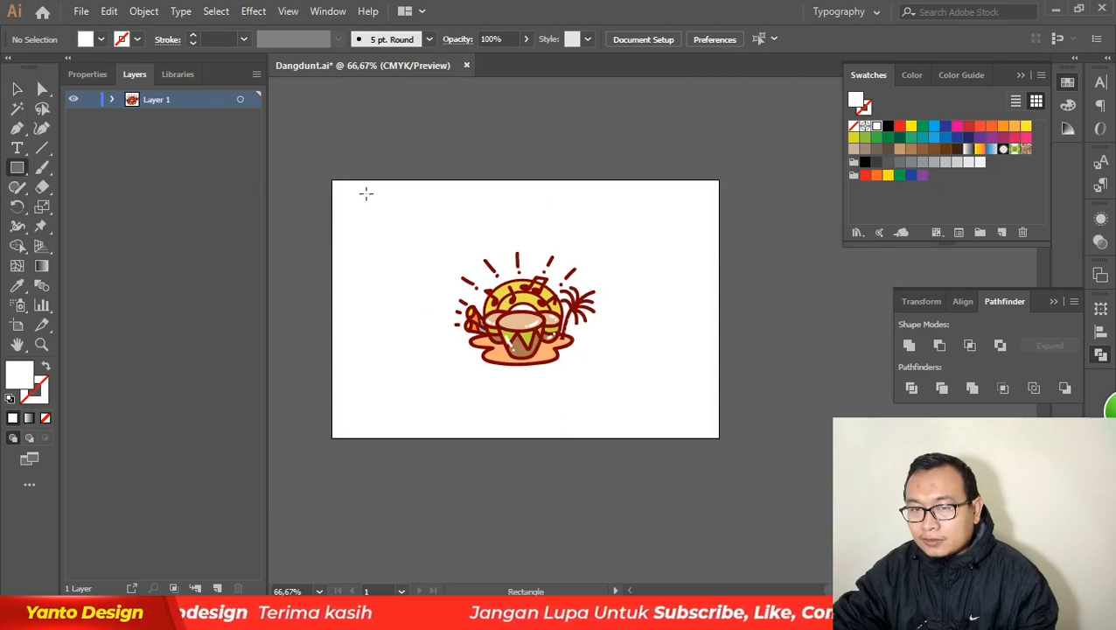
click(397, 226)
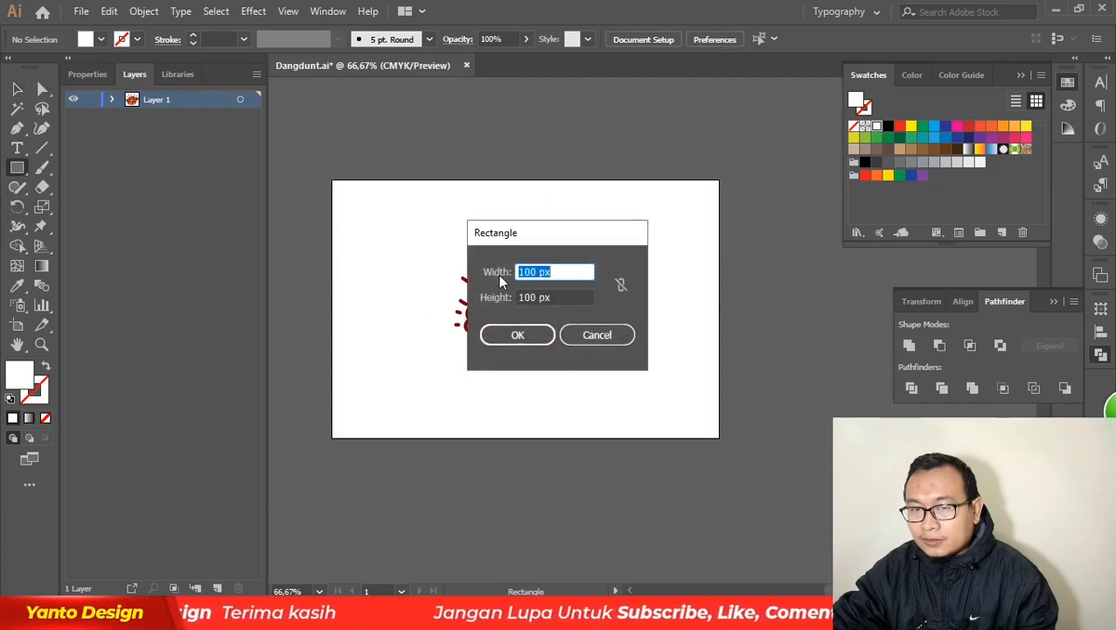
drag(526, 270, 512, 273)
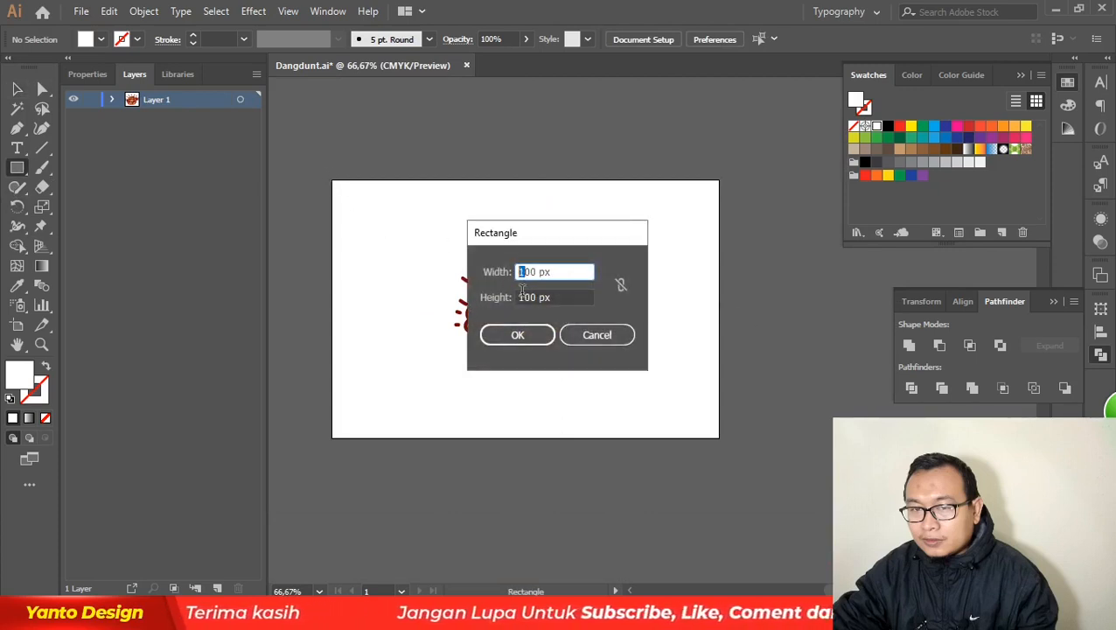
click(600, 337)
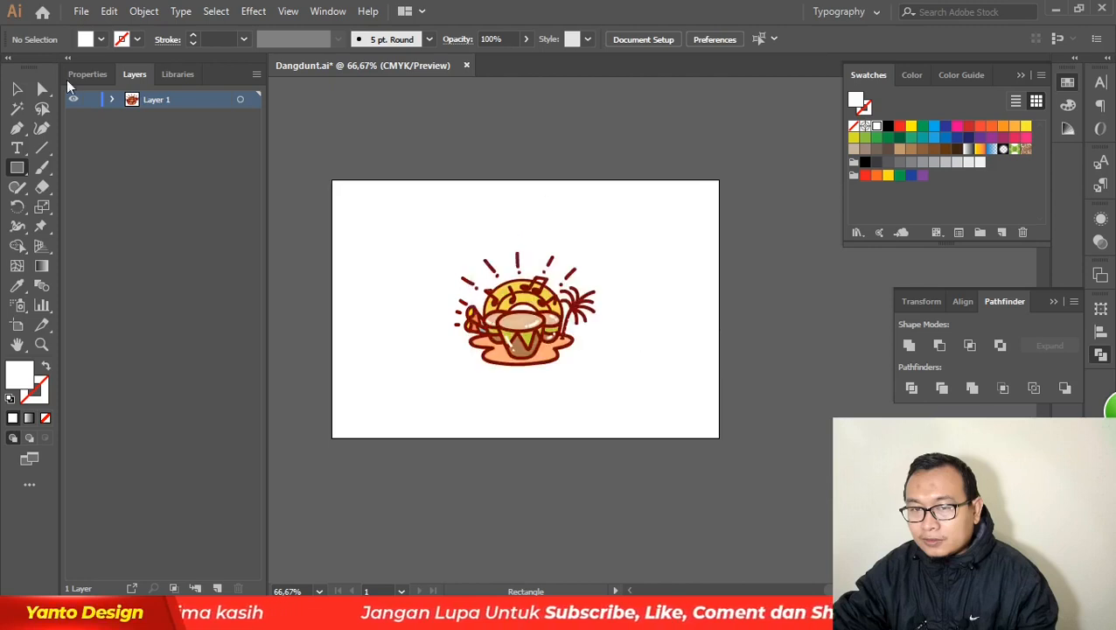
- Create a white 600 × 400 px rectangle without a stroke over the illustration
click(402, 235)
drag(524, 272, 480, 289)
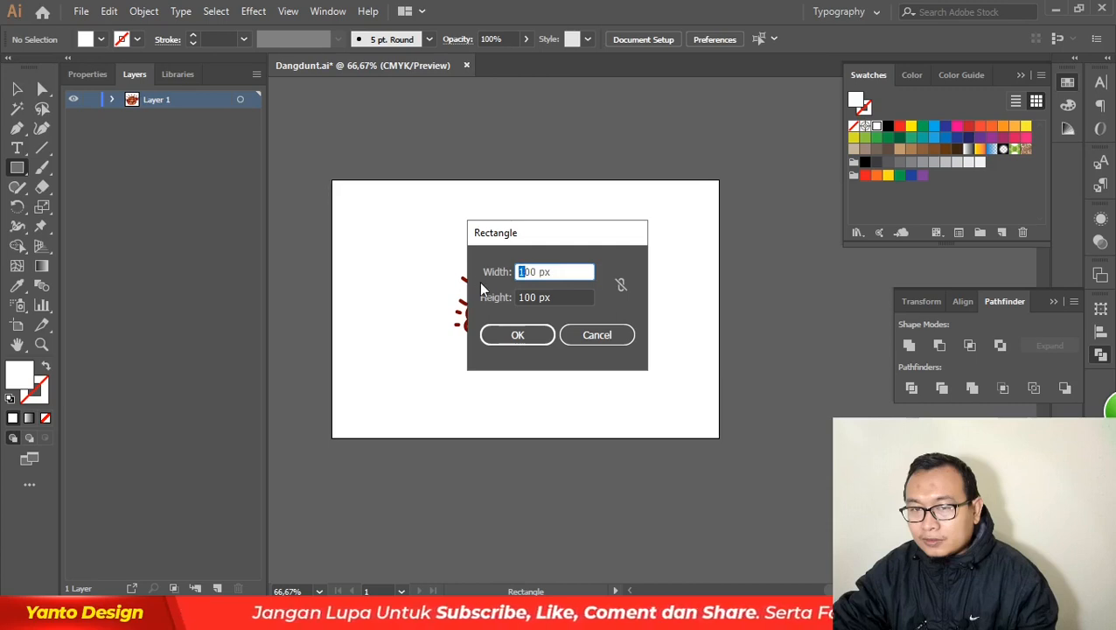
text(6)
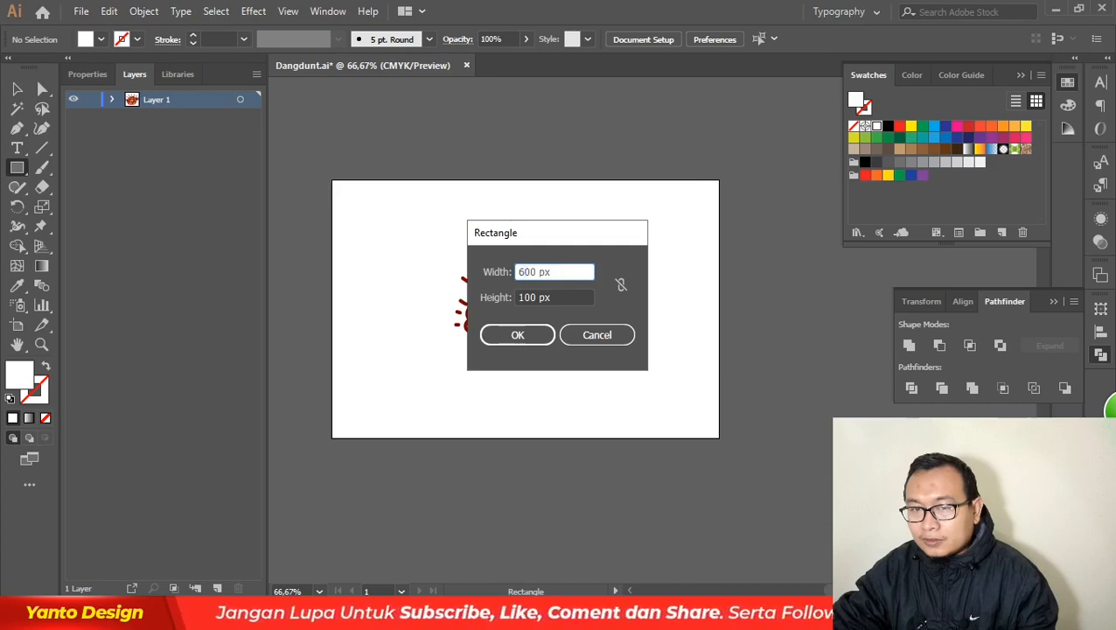
drag(523, 298, 505, 292)
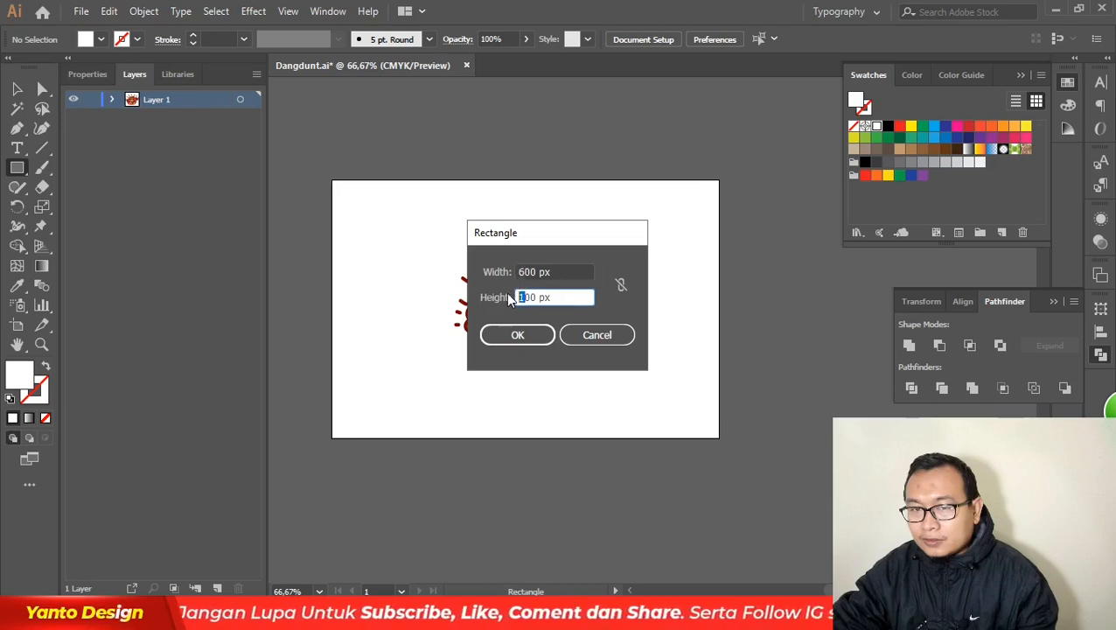
text(6)
key(Return)
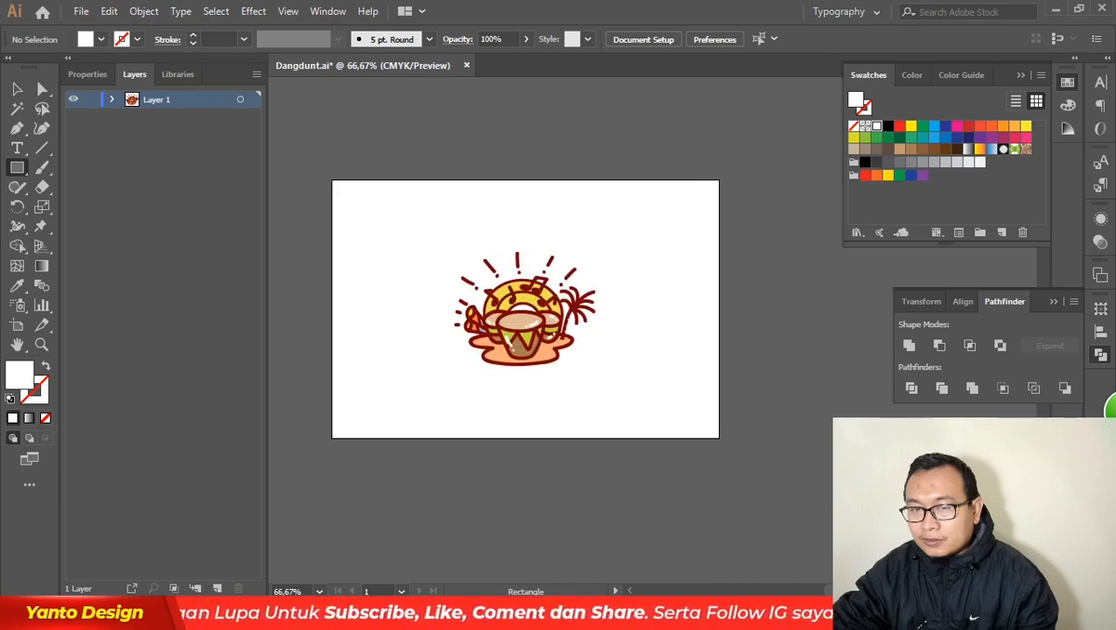
click(17, 90)
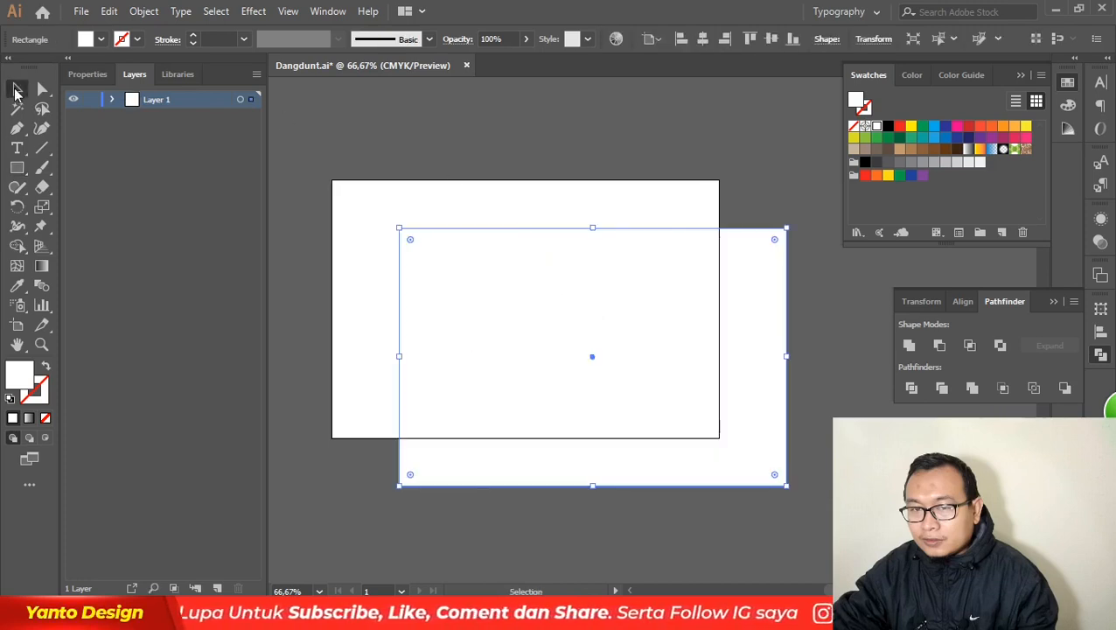
- Centre the rectangle horizontally and vertically on the artboard and move it below the illustration group in the stacking order
click(702, 39)
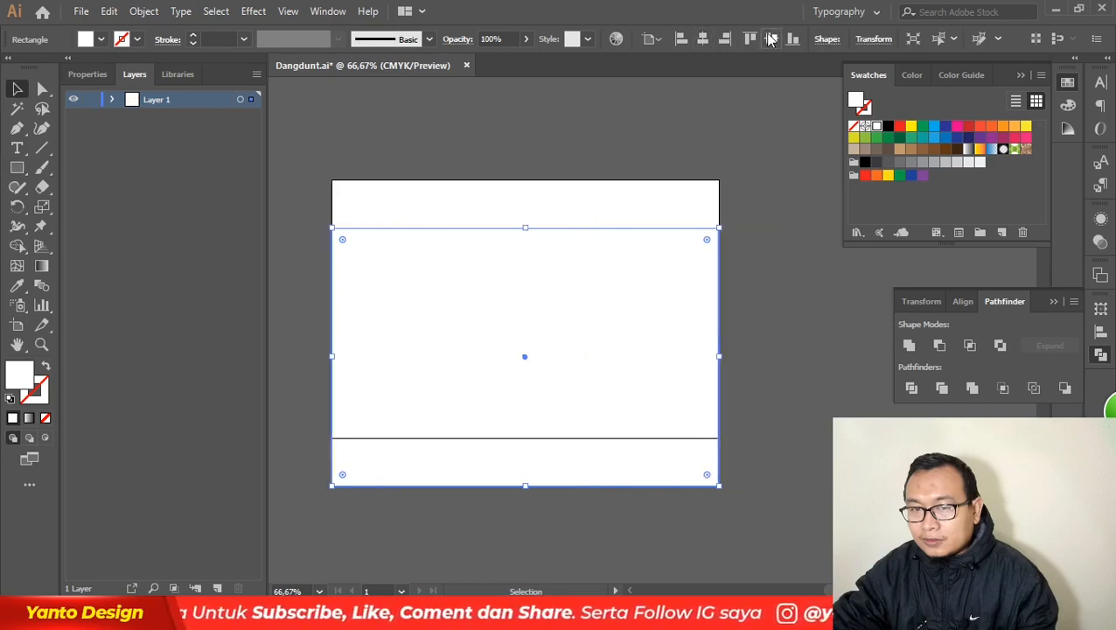
click(771, 39)
click(114, 100)
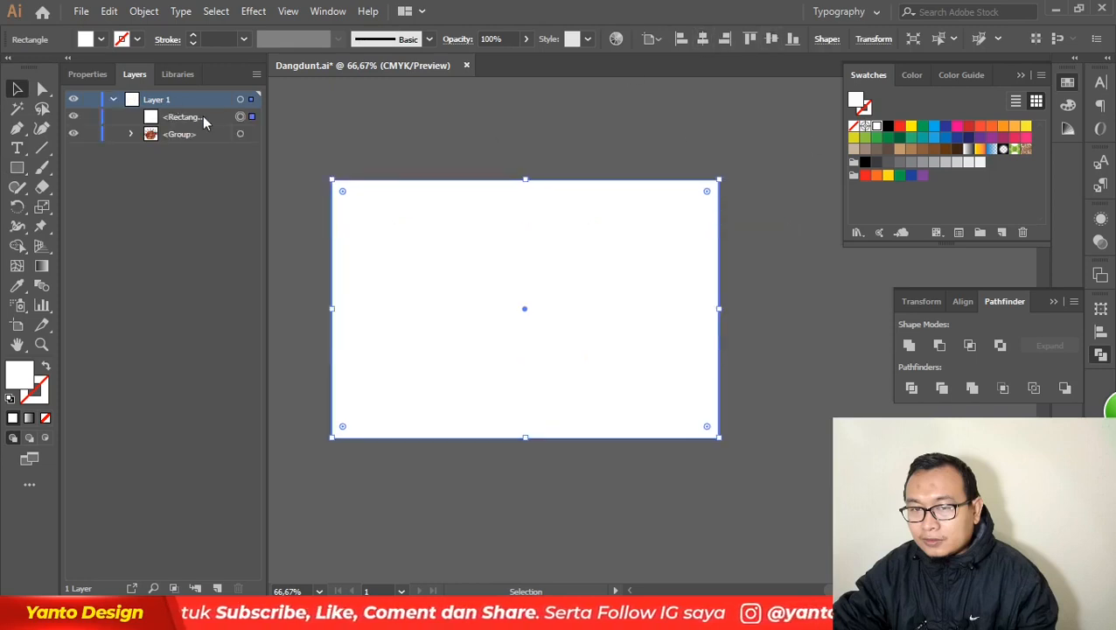
drag(204, 117, 199, 142)
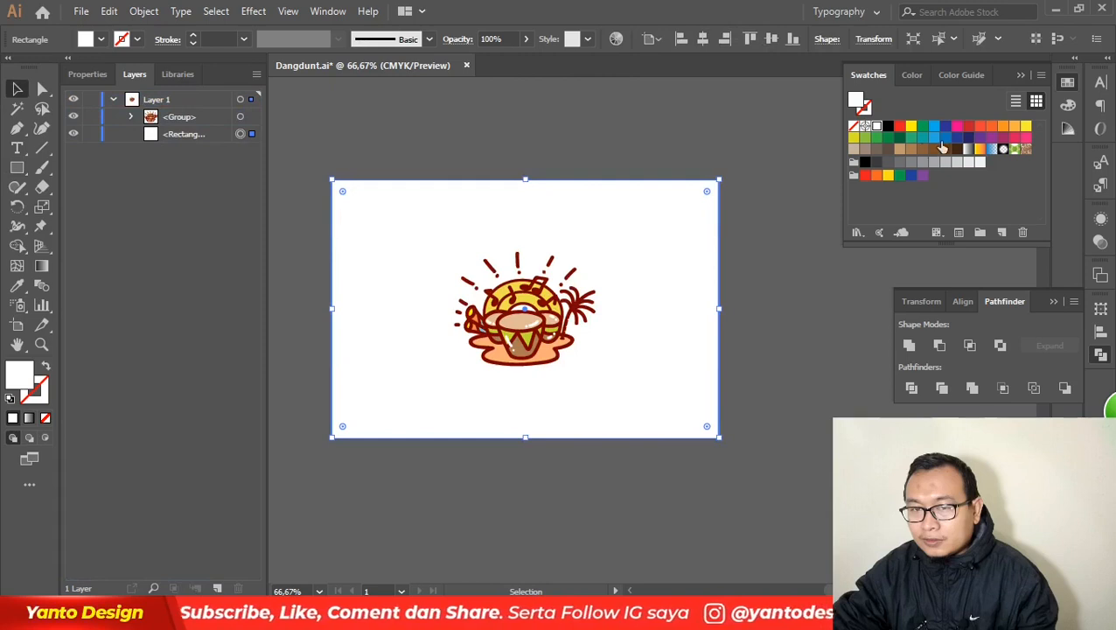
- Fill the background rectangle with the bright yellow swatch and deselect it
click(910, 127)
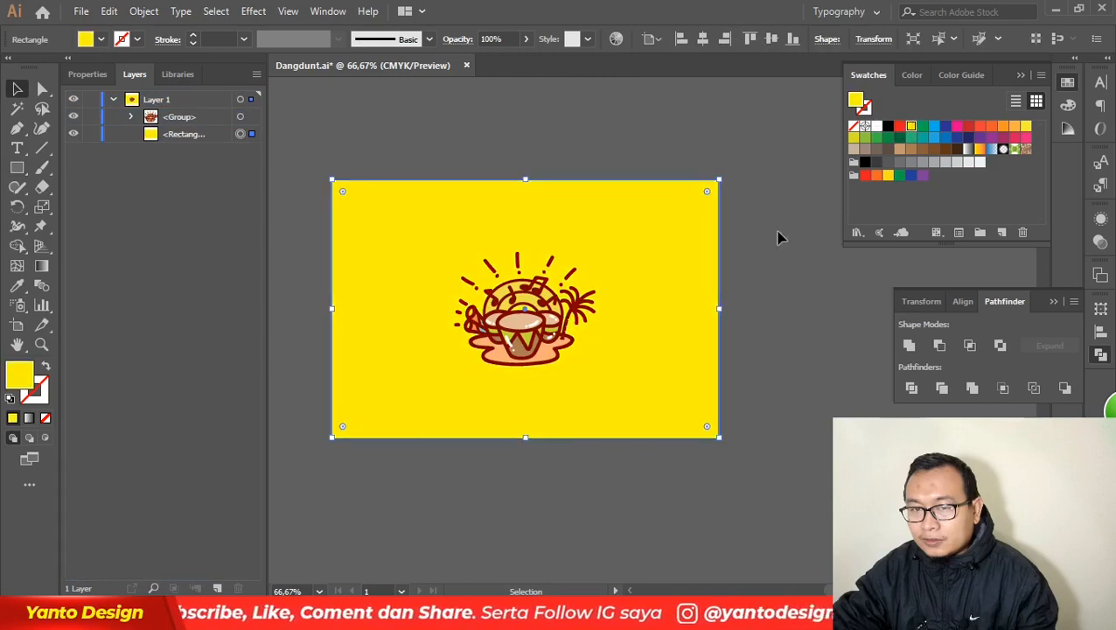
click(791, 277)
scroll(617, 314, up, 2)
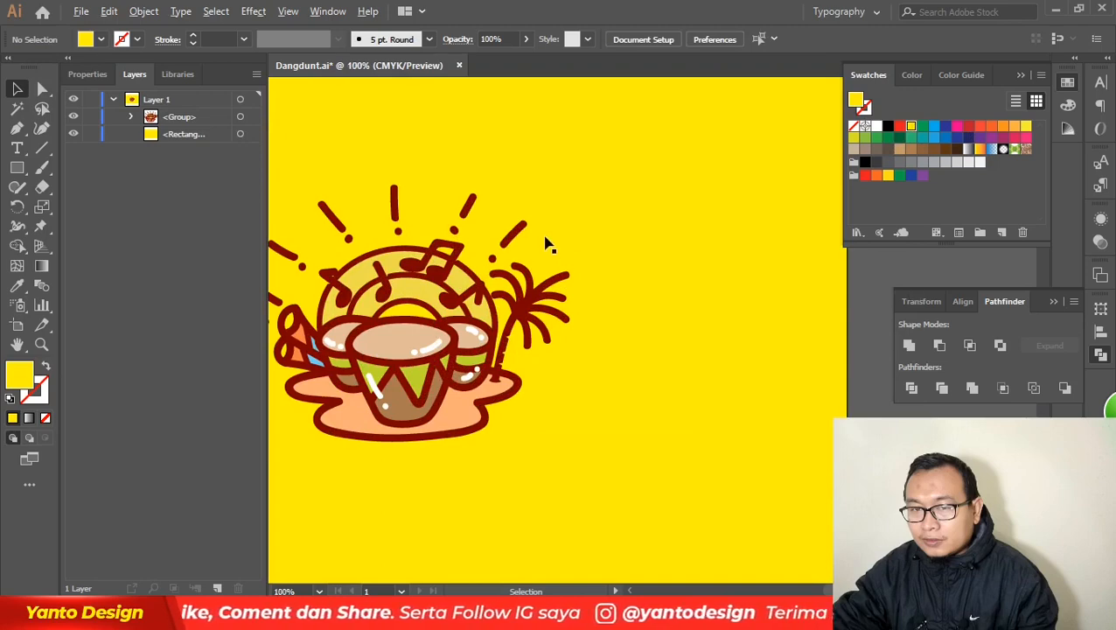
scroll(762, 362, down, 1)
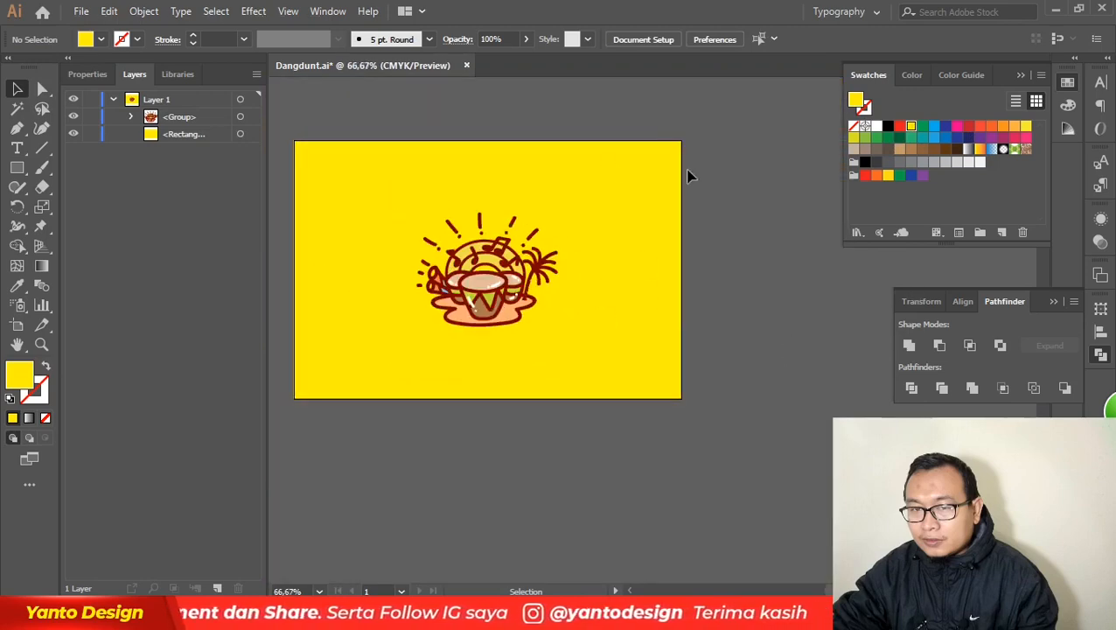
click(628, 173)
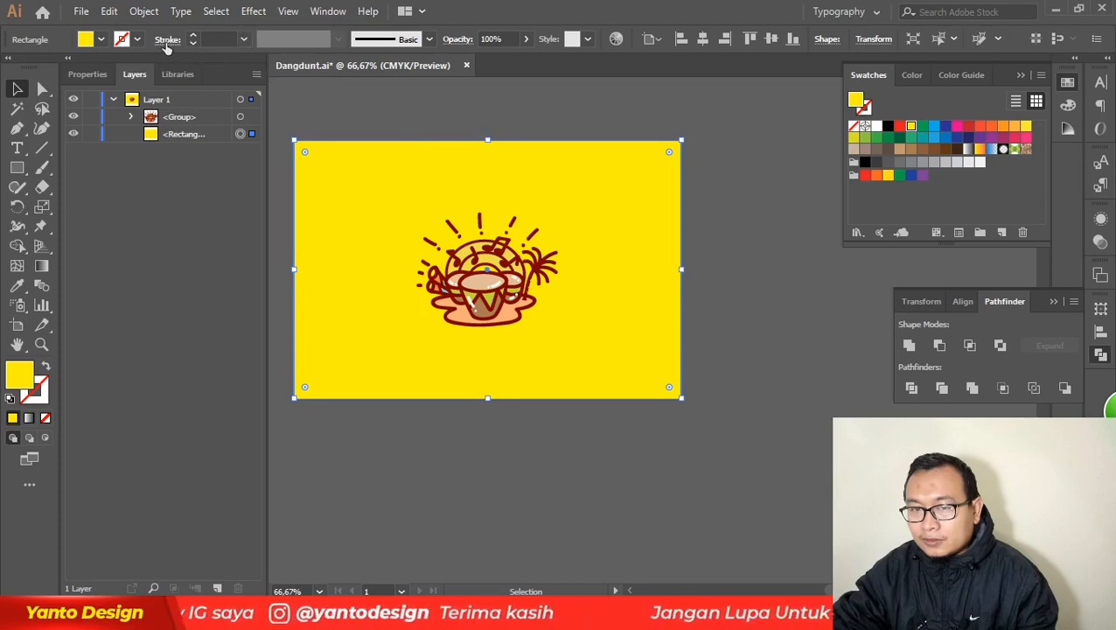
click(758, 179)
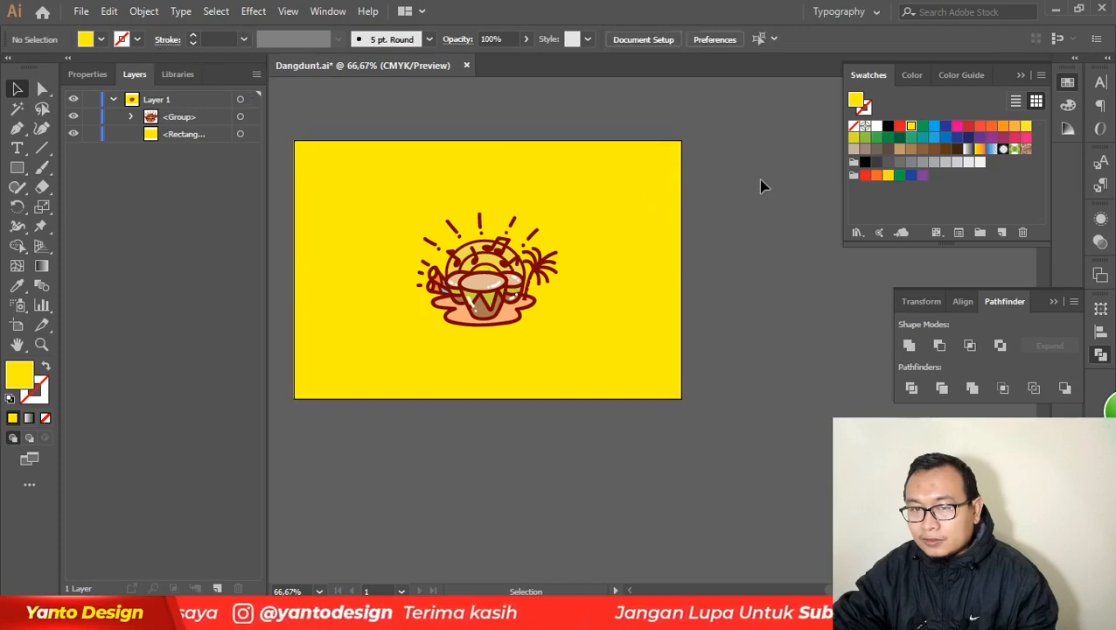
click(612, 185)
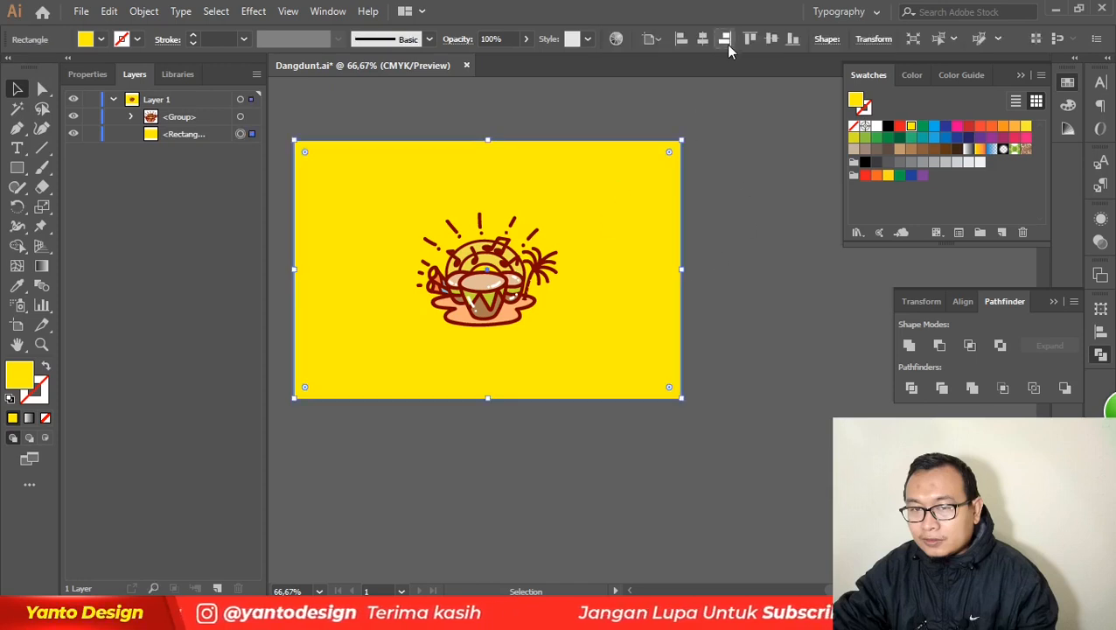
click(757, 180)
scroll(491, 244, up, 1)
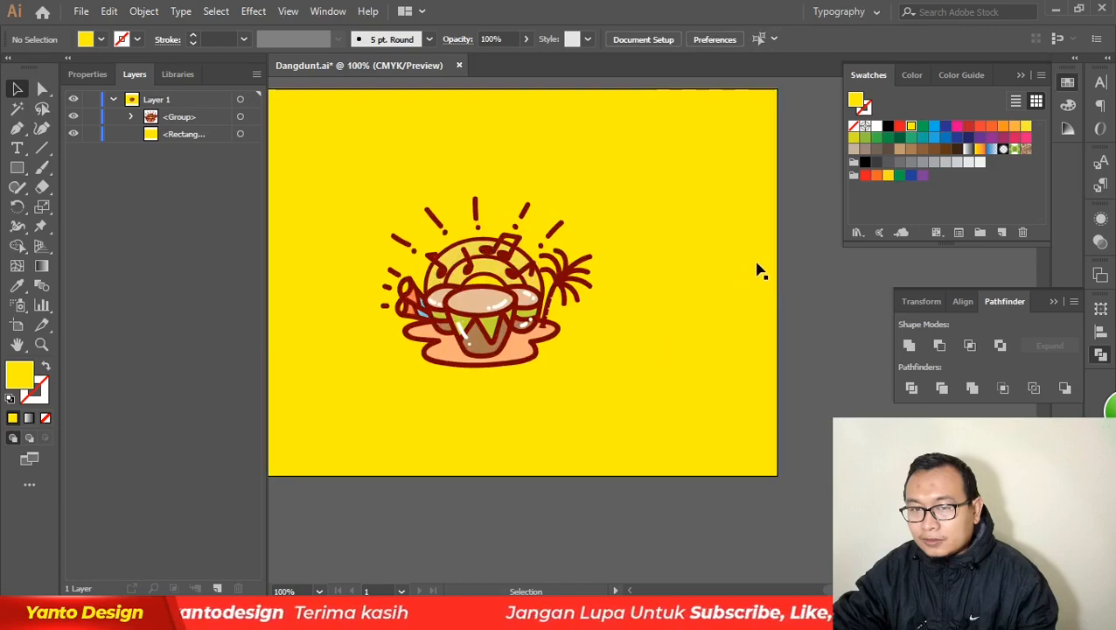
scroll(557, 278, down, 1)
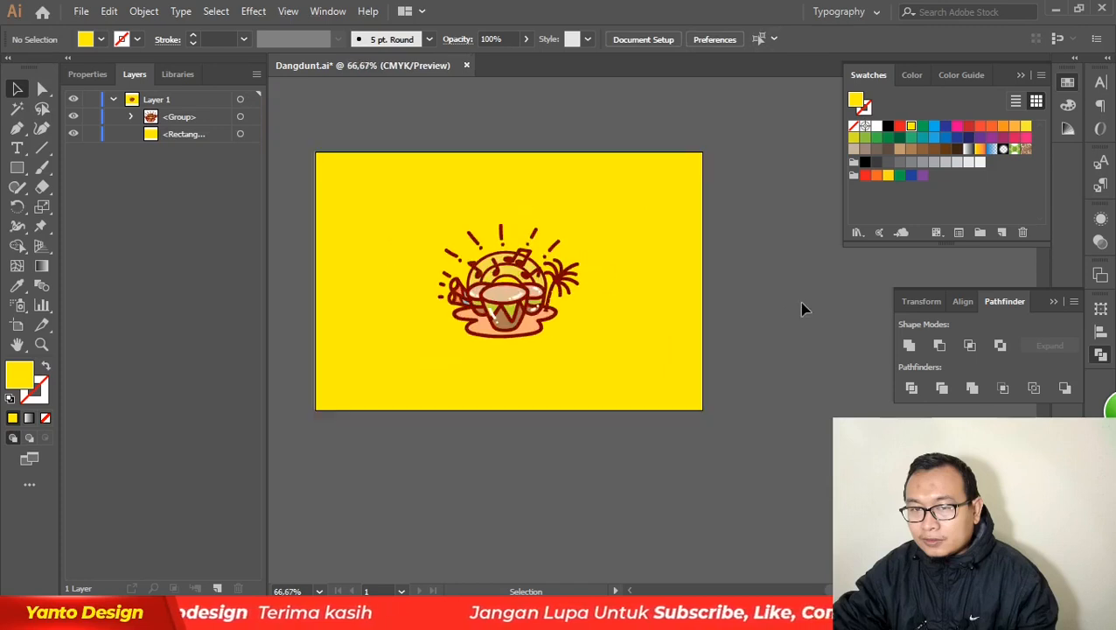
- Set the background rectangle's fill to the pale yellow hex colour FFFAC2
click(647, 200)
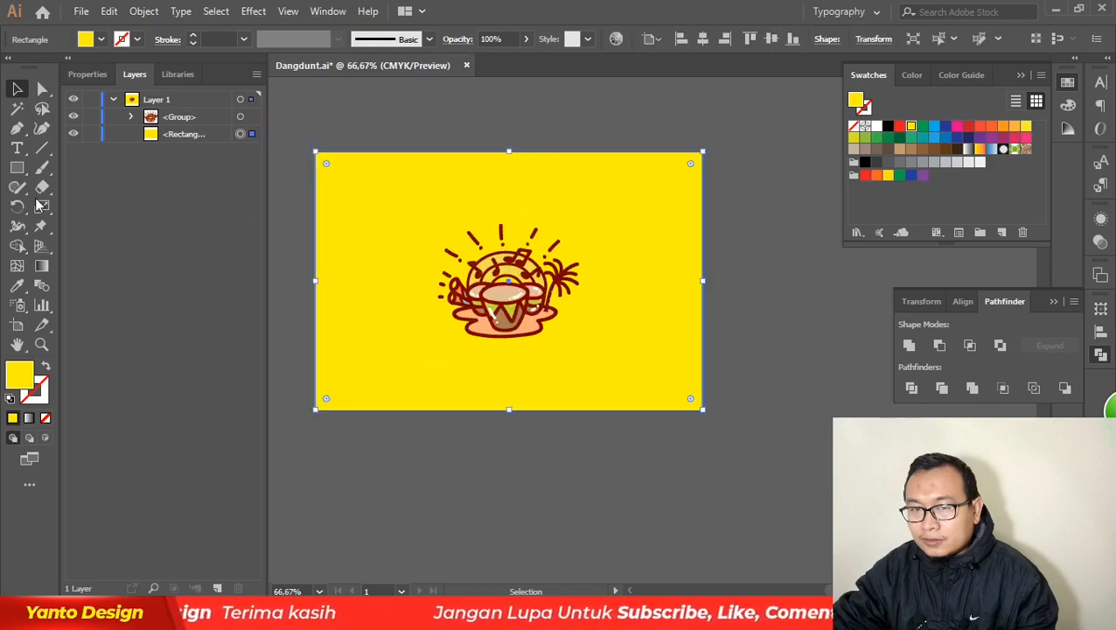
double_click(21, 377)
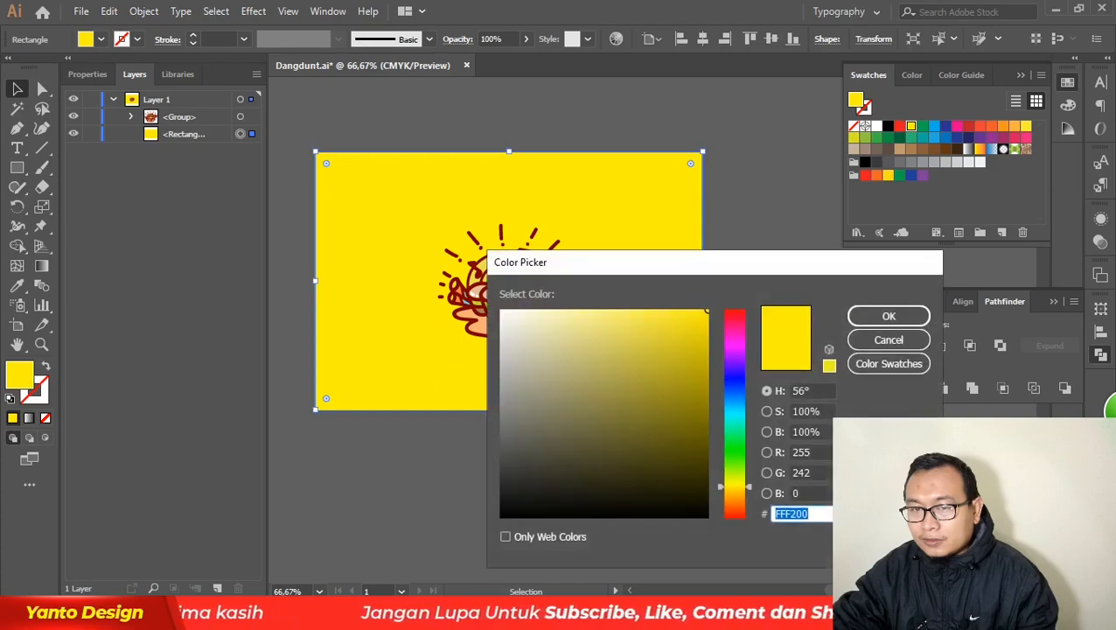
click(788, 506)
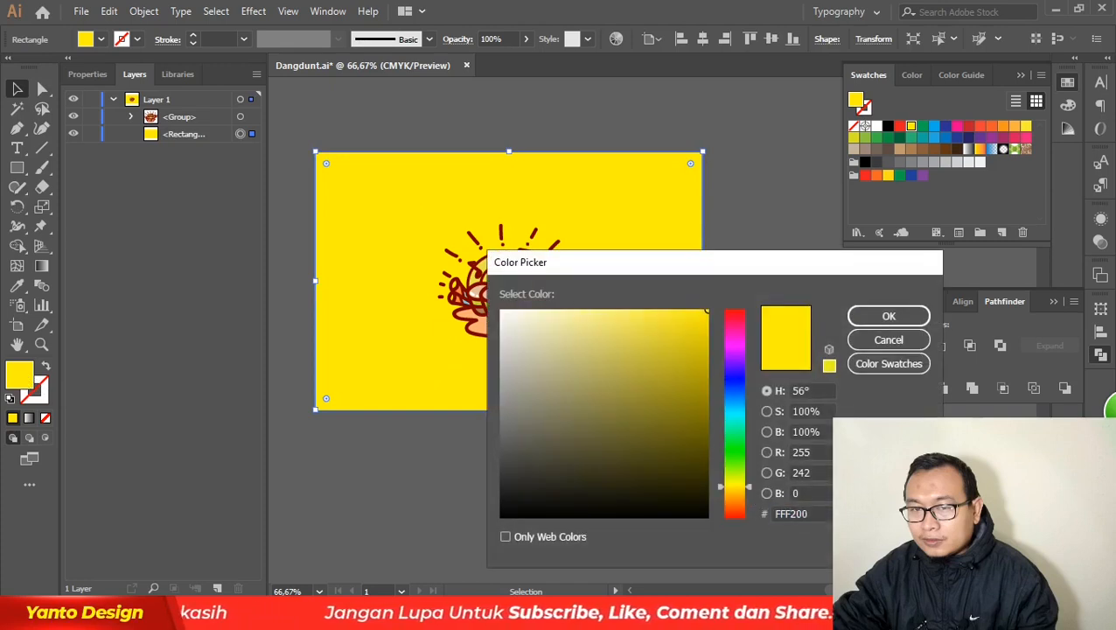
key(ctrl+v)
key(Return)
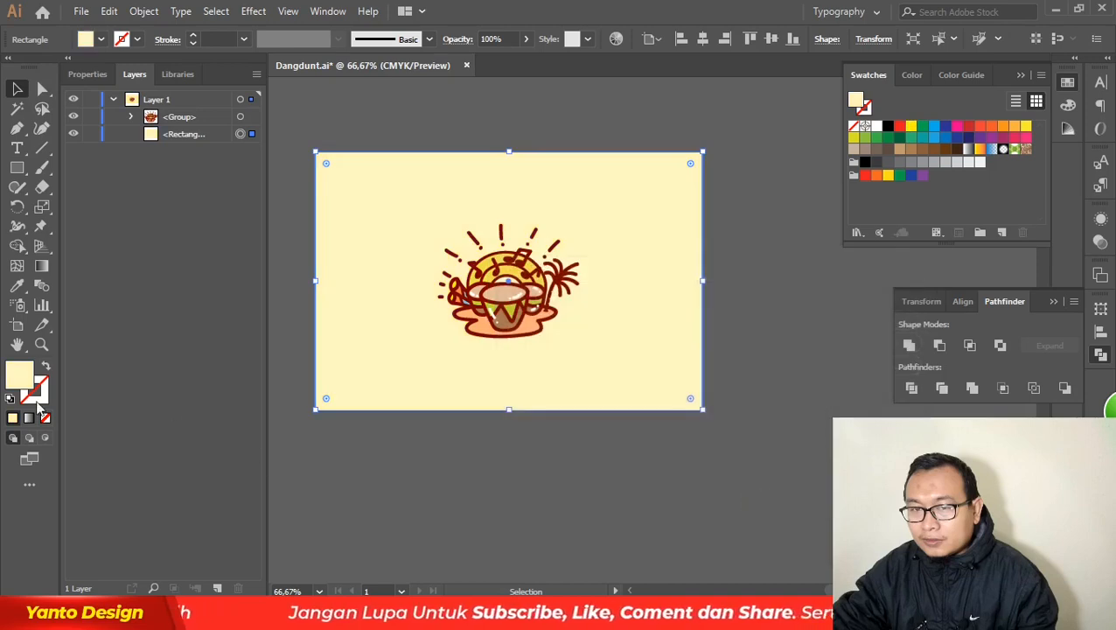
- Make the background rectangle's pale yellow fill slightly more saturated at full brightness, and deselect it
double_click(15, 374)
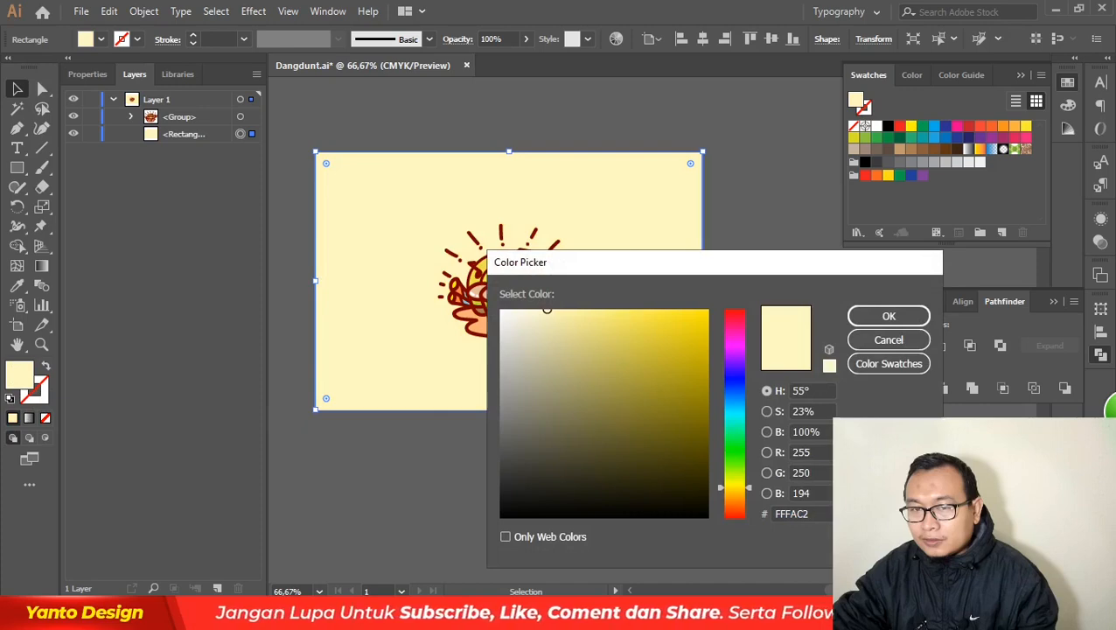
click(565, 308)
key(Return)
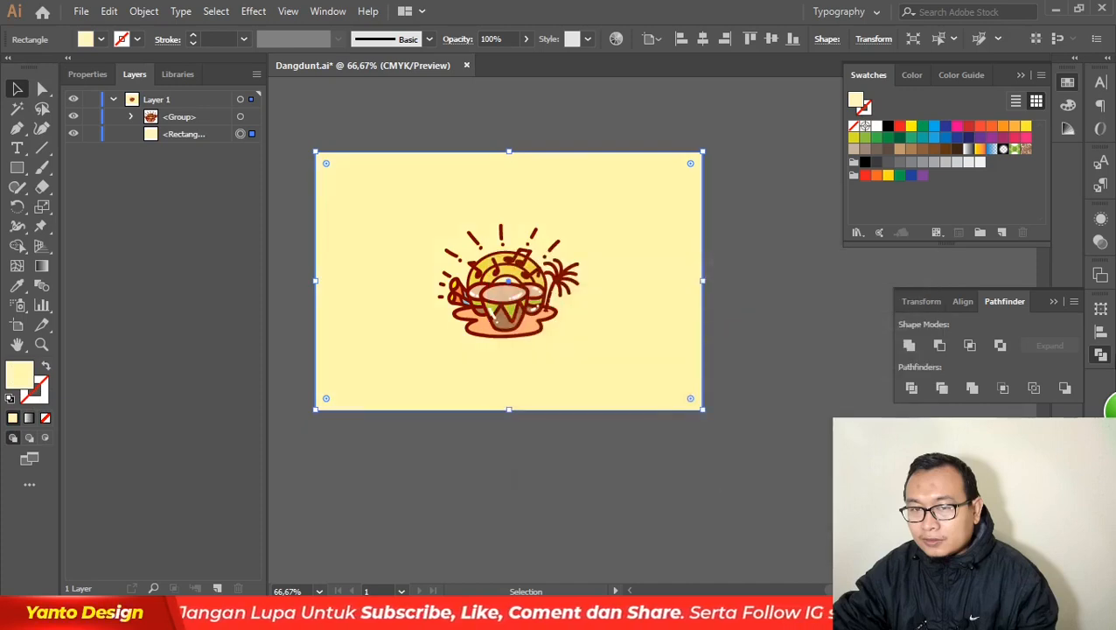
click(805, 232)
scroll(441, 278, up, 4)
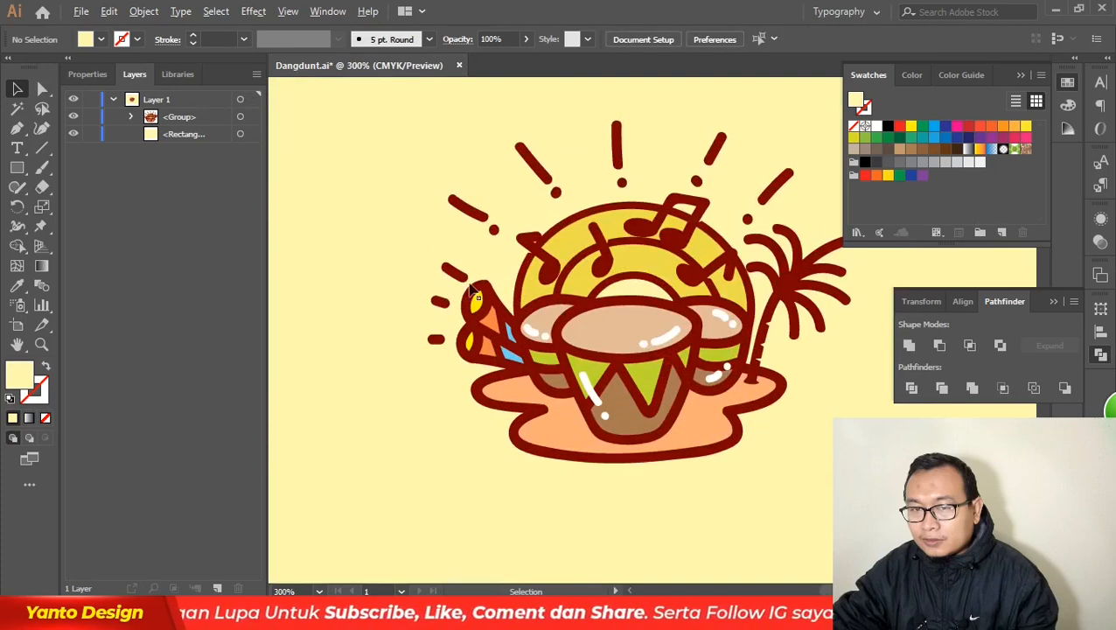
scroll(487, 248, down, 2)
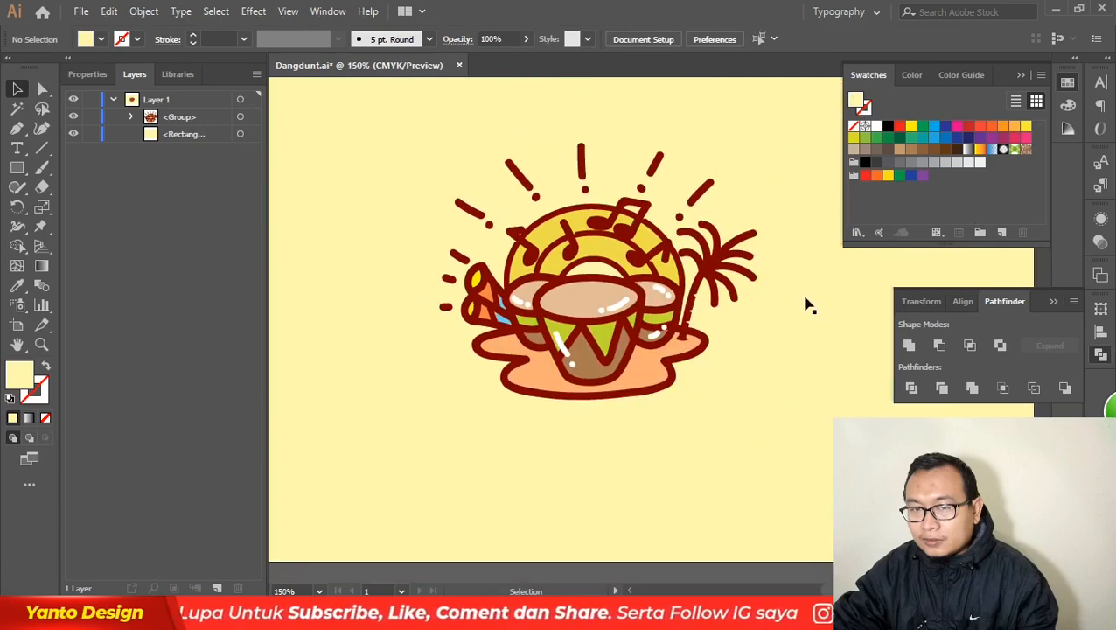
scroll(507, 317, down, 2)
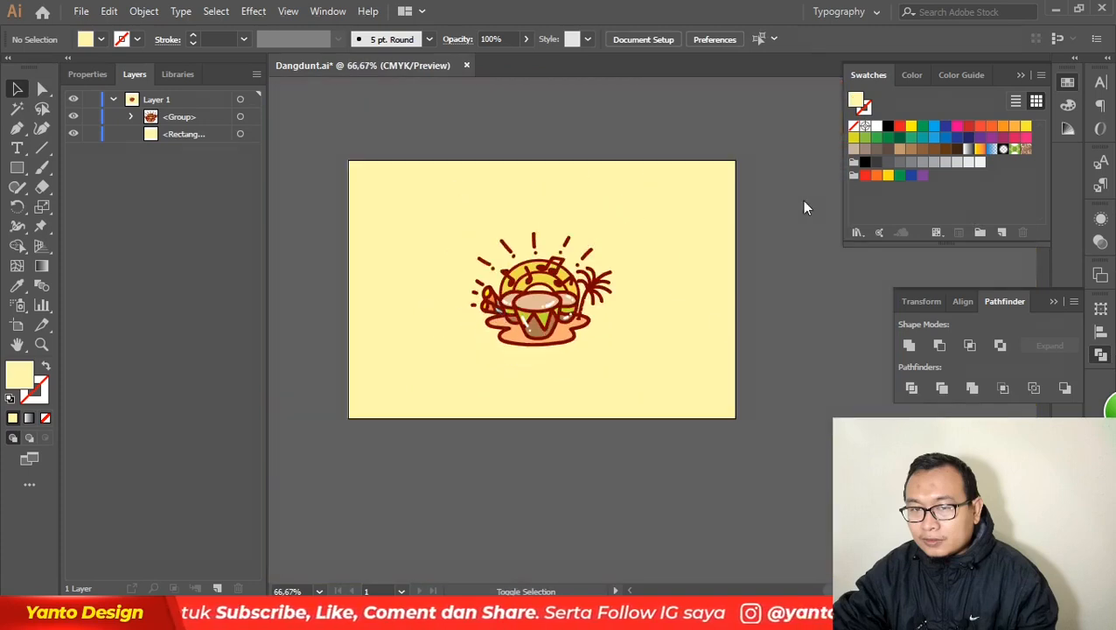
- Start a maximum-quality JPEG export for web and choose the Dangdut folder under Kerja (G:), Freelancer, LOGOGROUND as its destination
key(ctrl+alt+shift+s)
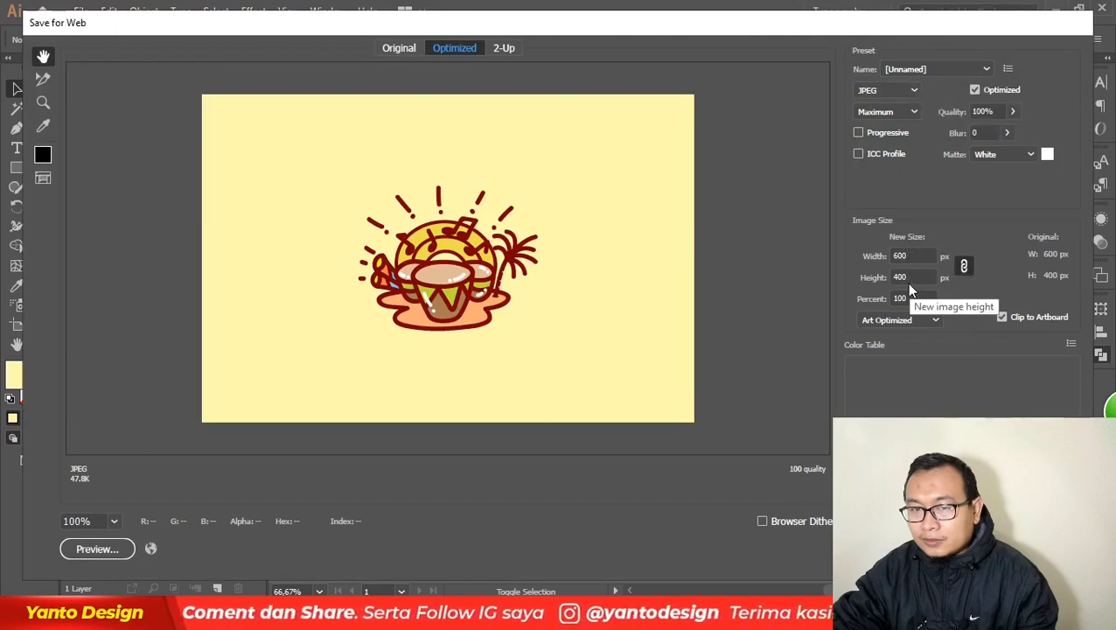
key(Return)
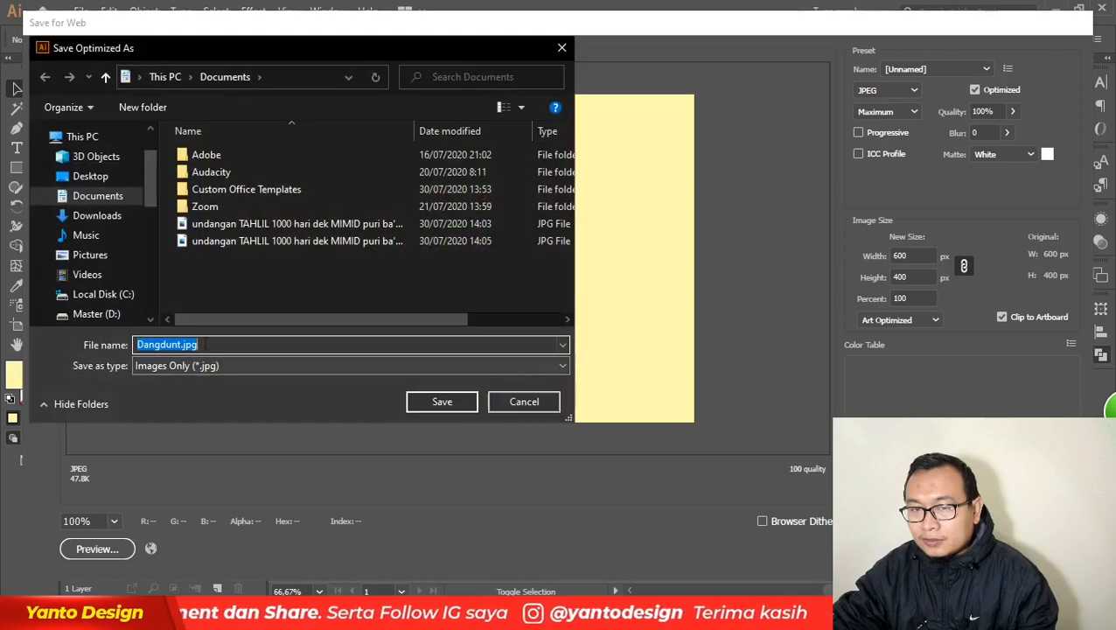
drag(149, 189, 147, 229)
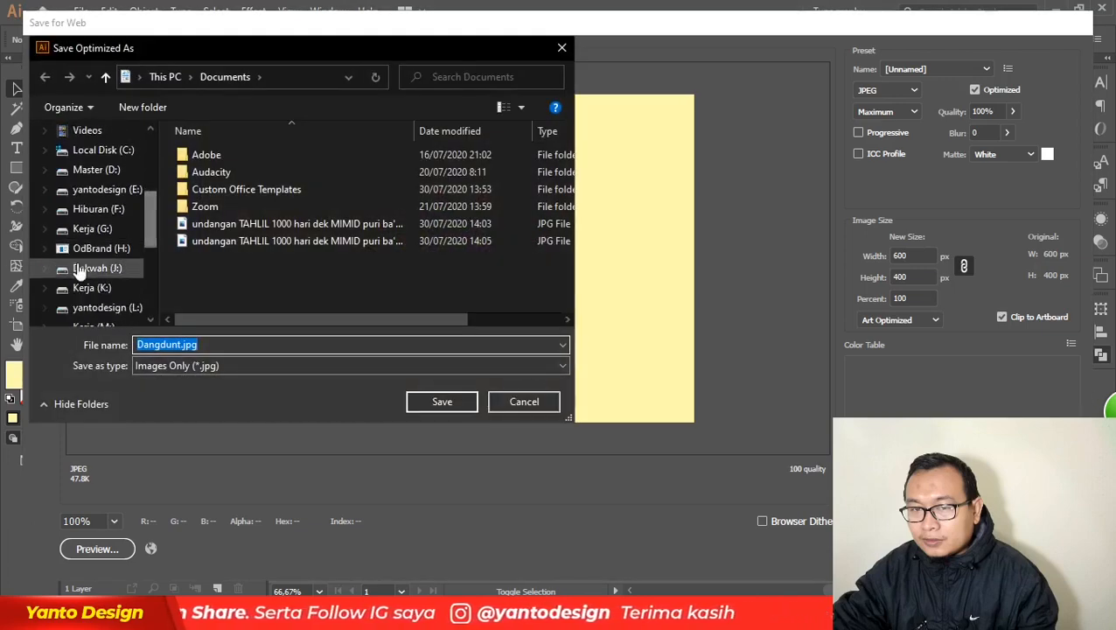
click(44, 228)
click(51, 188)
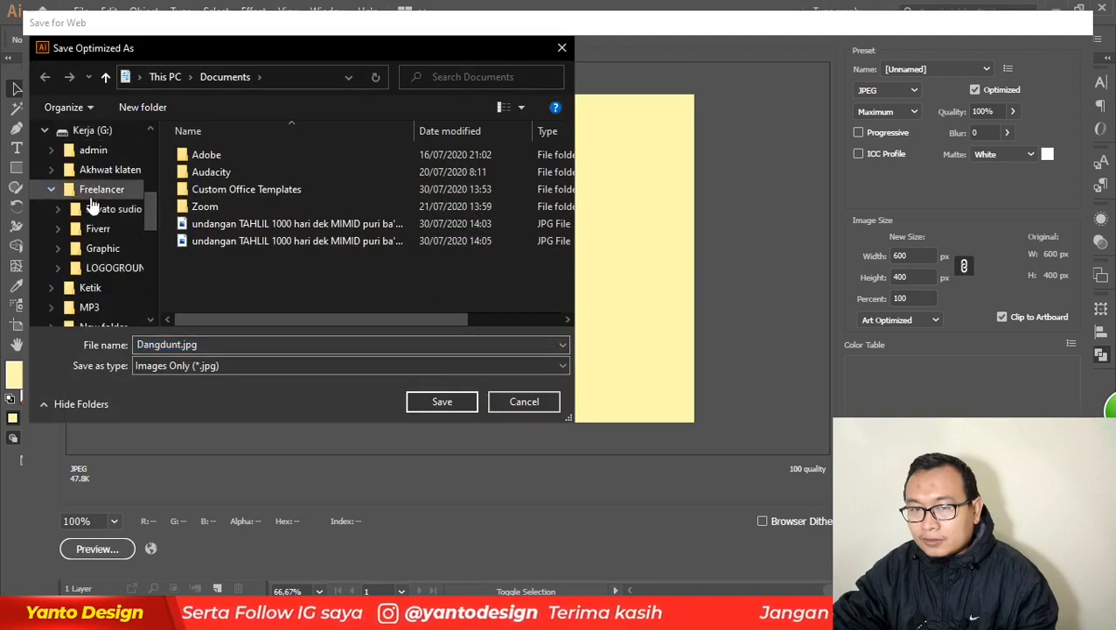
click(59, 268)
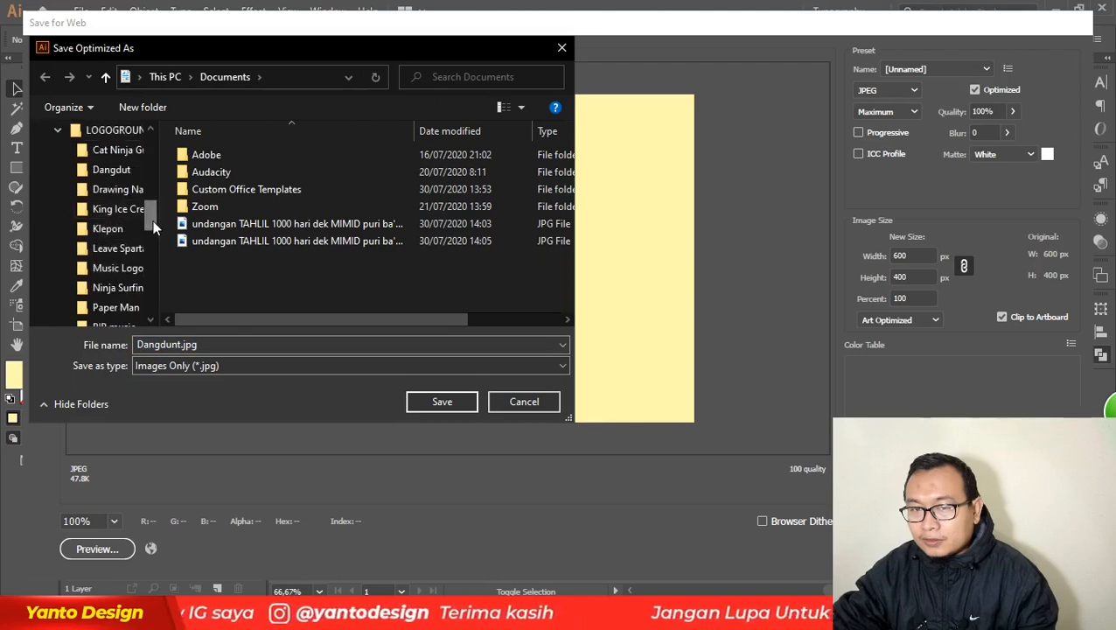
scroll(154, 227, down, 1)
click(112, 149)
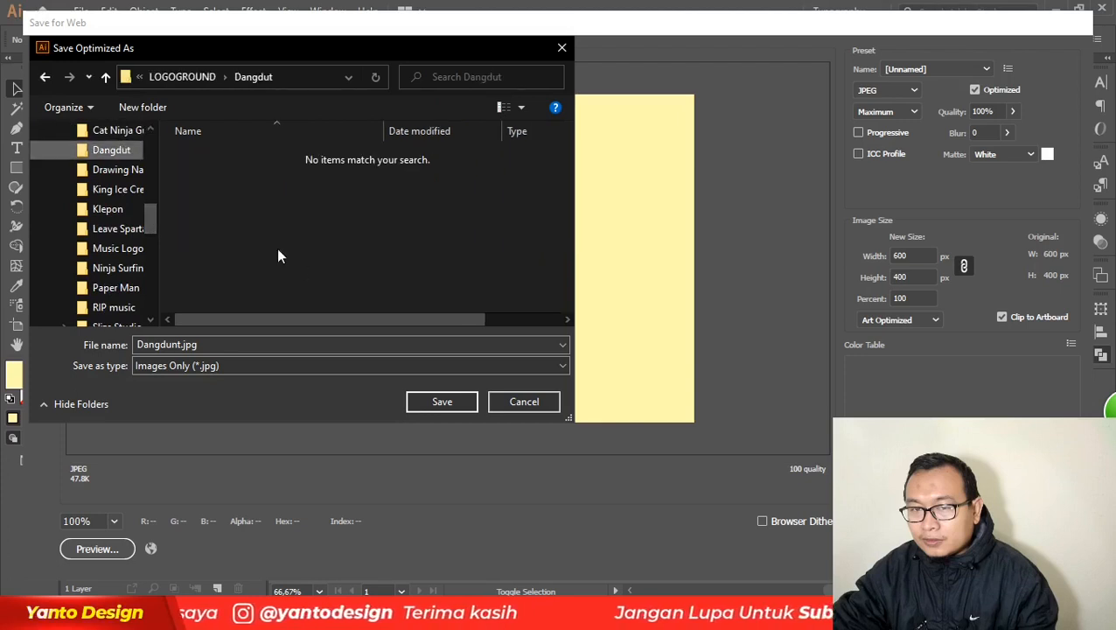
- Correct the export's file name to Dangdut.jpg and save the image
click(176, 348)
click(178, 345)
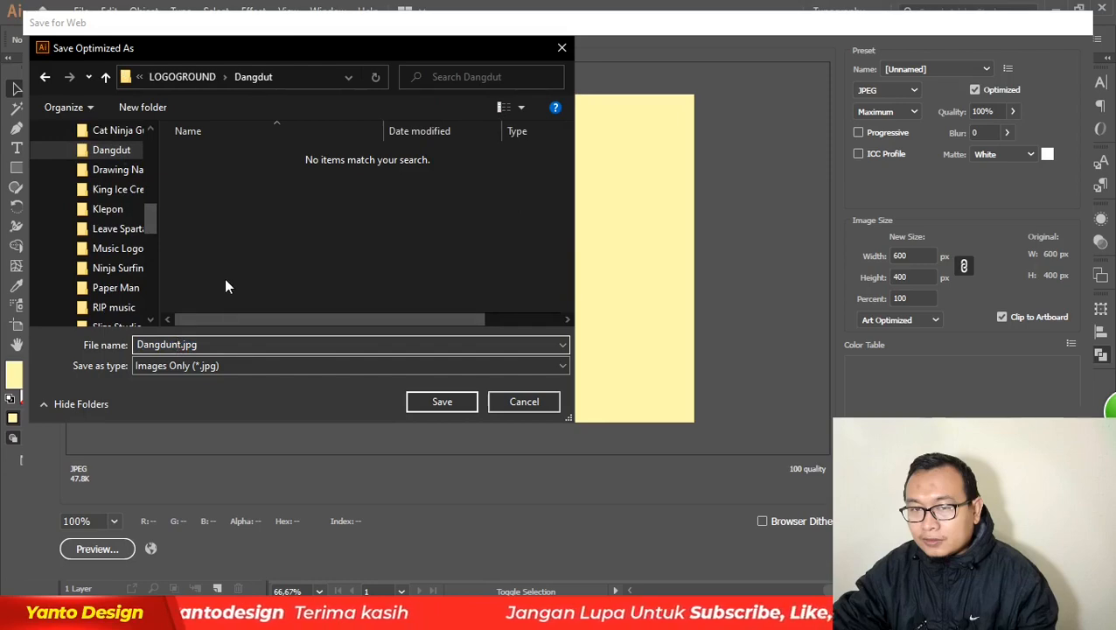
key(BackSpace)
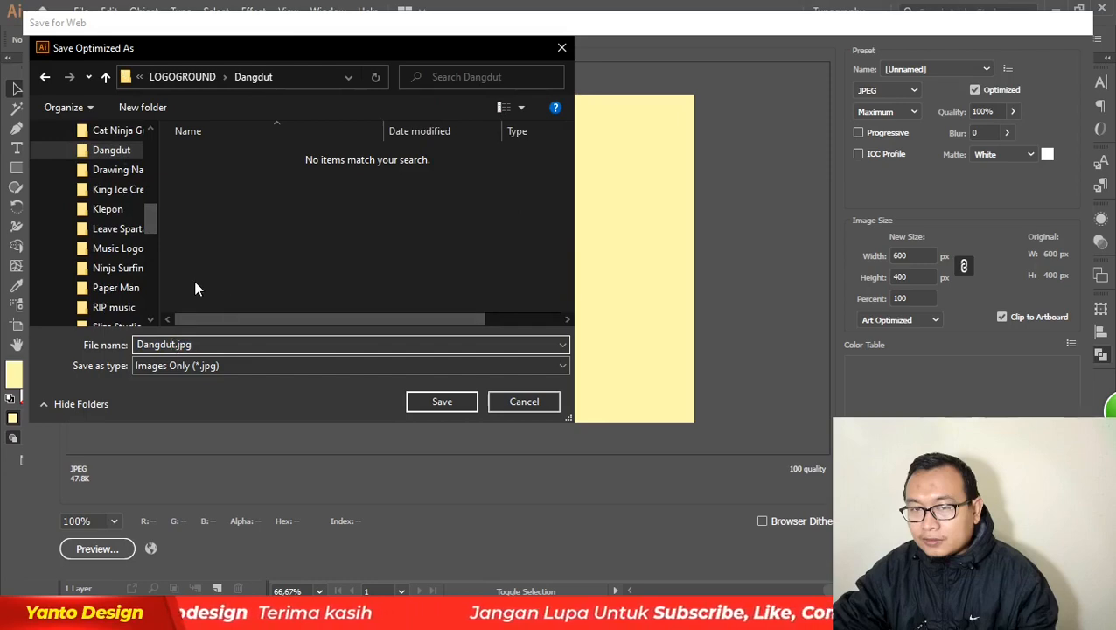
click(466, 400)
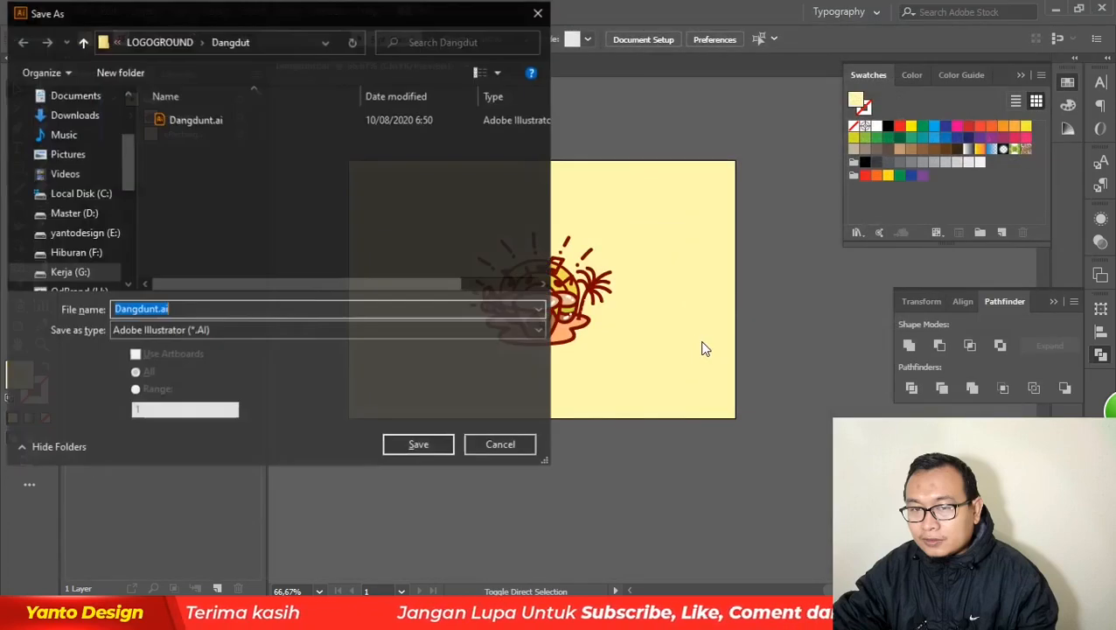
- Save the illustration as a copy named Dangdut.eps in Illustrator EPS format in the Dangdut folder
key(ctrl+shift+s)
click(181, 311)
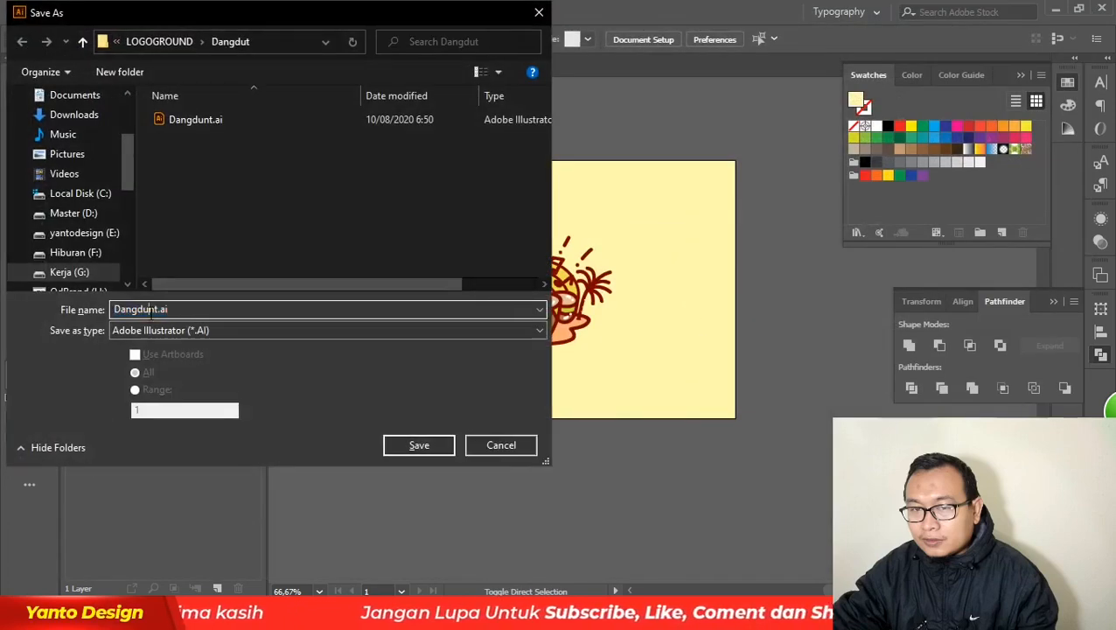
key(BackSpace)
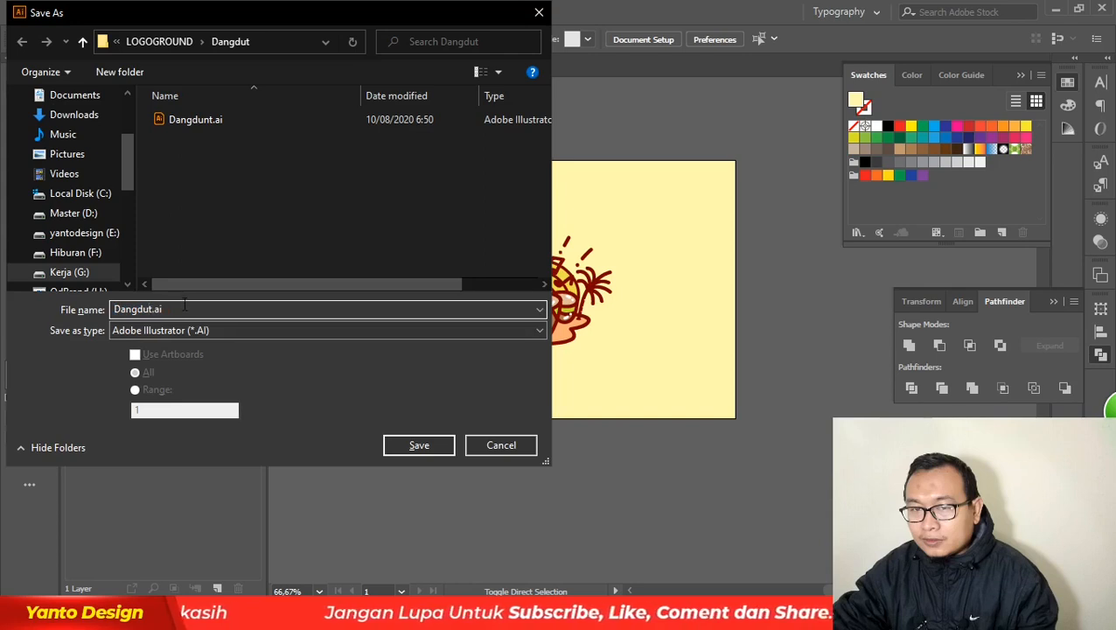
click(244, 329)
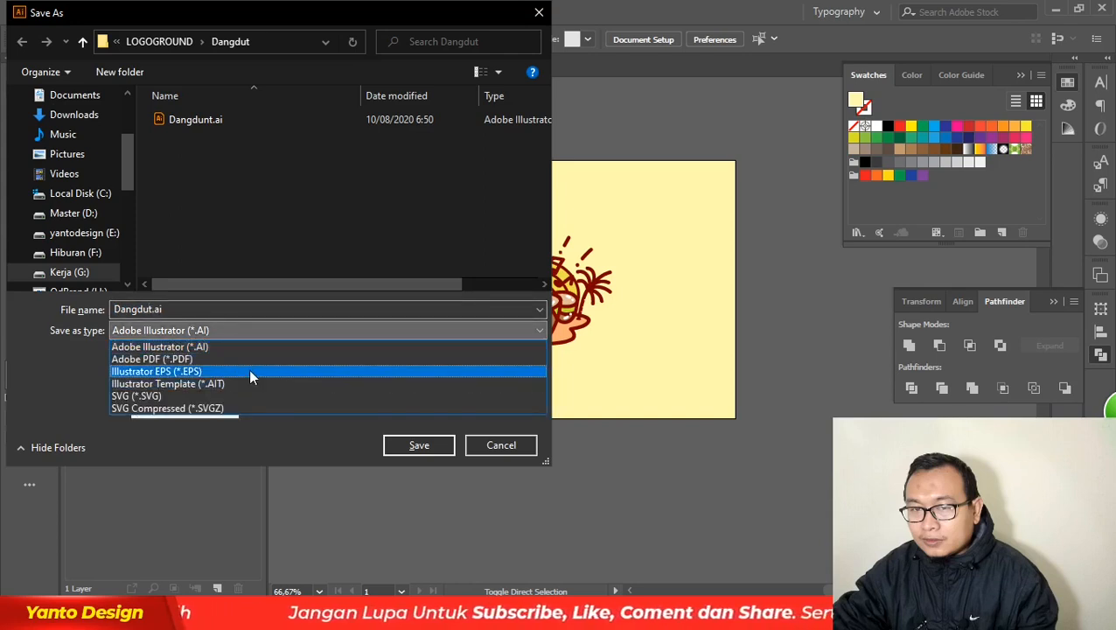
click(248, 370)
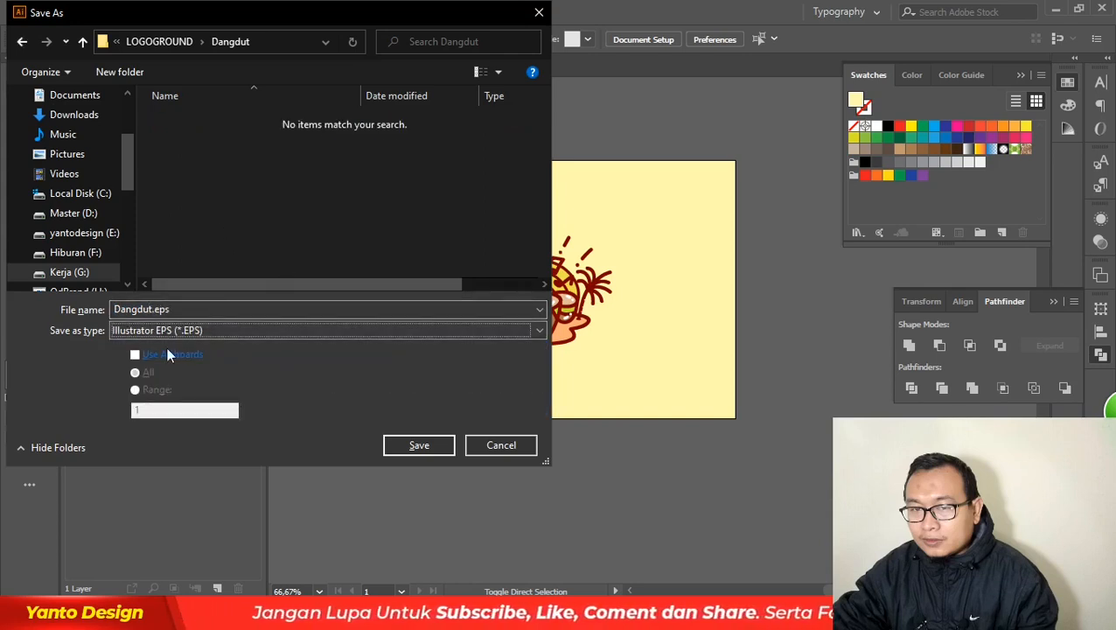
click(423, 446)
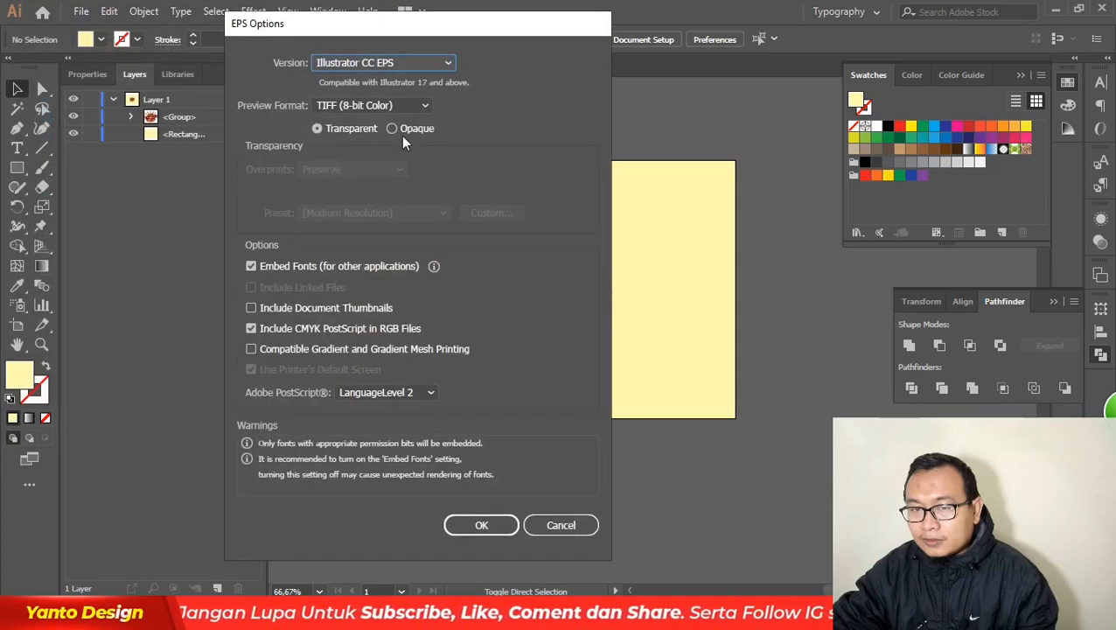
- Set the EPS version to Illustrator 10 EPS and write the file, accepting the legacy format
click(401, 63)
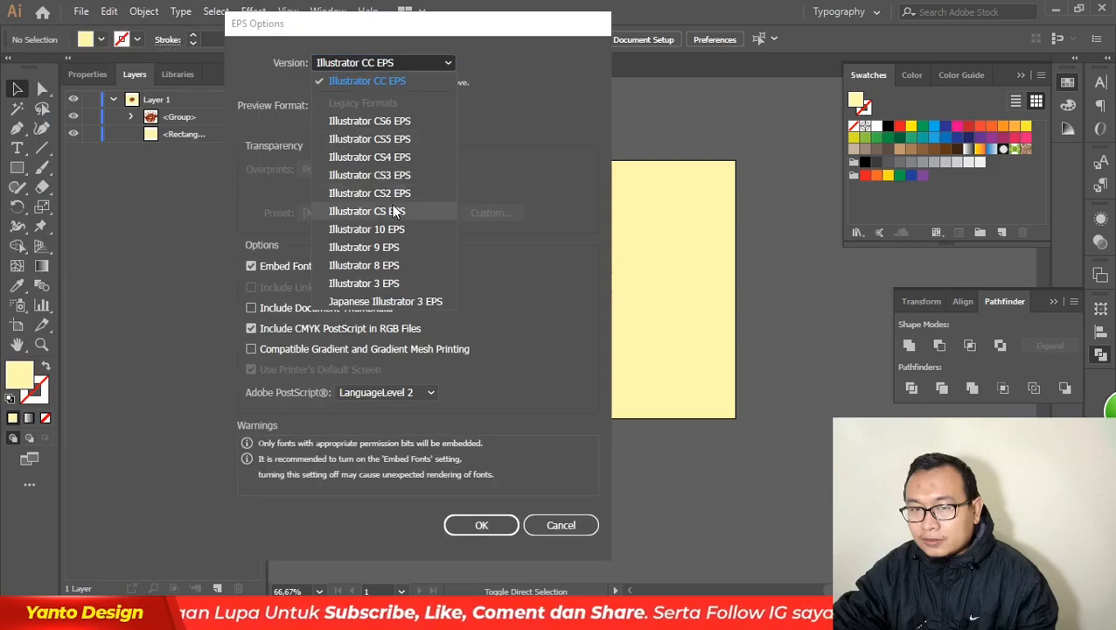
click(395, 228)
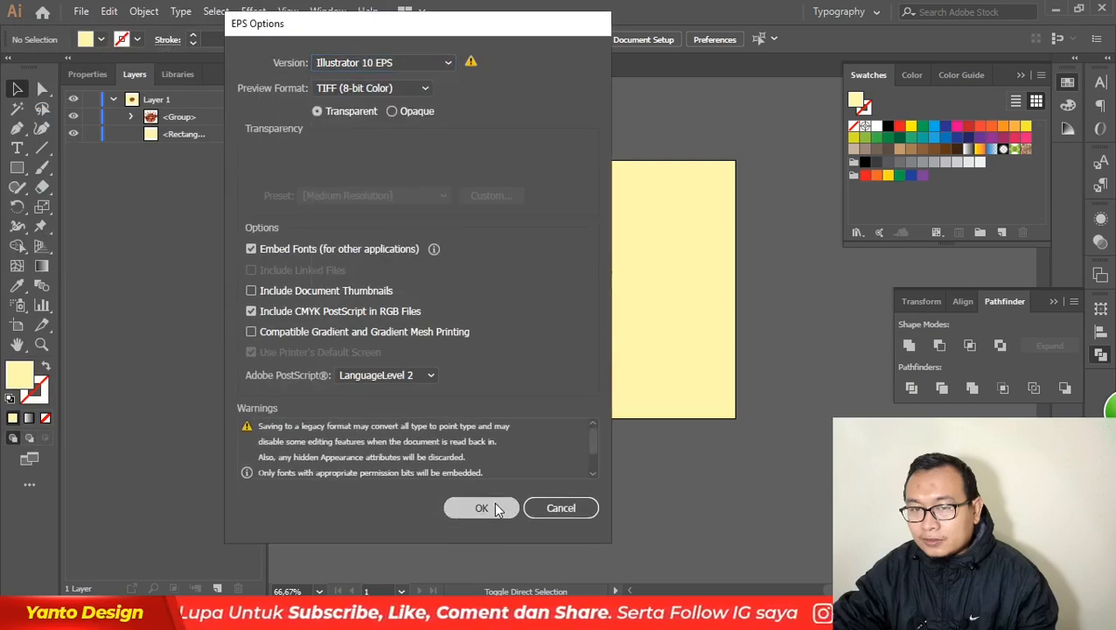
click(494, 508)
click(639, 334)
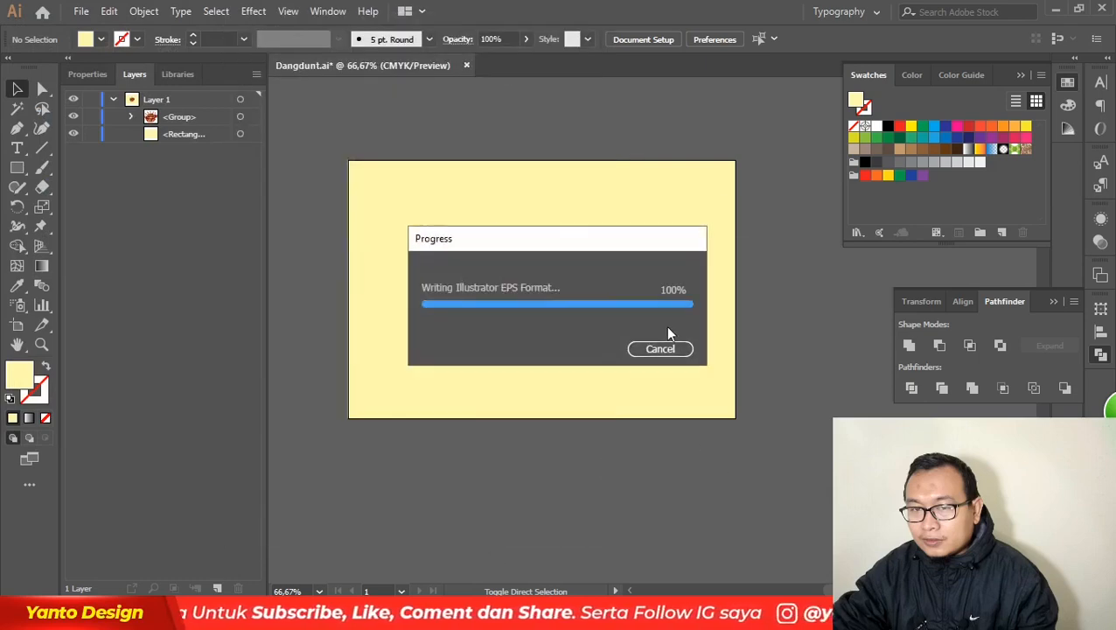
click(685, 258)
click(804, 259)
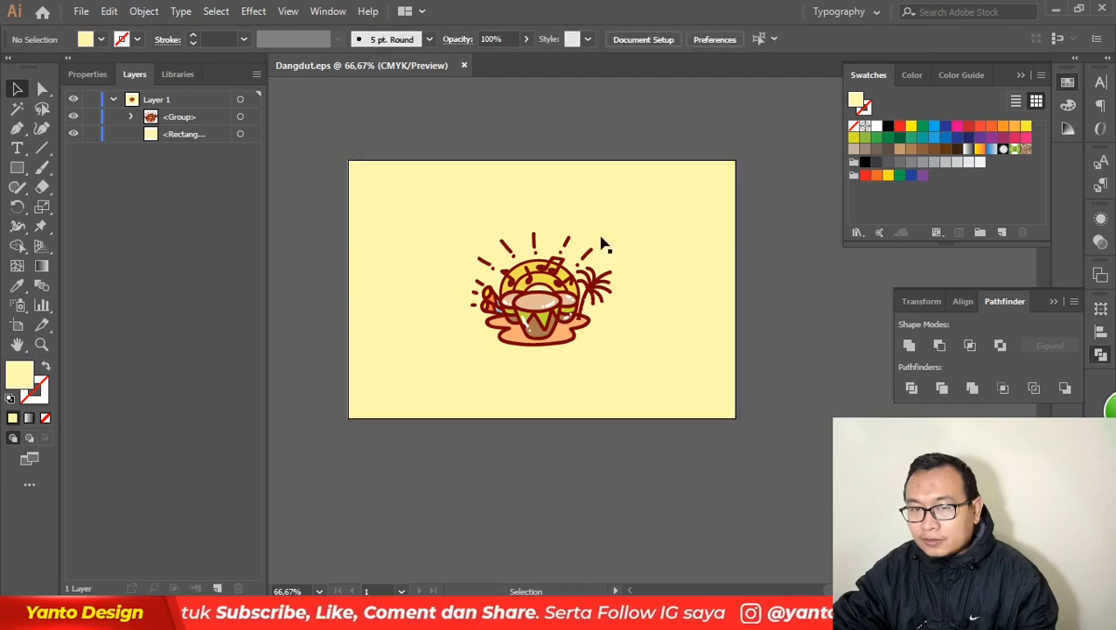
- Switch to the Microsoft Edge browser, close the empty new tab and look over the logos on the LogoGround designer profile
key(ctrl+equal)
key(ctrl+equal)
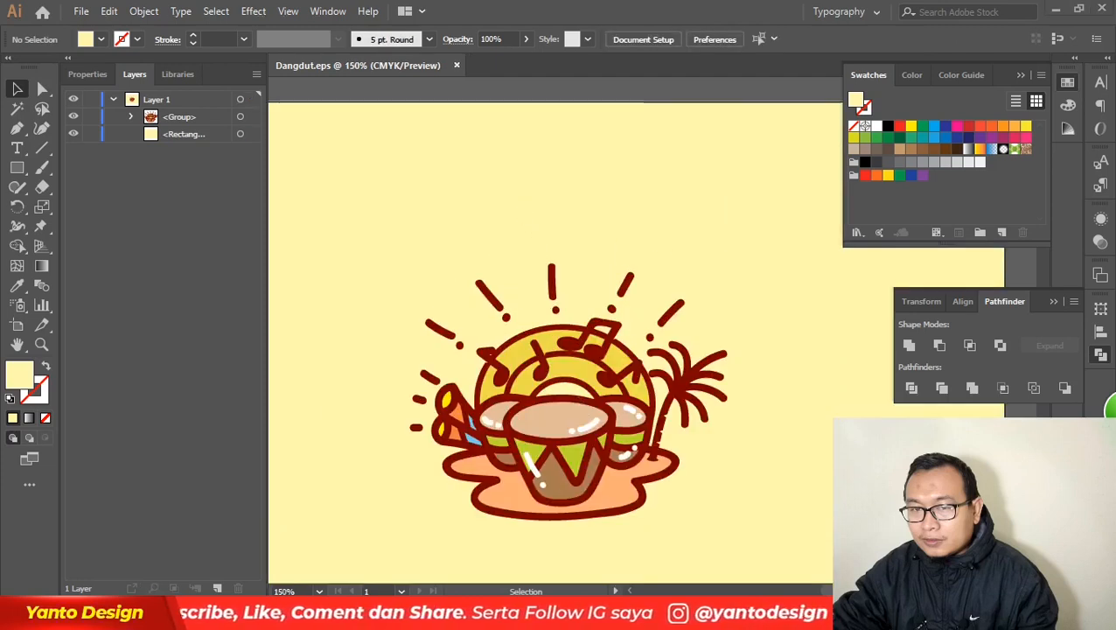
click(145, 613)
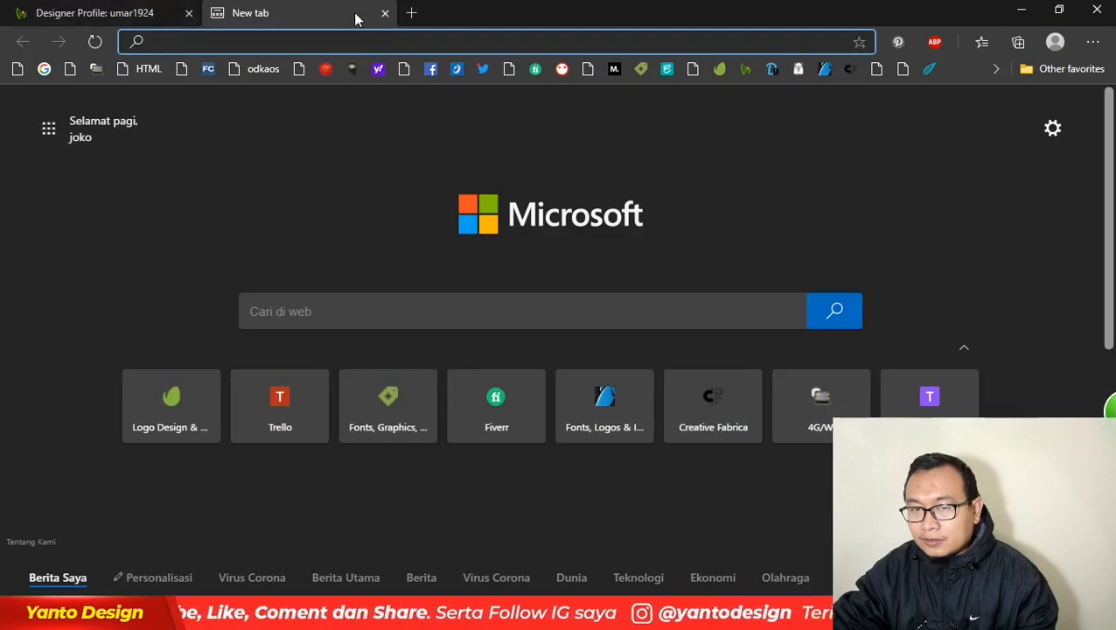
click(385, 13)
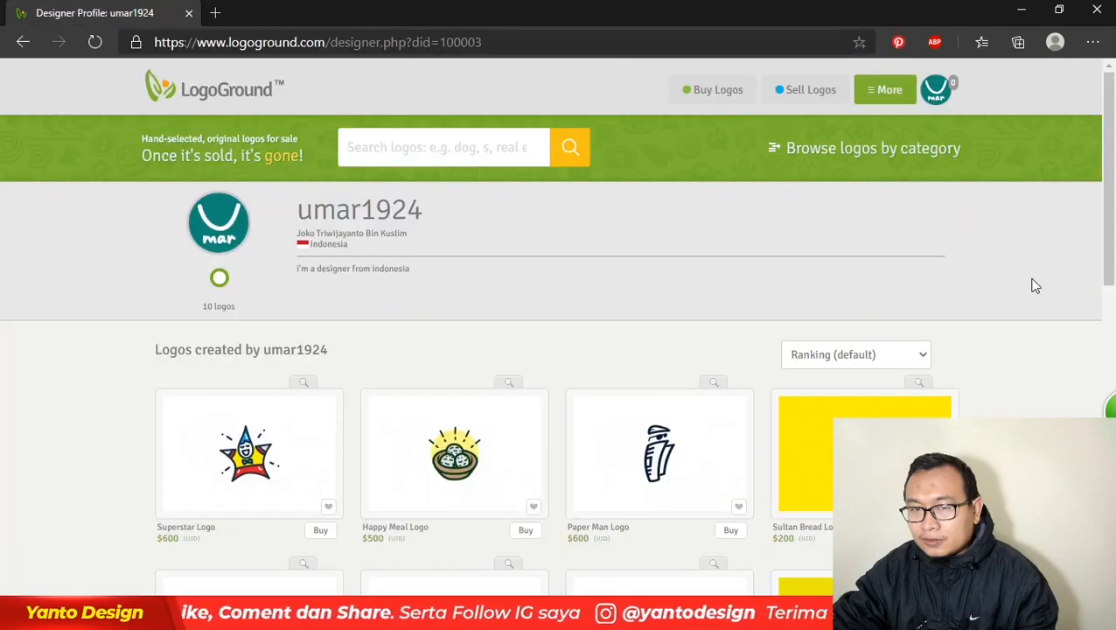
scroll(269, 474, down, 2)
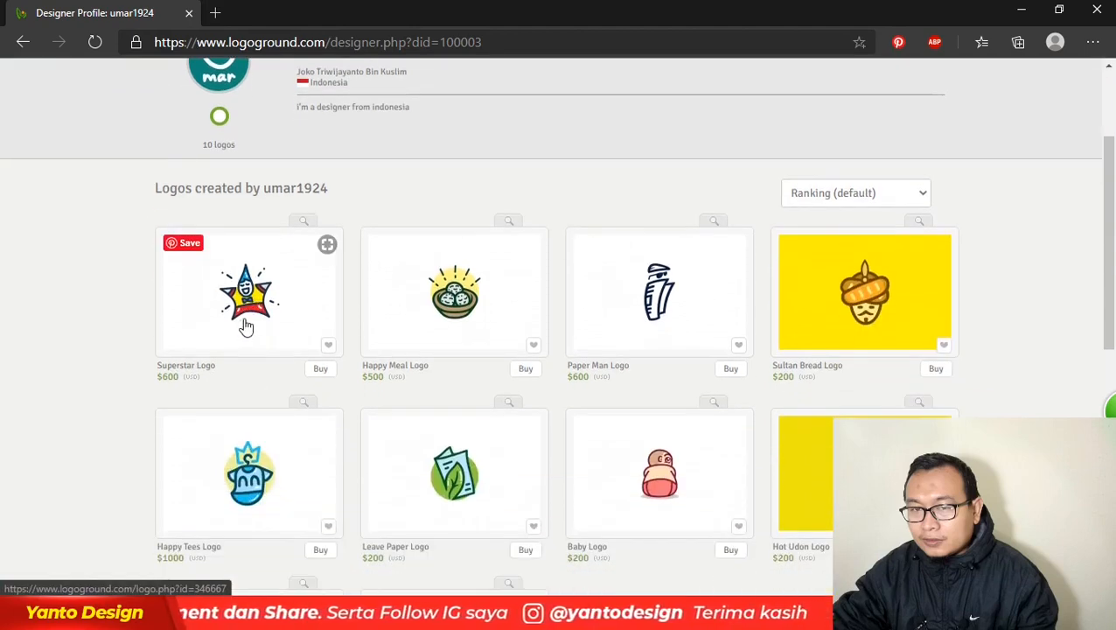
scroll(995, 292, up, 2)
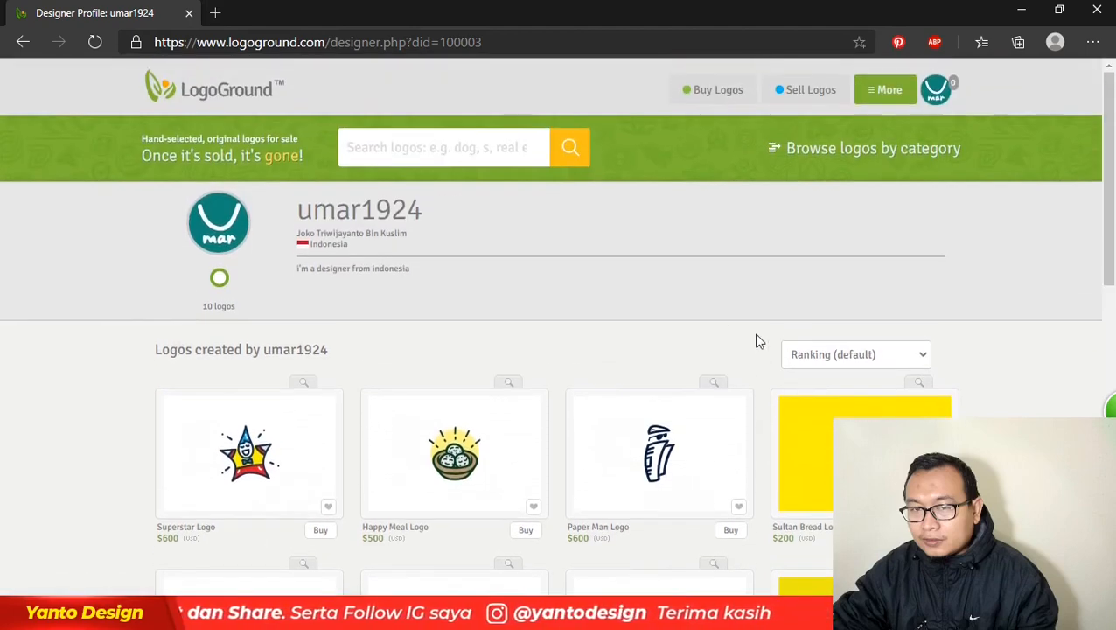
- Open the LogoGround account's list of uploaded logos and start uploading another logo
click(890, 97)
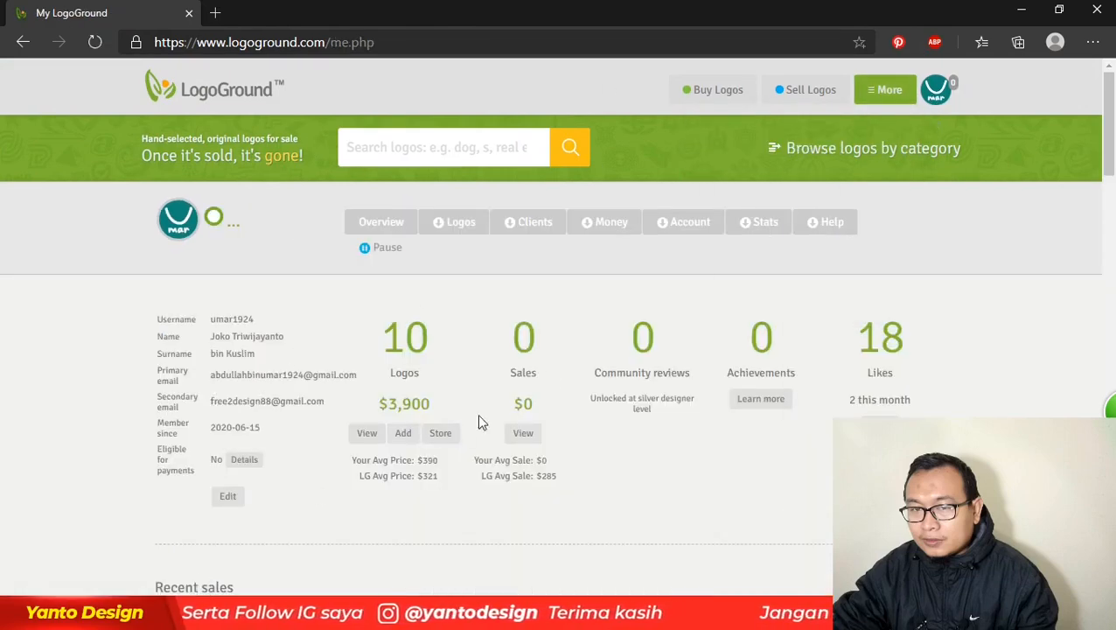
mouse_move(454, 222)
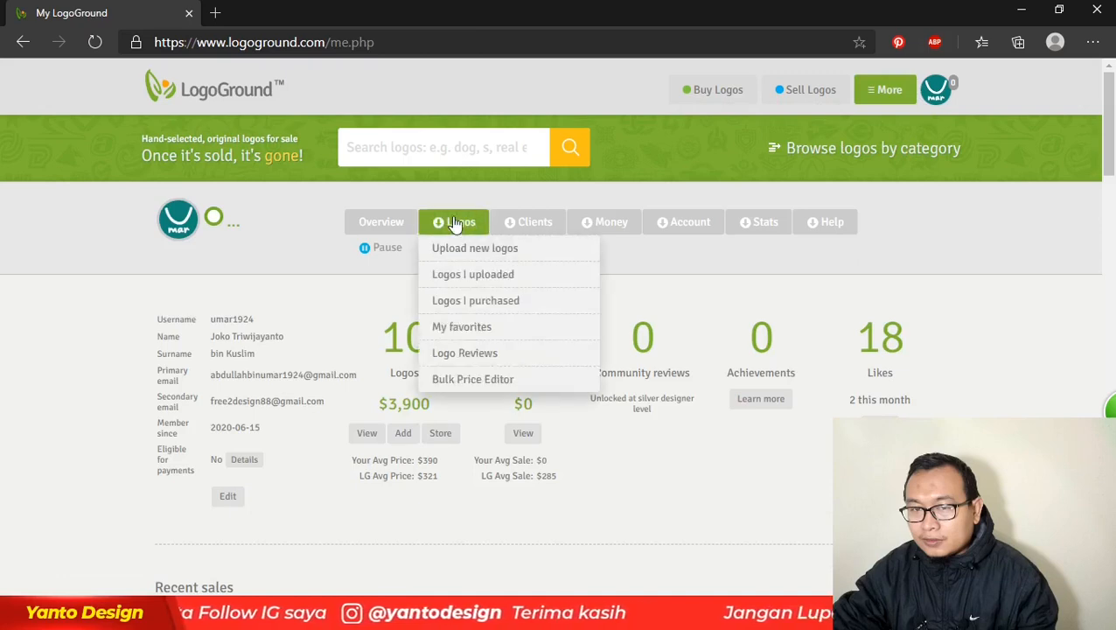
click(473, 274)
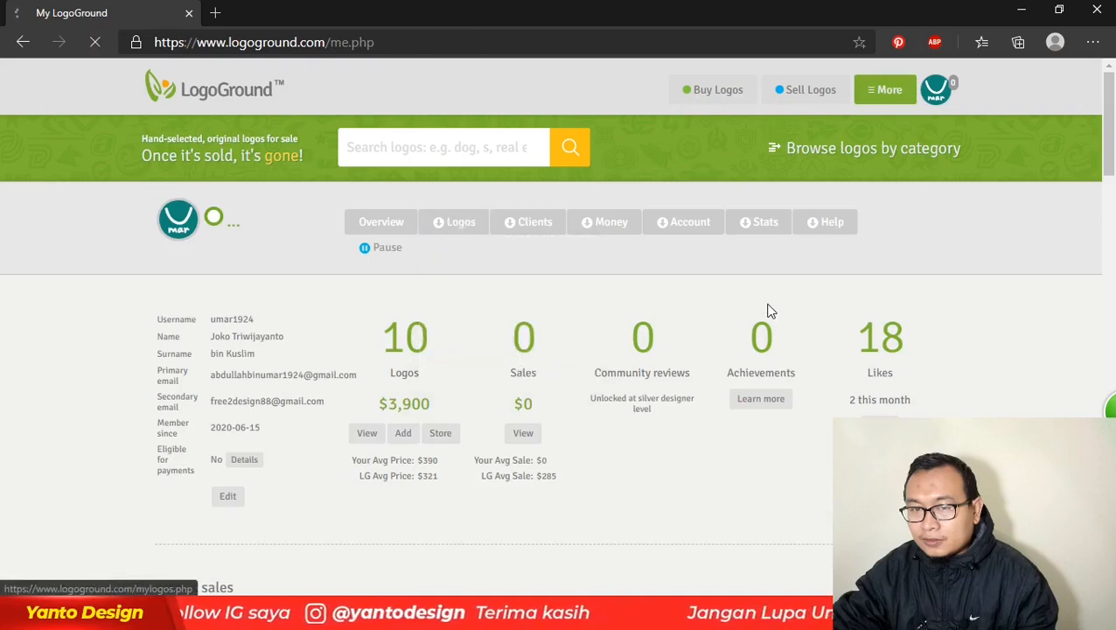
scroll(438, 319, down, 3)
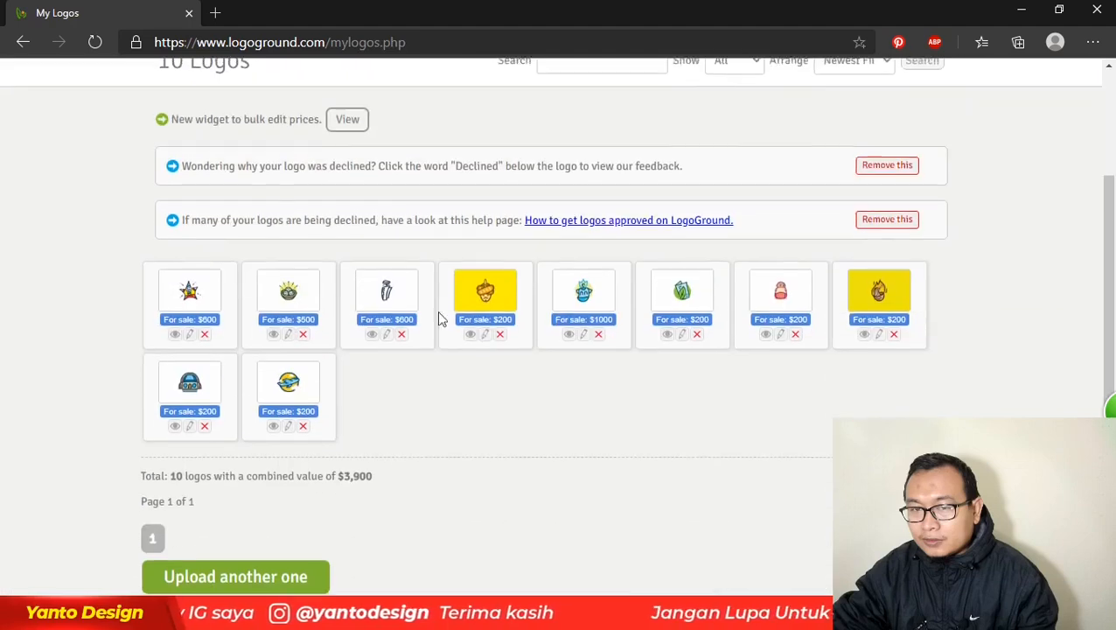
scroll(288, 544, down, 2)
click(265, 413)
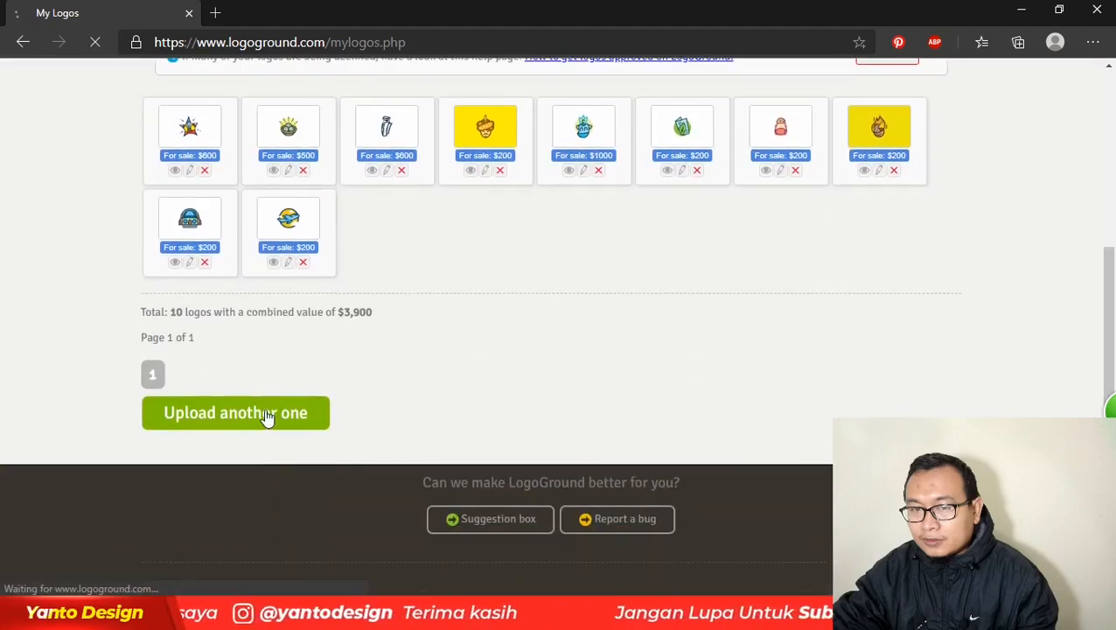
- Open Google Translate in a new browser tab, translate "musik tradisional." from Indonesian to English and copy the translation
click(215, 12)
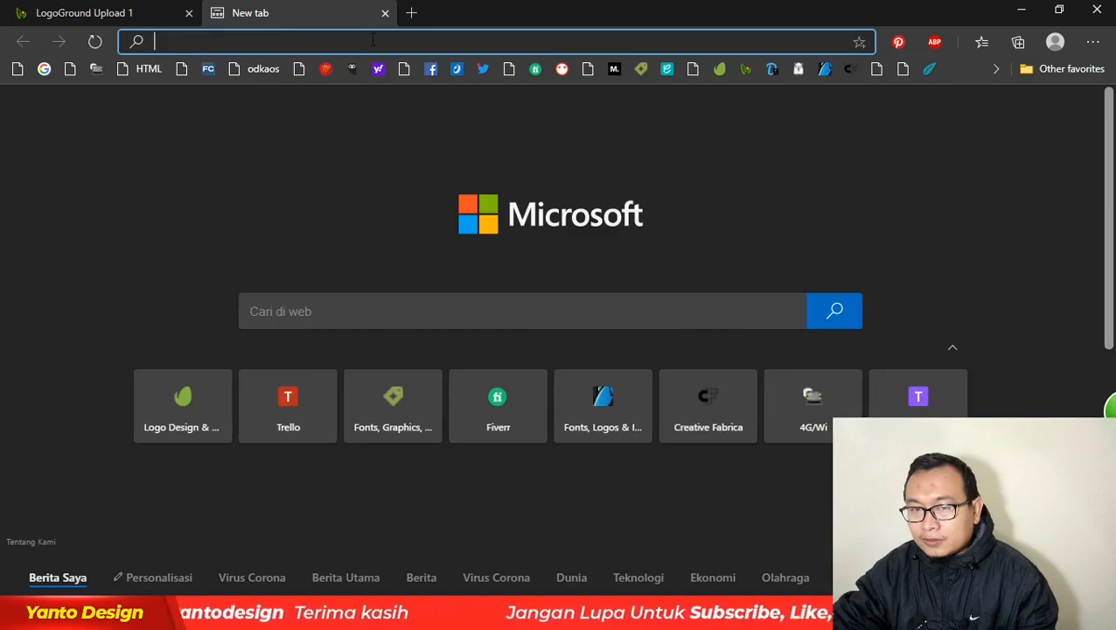
text(goog)
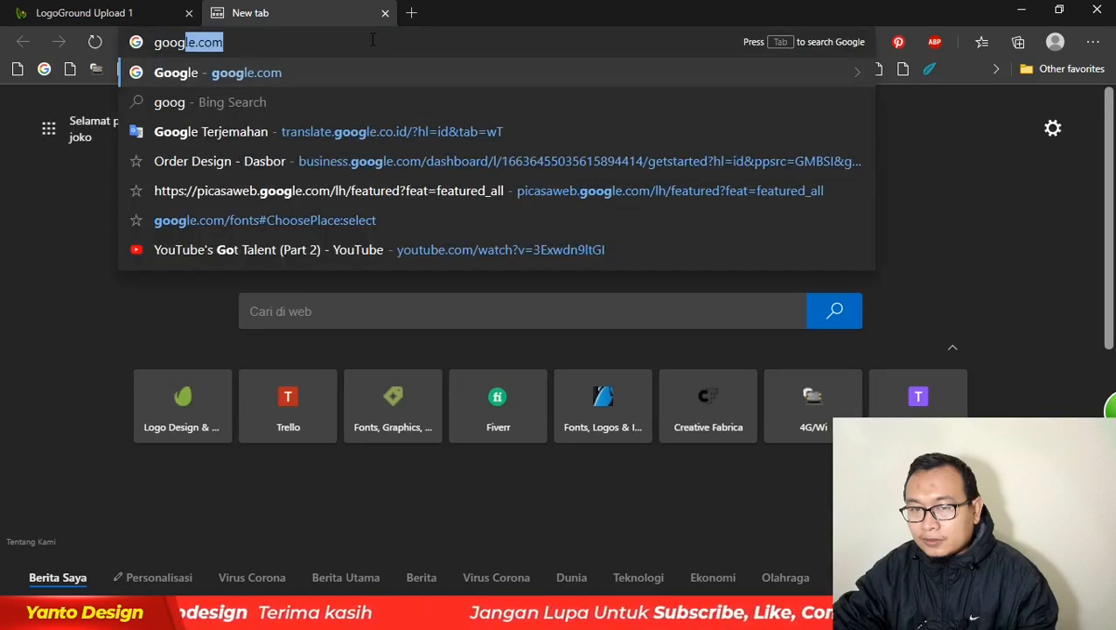
key(BackSpace)
key(BackSpace)
key(BackSpace)
key(BackSpace)
key(BackSpace)
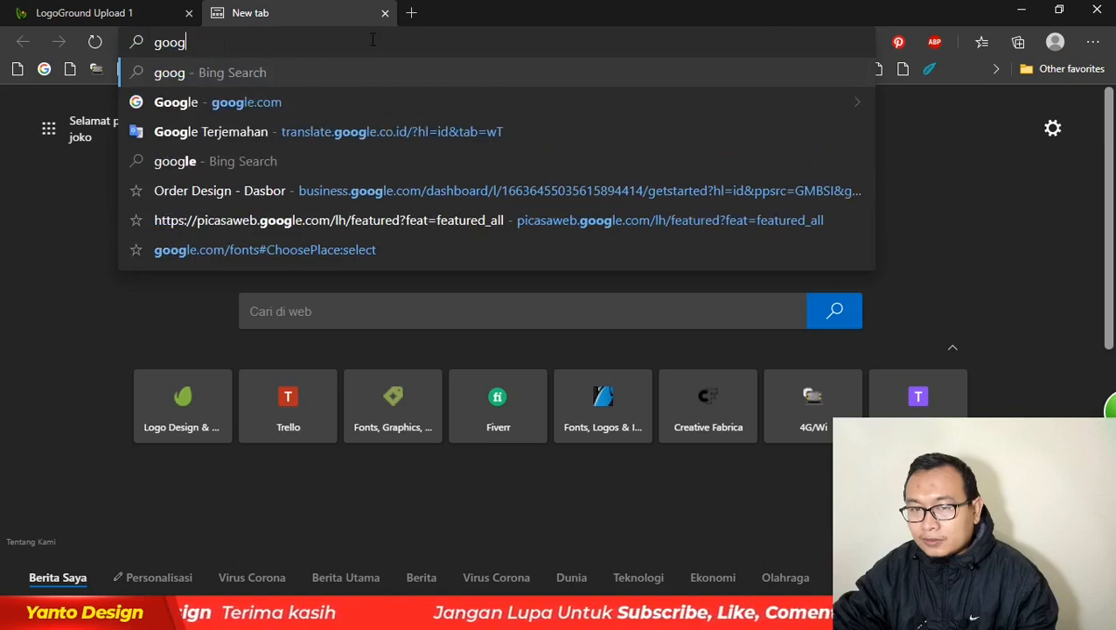
text(tra)
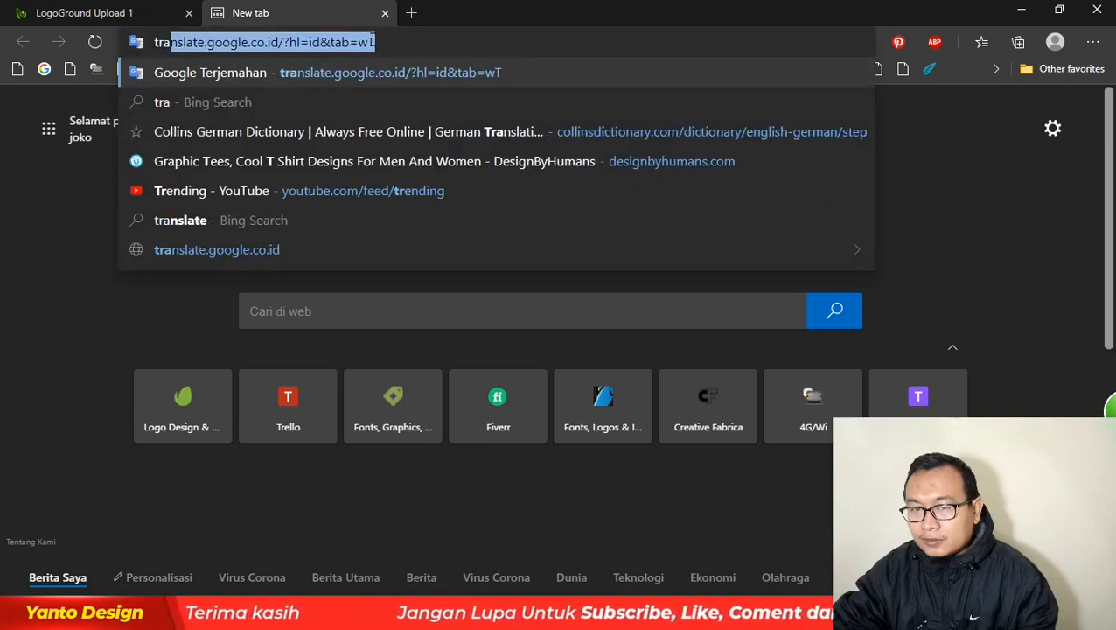
key(Return)
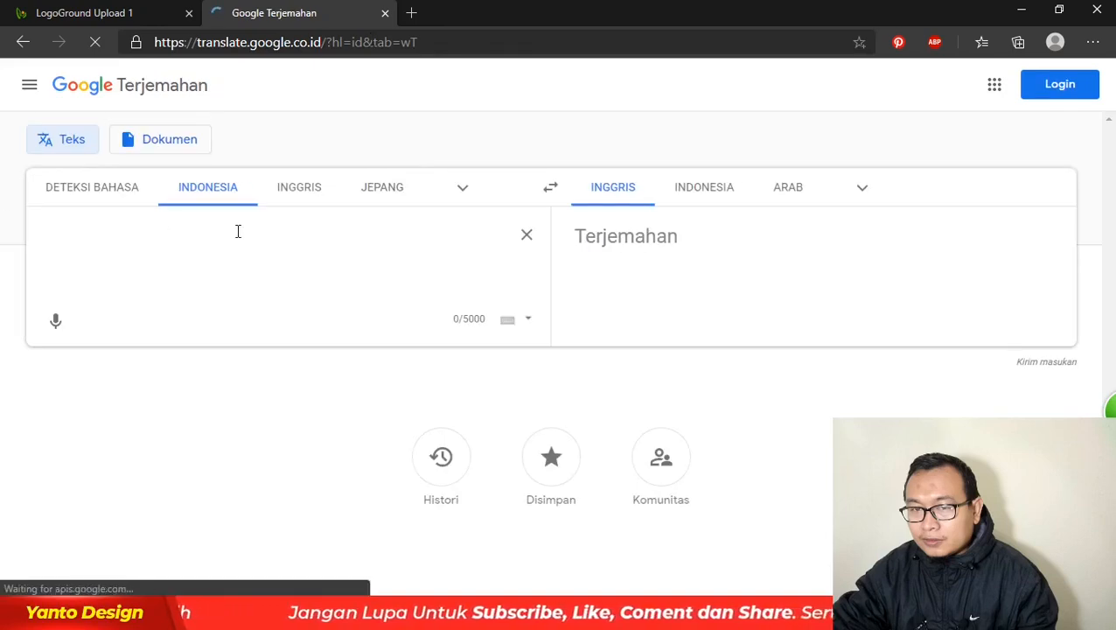
text(musik tradisional.)
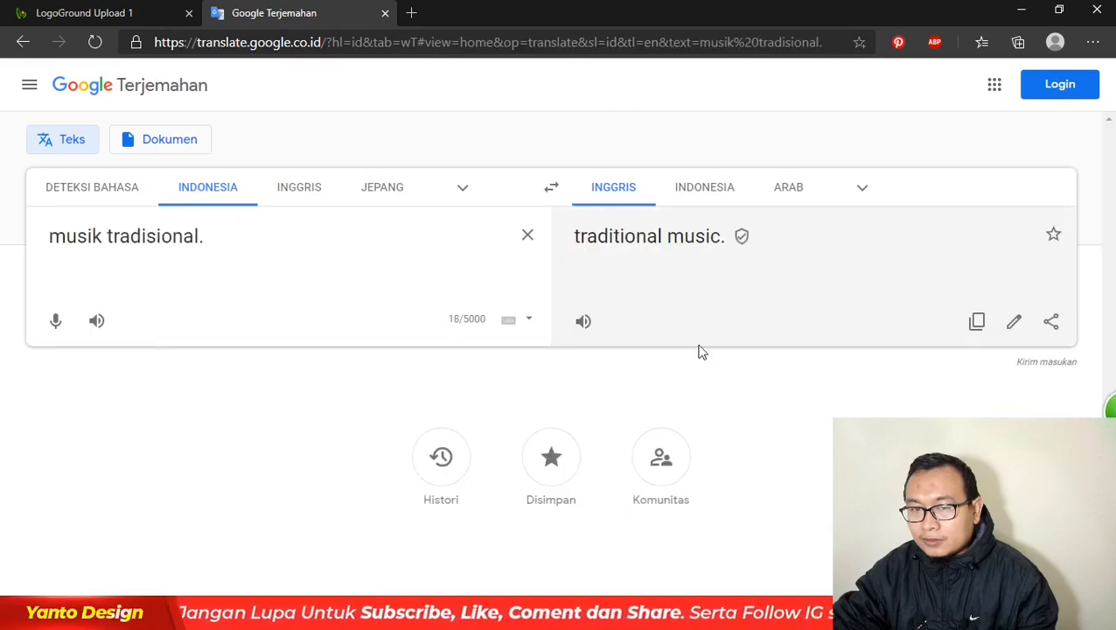
click(977, 322)
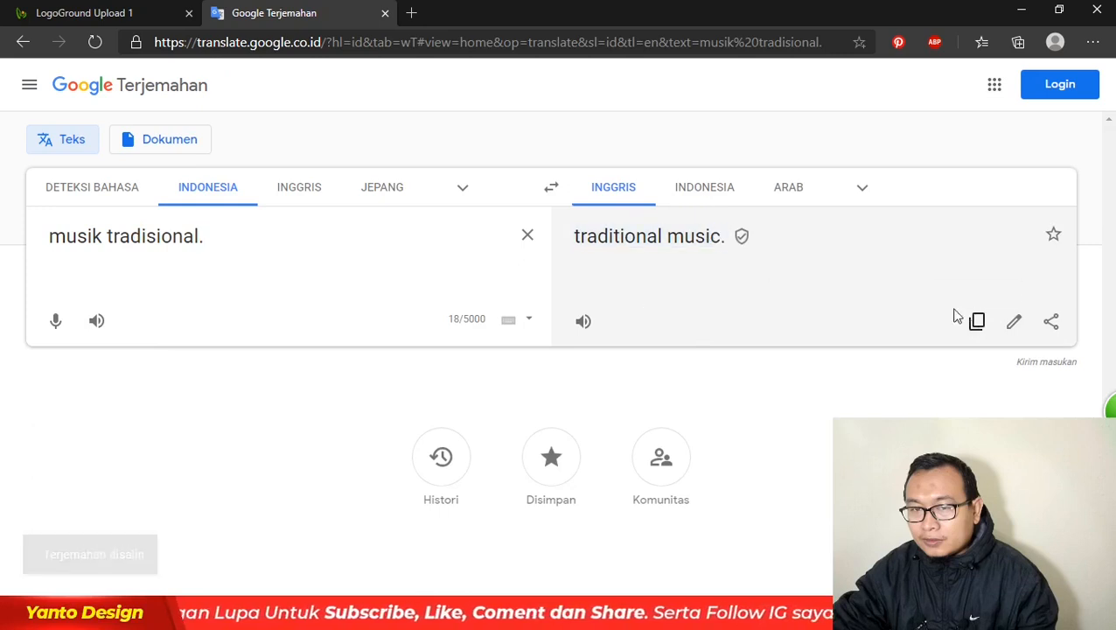
- Return to the LogoGround upload form and set the logo title to "Traditional Music"
click(99, 10)
click(433, 362)
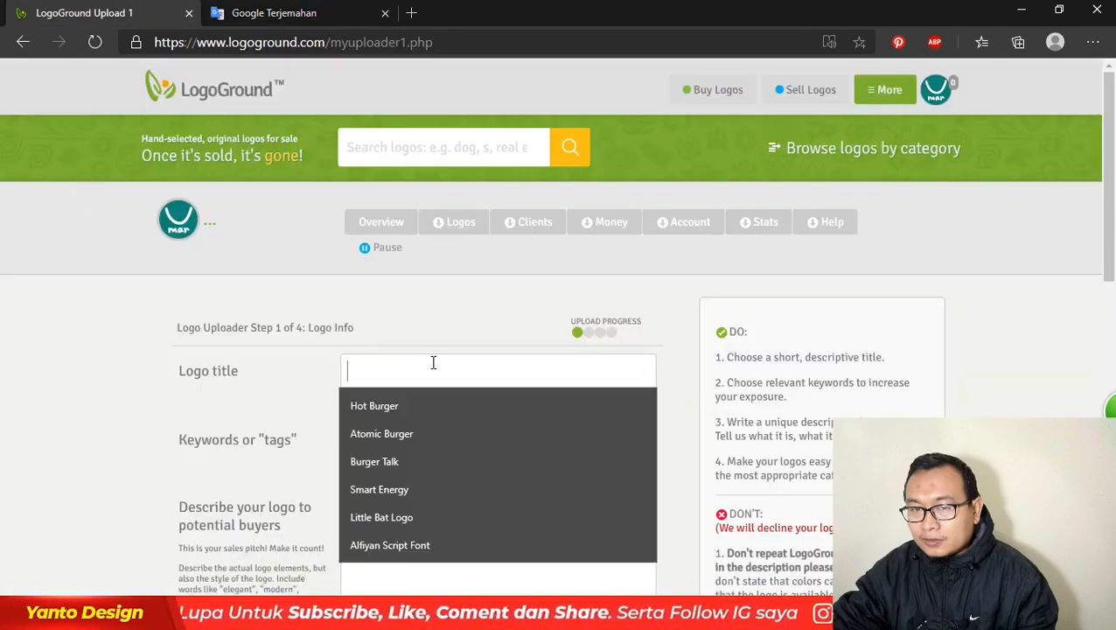
text(traditional music.)
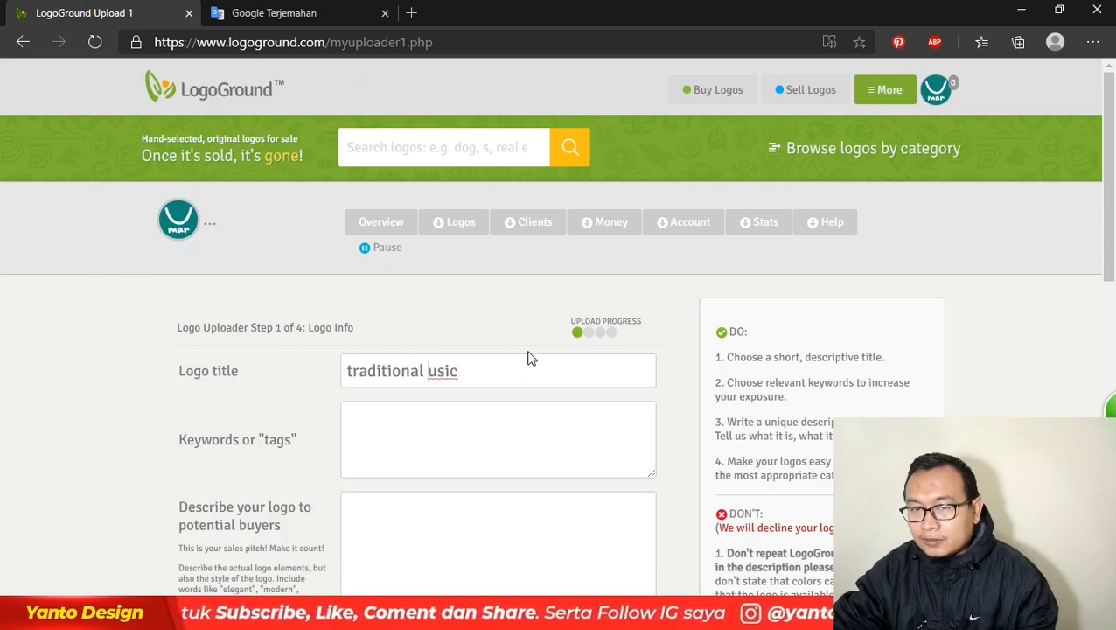
key(Delete)
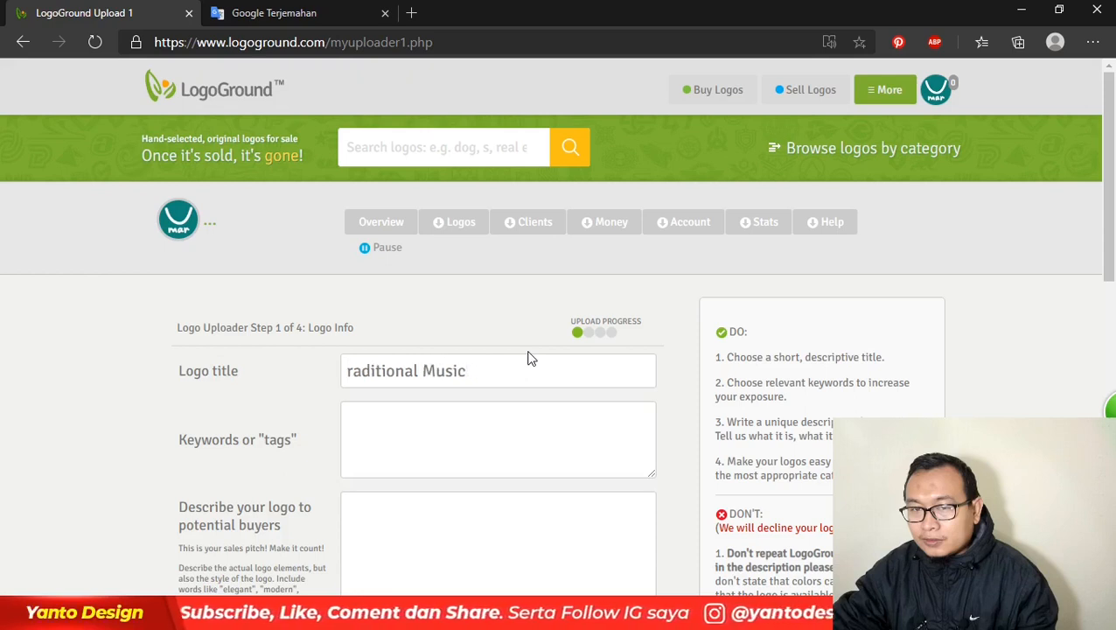
text(T)
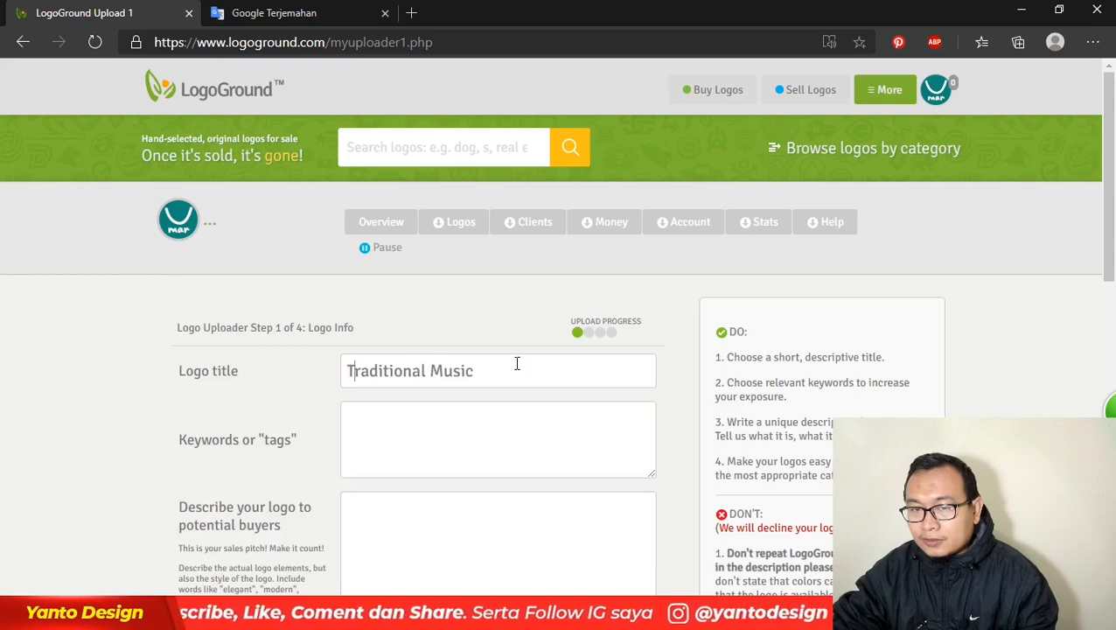
- Open mykeyworder.com in a new browser tab and find English keywords for "music traditional"
click(472, 441)
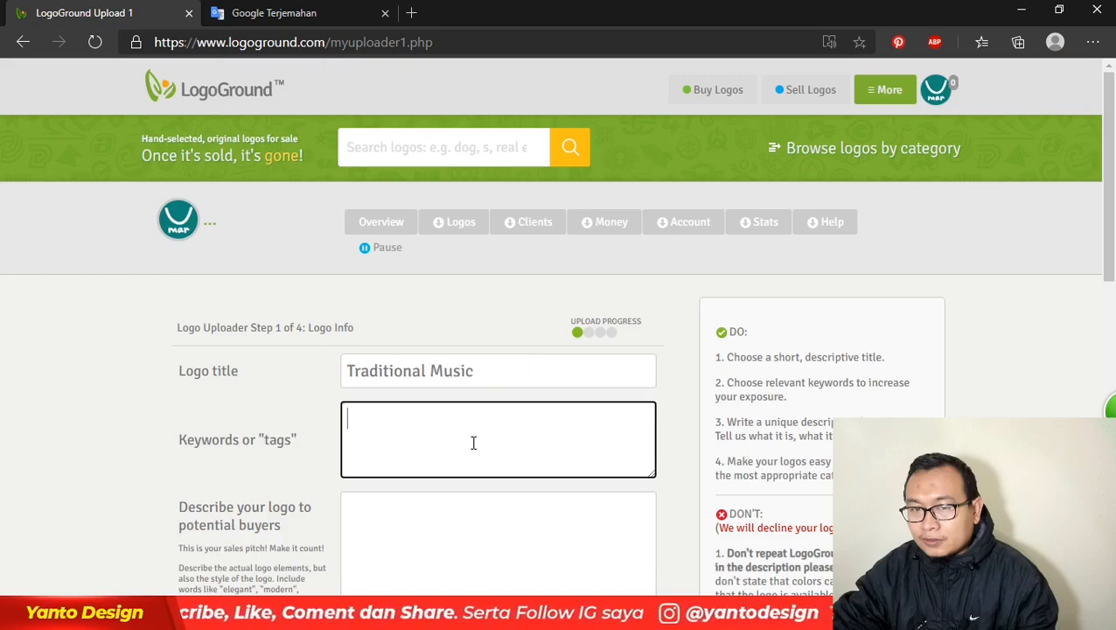
click(413, 13)
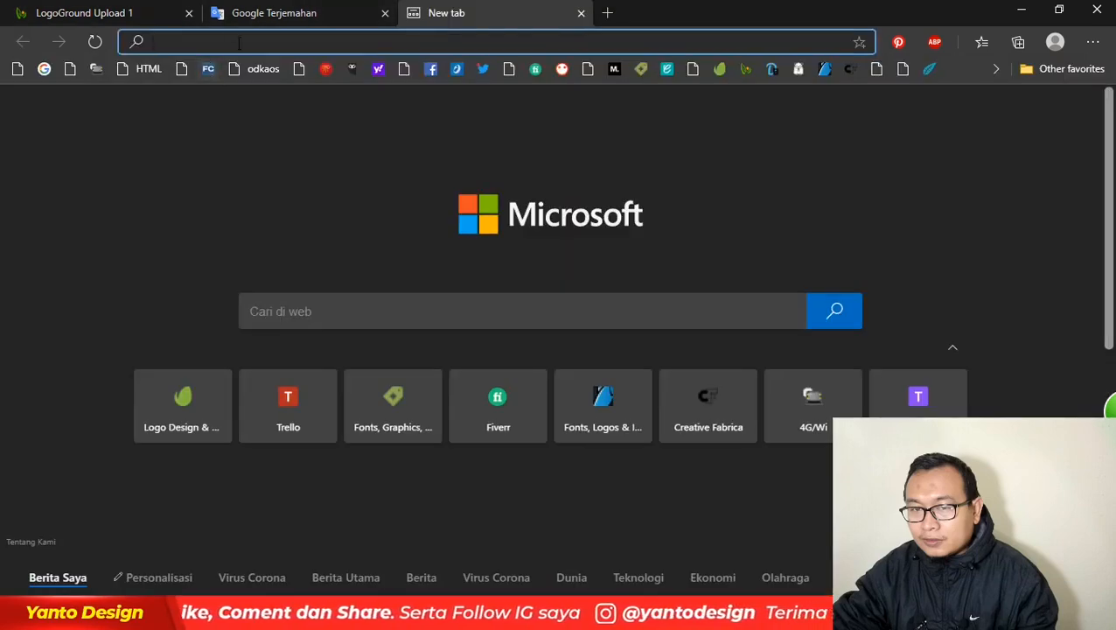
text(my)
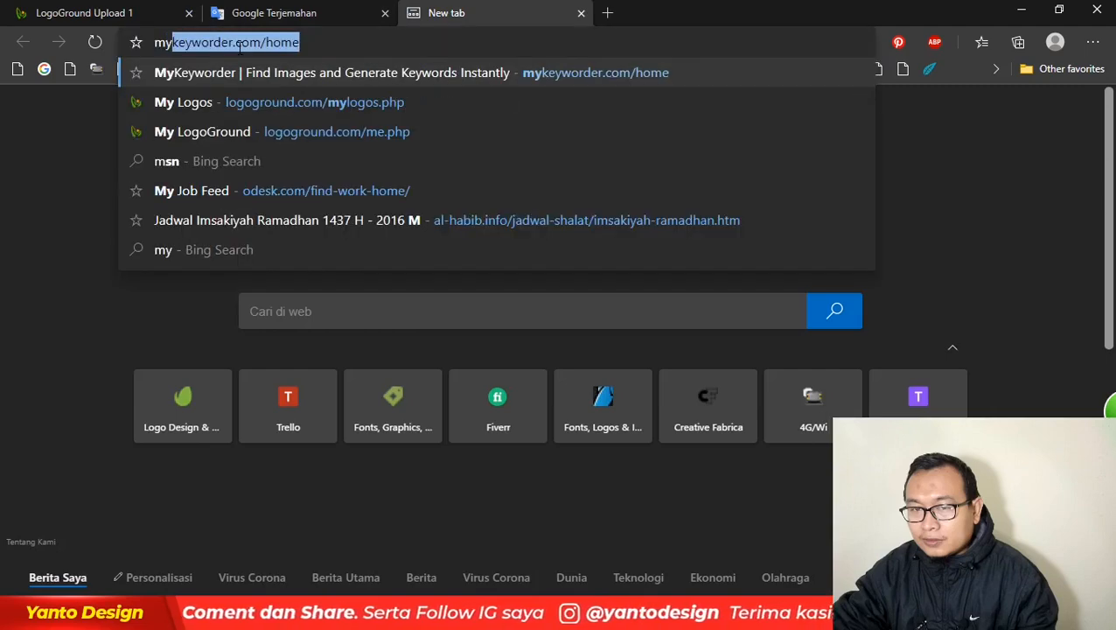
key(Return)
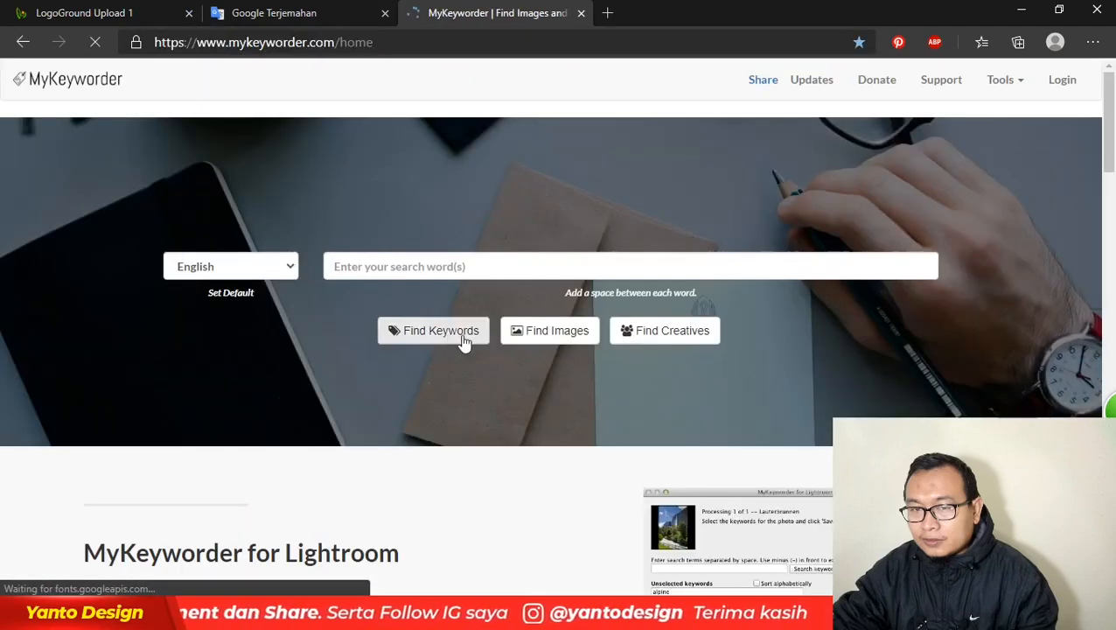
click(376, 265)
text(music traditional)
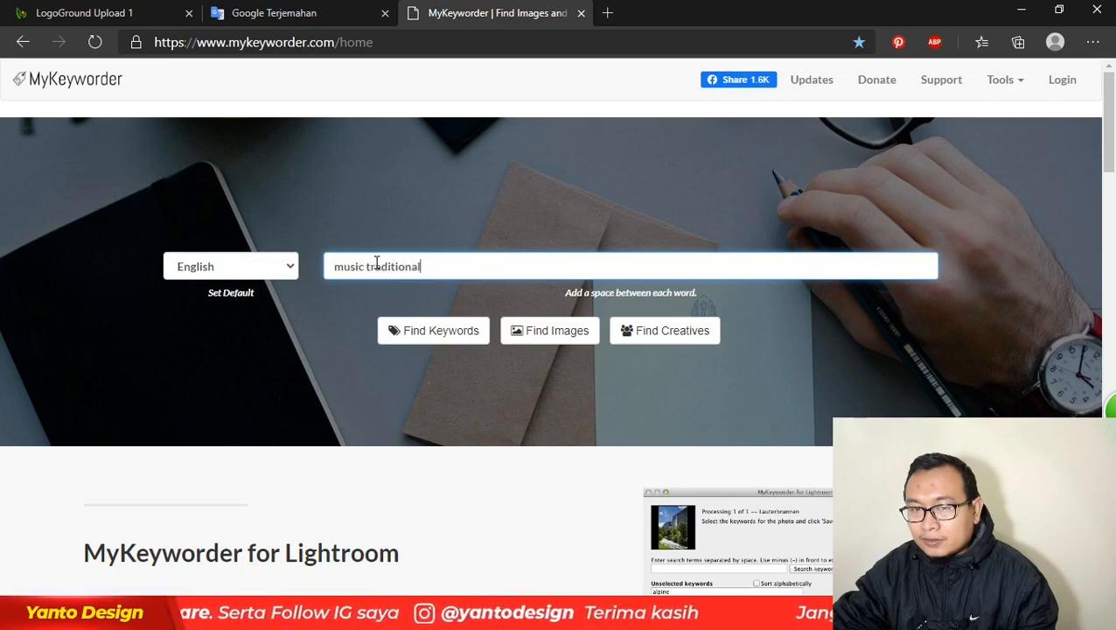
click(307, 17)
click(44, 9)
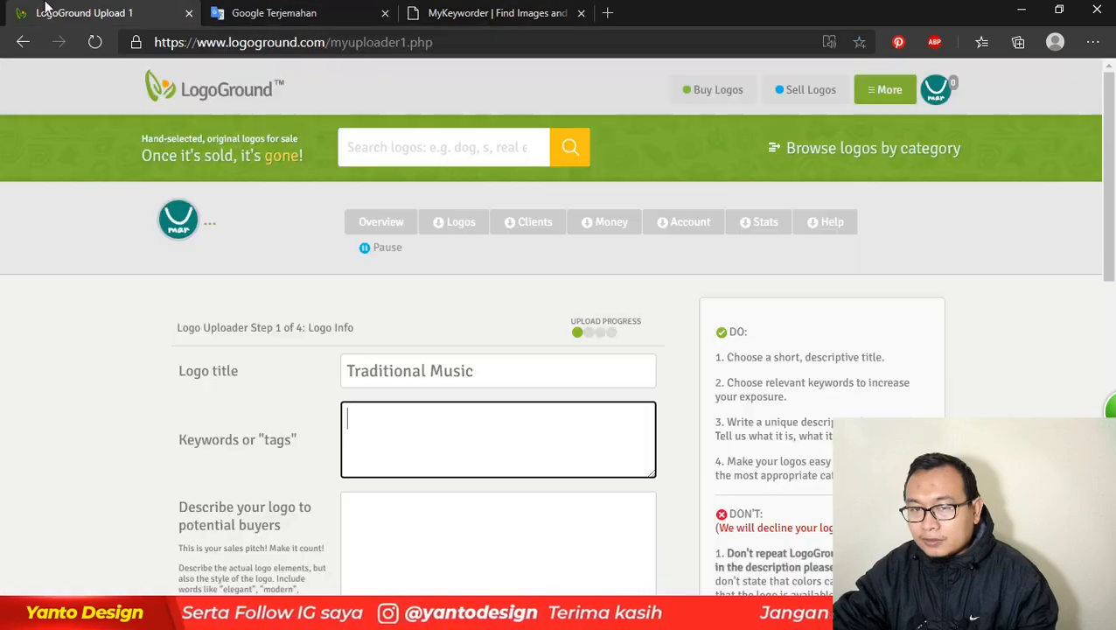
click(312, 9)
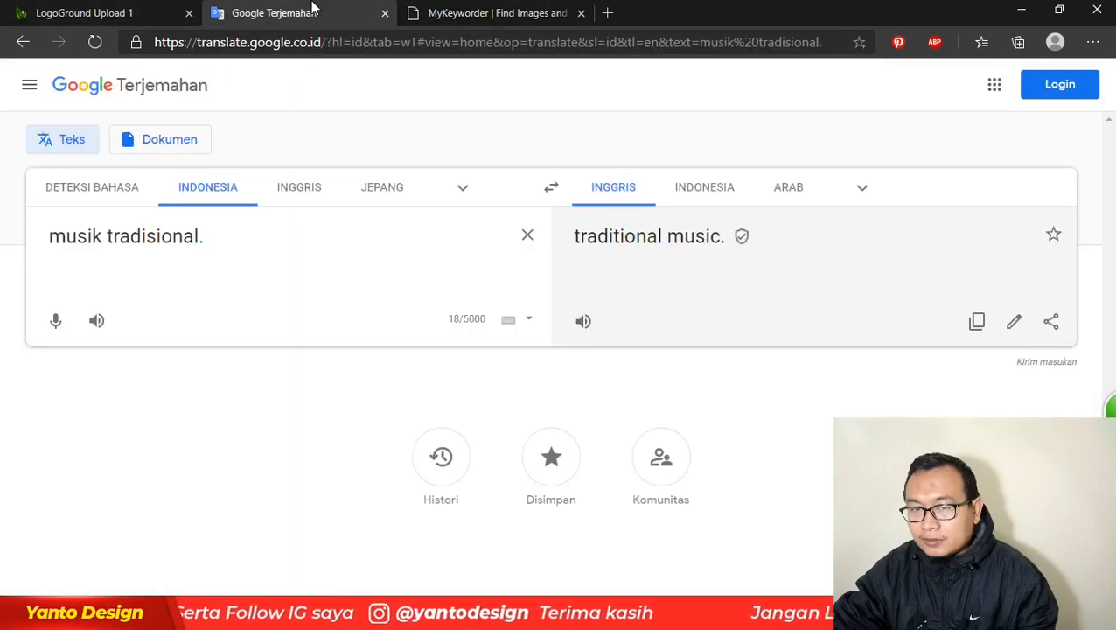
click(514, 9)
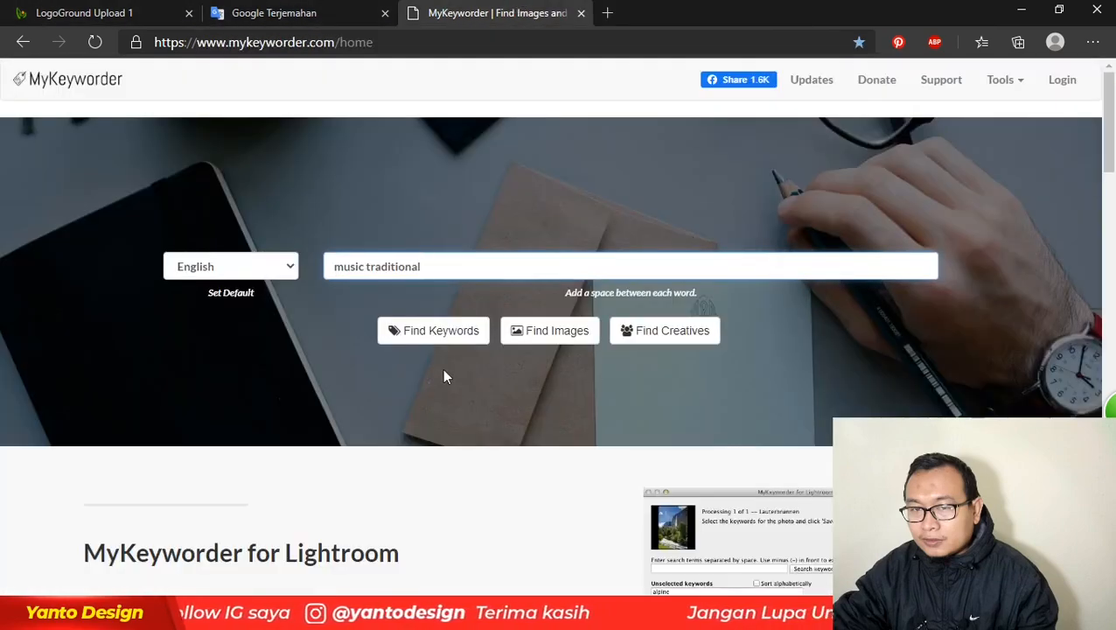
key(Return)
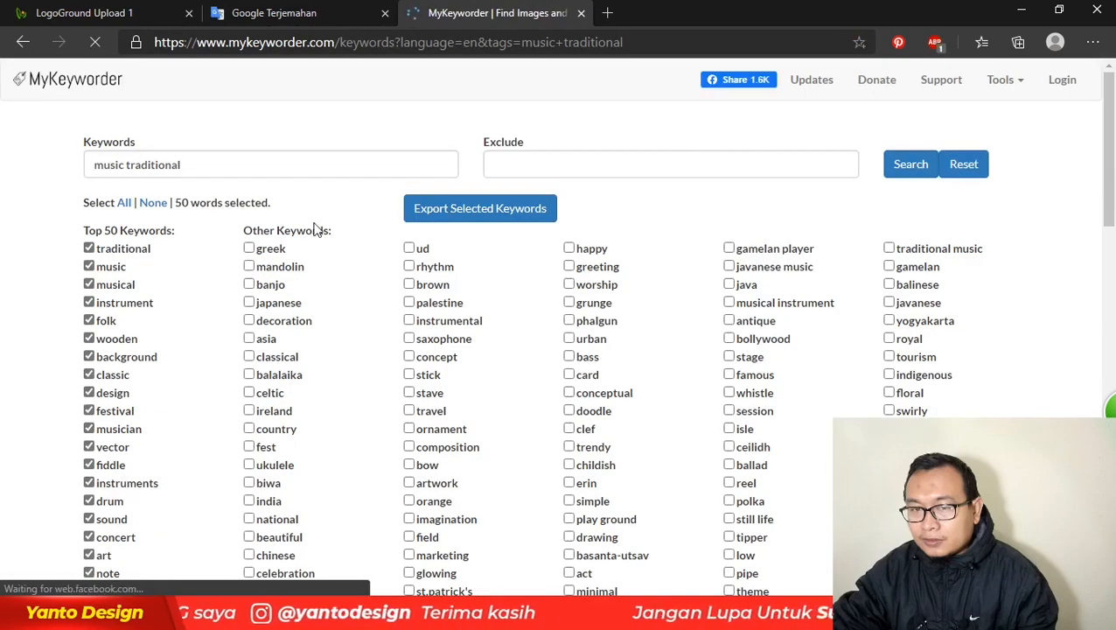
- Export the selected keywords and copy those from "traditional" through "live" into the keywords field of the LogoGround form
click(442, 209)
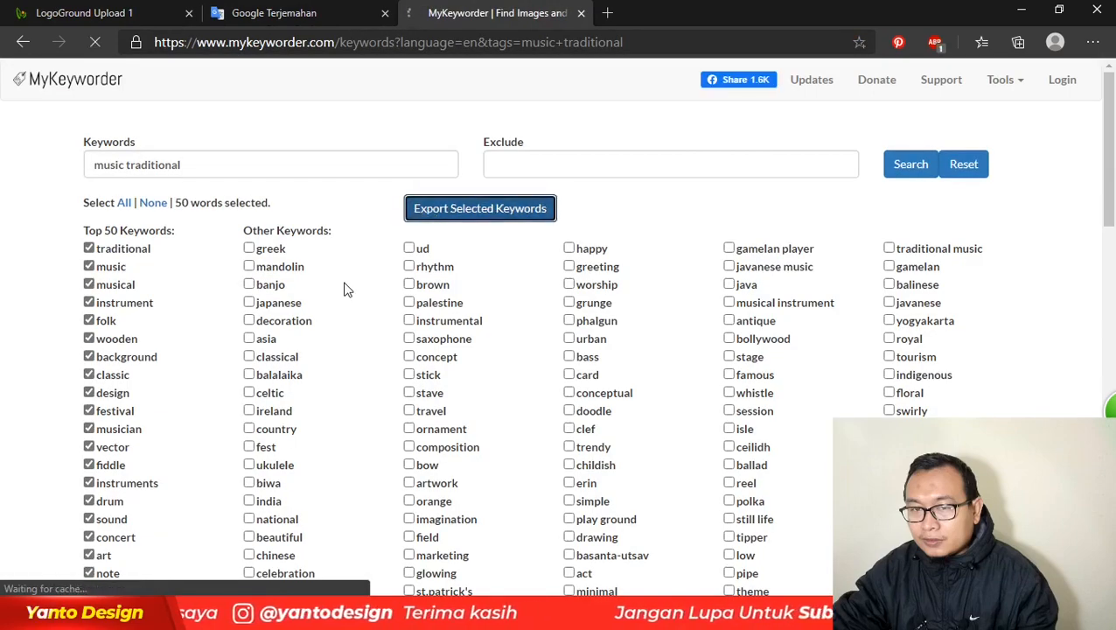
drag(92, 273, 140, 290)
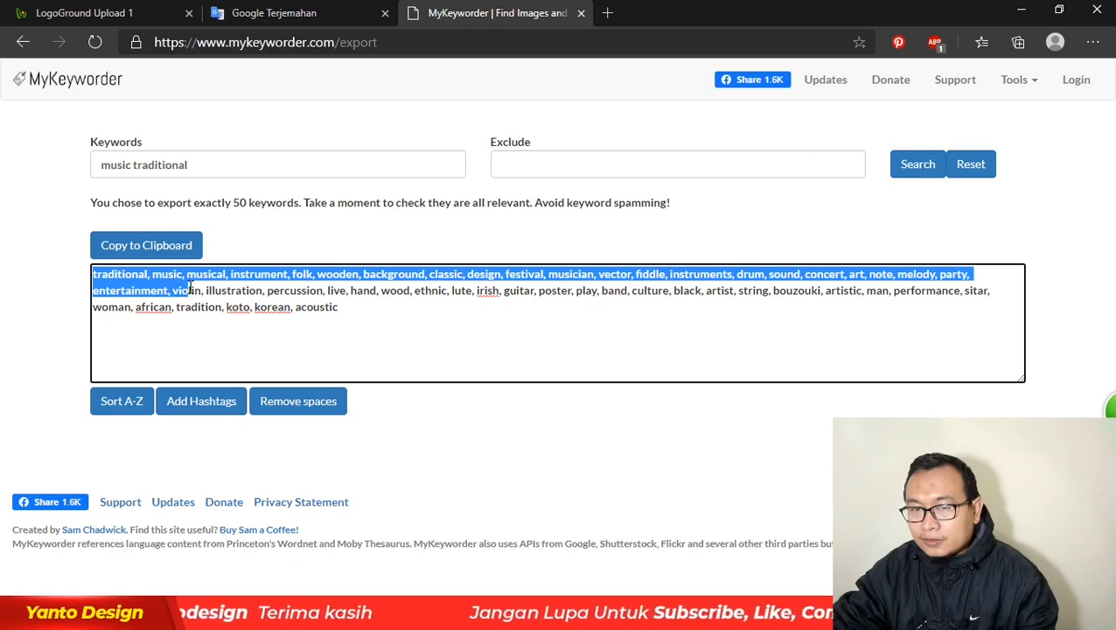
drag(248, 289, 339, 292)
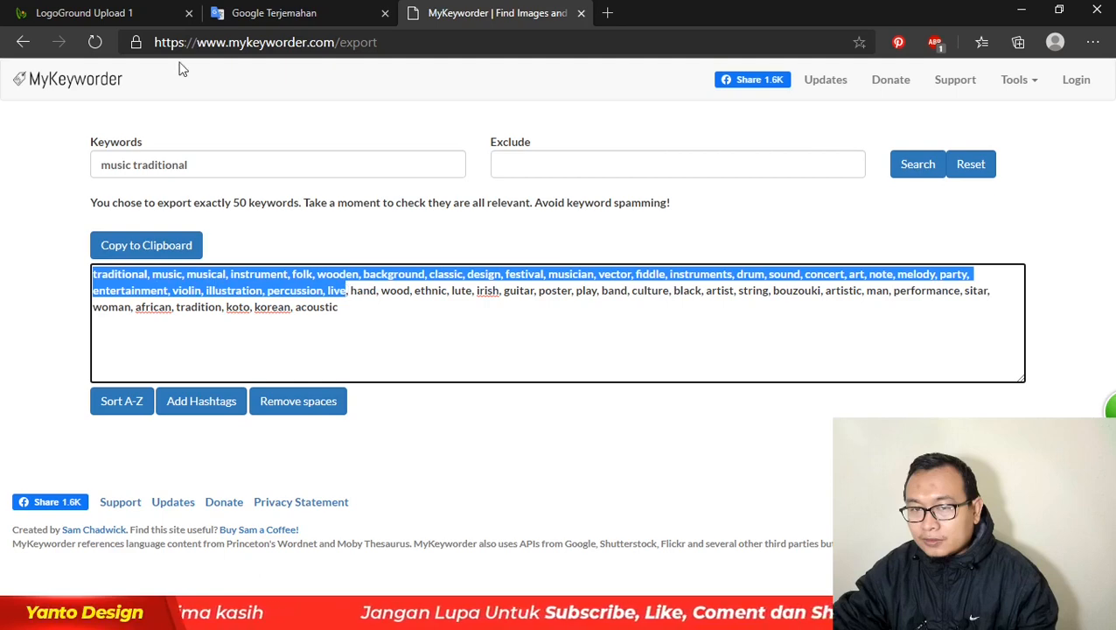
click(91, 11)
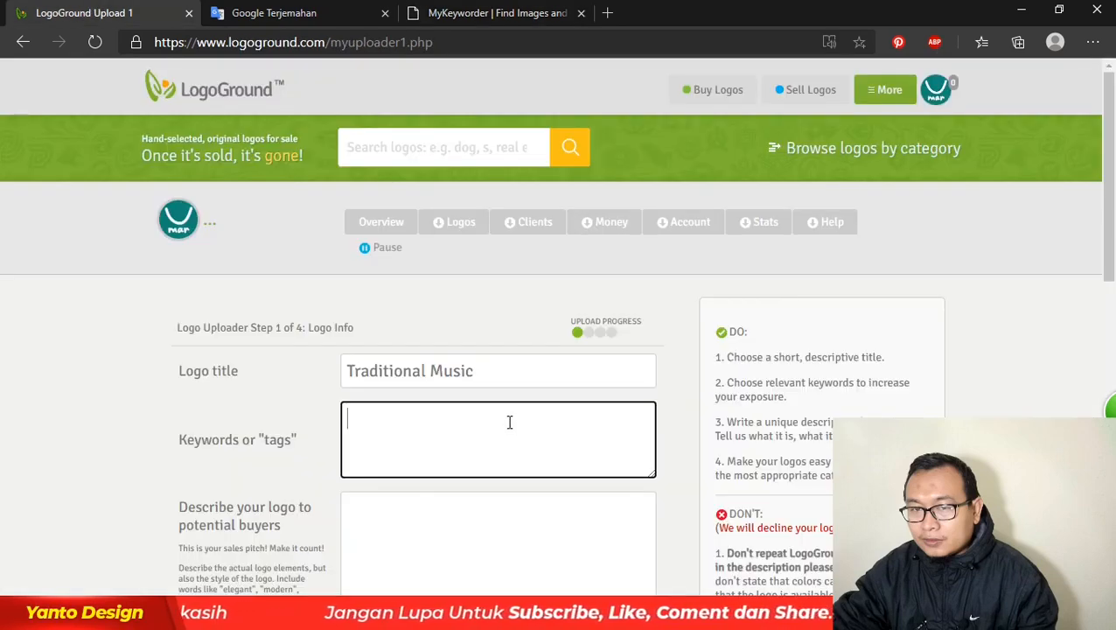
key(ctrl+v)
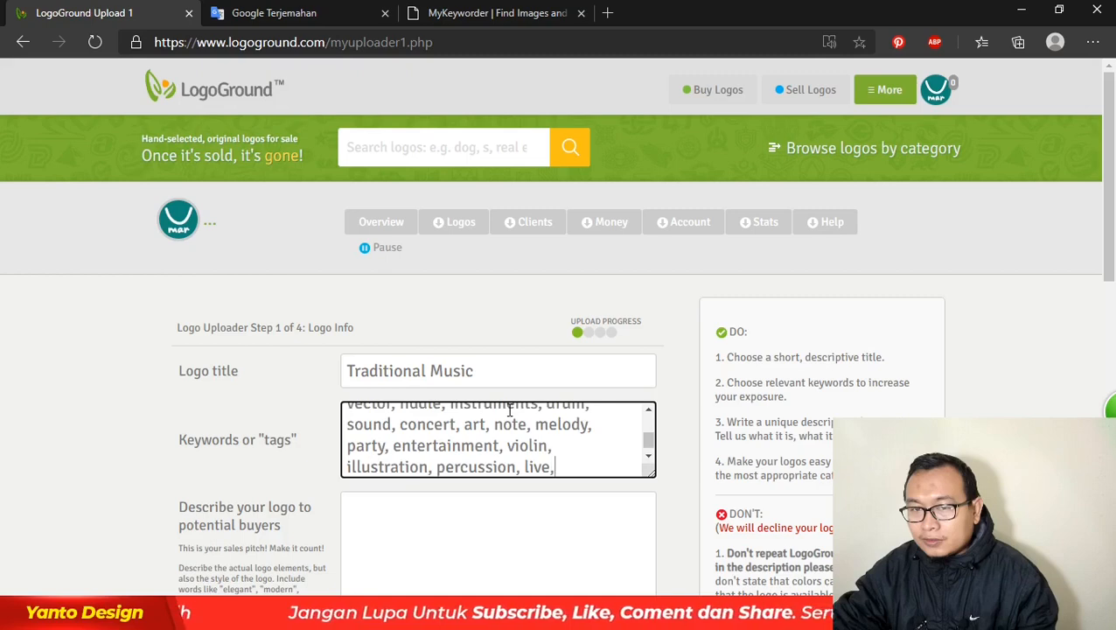
- Activate the logo description field, then switch to Google Translate and select the whole Indonesian source text for replacement
scroll(510, 409, down, 2)
click(441, 392)
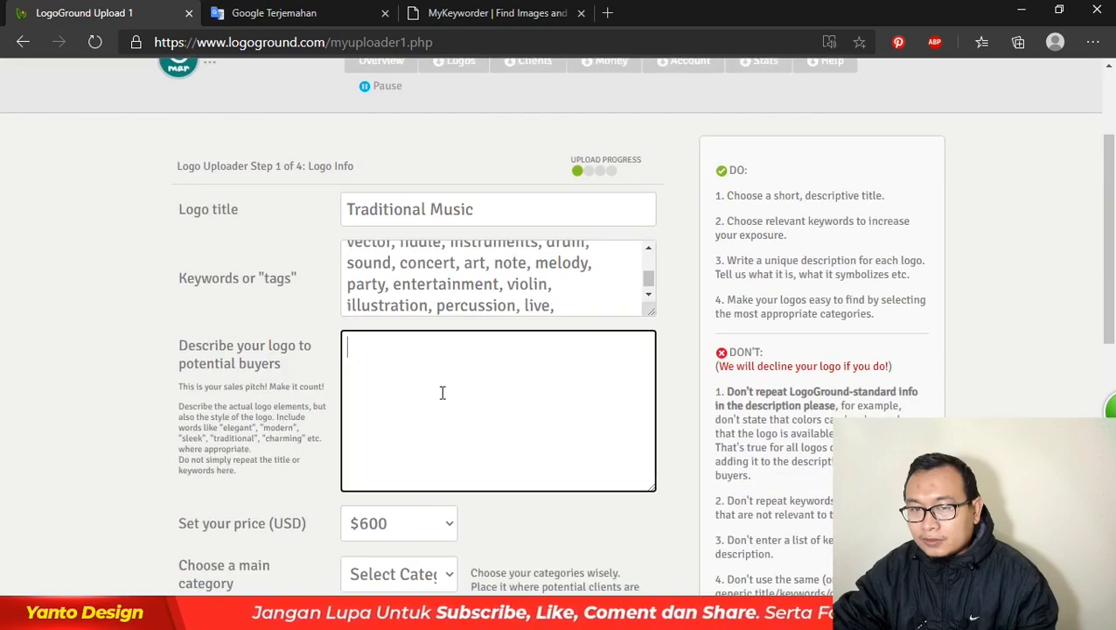
click(230, 8)
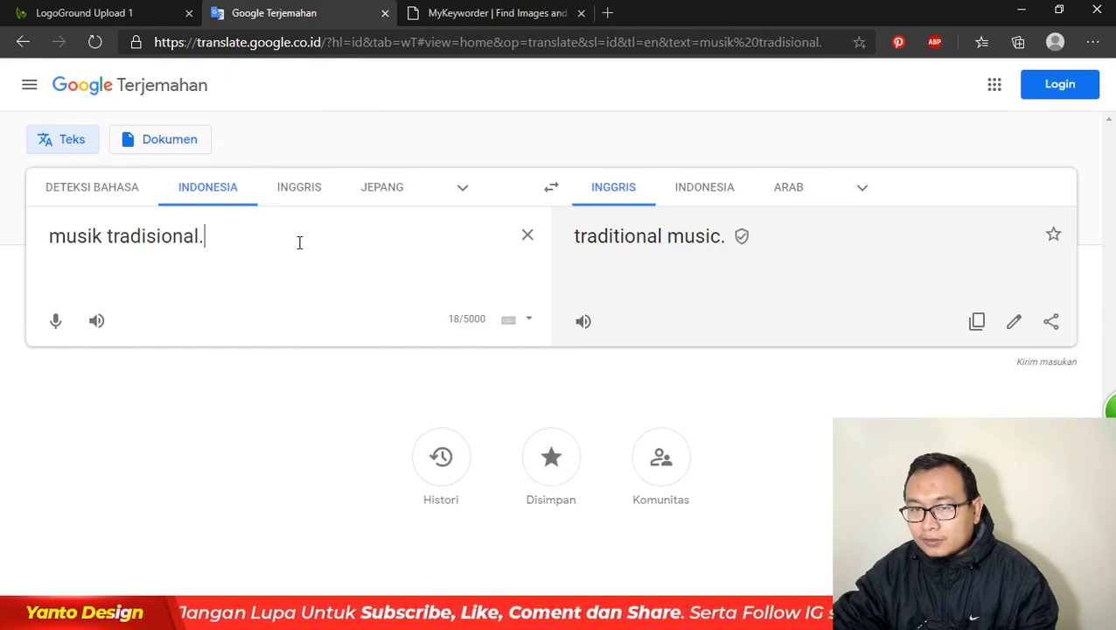
key(ctrl+a)
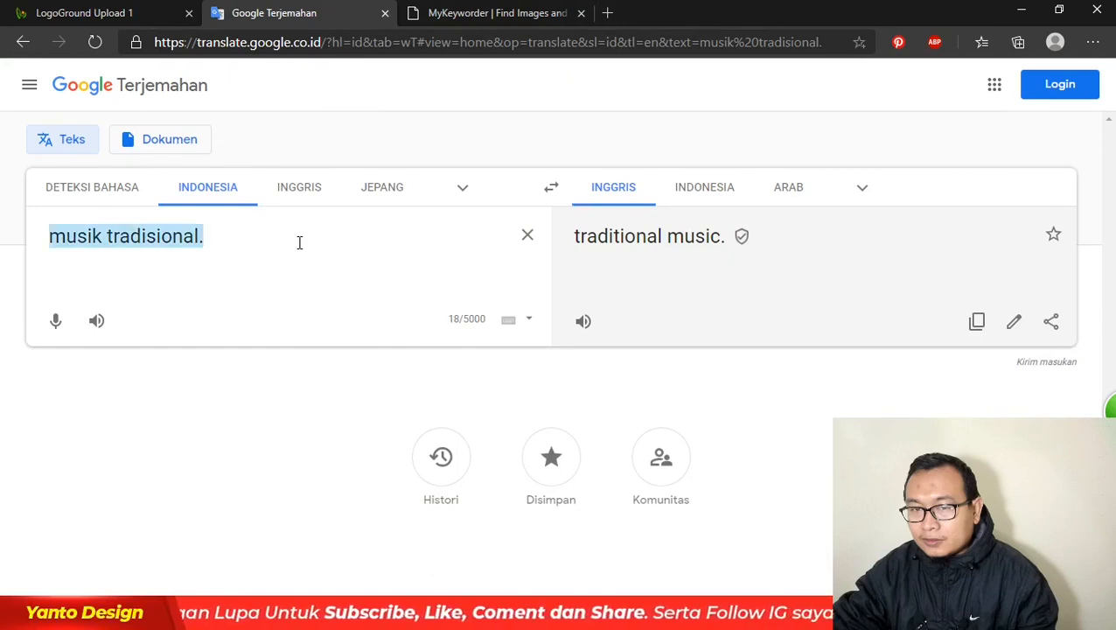
text(Logo)
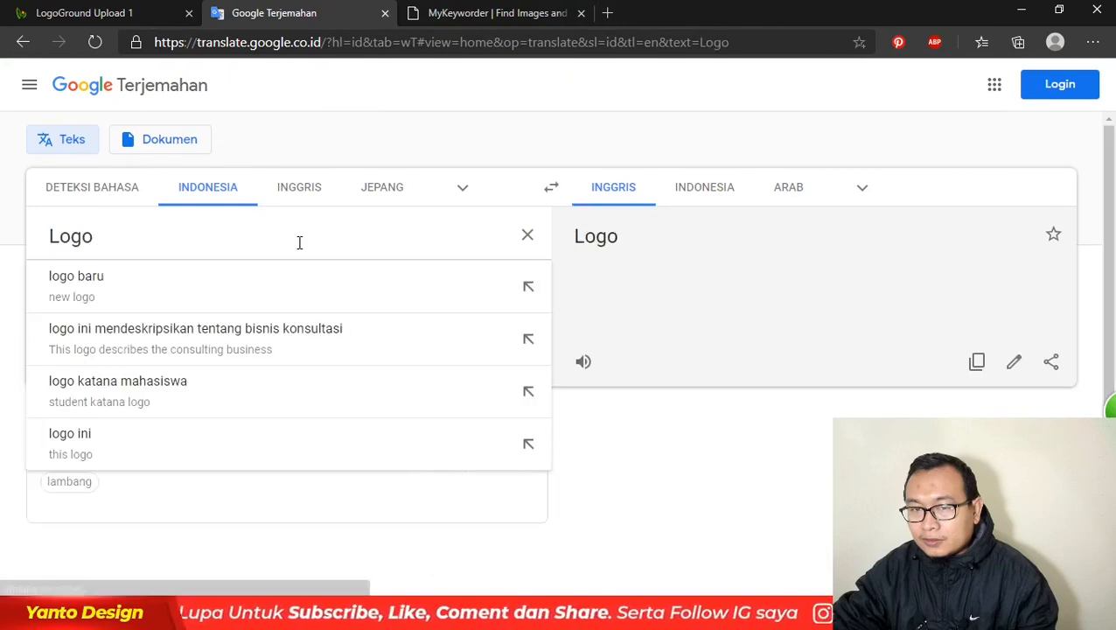
text( terinsp)
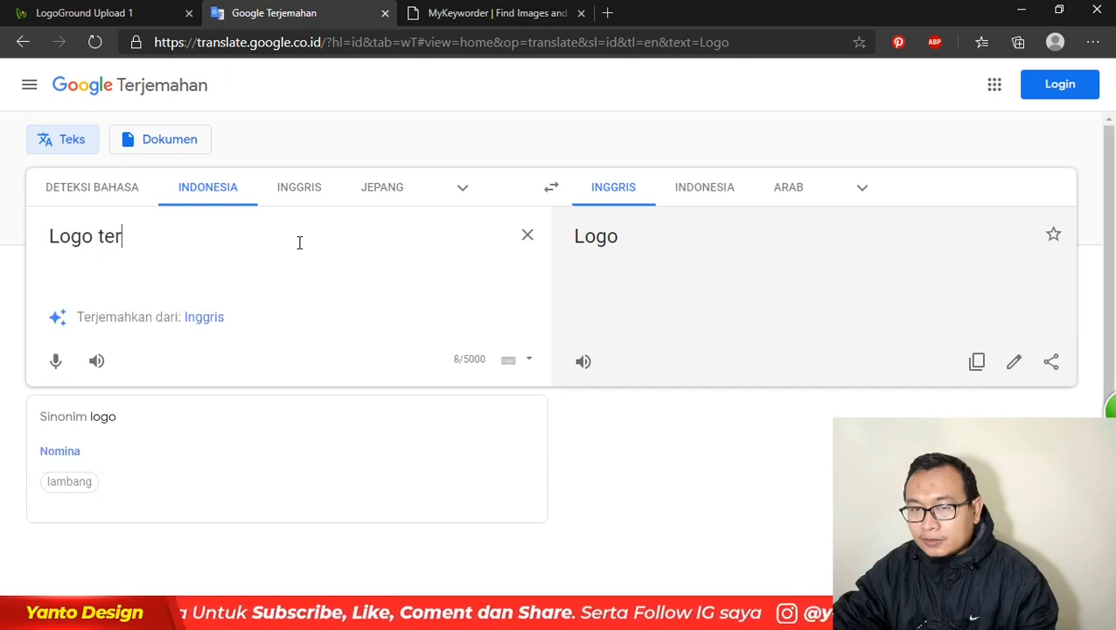
key(BackSpace)
key(BackSpace)
key(BackSpace)
key(BackSpace)
key(BackSpace)
key(BackSpace)
key(BackSpace)
key(BackSpace)
key(BackSpace)
key(BackSpace)
key(BackSpace)
key(BackSpace)
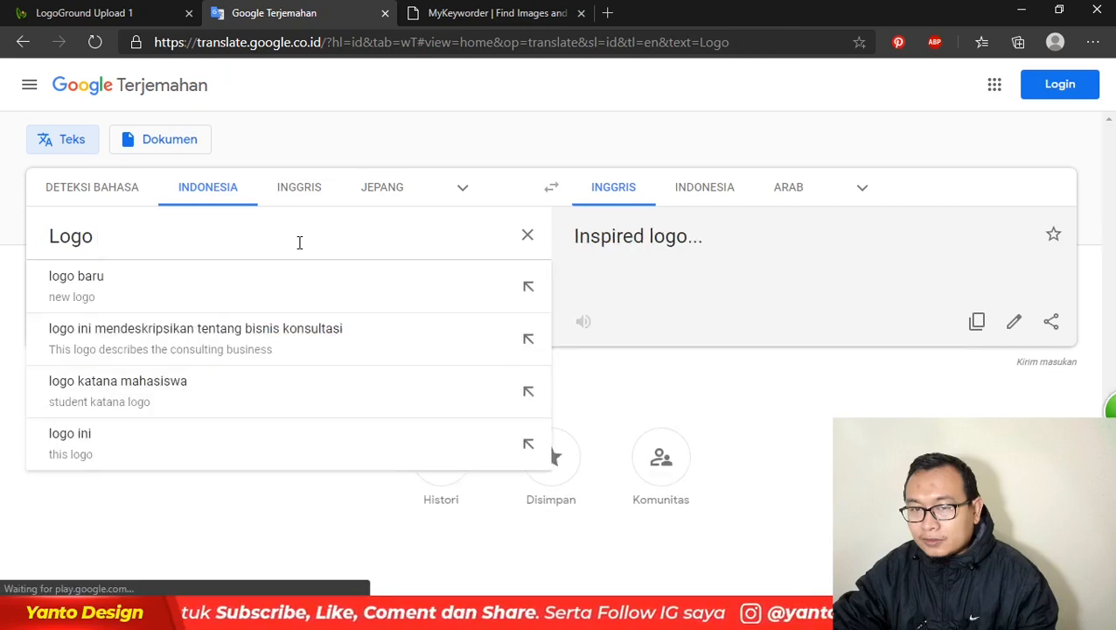
- Enter "inspirasi logo dari musik tradisional." as the Indonesian text to translate into English
text(inspirasi )
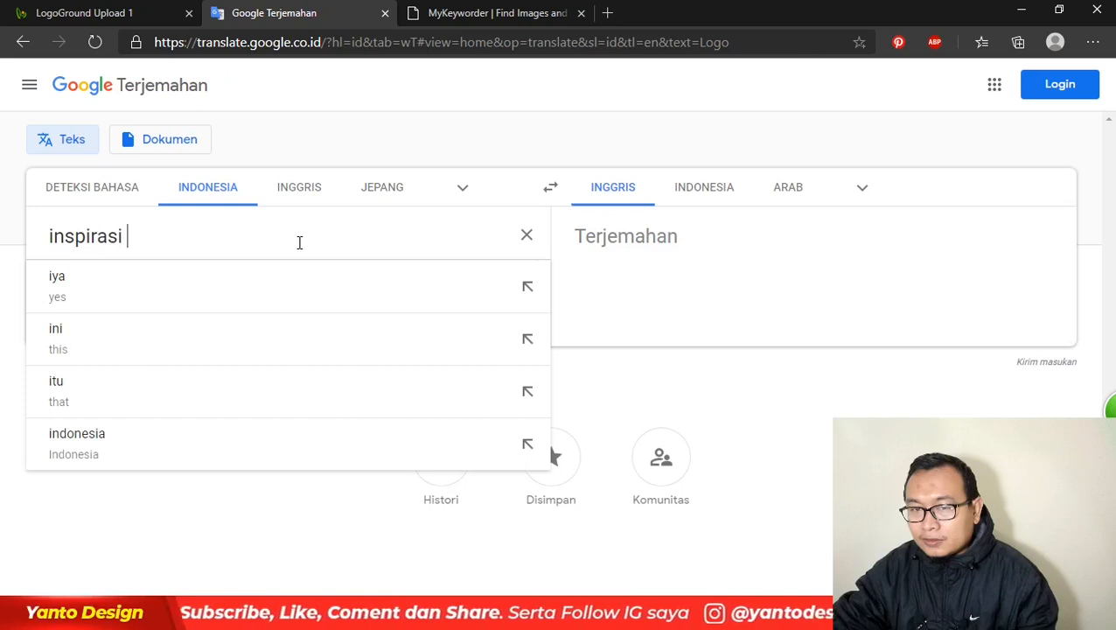
text(logo dari mus)
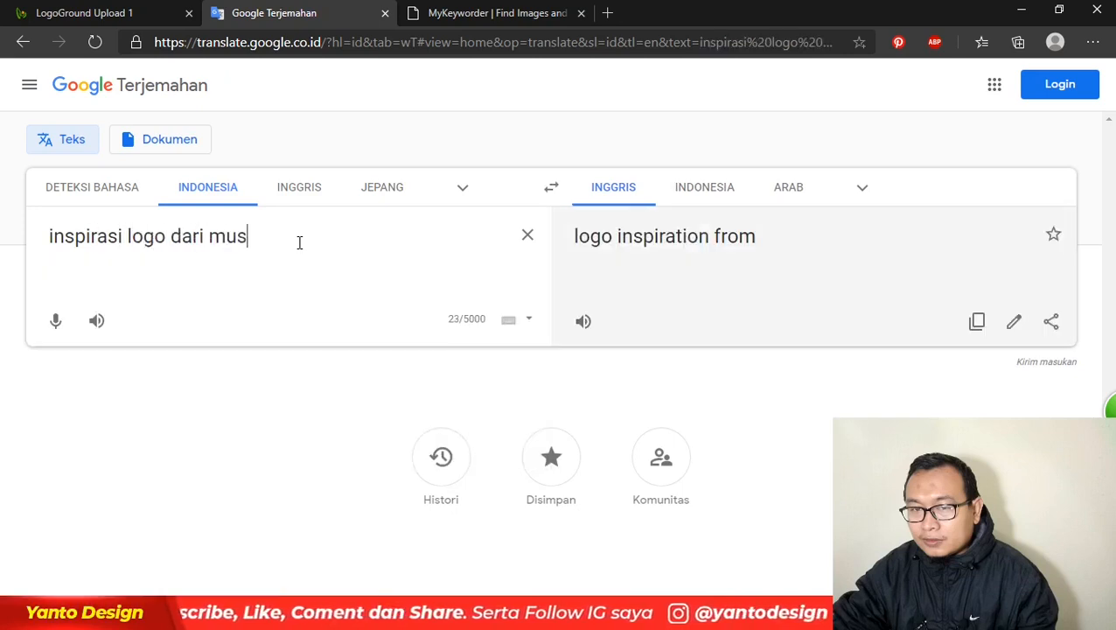
text(ik trad)
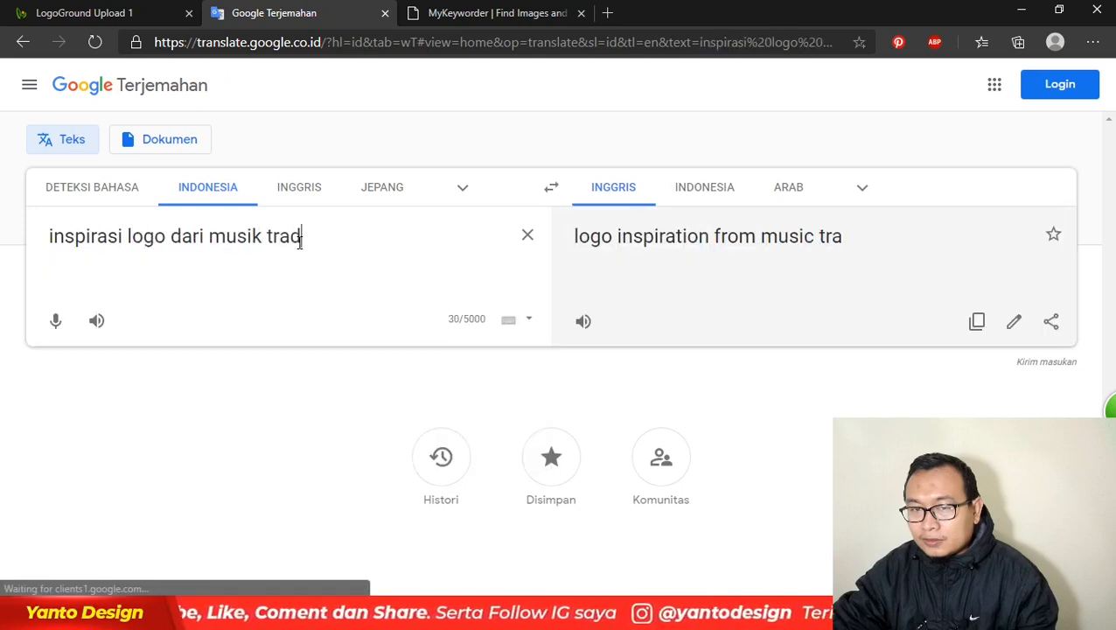
text(isional indone)
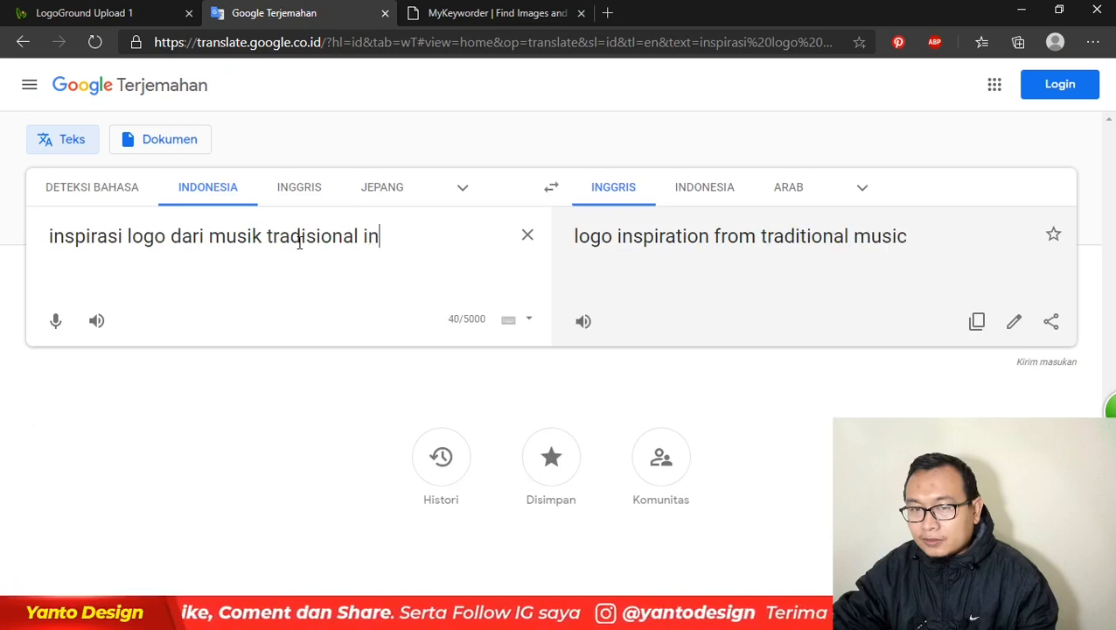
text(a)
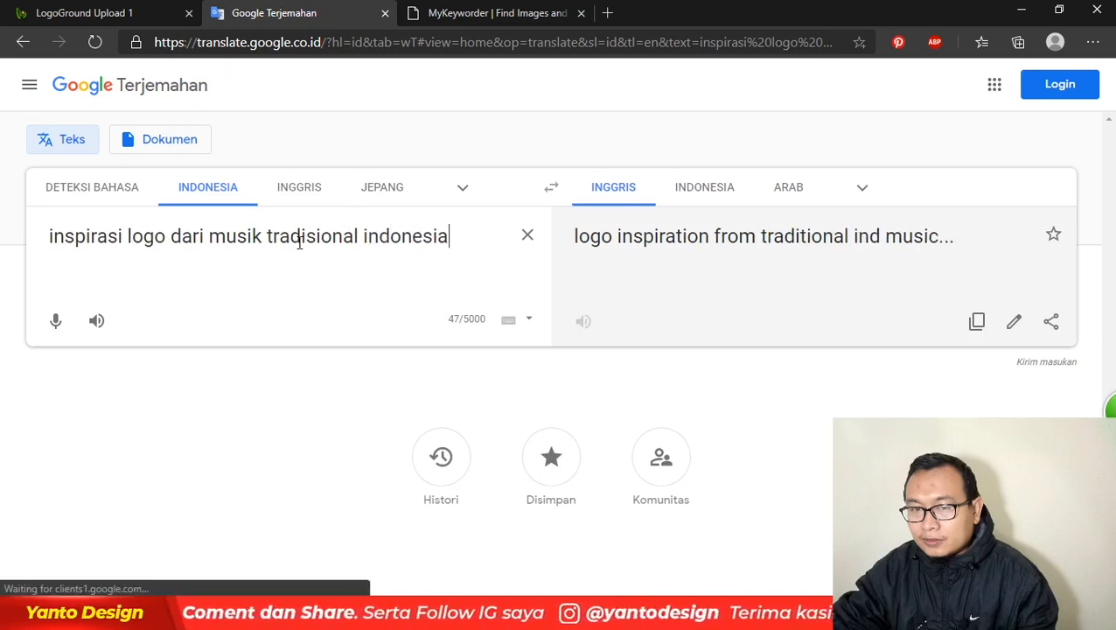
key(ctrl+BackSpace)
key(BackSpace)
text(. )
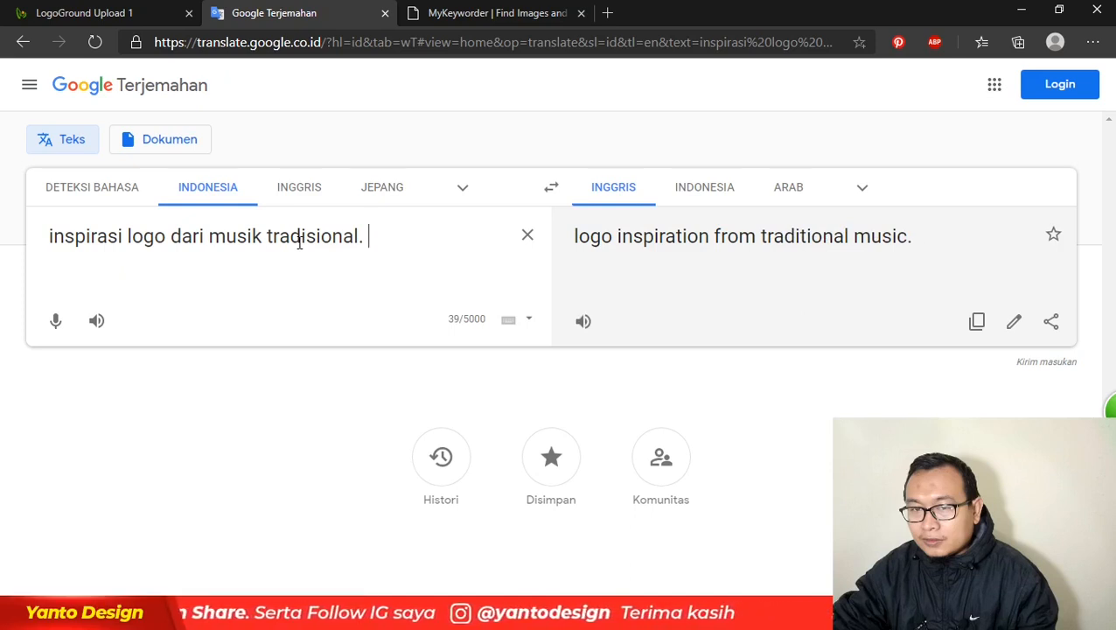
- Append "logo cocok untuk usaha event organizer" to the Indonesian source text
text(logo cocok)
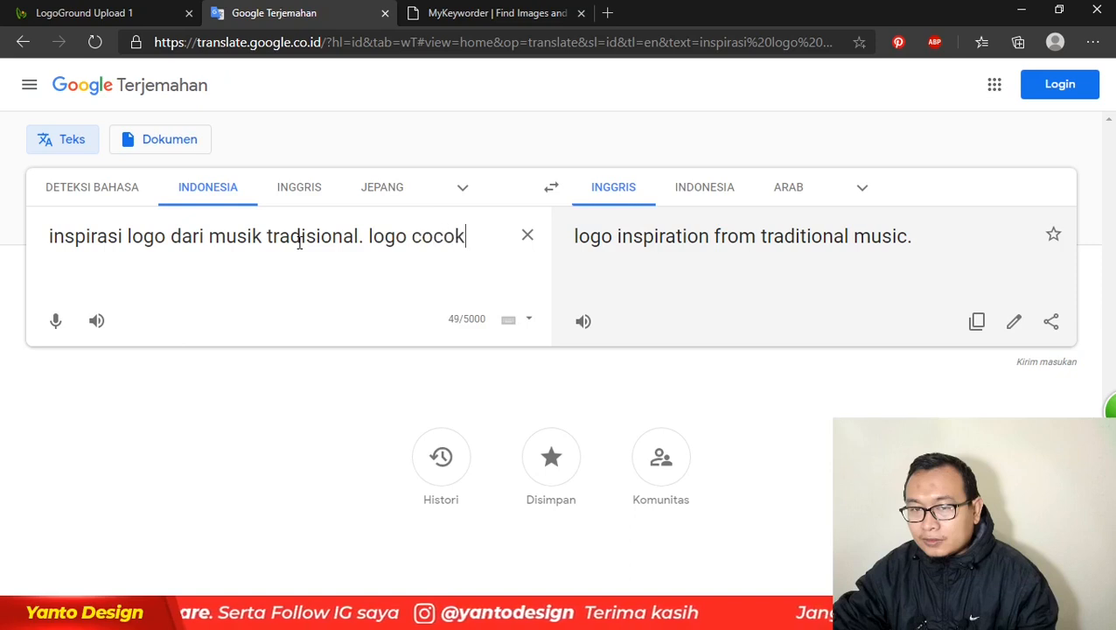
text( untuk )
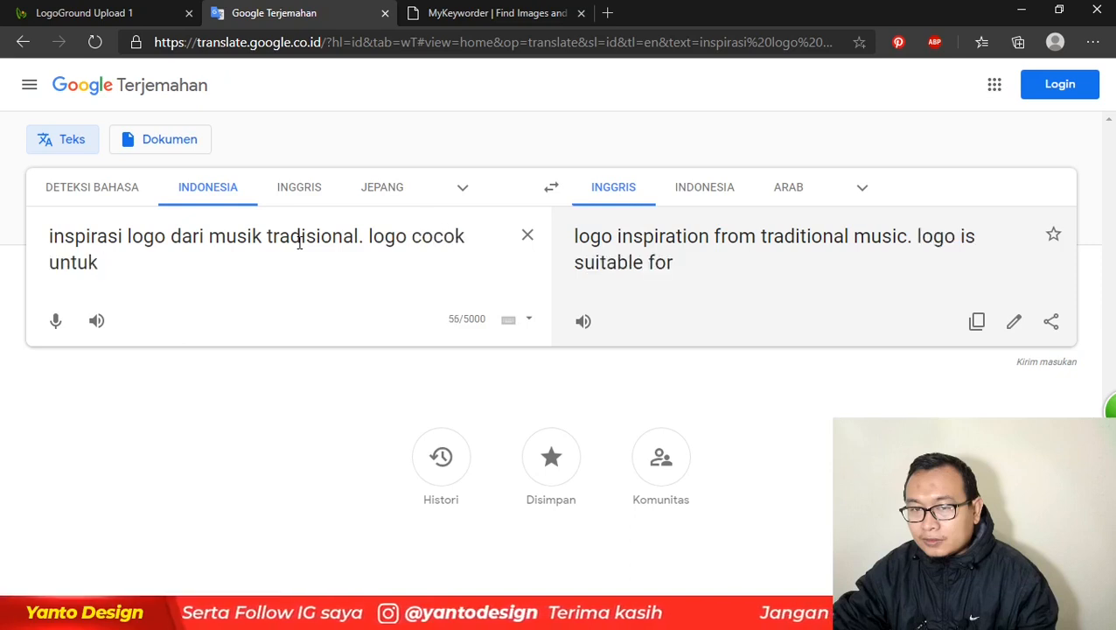
text(a)
key(BackSpace)
text(ageda)
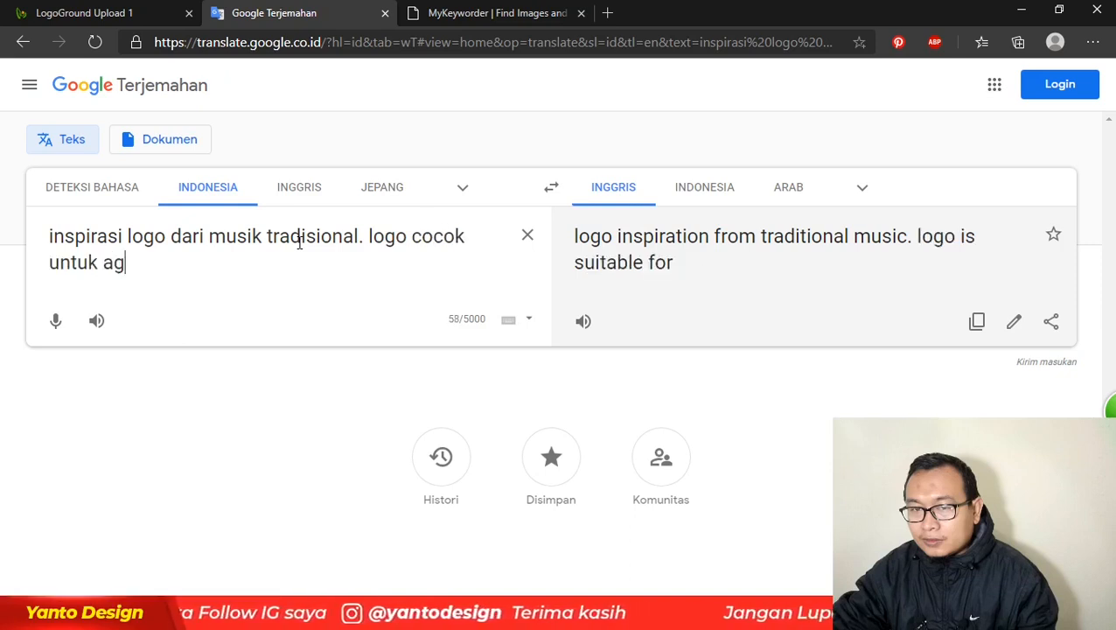
key(BackSpace)
key(BackSpace)
key(BackSpace)
key(BackSpace)
key(BackSpace)
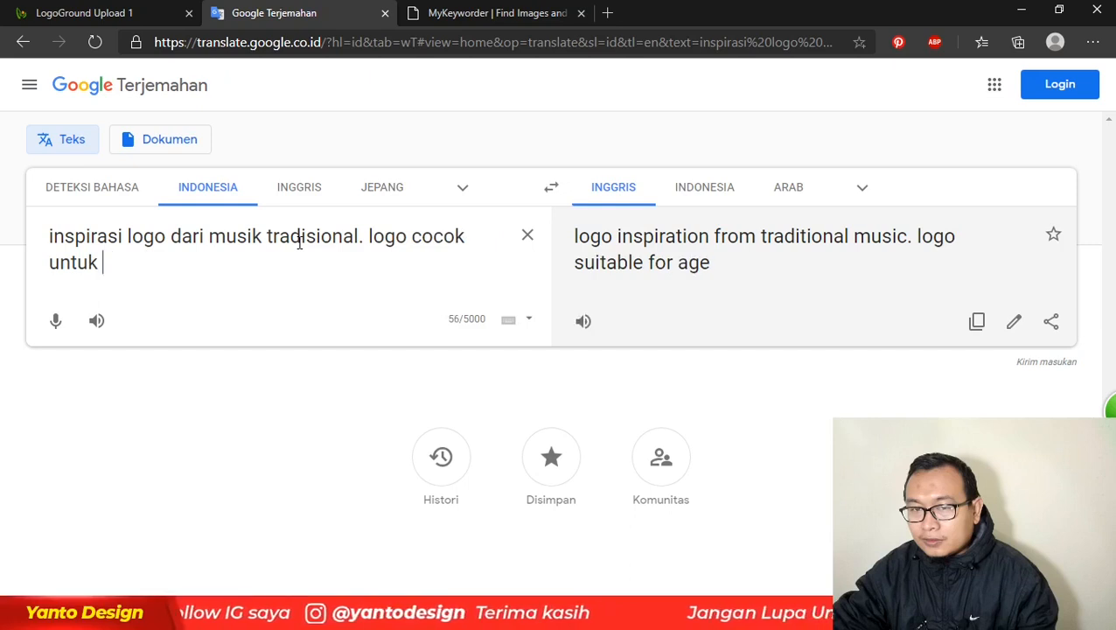
text(usaha)
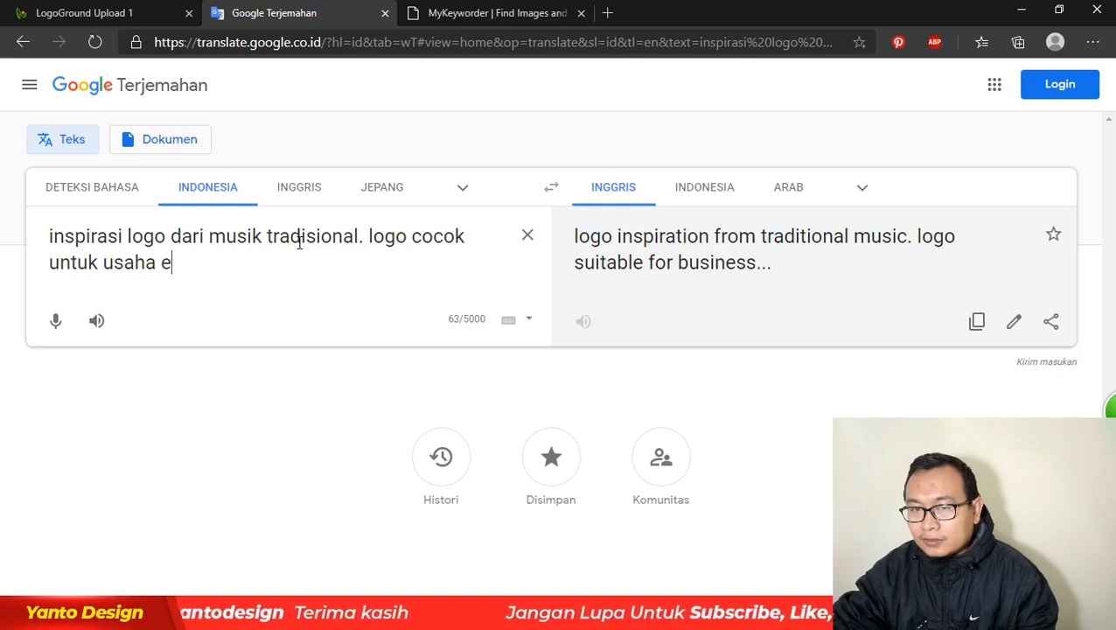
text(event )
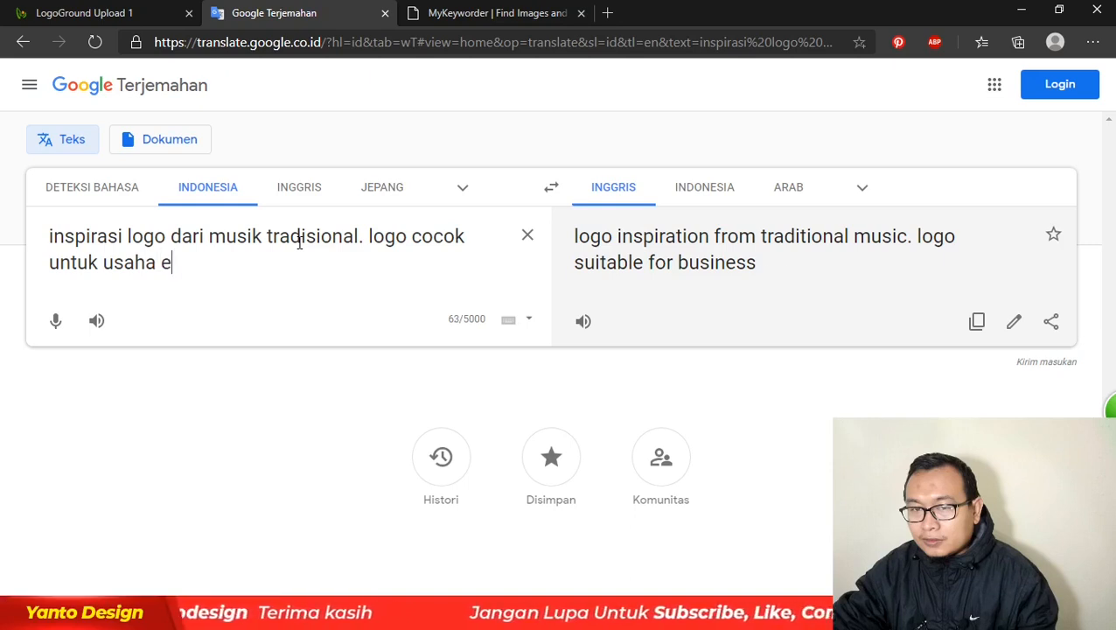
text(or)
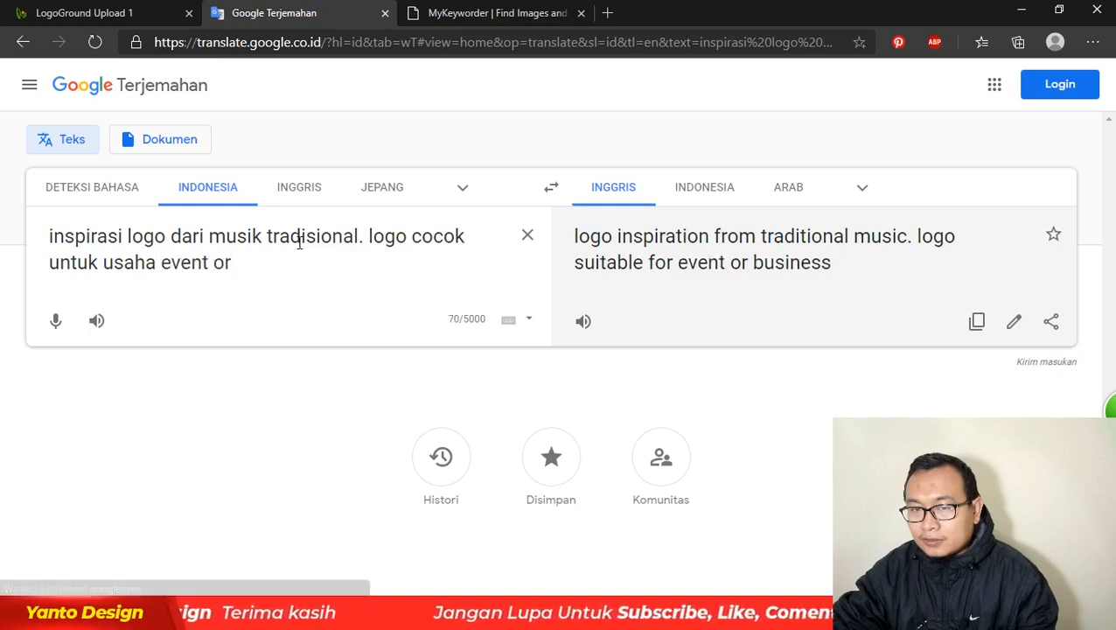
text(ganizer)
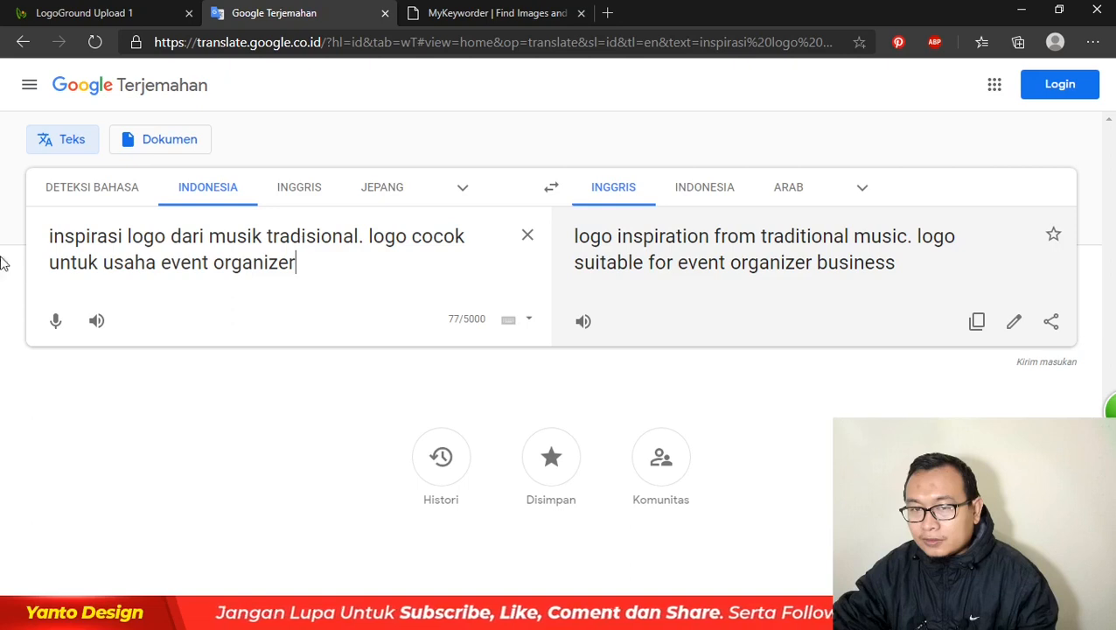
- Swap the translation direction to English–Indonesian and back to reword the Indonesian source text
click(553, 189)
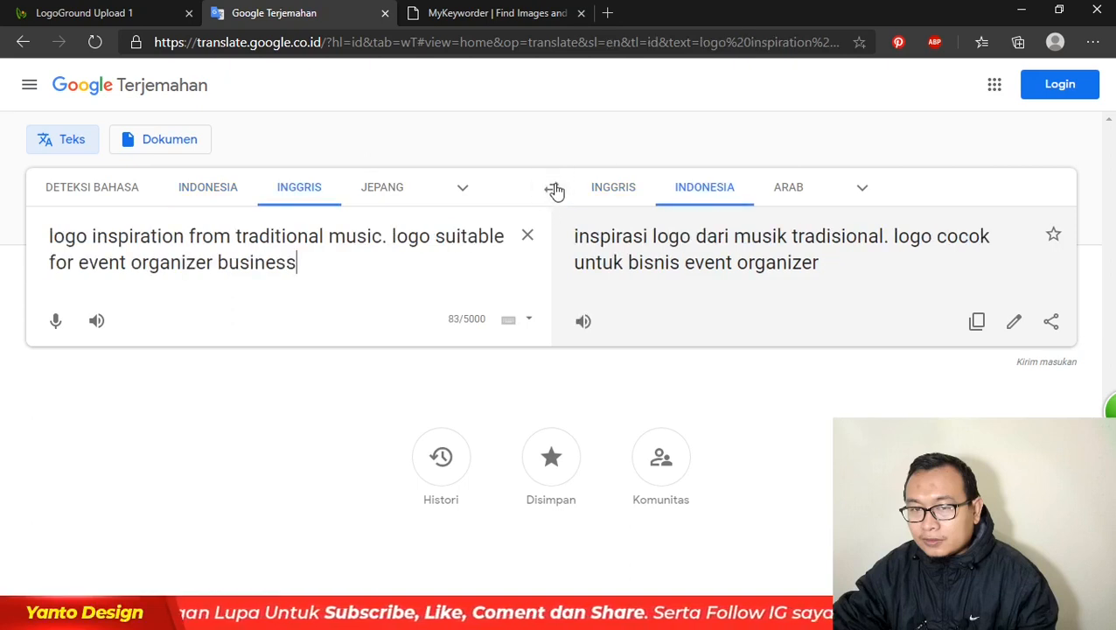
click(553, 189)
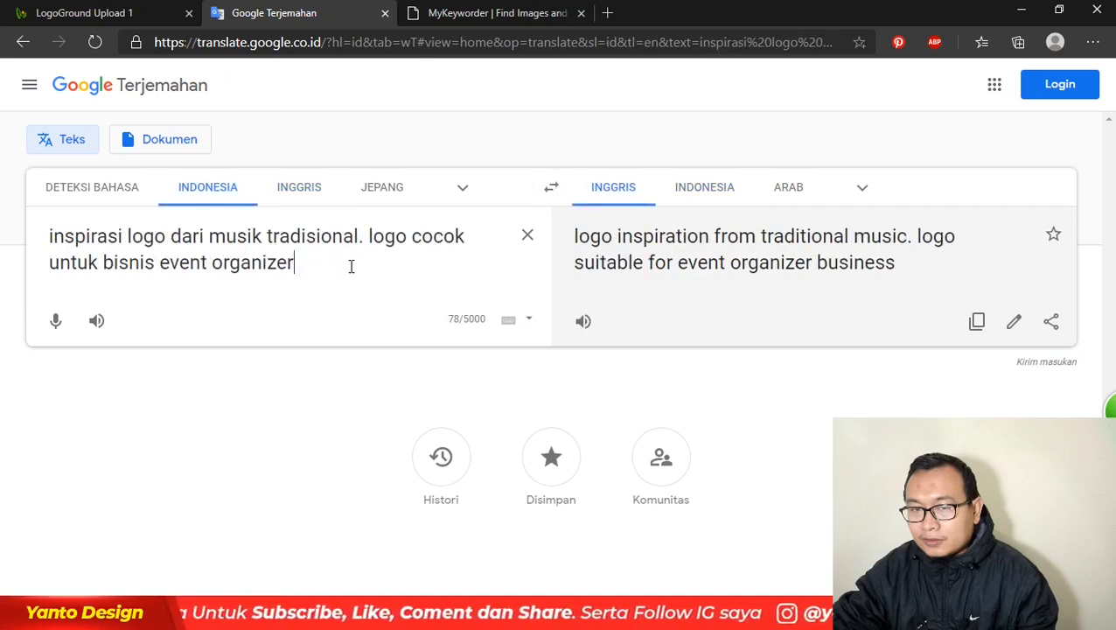
drag(162, 267, 522, 288)
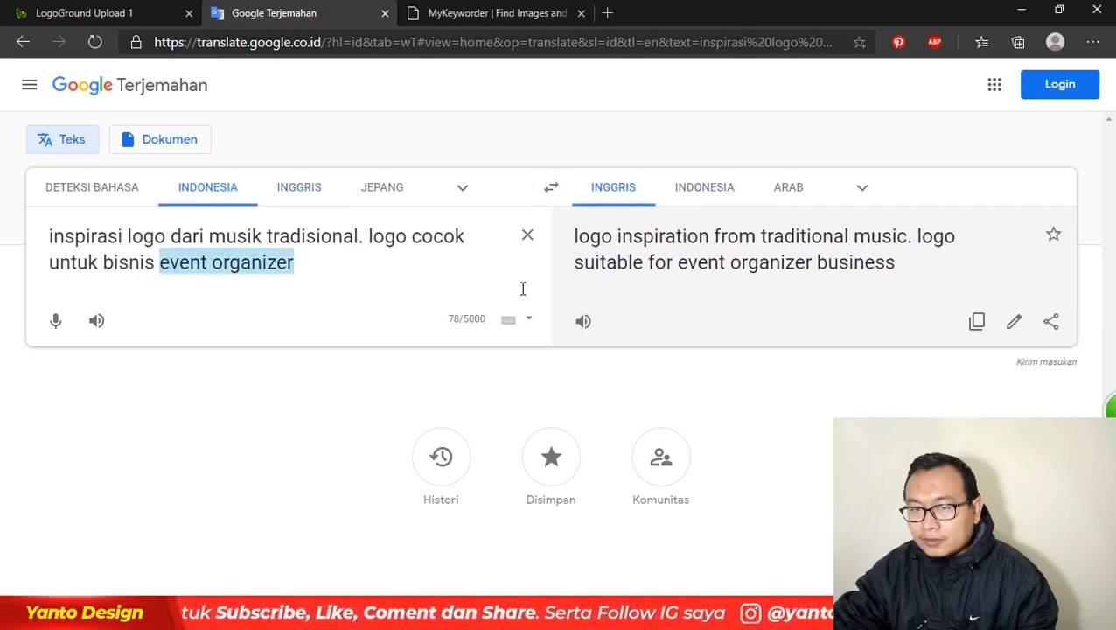
click(522, 288)
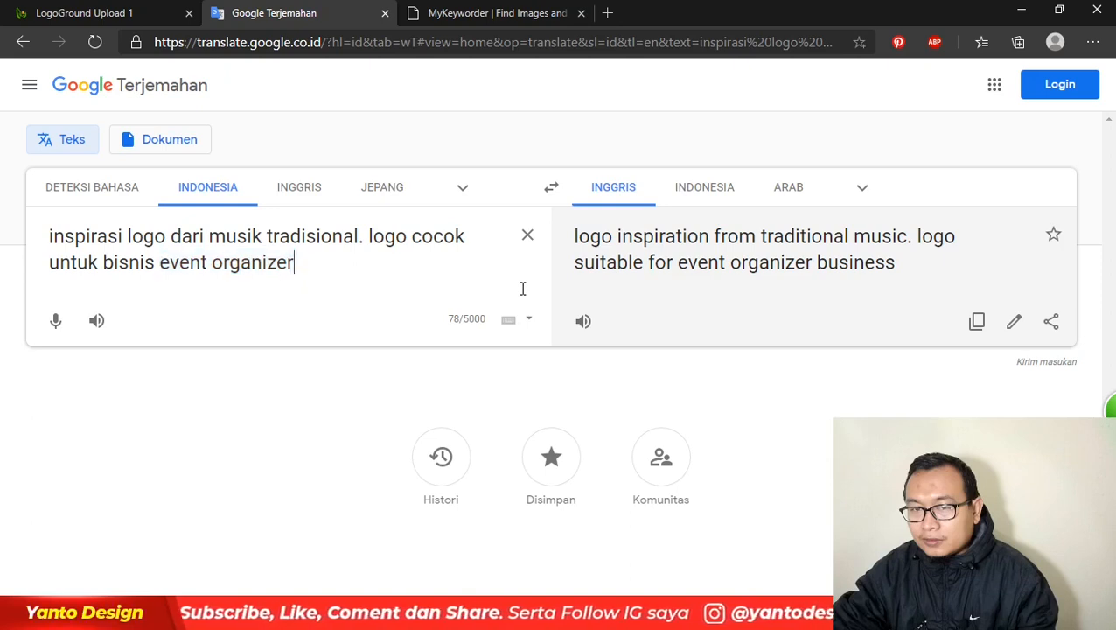
text(dan )
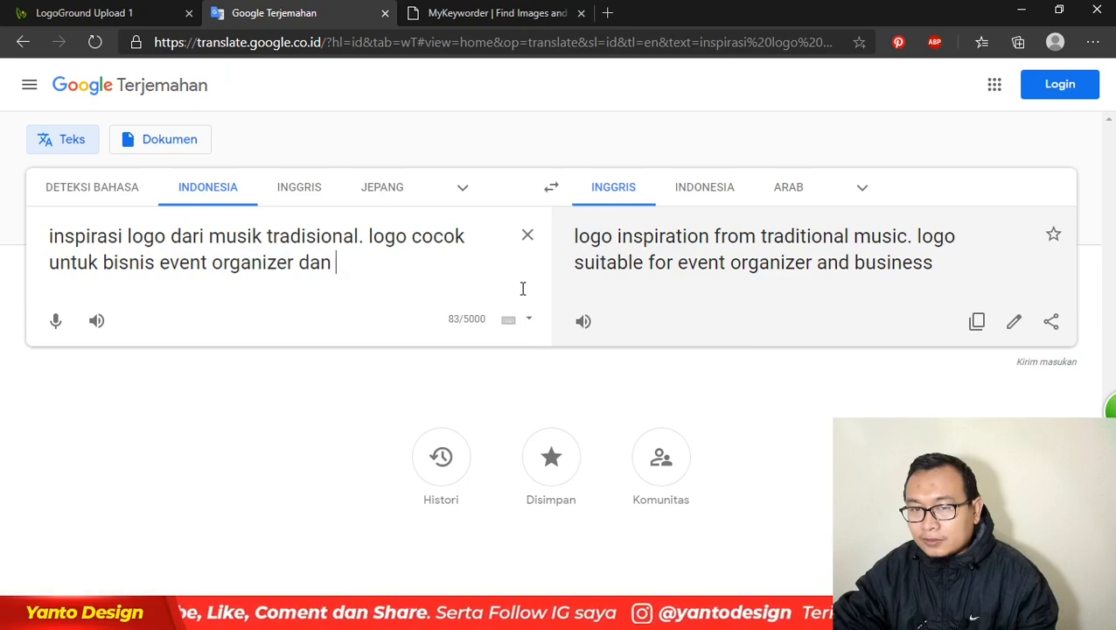
text(pes)
key(BackSpace)
key(BackSpace)
key(BackSpace)
key(BackSpace)
key(BackSpace)
key(BackSpace)
key(BackSpace)
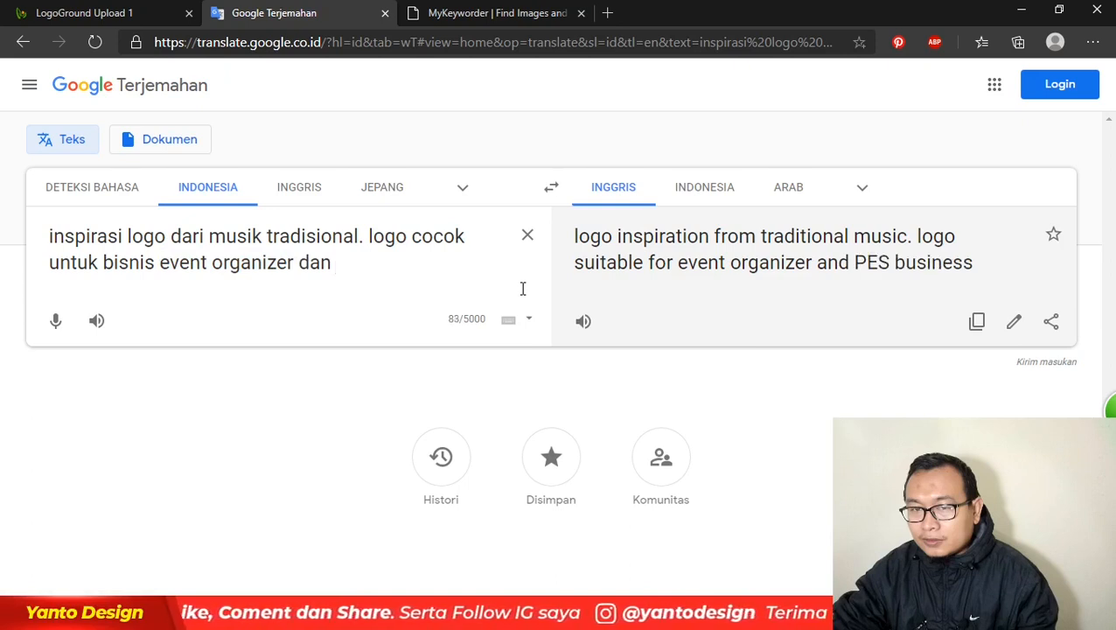
text(pest)
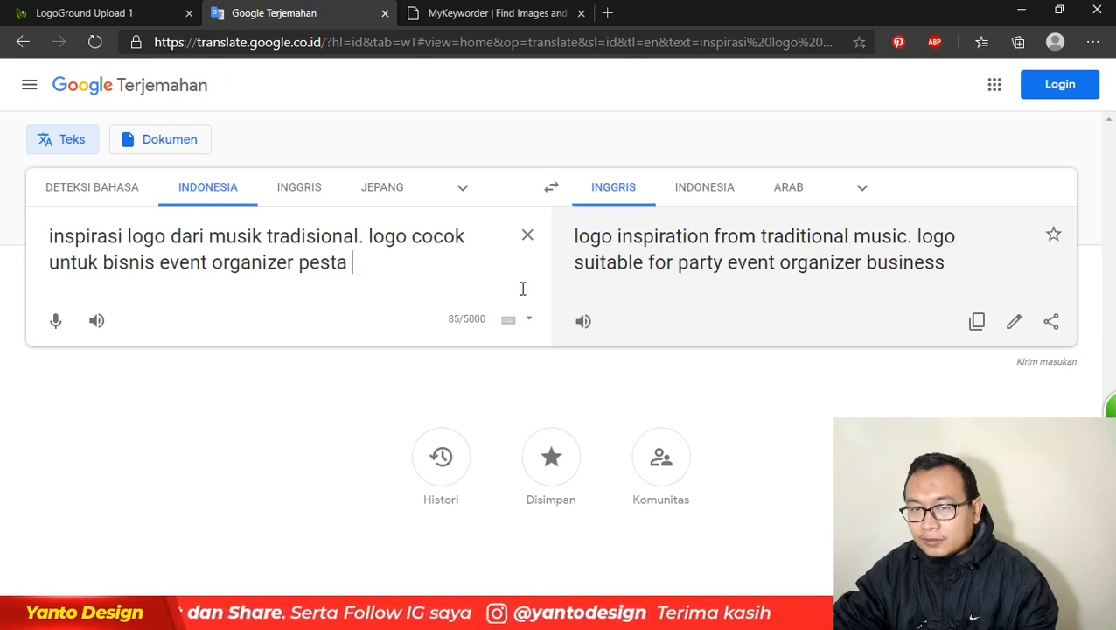
key(BackSpace)
key(BackSpace)
key(BackSpace)
key(BackSpace)
key(BackSpace)
key(BackSpace)
key(BackSpace)
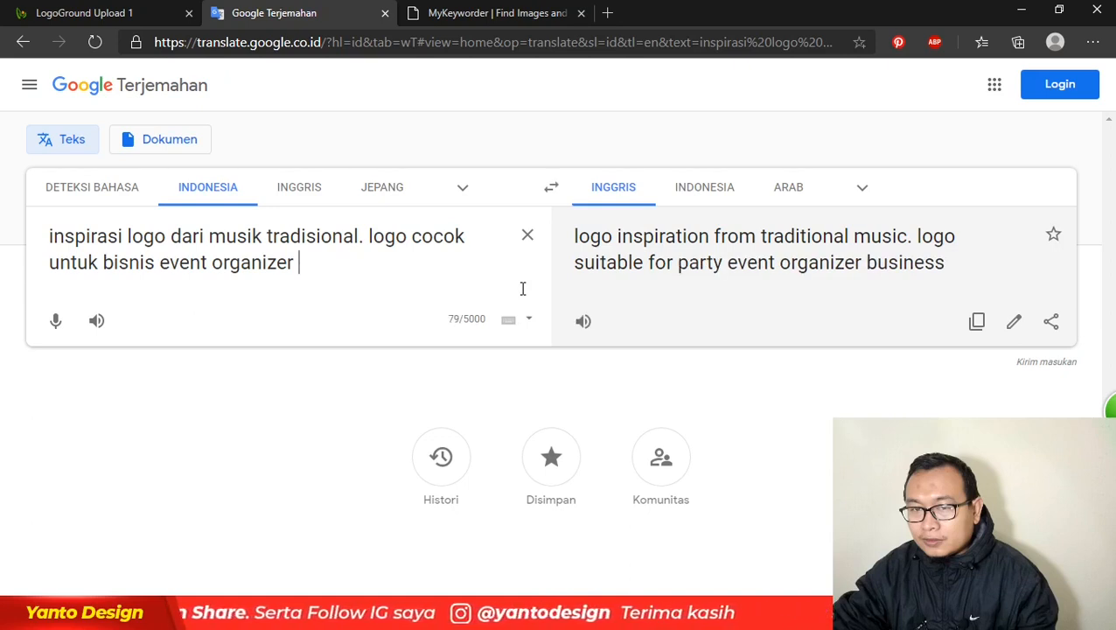
- Add ", pesta pernikahan, dll." to the end of the Indonesian text and insert "musik" after "event organizer"
text(, pe)
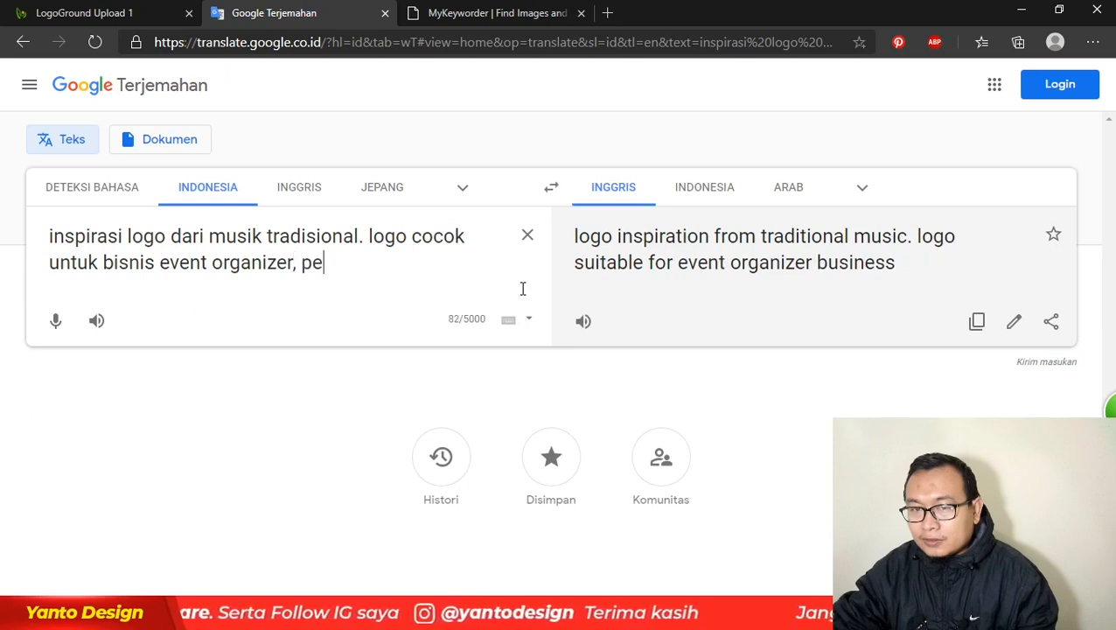
text(sta pernikahan,)
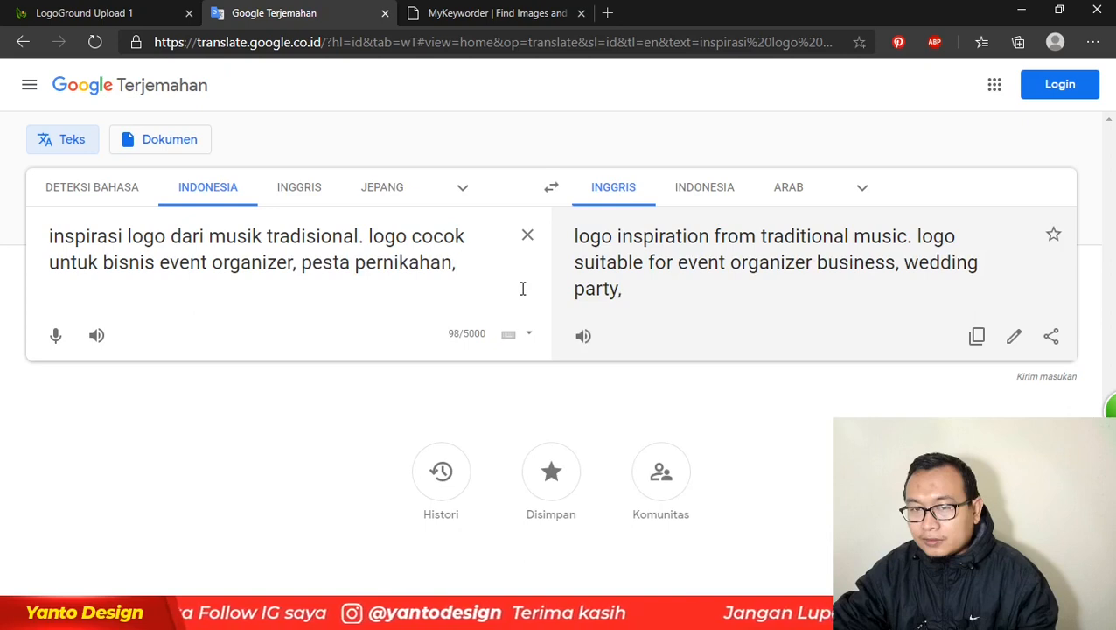
text( dll.)
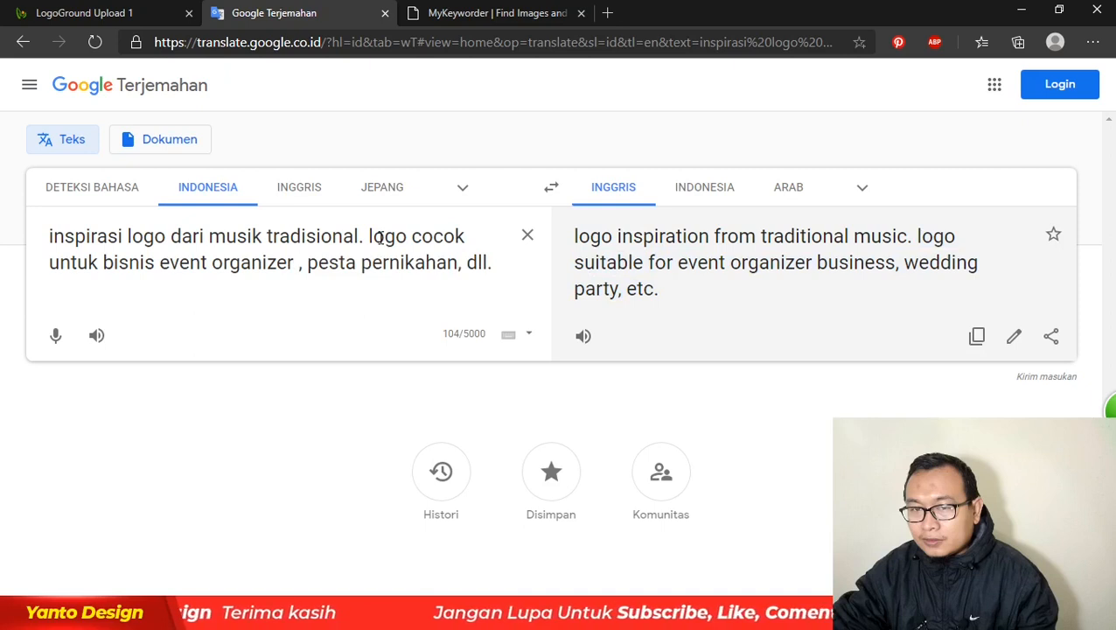
text(musik)
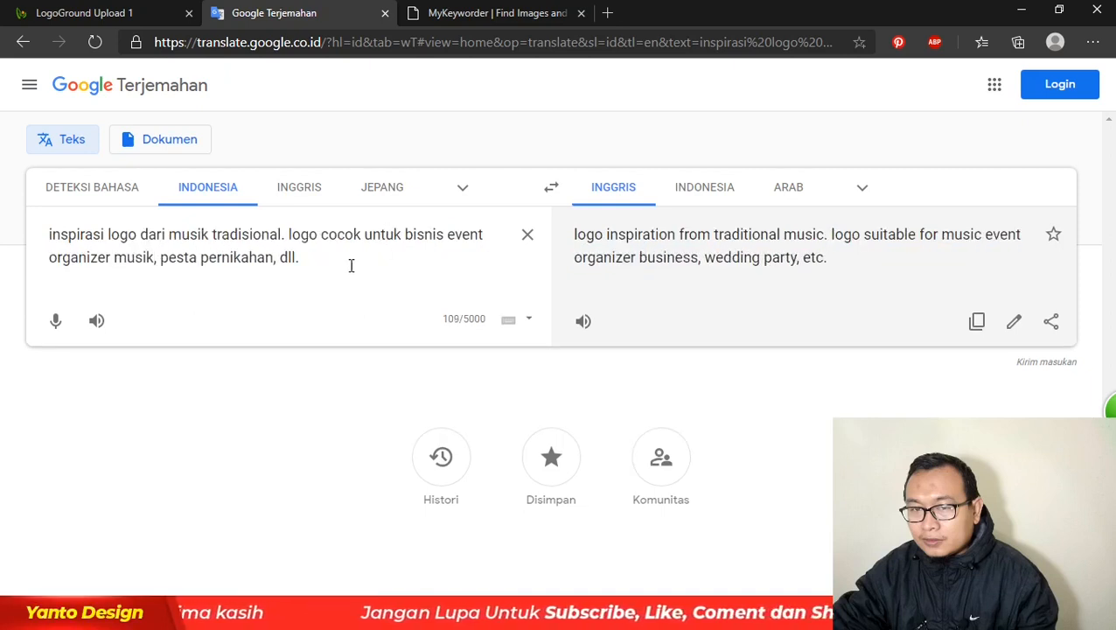
- Copy the English translation and paste it into the logo description field of the LogoGround form
click(976, 321)
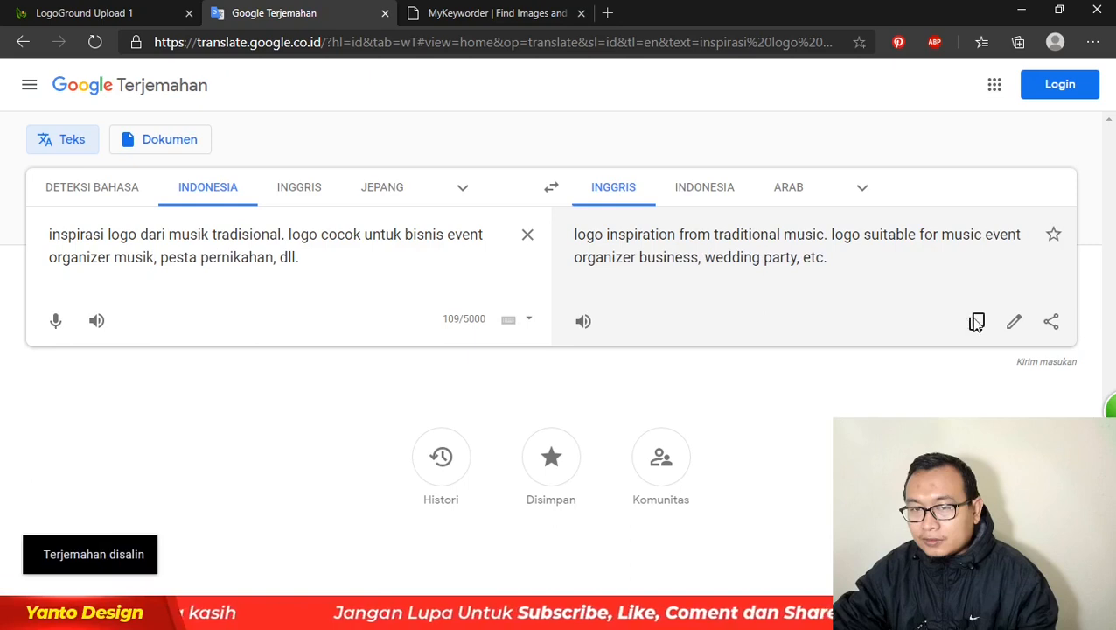
click(129, 9)
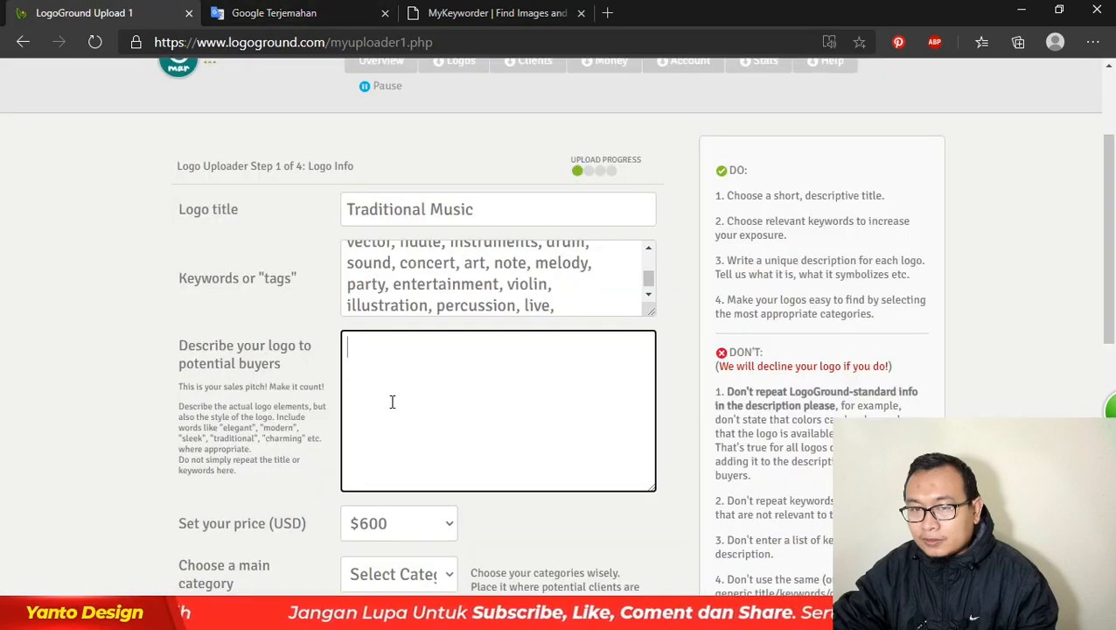
key(ctrl+v)
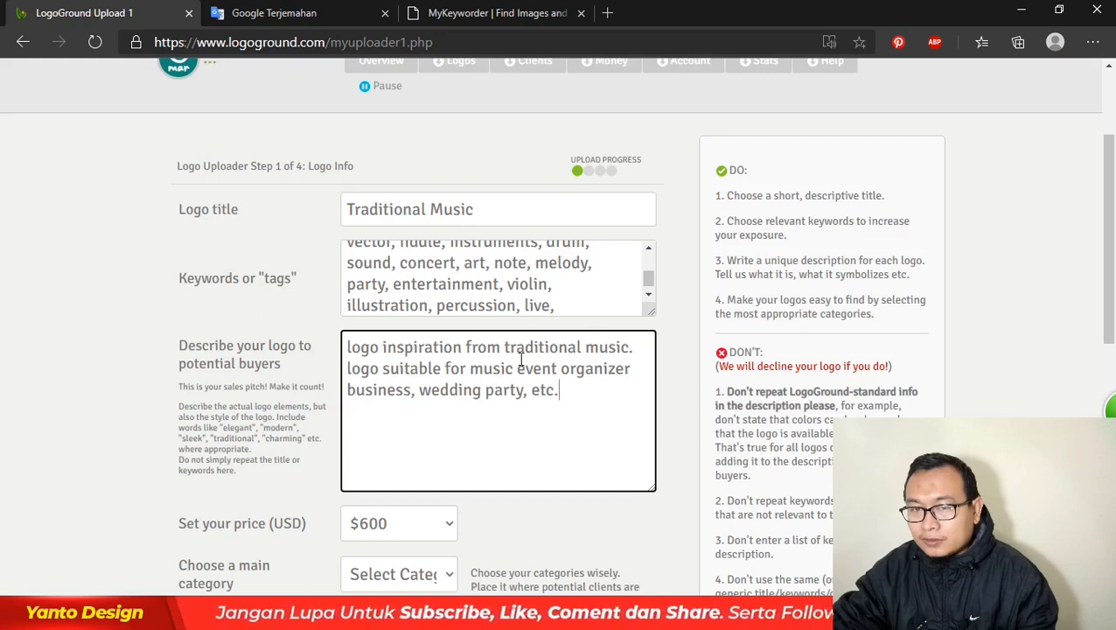
- Set the logo's price to $300 and its main category to Entertainment & Media
scroll(623, 418, down, 3)
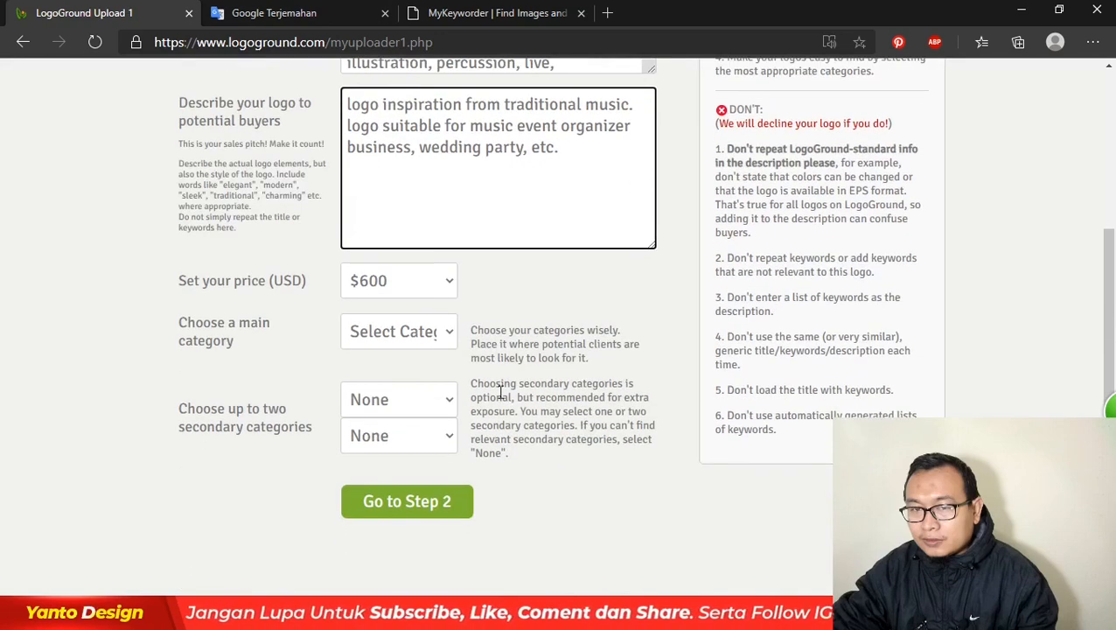
click(433, 282)
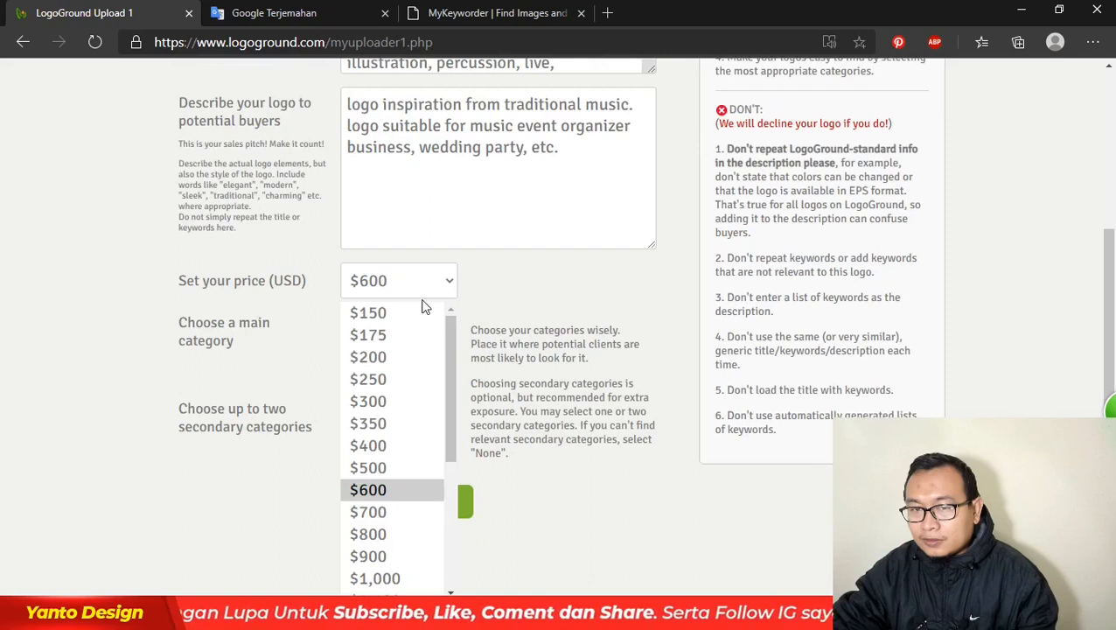
click(394, 404)
click(452, 341)
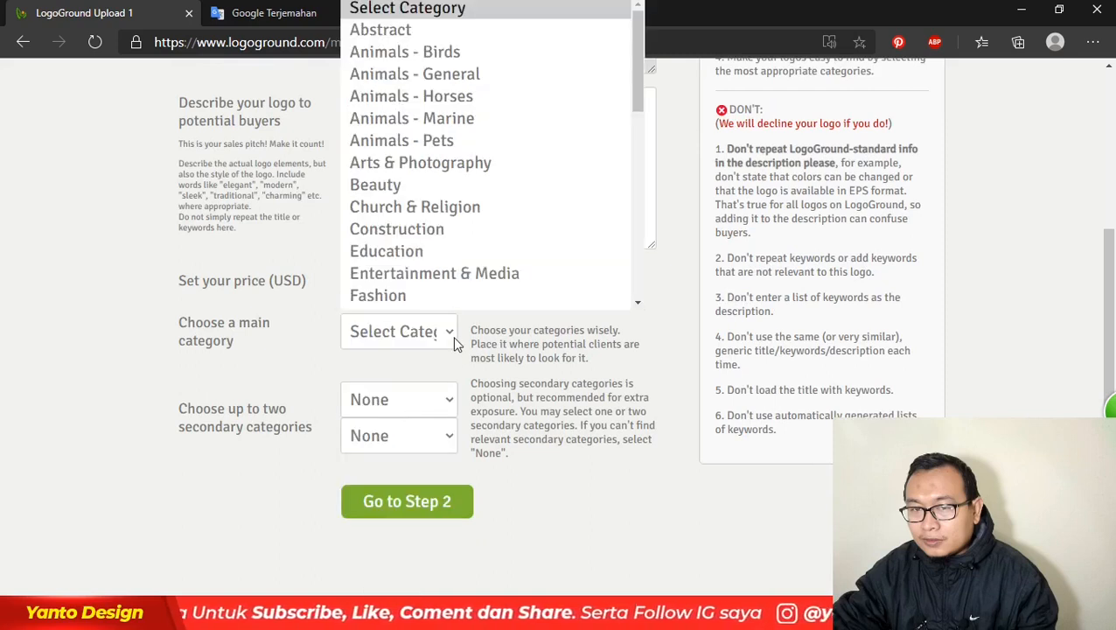
drag(636, 90, 642, 140)
click(540, 140)
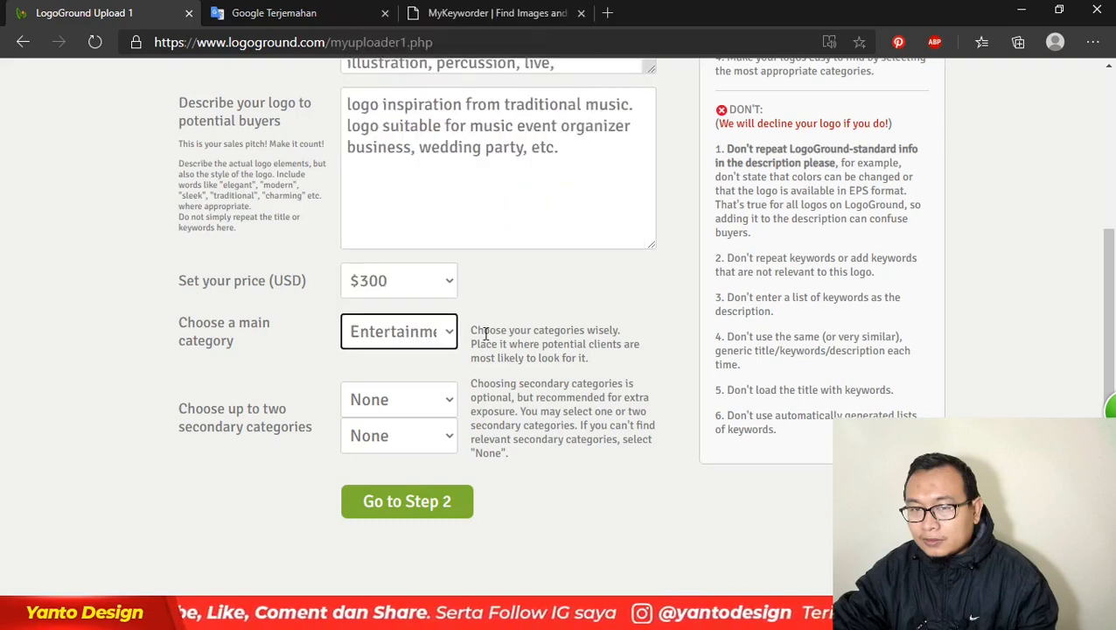
- Set the first secondary category to Travel & Tourism
click(446, 410)
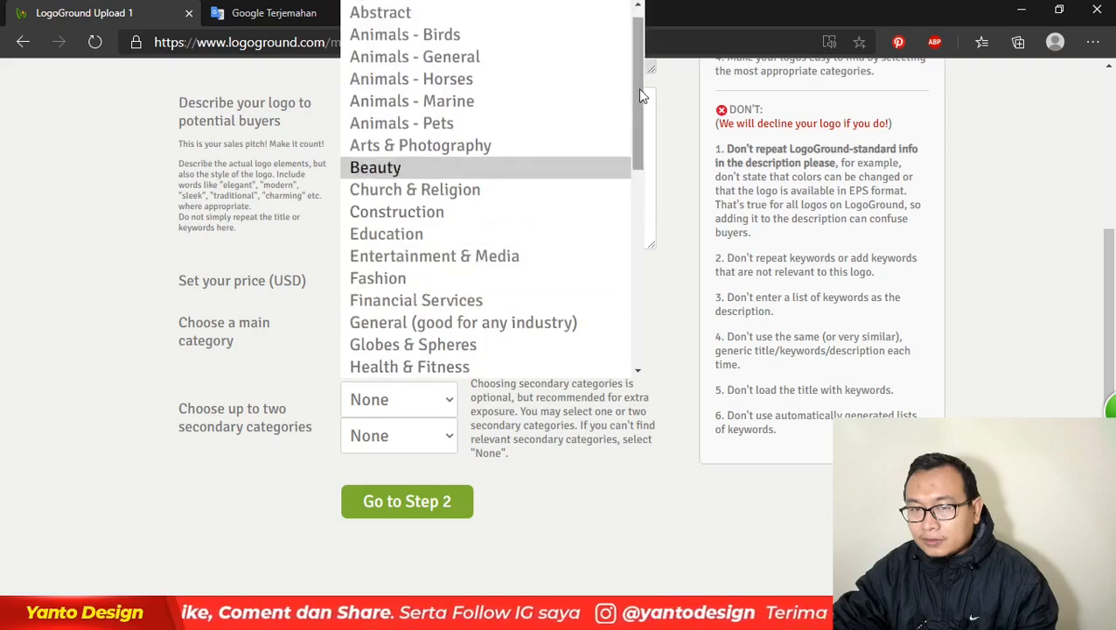
drag(639, 90, 648, 301)
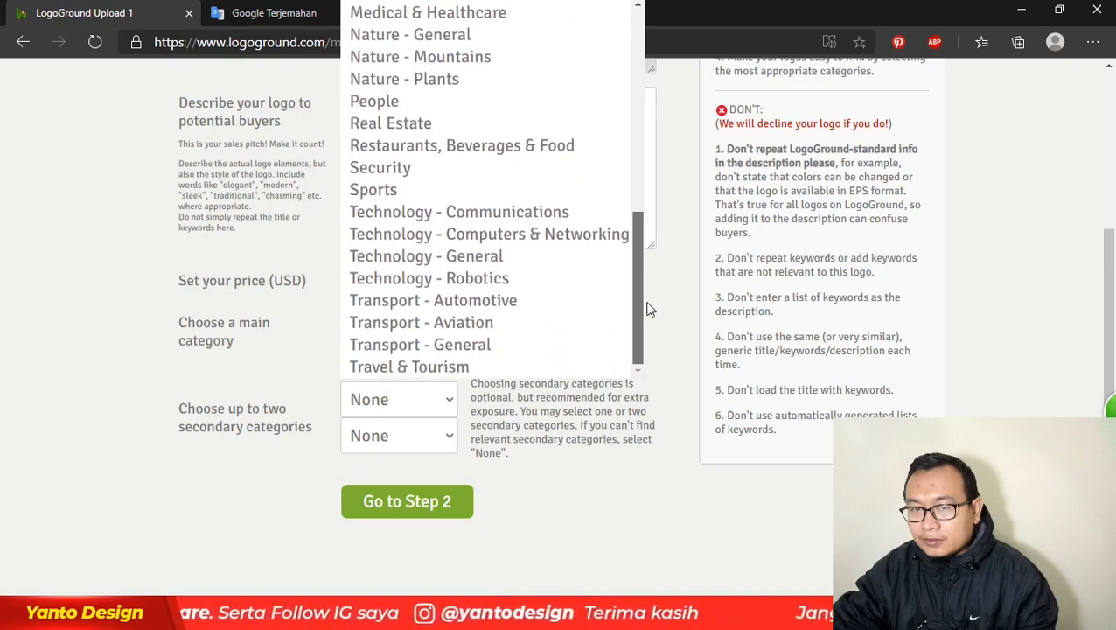
drag(645, 305, 646, 308)
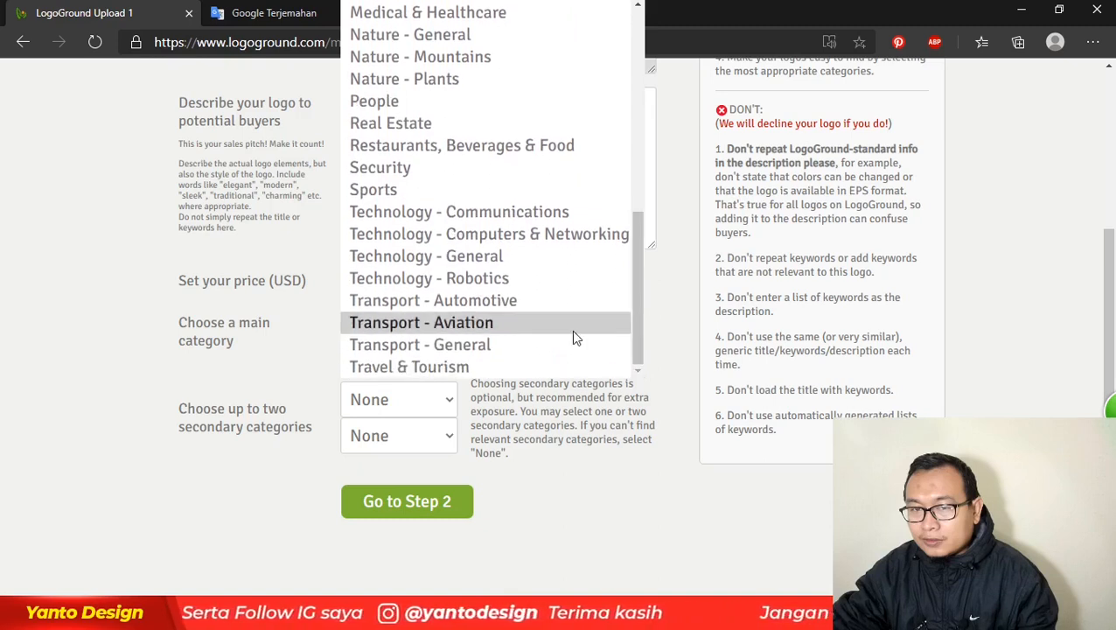
click(435, 374)
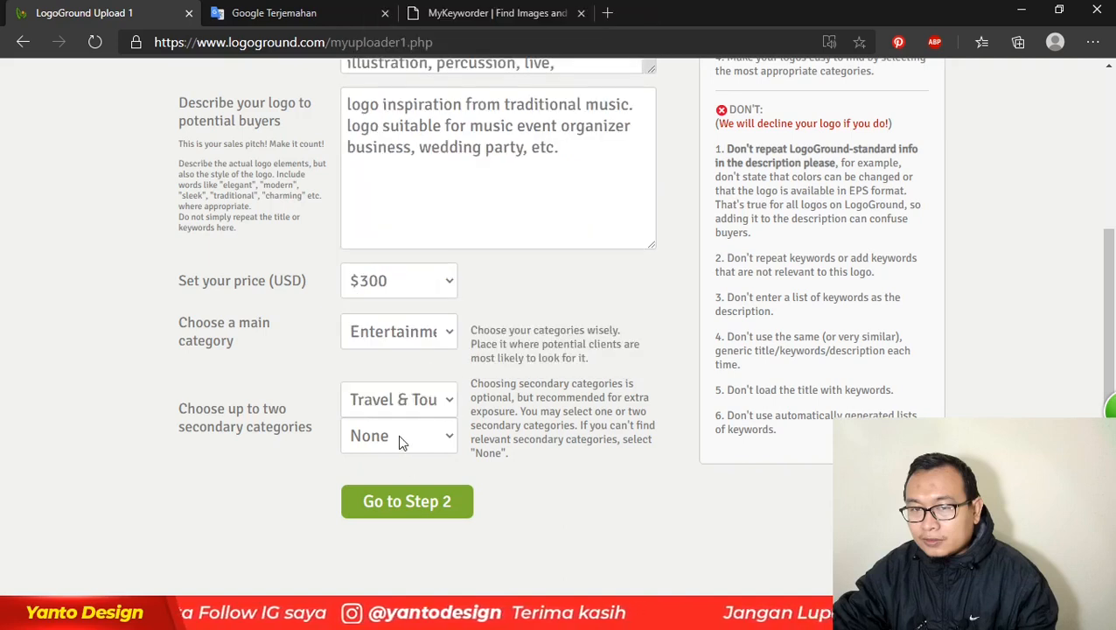
- Set the second secondary category to General (good for any industry) and continue to step 2 of the upload
click(402, 437)
scroll(508, 274, up, 1)
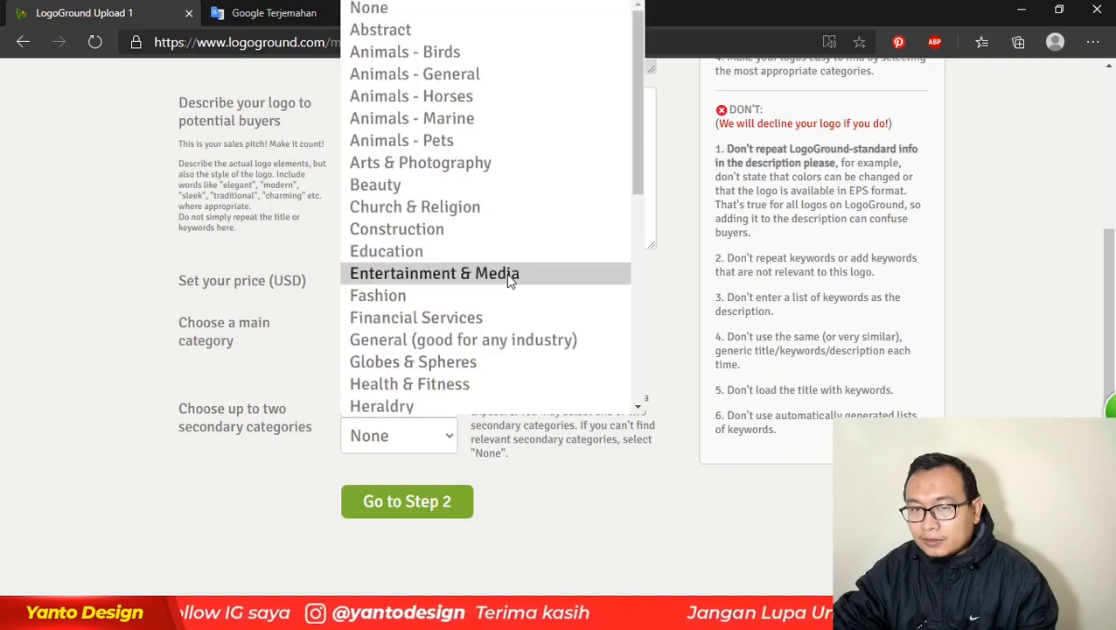
drag(640, 146, 627, 237)
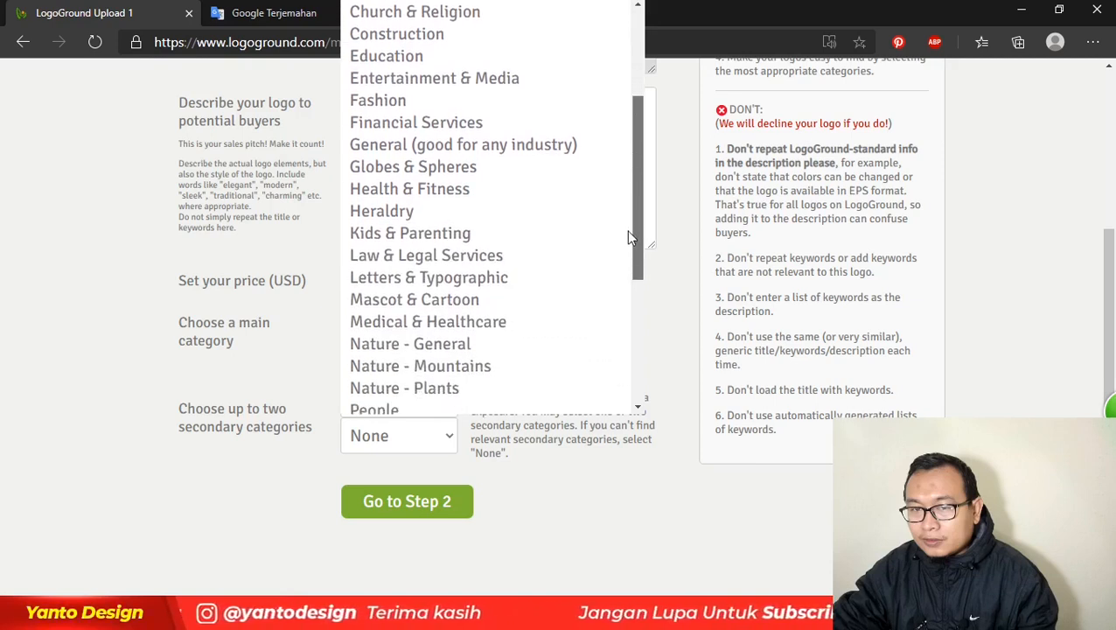
click(494, 147)
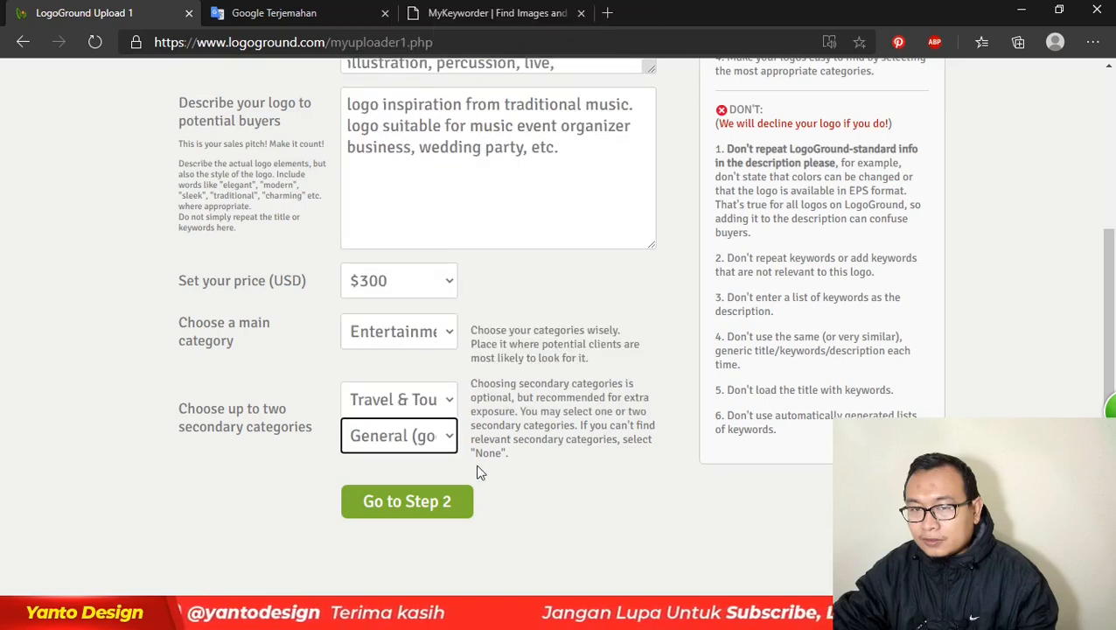
click(437, 501)
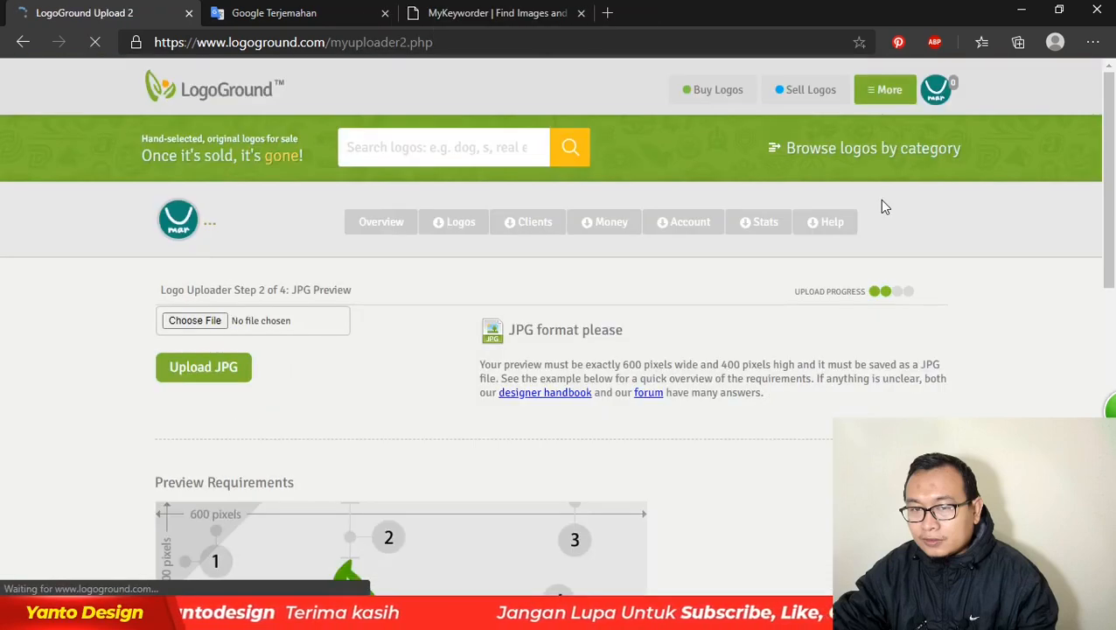
- Upload Dangdut.jpg from the LOGOGROUND > Dangdut folder as the logo's JPG preview
click(217, 320)
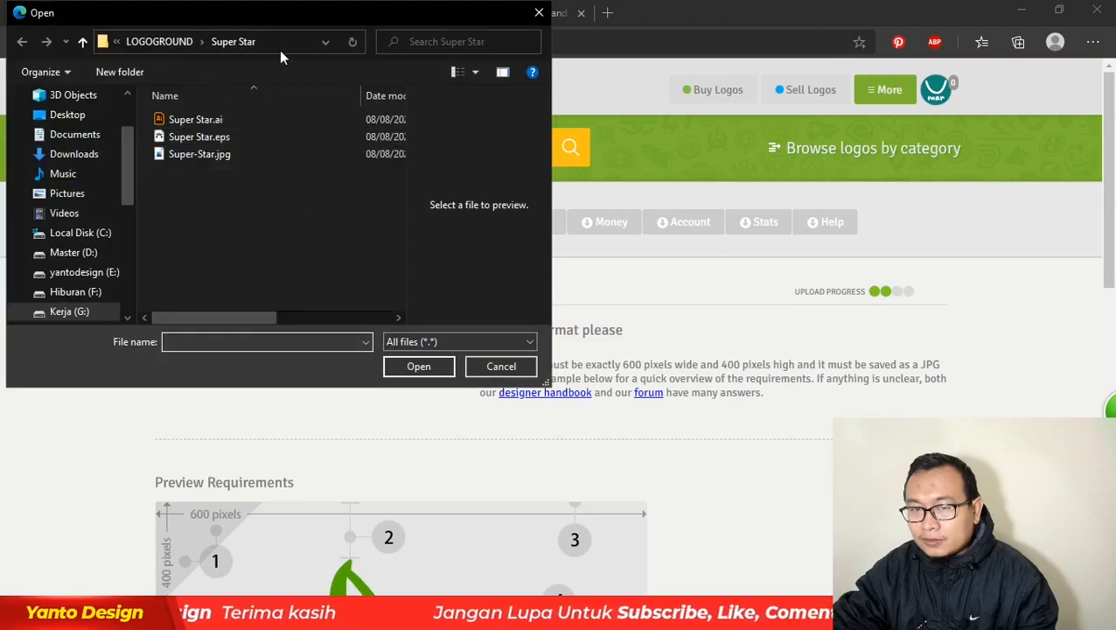
click(182, 41)
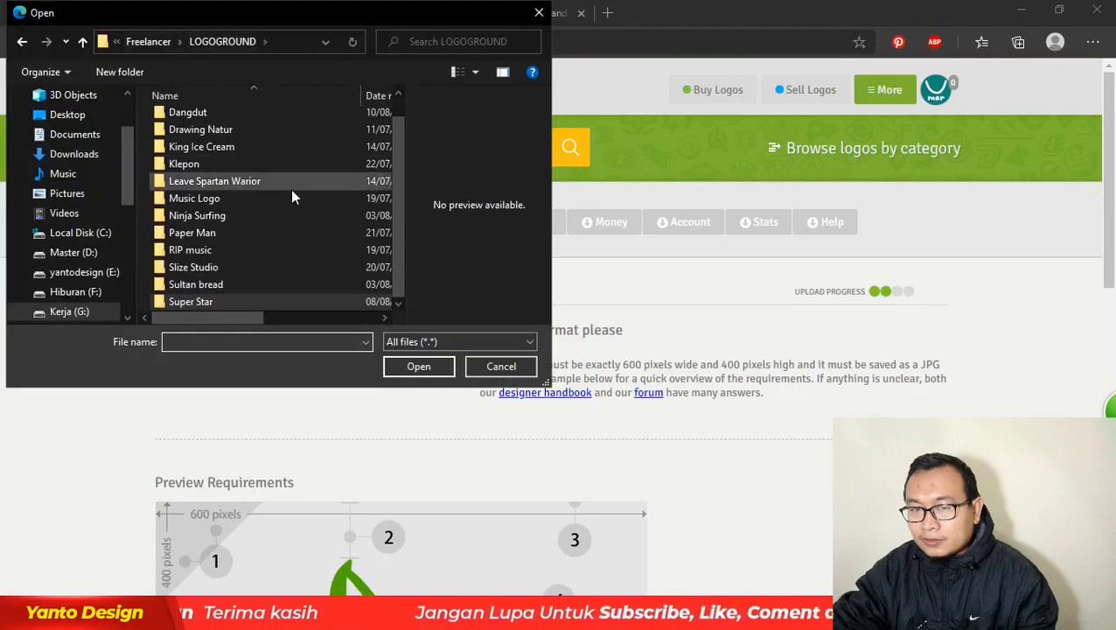
double_click(223, 114)
click(225, 155)
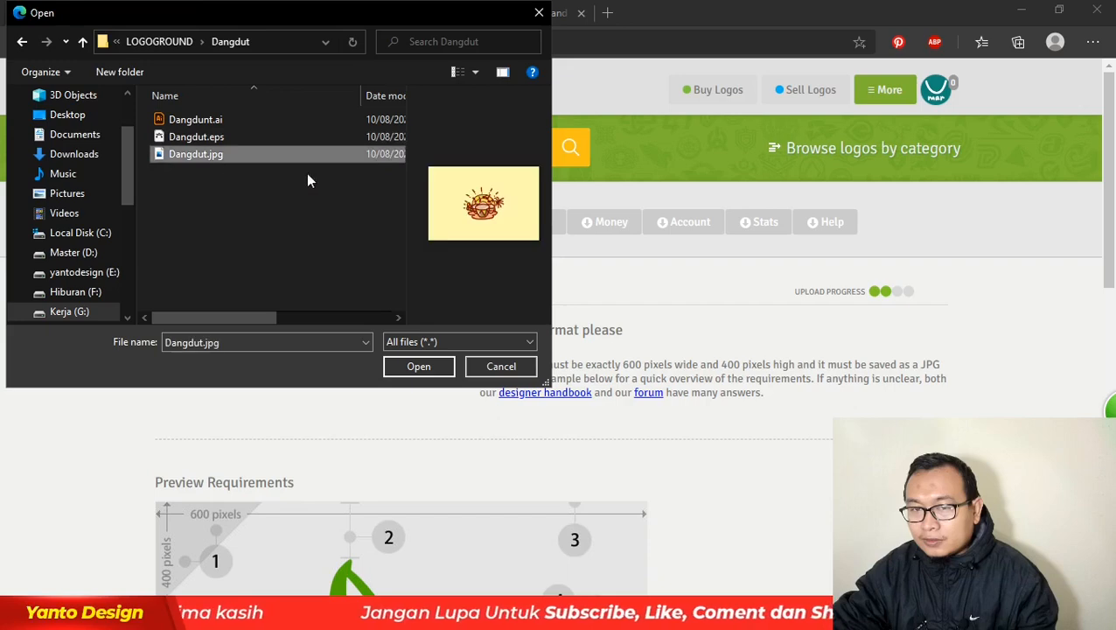
click(411, 367)
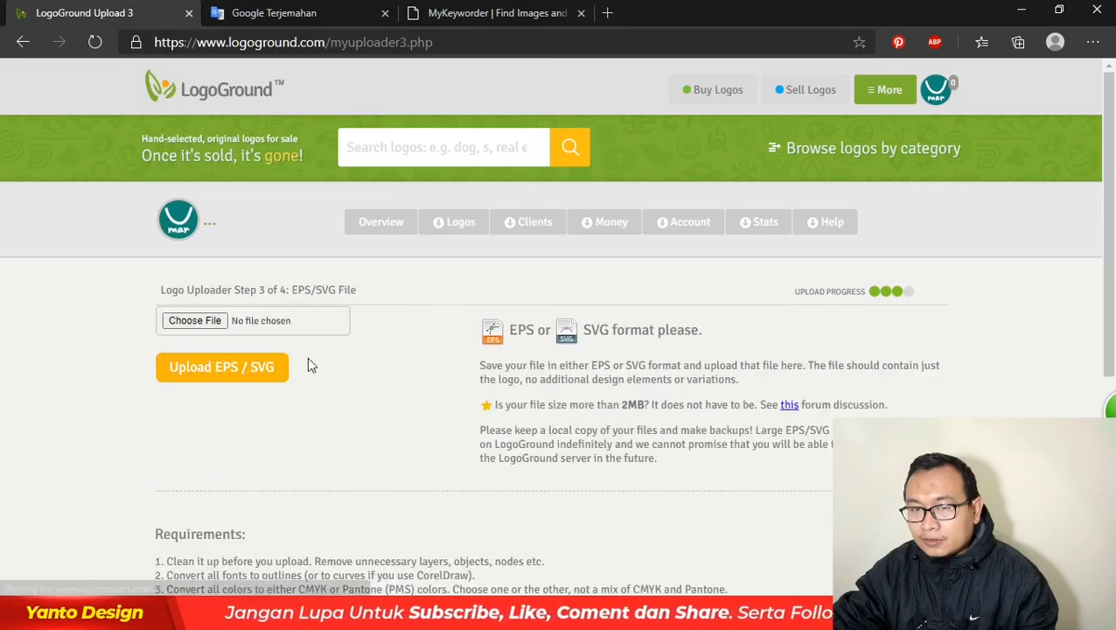
- Choose Dangdut.eps from the Dangdut folder as the logo's vector file and upload it
click(194, 320)
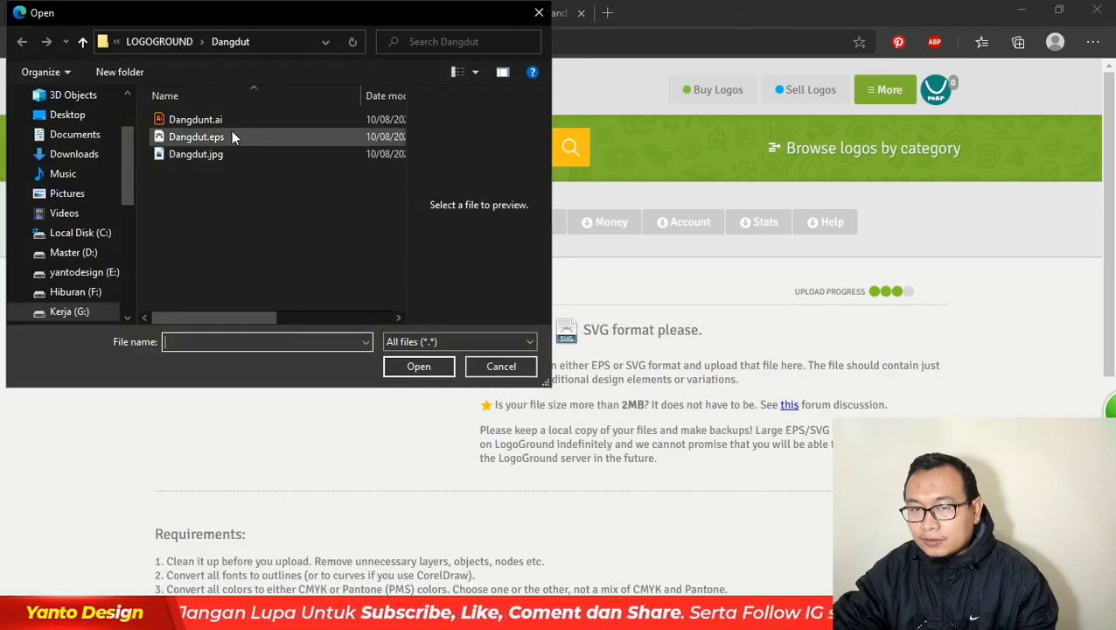
click(231, 133)
click(418, 367)
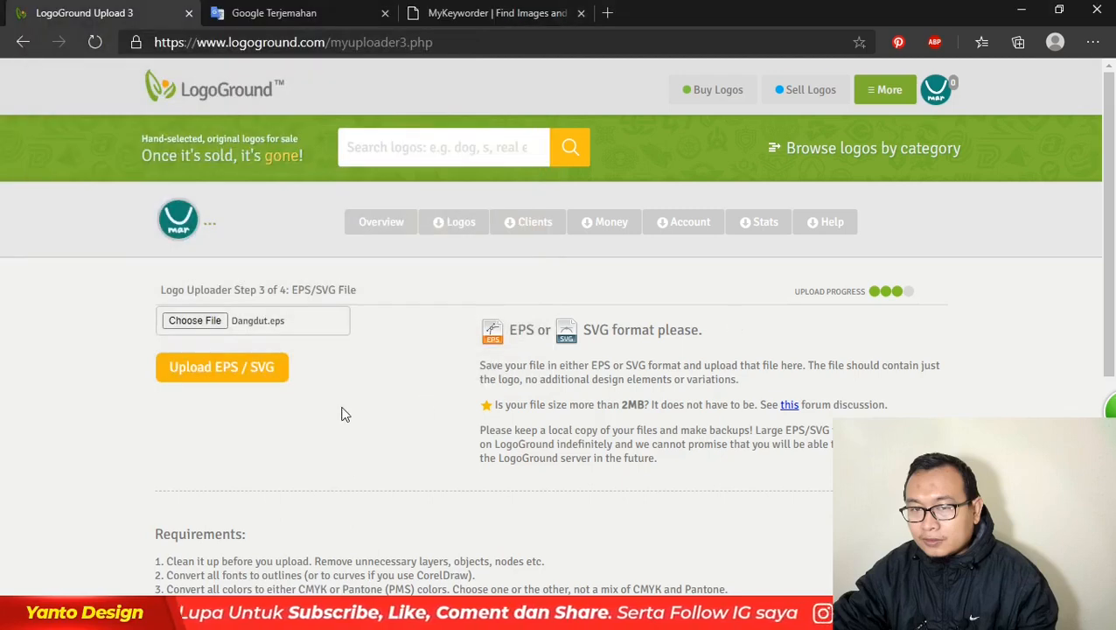
scroll(342, 414, down, 3)
scroll(735, 289, up, 1)
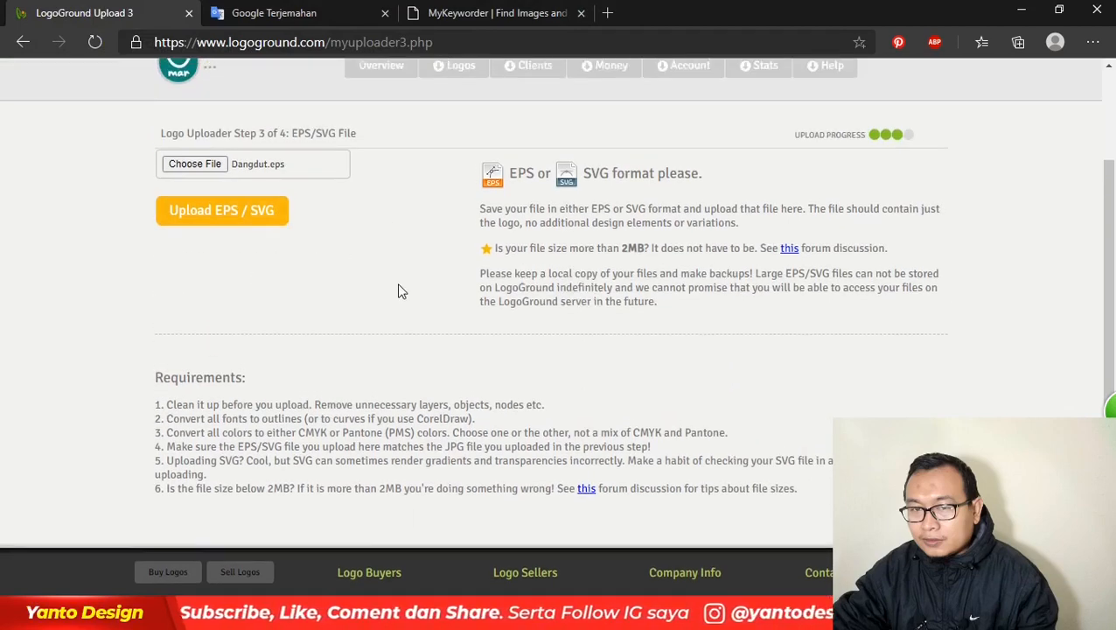
scroll(399, 291, up, 2)
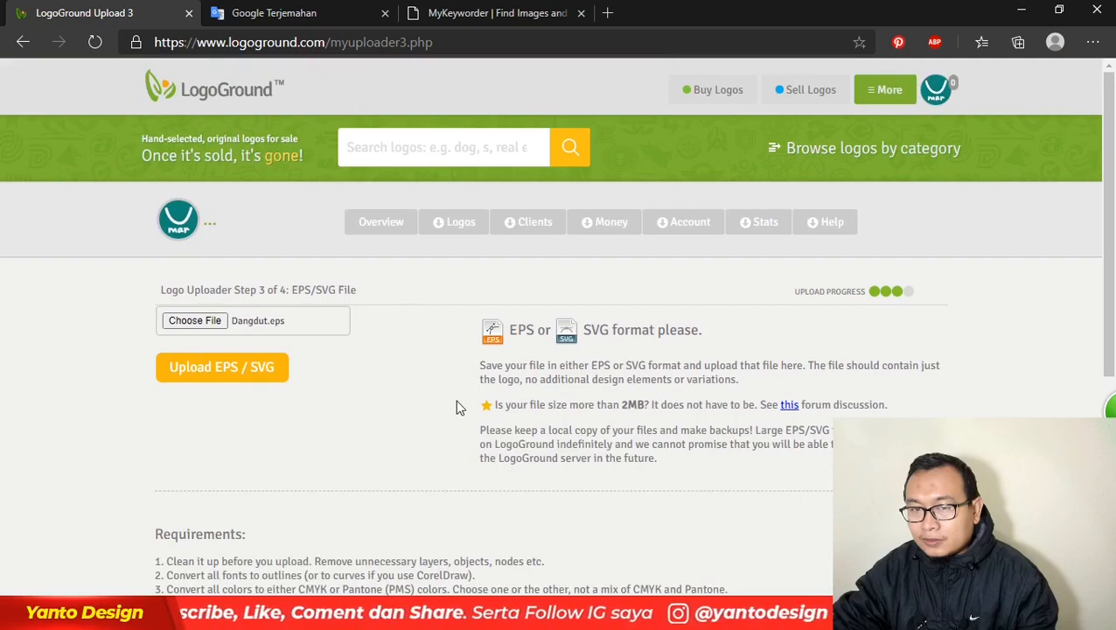
click(254, 373)
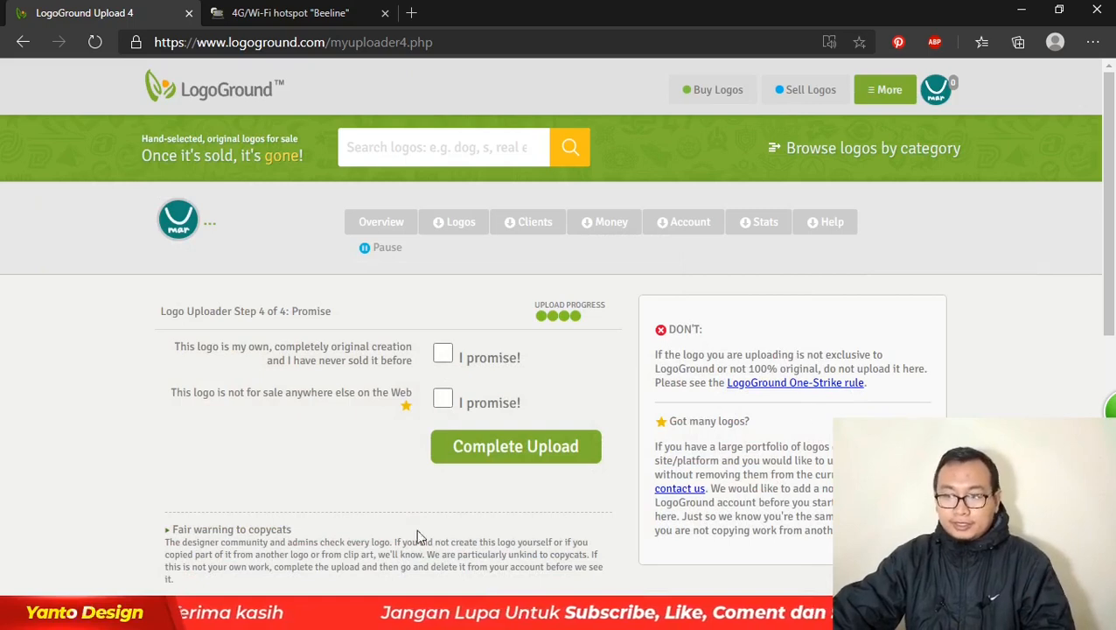
- Promise that the logo is original and not for sale anywhere else, and complete the upload
click(443, 354)
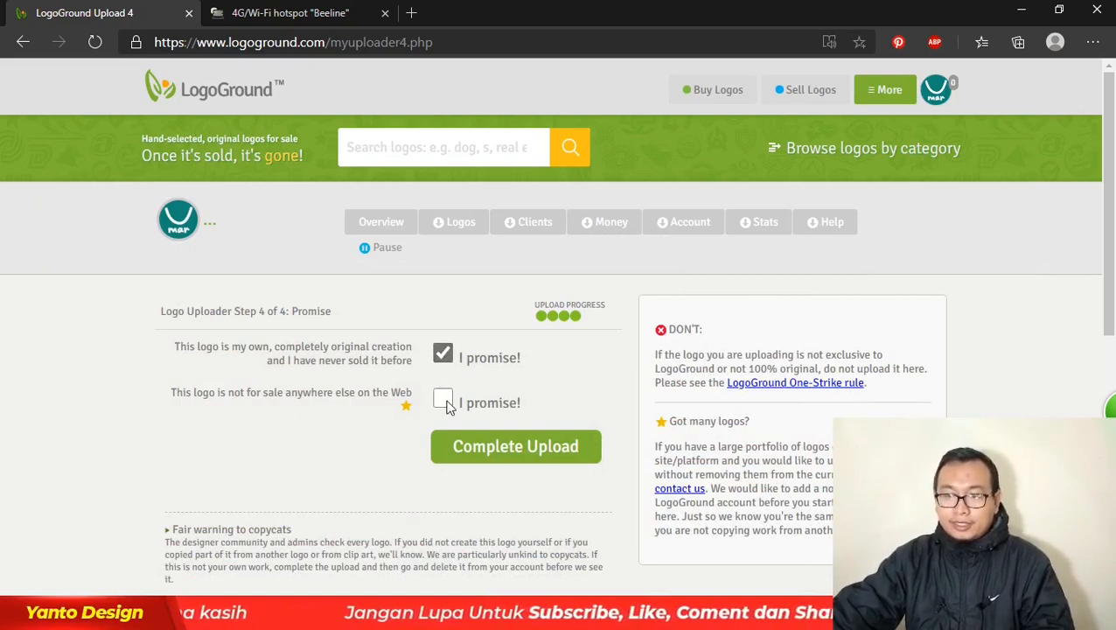
click(443, 400)
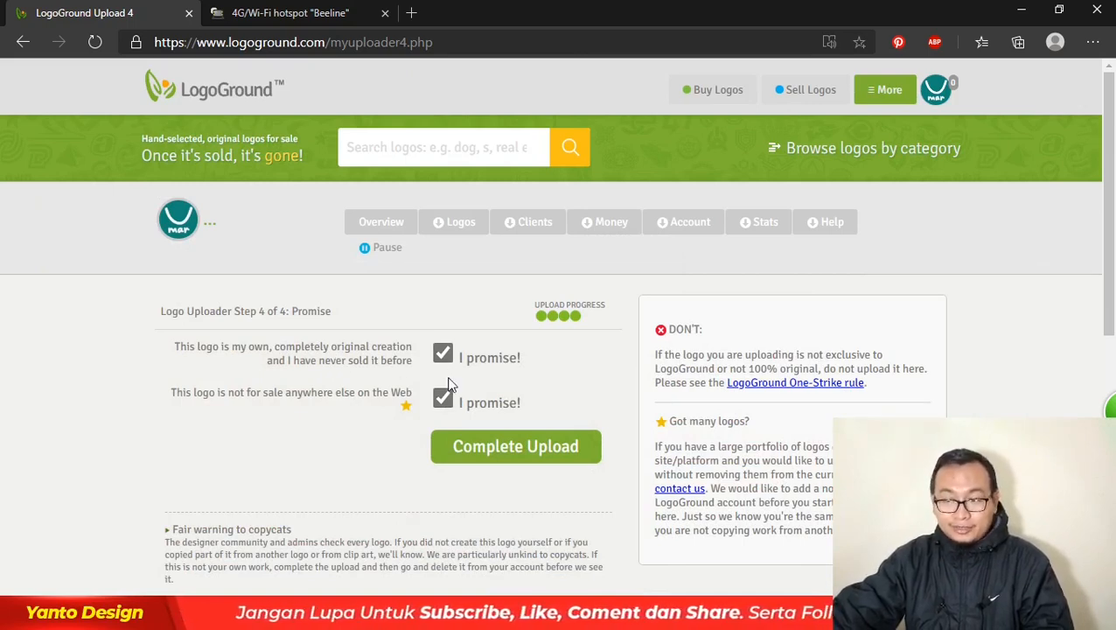
click(560, 456)
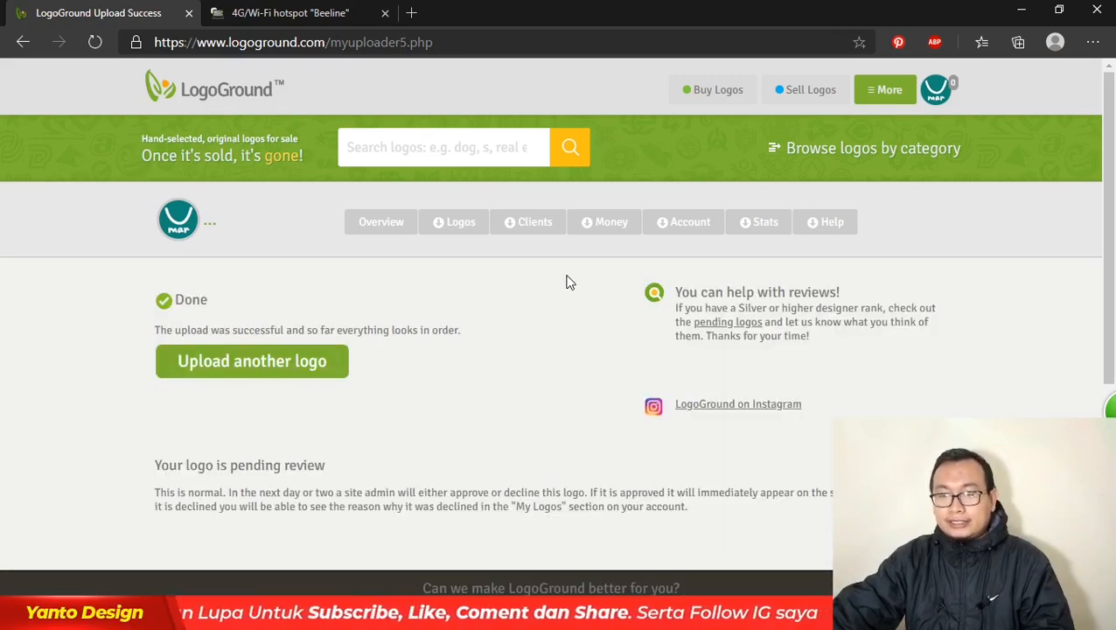
- Open the list of uploaded logos and check the status of the new Traditional Music logo
mouse_move(454, 224)
mouse_move(454, 225)
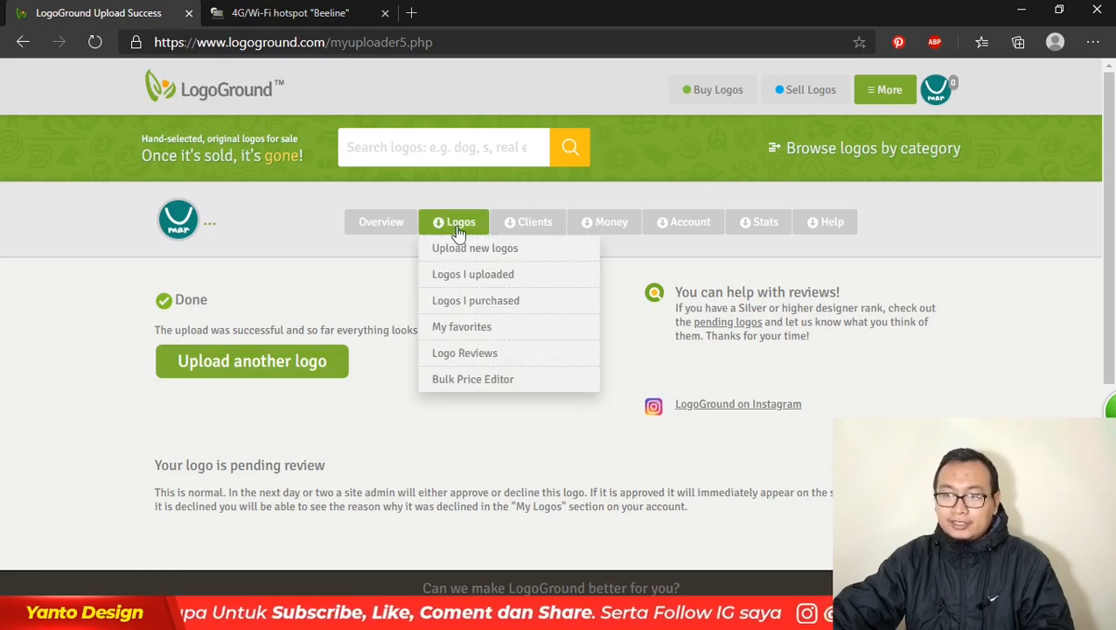
click(475, 277)
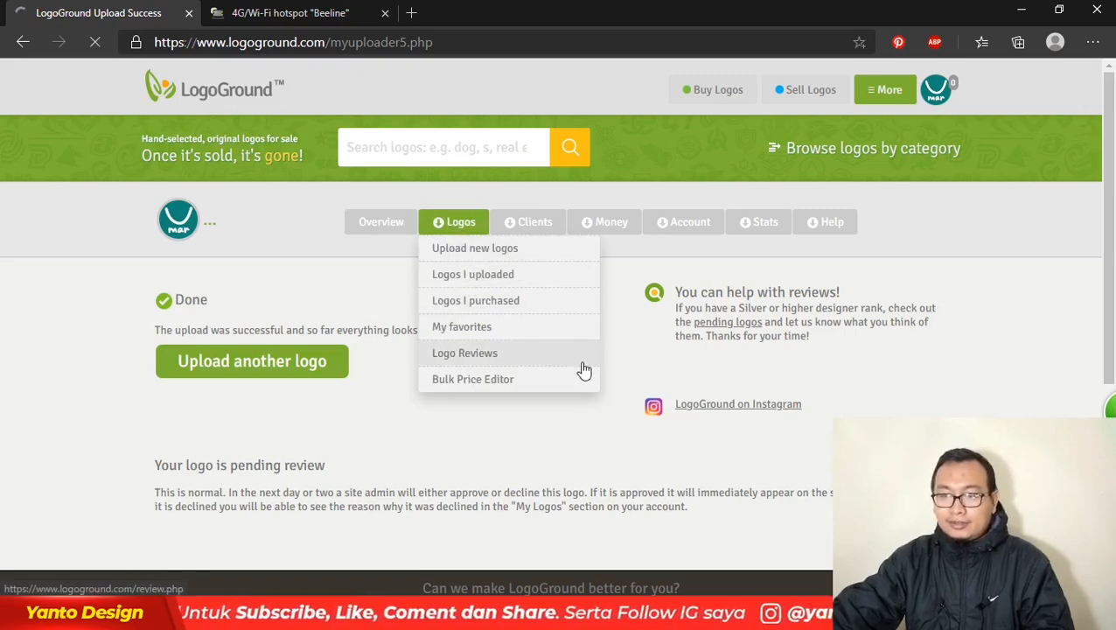
scroll(274, 429, down, 1)
scroll(275, 429, down, 1)
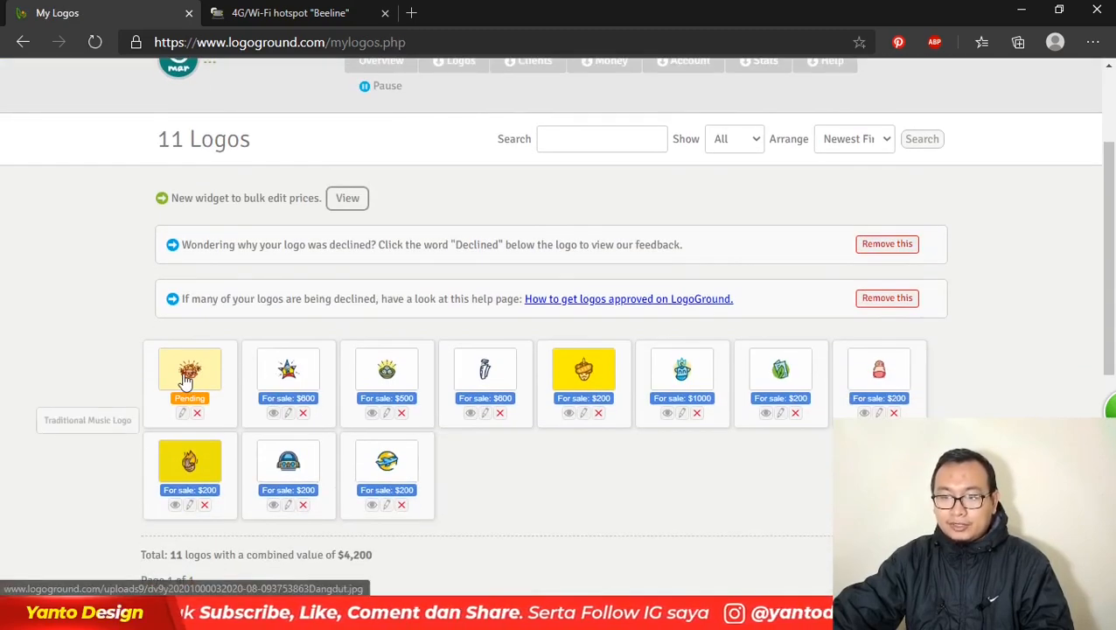
scroll(196, 368, down, 2)
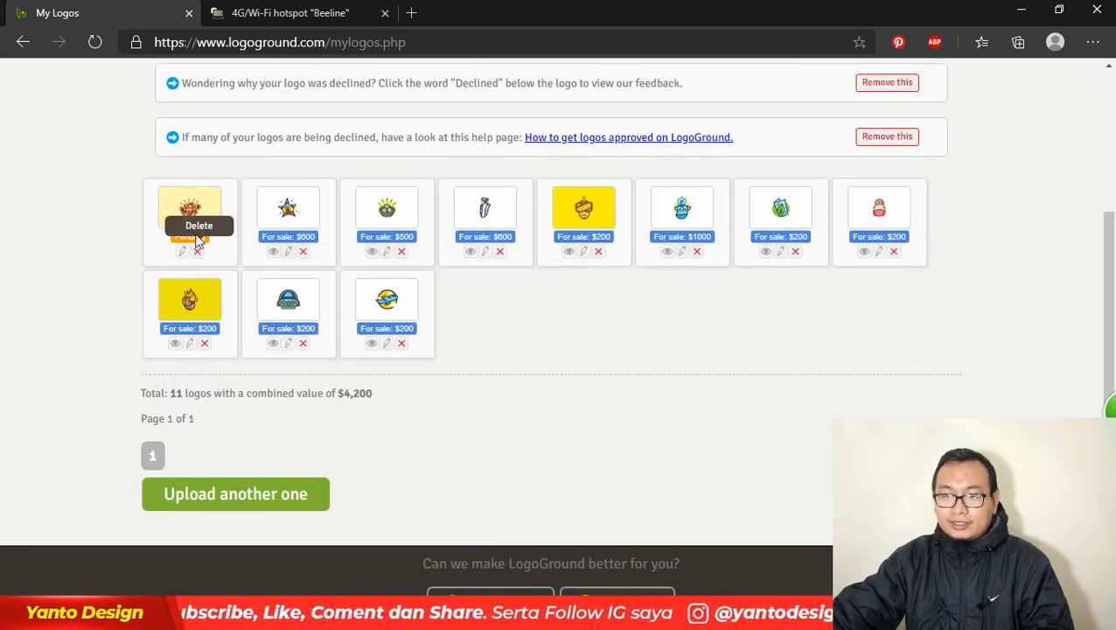
mouse_move(194, 206)
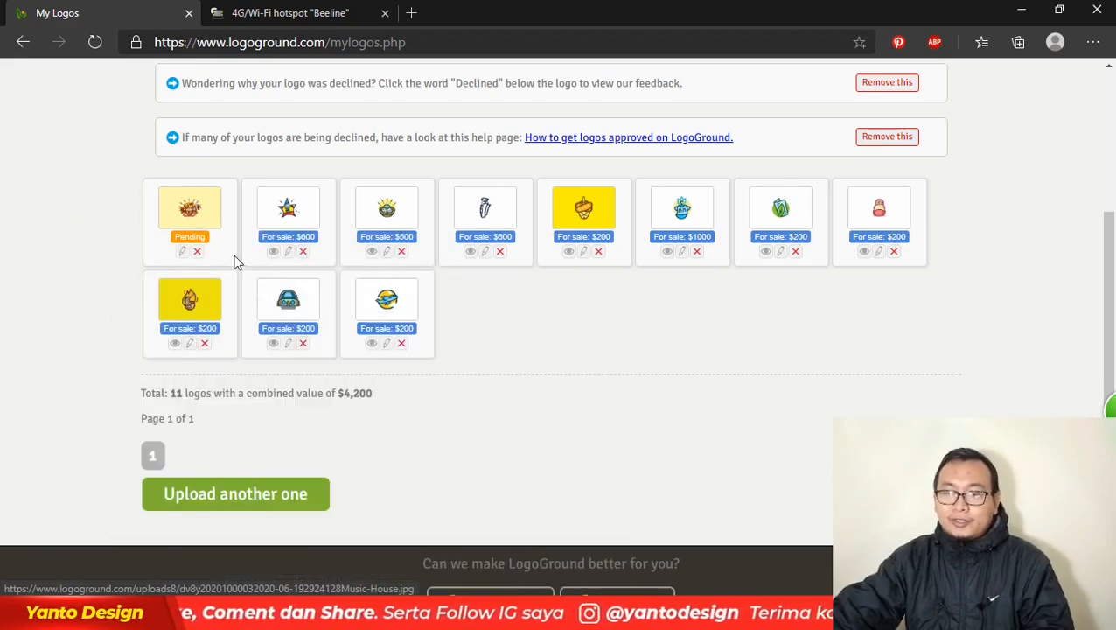
- Request editing of the pending Traditional Music logo and log back in with the saved account credentials
click(182, 253)
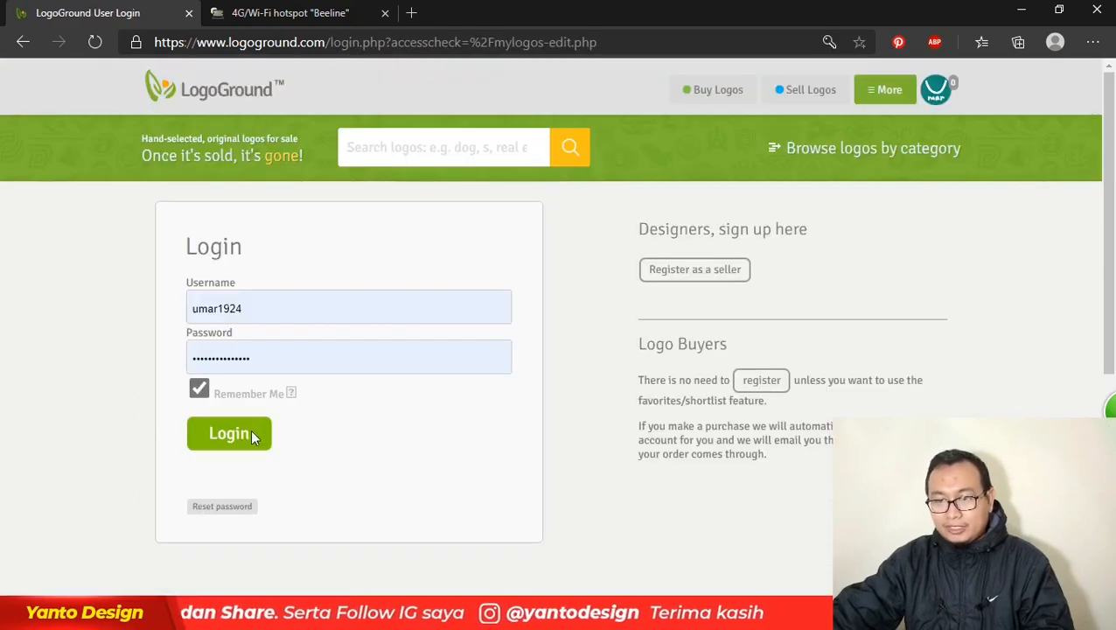
click(250, 436)
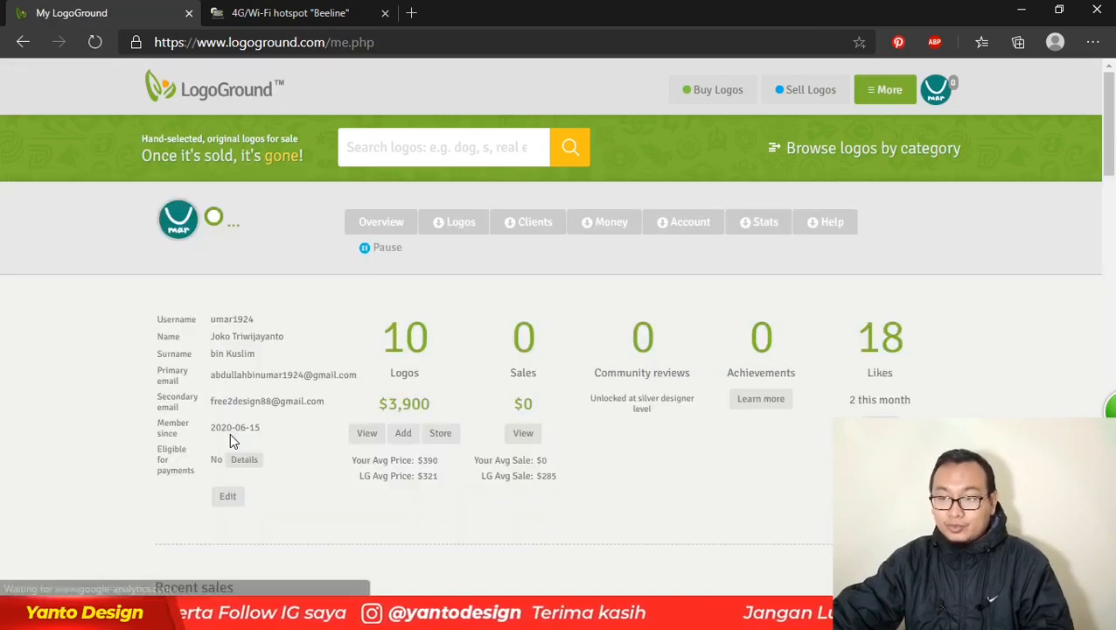
scroll(443, 379, down, 3)
scroll(400, 251, up, 3)
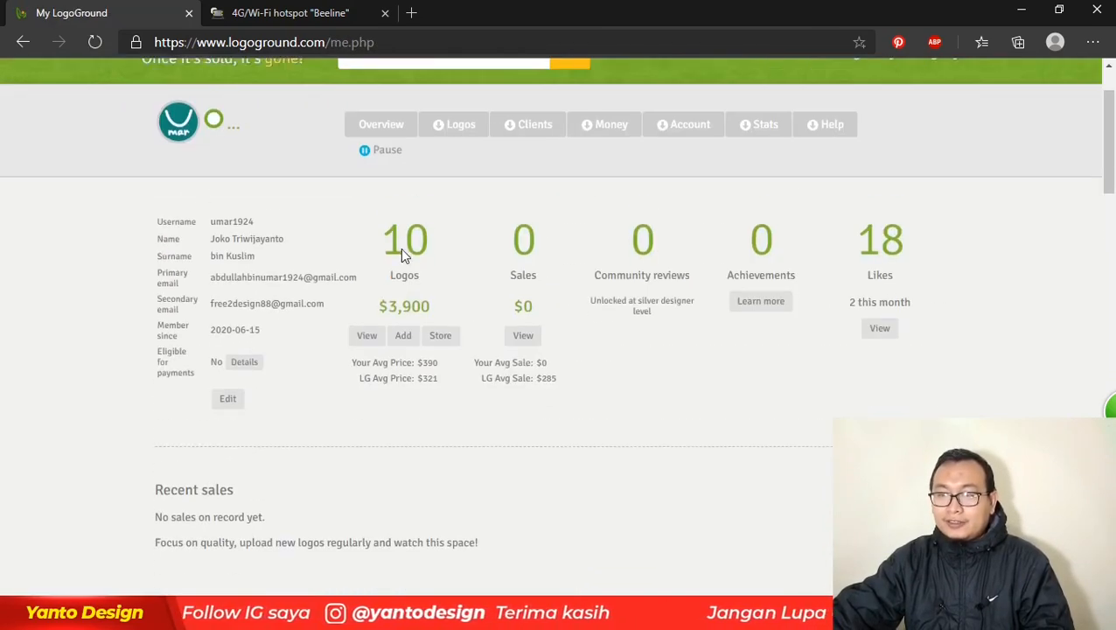
- Return to the list of uploaded logos and open the pending Traditional Music logo for editing
mouse_move(483, 149)
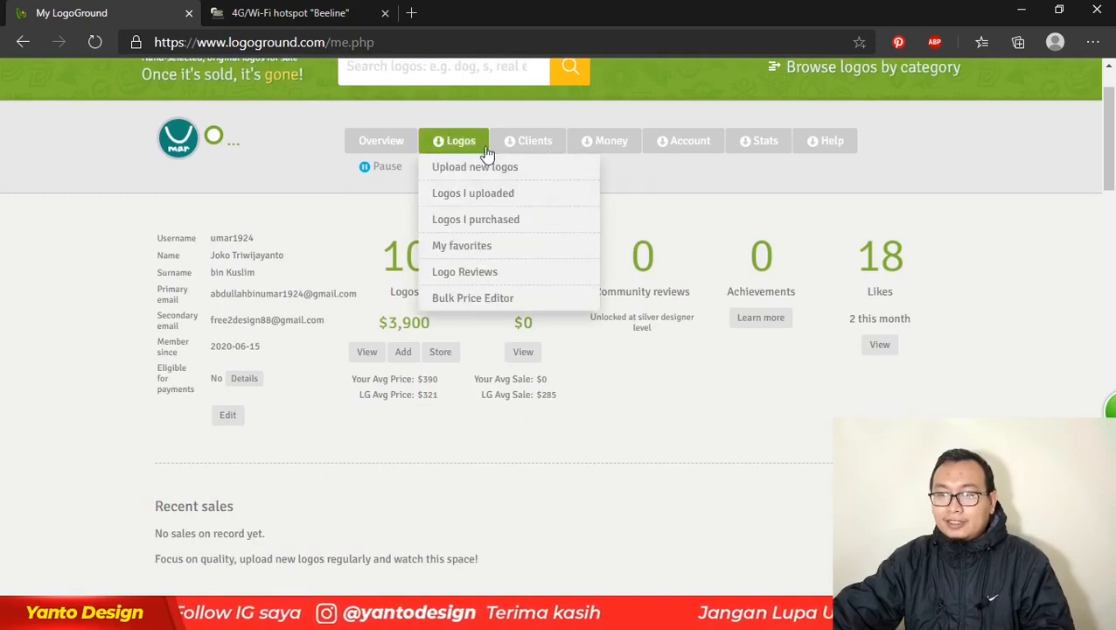
click(463, 200)
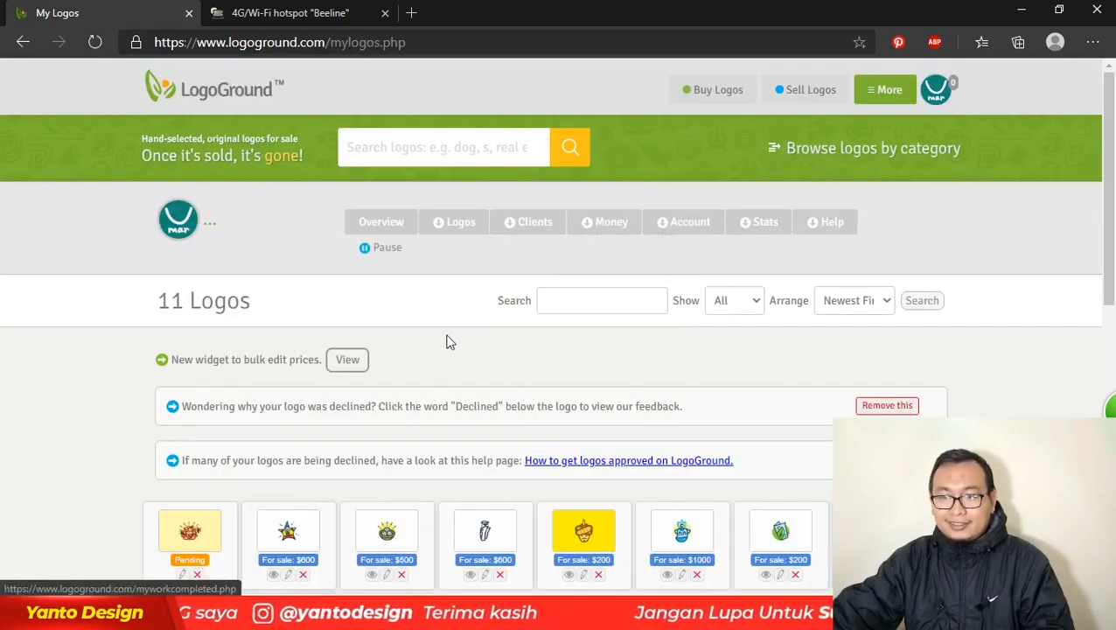
scroll(446, 342, down, 3)
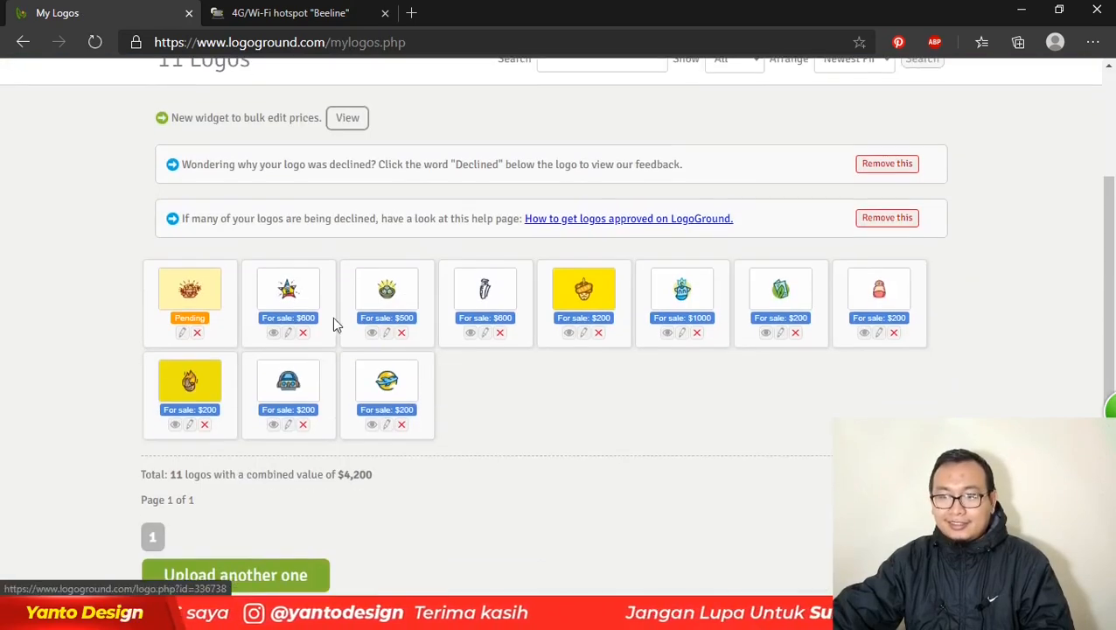
click(180, 335)
- Review the pending logo's image, title, keywords, description, price and categories in the Logo Editor
scroll(385, 328, down, 5)
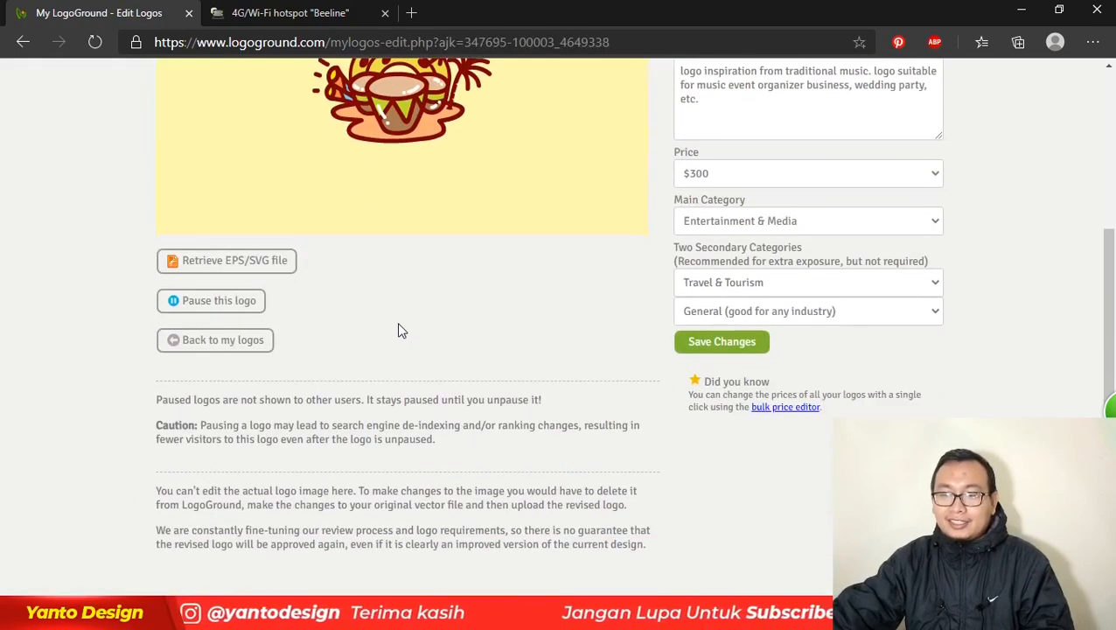
scroll(368, 215, up, 1)
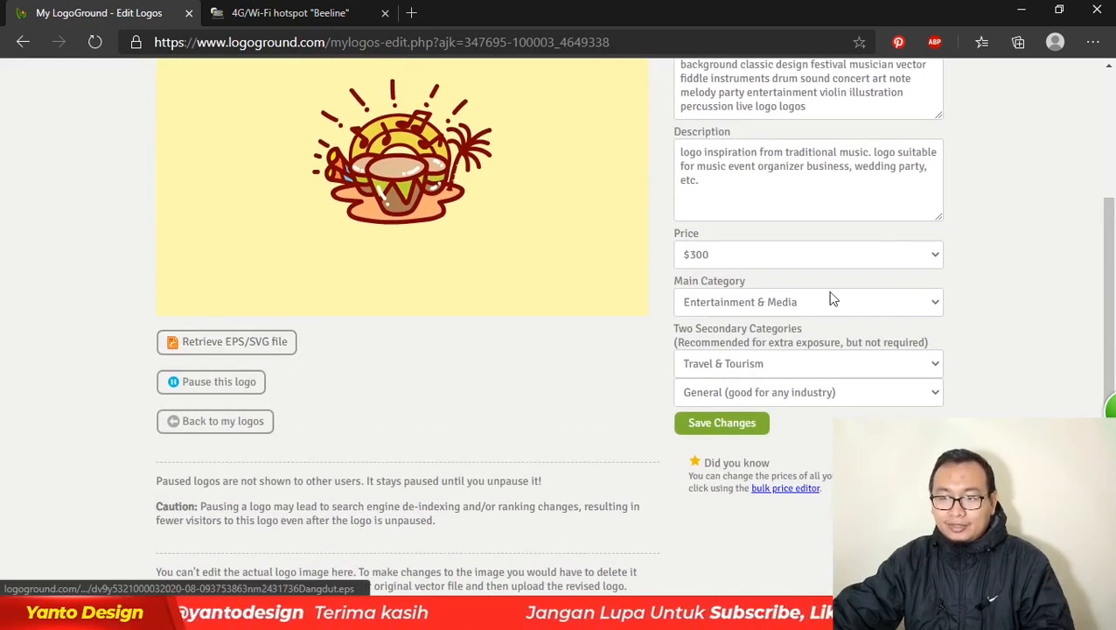
scroll(564, 429, up, 2)
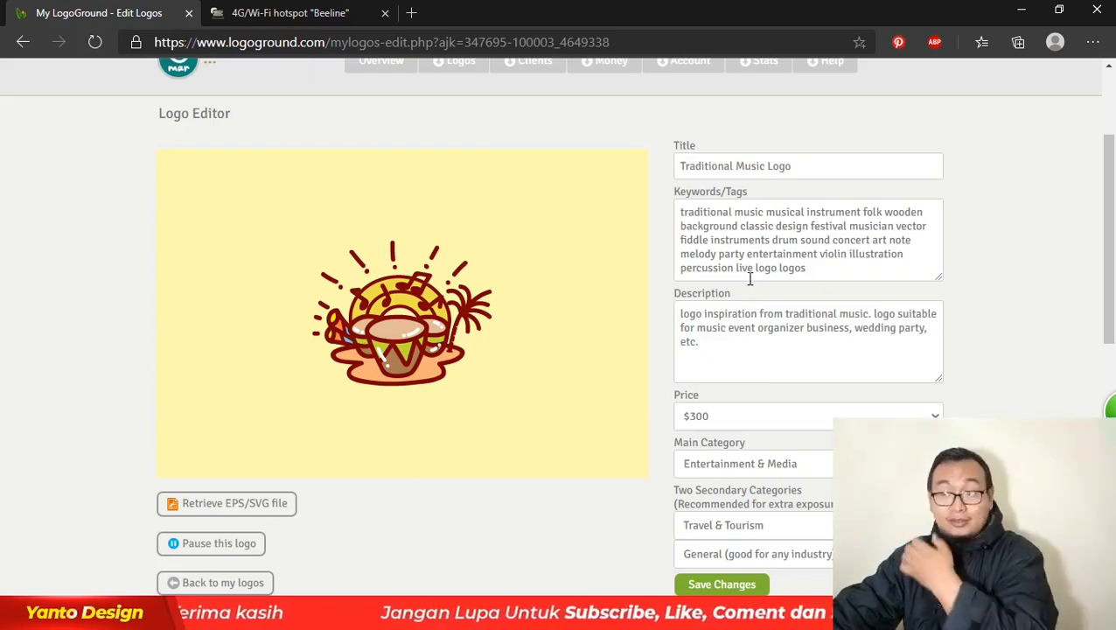
scroll(959, 309, down, 2)
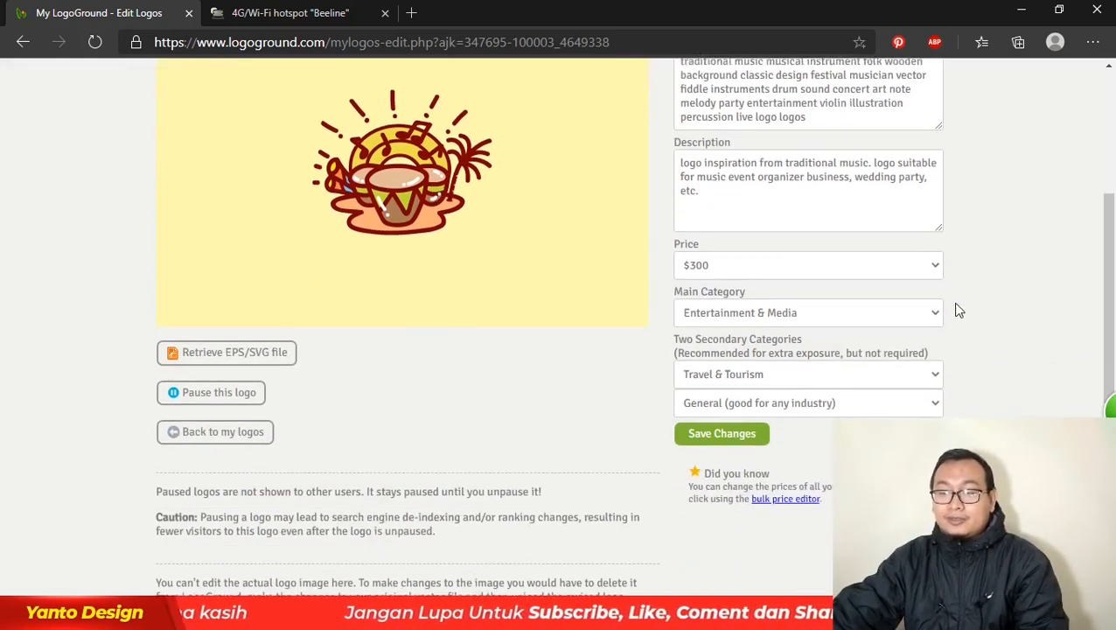
scroll(957, 308, up, 4)
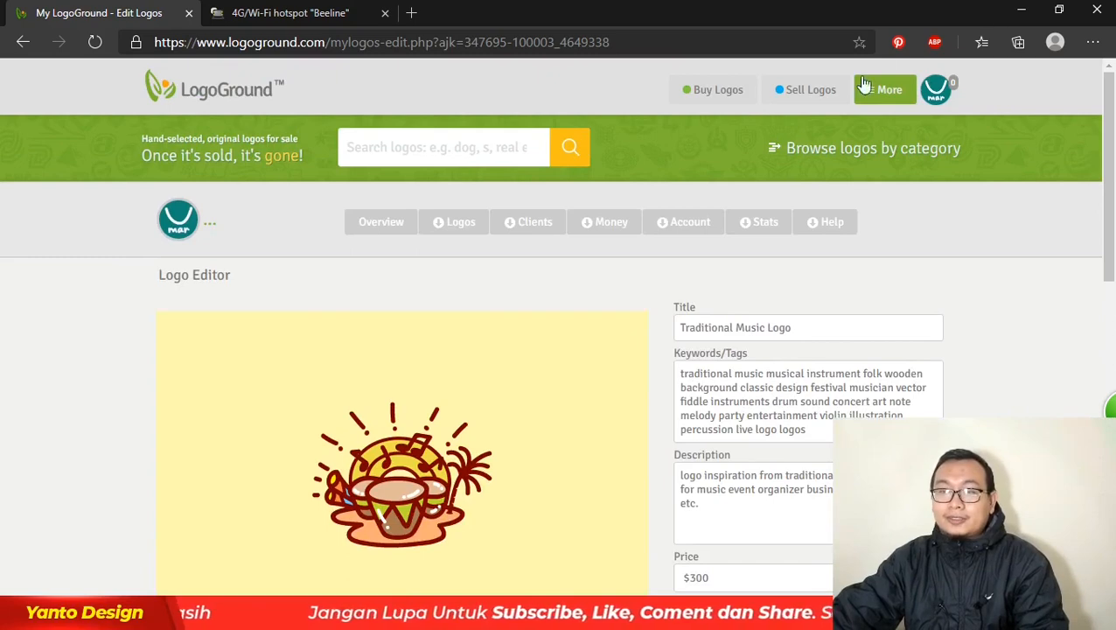
scroll(1017, 286, down, 2)
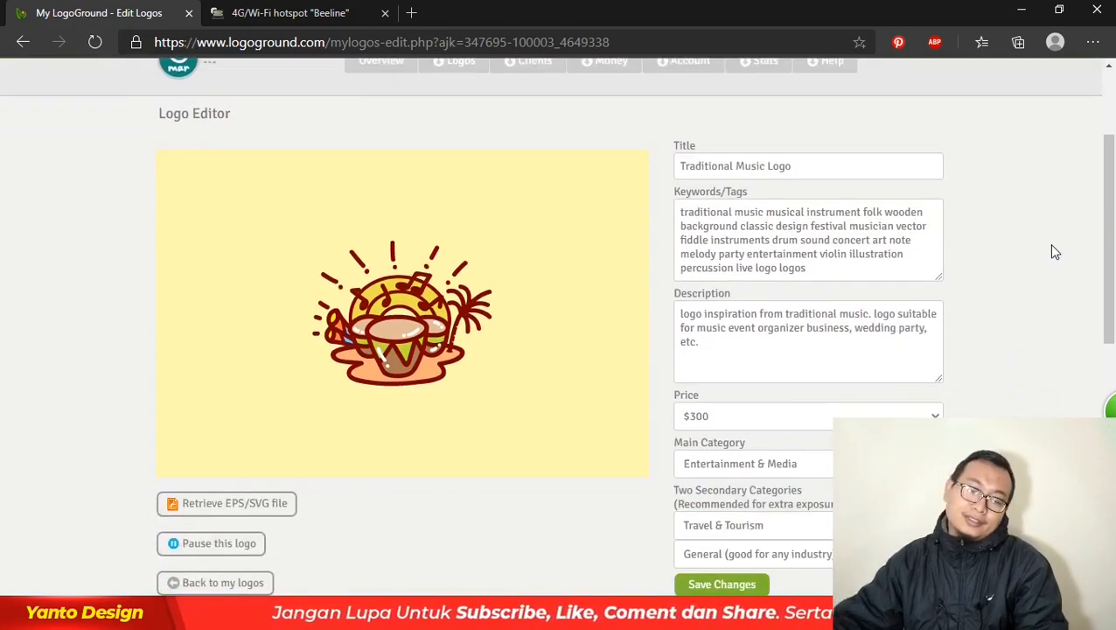